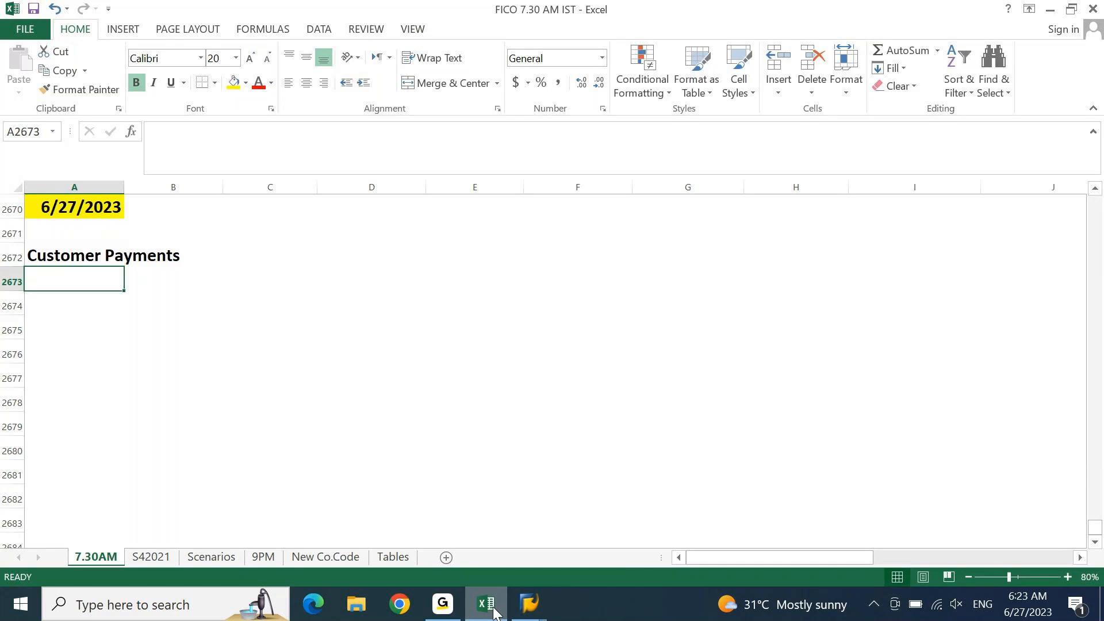
Switch to the SAP Easy Access session and open the customer line item display, transaction FBL5N.
mouse_move(529, 604)
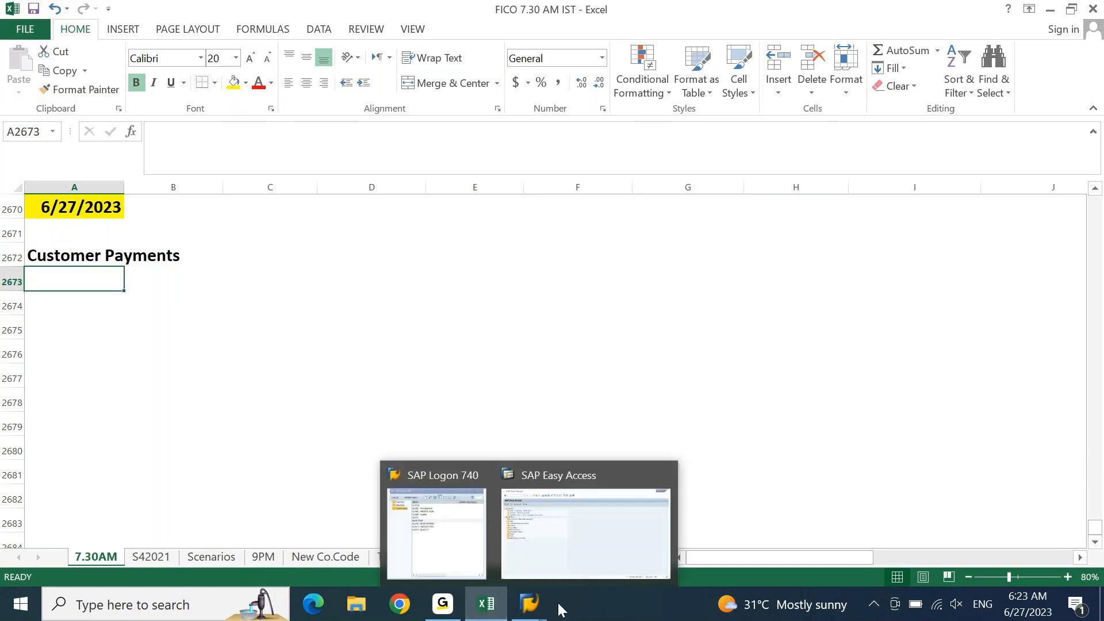
click(556, 551)
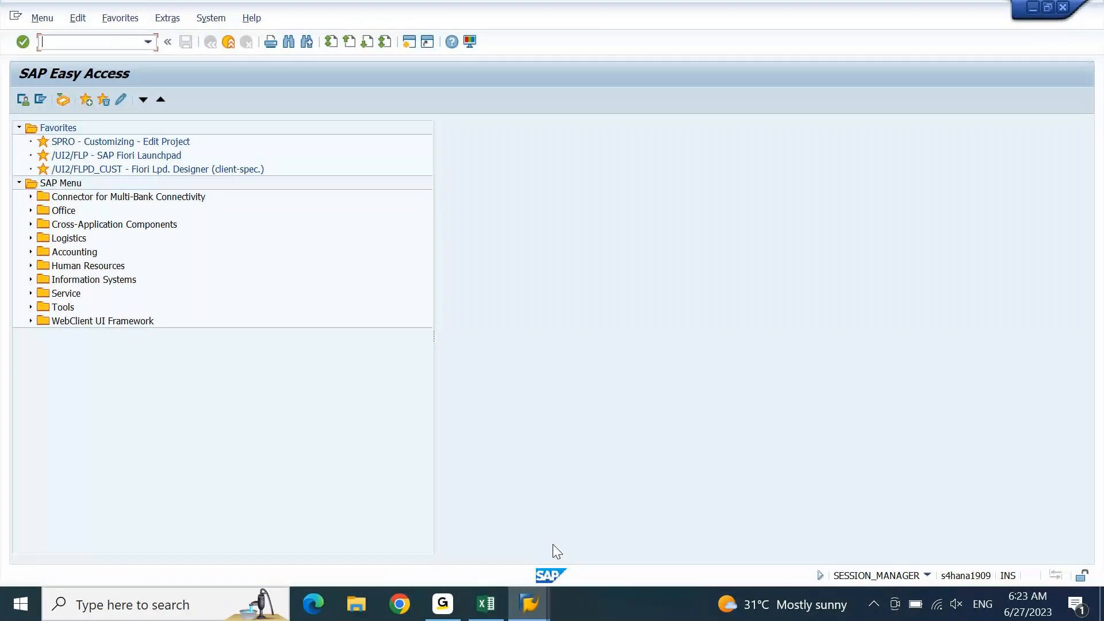
text(fbl5n)
key(Return)
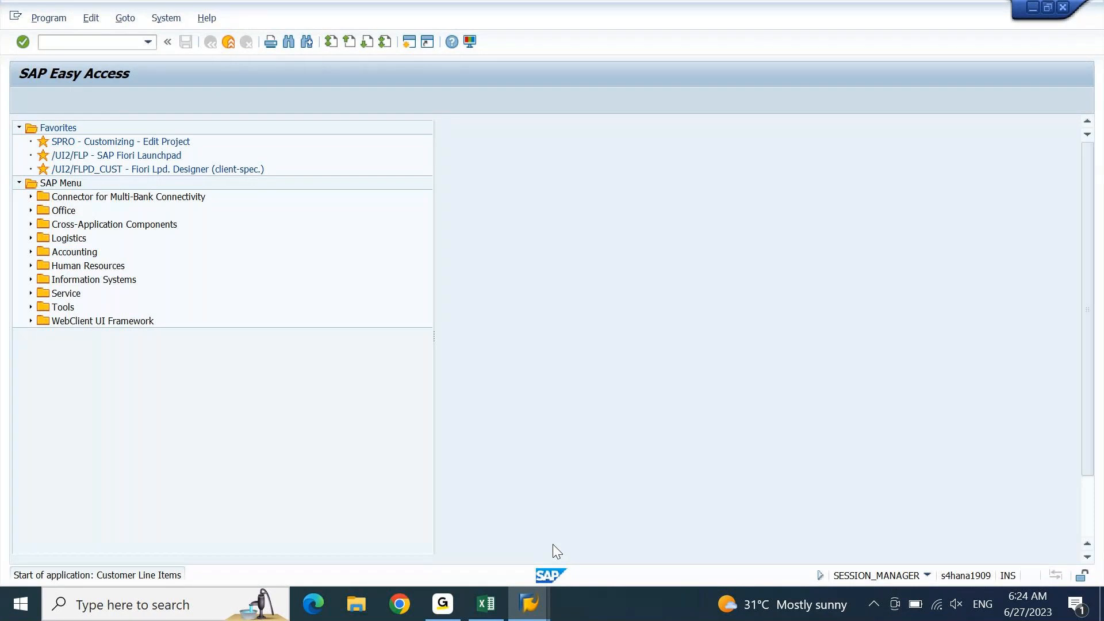
Set the company code to DEIN and run the open customer line item display.
key(Down)
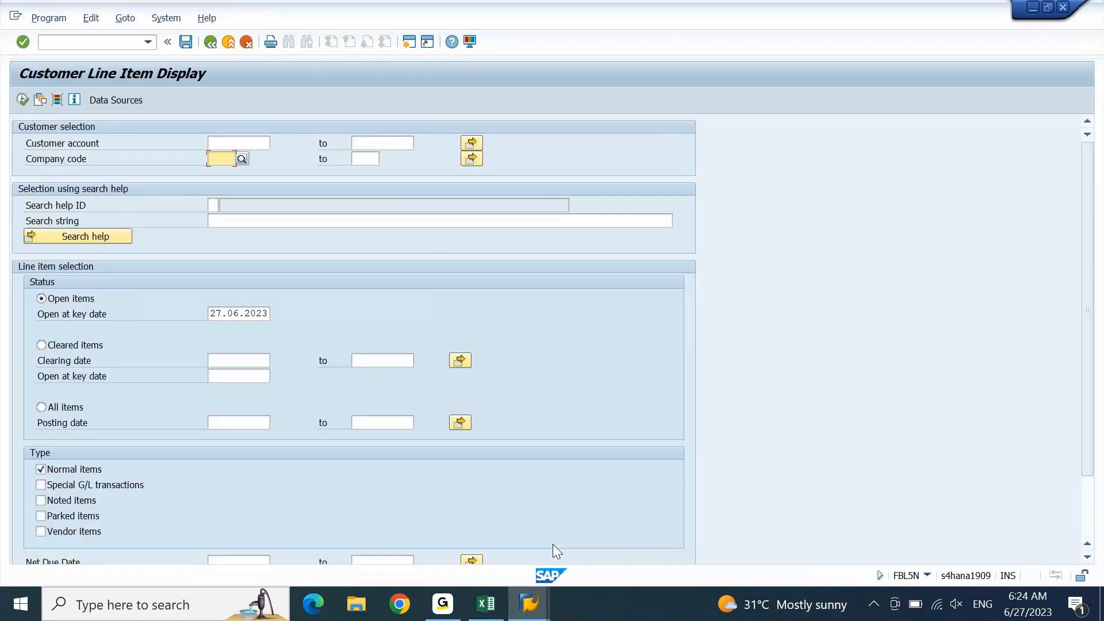
text(de)
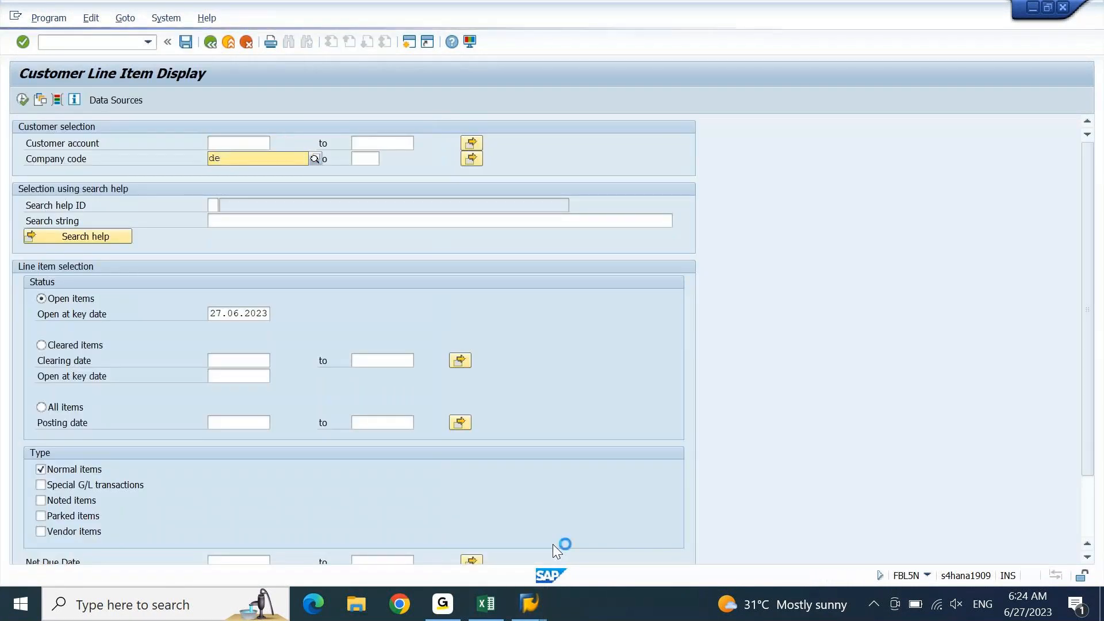
key(Down)
key(Down)
key(Down)
key(Down)
key(Down)
key(Down)
key(Down)
key(Return)
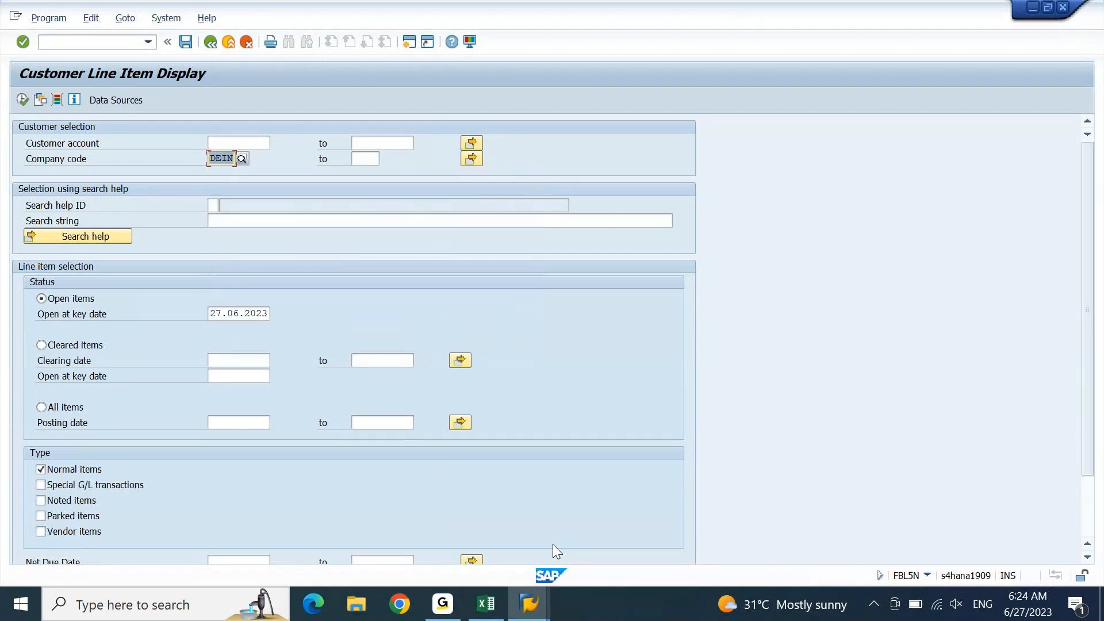
key(F8)
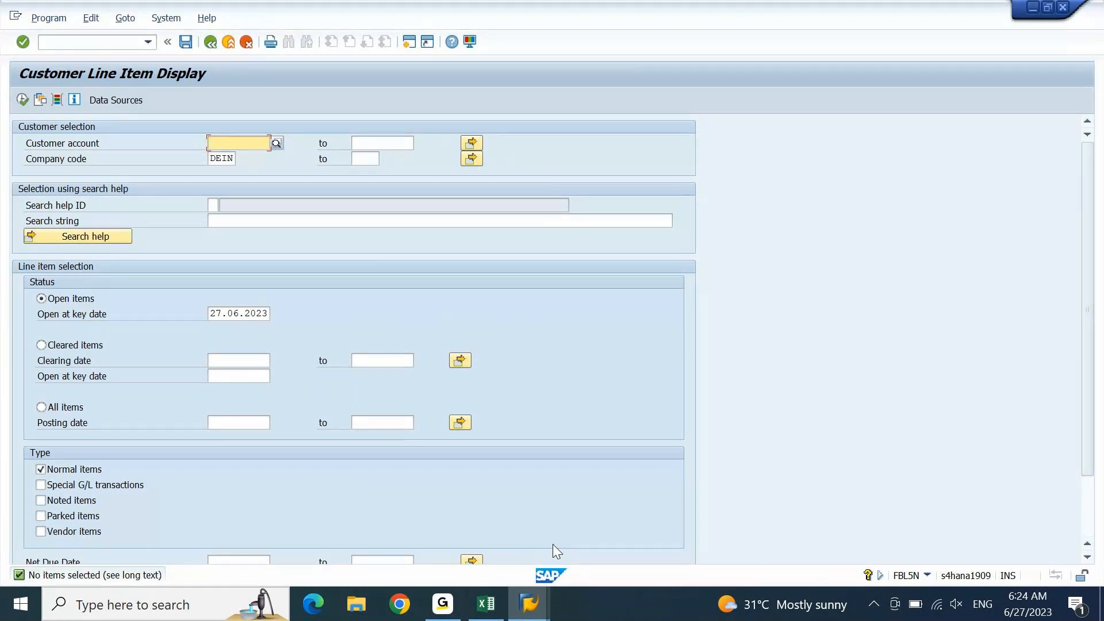
Open the general table display SE16N in a separate session and load the customer master table KNB1.
key(F3)
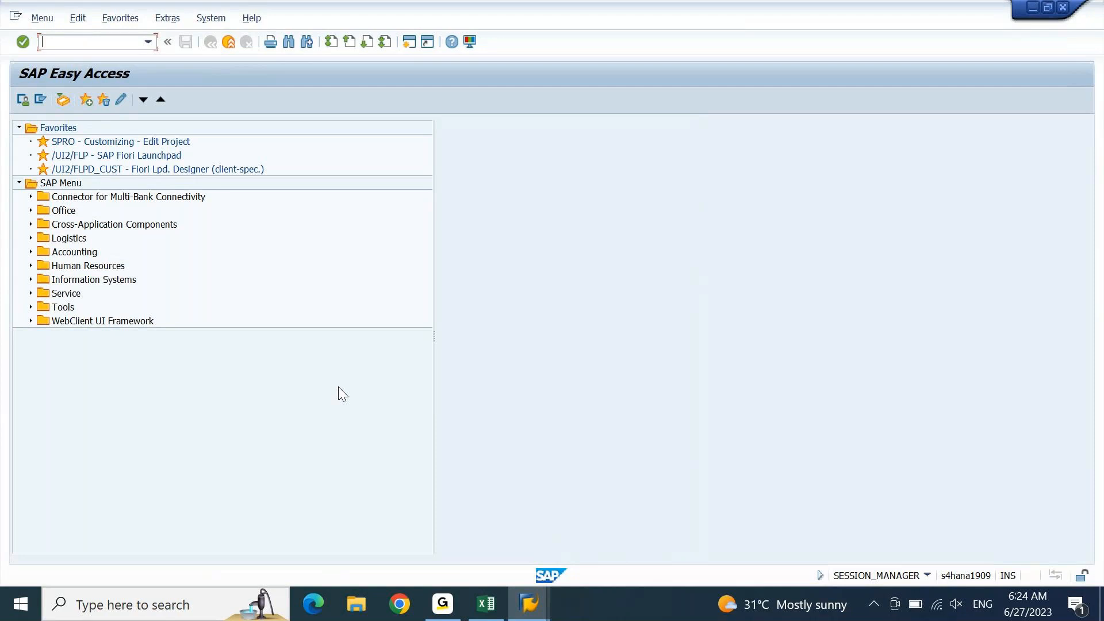
text(se16)
key(Return)
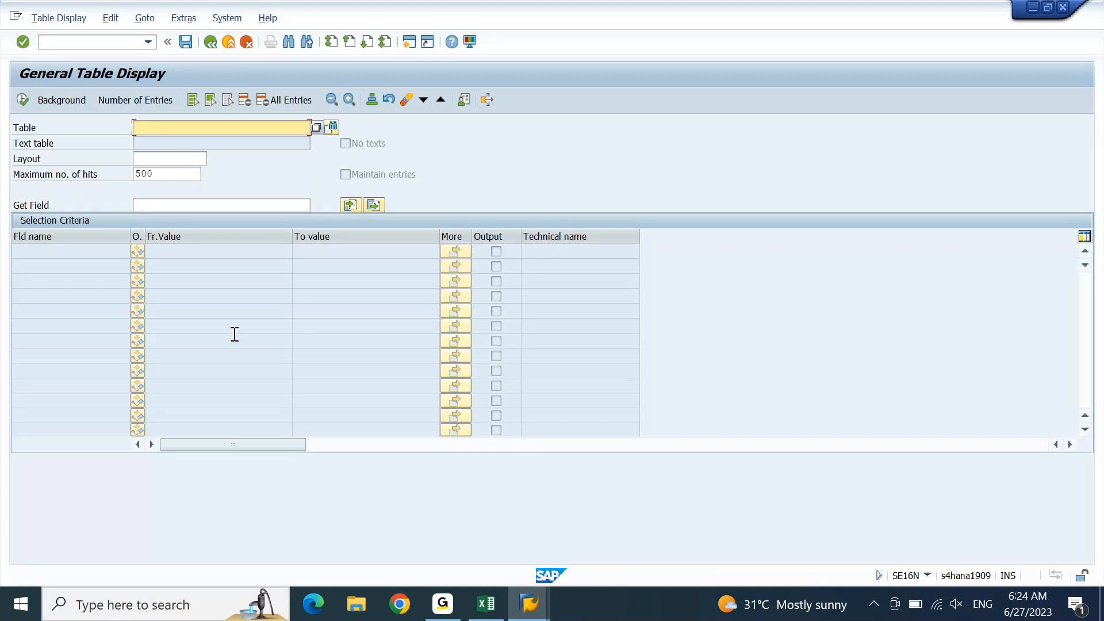
text(knb1)
key(Return)
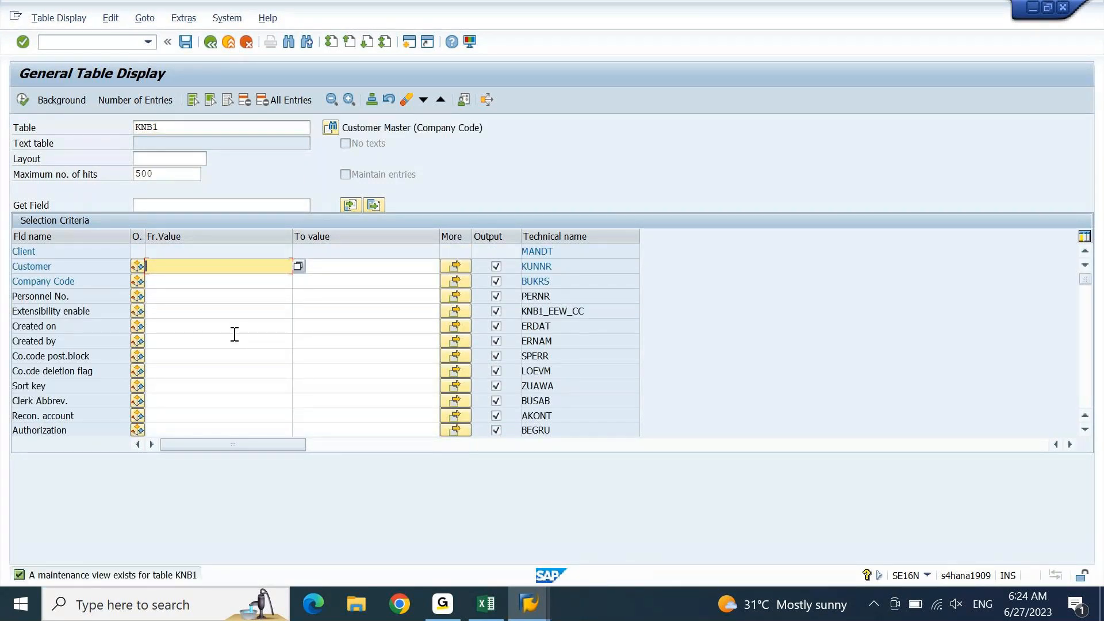
List the KNB1 customer master entries for company code DEIN.
key(Down)
text(dein)
key(Return)
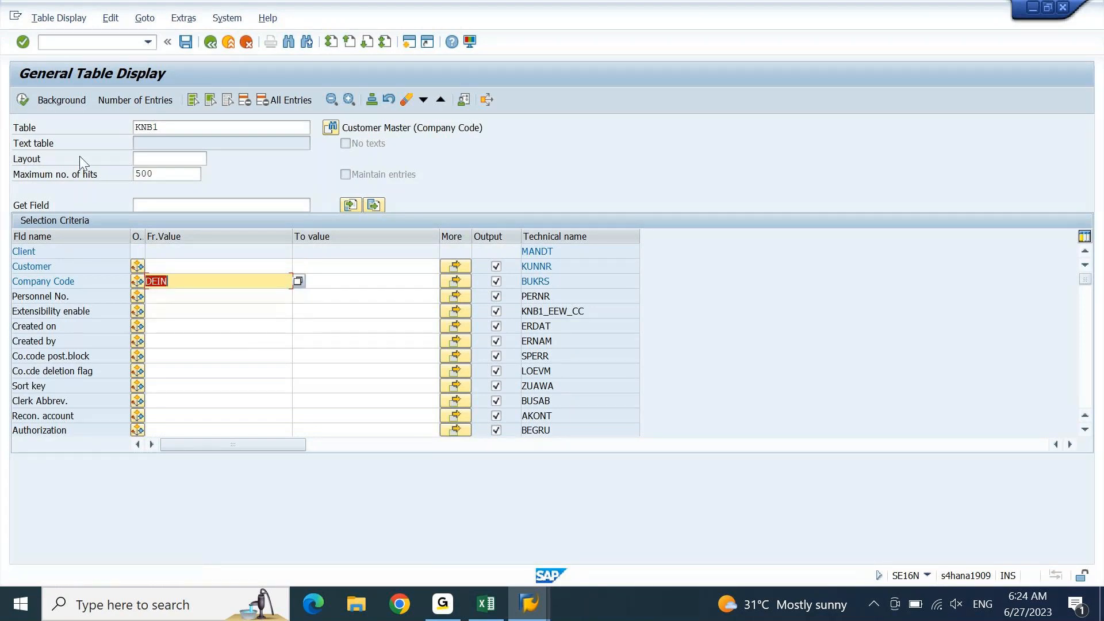
click(26, 102)
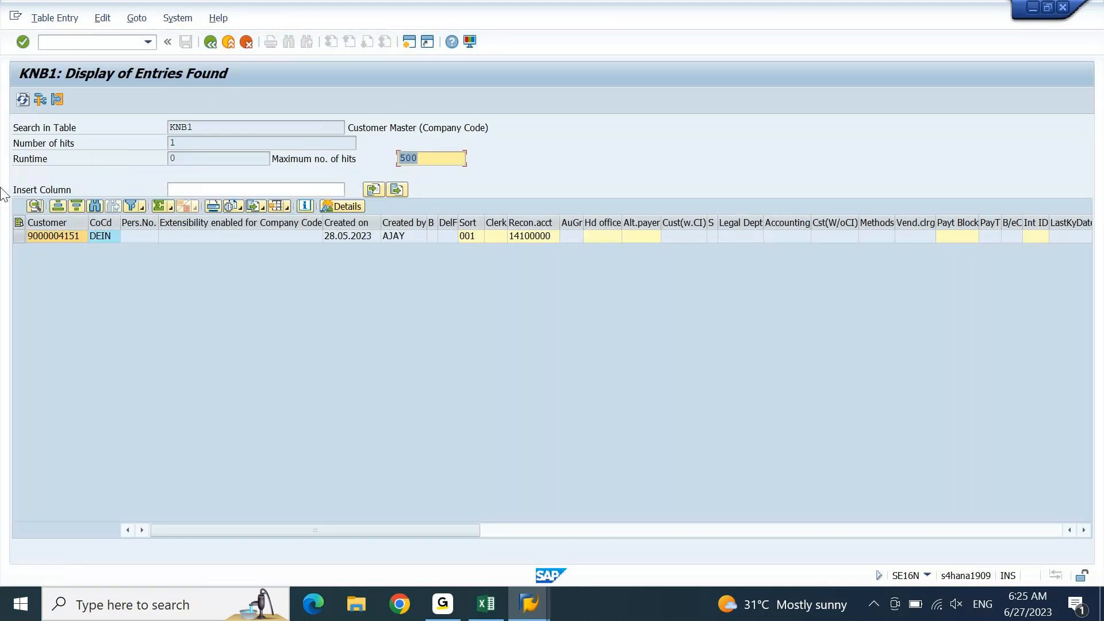
Copy the customer number into the customer account field of the line item display and run the report for company code DEIN.
click(65, 239)
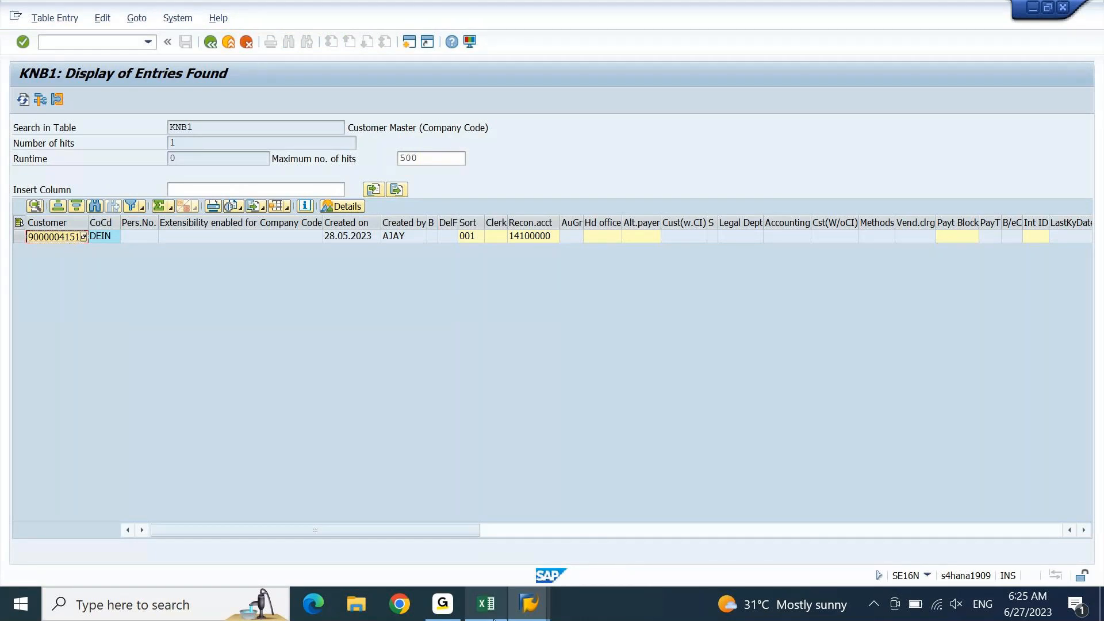
click(528, 604)
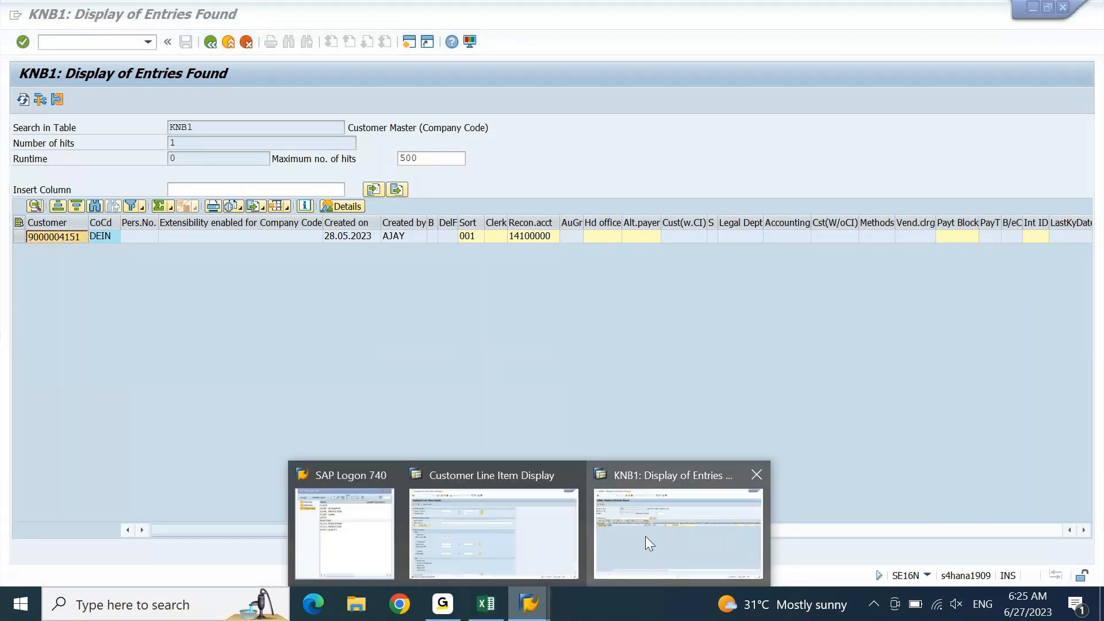
click(549, 519)
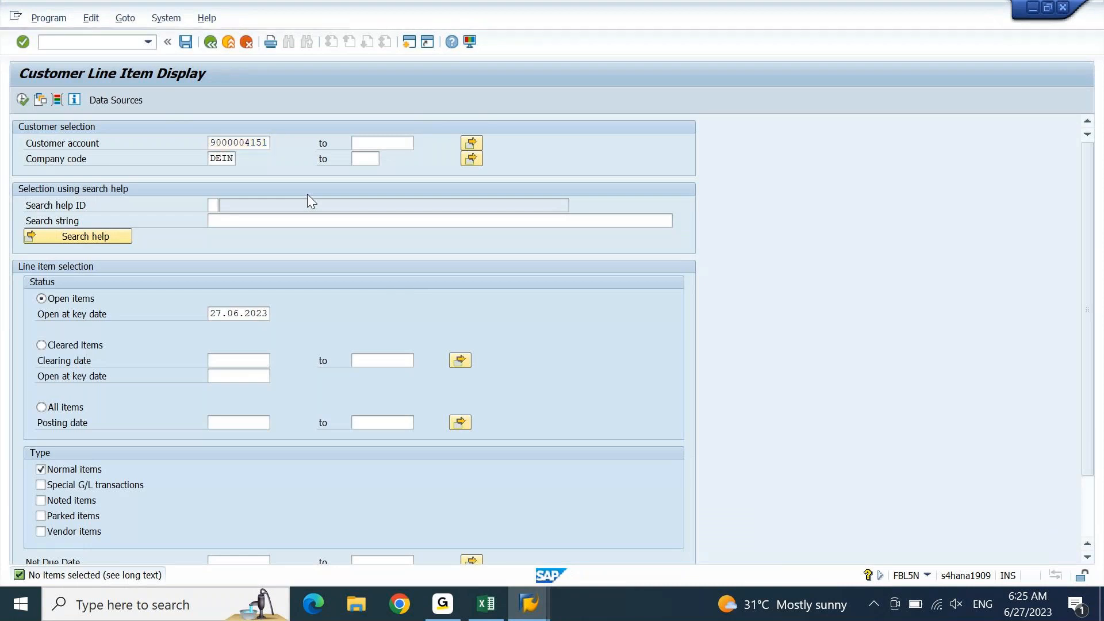
key(F8)
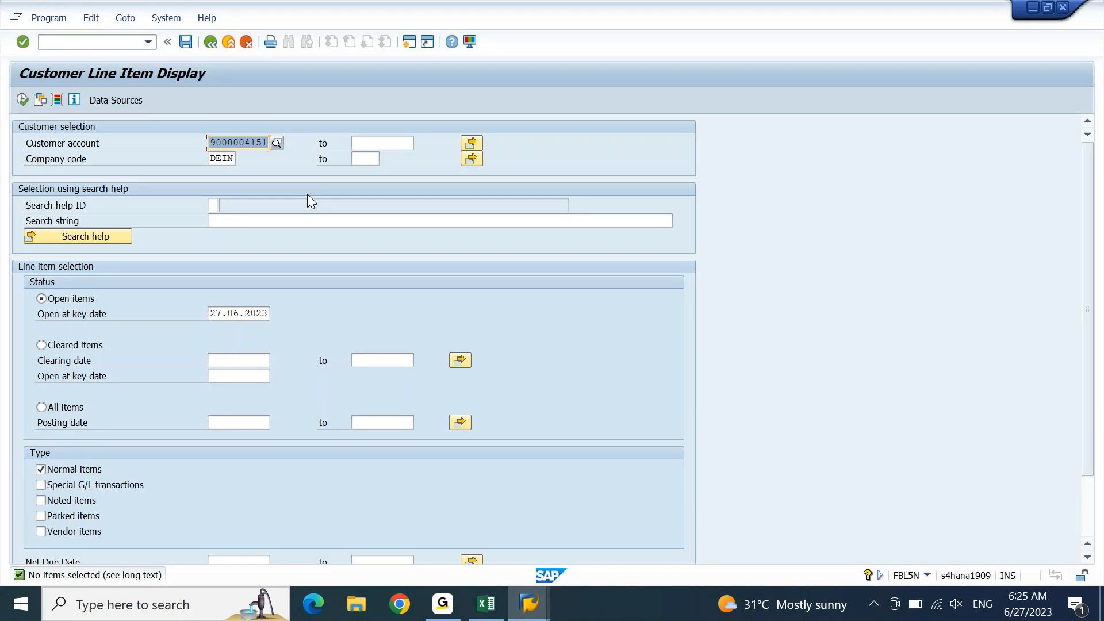
Return to the KNB1 results session and open central G/L account maintenance with transaction code /nfs00.
mouse_move(542, 616)
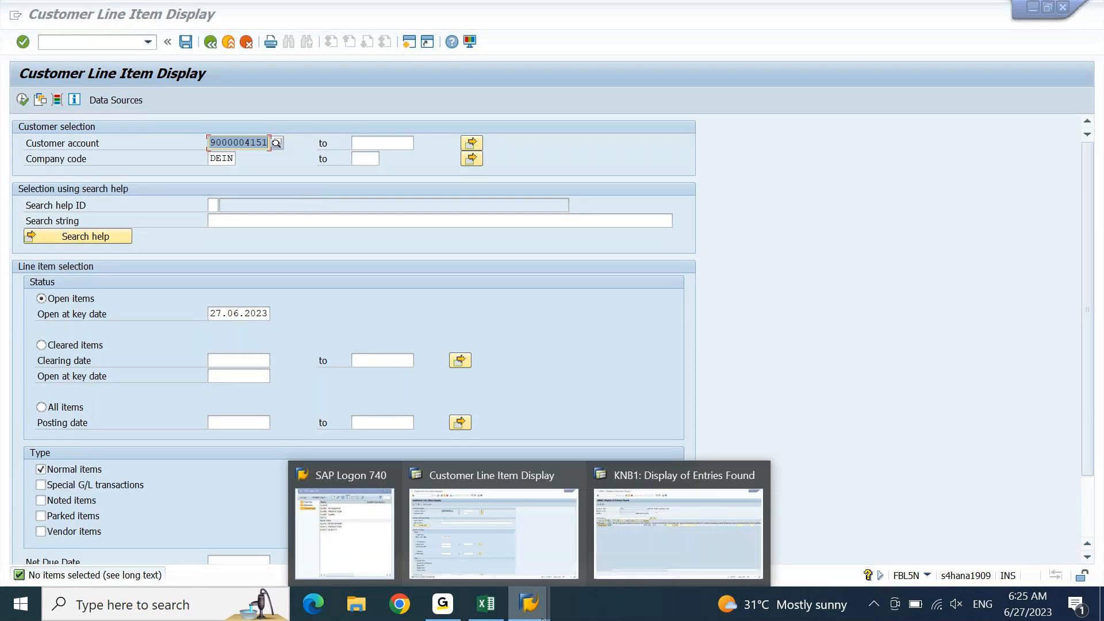
click(635, 534)
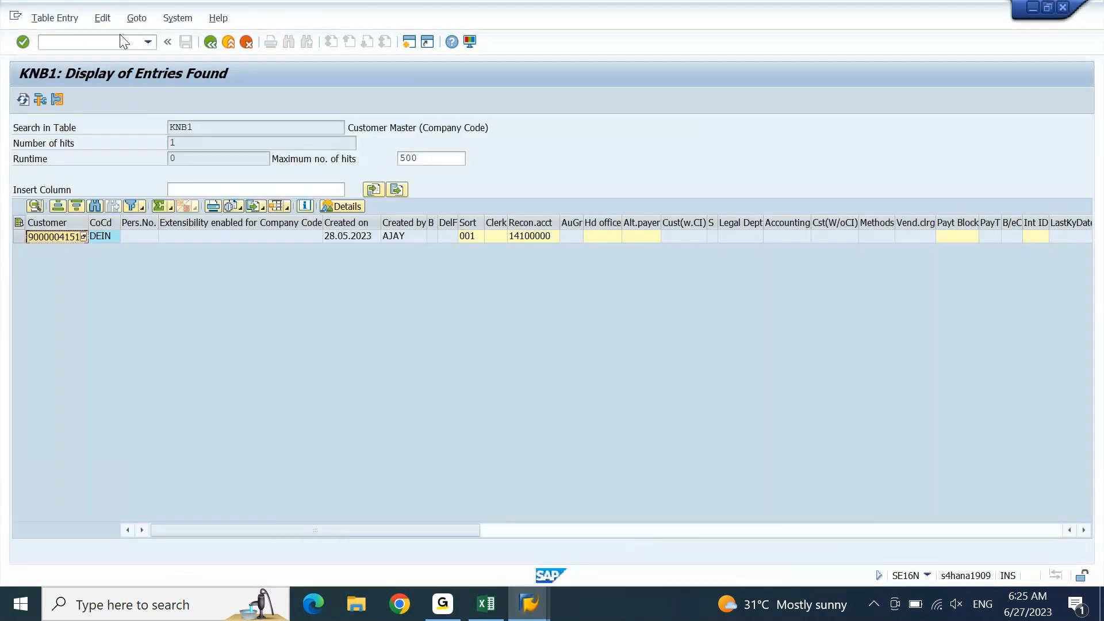
click(122, 43)
text(/nfs00)
key(Return)
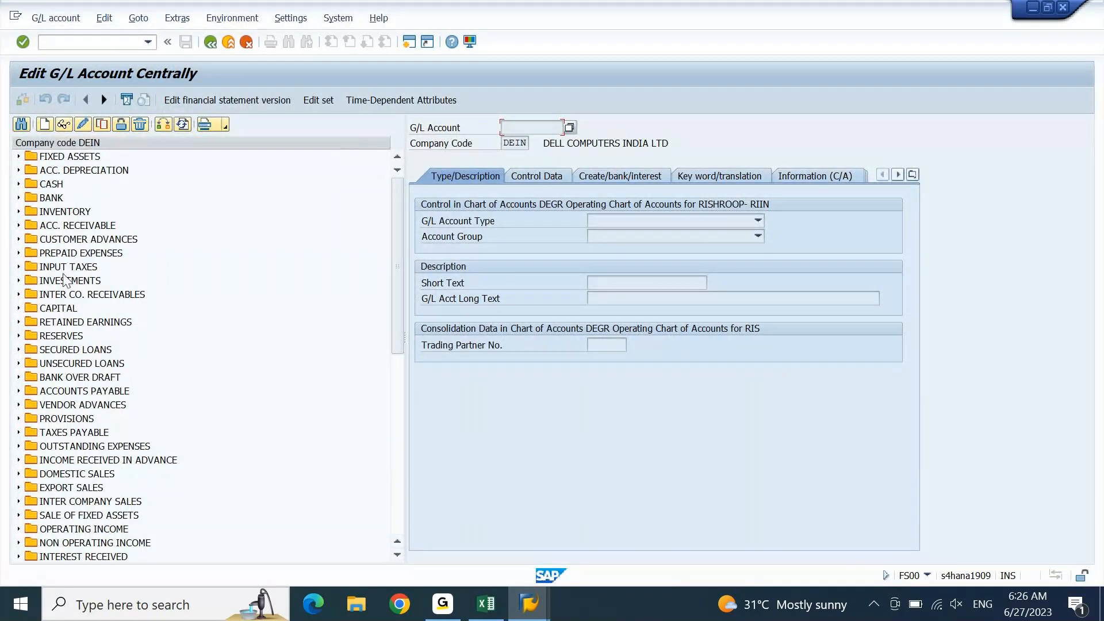
Display the Domestic Sales G/L account and examine its control data, then its document creation, bank and interest settings.
click(19, 473)
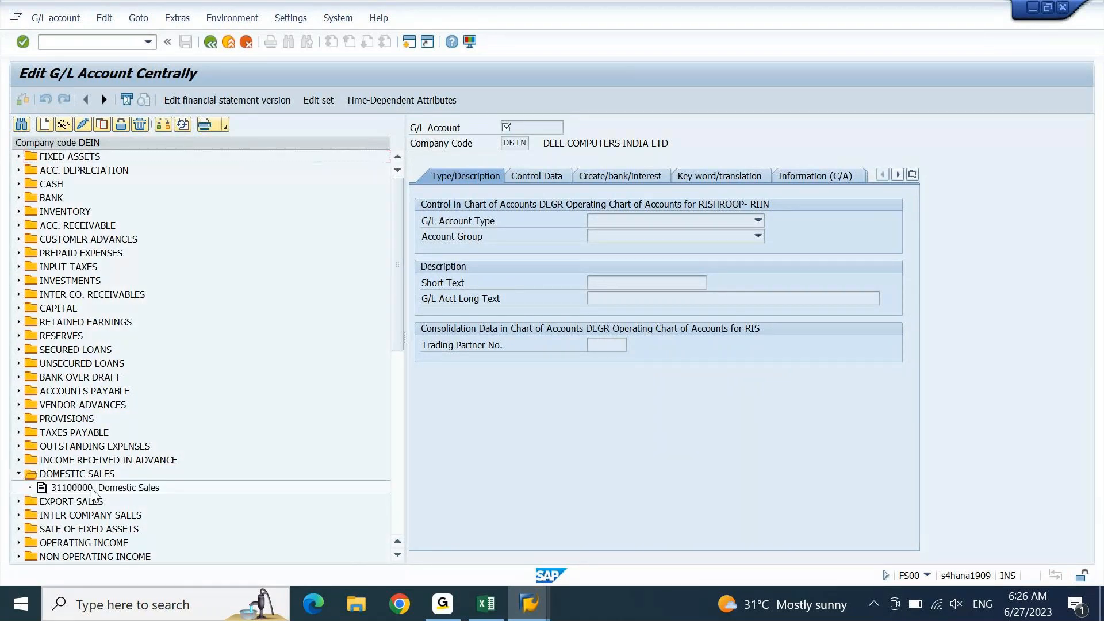
click(91, 489)
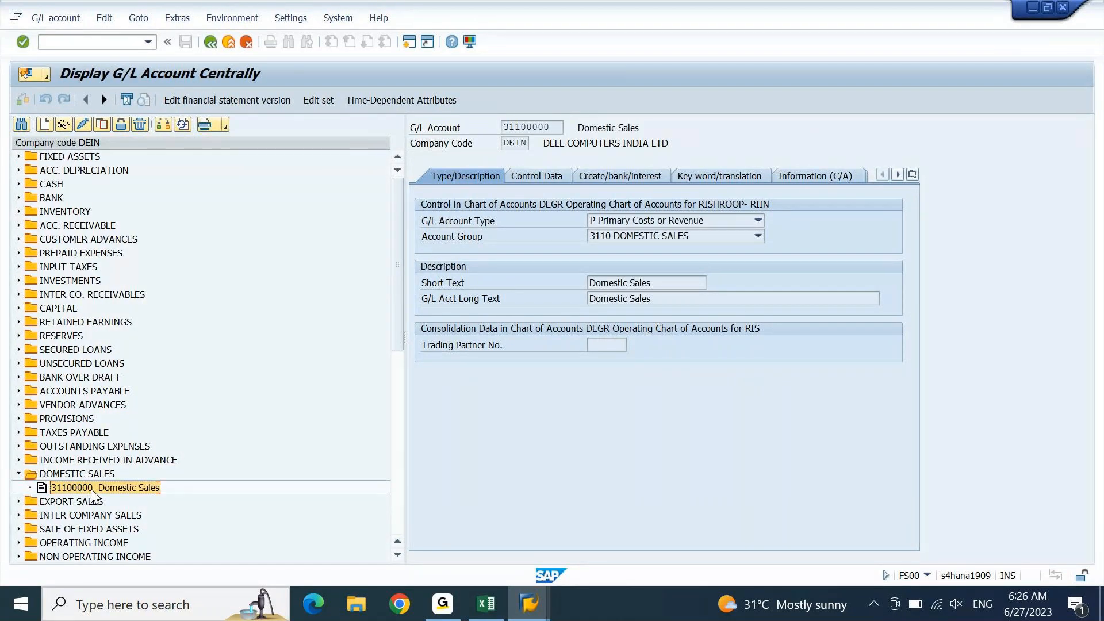
click(538, 175)
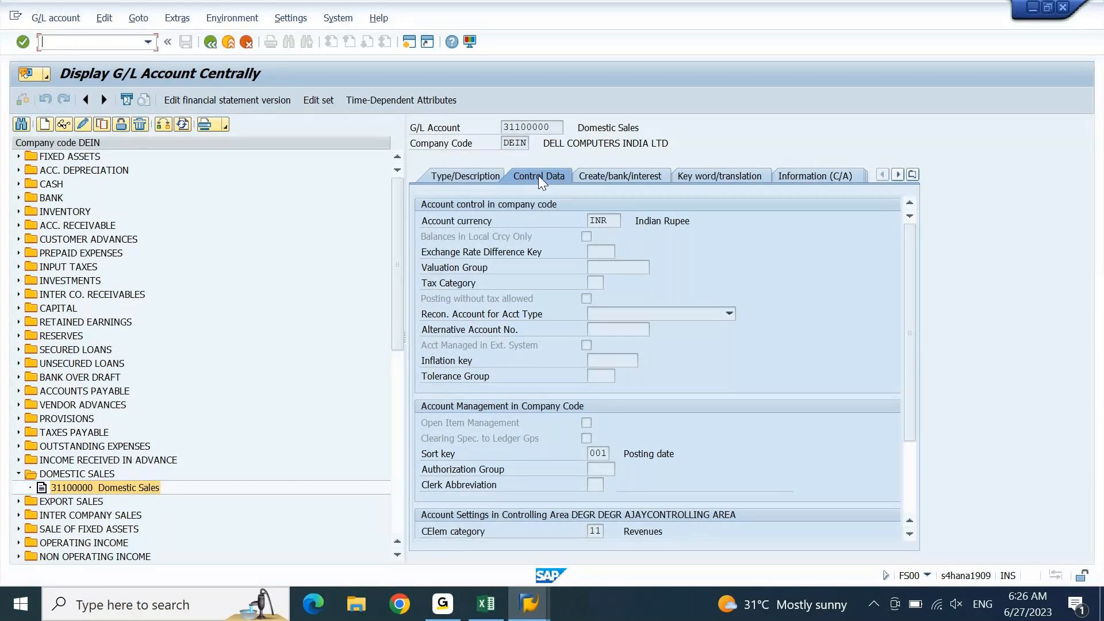
click(631, 180)
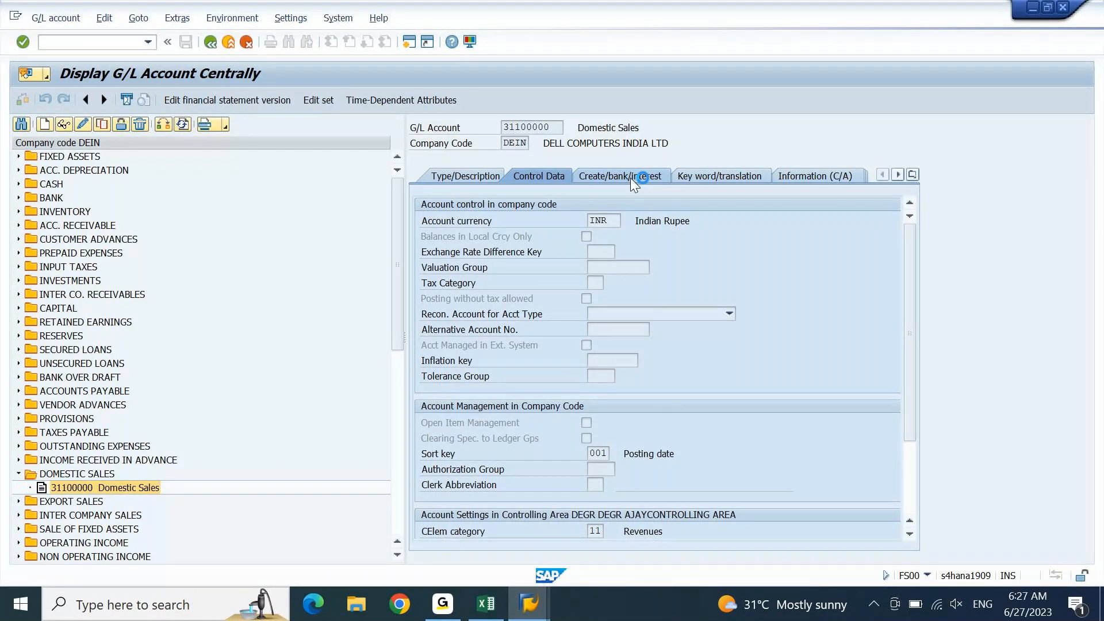
Log on to the S4 1909 system again from SAP Logon to get another SAP Easy Access session.
click(528, 604)
click(627, 543)
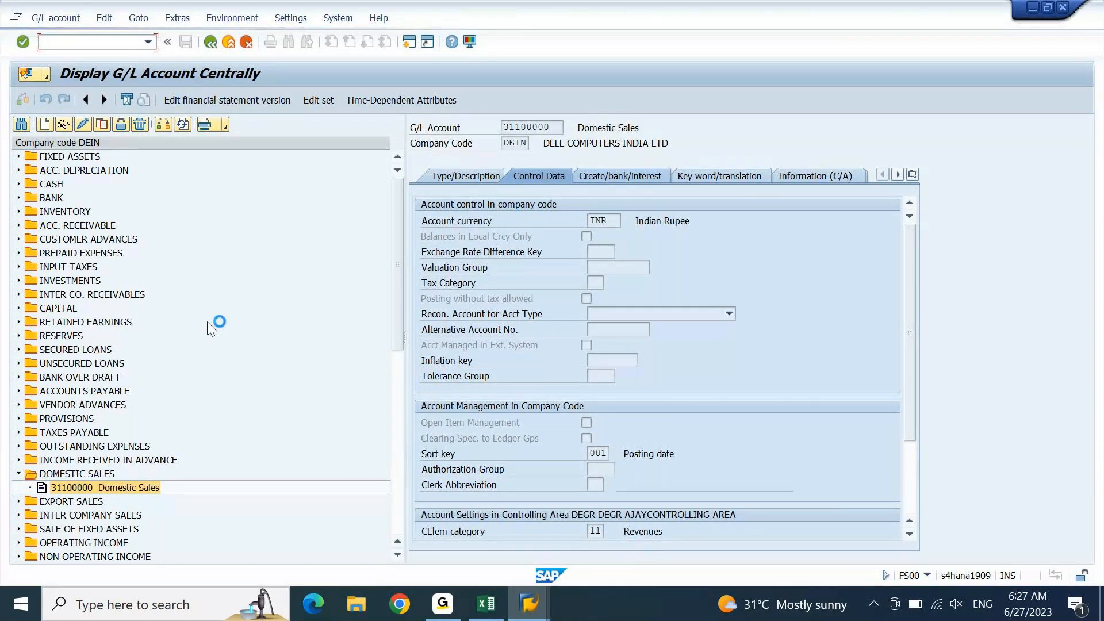
click(14, 18)
click(53, 139)
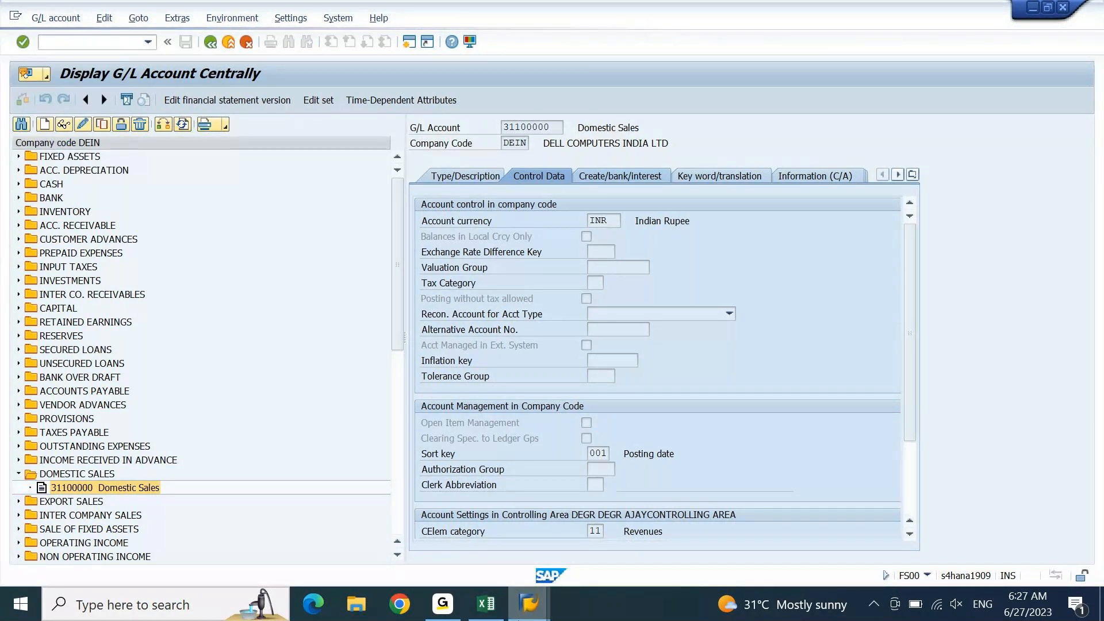
mouse_move(527, 604)
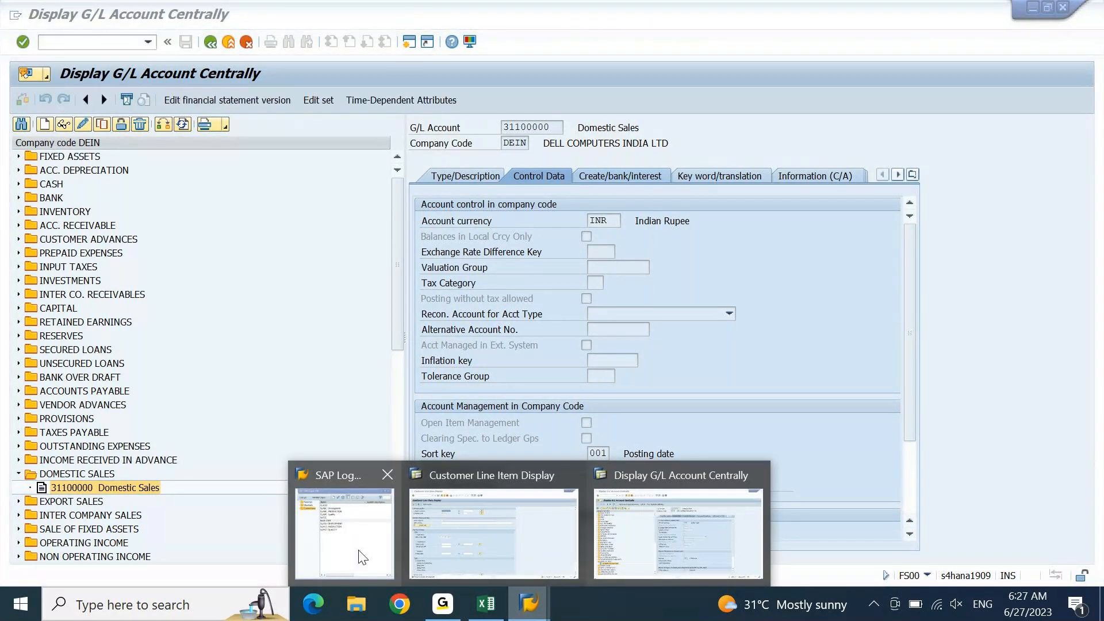
click(363, 556)
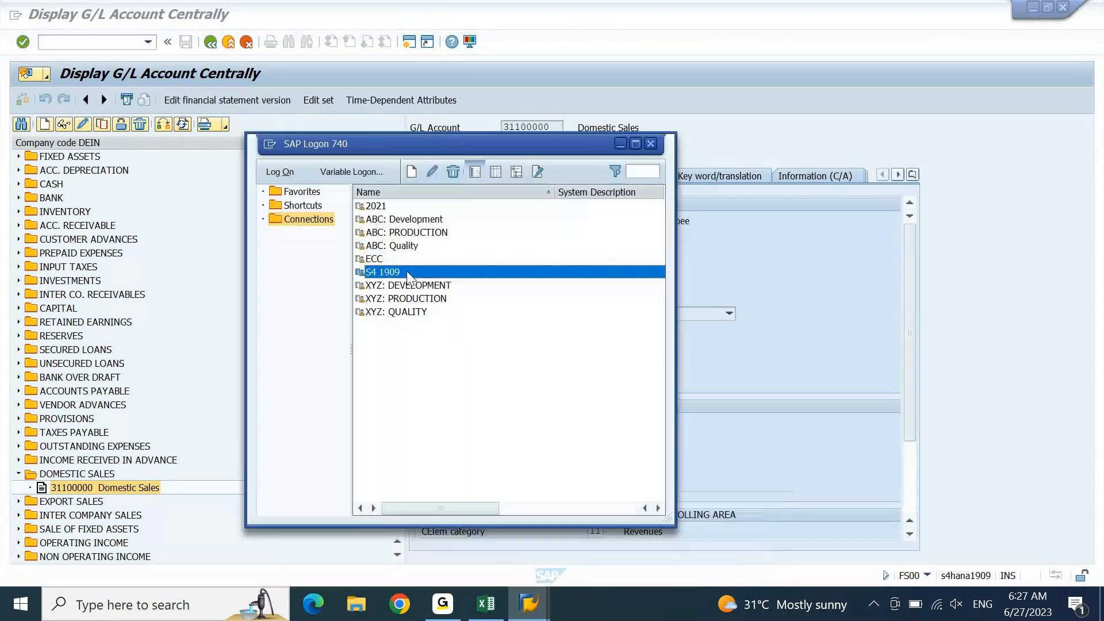
click(621, 141)
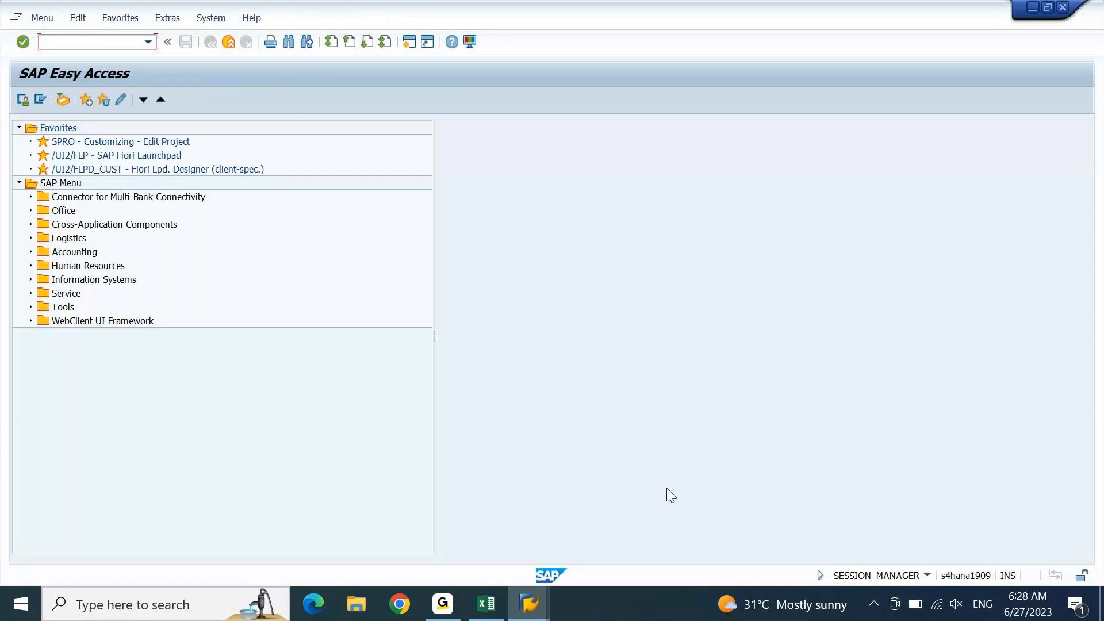
Close the leftover SAP logon window and examine the Domestic Sales account's document creation settings, including Post Automatically Only.
click(535, 603)
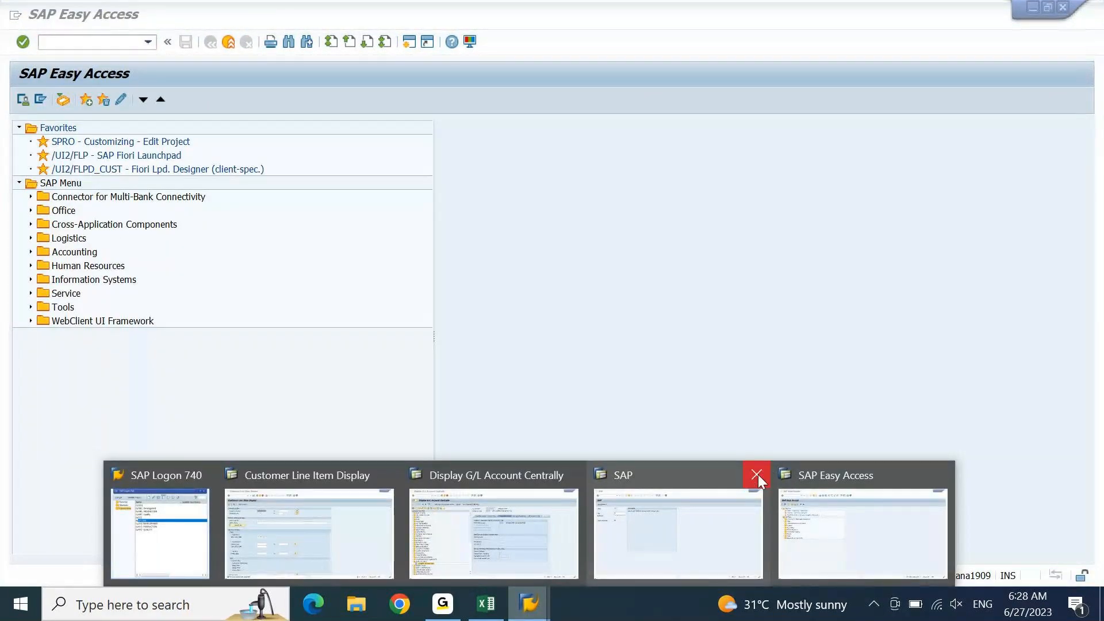
click(757, 474)
click(509, 555)
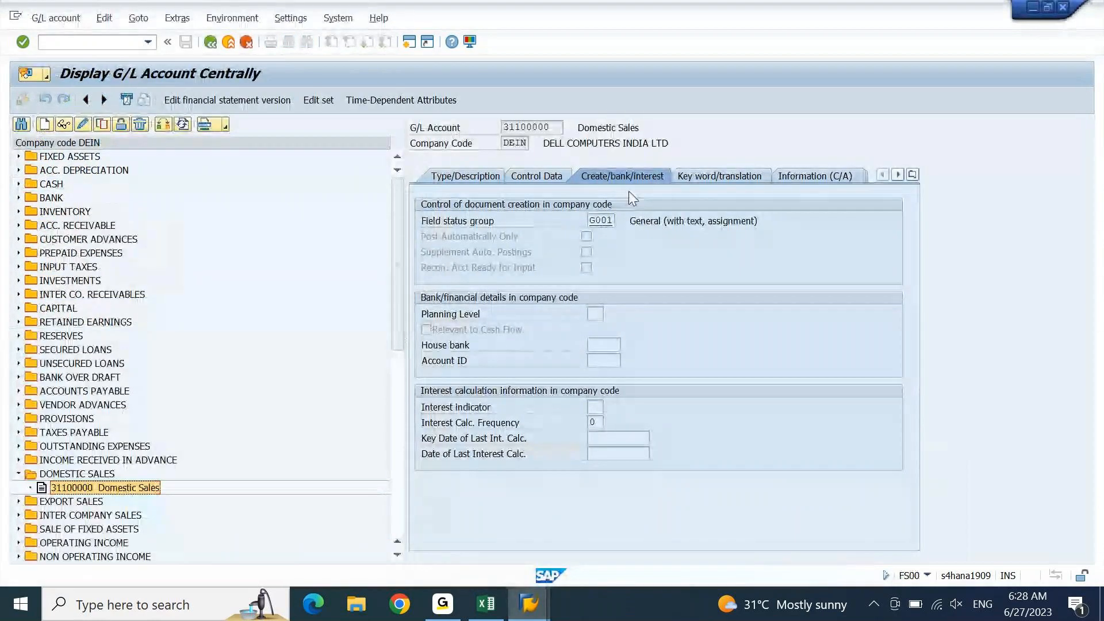
click(588, 239)
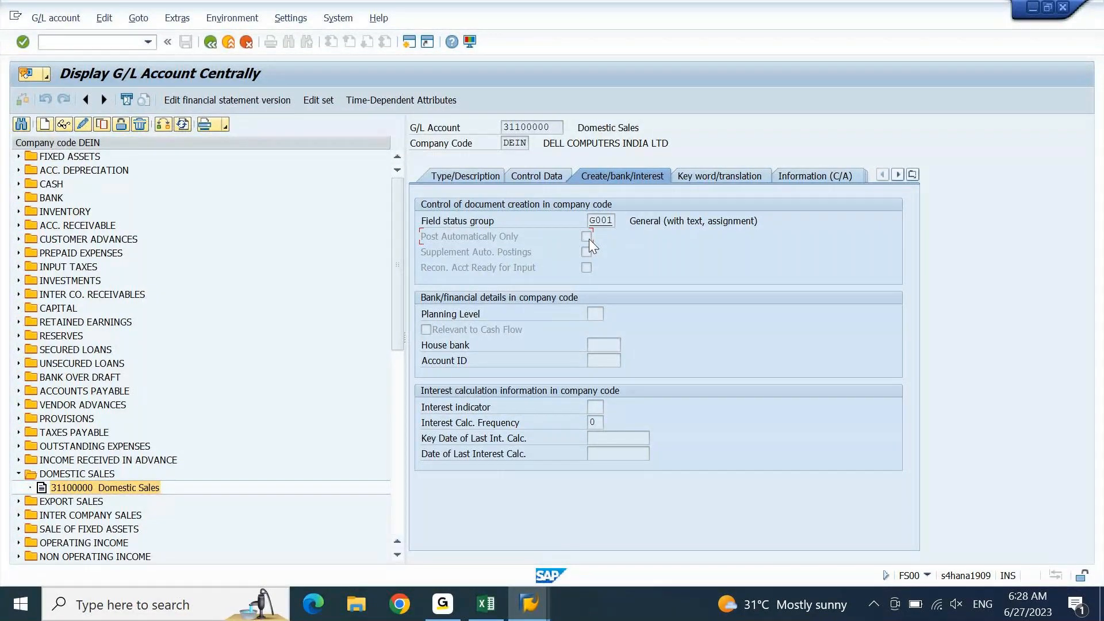
Switch to the SAP Easy Access session and open customer invoice entry, transaction F-22.
click(528, 604)
click(731, 540)
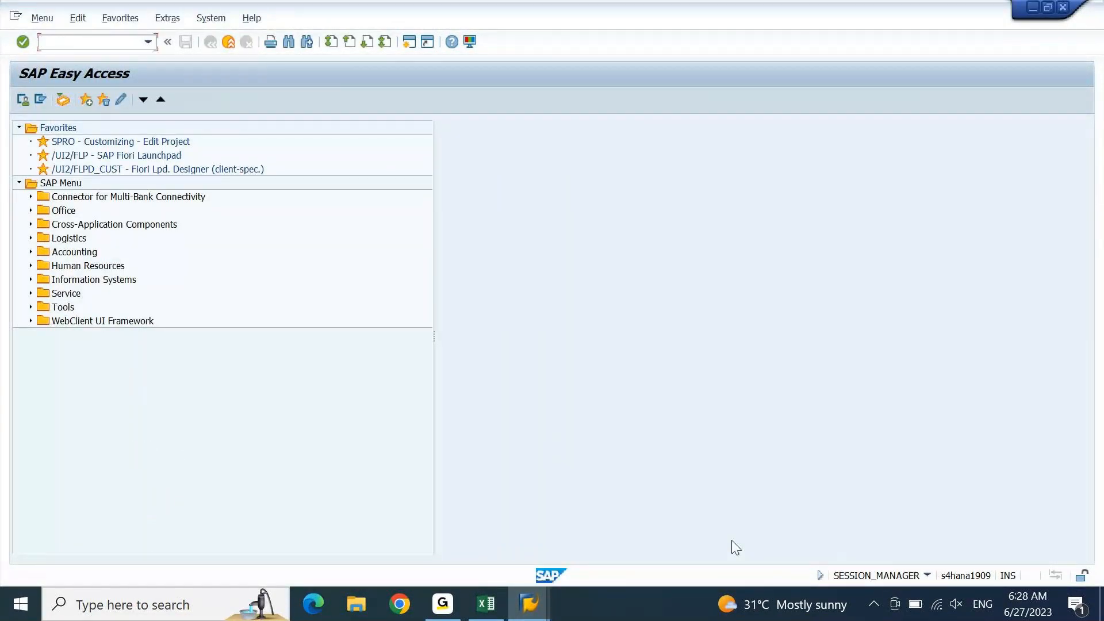
text(fb)
key(BackSpace)
text(-22)
key(Return)
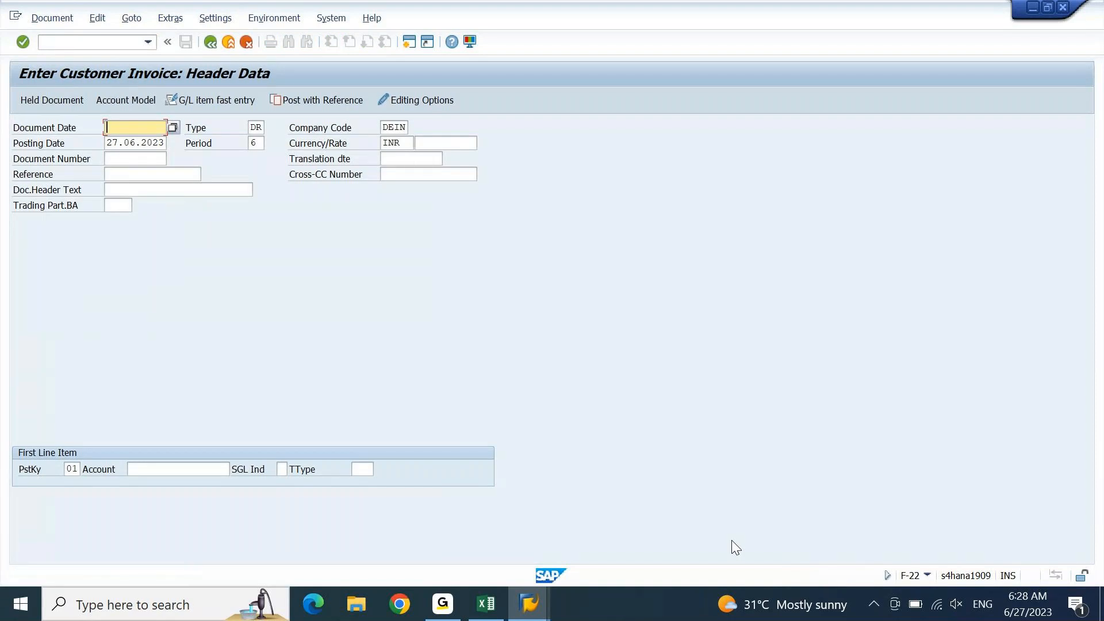
Set both the document date and the posting date of the customer invoice to 04.06.2023.
key(Down)
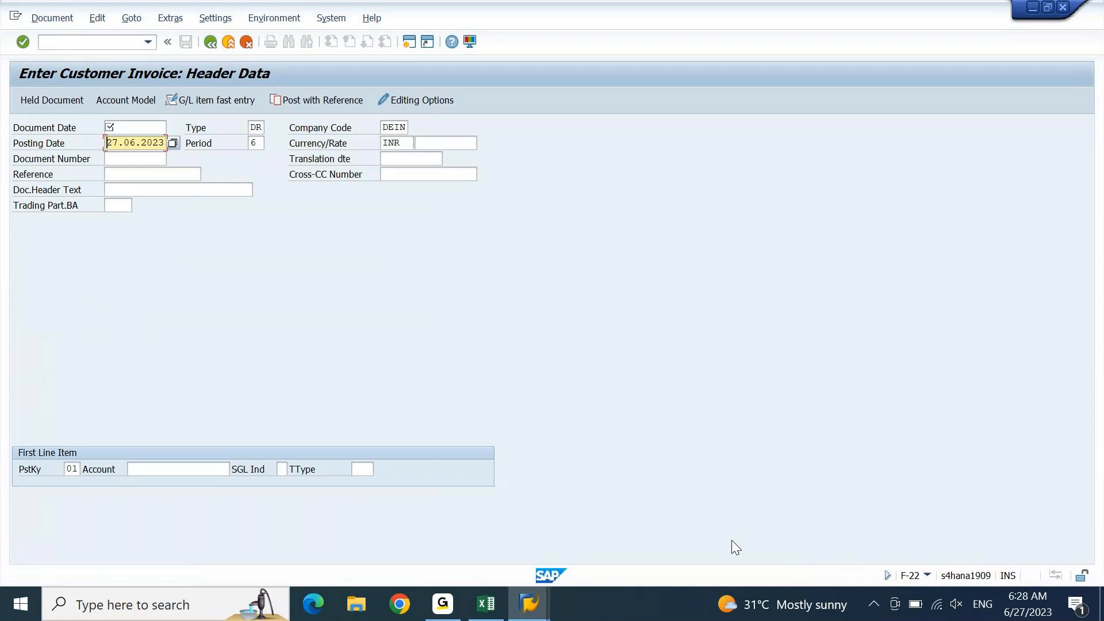
key(Up)
key(space)
key(Down)
key(Down)
key(Down)
key(Down)
key(Down)
key(Down)
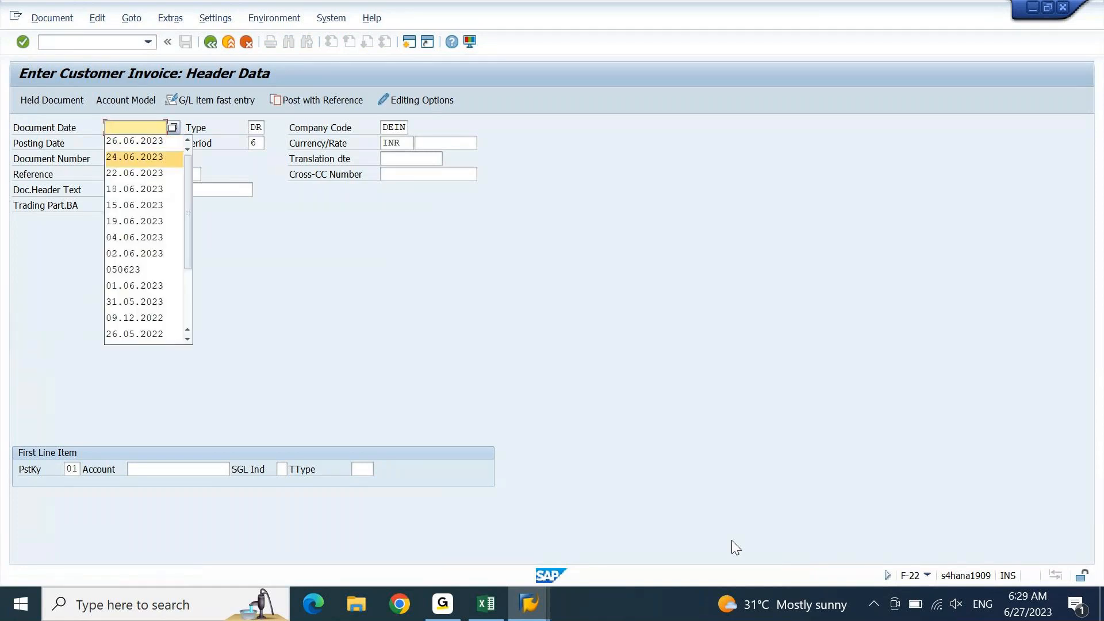
key(Return)
key(Down)
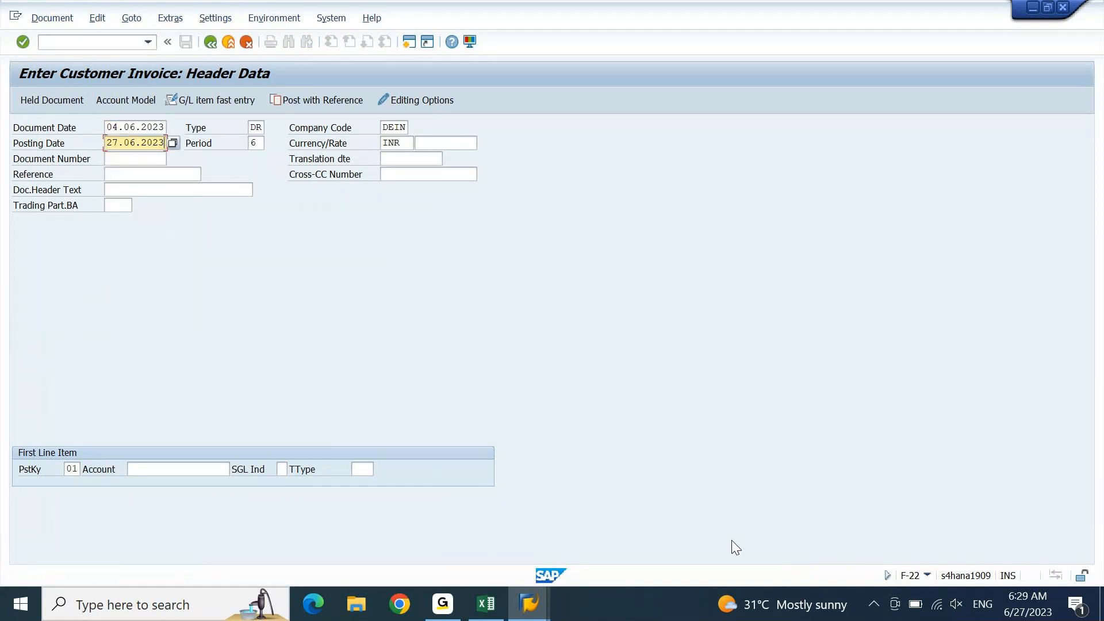
text(04)
Enter sale 01 as the invoice reference and repeat the same text as the document header text.
key(Down)
key(Down)
text(sale 01)
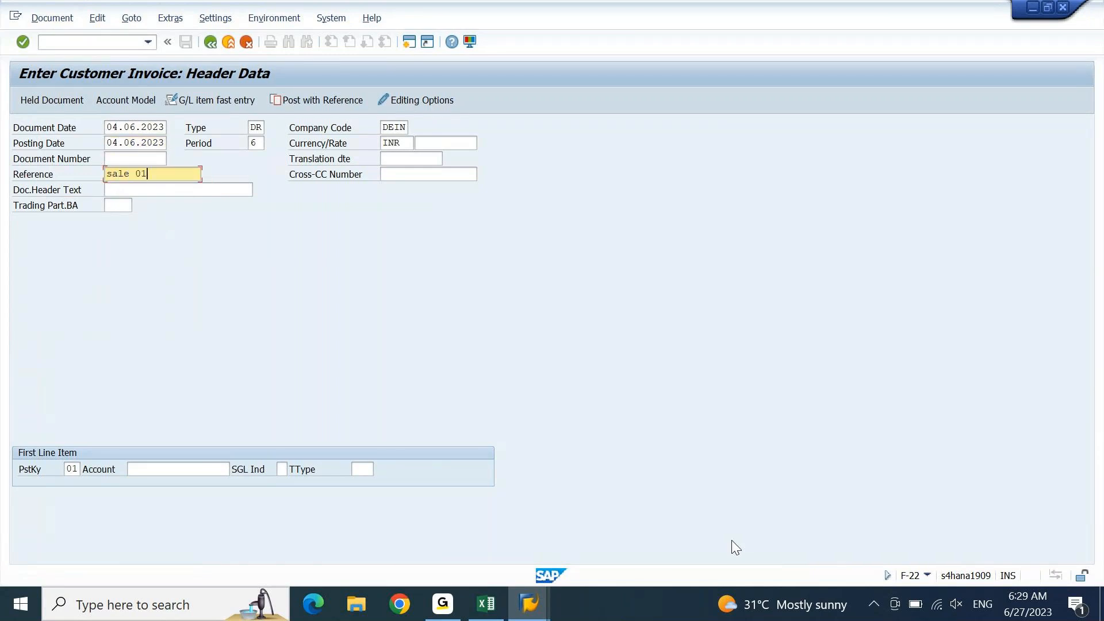
key(ctrl+a)
key(ctrl+c)
key(Down)
key(ctrl+v)
key(Down)
key(Down)
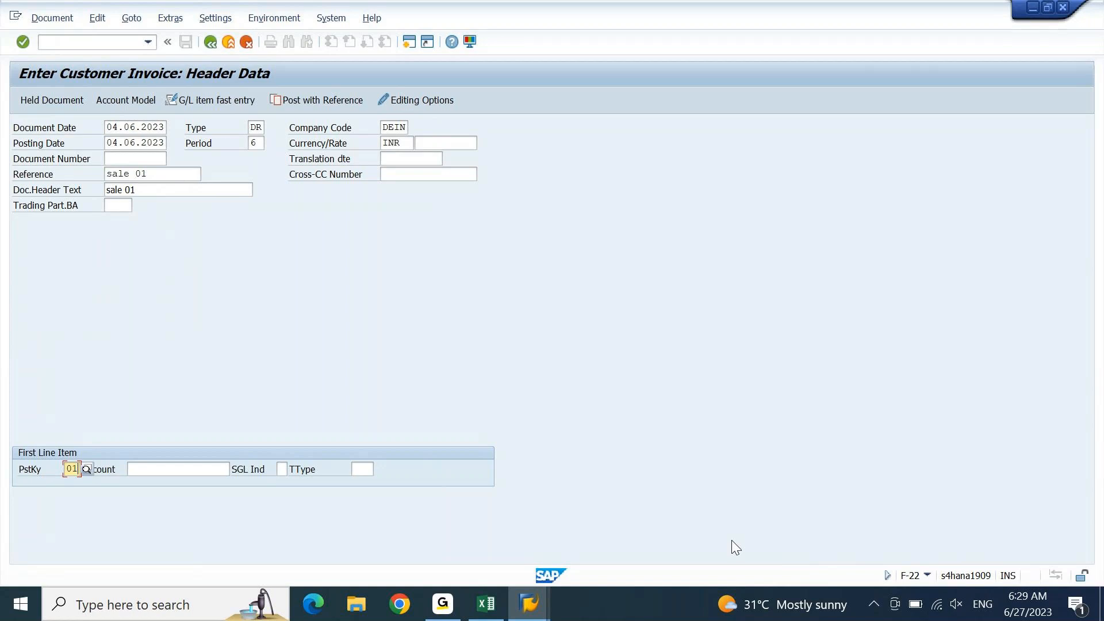
Enter the customer account number from the Customer Line Item Display session in the first line item and submit the header data.
key(Tab)
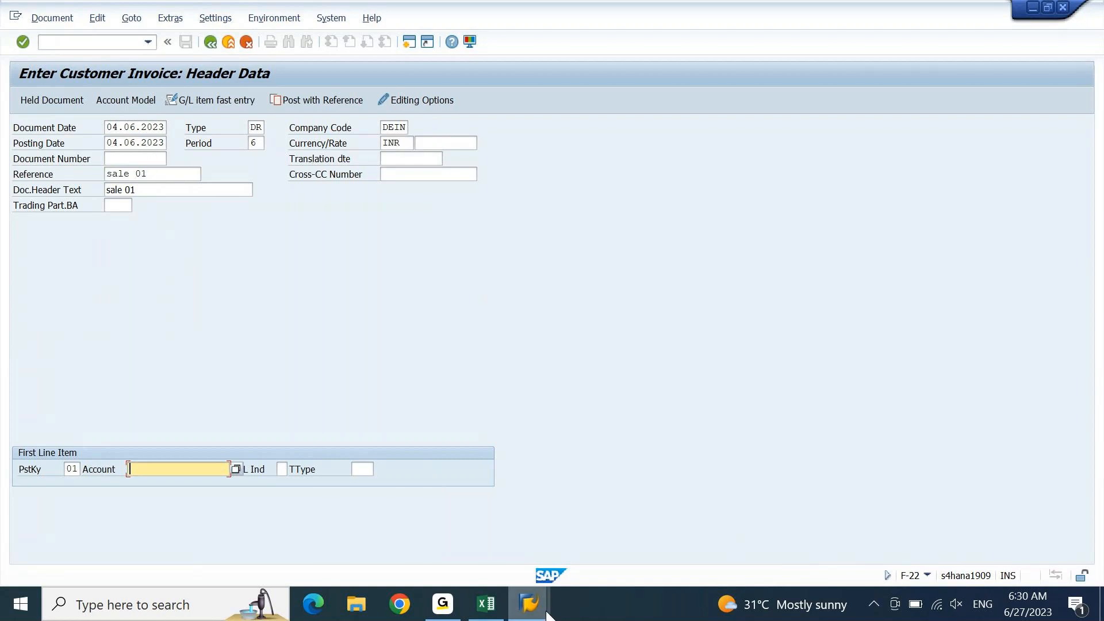
click(529, 603)
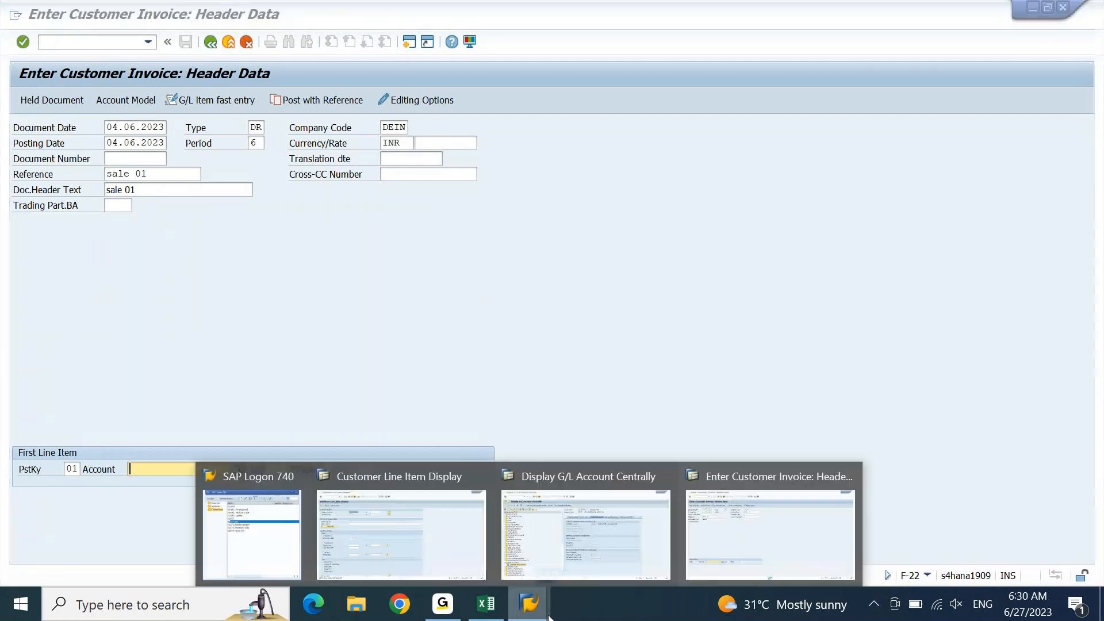
click(451, 529)
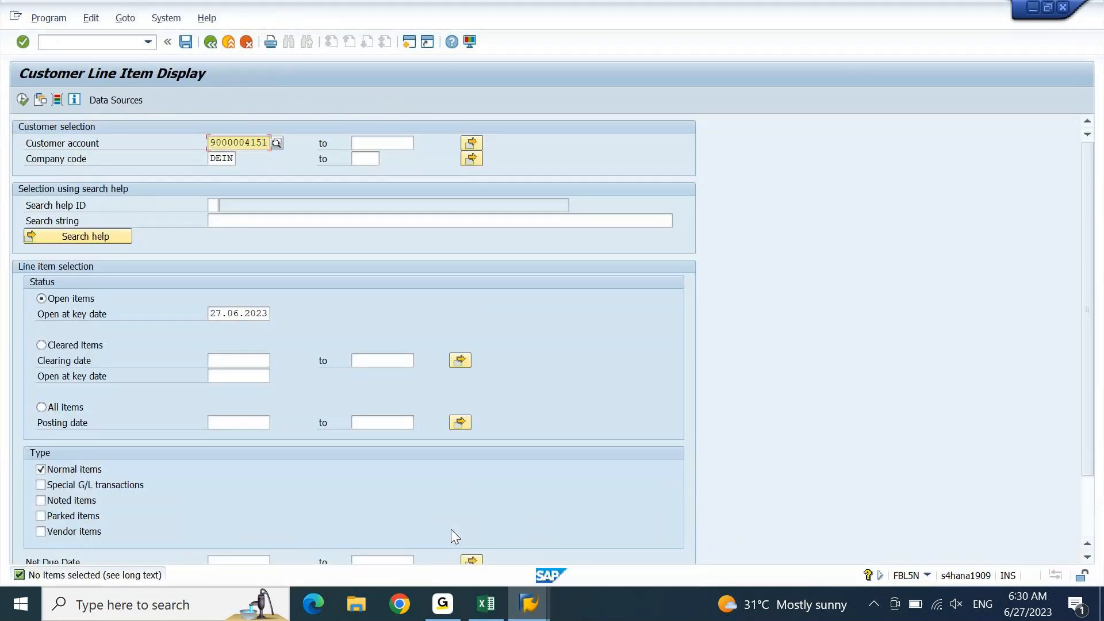
click(526, 611)
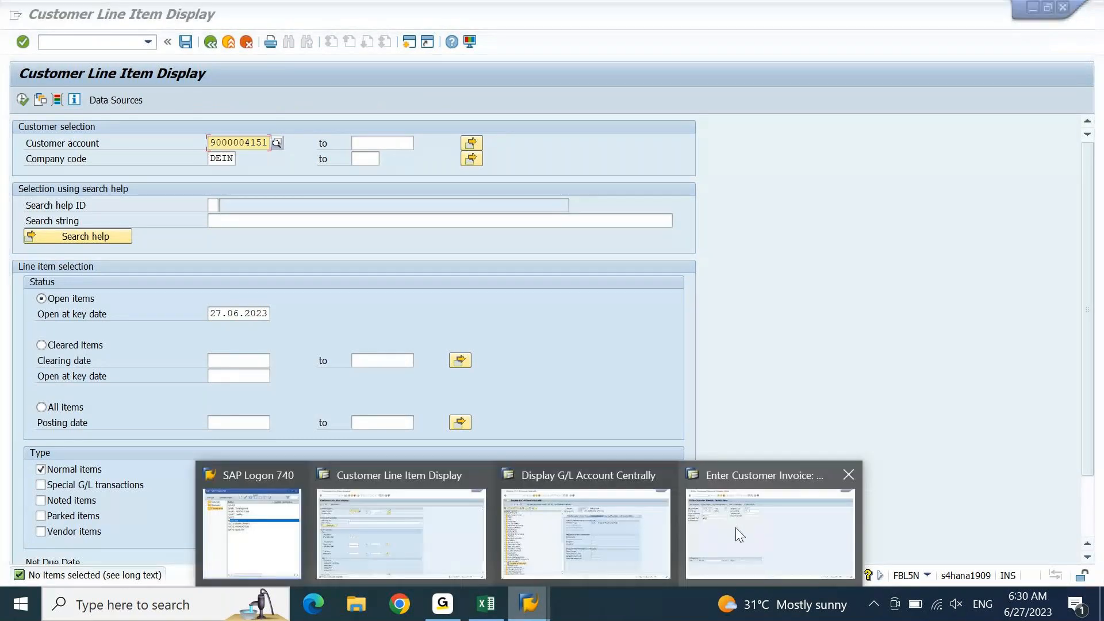
click(735, 526)
key(ctrl+v)
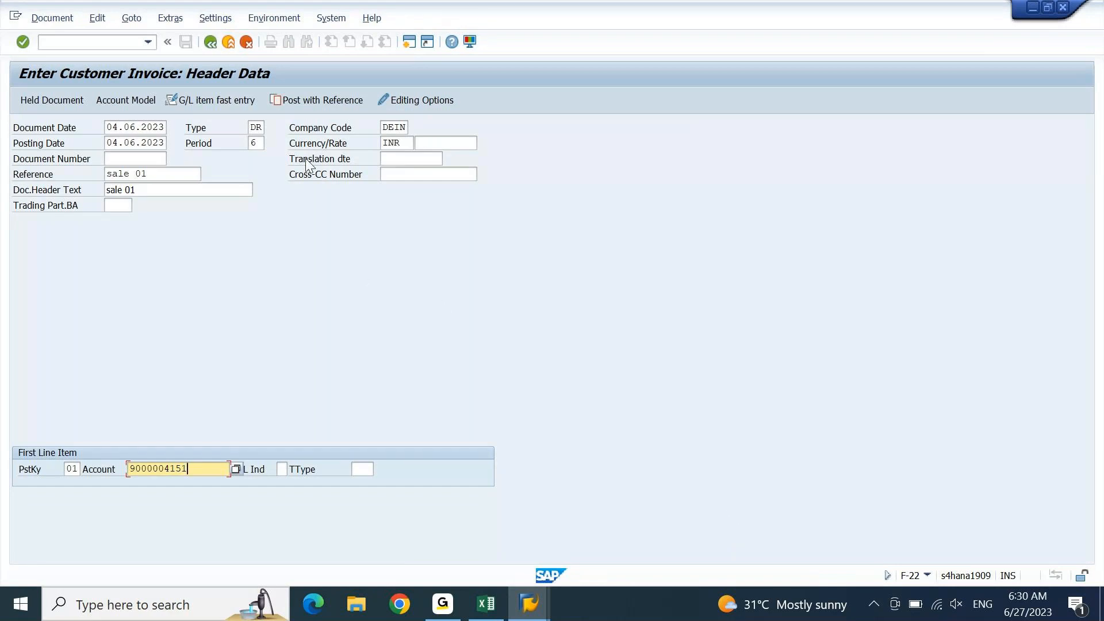
key(Return)
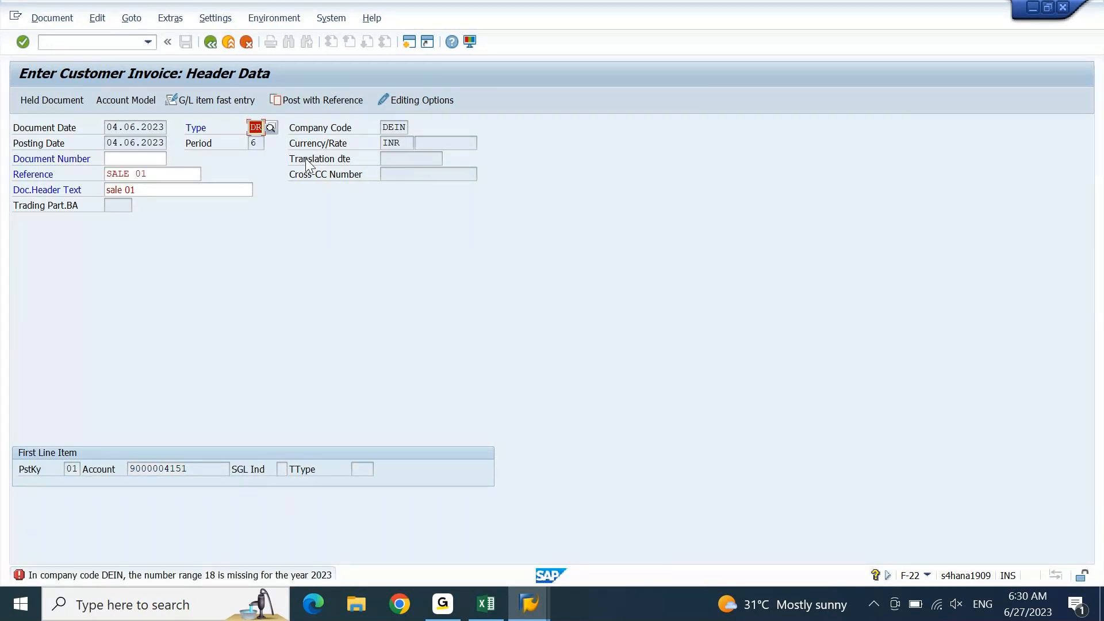
Open document number range maintenance, transaction FBN1, in a new session and bring up company code DEIN's intervals for editing.
mouse_move(529, 604)
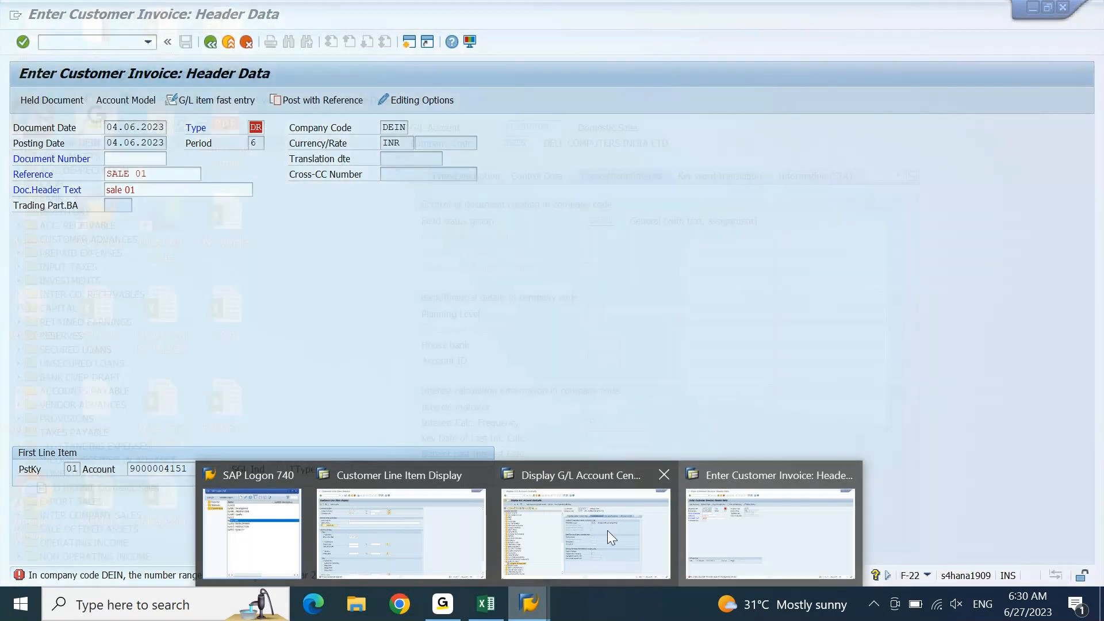
mouse_move(466, 542)
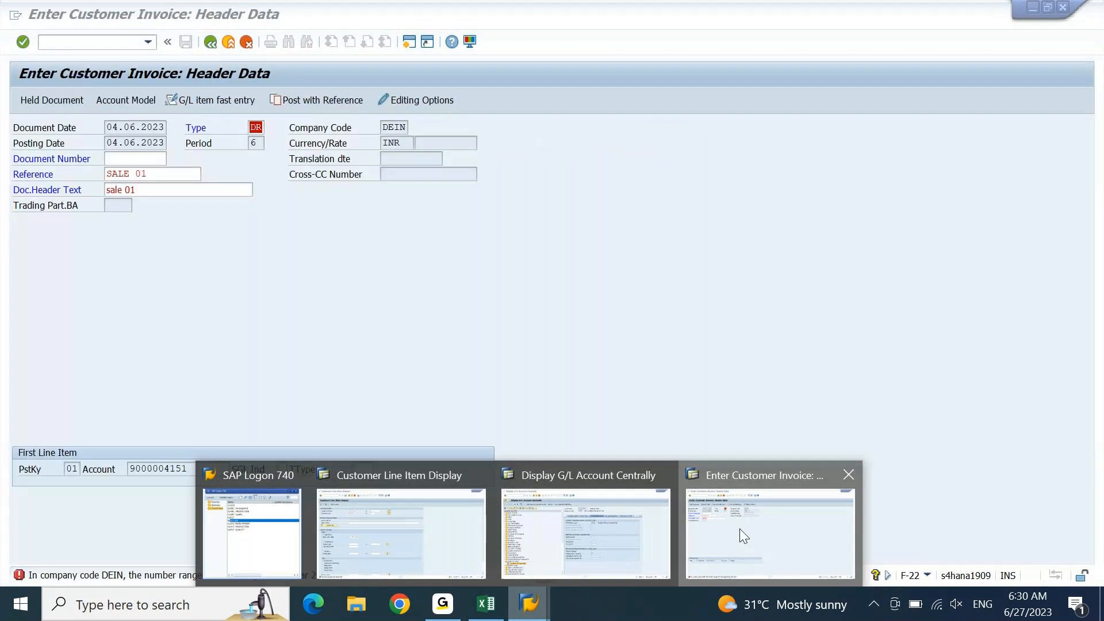
click(409, 42)
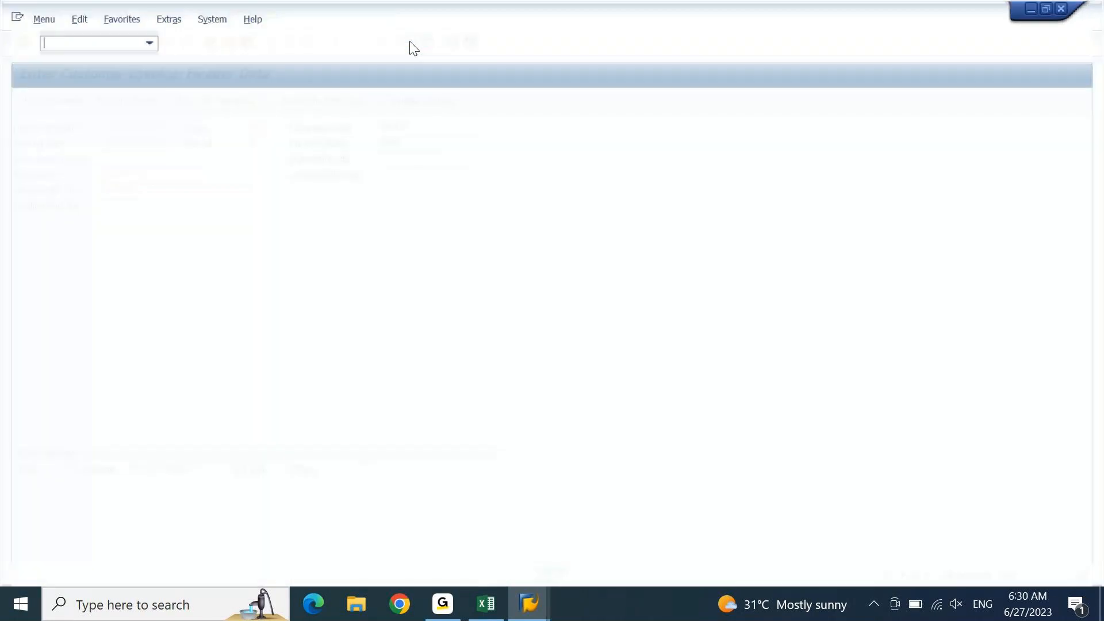
text(fbn1)
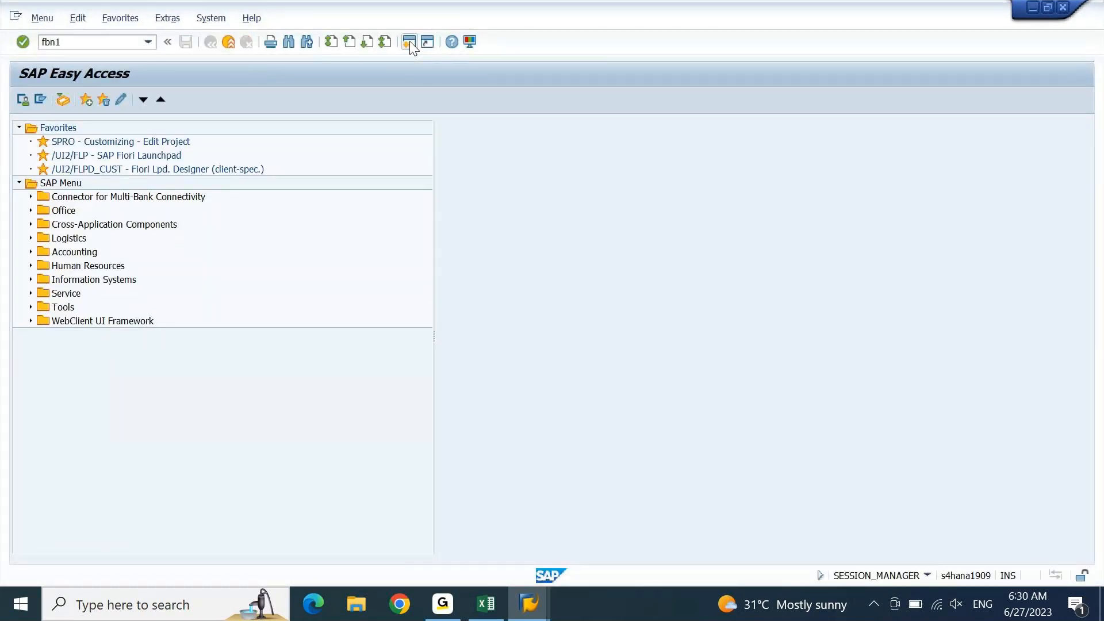
key(Return)
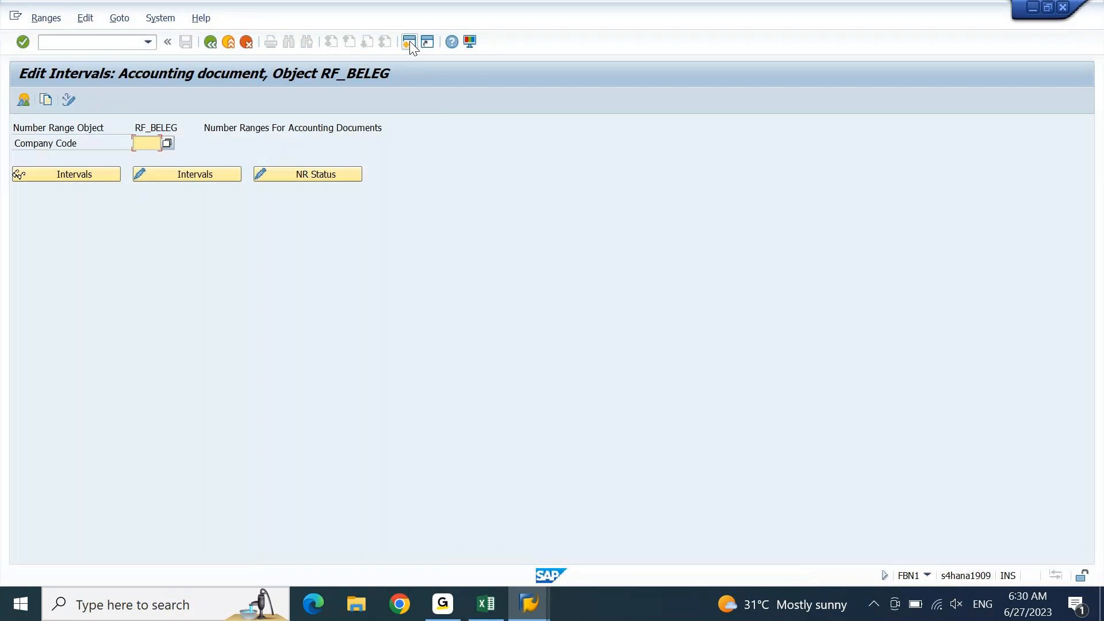
text(dein)
key(Return)
click(189, 168)
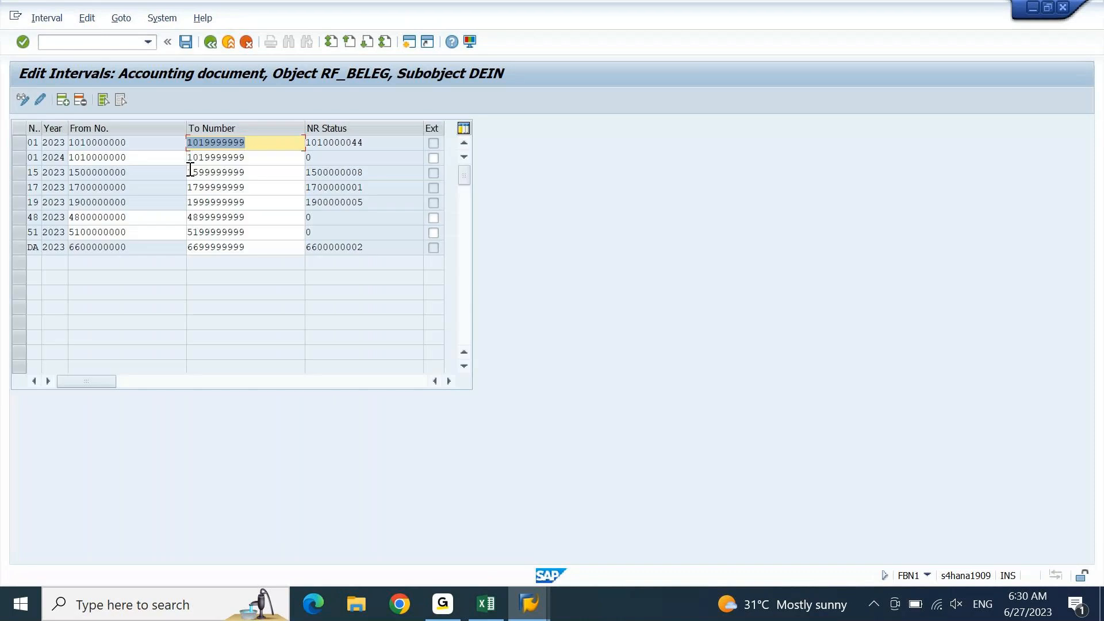
Insert a new number range interval with number 18 for the year 2023.
click(65, 106)
text(1)
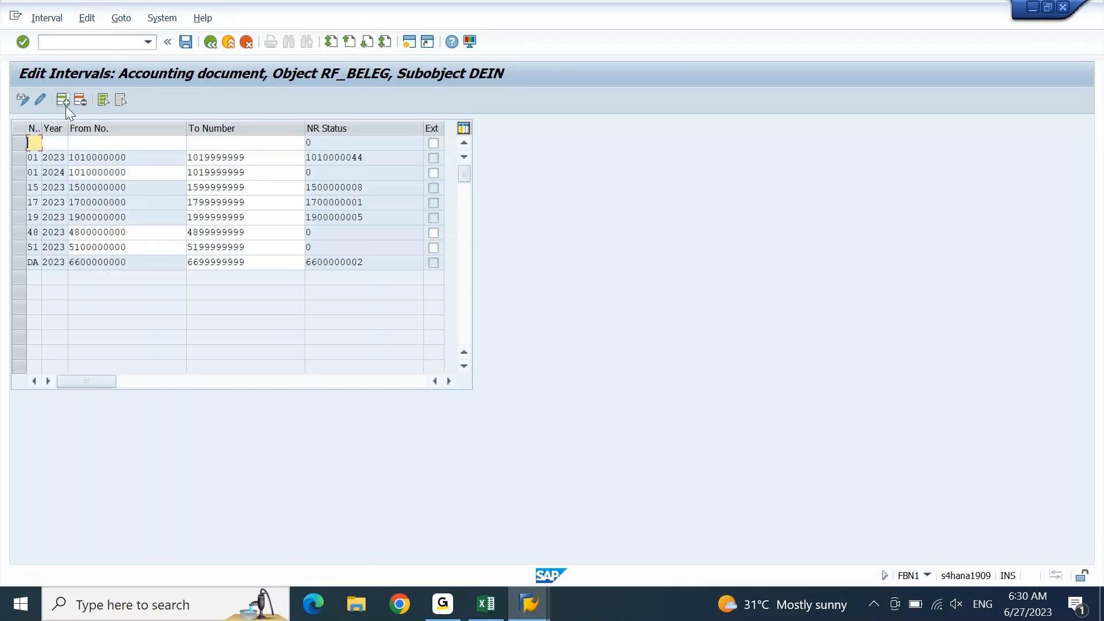
text(8)
key(Tab)
text(2023)
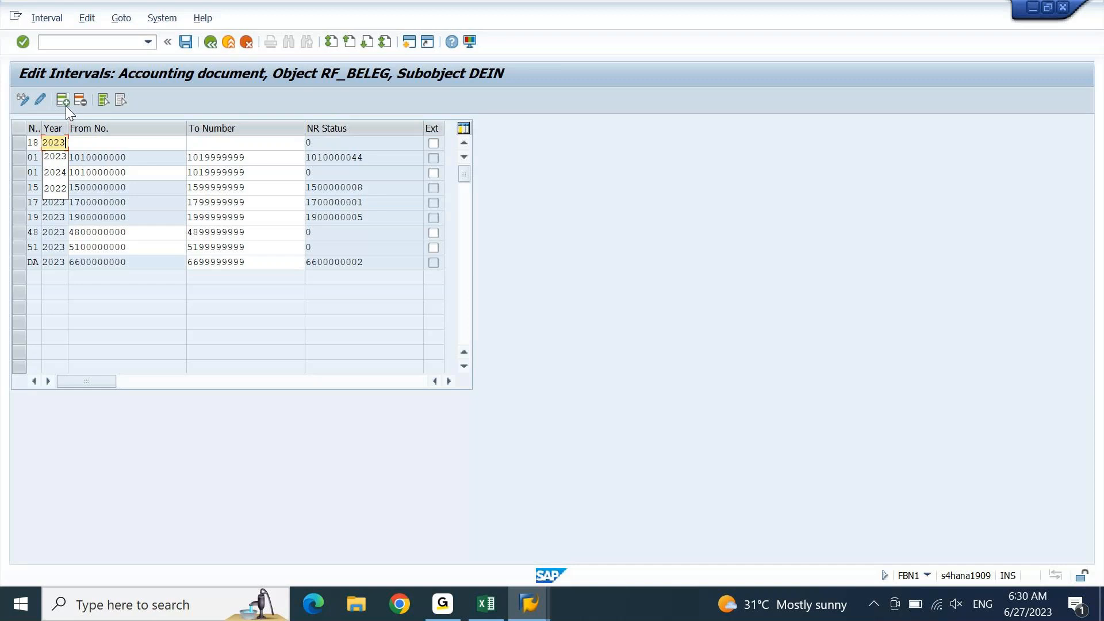
key(Tab)
text(18)
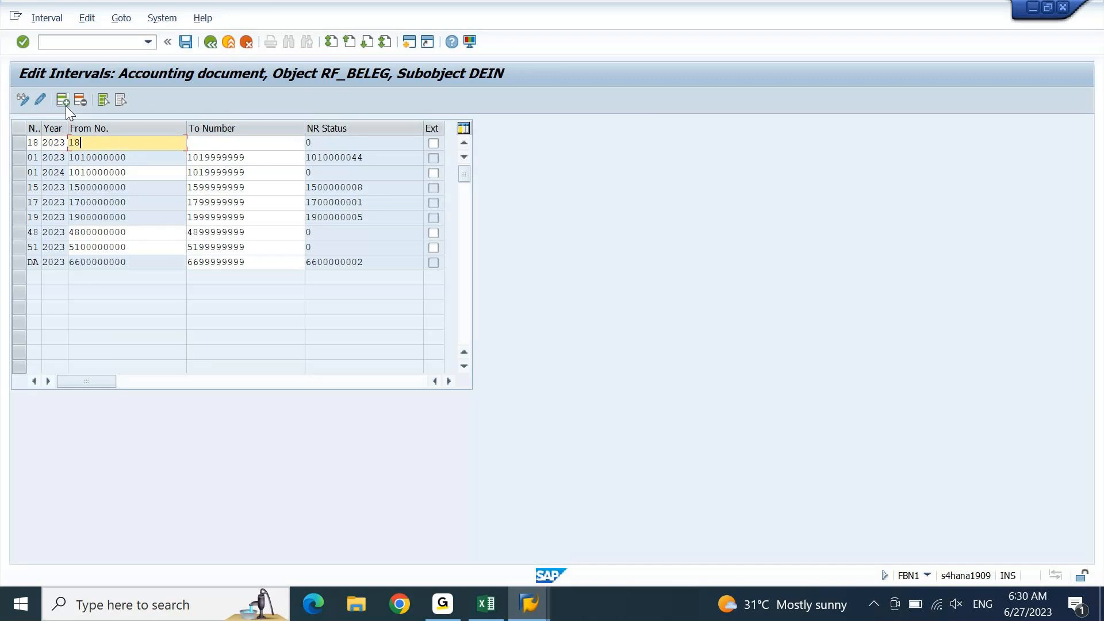
text(00000000)
key(Tab)
text(18)
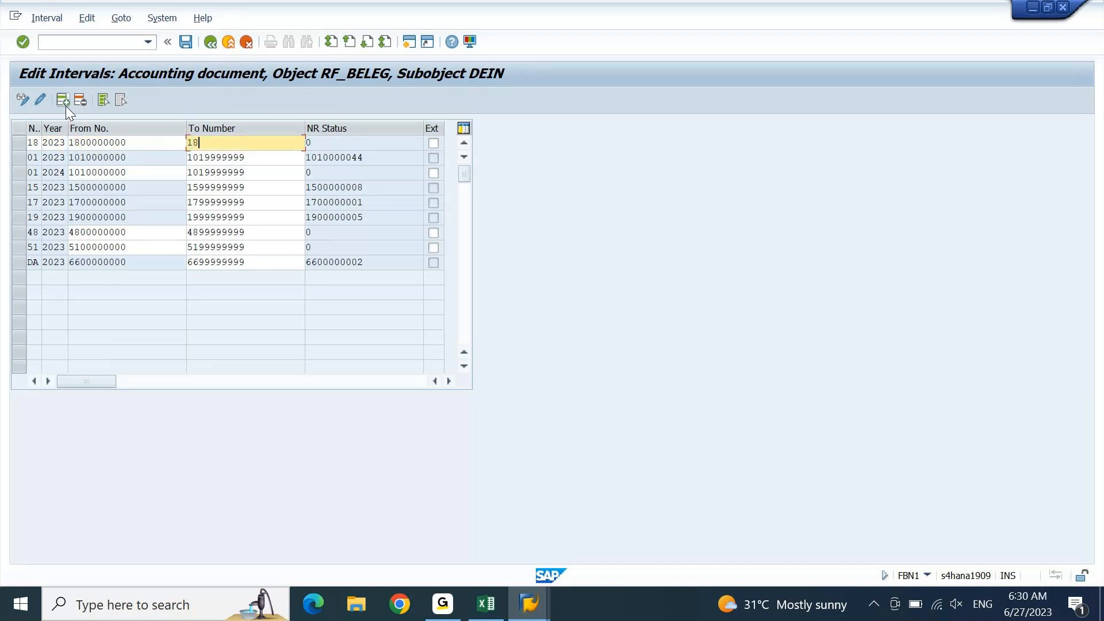
text(99999999)
key(ctrl+s)
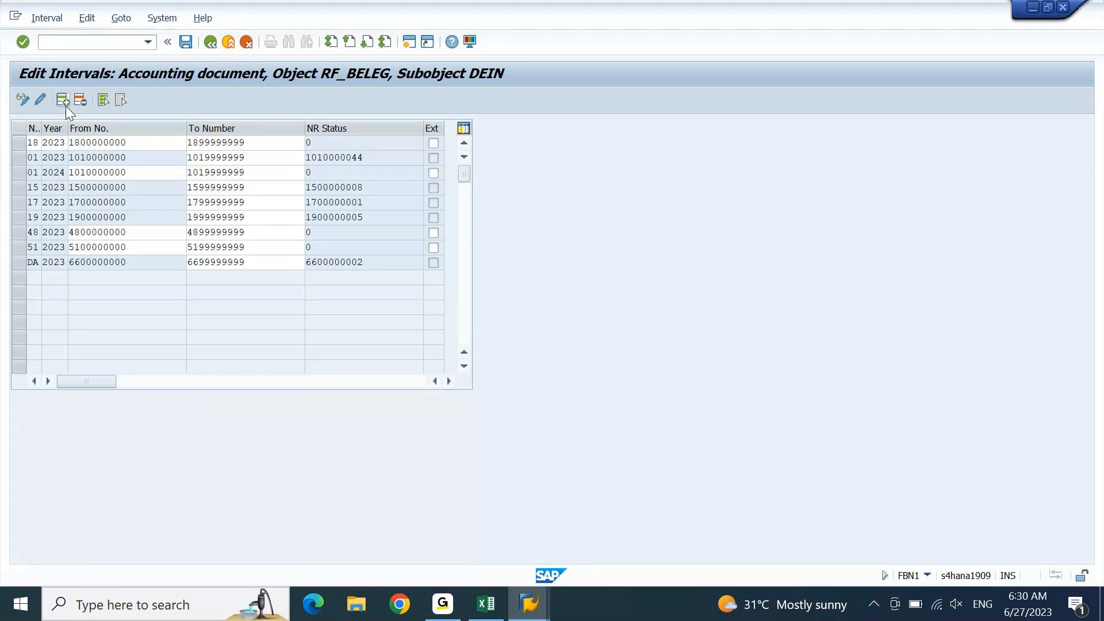
key(Return)
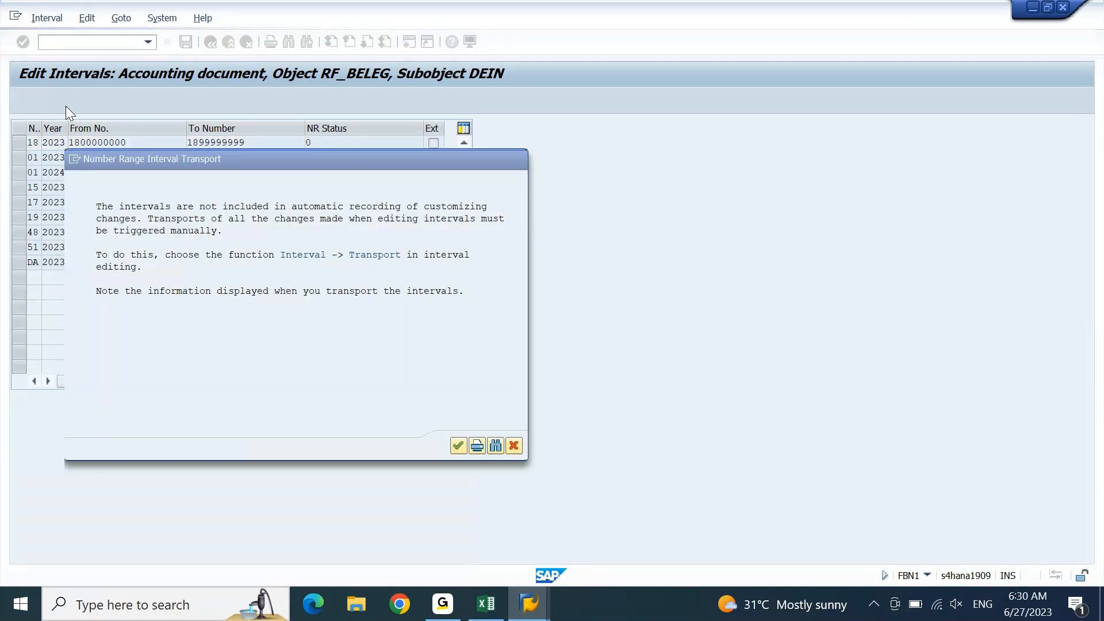
Leave number range maintenance and return this session to SAP Easy Access.
key(F12)
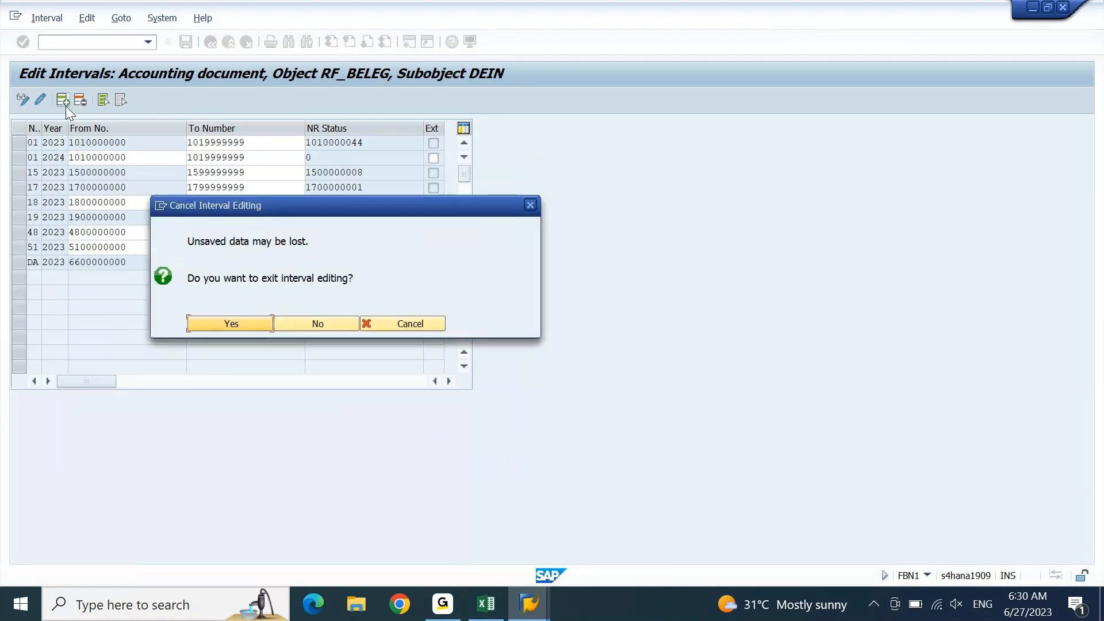
key(Tab)
key(Return)
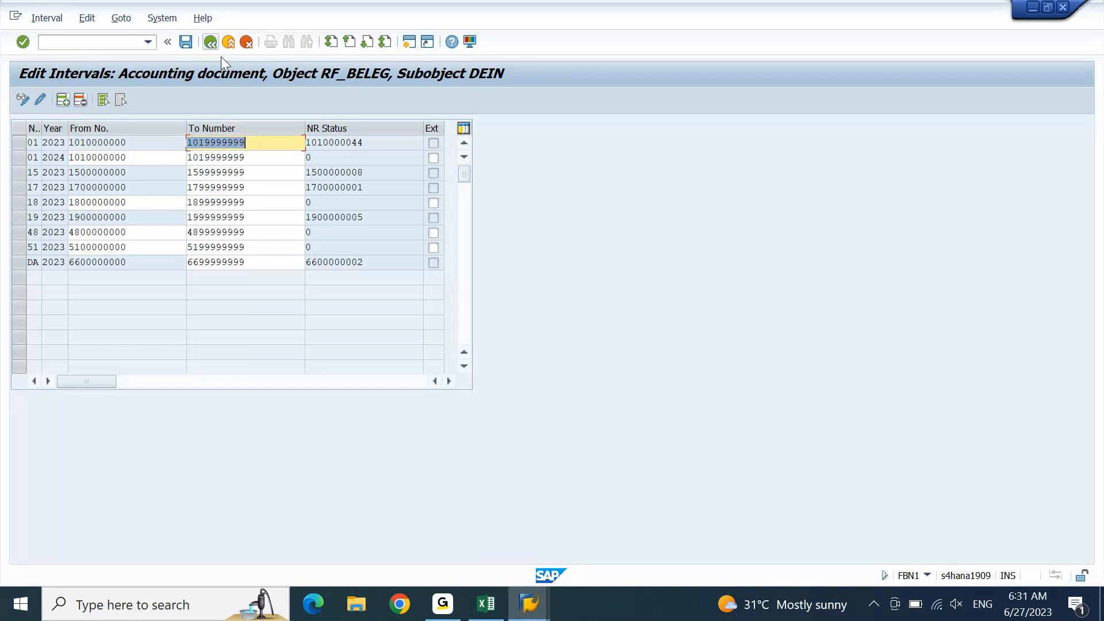
click(114, 38)
text(/n)
key(Return)
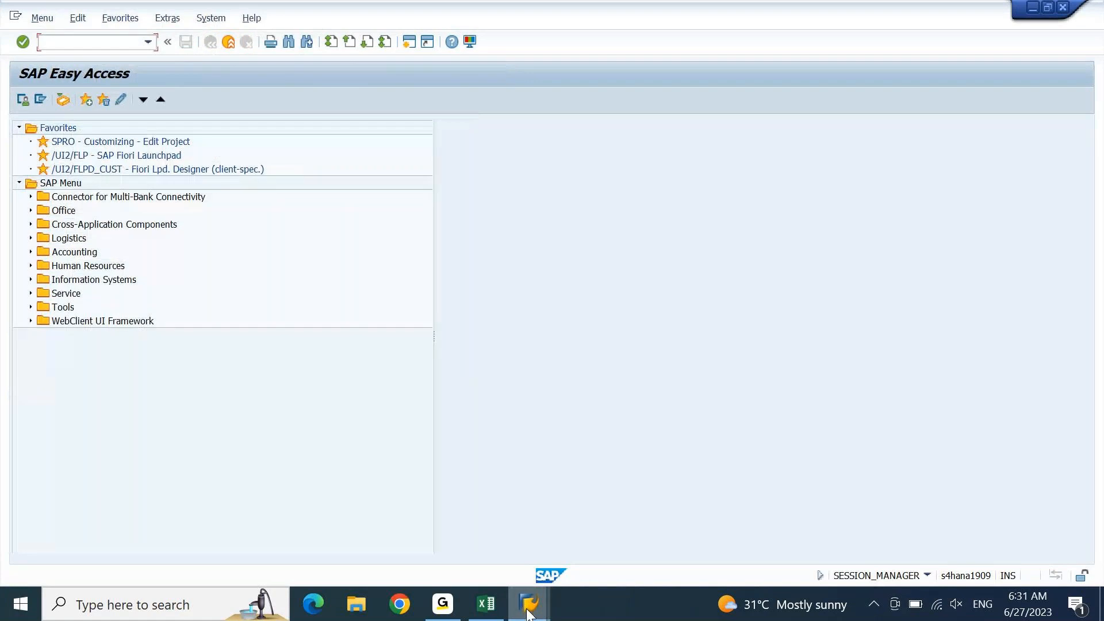
Switch back to the customer invoice session, resubmit the header data and set the customer item's amount to 10000 INR.
click(715, 548)
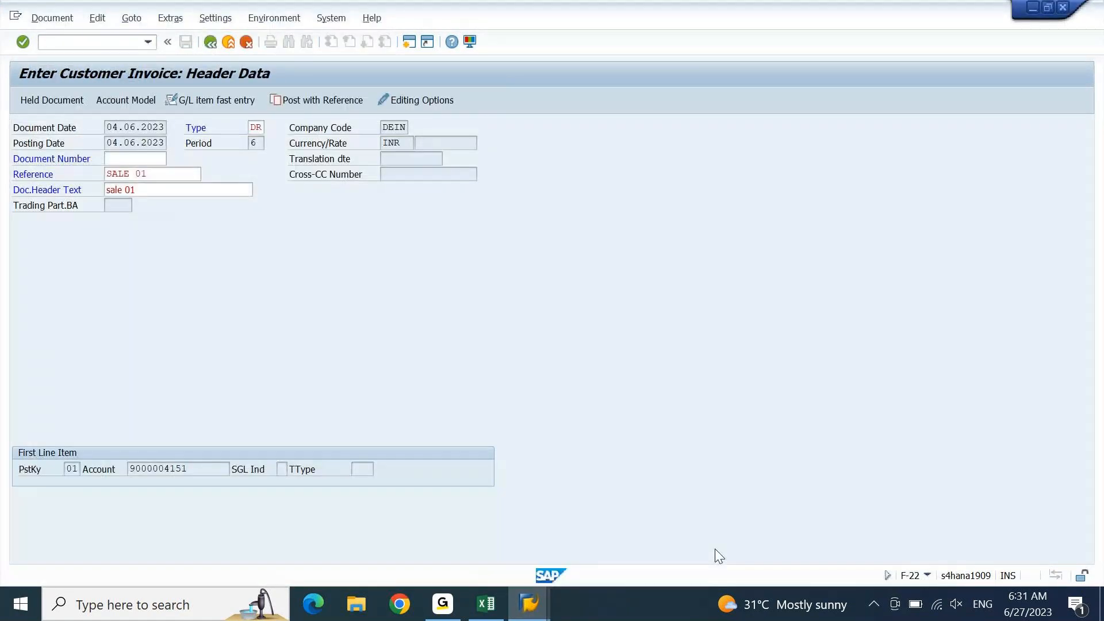
key(Return)
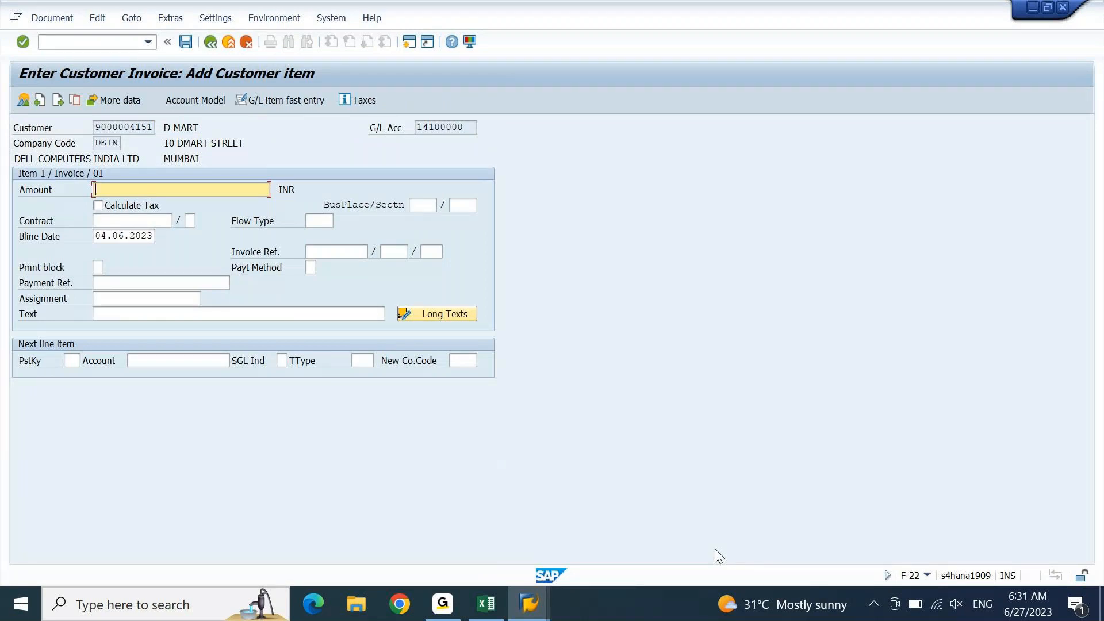
text(100)
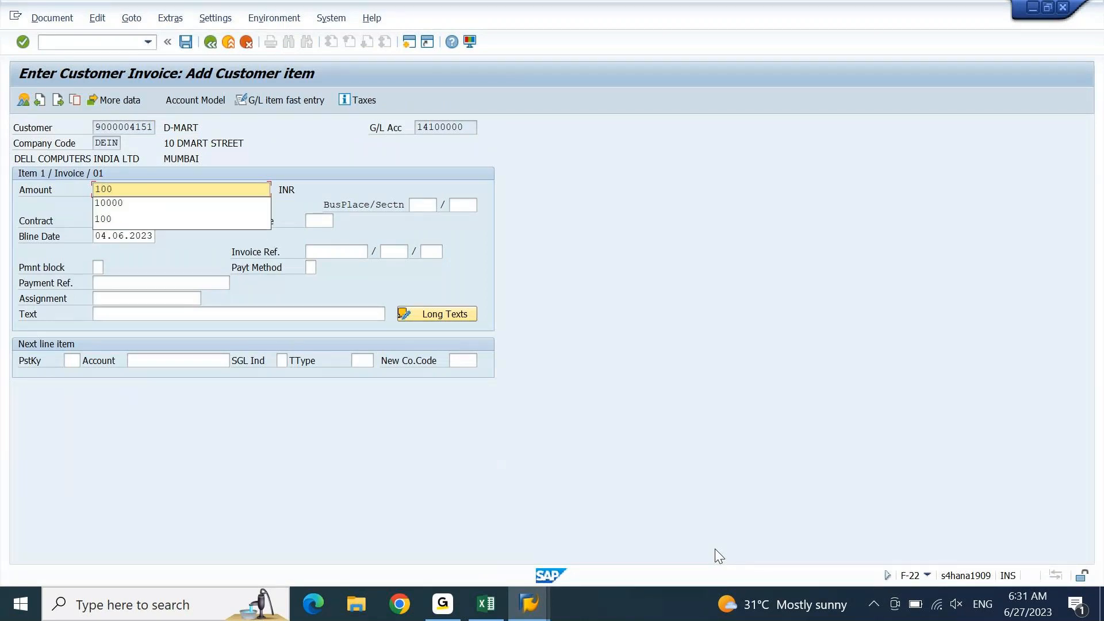
text(00)
key(Down)
key(Down)
key(Down)
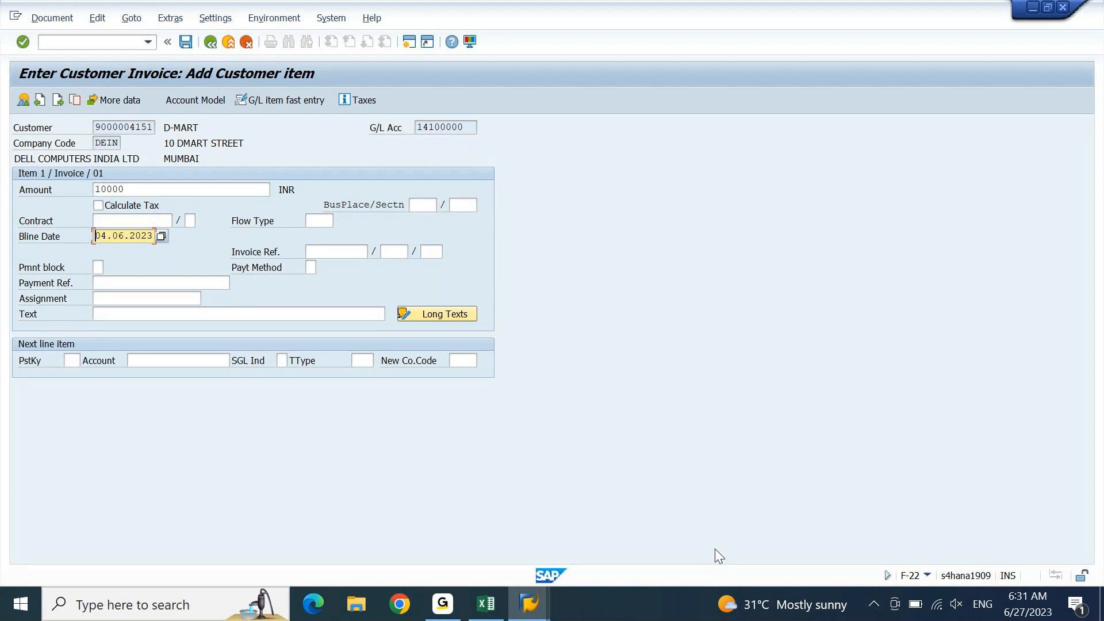
Enter inv 01 as the text of the customer line item, leaving the payment and assignment fields empty.
key(Tab)
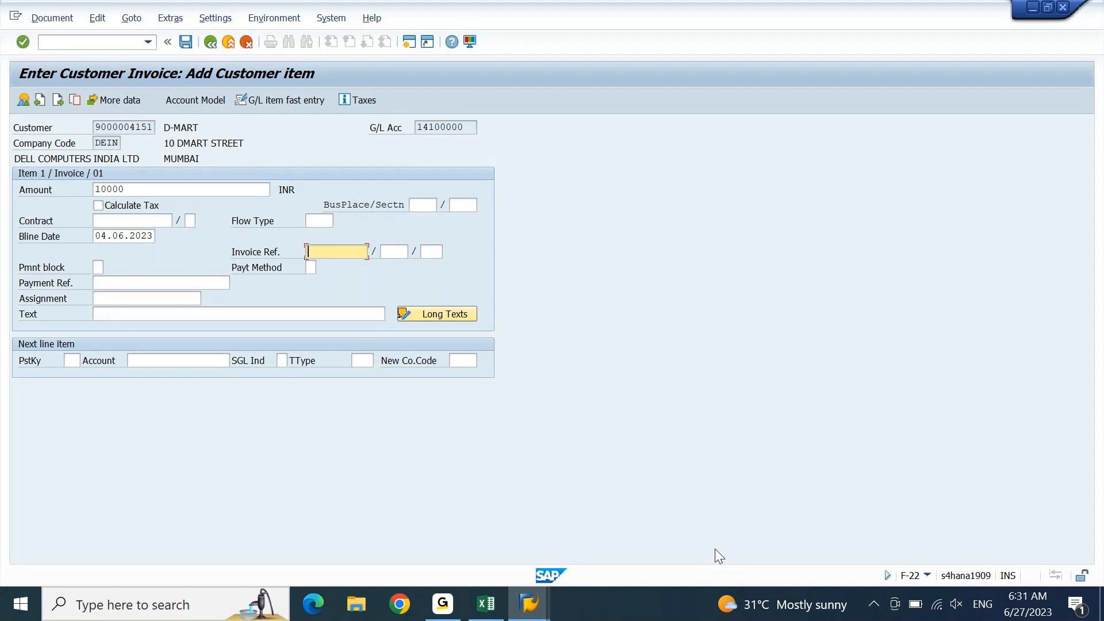
key(Tab)
key(Tab)
key(Tab)
key(Tab)
key(Tab)
key(Tab)
key(Tab)
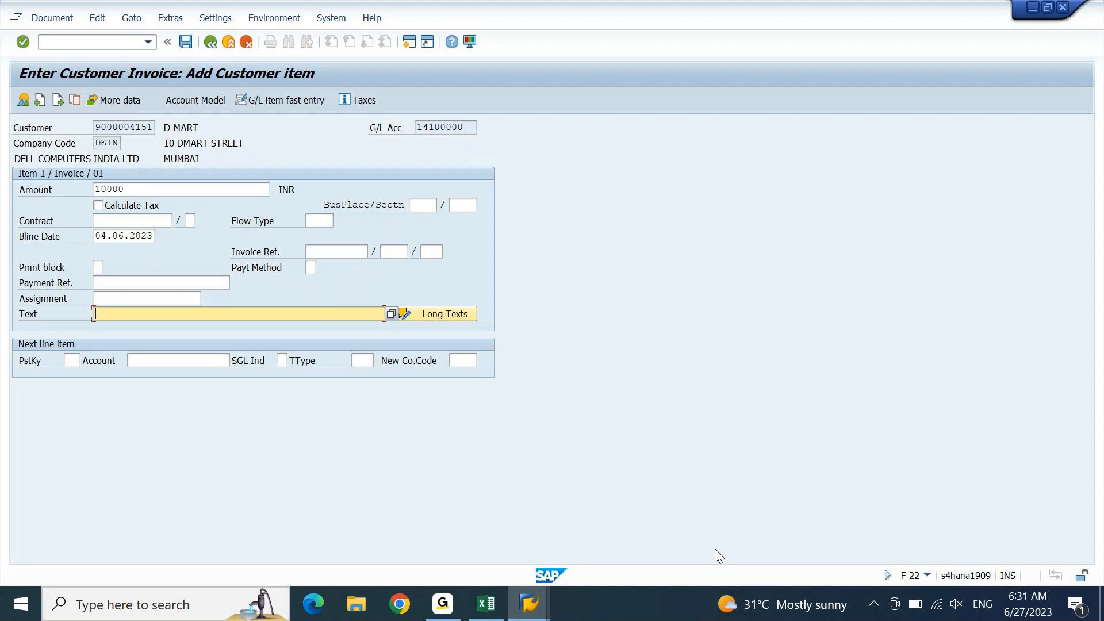
text(inv 01)
Set the posting key of the next line item to 50.
key(Tab)
key(Tab)
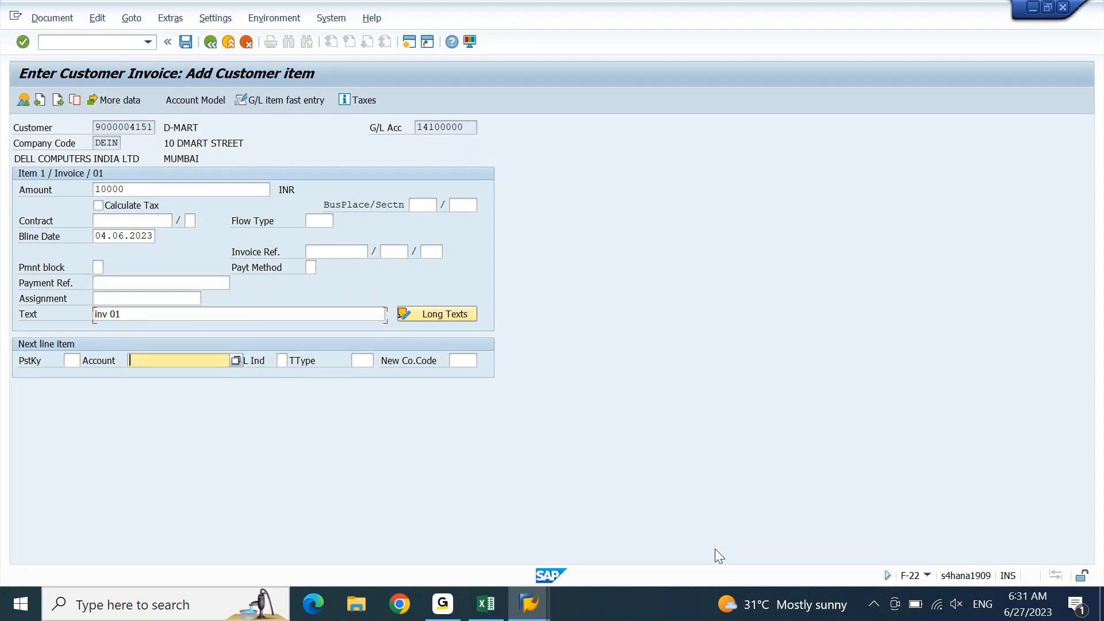
key(shift+Tab)
text(50)
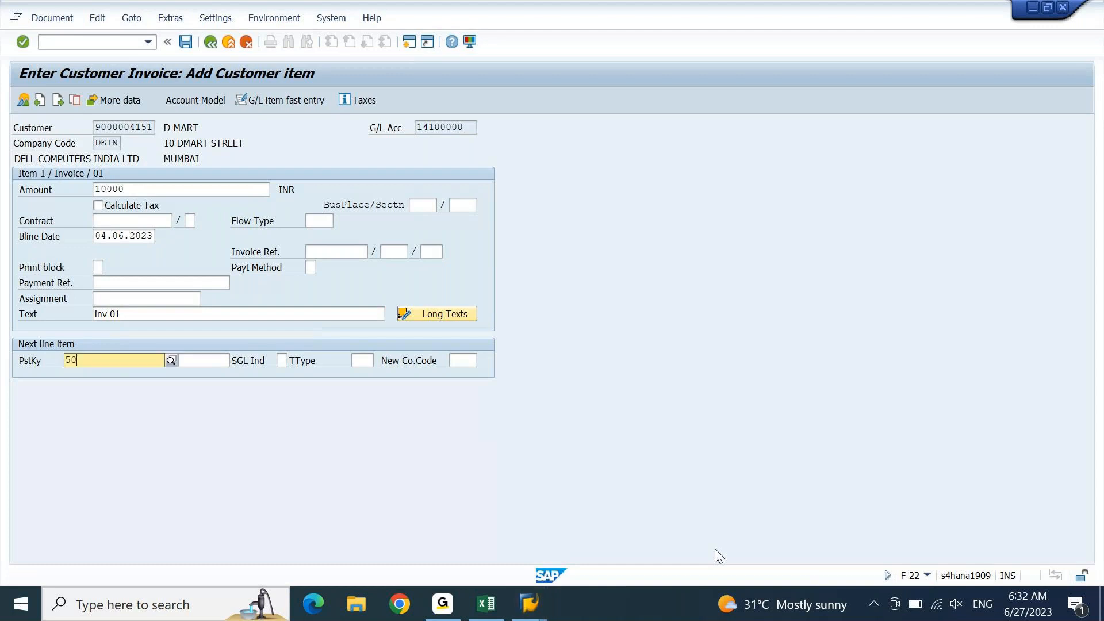
key(Tab)
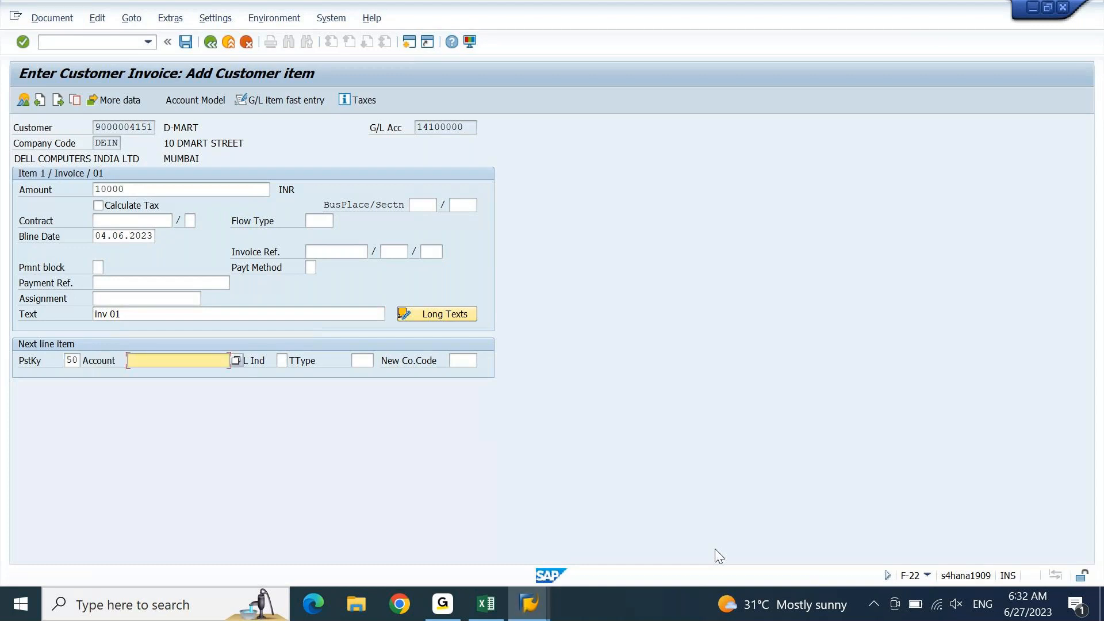
Look up the Domestic Sales account in the G/L account session, enter it as the invoice's next line account and open that item.
click(538, 607)
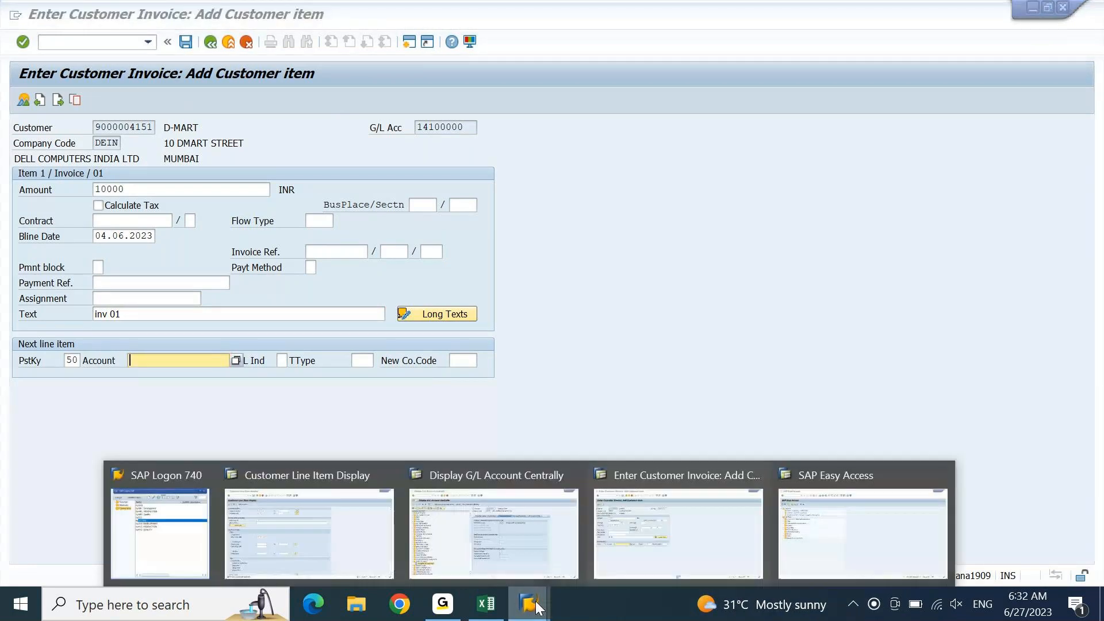
click(500, 544)
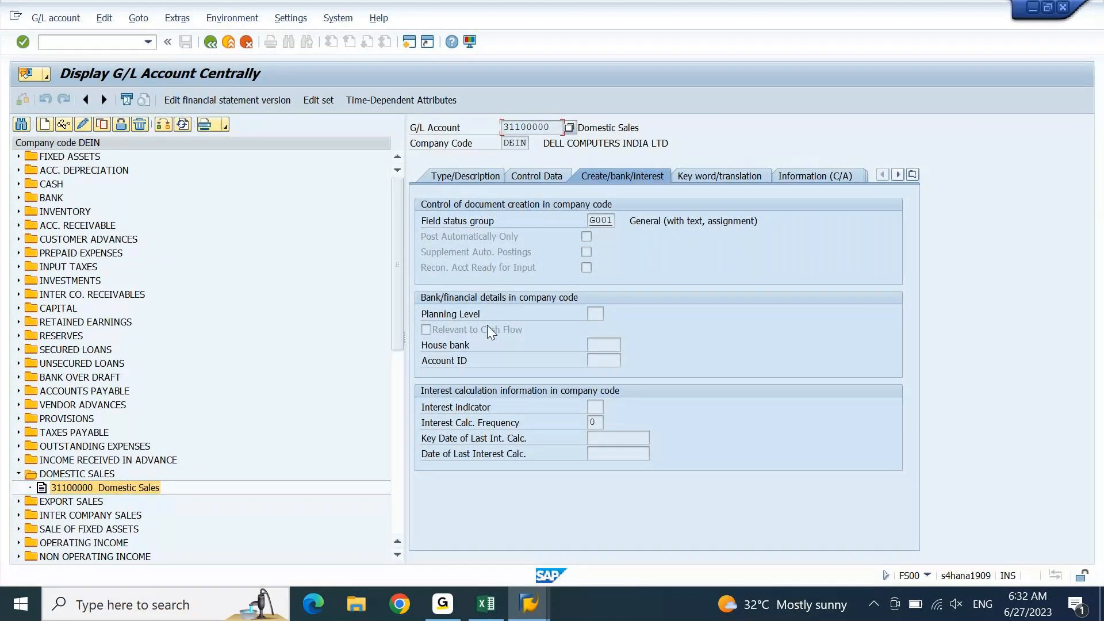
mouse_move(528, 604)
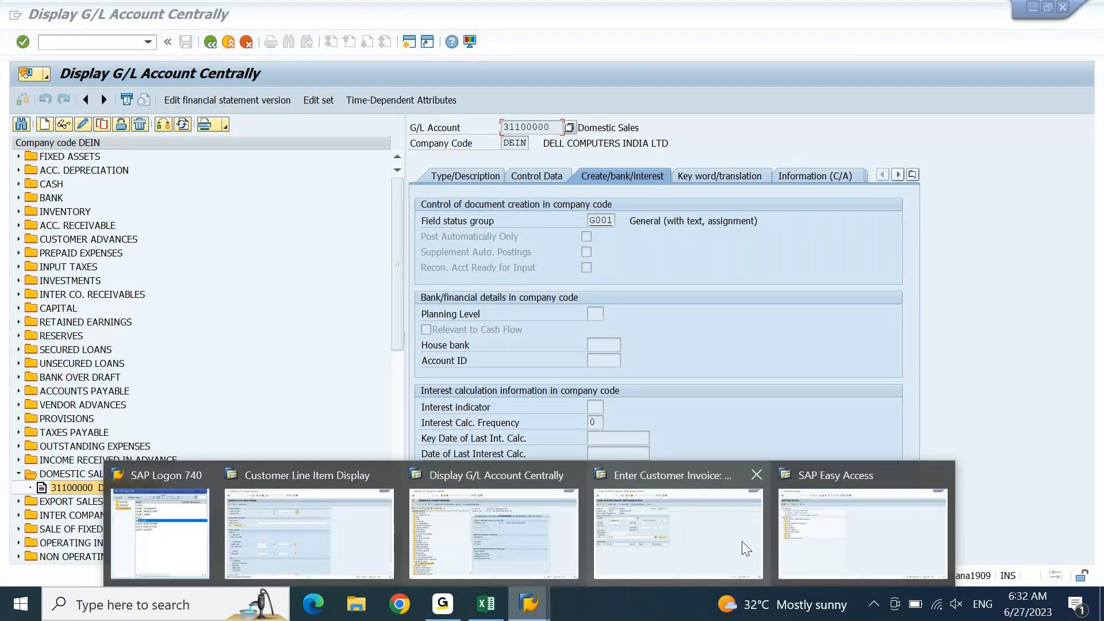
click(697, 544)
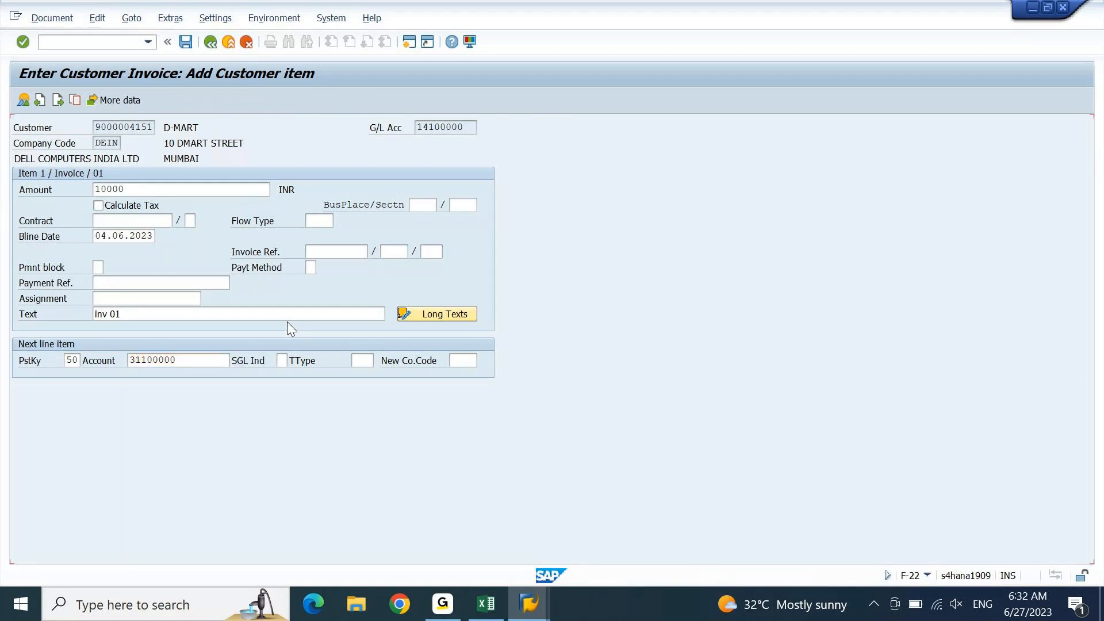
key(Return)
key(Return)
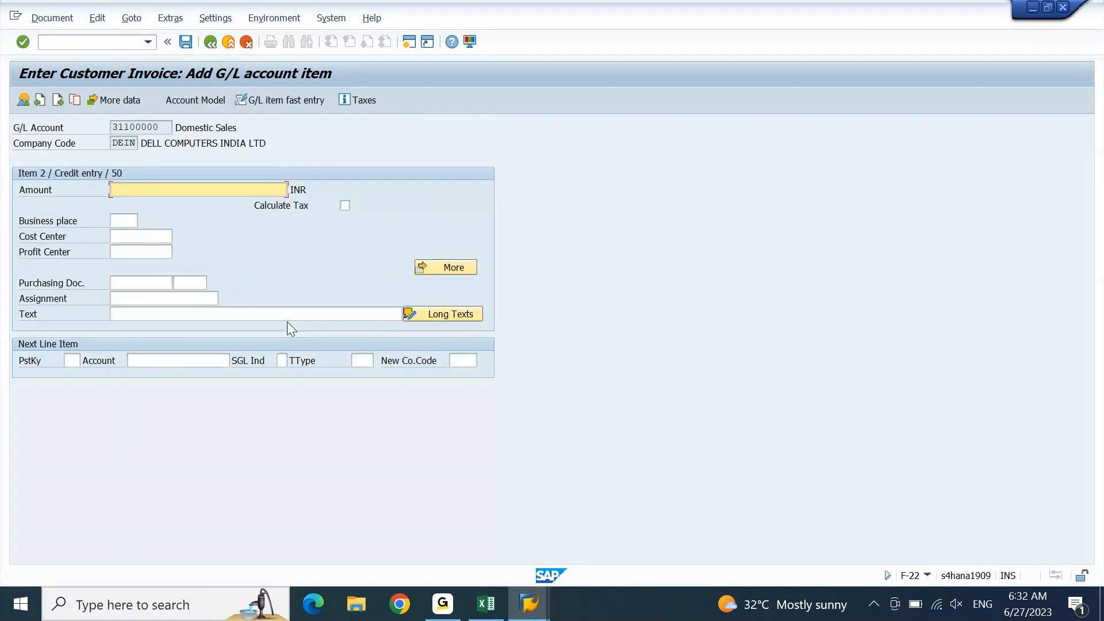
Fill the Domestic Sales credit item with amount * and text ".", leave the other fields empty and submit it.
text(*)
key(Tab)
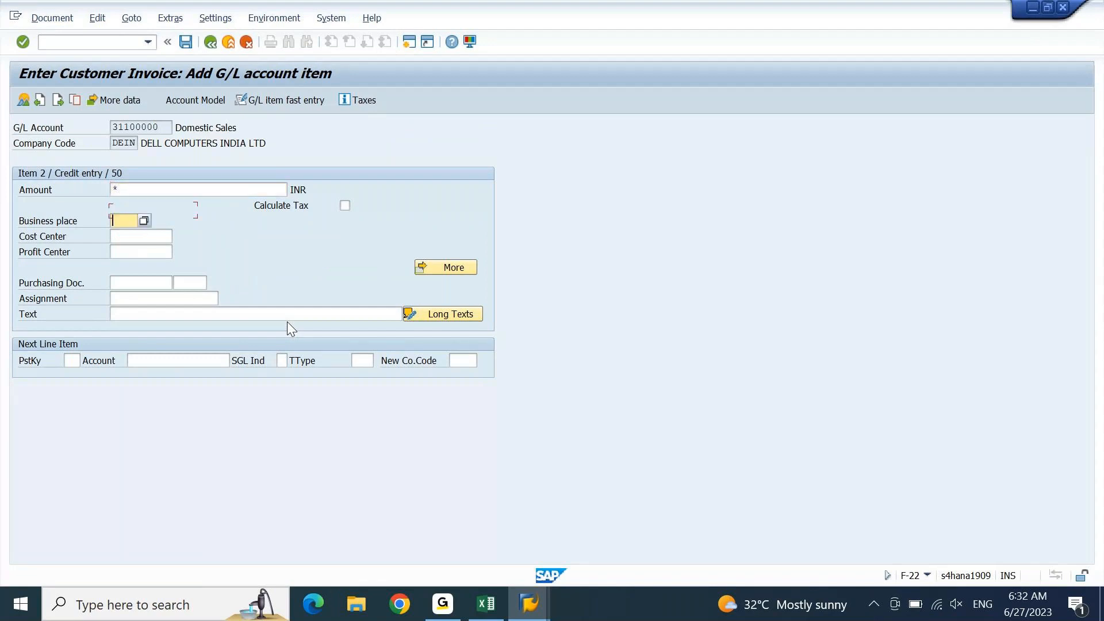
key(Tab)
key(Tab)
key(Tab)
key(Tab)
key(Tab)
key(Tab)
key(Tab)
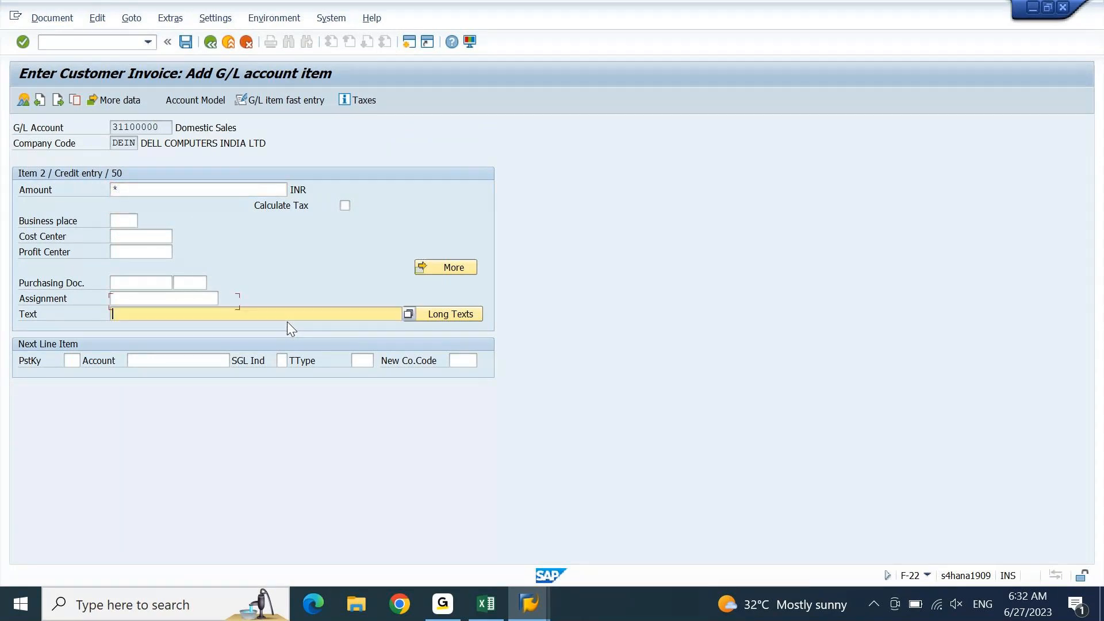
text(.)
key(Return)
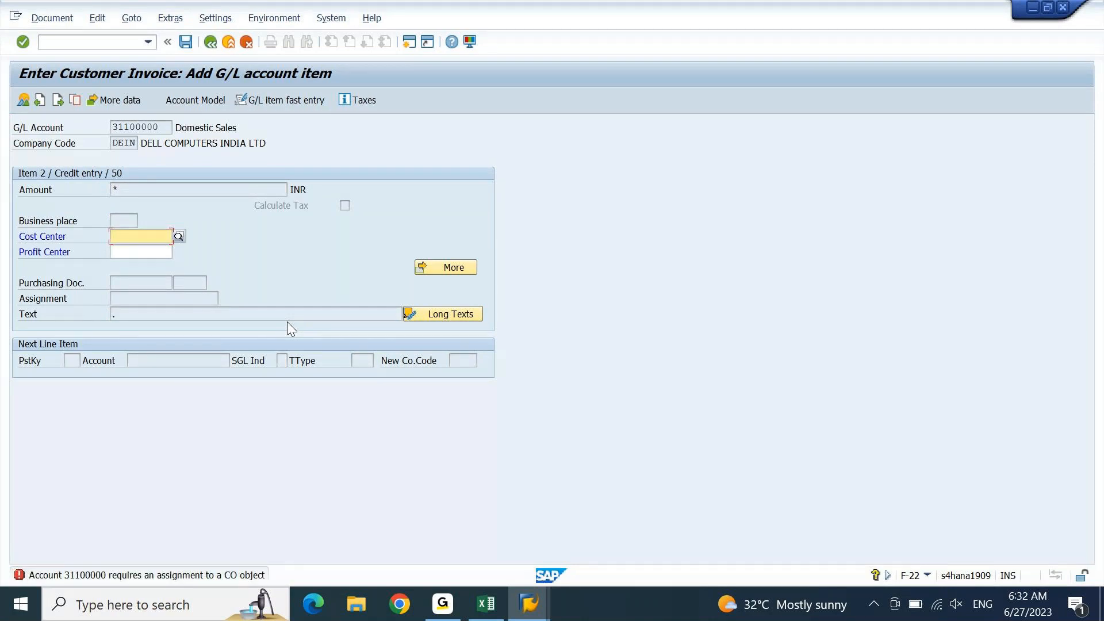
Assign profit center DEIN01 to the Domestic Sales credit item and resubmit the item.
key(Tab)
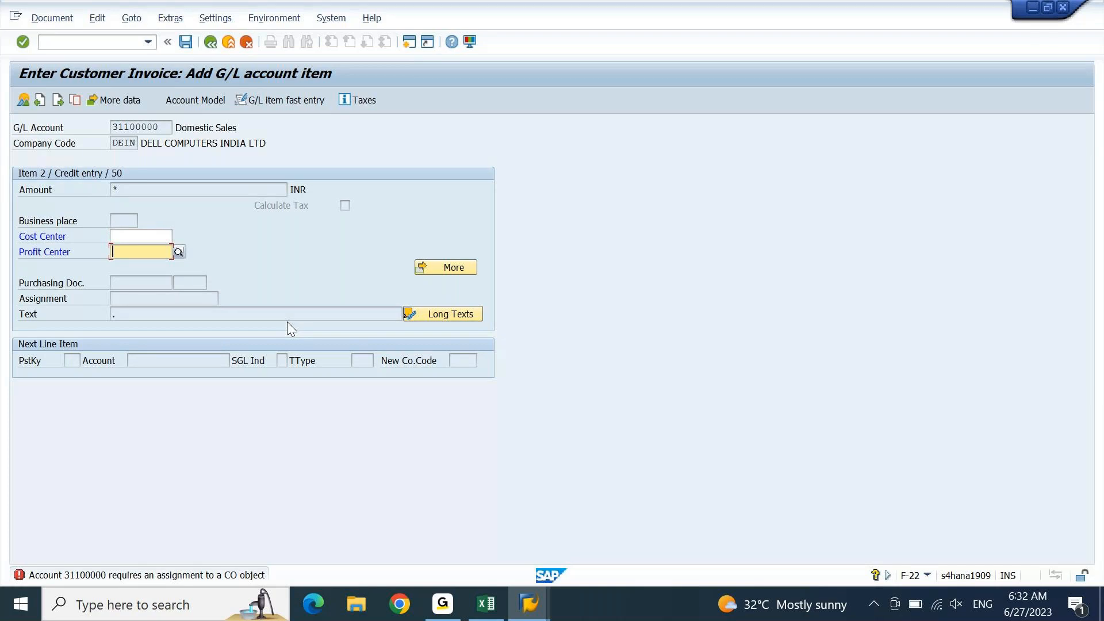
text(dein)
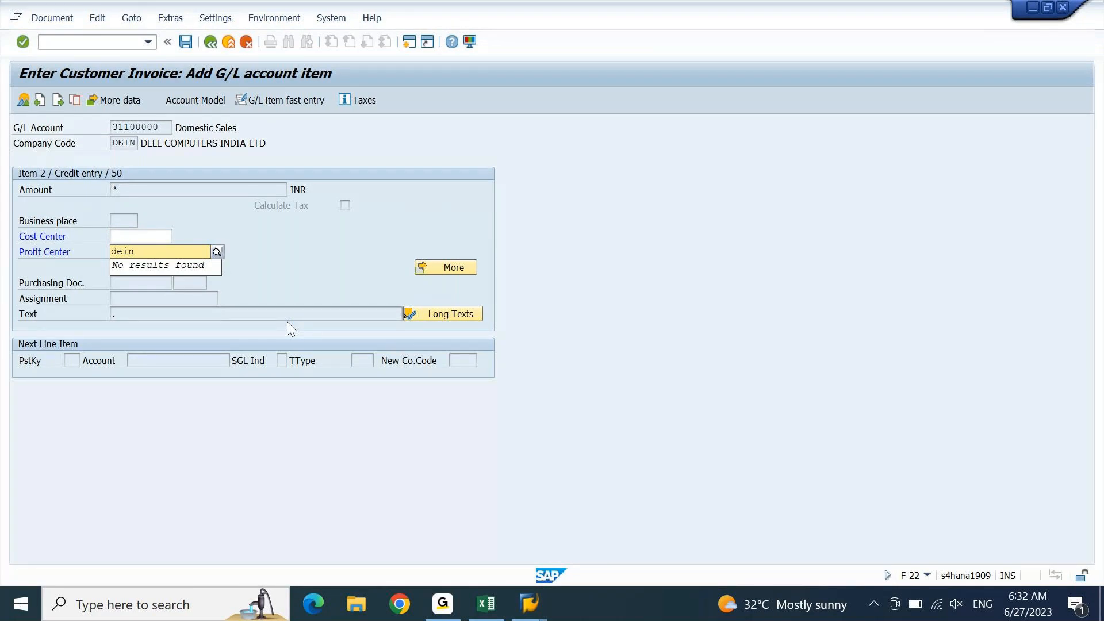
text(01)
key(Return)
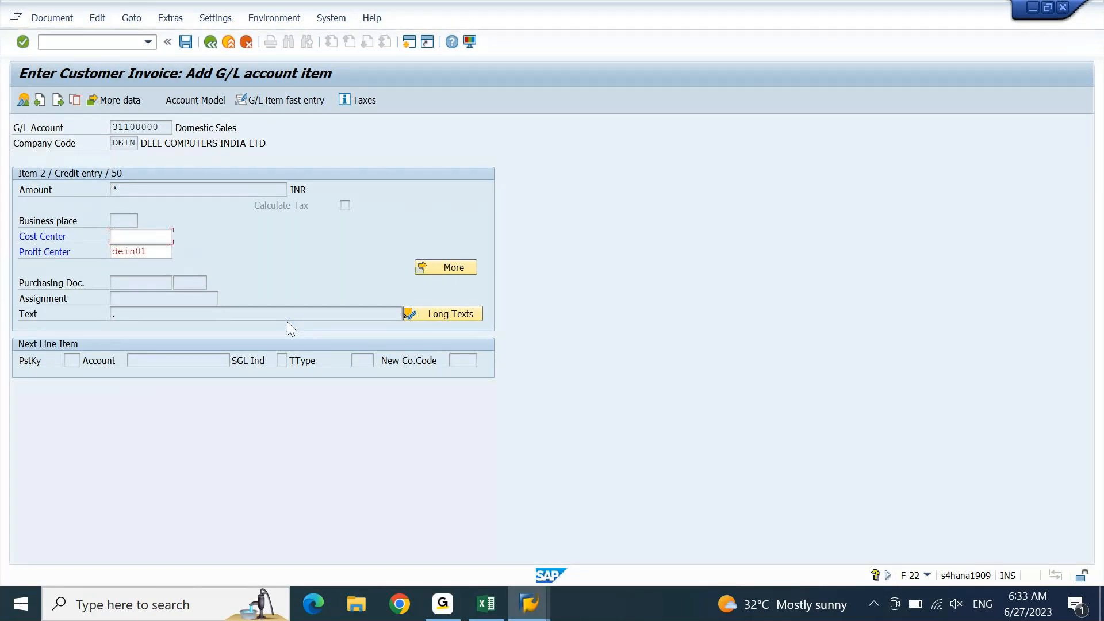
key(Return)
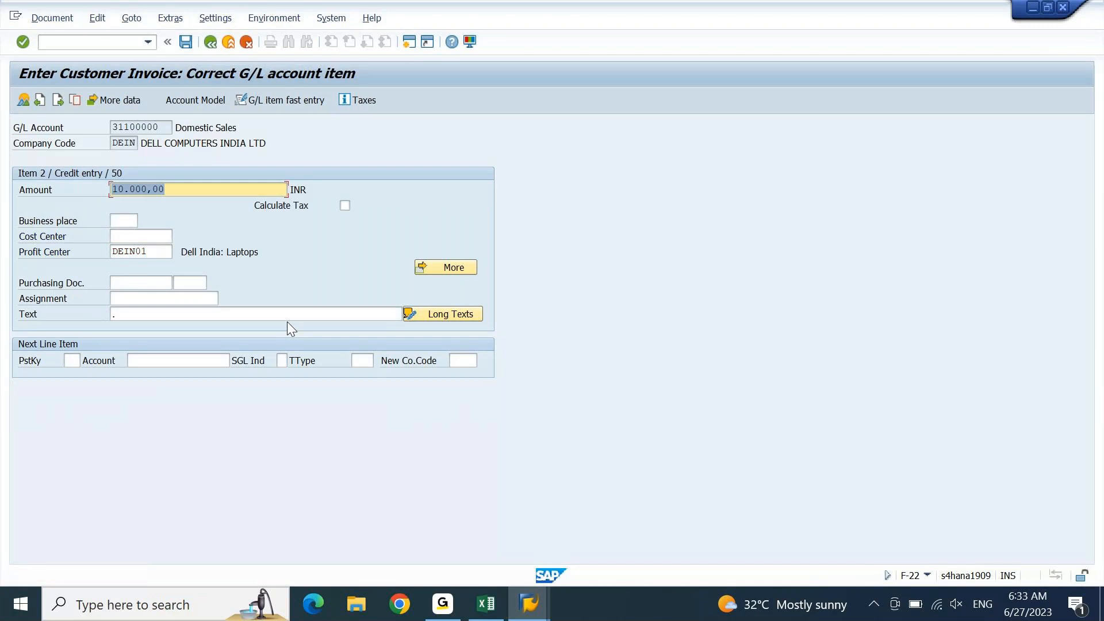
key(Return)
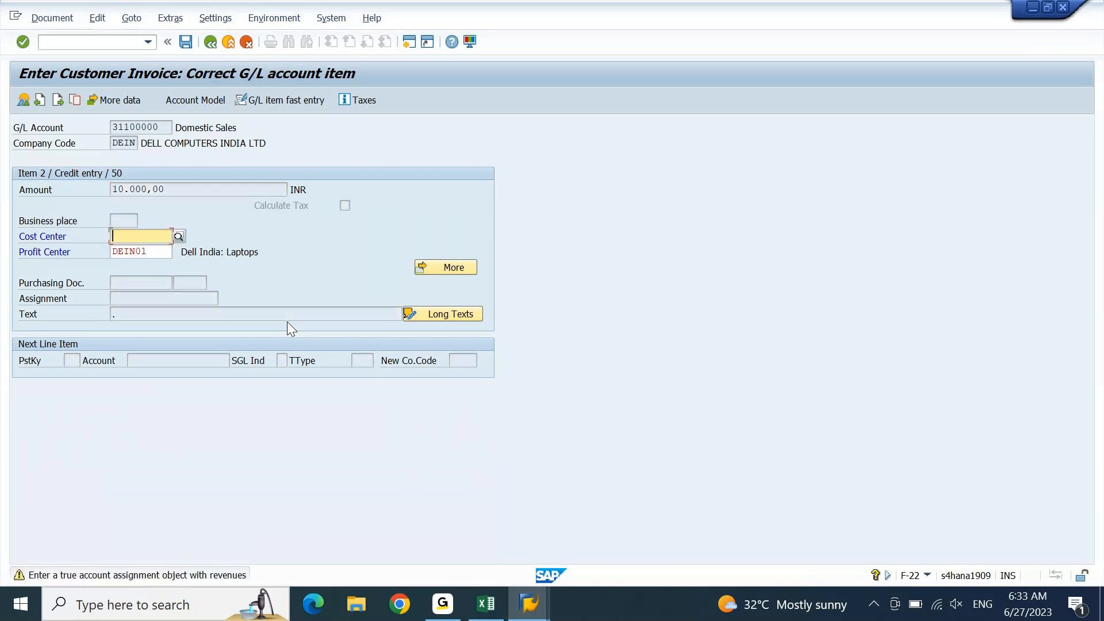
key(Return)
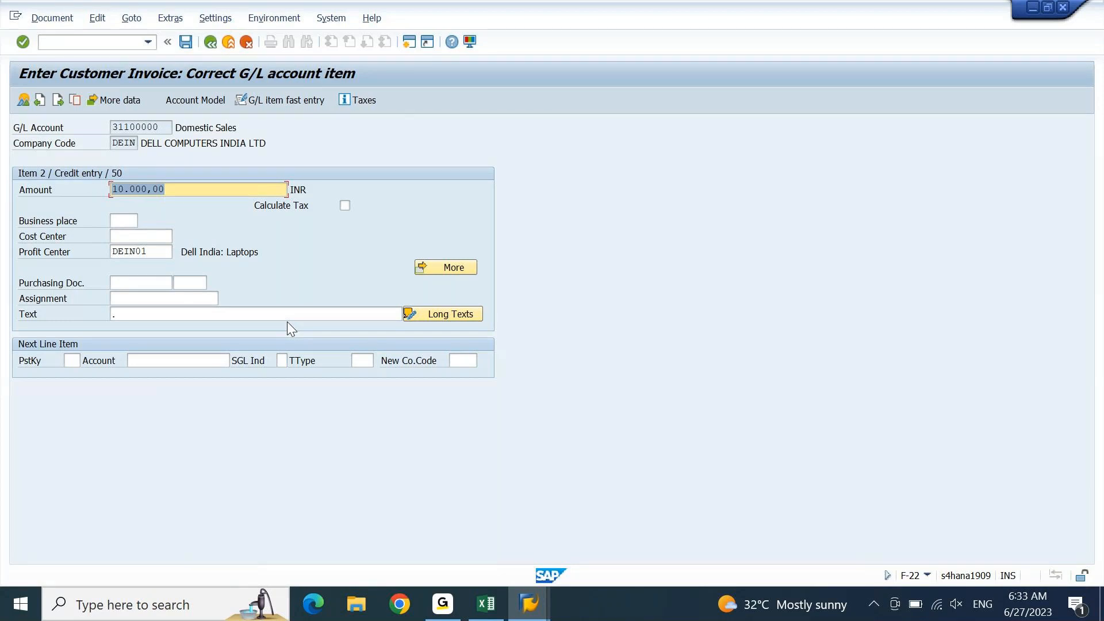
Check the Domestic Sales account's control data in the G/L account session, including its cost element category, and return to the customer invoice.
mouse_move(529, 603)
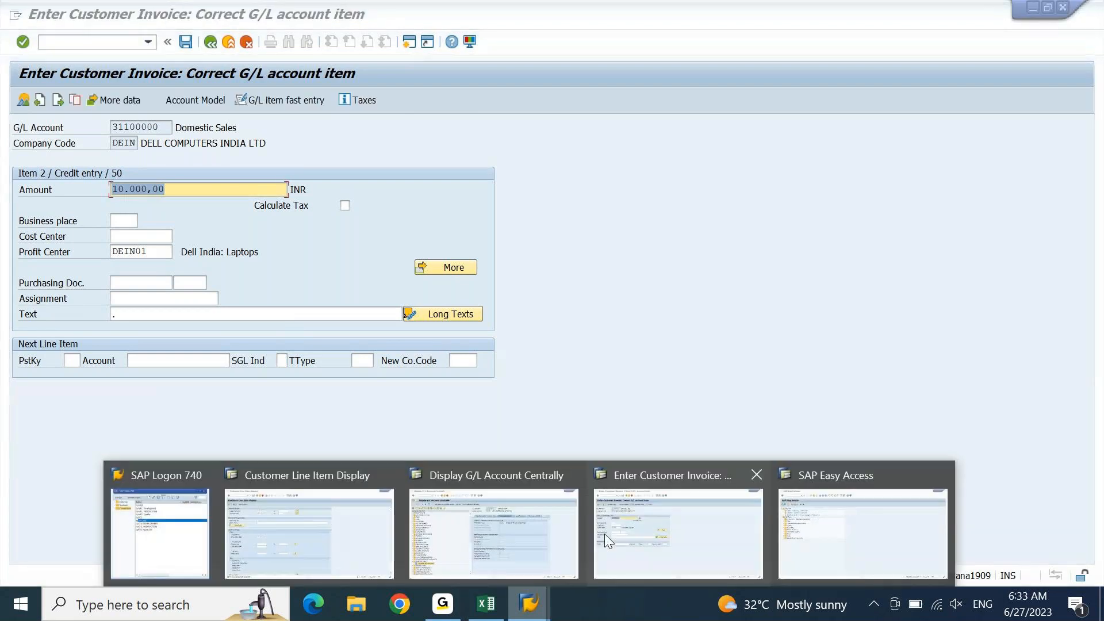
click(463, 548)
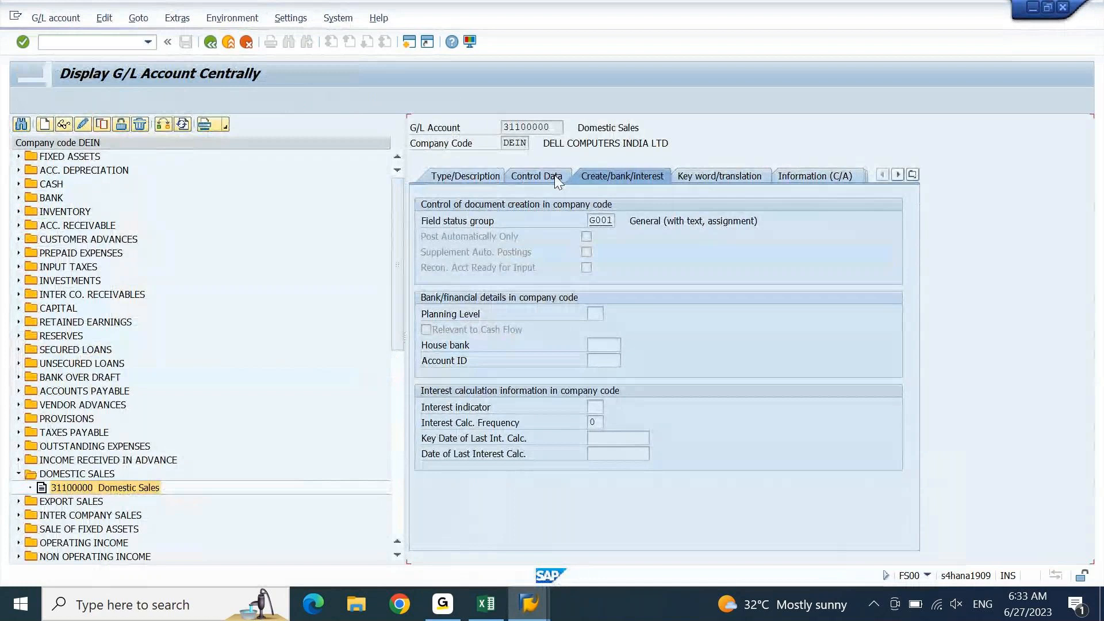
click(537, 175)
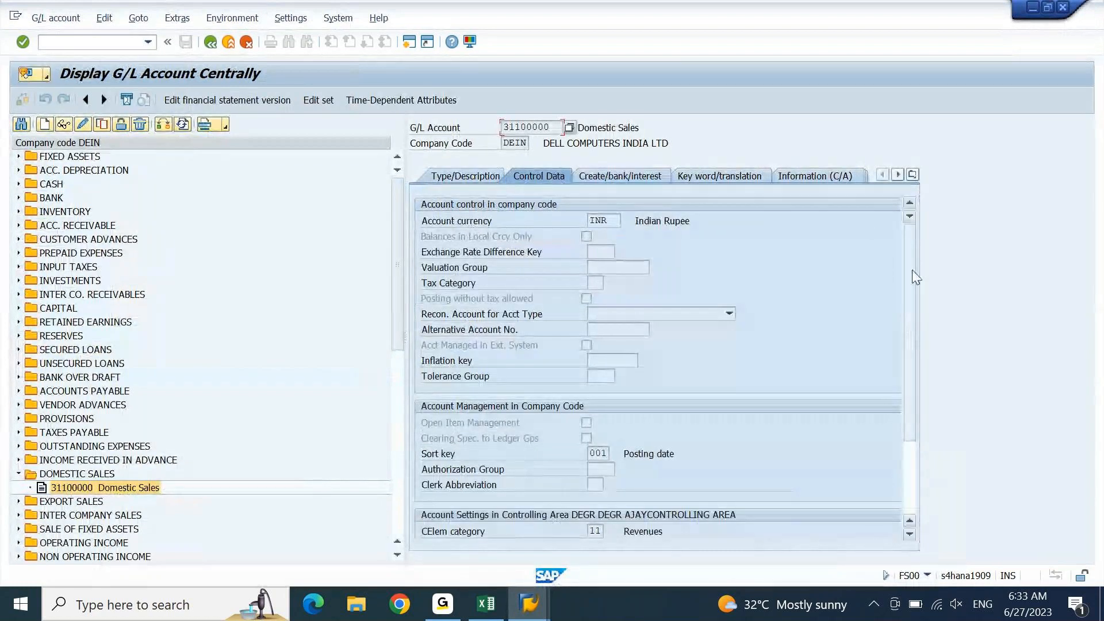
scroll(742, 383, down, 3)
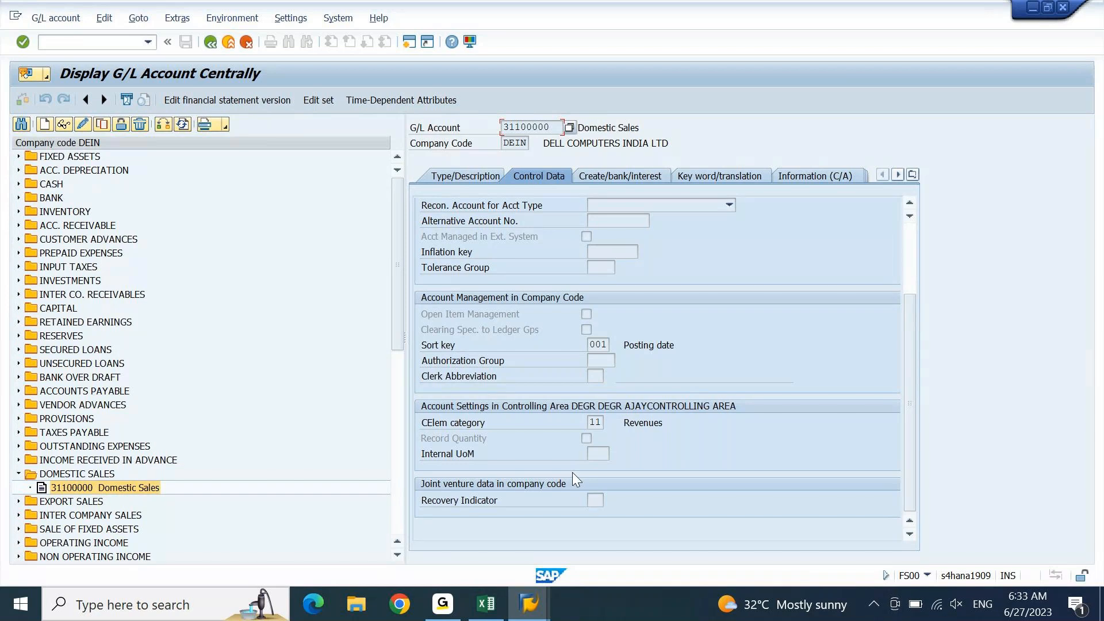
click(529, 604)
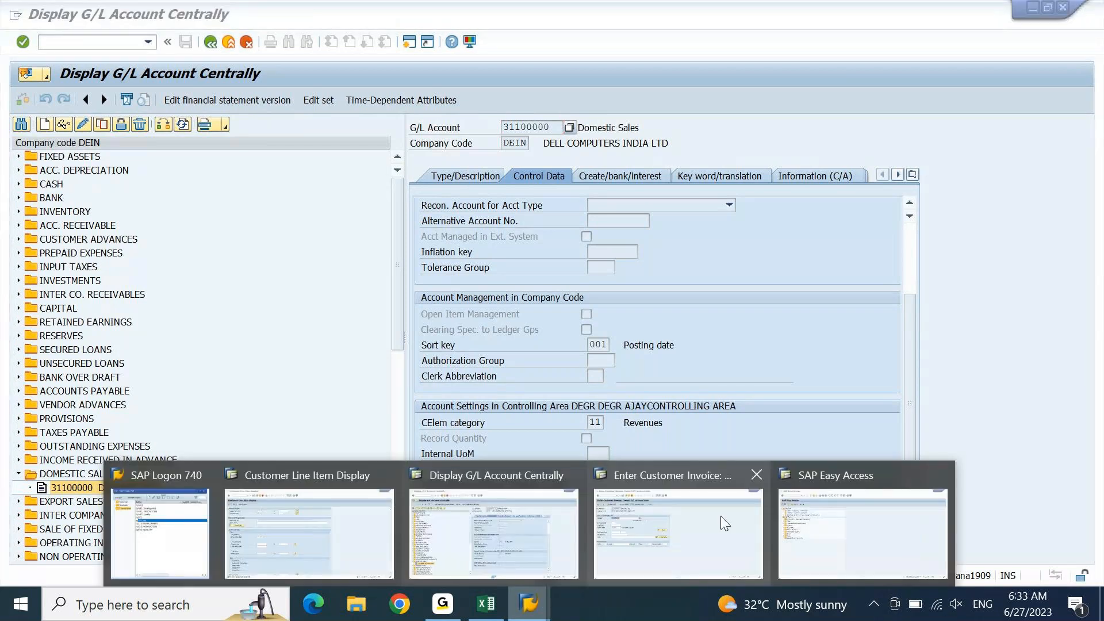
click(691, 519)
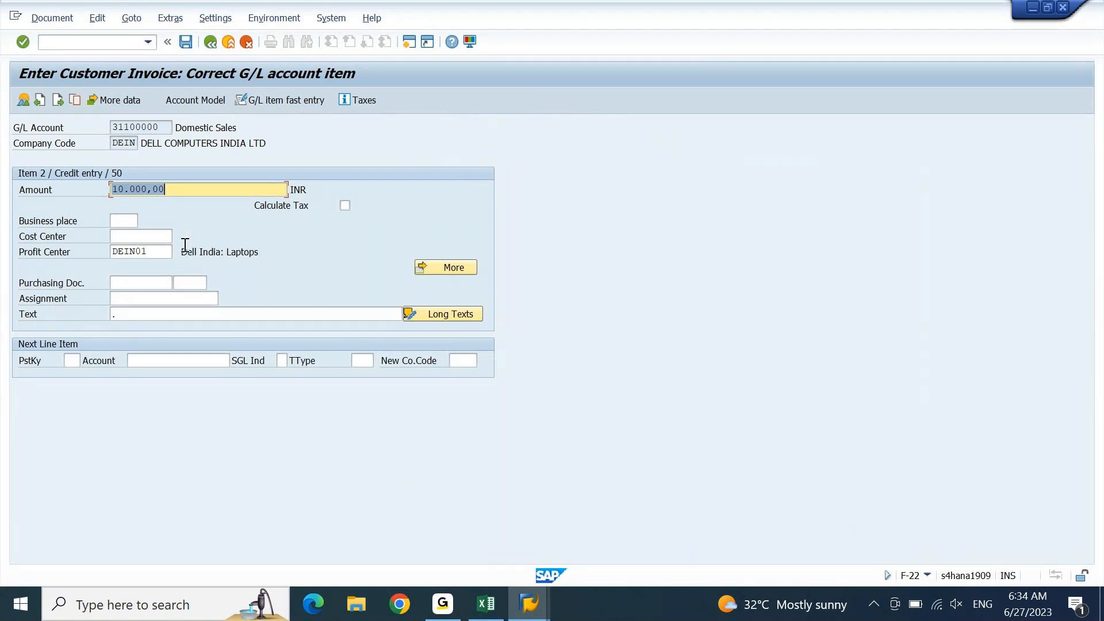
Review the credit item's additional coding block fields for available account assignments, close them and check the item's G/L account.
click(429, 266)
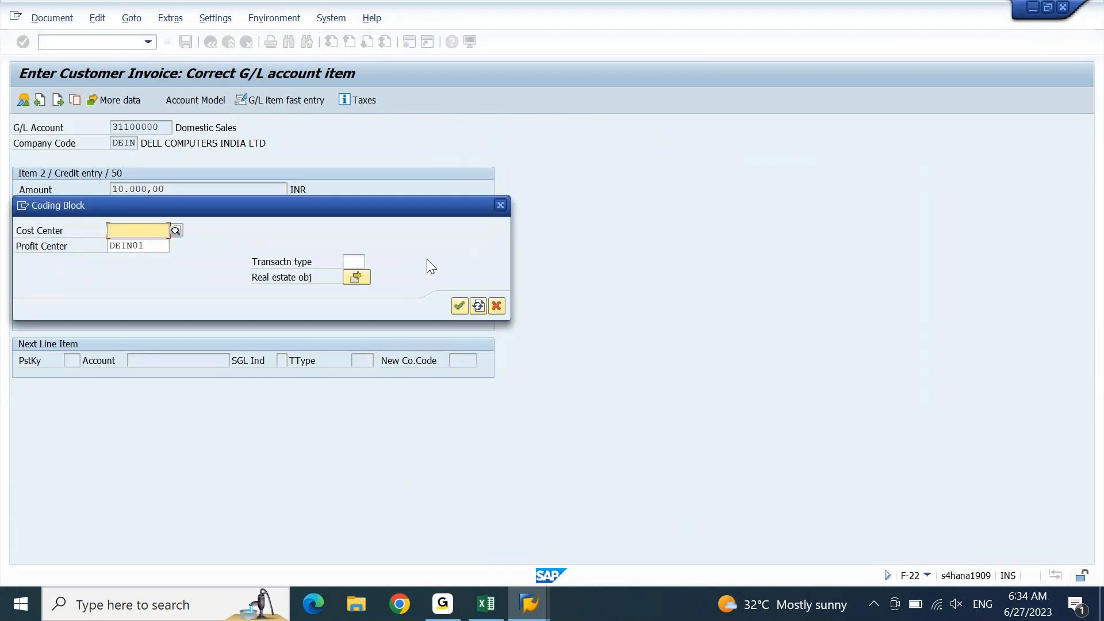
drag(396, 205, 775, 94)
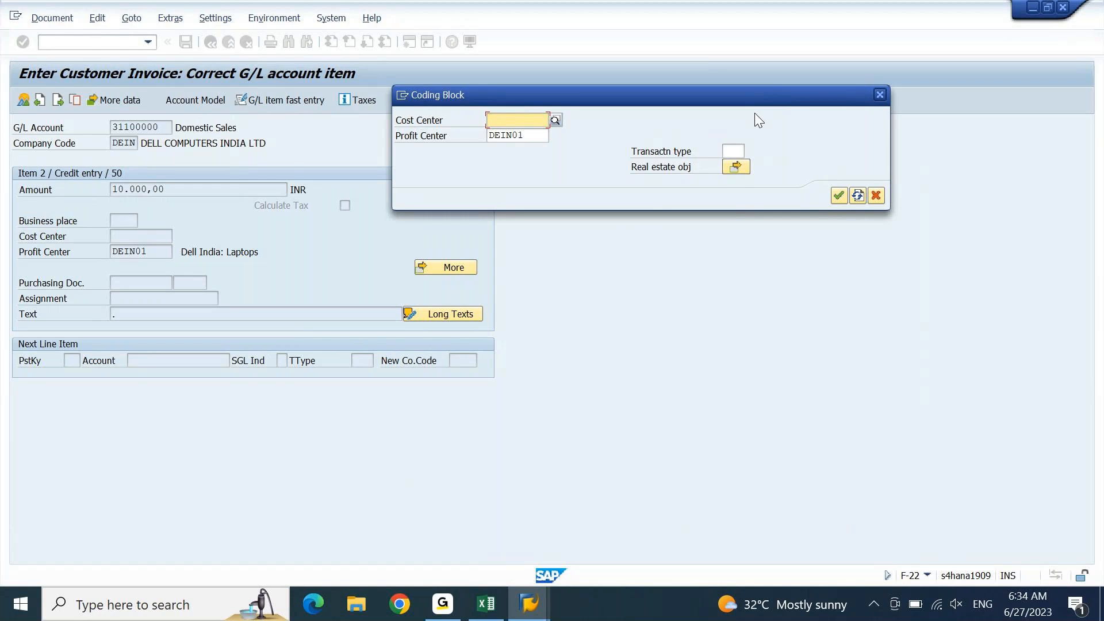
click(879, 95)
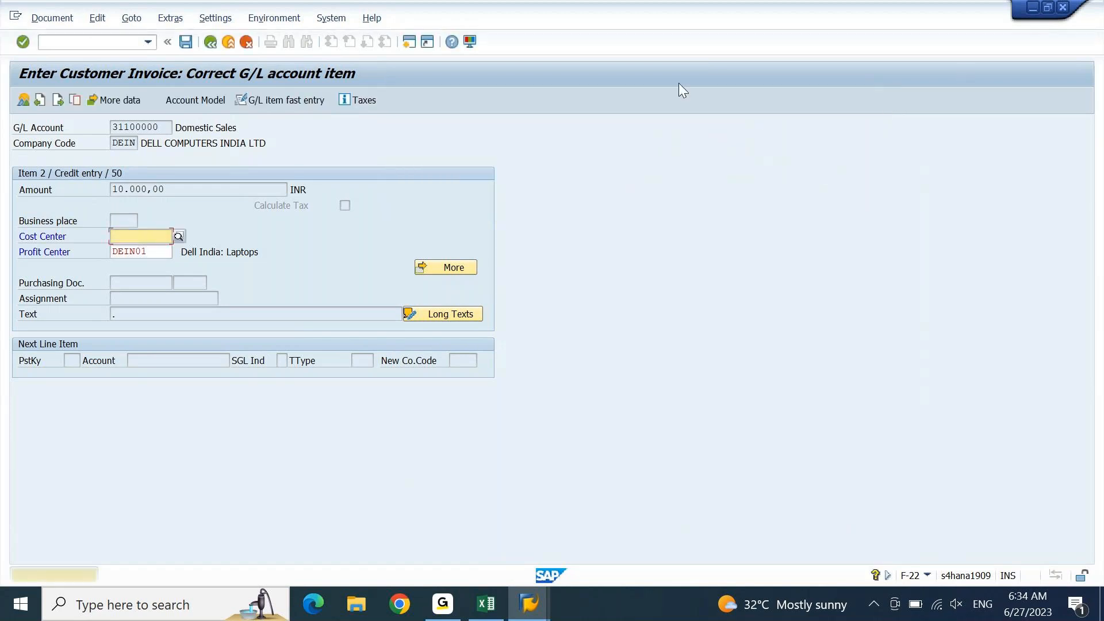
drag(162, 122, 96, 130)
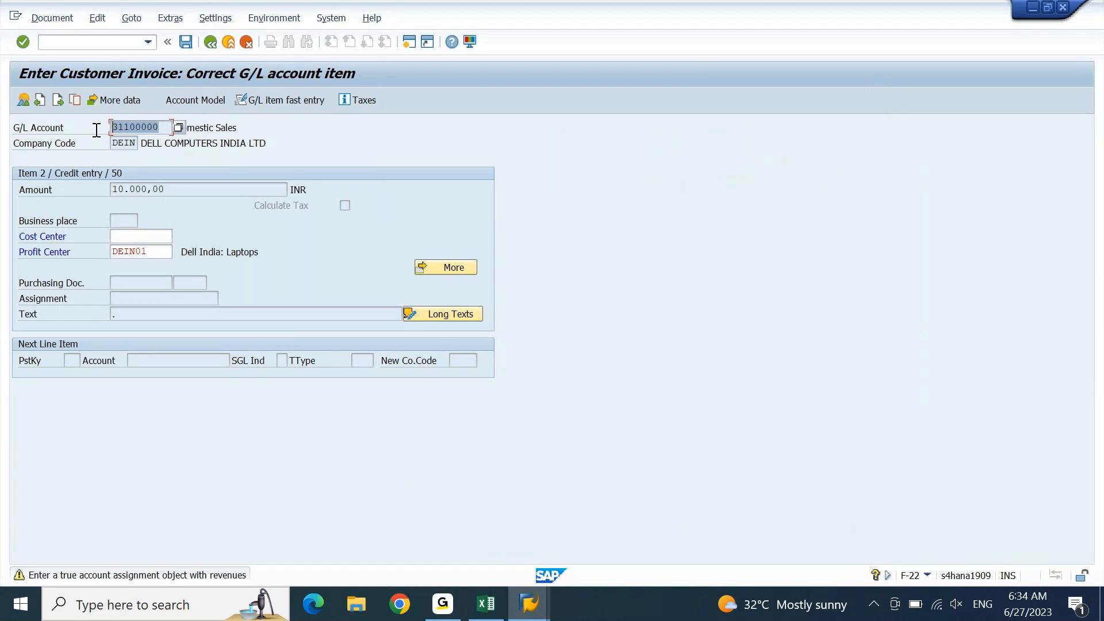
click(95, 129)
Switch to the G/L account session and view the field status group of the Domestic Sales account.
mouse_move(532, 605)
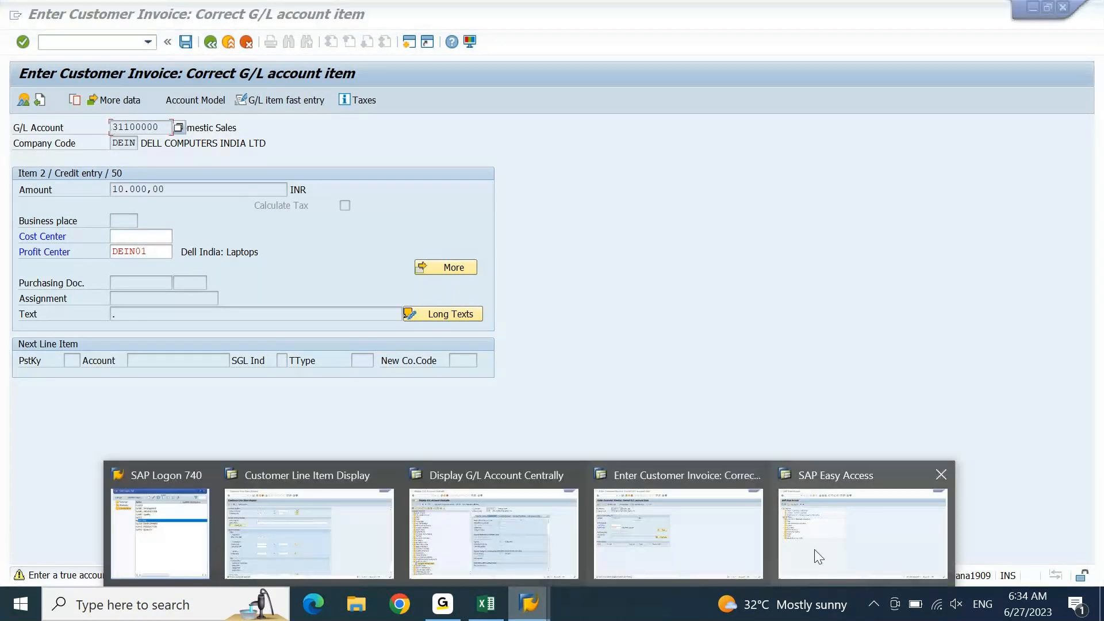
click(566, 540)
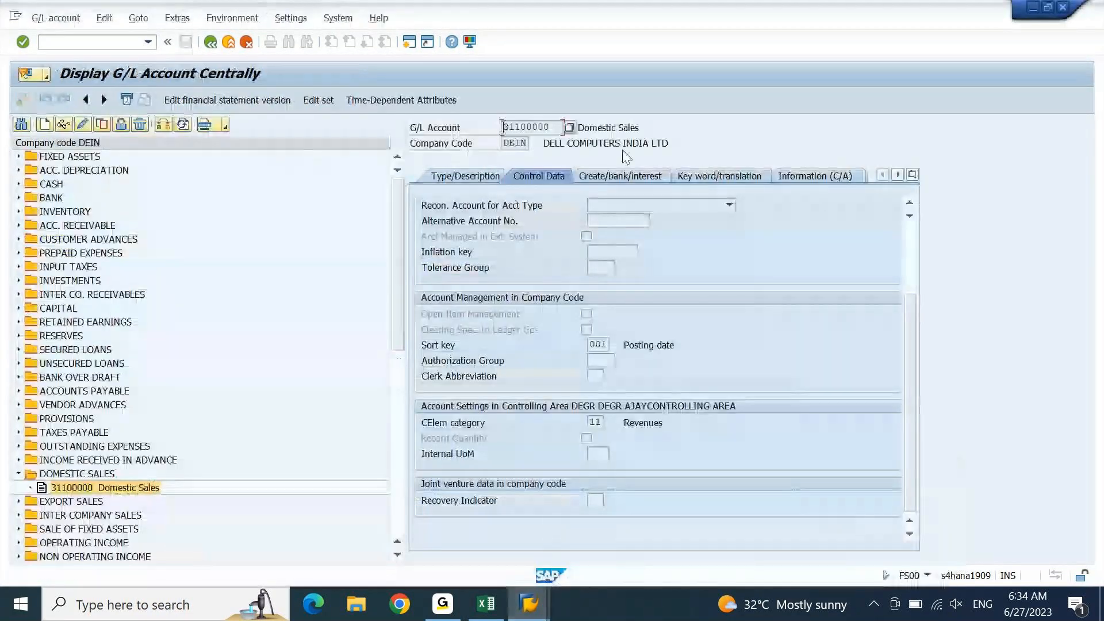
click(618, 177)
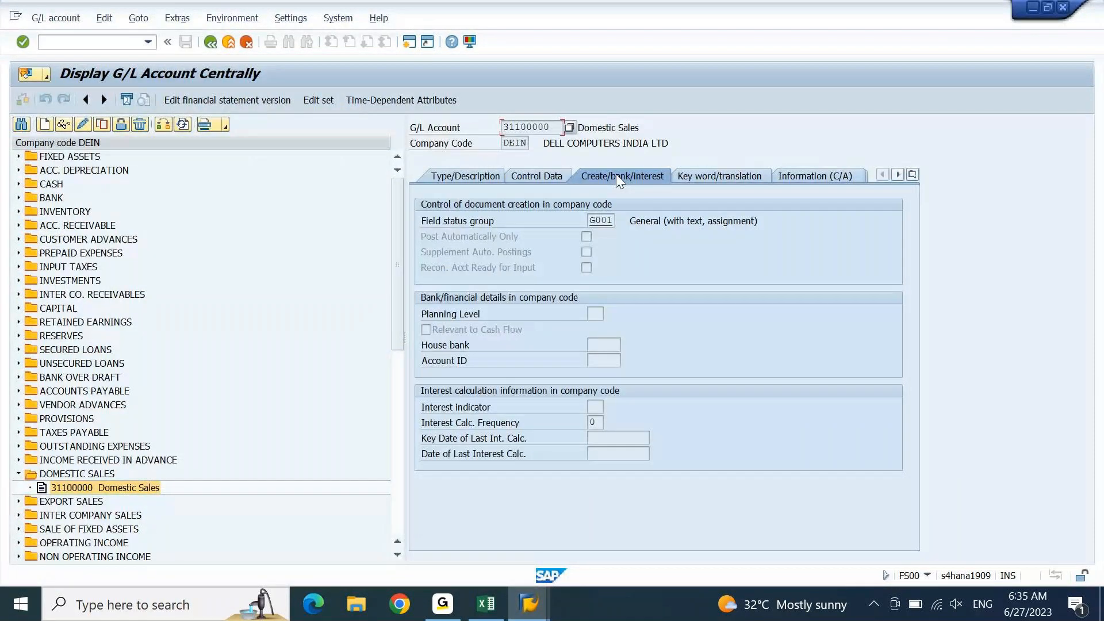
Switch to the free SAP Easy Access session and start transaction OBC4 to maintain field status variants.
mouse_move(540, 610)
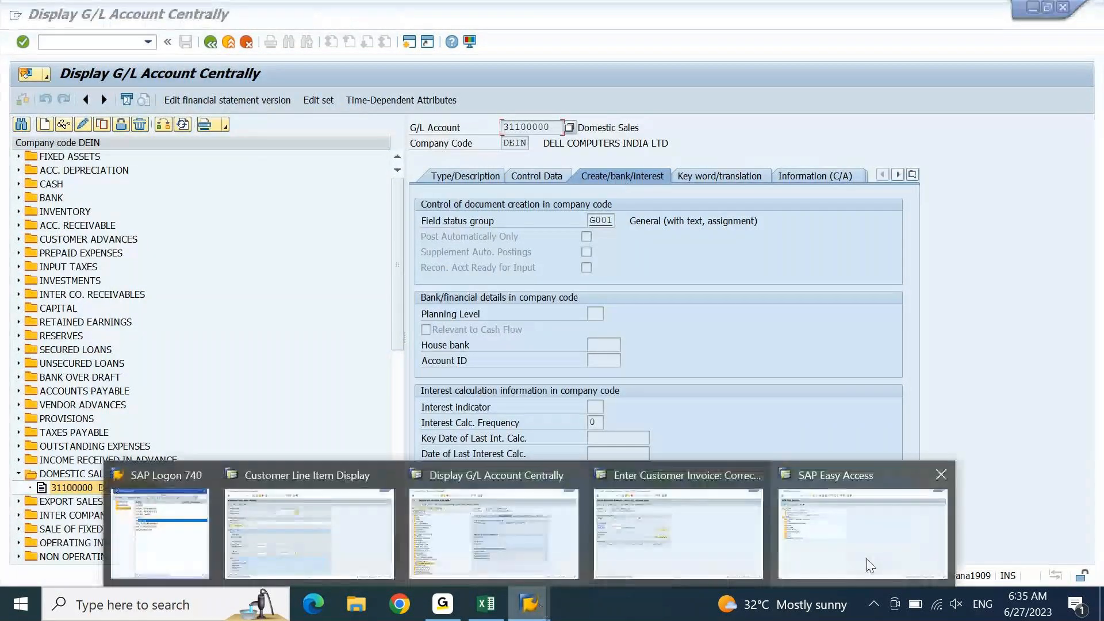
click(848, 523)
text(obc4)
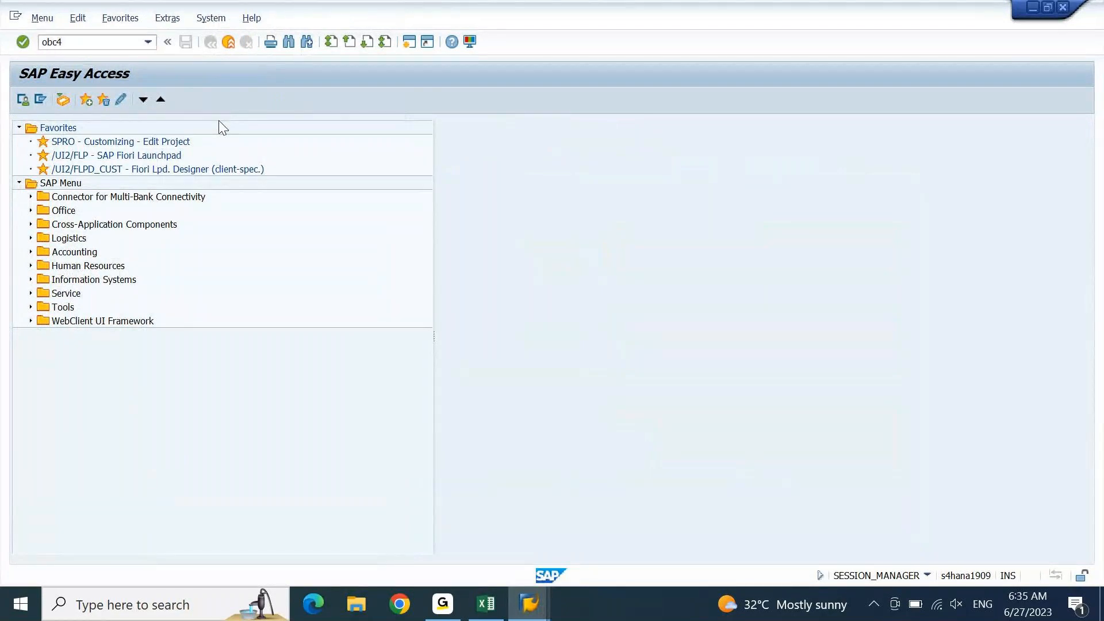
key(Return)
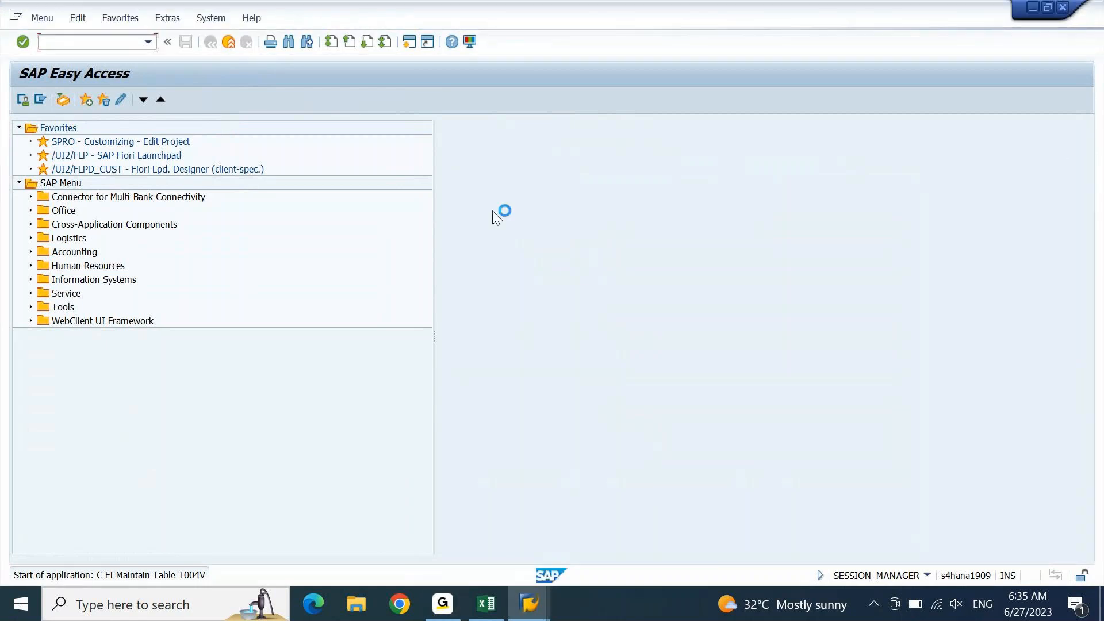
Locate field status variant DEGR and open its field status groups.
mouse_move(532, 599)
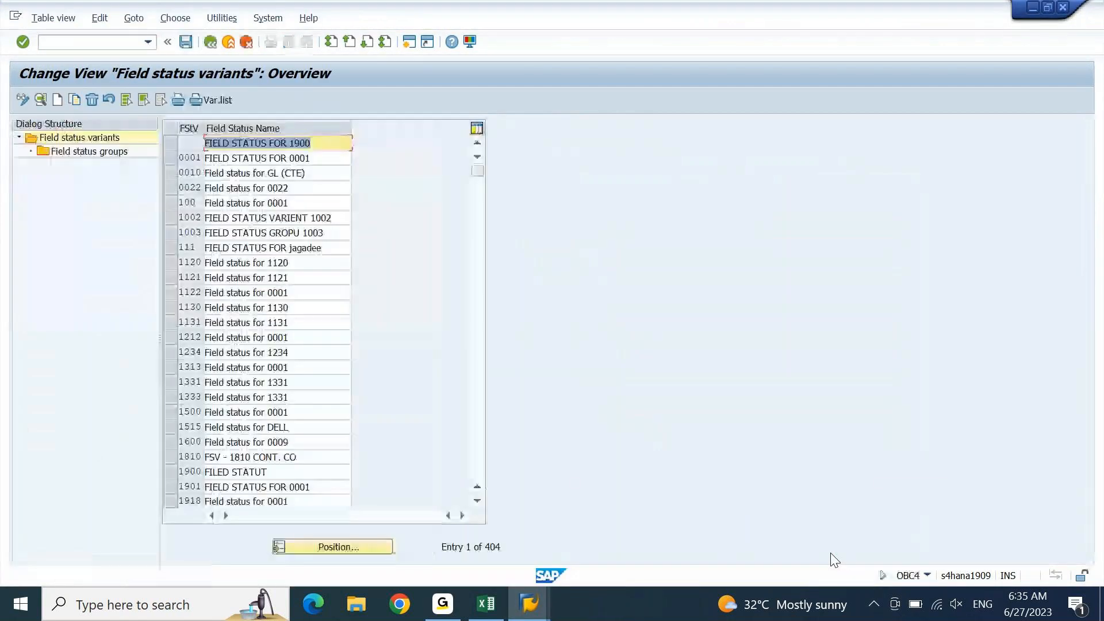
click(355, 553)
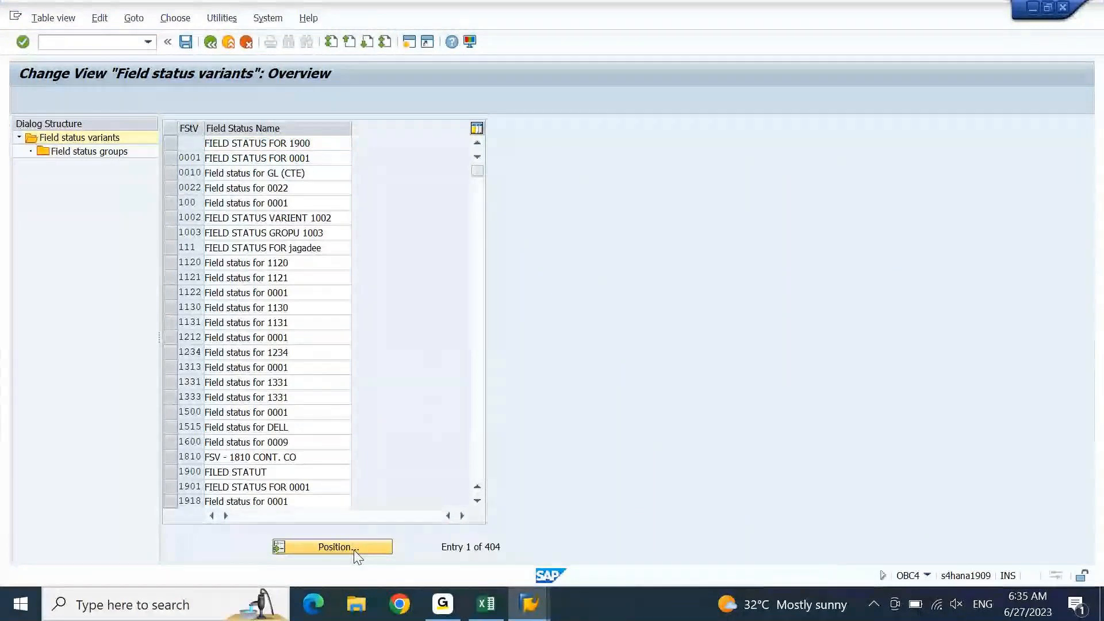
text(deg)
key(Return)
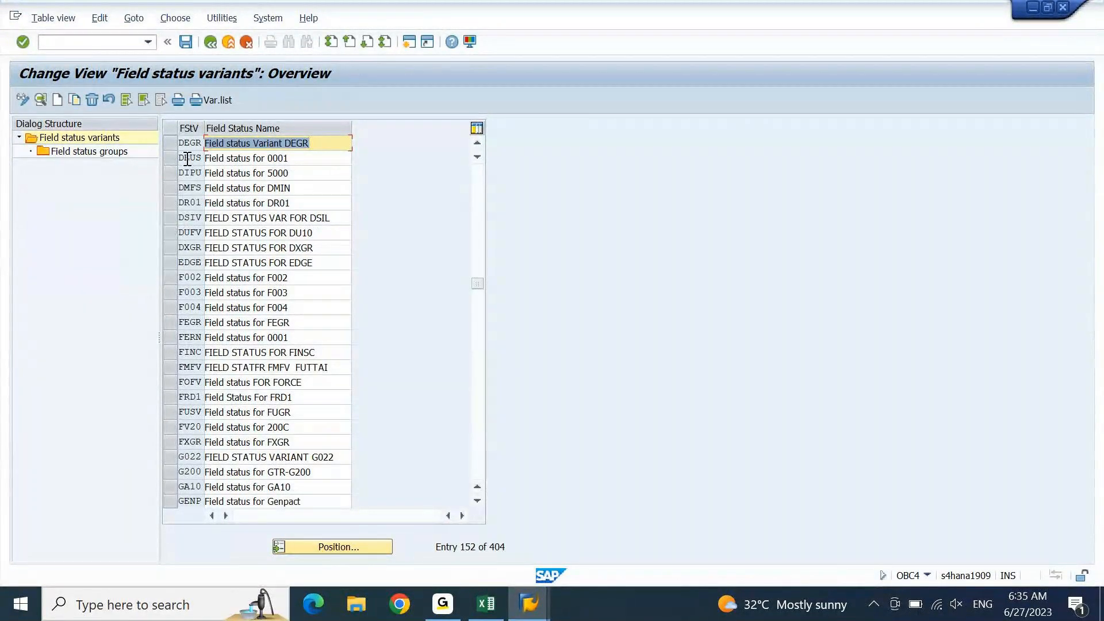
click(172, 145)
double_click(97, 152)
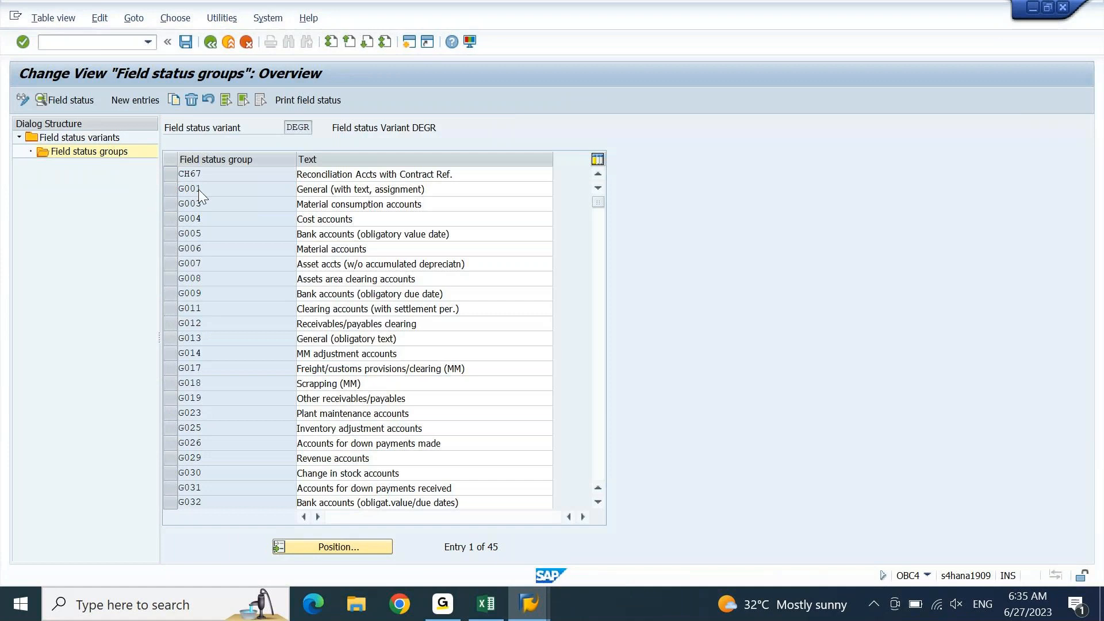
Make Profitability Segment an optional entry in group G001's additional account assignments, save the change and close the session.
double_click(198, 188)
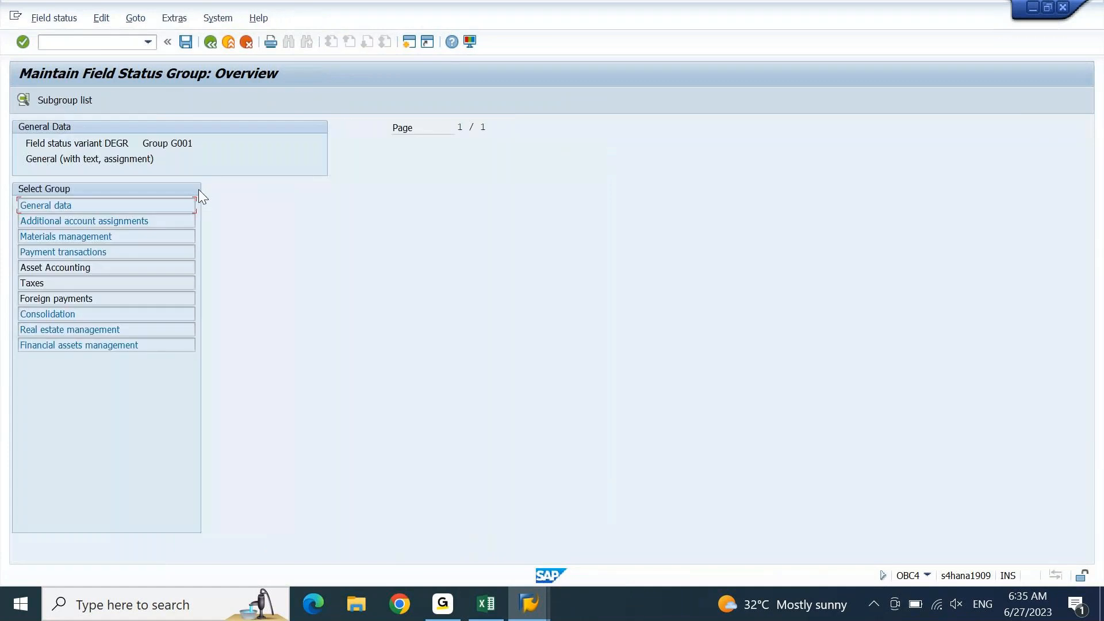
double_click(91, 221)
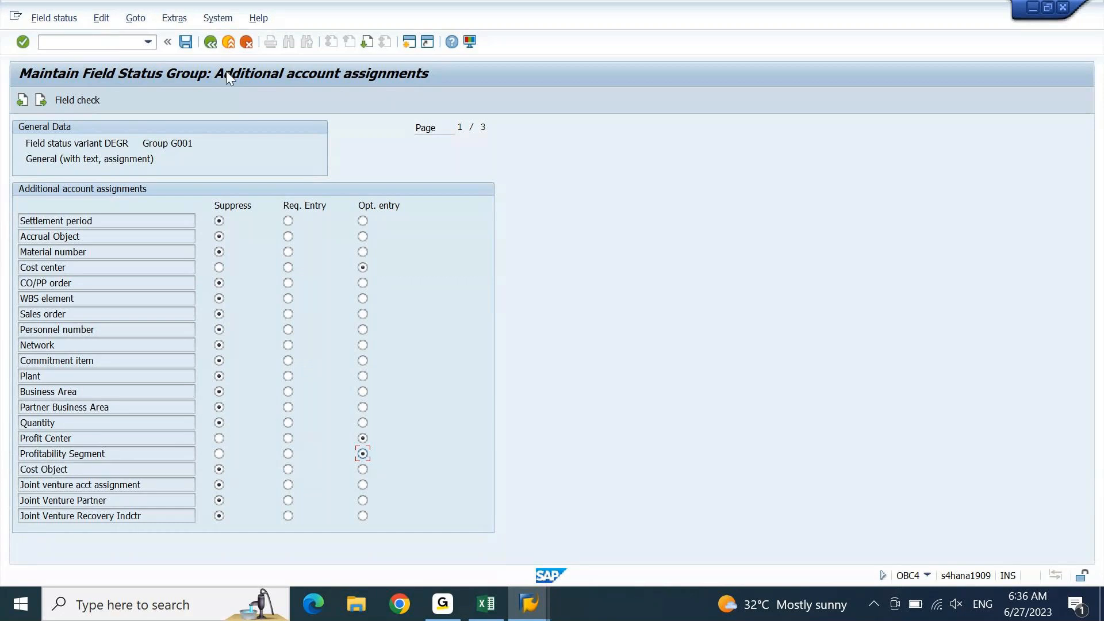
click(186, 42)
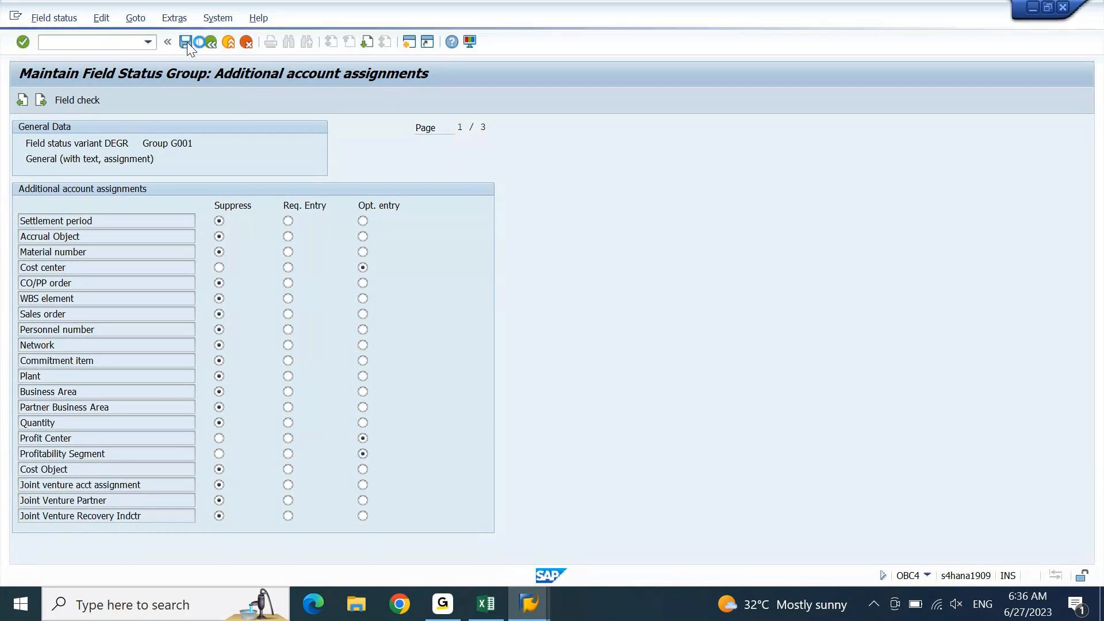
click(247, 260)
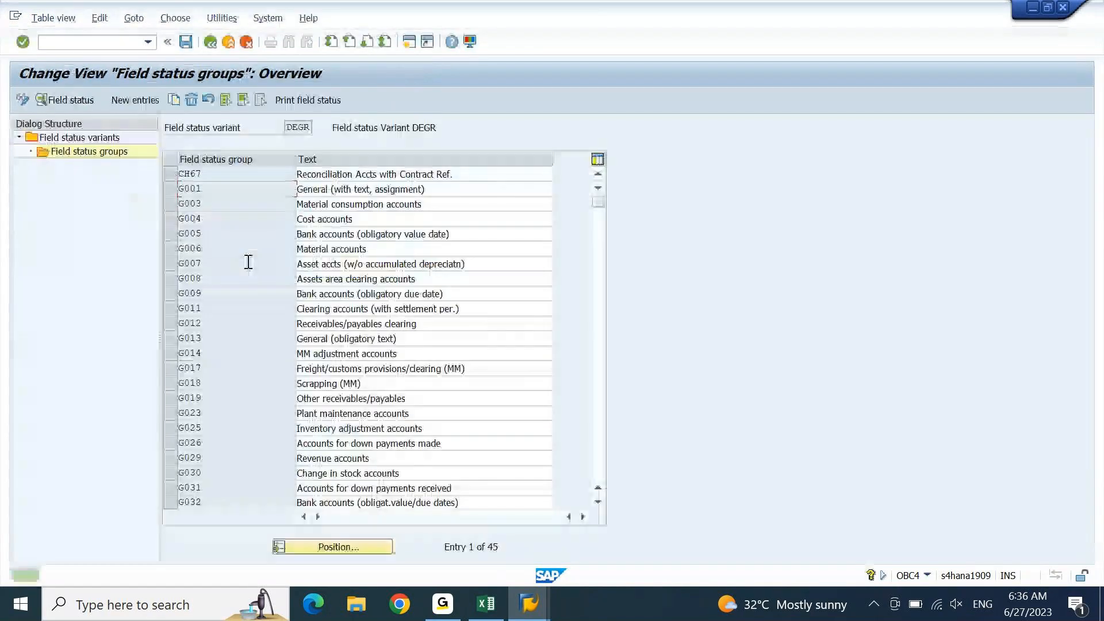
click(1061, 17)
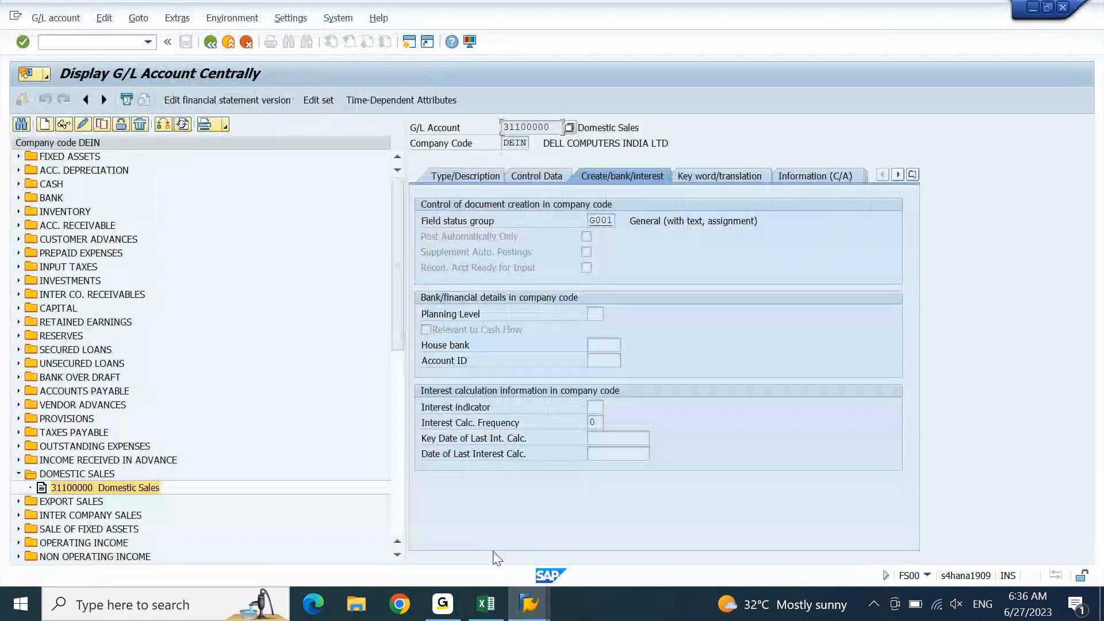
Return to the customer invoice session and restart the entry with transaction F-22.
click(720, 491)
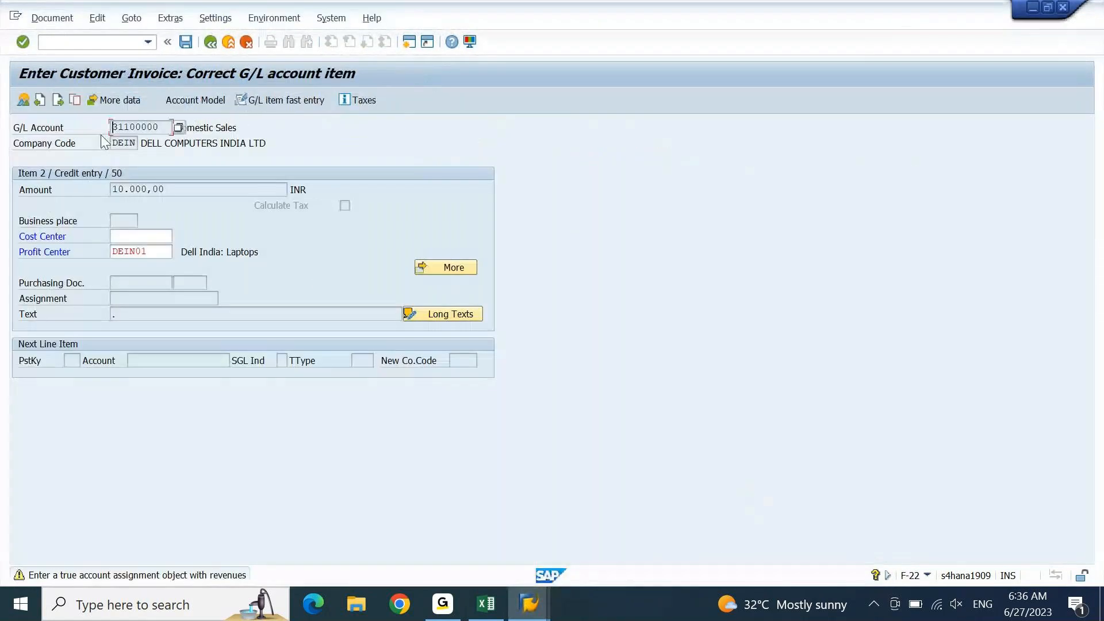
click(97, 40)
text(/nf-22)
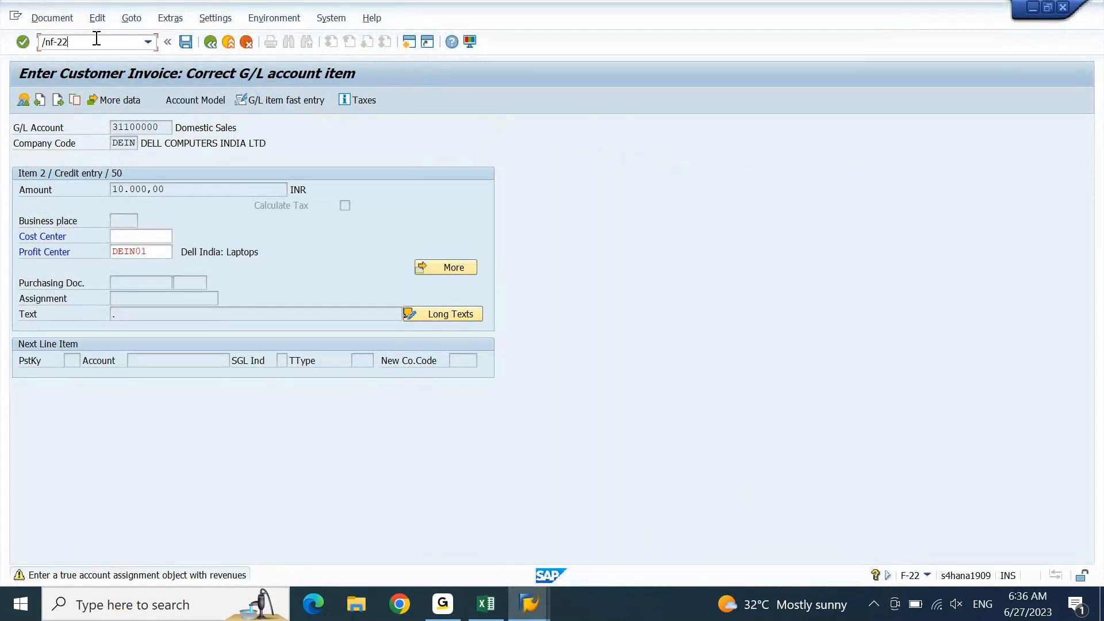
key(Return)
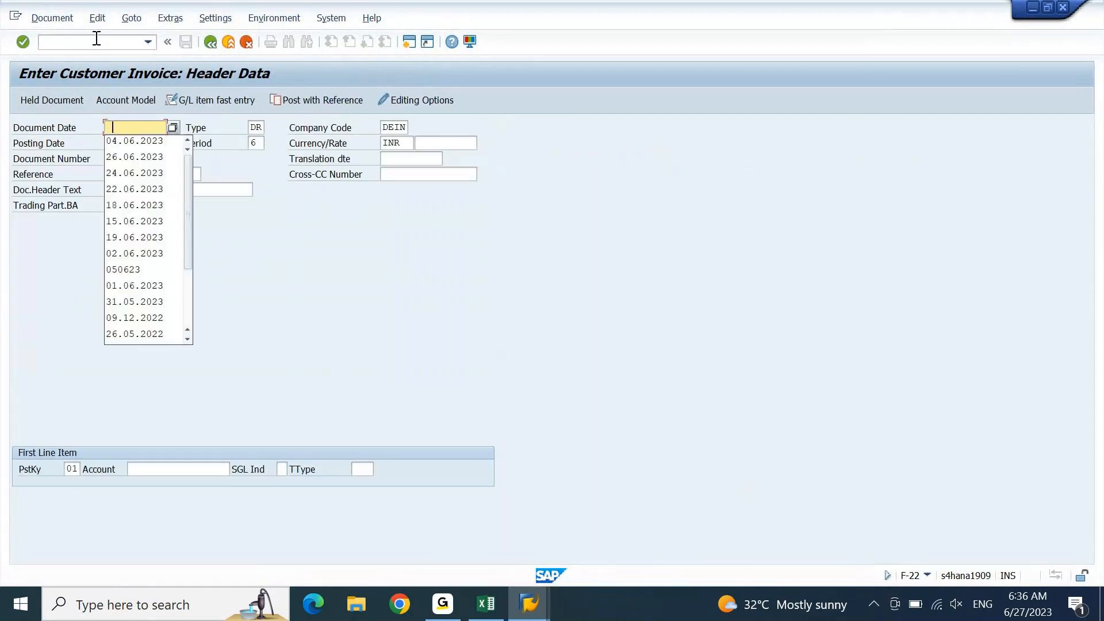
Fill the invoice header with document and posting date 04.06.2023, and reference and header text sale 01.
key(Down)
key(Tab)
key(ctrl+a)
key(Down)
key(Tab)
key(Tab)
key(Down)
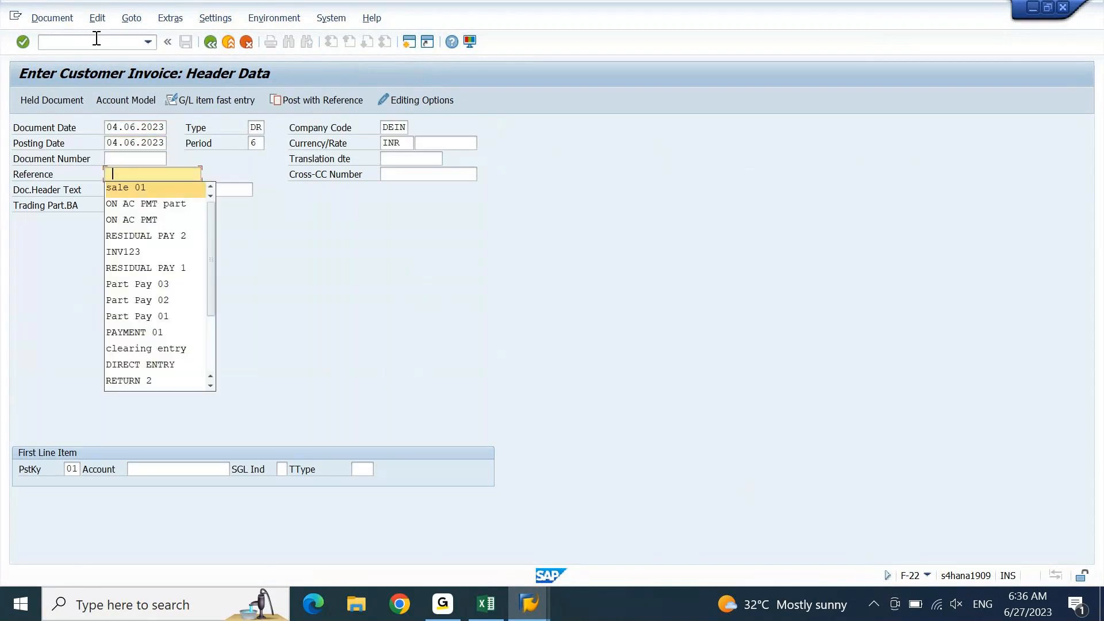
key(Tab)
key(Down)
key(Tab)
key(Tab)
key(Tab)
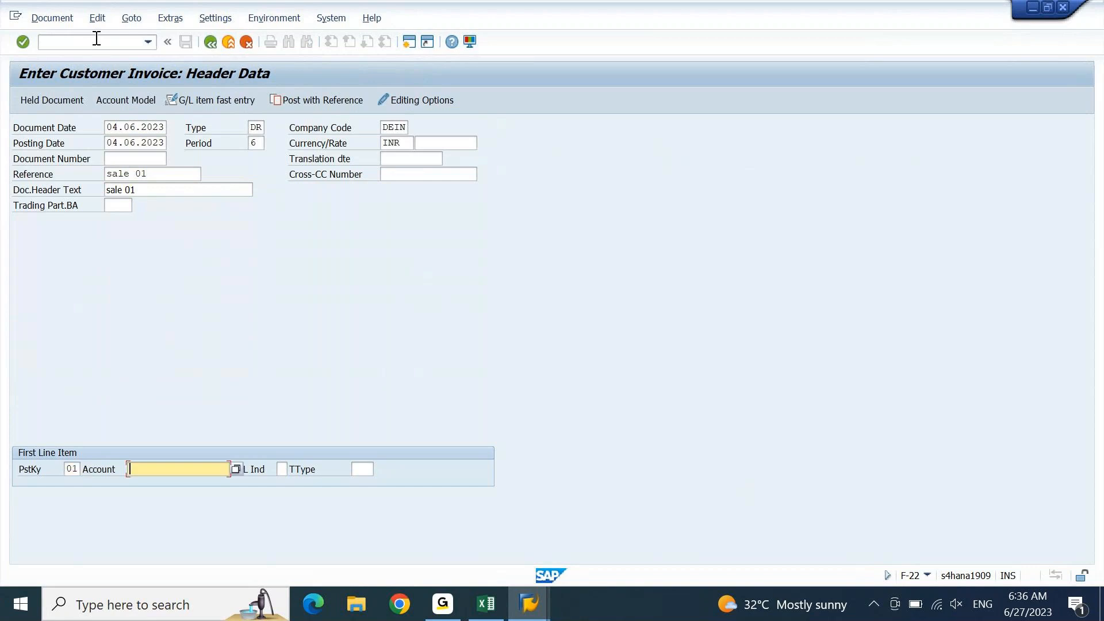
Choose customer D-MART for the first line item and give it amount 10000 INR and text inv 01.
key(Down)
key(Return)
key(Return)
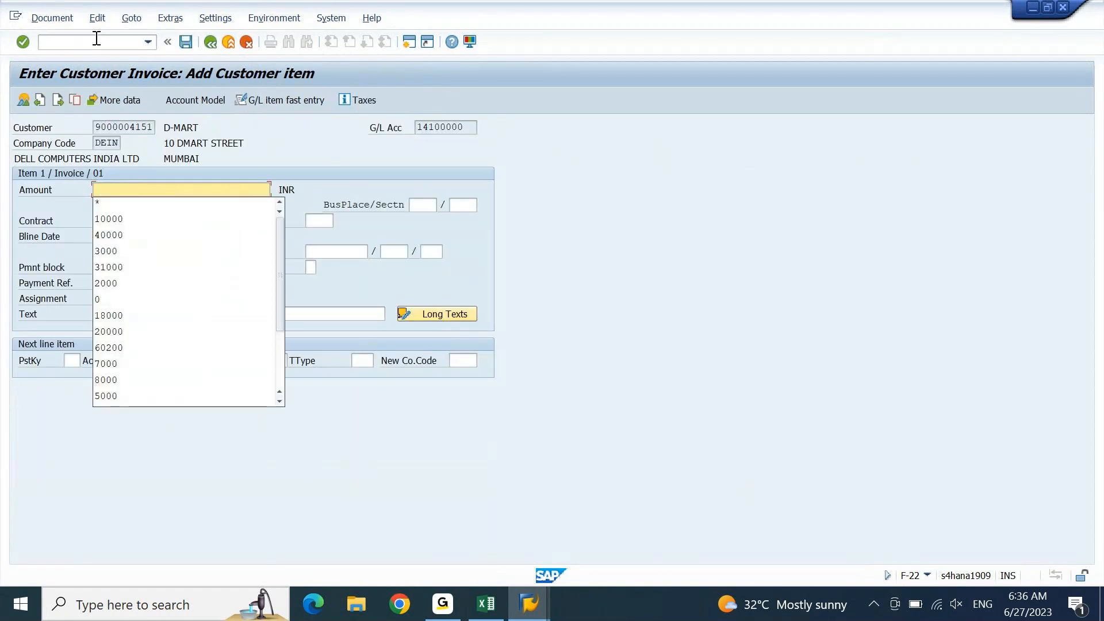
key(Down)
key(Return)
key(Return)
key(Tab)
key(Tab)
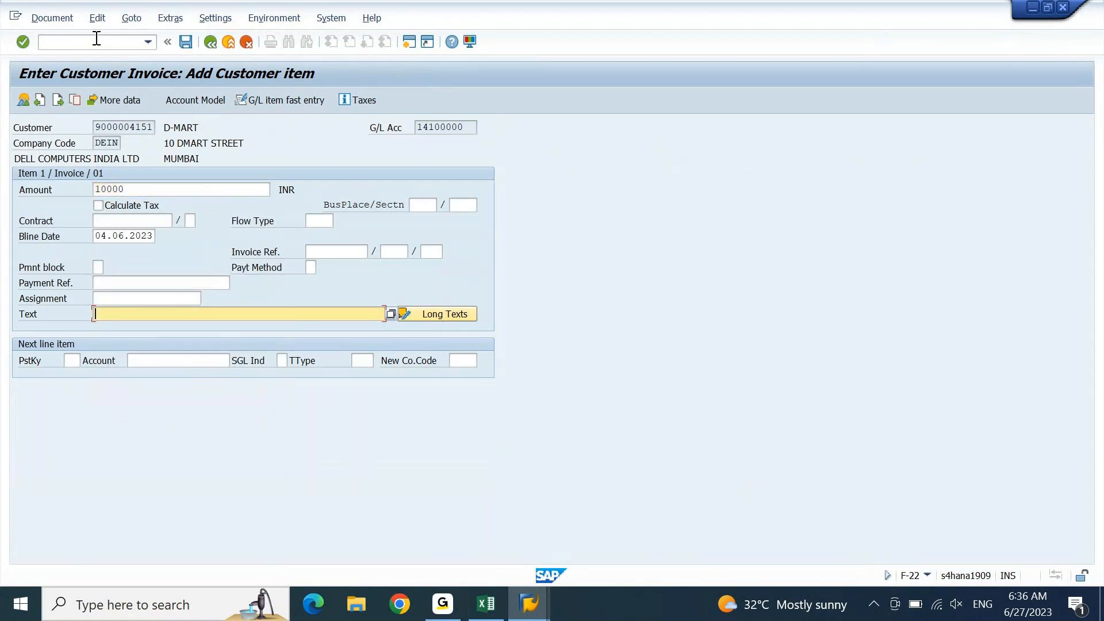
key(Down)
key(Return)
Set the next line item to posting key 50 with the Domestic Sales account and proceed past the due date check.
key(Tab)
key(Tab)
key(Down)
key(Down)
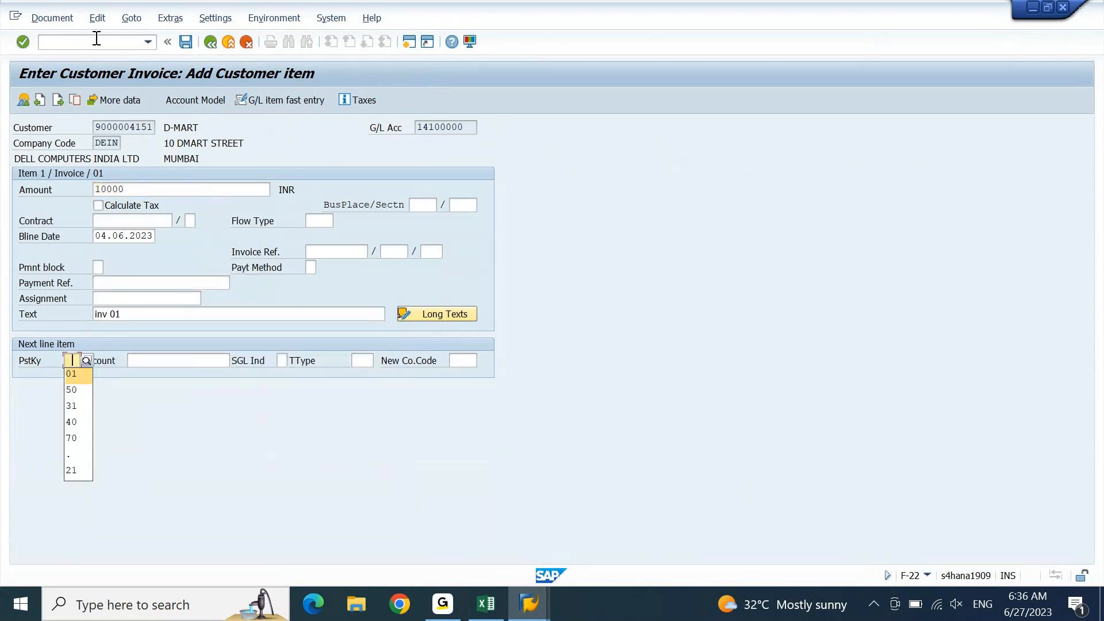
key(Return)
key(Tab)
key(Down)
key(Down)
key(Return)
key(Return)
key(Return)
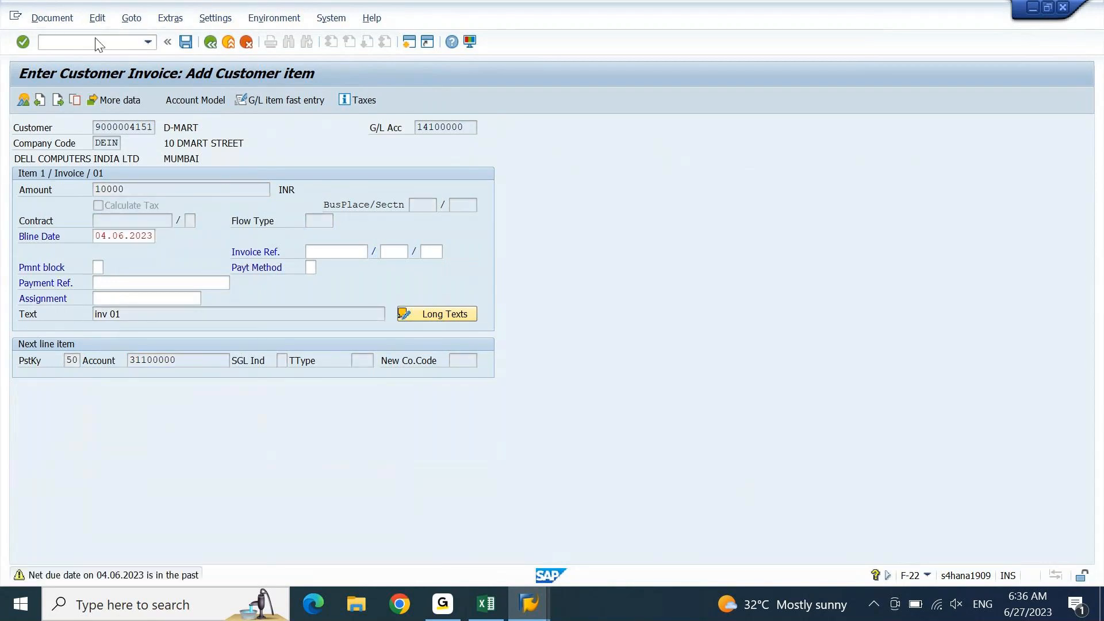
Enter amount 10000 INR and text inv 01 for the Domestic Sales credit item and submit it.
key(Down)
key(Return)
key(Tab)
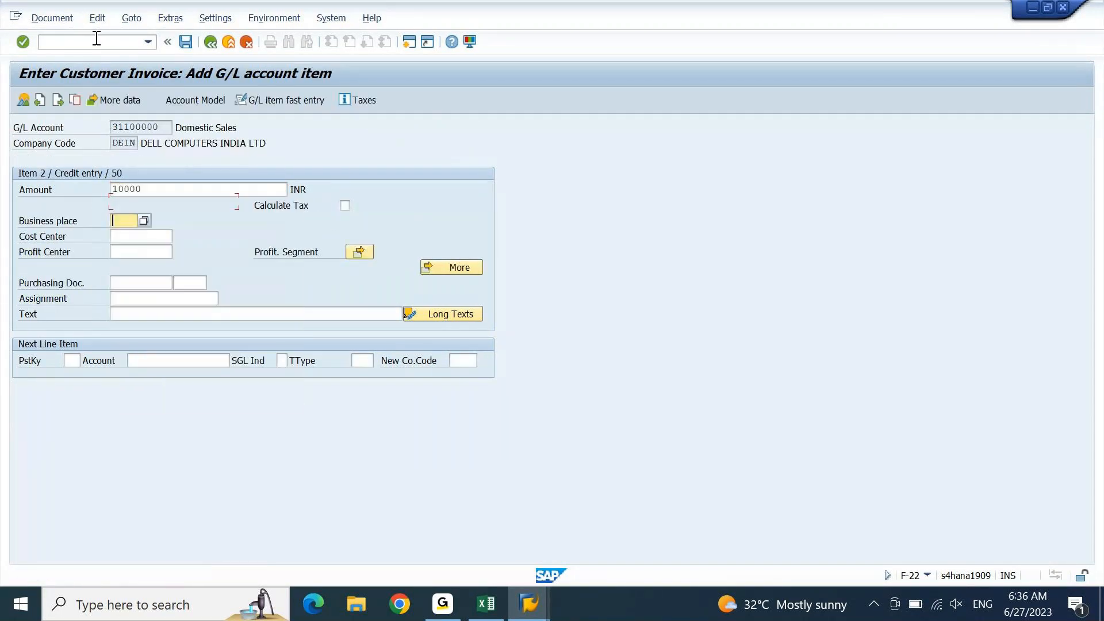
key(Tab)
key(Tab)
key(Tab)
key(Tab)
key(Tab)
key(Tab)
key(Down)
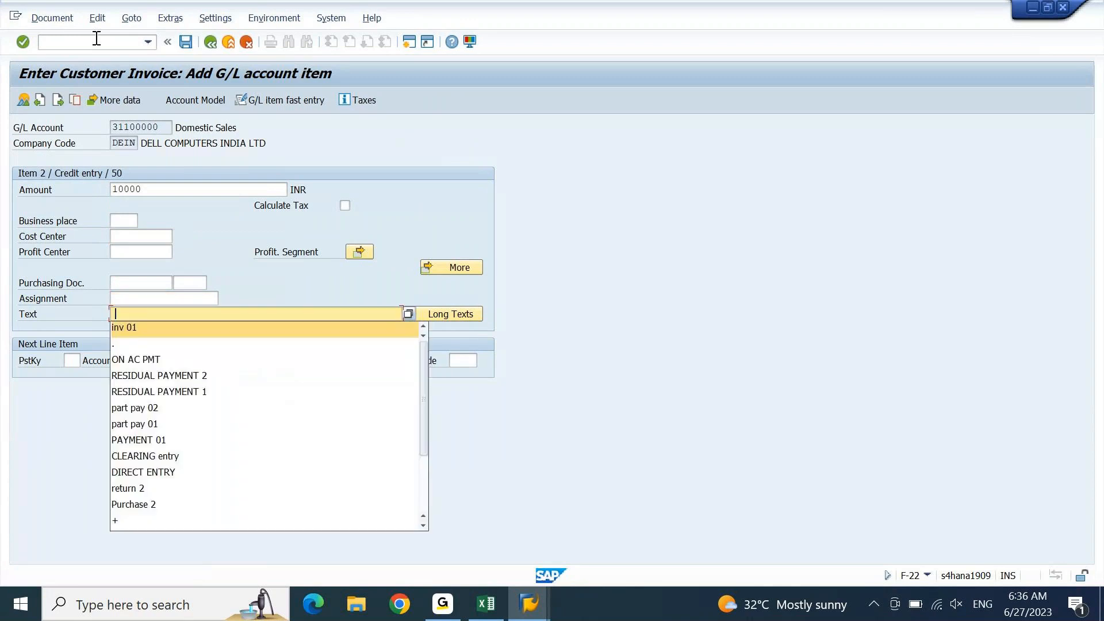
key(Return)
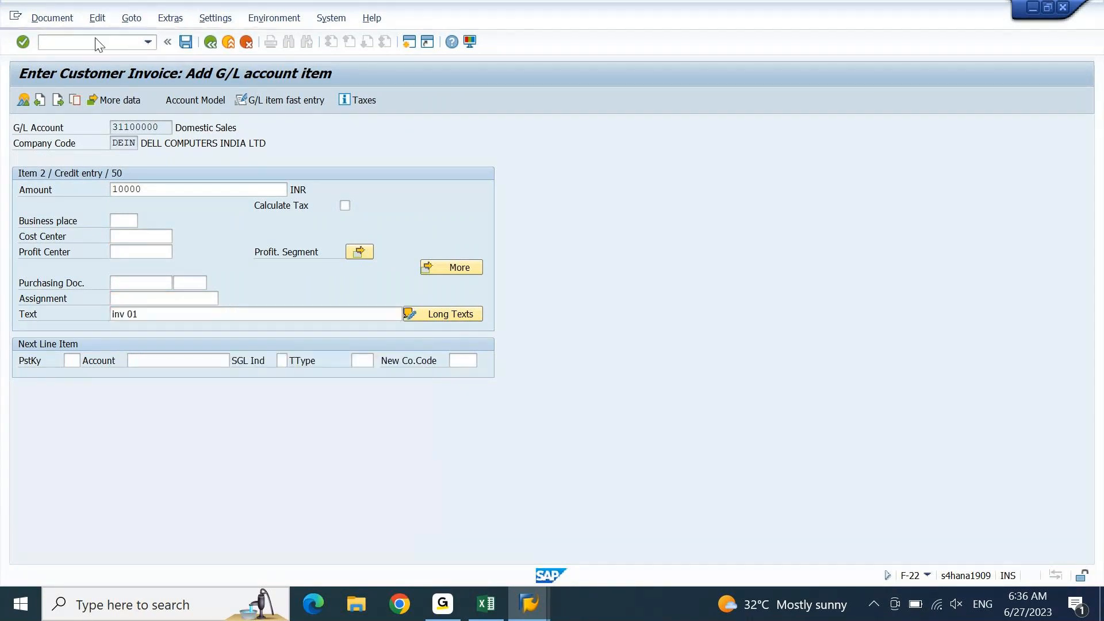
key(Return)
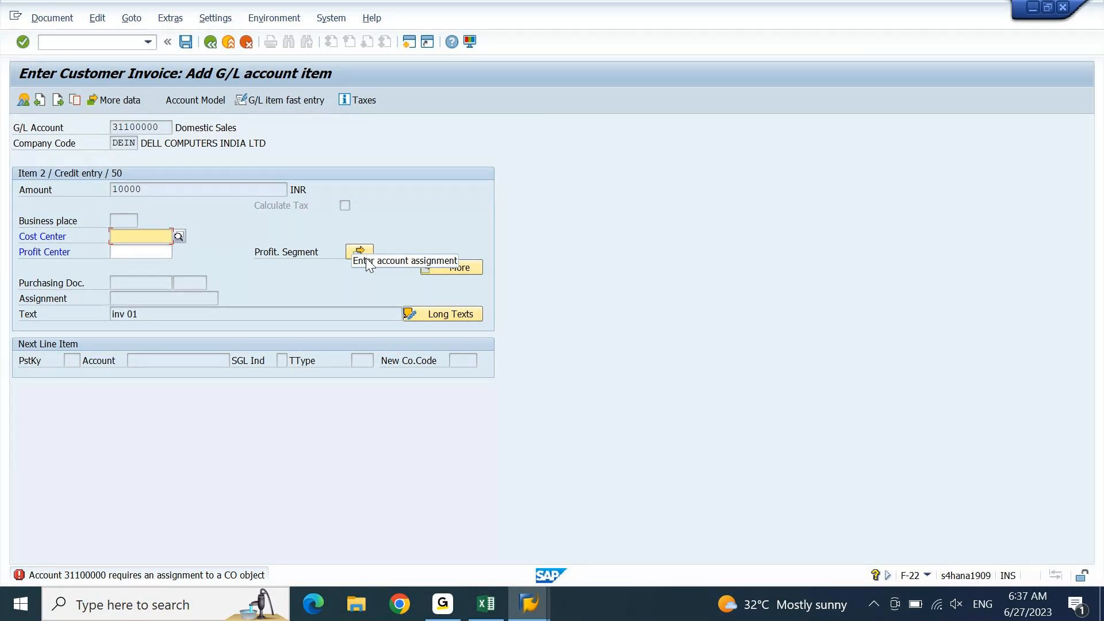
Assign profit center DEIN01 to the credit item without a cost center and submit it through the account assignment check.
key(Tab)
text(DEIN01)
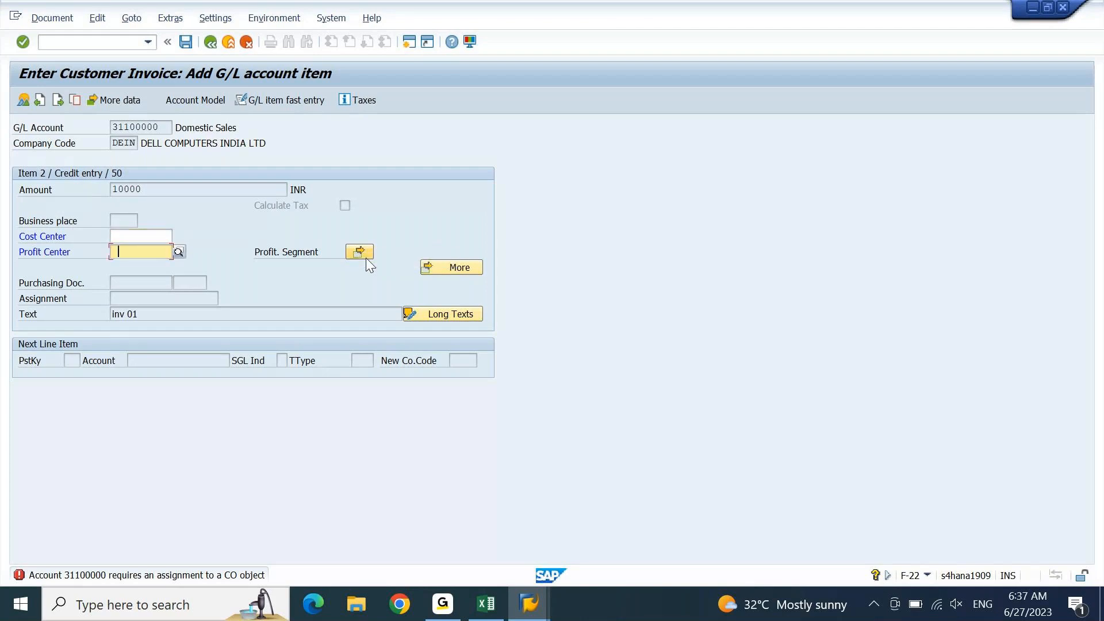
key(Return)
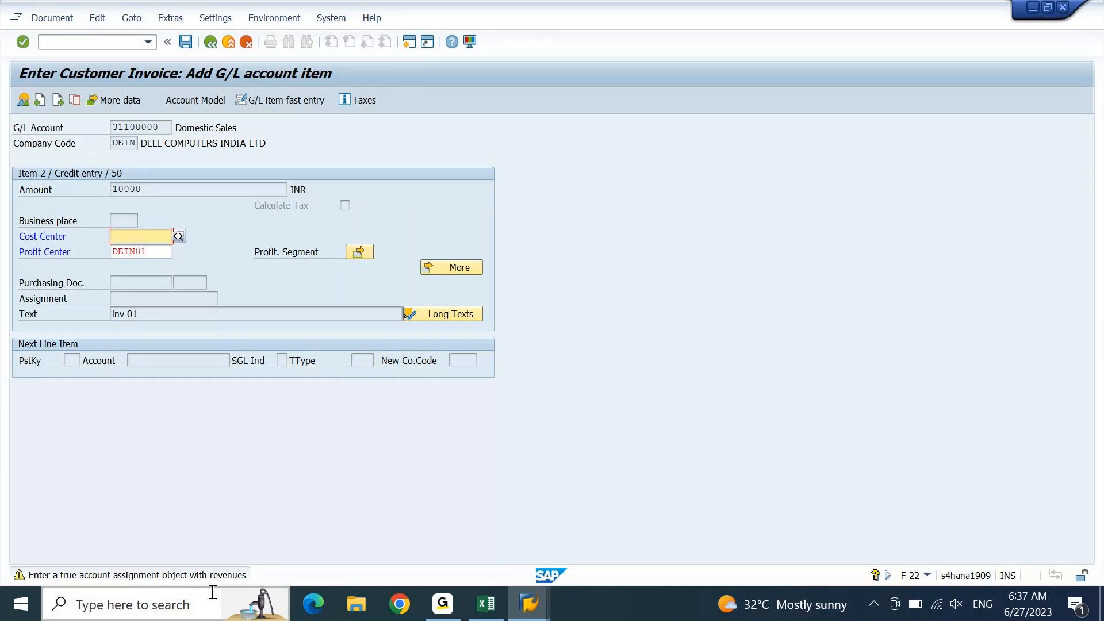
click(230, 598)
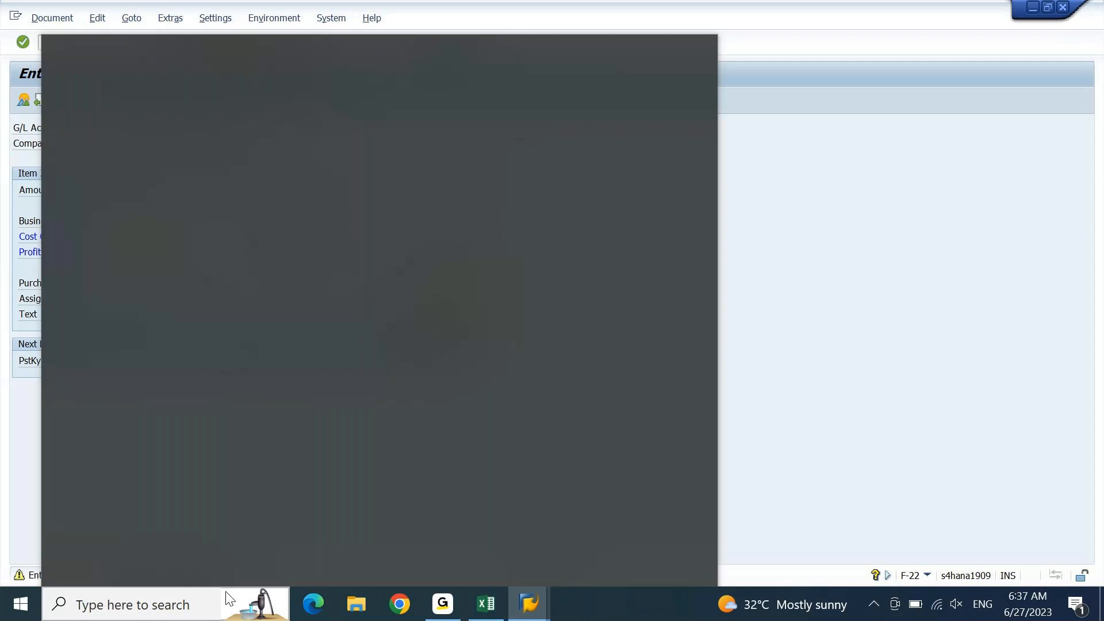
click(856, 215)
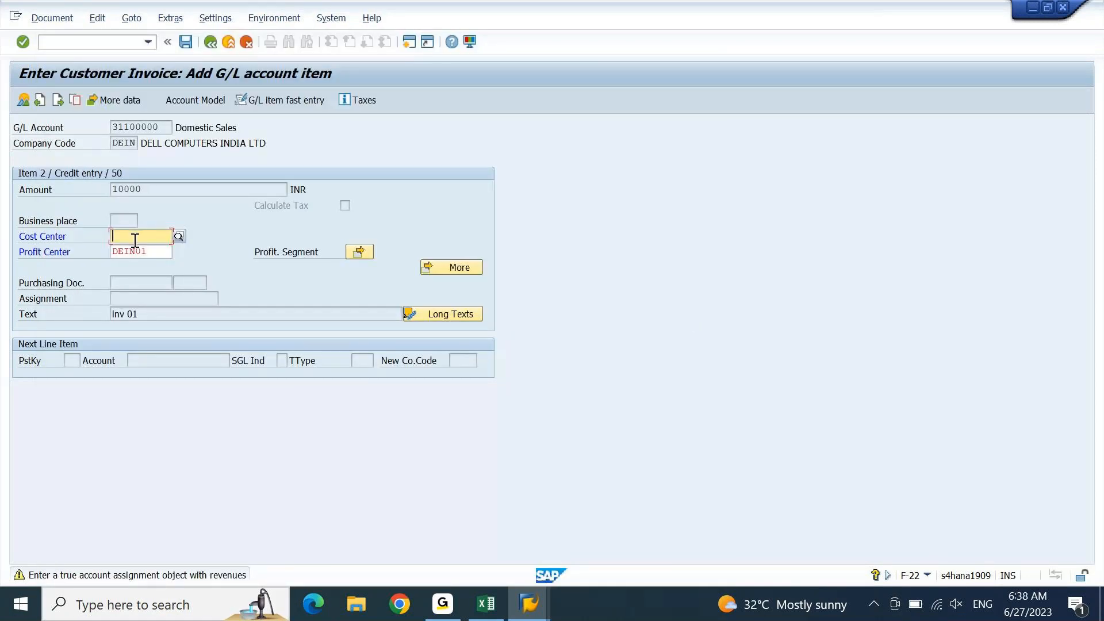
key(Return)
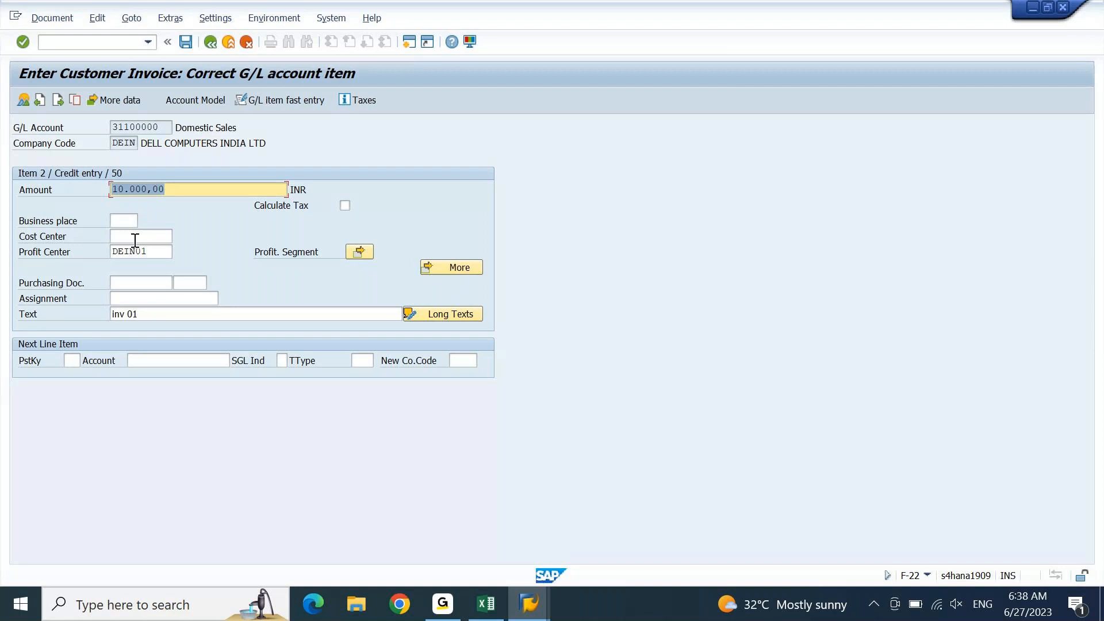
Review the profit center and profitability segment fields in the credit item's coding block, close it and display the document overview.
drag(148, 251, 88, 256)
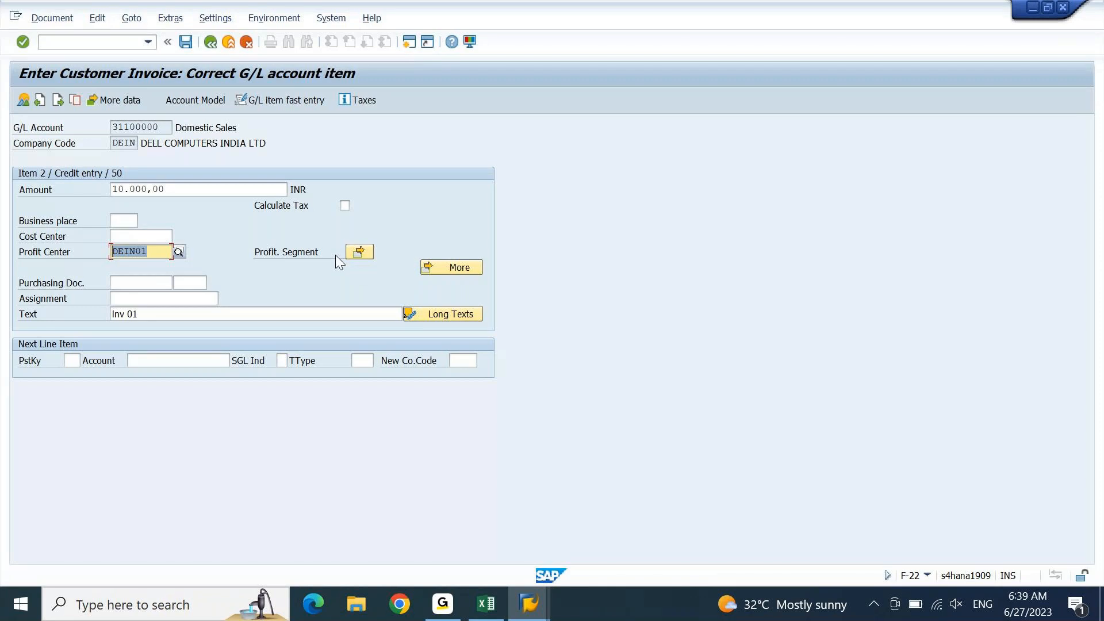
click(467, 269)
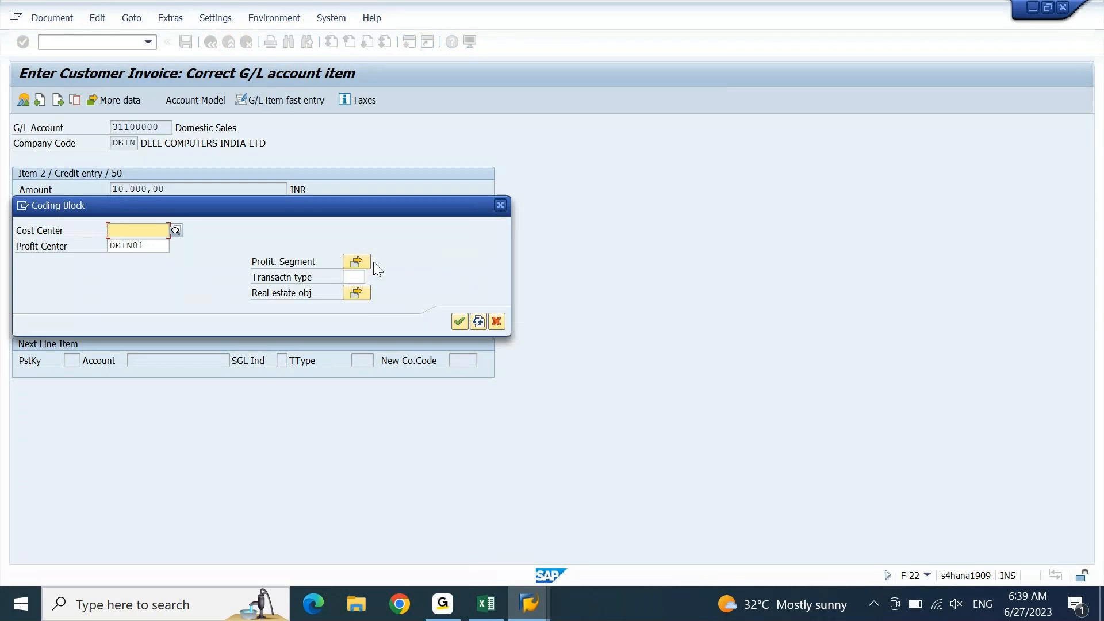
drag(406, 205, 713, 64)
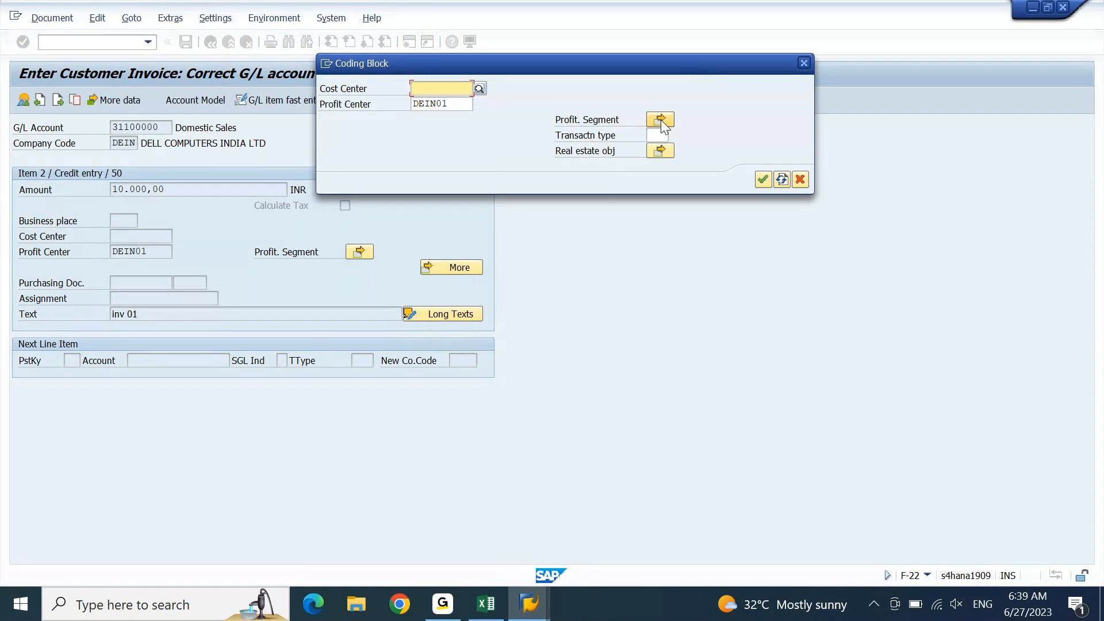
click(804, 62)
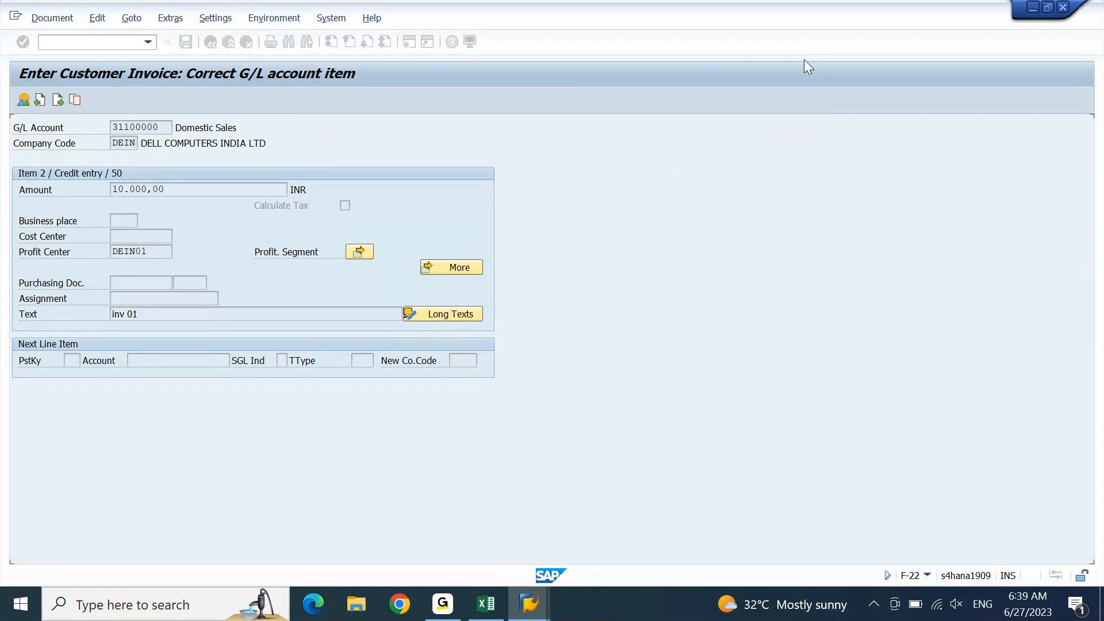
key(Return)
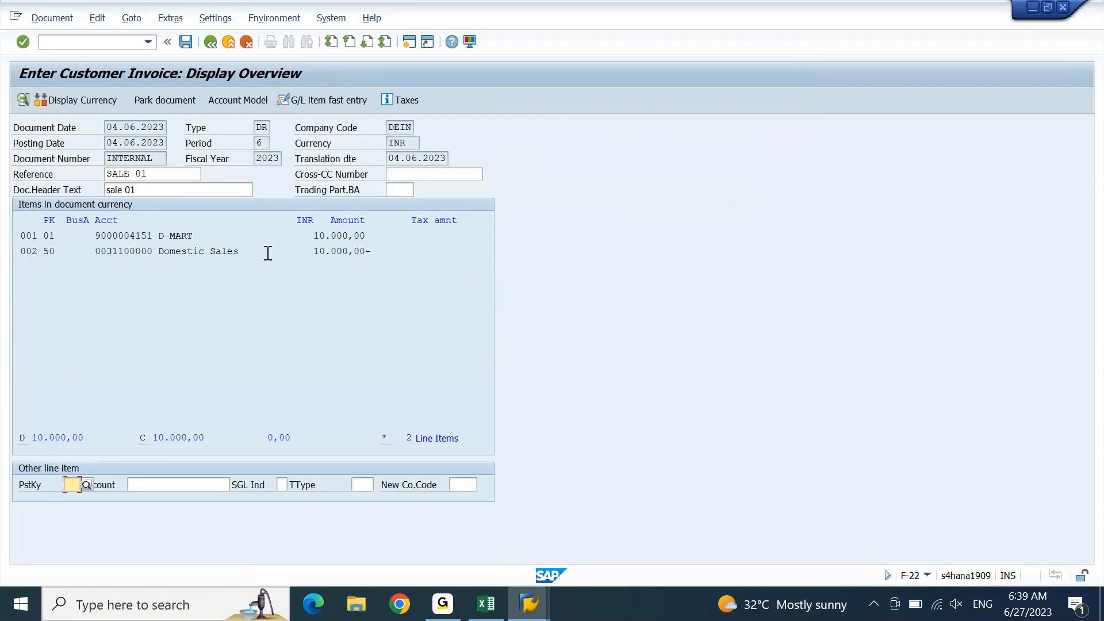
Open the Domestic Sales credit item, try to assign a profitability segment, and pass the account assignment check back to the item.
double_click(266, 251)
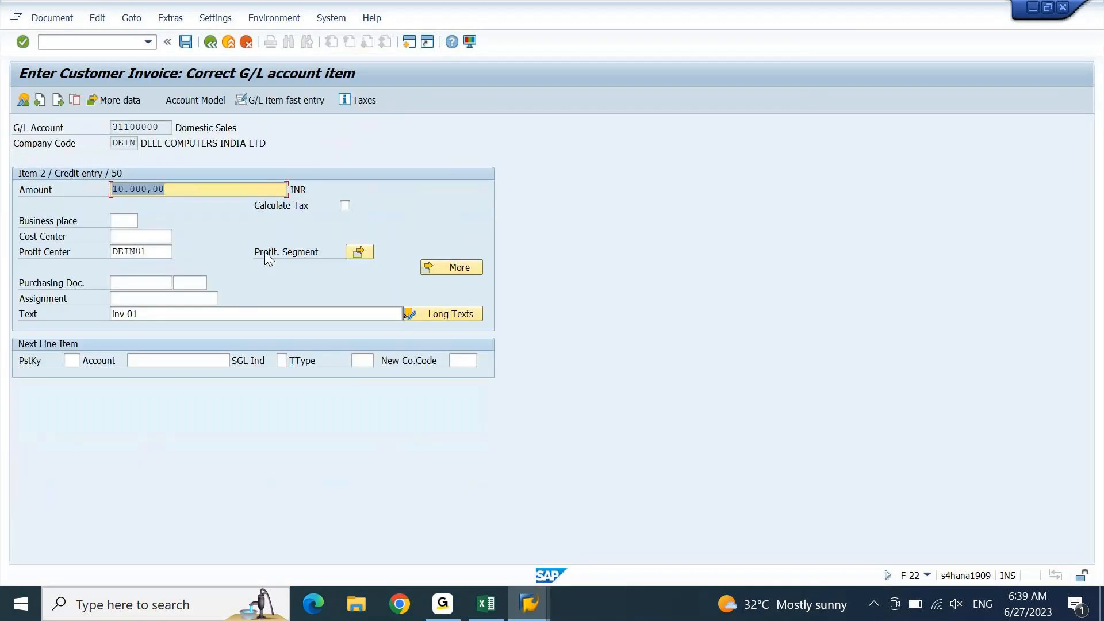
click(362, 253)
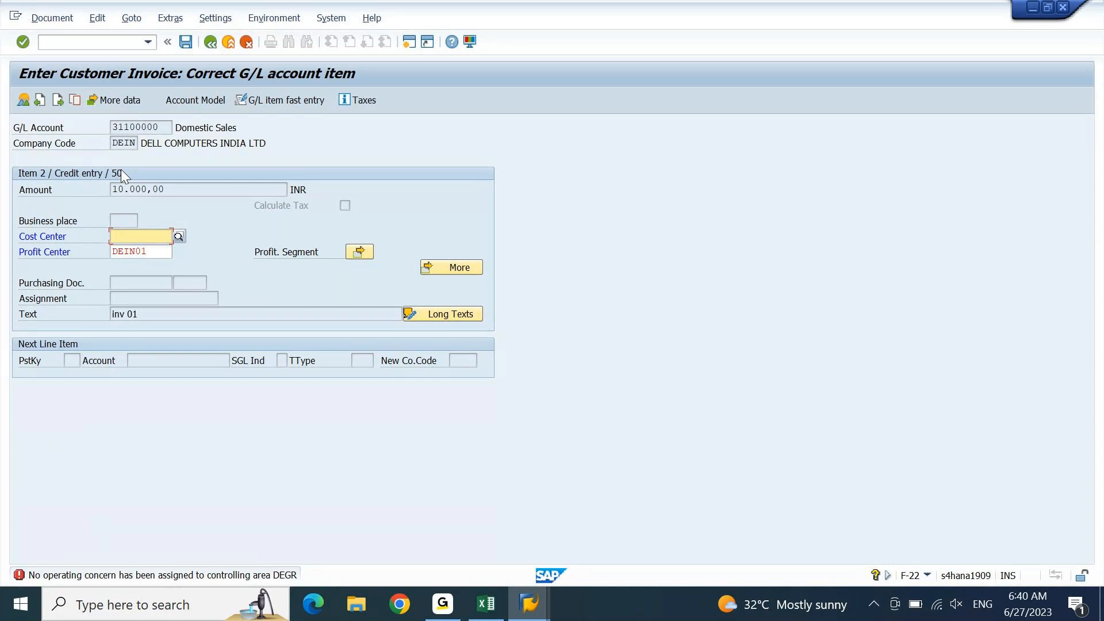
drag(112, 145, 139, 148)
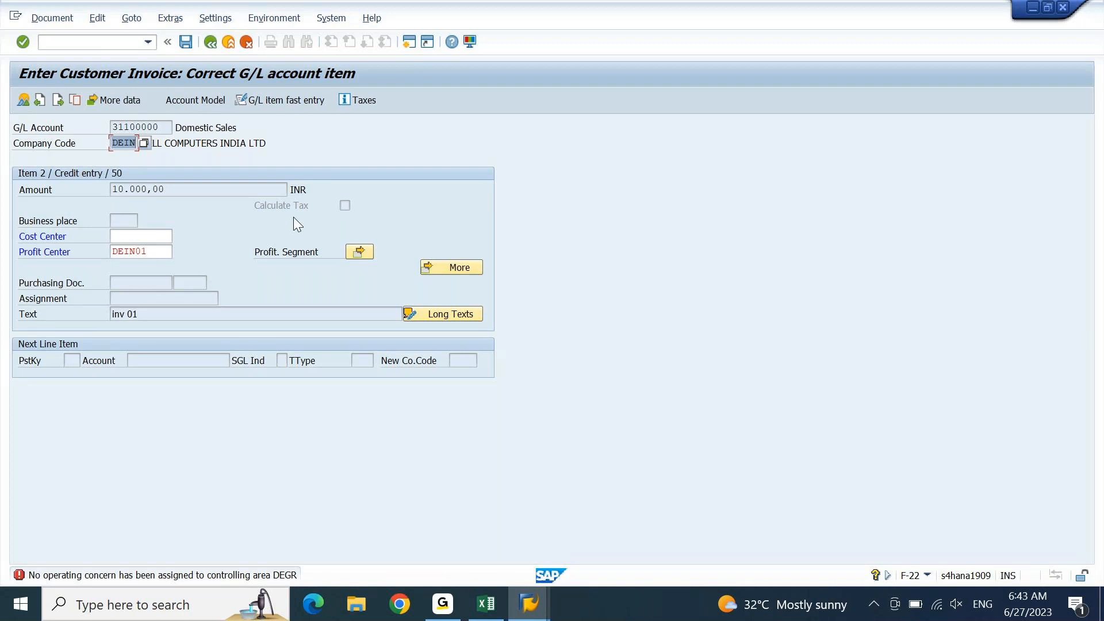
key(Return)
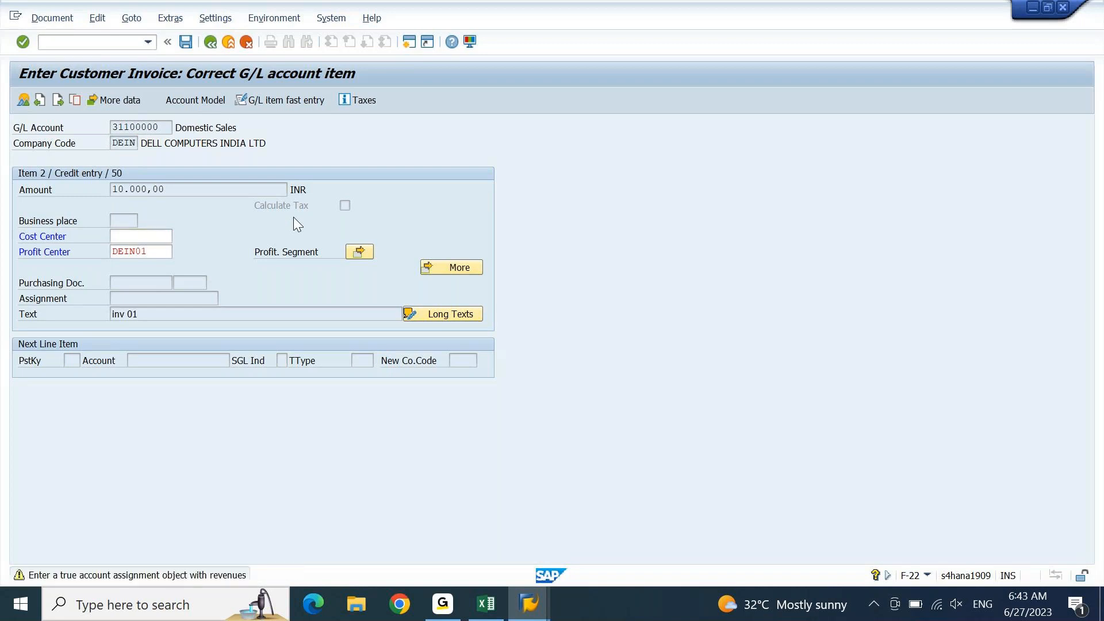
key(Return)
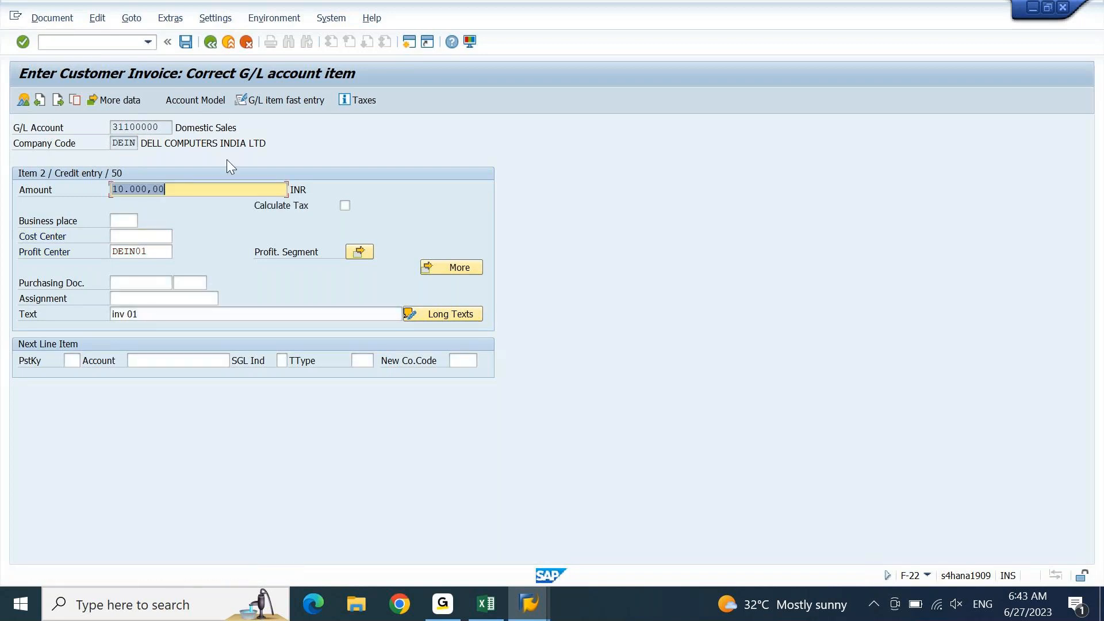
Simulate the D-MART customer invoice, proceed past the account assignment check and try to post the document.
click(57, 19)
click(60, 89)
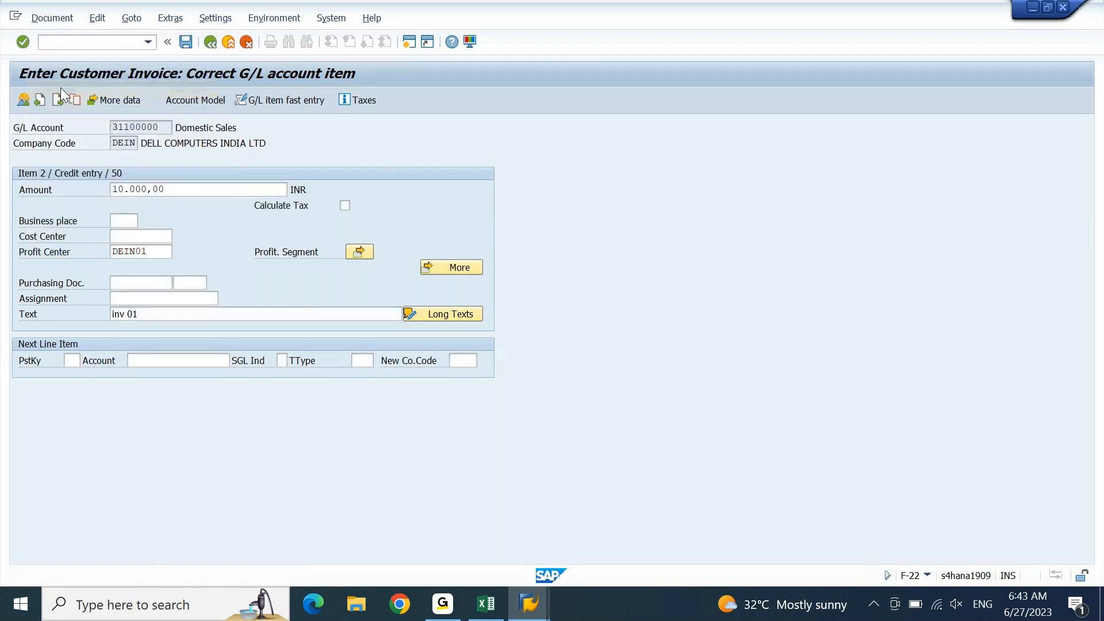
key(Return)
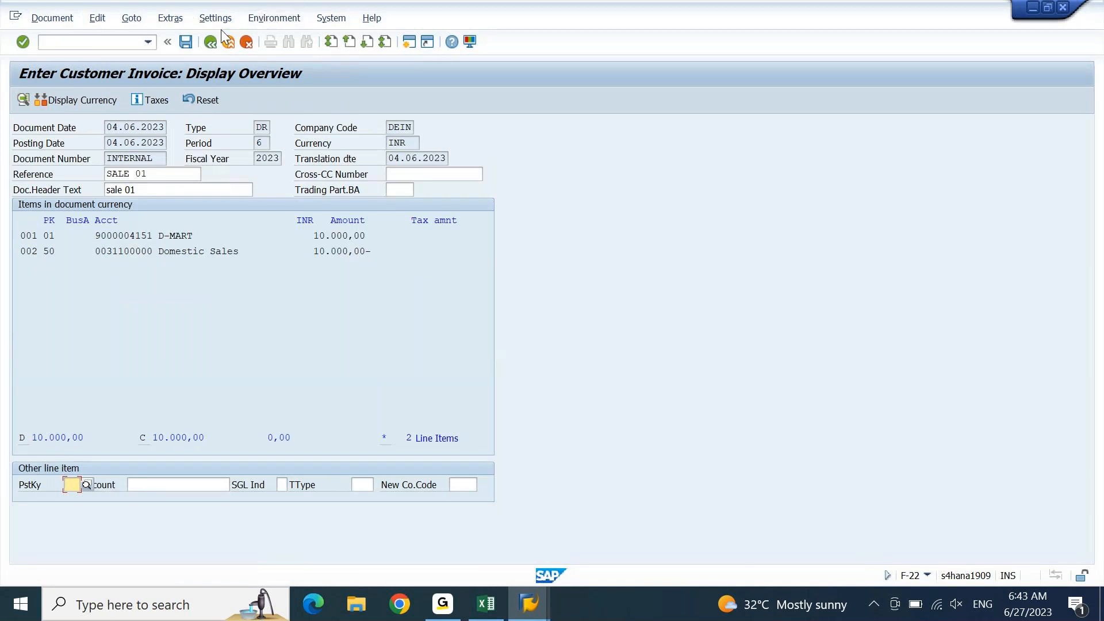
click(189, 43)
click(192, 44)
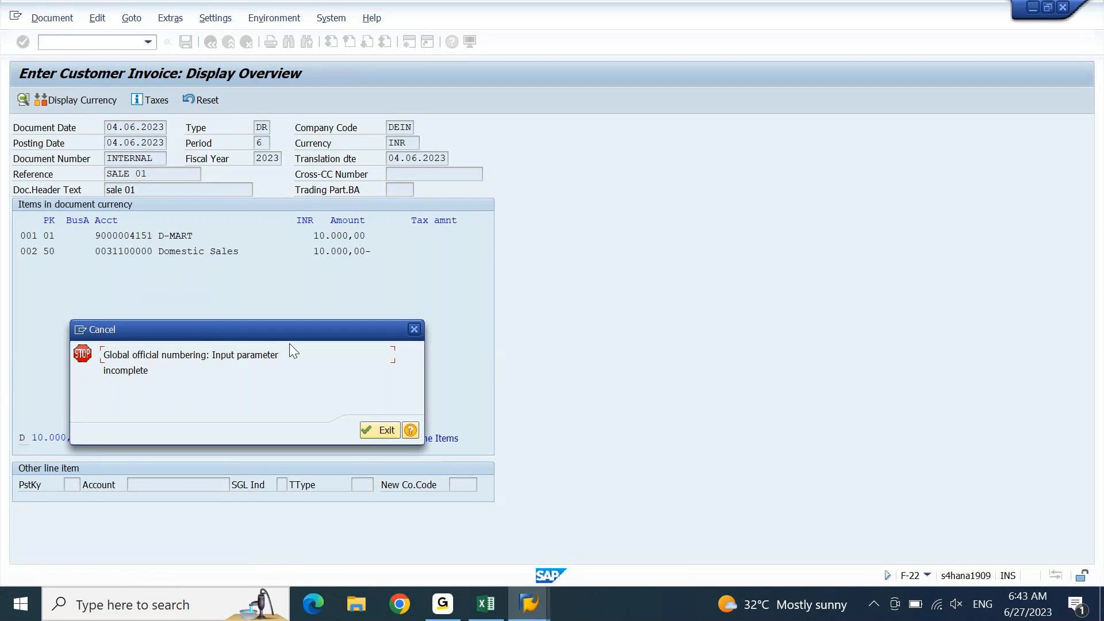
Read the long text of the global official numbering error, close it and exit the invoice transaction.
click(410, 430)
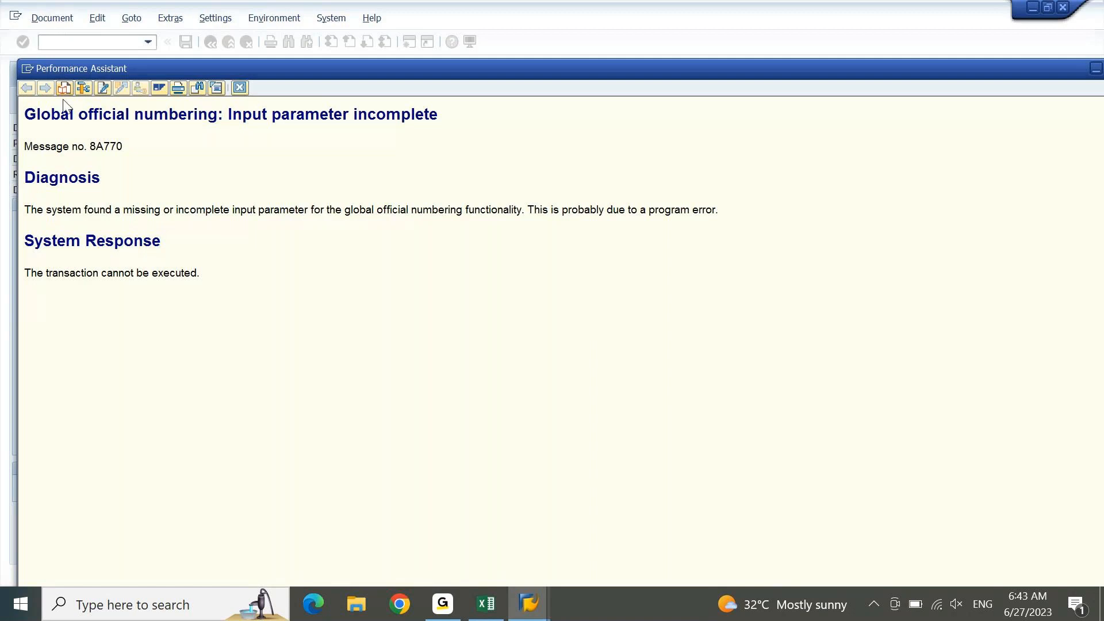
click(242, 87)
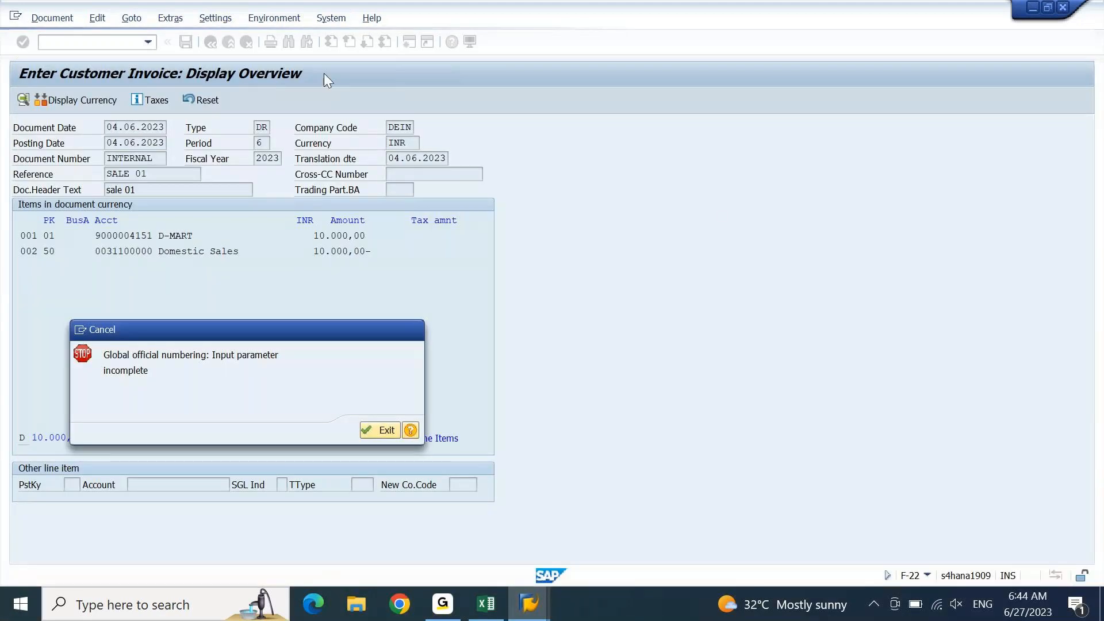
click(379, 430)
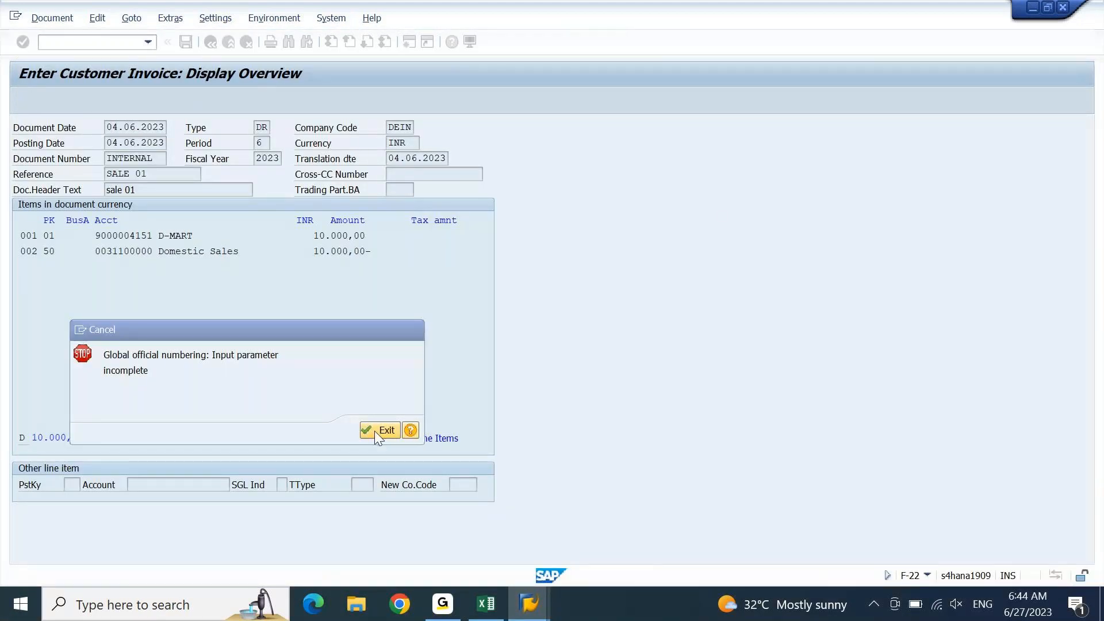
Run transaction SPRO, display the SAP Reference IMG and expand Cross-Application Components.
text(spro)
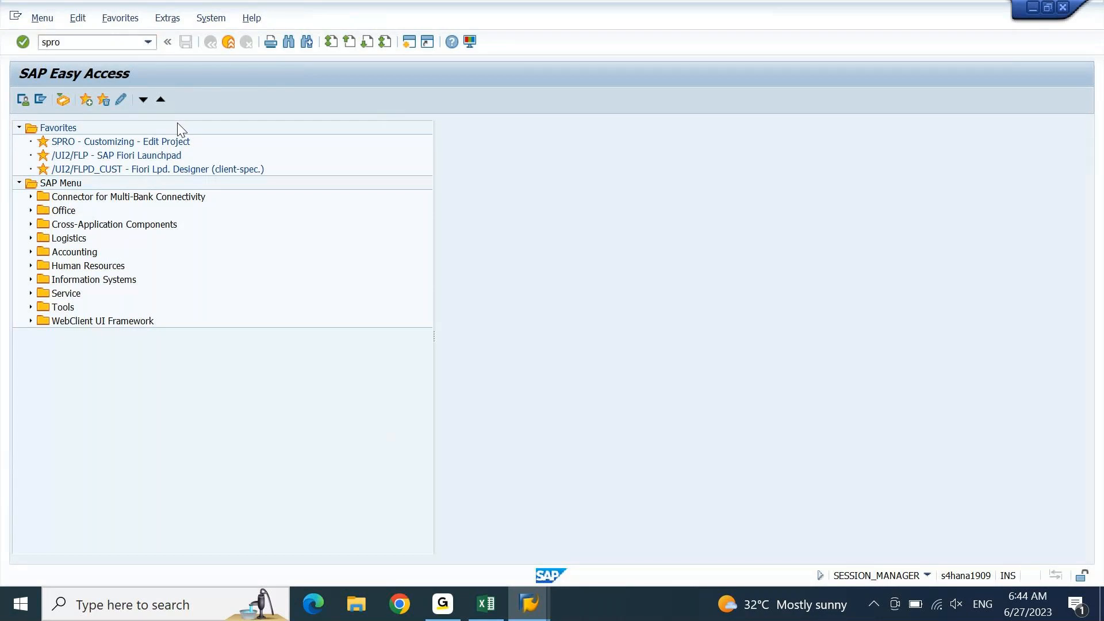
key(Return)
key(F5)
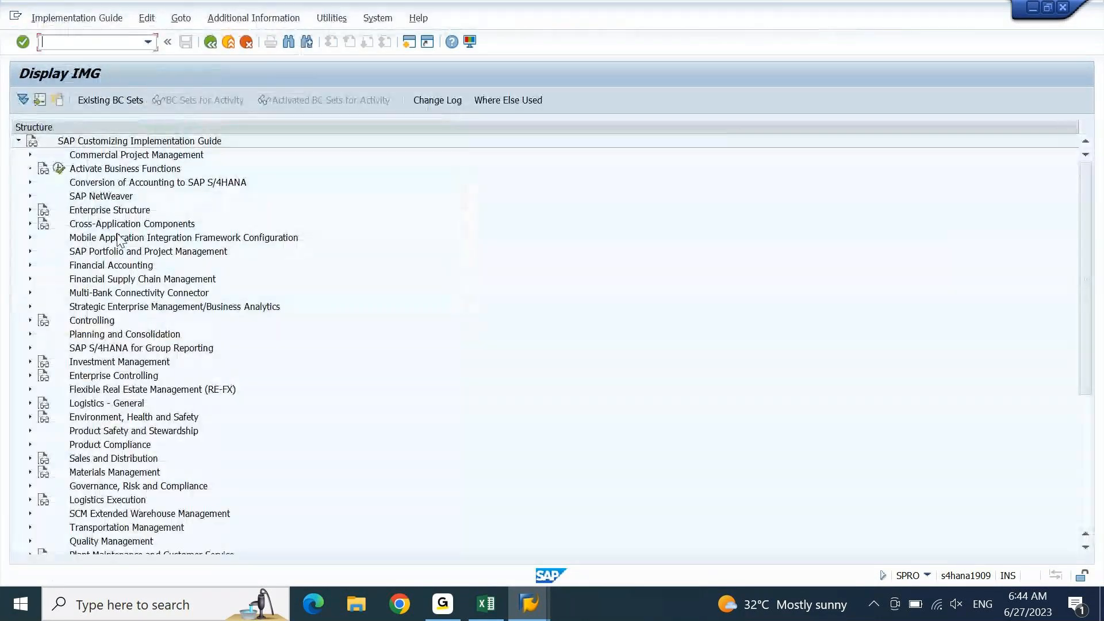
click(132, 225)
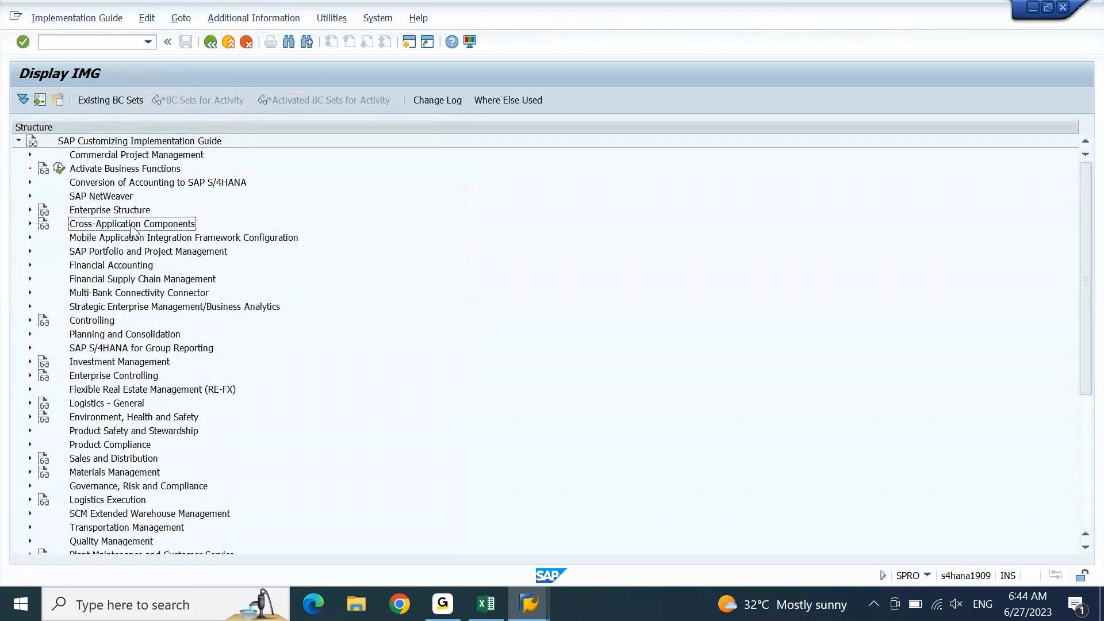
double_click(131, 226)
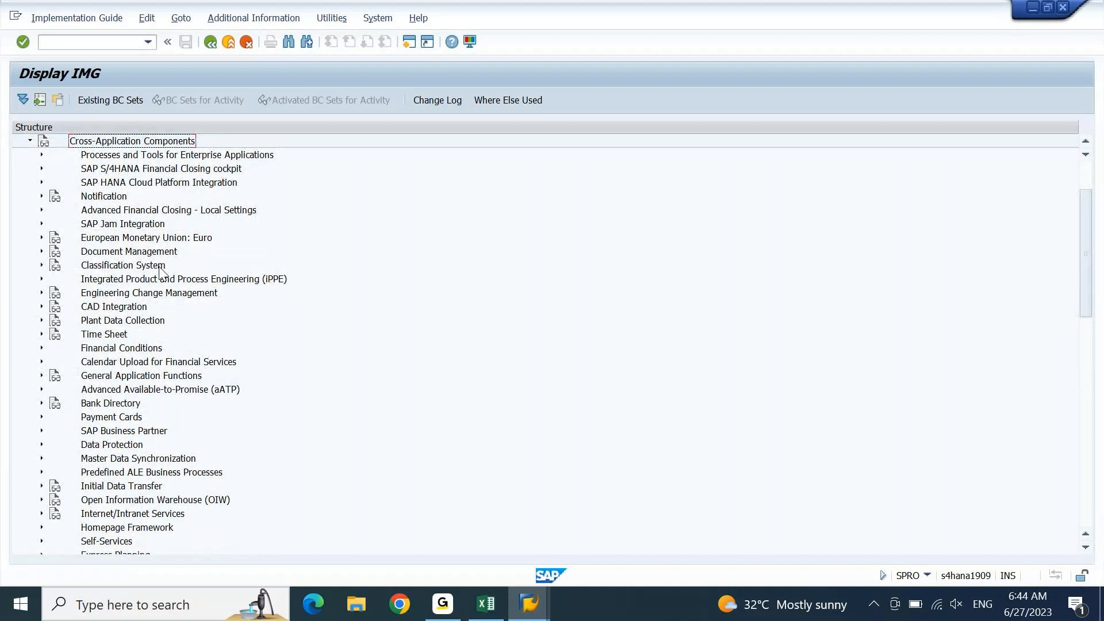
Expand General Application Functions under Cross-Application Components in the implementation guide.
key(Down)
key(Down)
key(Down)
key(Down)
key(Down)
key(Down)
key(Down)
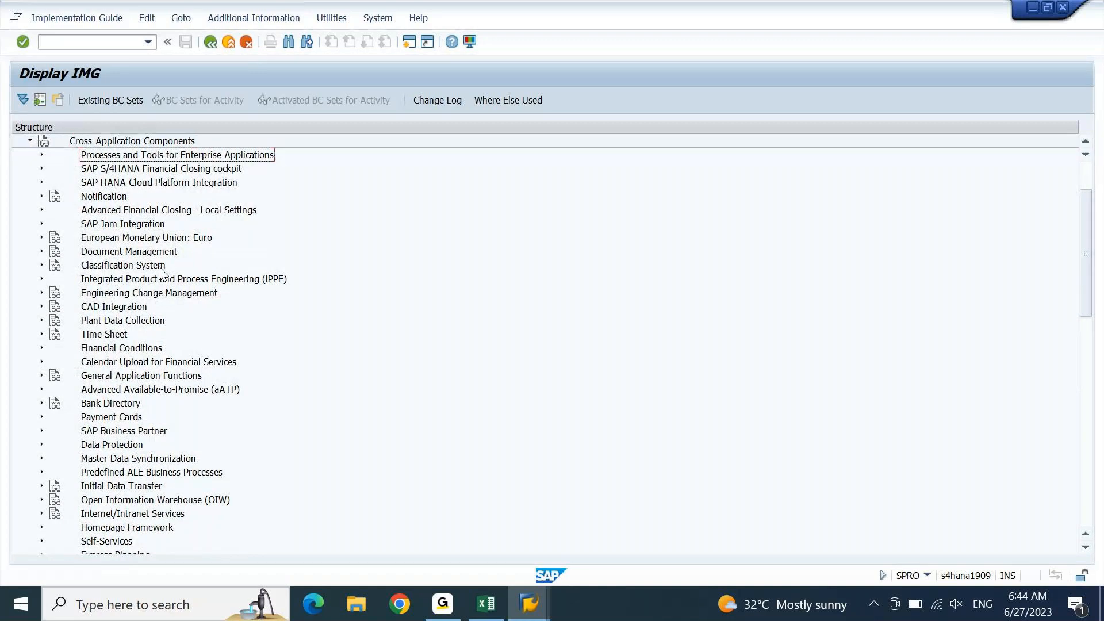
key(Down)
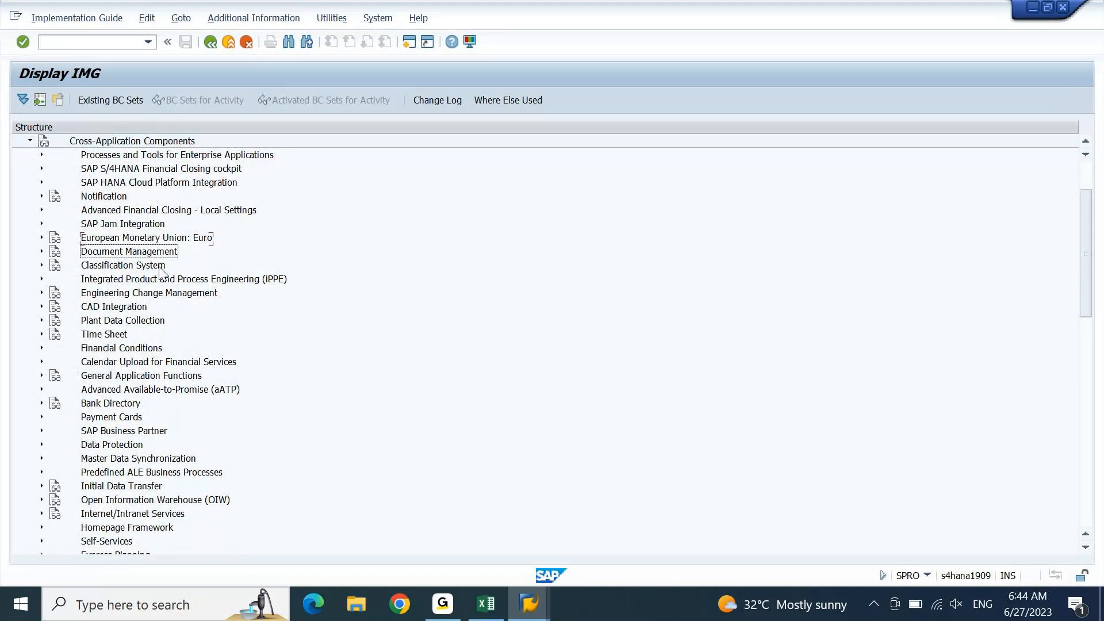
key(Down)
key(Down)
key(Down)
key(Down)
key(Down)
key(Down)
key(Down)
key(Down)
key(Down)
key(Right)
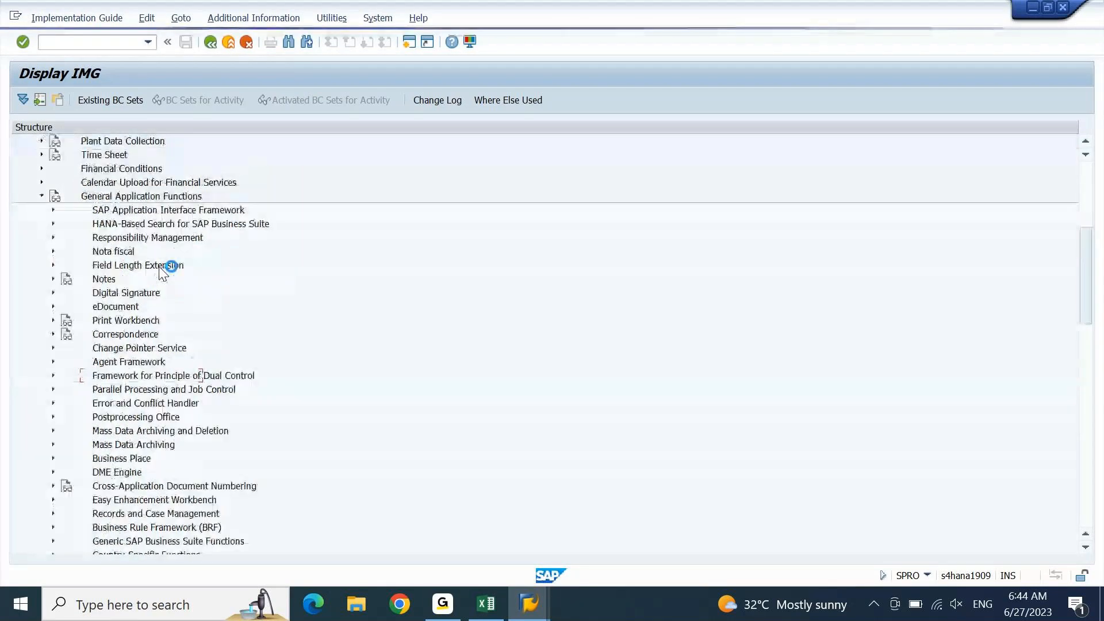
Look through the nodes of General Application Functions for the document numbering settings.
key(Down)
key(Down)
key(Down)
key(Down)
key(Down)
key(Down)
key(Down)
key(Down)
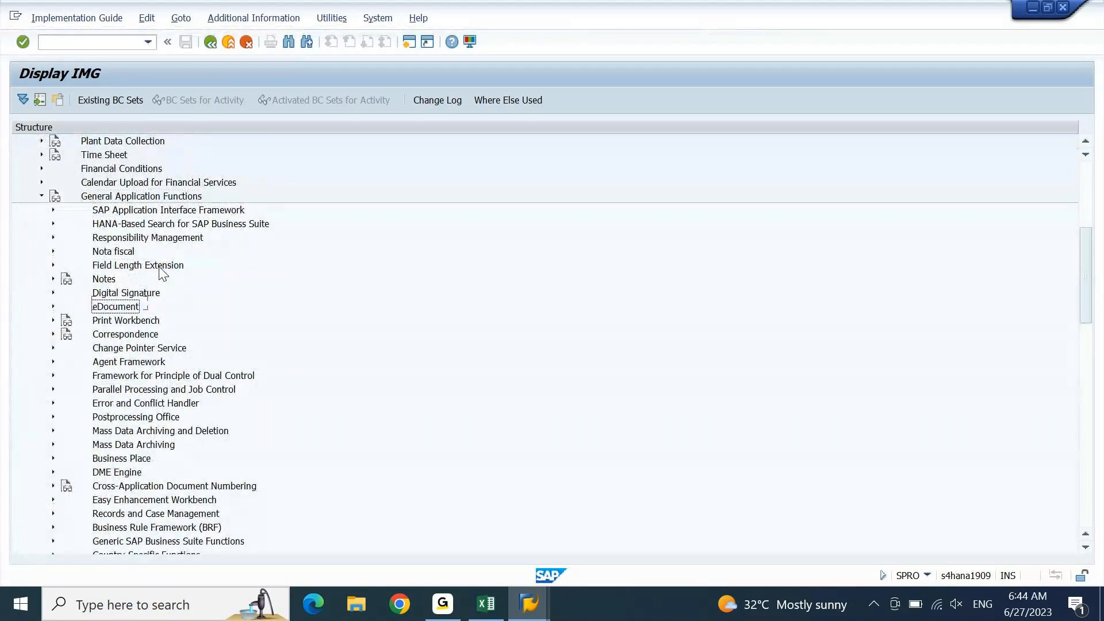
key(Down)
key(Down)
key(Down)
key(Down)
key(Down)
key(Down)
key(Down)
key(Down)
key(Down)
key(Down)
key(Down)
key(Down)
key(Down)
key(Down)
key(Down)
key(Down)
key(Down)
key(Down)
key(Down)
key(Down)
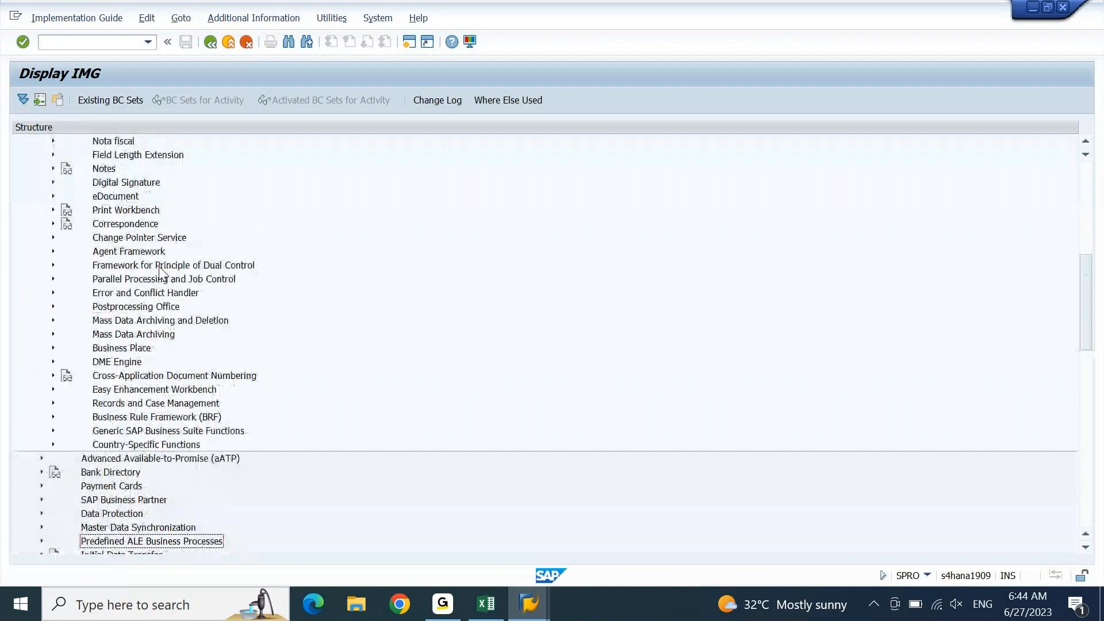
key(Up)
key(Up)
key(Up)
key(Up)
key(Up)
key(Up)
key(Up)
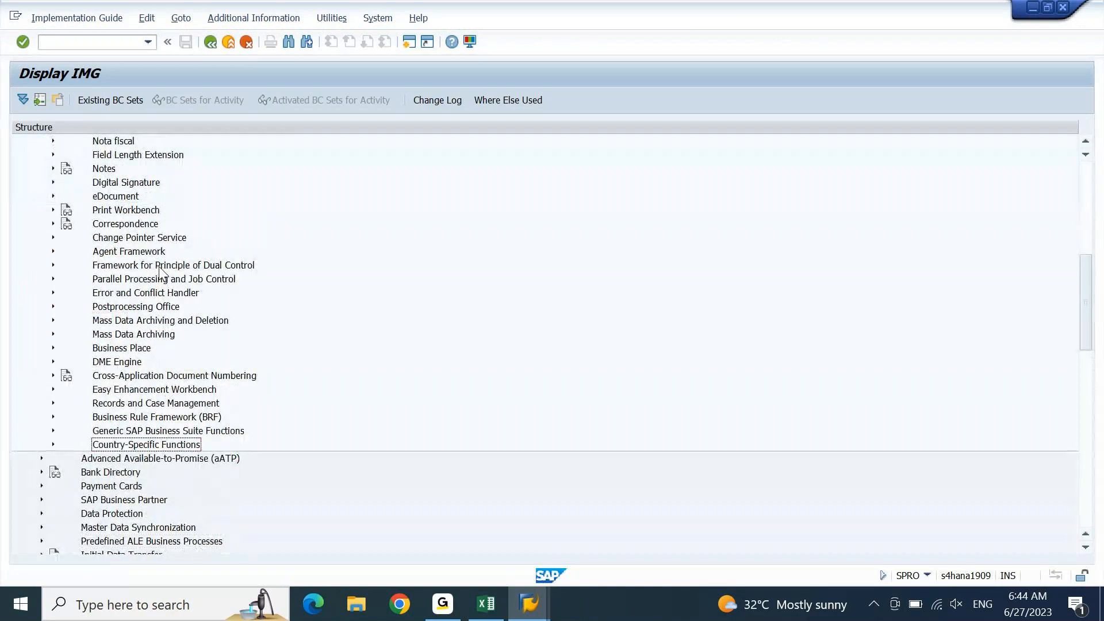
key(Up)
key(Up)
key(Up)
key(Up)
key(Up)
key(Up)
key(Up)
key(Up)
key(Up)
key(Up)
key(Up)
key(Up)
key(Up)
key(Up)
key(Up)
key(Up)
key(Up)
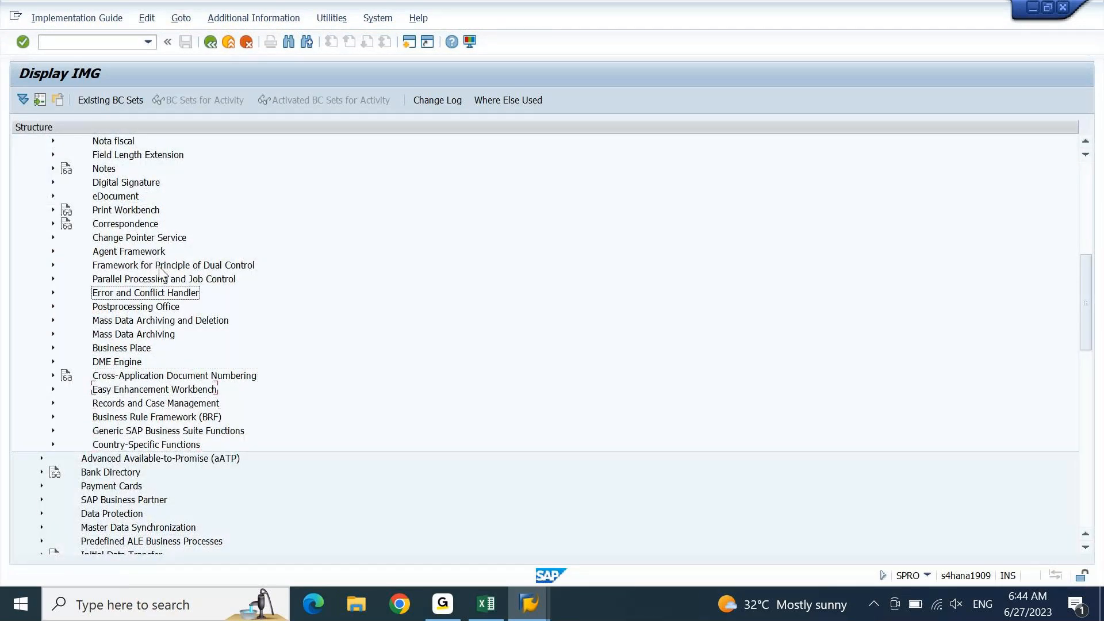
Expand Cross-Application Document Numbering under General Application Functions.
key(Down)
key(Down)
key(Down)
key(Down)
key(Down)
key(Down)
key(Down)
key(Down)
key(Down)
key(Down)
key(Down)
key(Down)
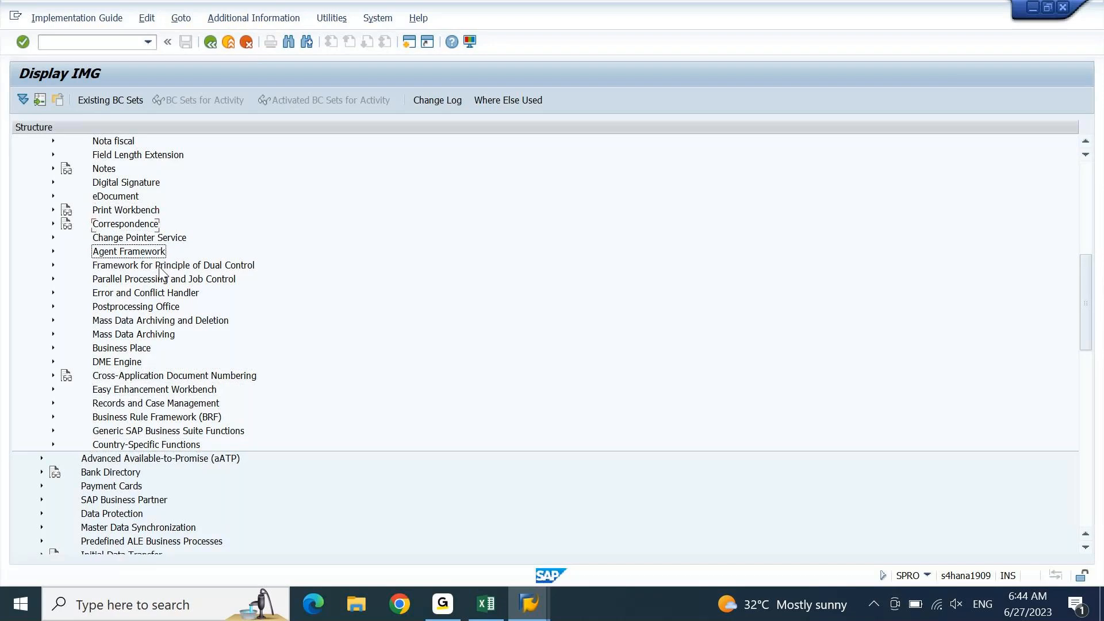
key(Right)
Examine the country entries under Cross-Application Document Numbering and the General Application Functions nodes that follow them.
key(Down)
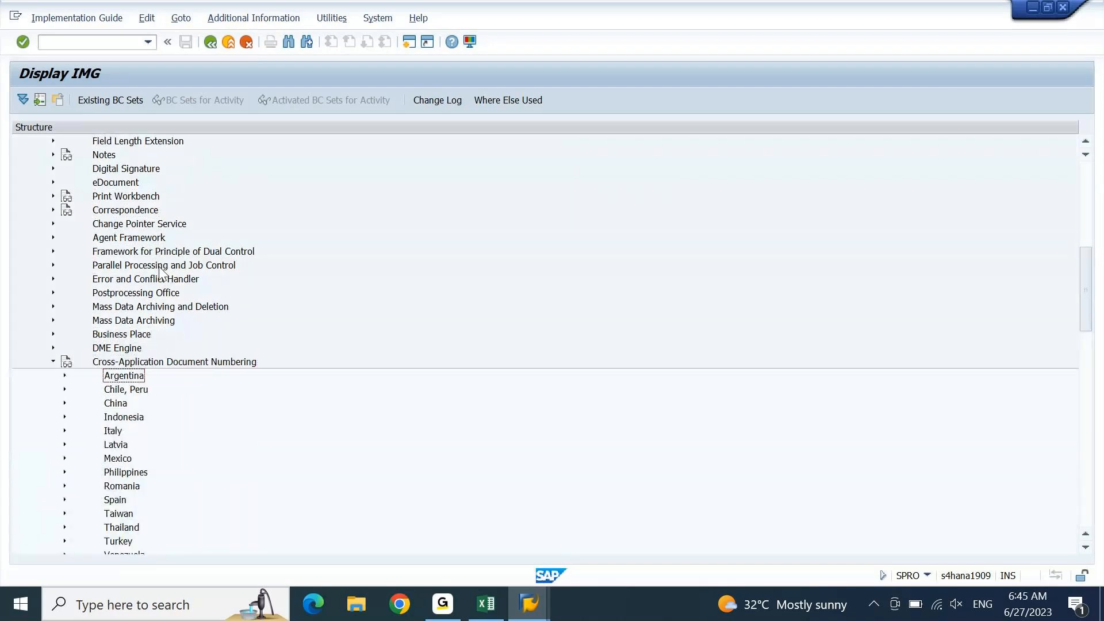
key(Down)
key(Down)
key(Down)
key(Down)
key(Down)
key(Down)
key(Down)
key(Down)
key(Down)
key(Down)
key(Down)
key(Down)
key(Down)
key(Down)
key(Up)
key(Up)
key(Up)
key(Up)
key(Up)
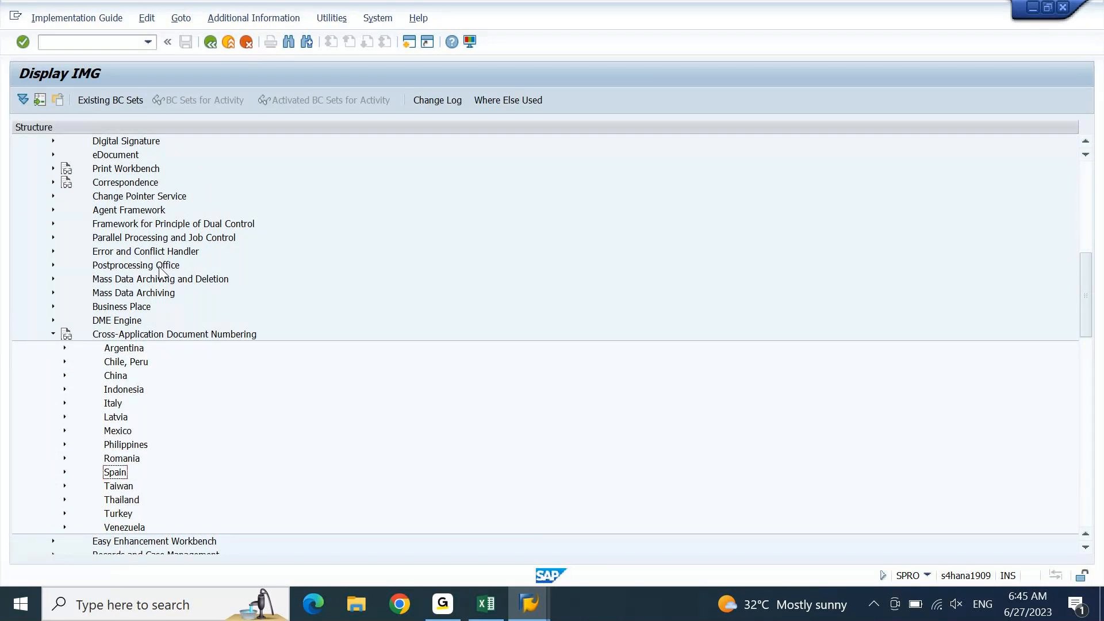
key(Down)
key(Down)
key(Down)
key(Down)
key(Up)
key(Up)
key(Up)
key(Up)
key(Up)
key(Up)
key(Down)
key(Down)
key(Down)
key(Down)
key(Down)
key(Down)
key(Down)
key(Down)
key(Down)
key(Down)
key(Down)
key(Down)
key(Down)
key(Down)
key(Down)
key(Down)
key(Down)
key(Down)
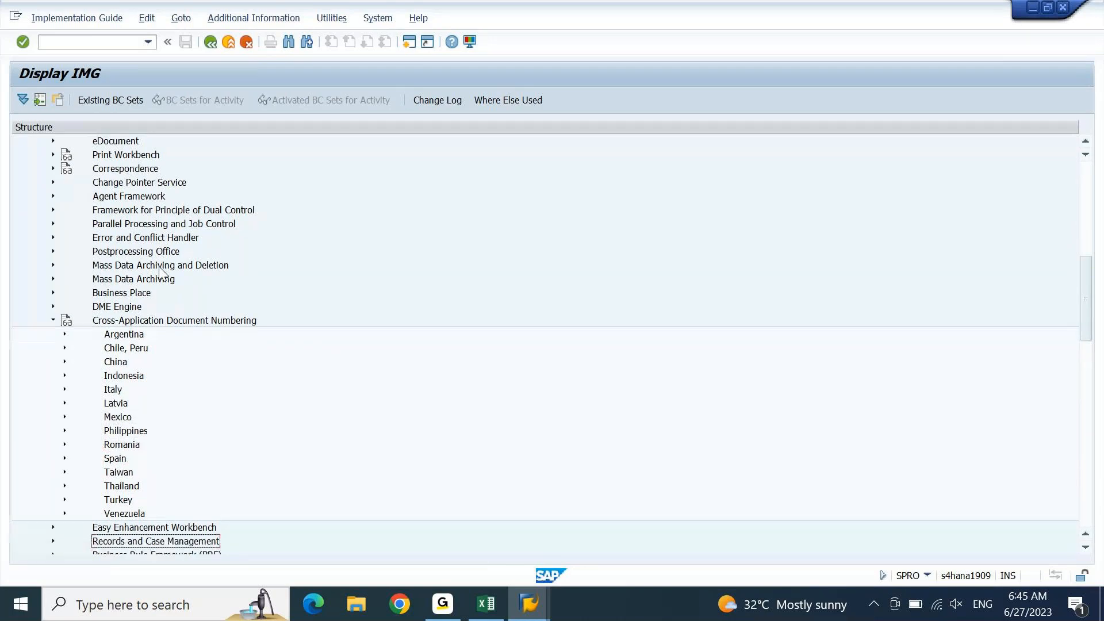
Look through the country entries from Venezuela back to Argentina under Cross-Application Document Numbering for the official document numbering settings.
key(Up)
key(Up)
key(Up)
key(Up)
key(Up)
key(Up)
key(Up)
key(Up)
key(Up)
key(Up)
key(Up)
key(Up)
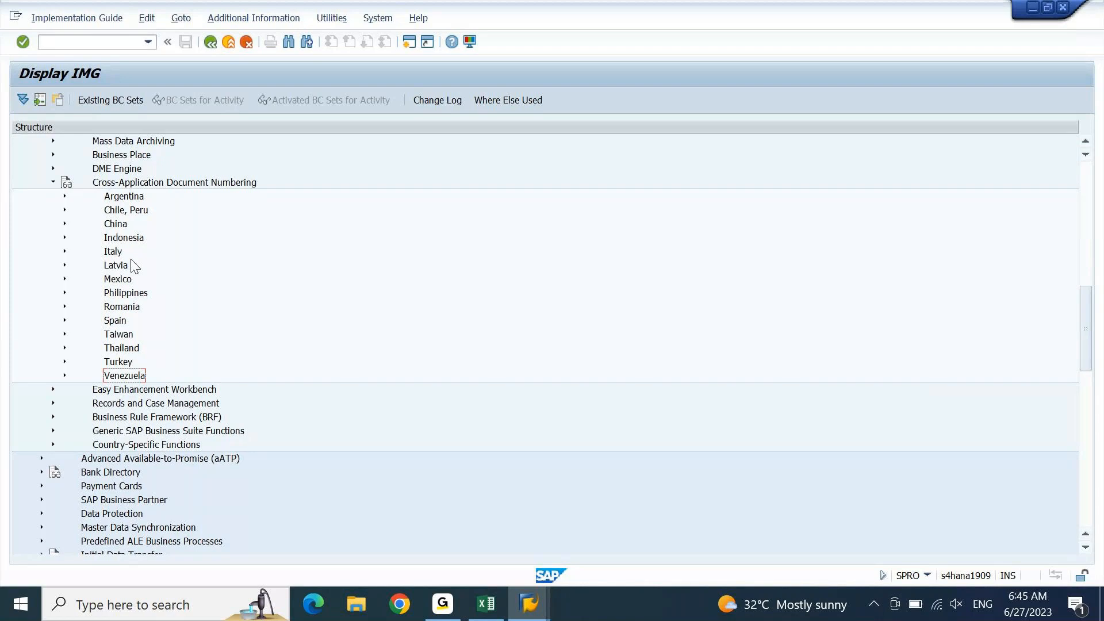
click(124, 363)
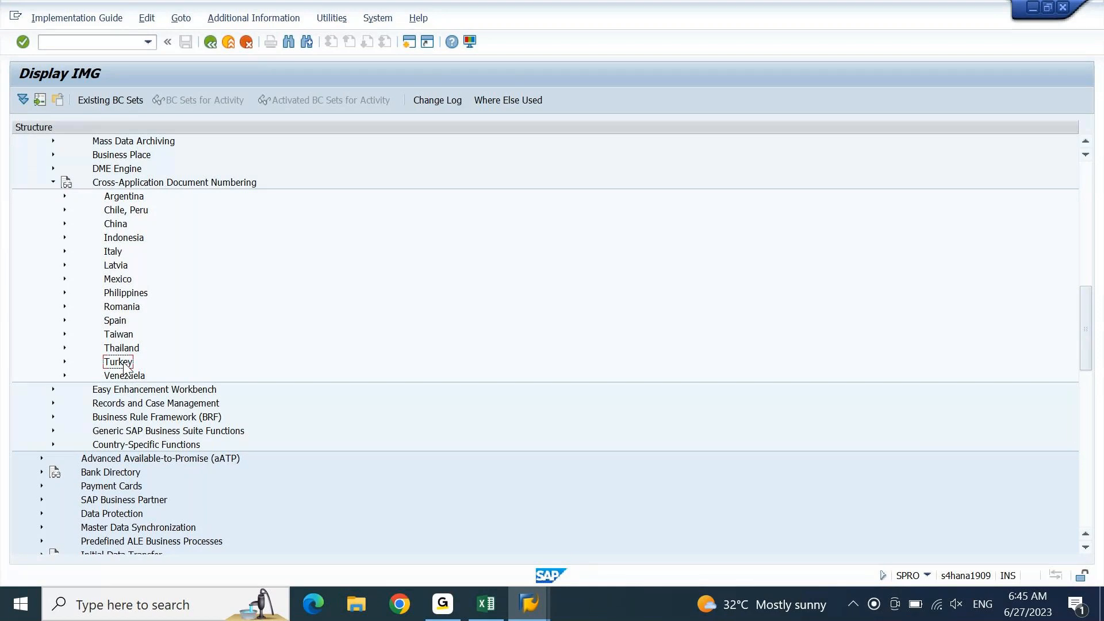
key(Down)
key(Up)
key(Up)
key(Up)
key(Up)
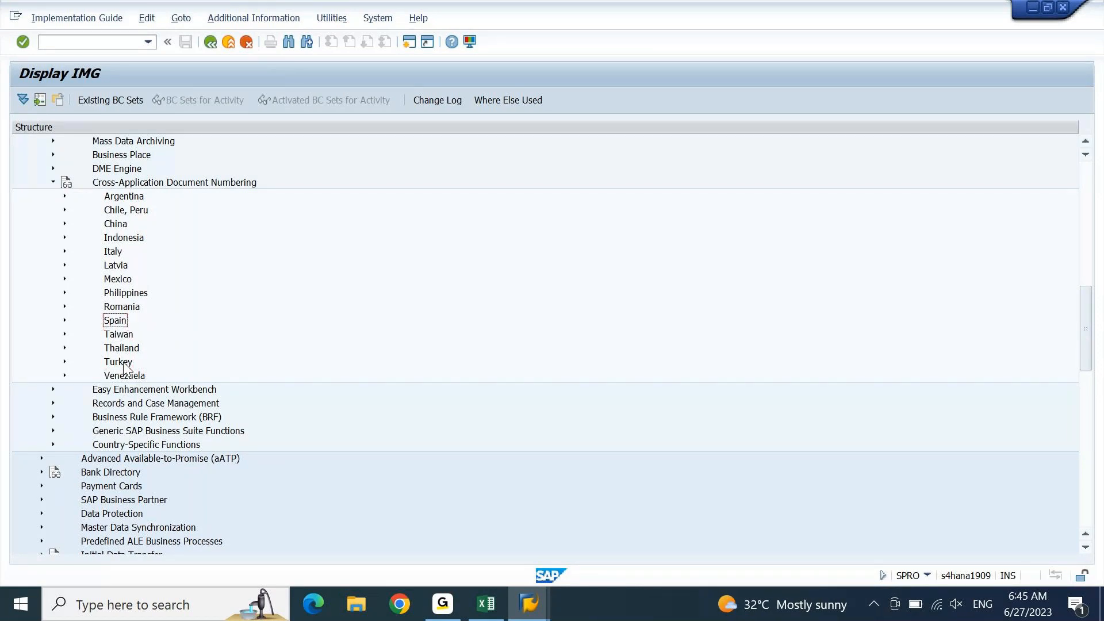
key(Up)
key(Up)
key(Up)
key(Up)
key(Up)
key(Up)
key(Up)
key(Up)
Collapse the Cross-Application Document Numbering node in the implementation guide.
scroll(124, 367, down, 2)
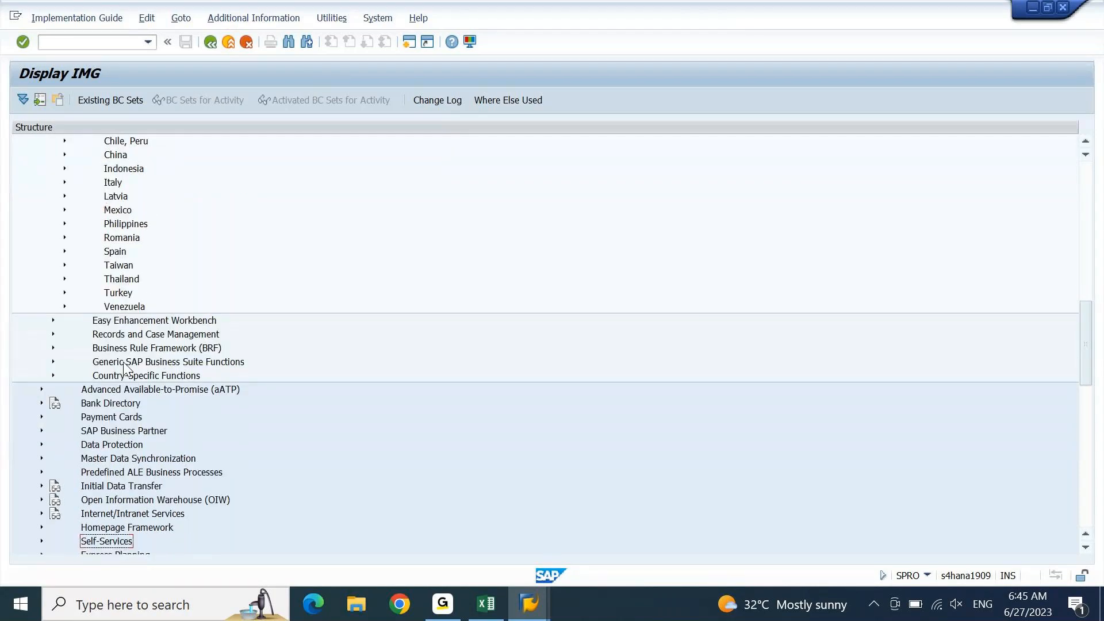
scroll(125, 368, up, 3)
scroll(124, 368, up, 3)
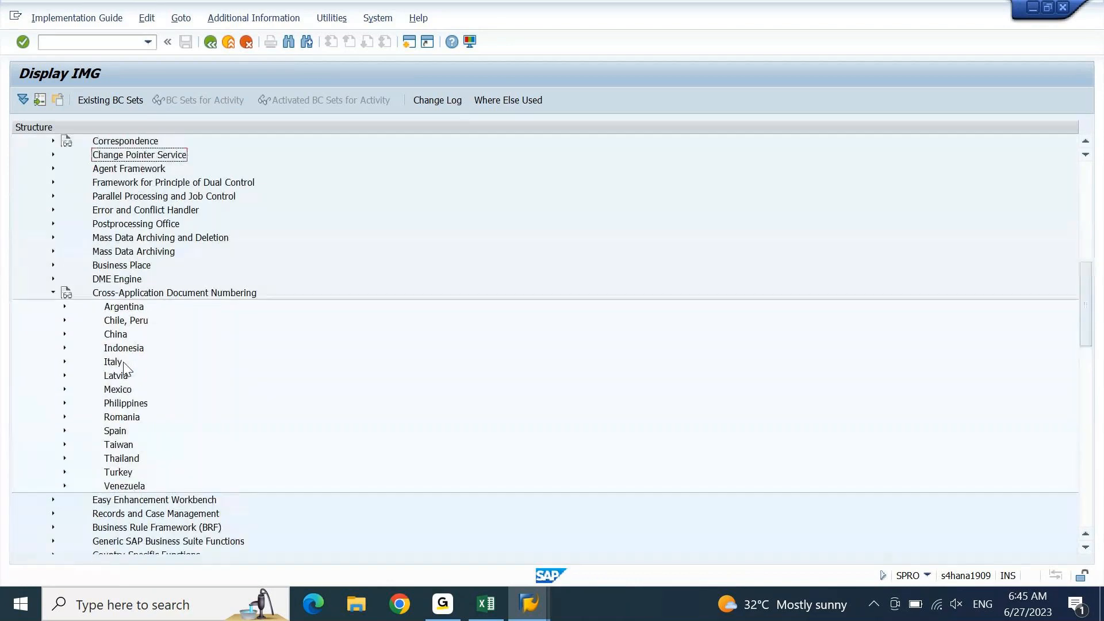
key(Left)
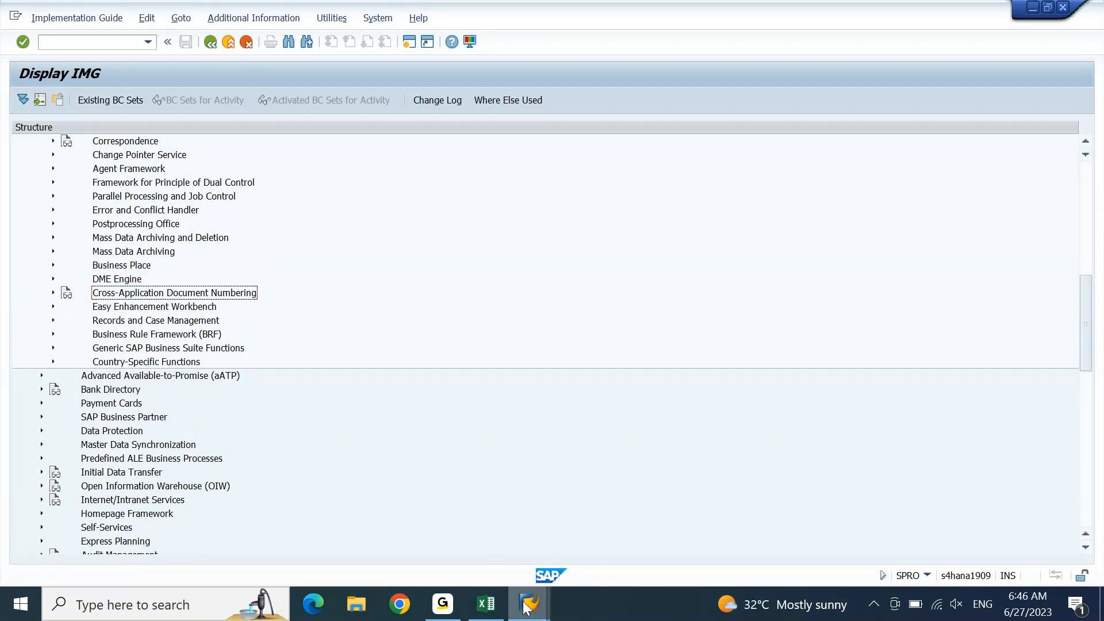
Switch to the G/L account display session and start transaction SNRO there.
mouse_move(530, 611)
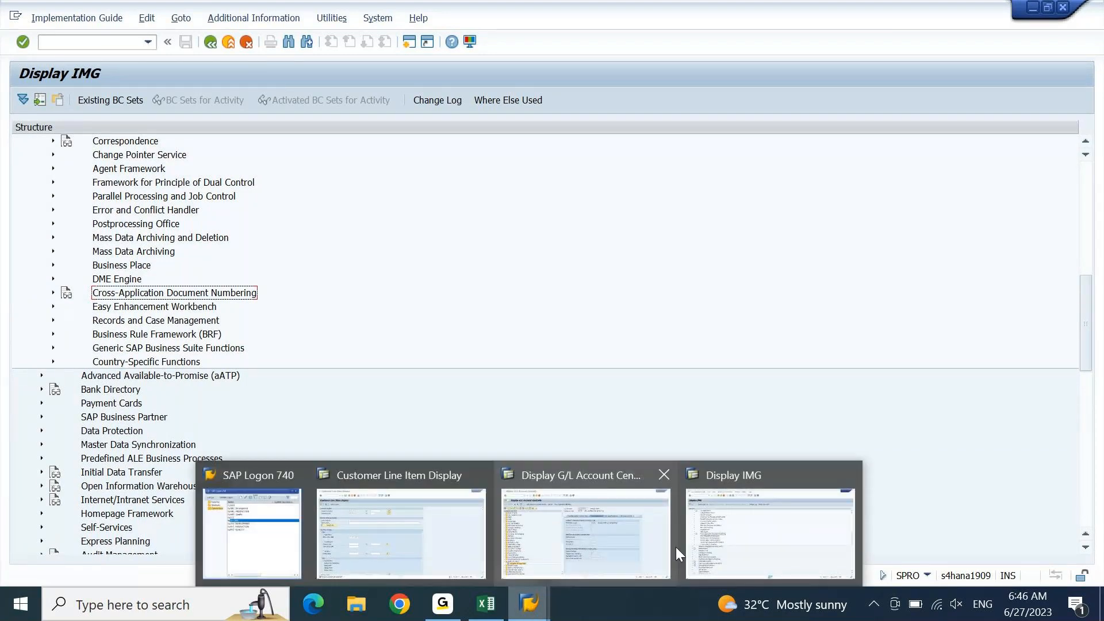
click(673, 546)
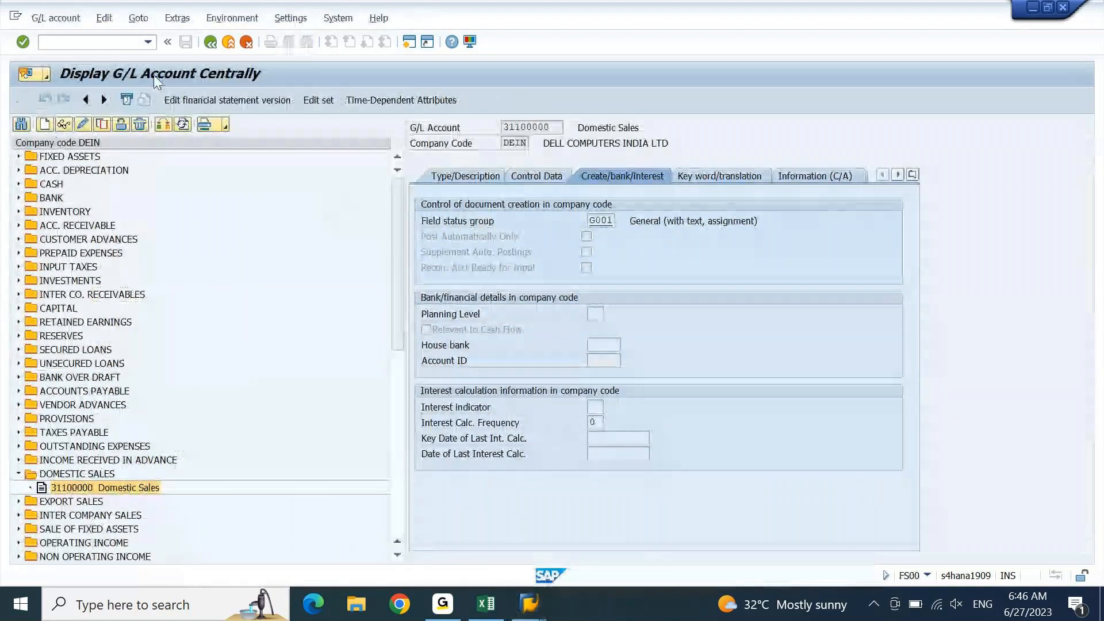
click(122, 46)
text(/nsnro)
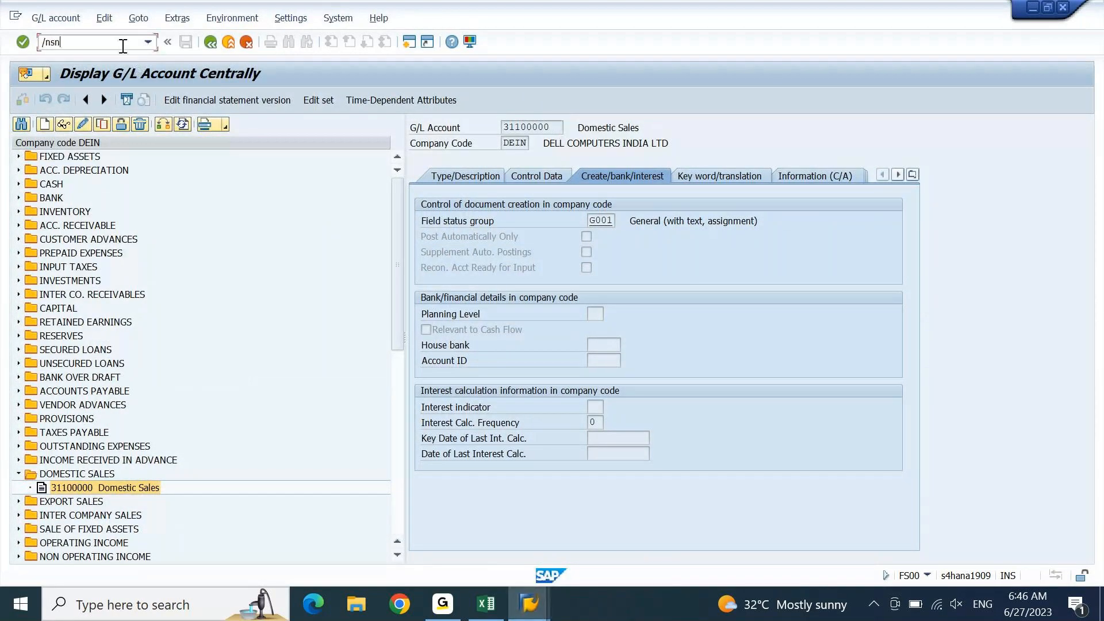
key(Return)
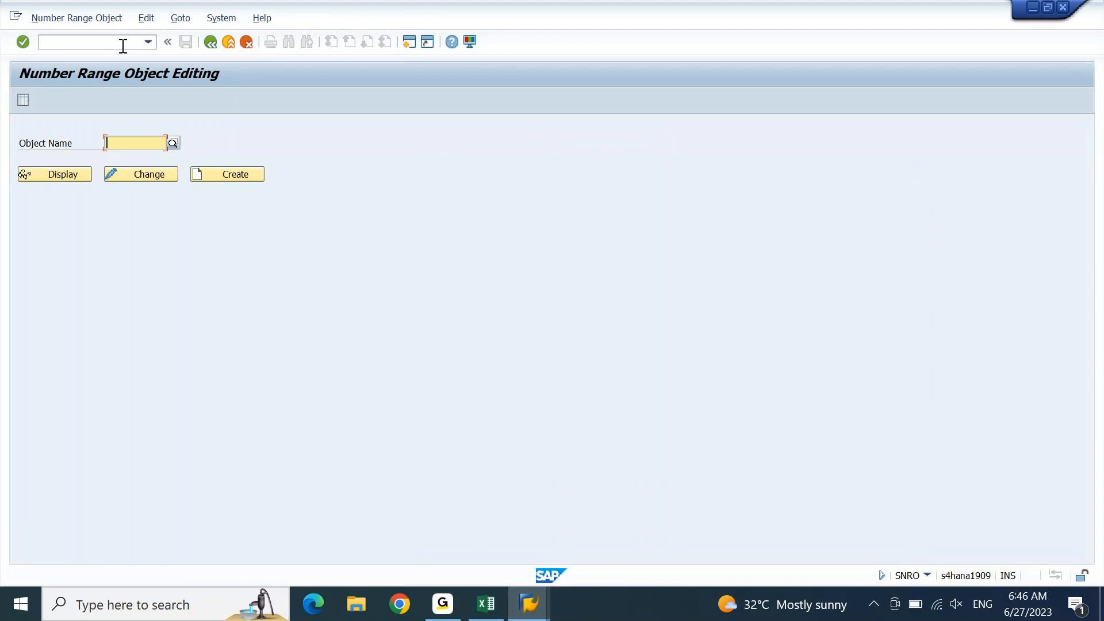
Display the number range object J_1IG_ODN for official documents.
text(j_)
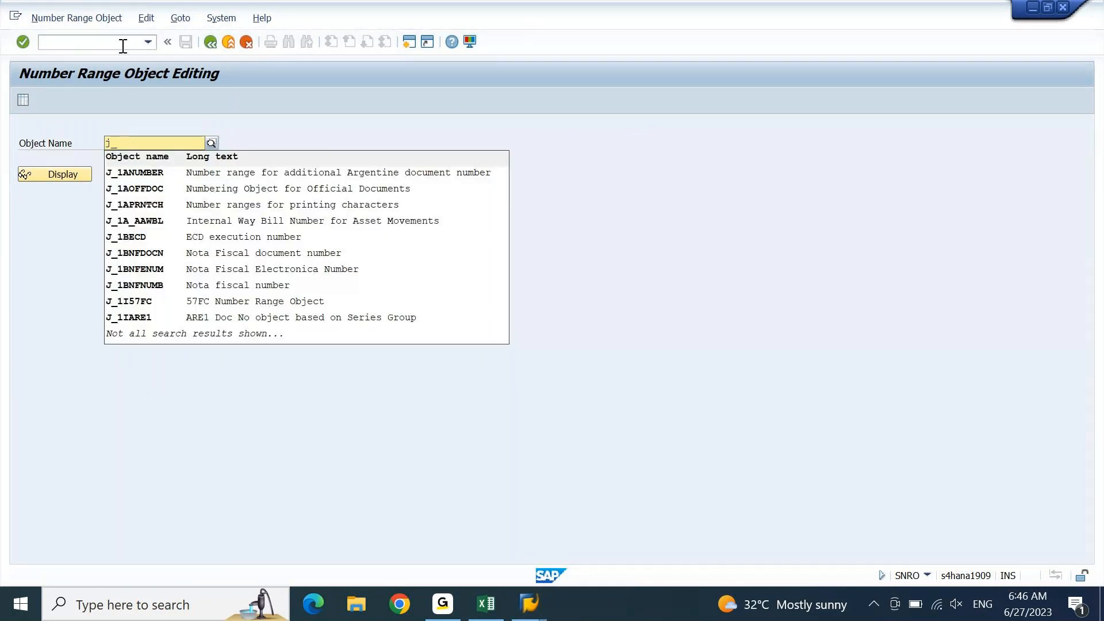
text(1ig)
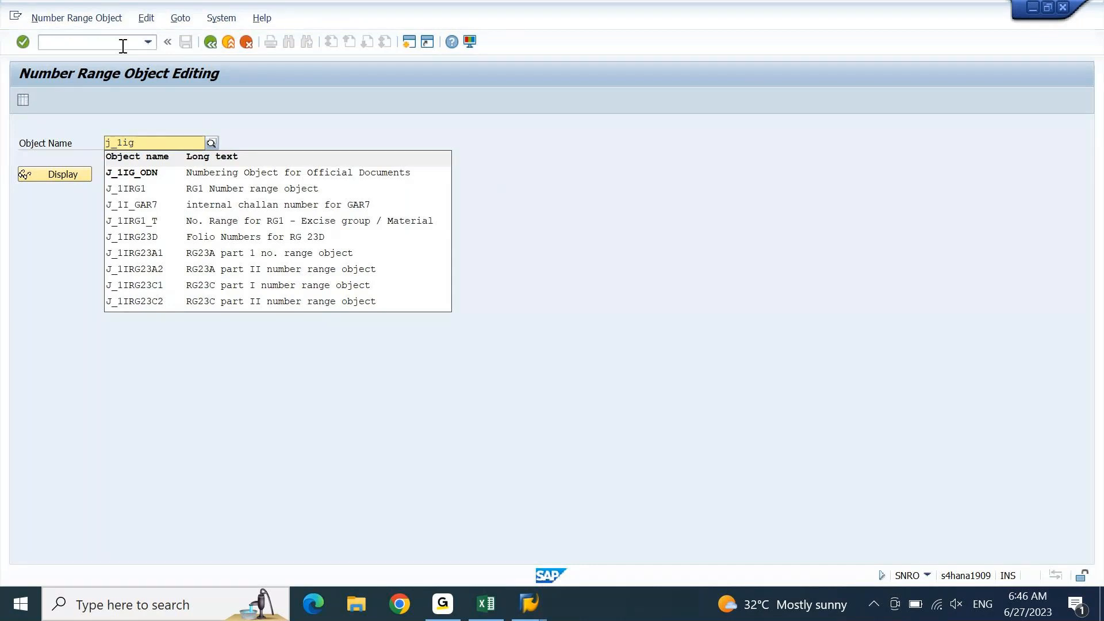
key(Down)
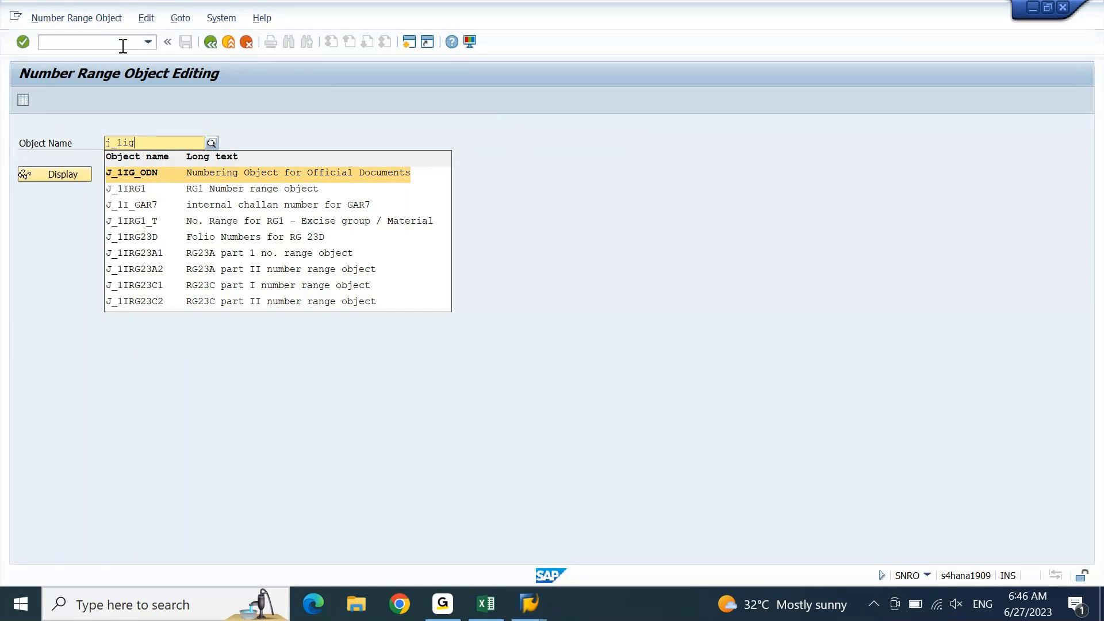
key(Return)
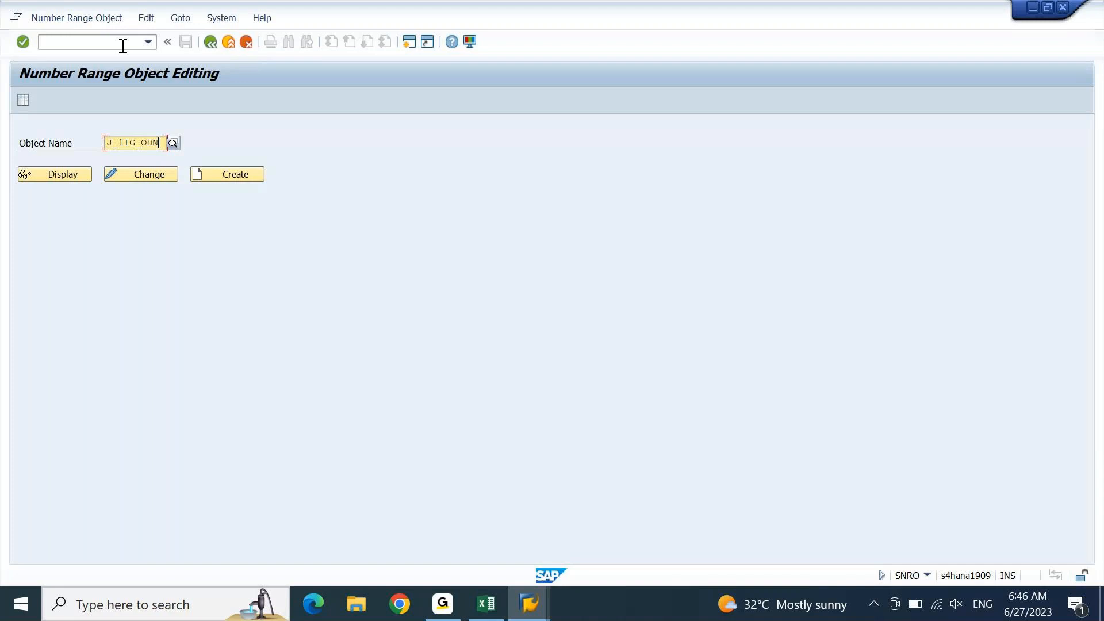
click(41, 174)
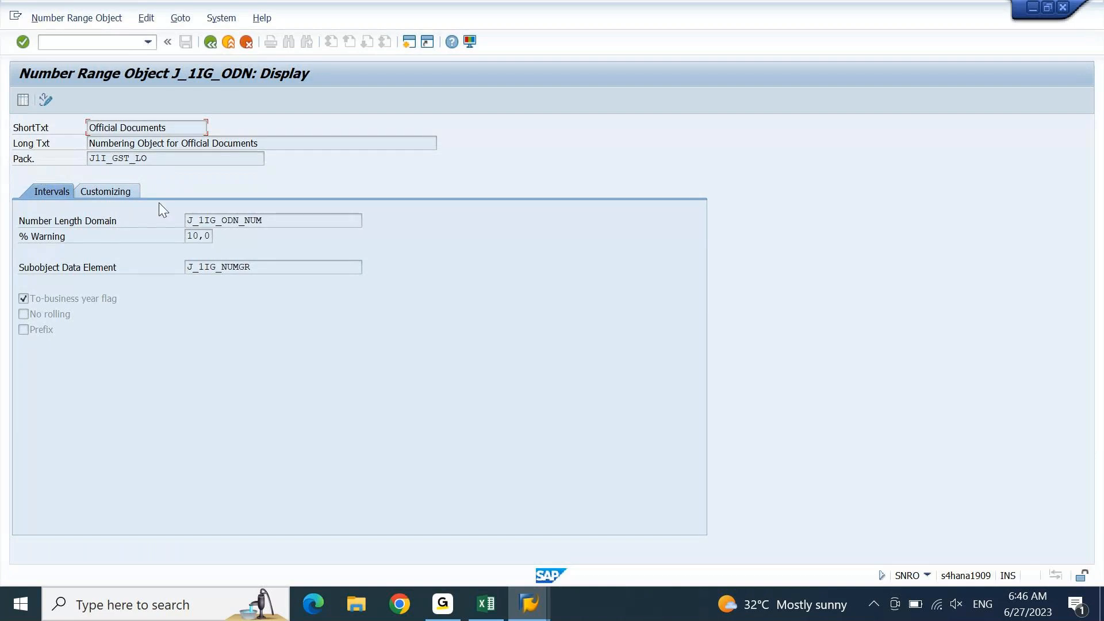
Examine the buffering setting and the interval settings of number range object J_1IG_ODN.
click(111, 191)
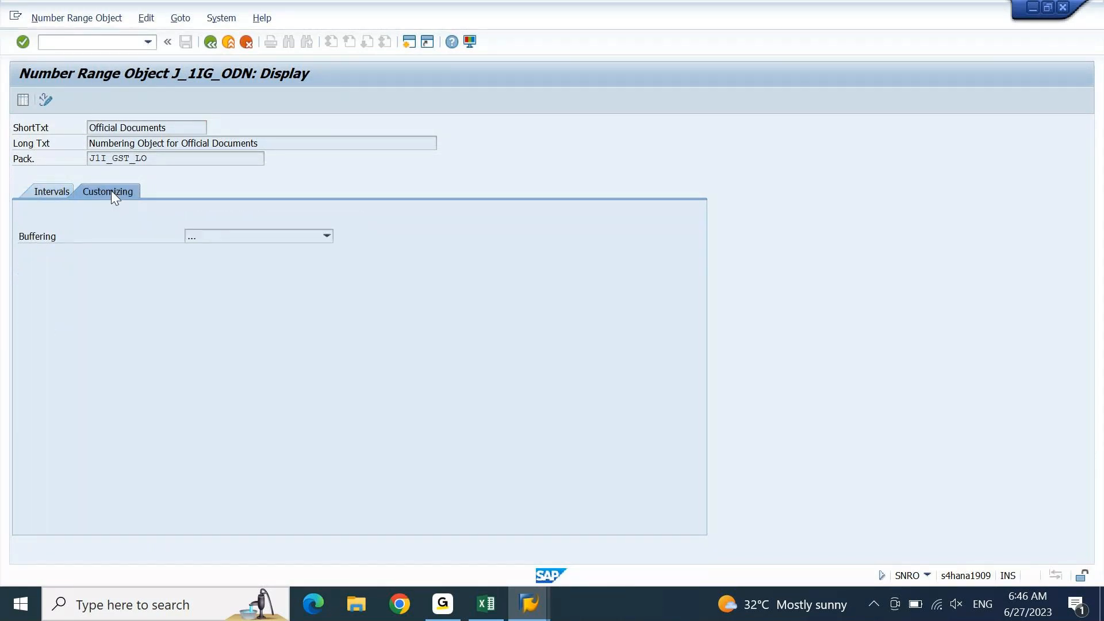
click(328, 236)
click(327, 236)
click(49, 191)
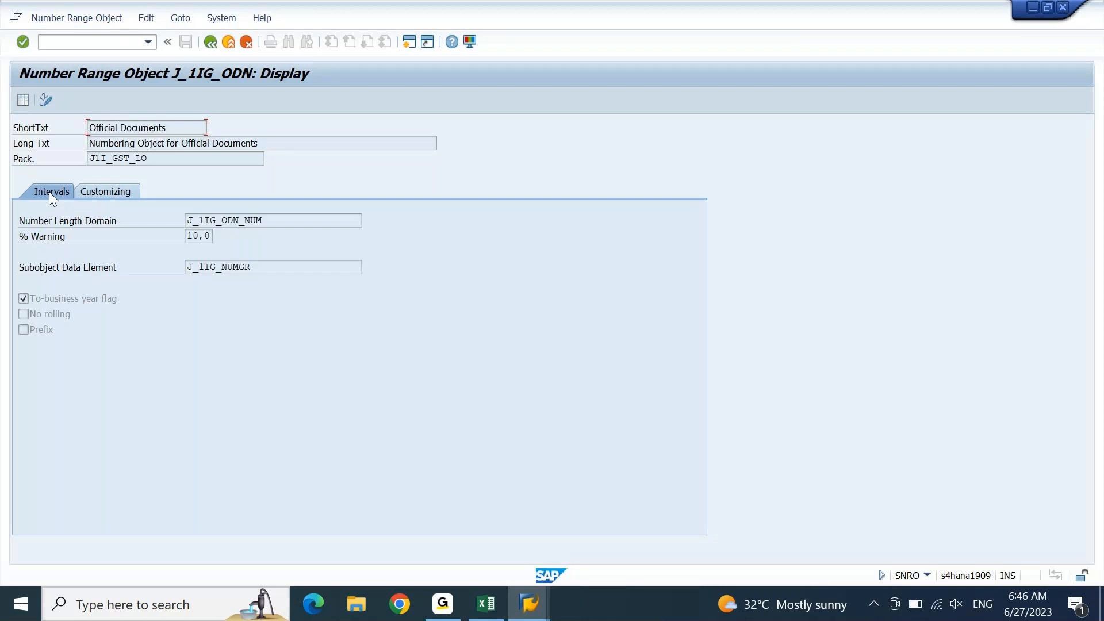
Check the change documents and the available object functions of J_1IG_ODN.
click(45, 101)
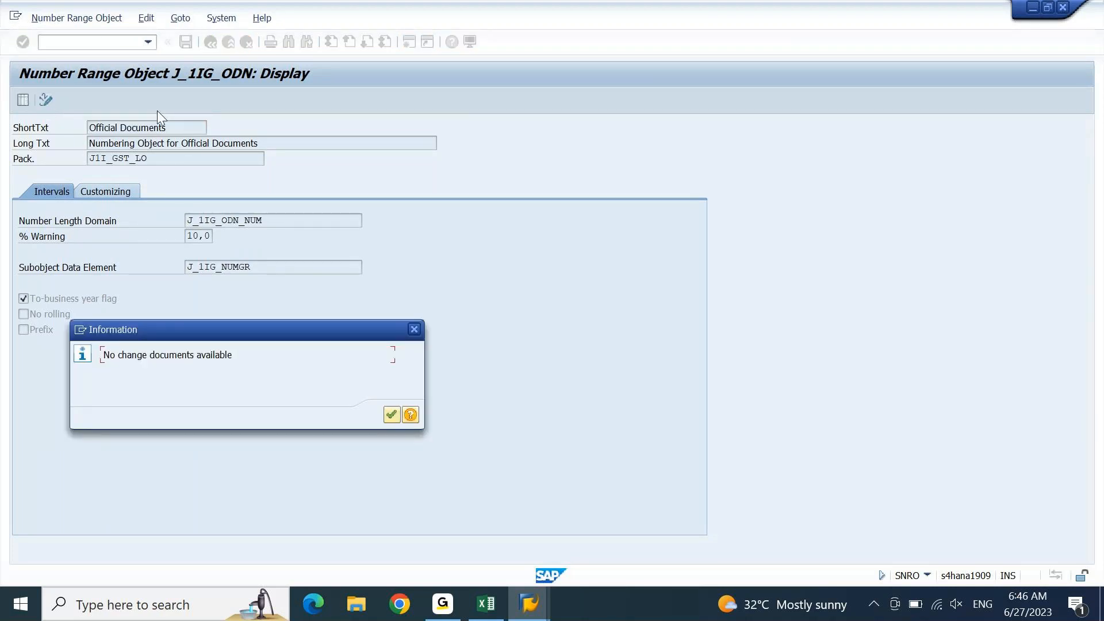
key(Return)
click(109, 18)
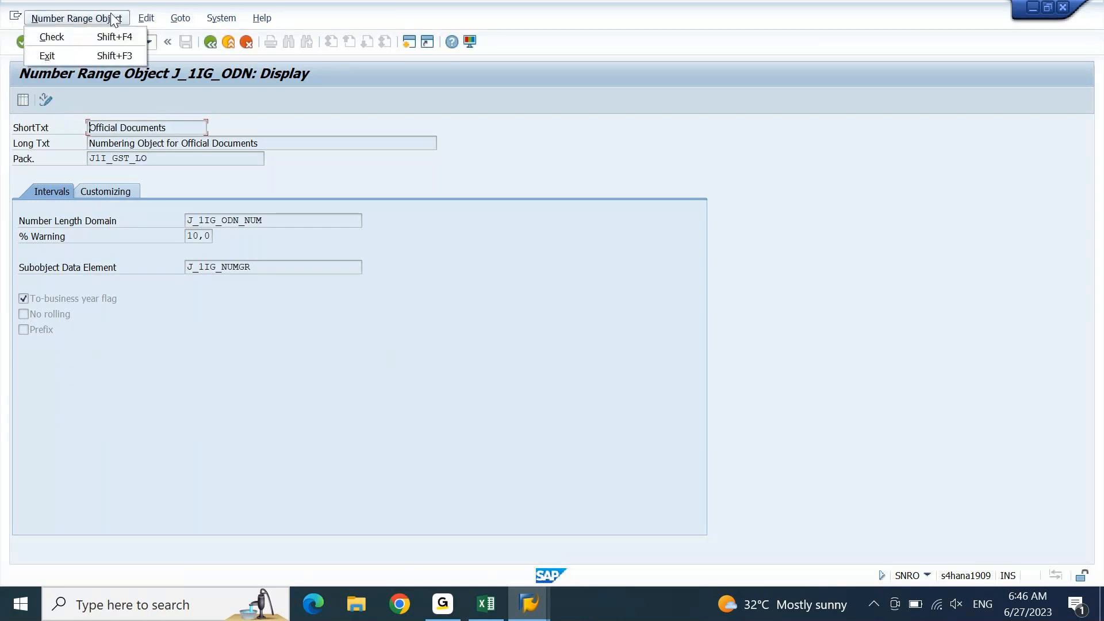
click(232, 96)
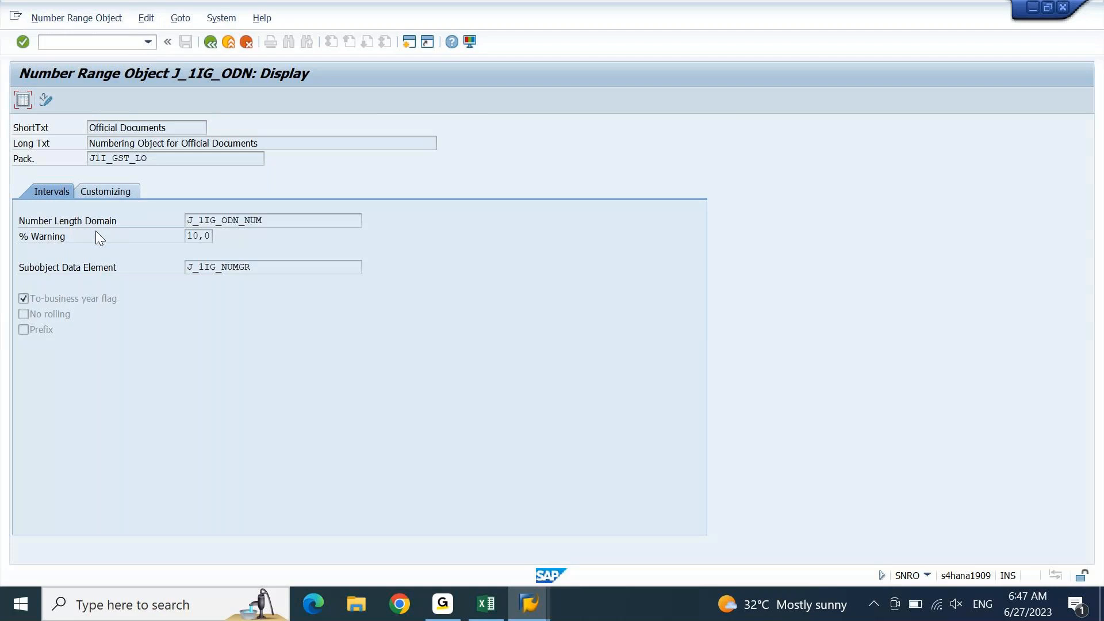
Read the help for the No rolling flag in change mode of J_1IG_ODN and leave without saving.
click(211, 44)
click(141, 174)
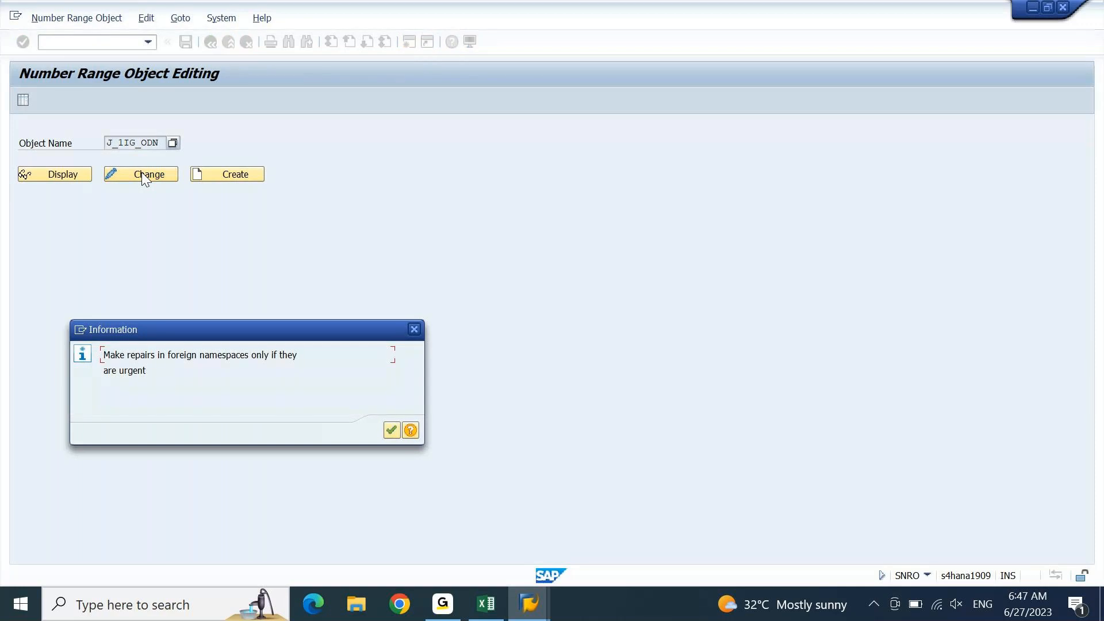
key(Return)
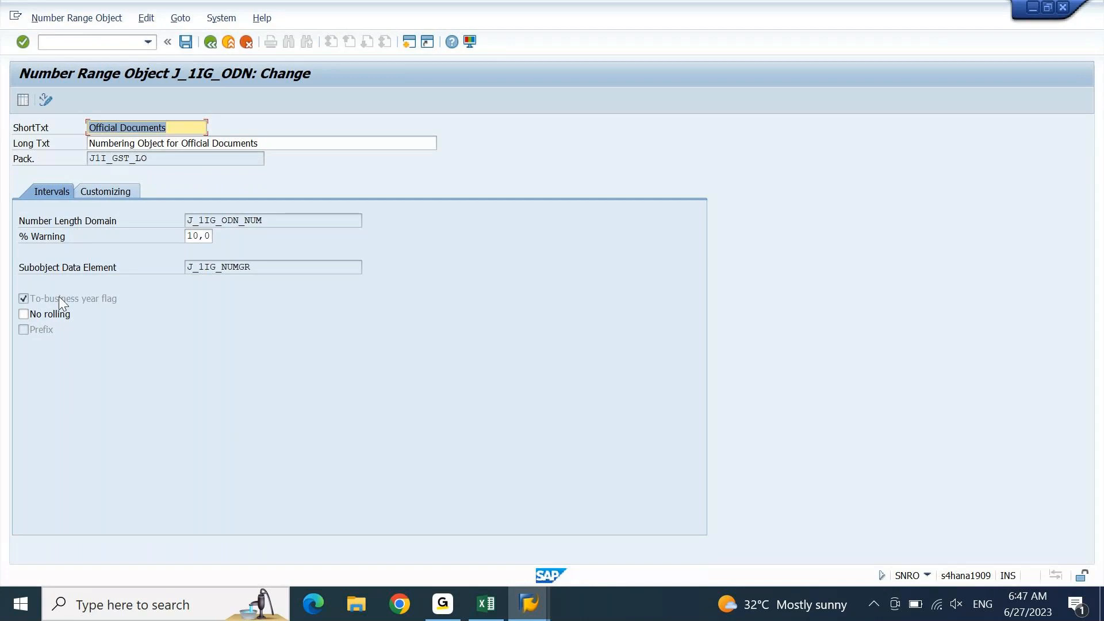
click(36, 320)
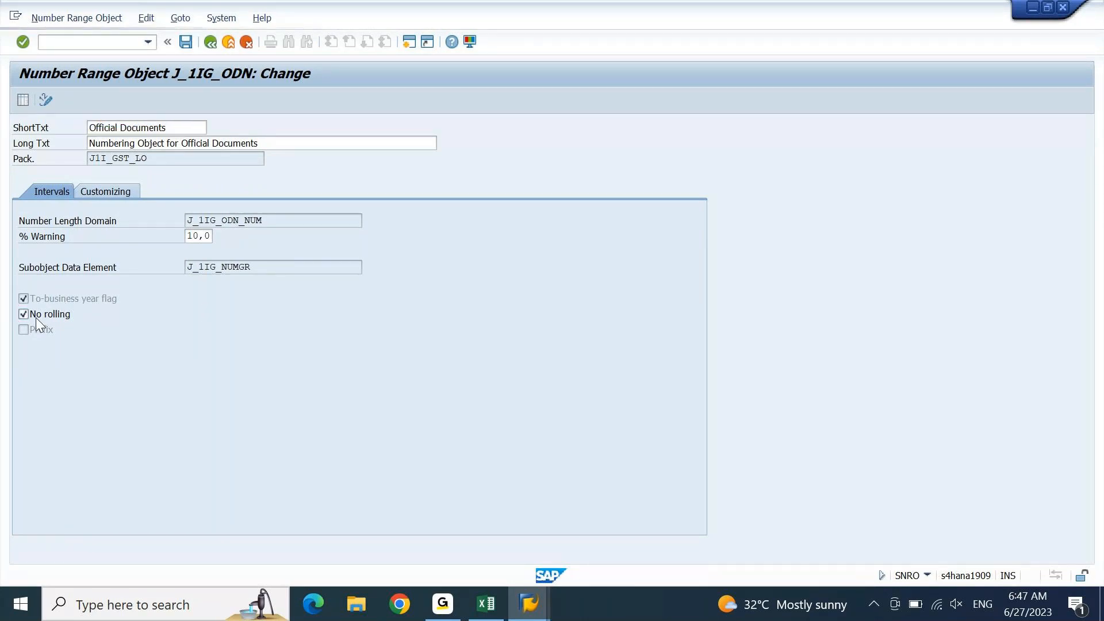
key(F1)
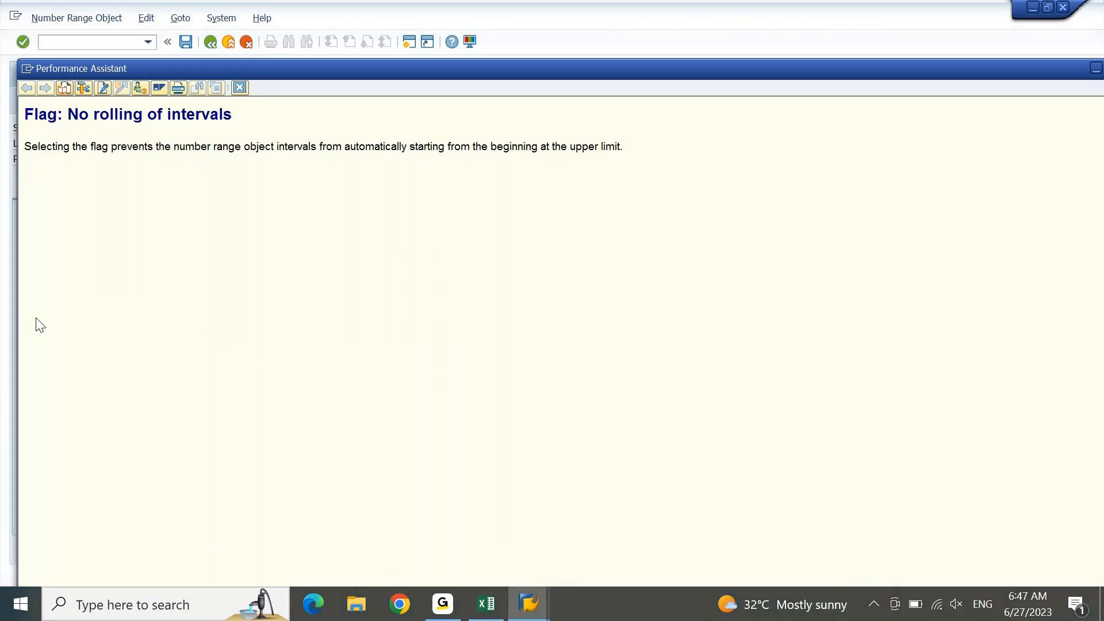
click(241, 88)
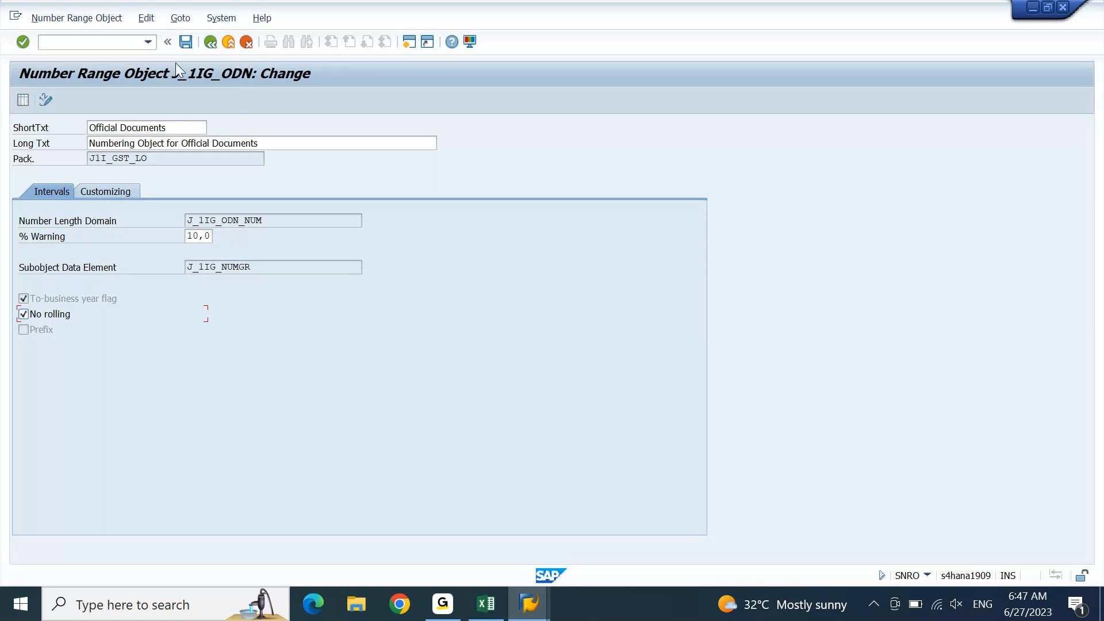
click(209, 40)
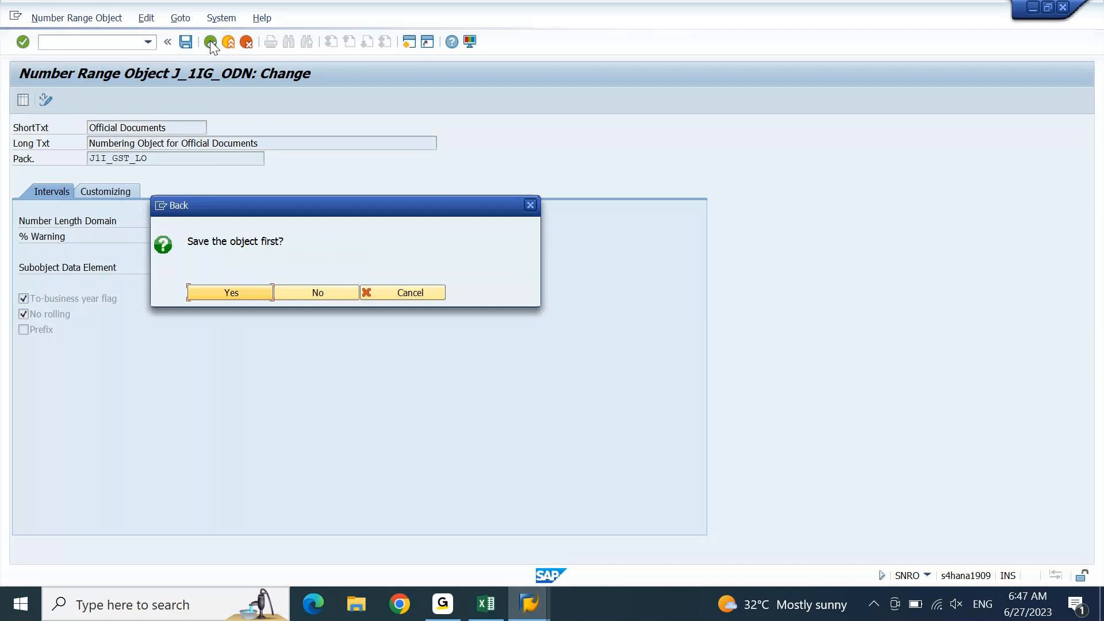
click(302, 293)
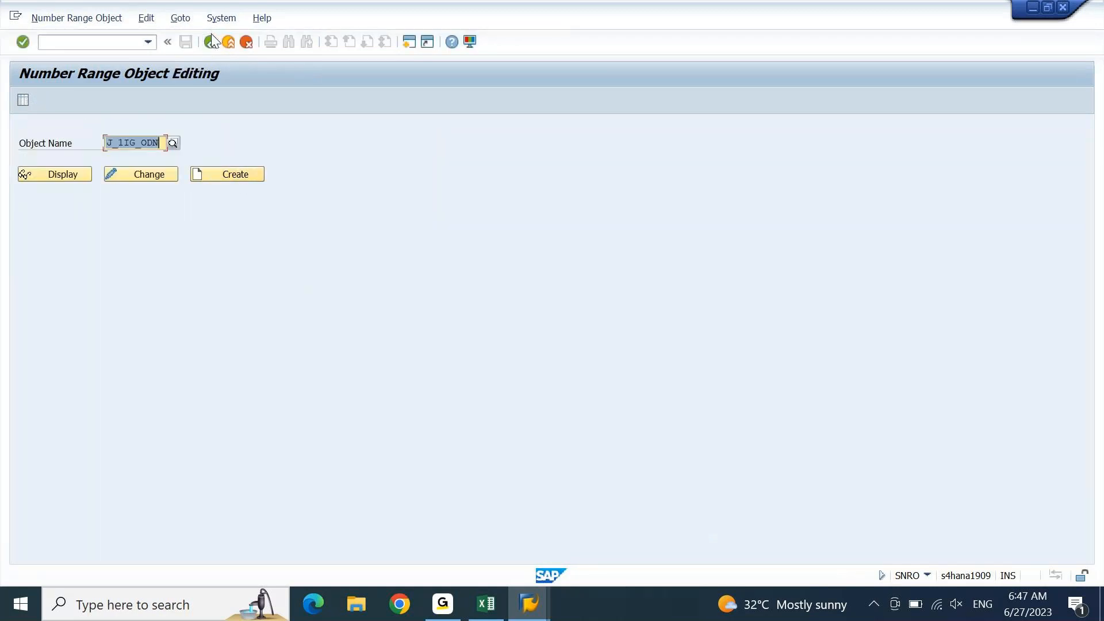
Open a new session and start transaction OBBG to assign countries to calculation procedures.
click(407, 44)
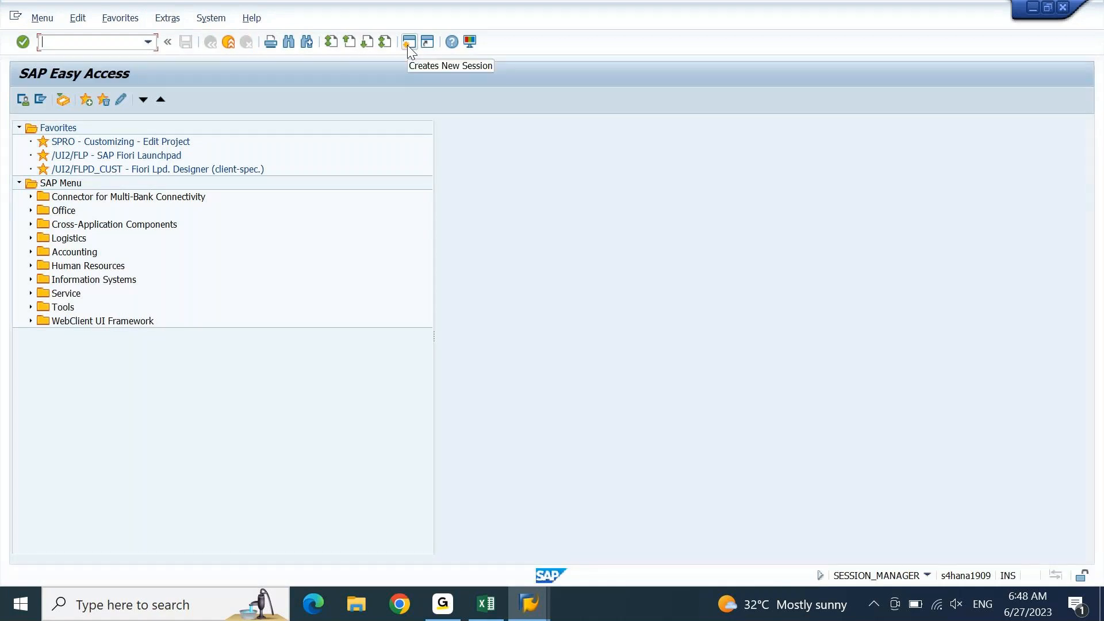
text(obv)
key(BackSpace)
text(bg)
key(Return)
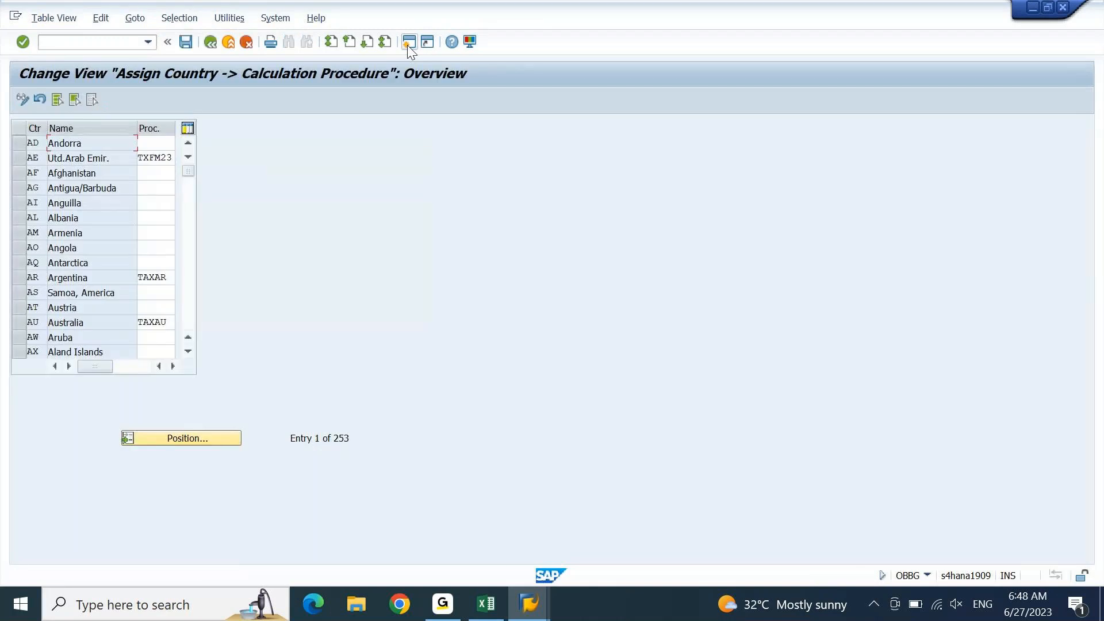
Assign calculation procedure DEIN to India (IN) and save it in the proposed customizing request.
click(212, 438)
text(in)
key(Return)
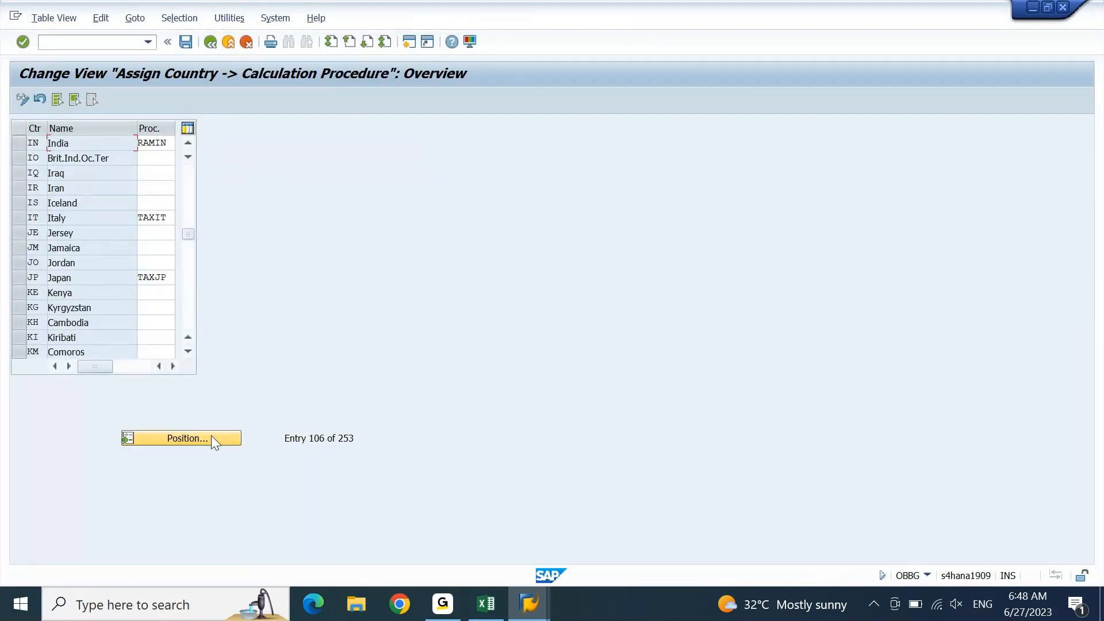
key(Tab)
text(dein)
key(Return)
key(ctrl+s)
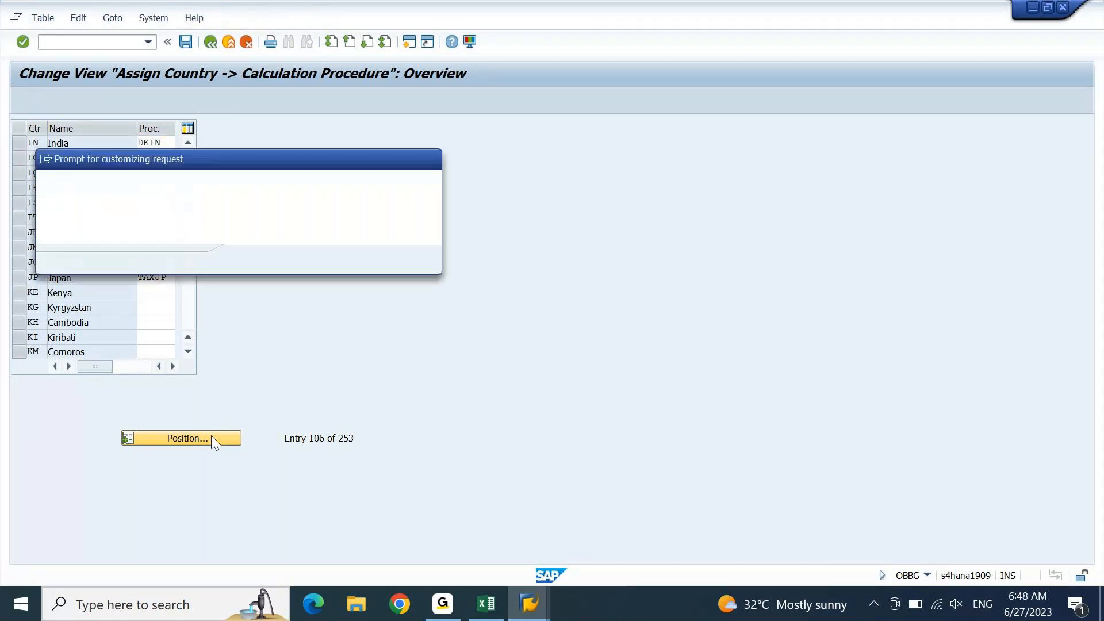
key(Return)
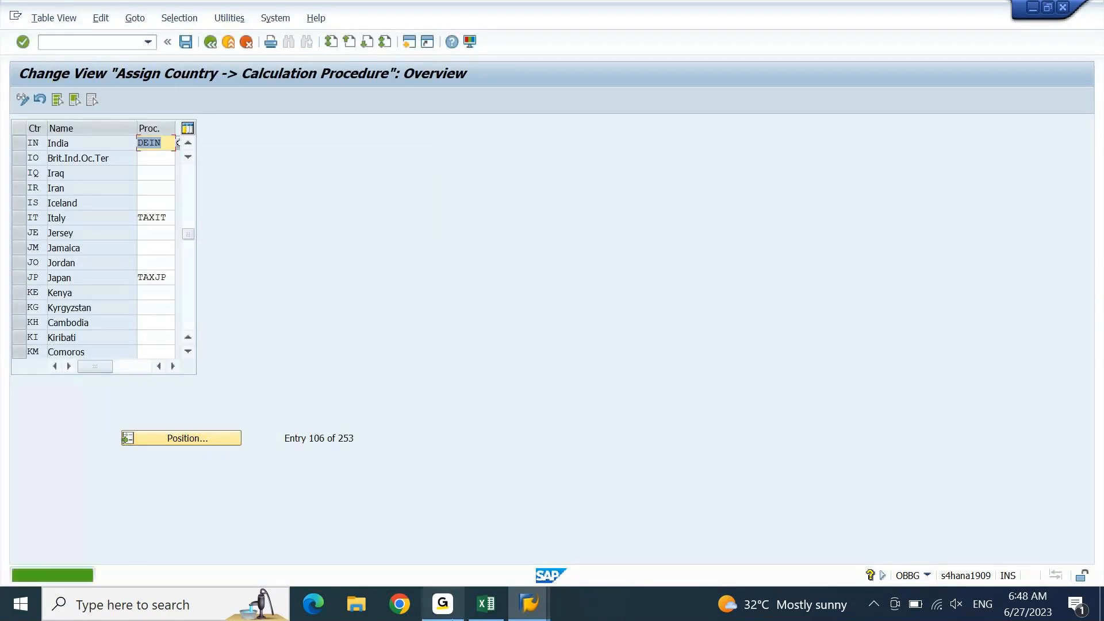
Return to the country assignment session, leave the view and start transaction F-22.
click(528, 603)
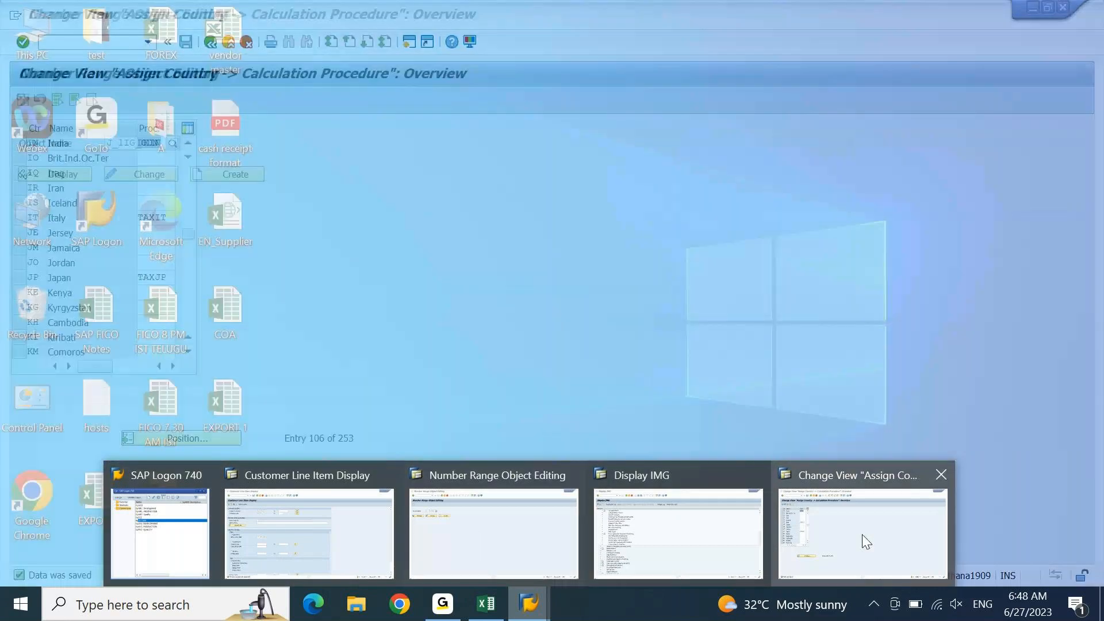
click(860, 535)
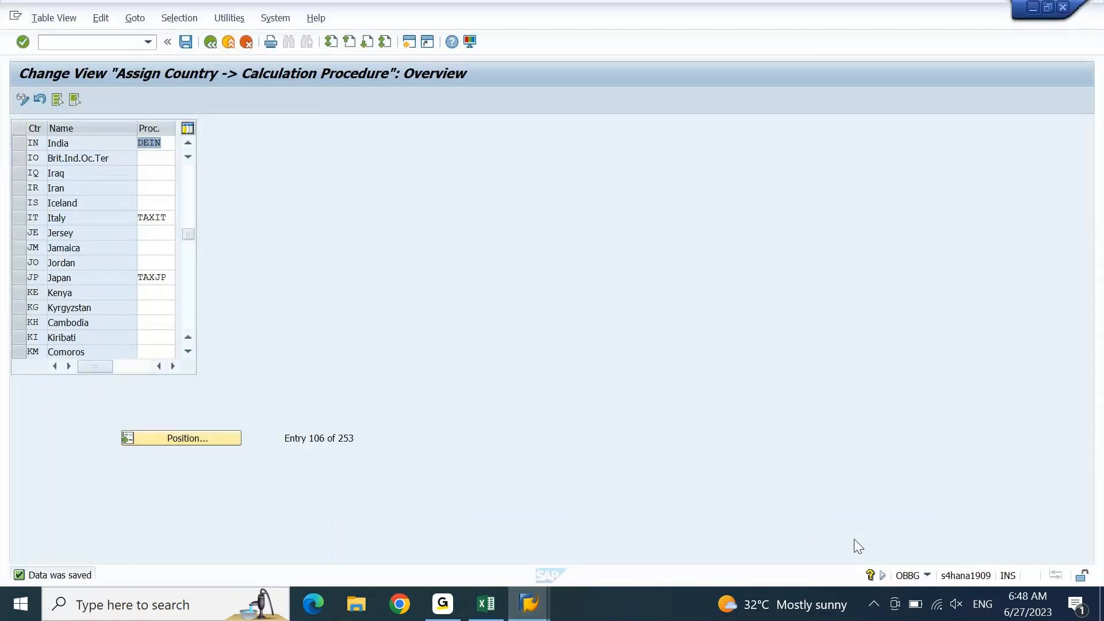
key(F3)
text(f-22)
key(Return)
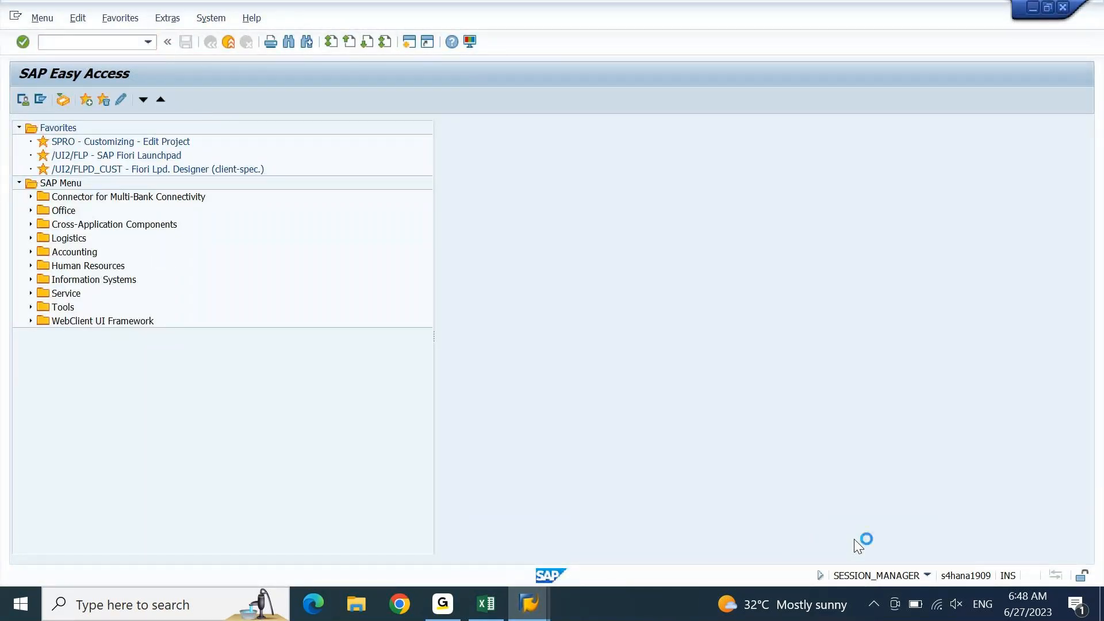
Fill in the F-22 invoice header with document date 04.06.2023 and sale 01 as both reference and document header text.
key(Down)
key(Return)
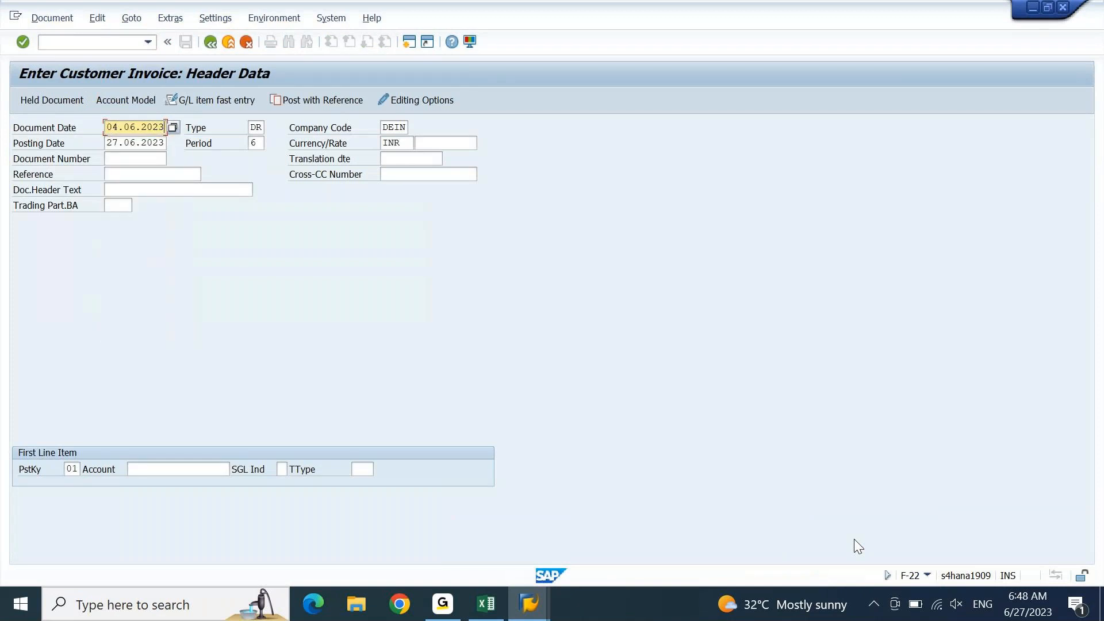
key(Tab)
key(Tab)
key(Tab)
key(Tab)
key(Tab)
key(Tab)
key(Tab)
key(Tab)
key(Tab)
key(Tab)
key(Tab)
key(shift+Tab)
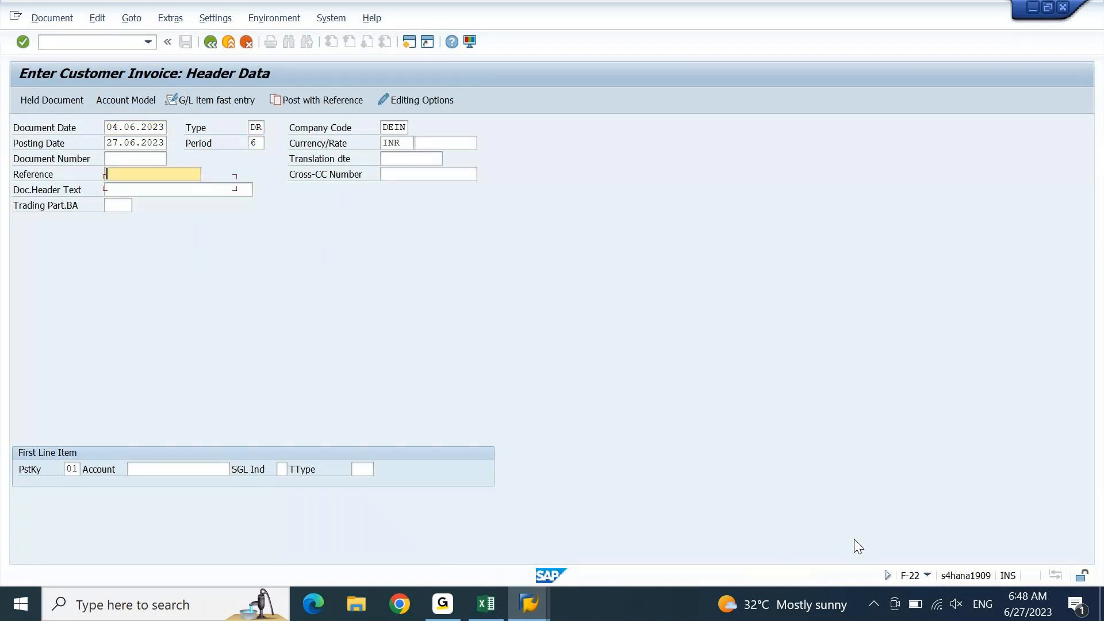
text(sale 01)
key(Tab)
key(Down)
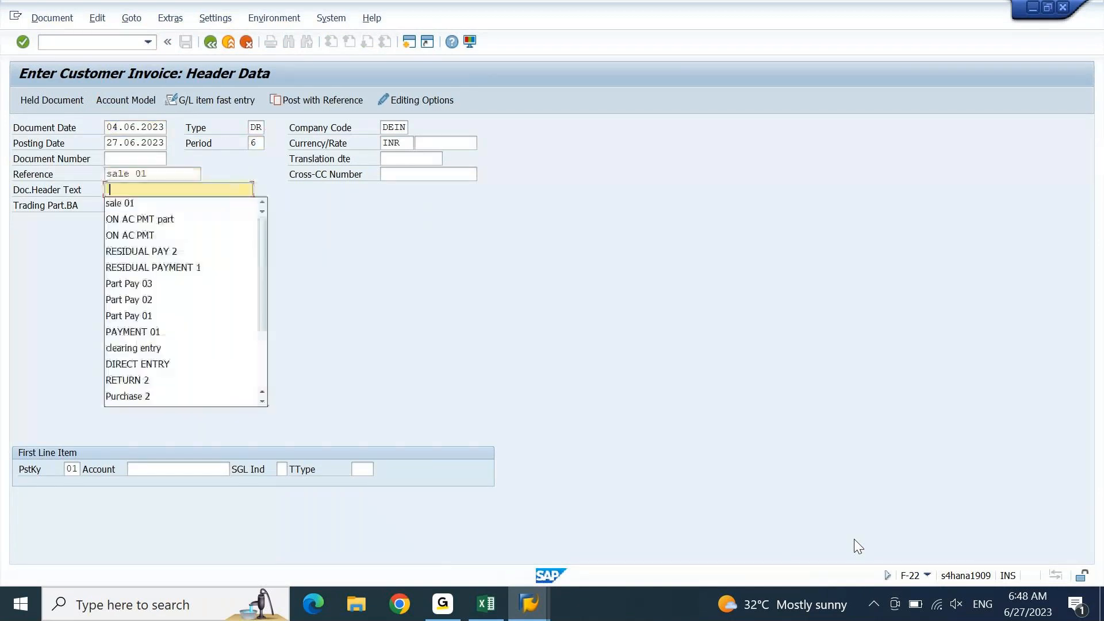
key(Down)
key(Return)
key(Tab)
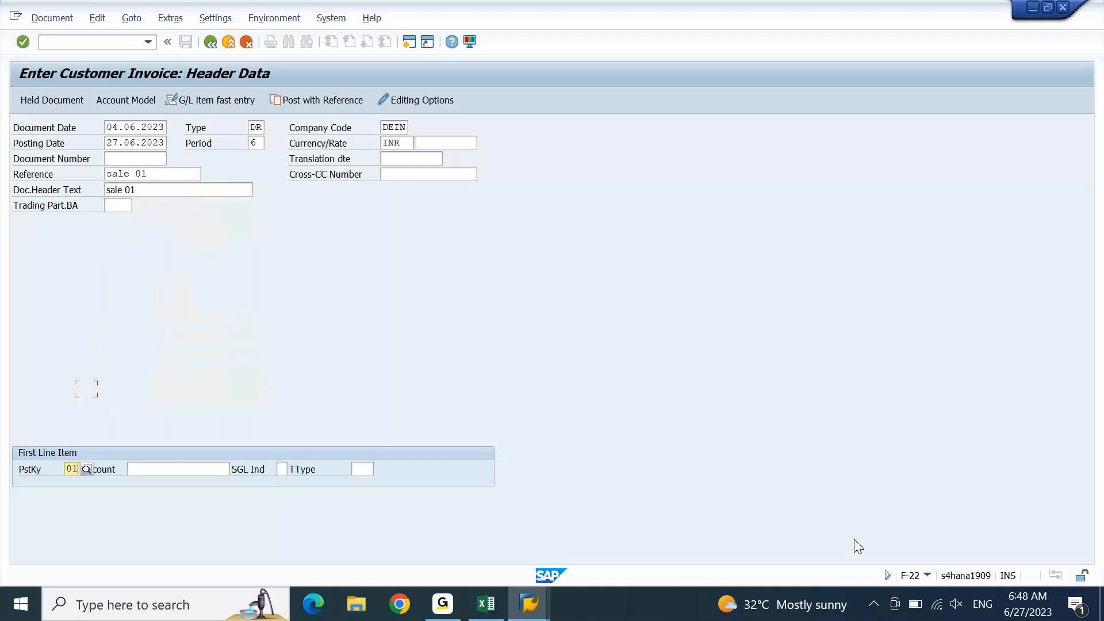
Enter D-MART as the customer account for posting key 01 and set the item amount to 10000 INR.
key(Tab)
key(Down)
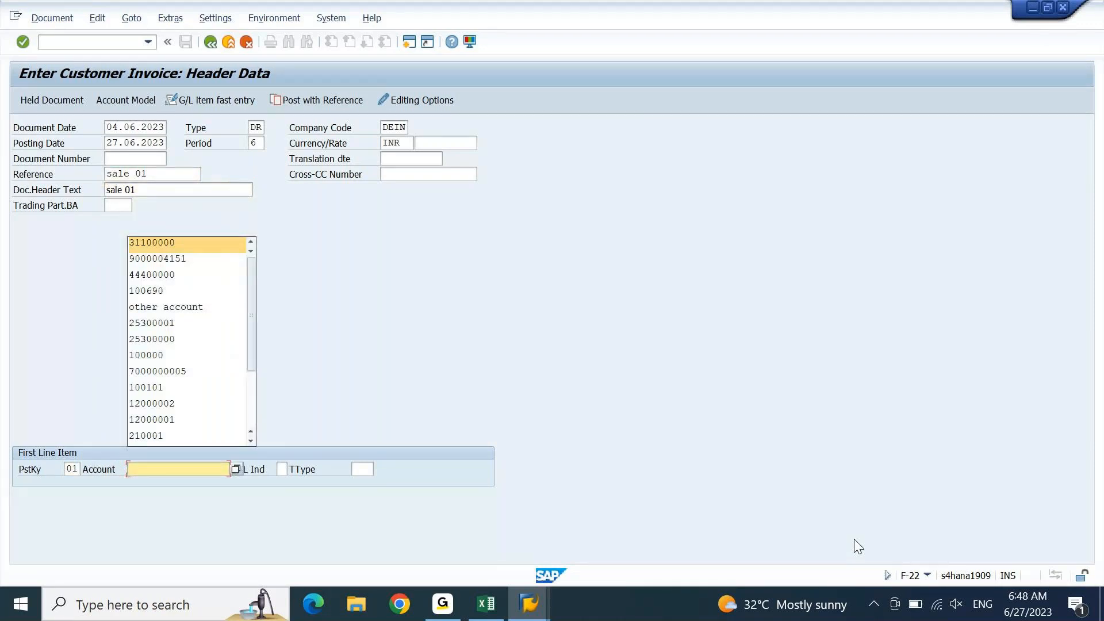
key(Down)
key(Return)
key(Return)
key(Down)
key(Return)
Enter inv 01 as the text of the D-MART customer item.
key(Tab)
key(Tab)
key(Tab)
key(Tab)
key(Tab)
key(Tab)
key(Tab)
key(Tab)
key(Tab)
key(Tab)
key(Tab)
key(Tab)
key(Tab)
key(Tab)
key(Tab)
key(Down)
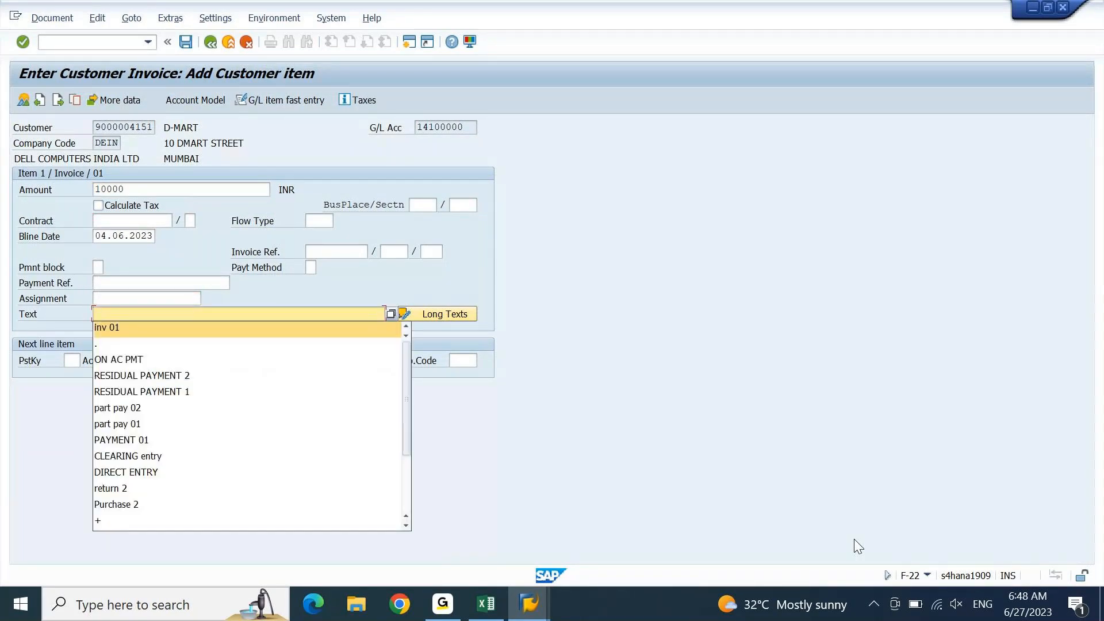
key(Return)
Add a next line item with posting key 50 for the Domestic Sales G/L account, accepting the due date warning.
key(Tab)
key(Tab)
key(Down)
key(Down)
key(Return)
key(Tab)
key(Down)
key(Down)
key(Return)
key(Return)
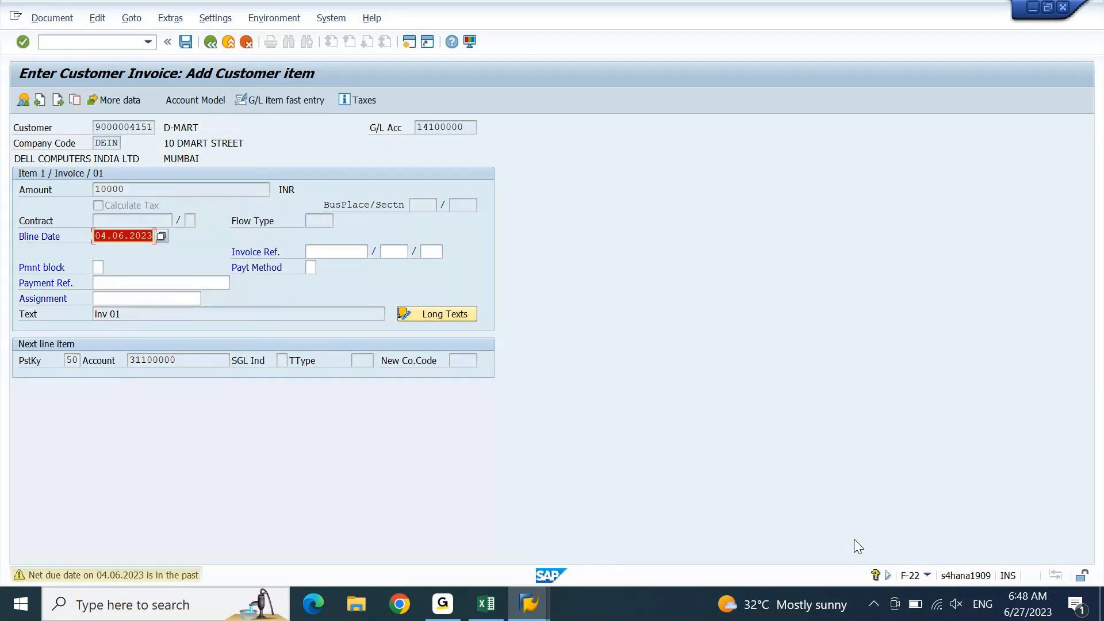
key(Return)
Fill in the Domestic Sales item with amount 10000, profit center DEIN01 and text inv 01.
key(Down)
key(Down)
key(Return)
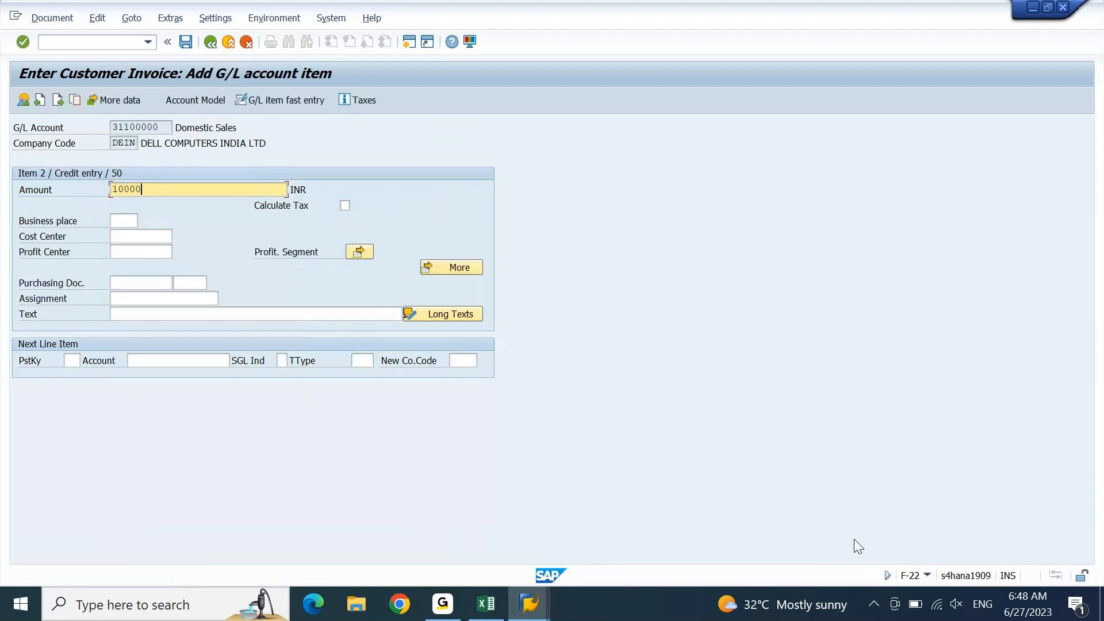
key(Down)
key(Down)
key(Down)
key(space)
key(Down)
key(Return)
key(Down)
key(Down)
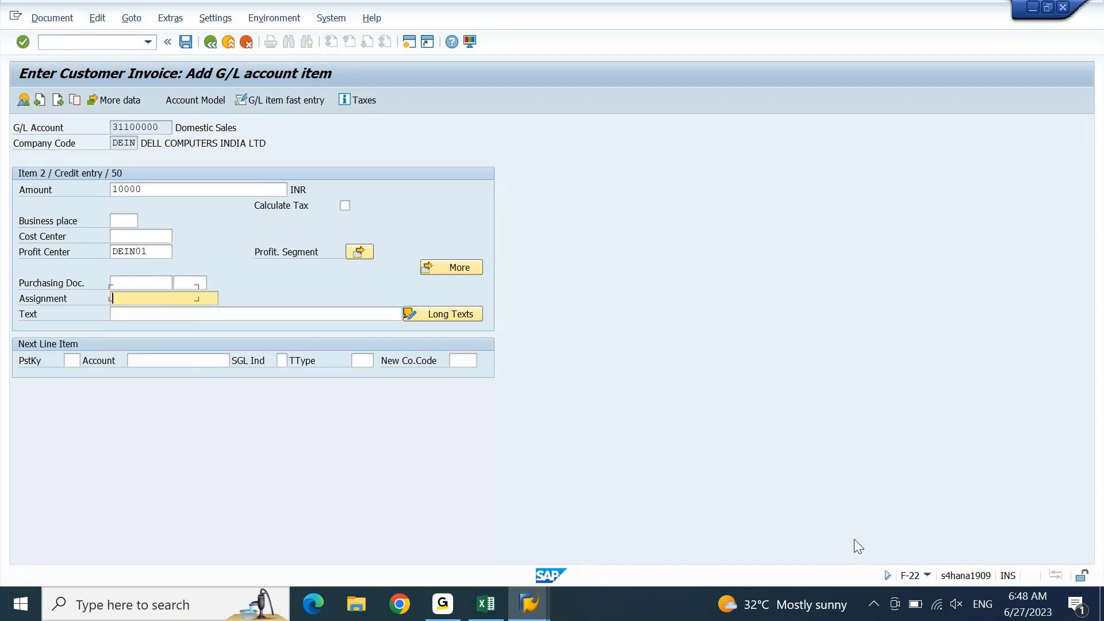
key(Down)
text(inv 01)
key(Return)
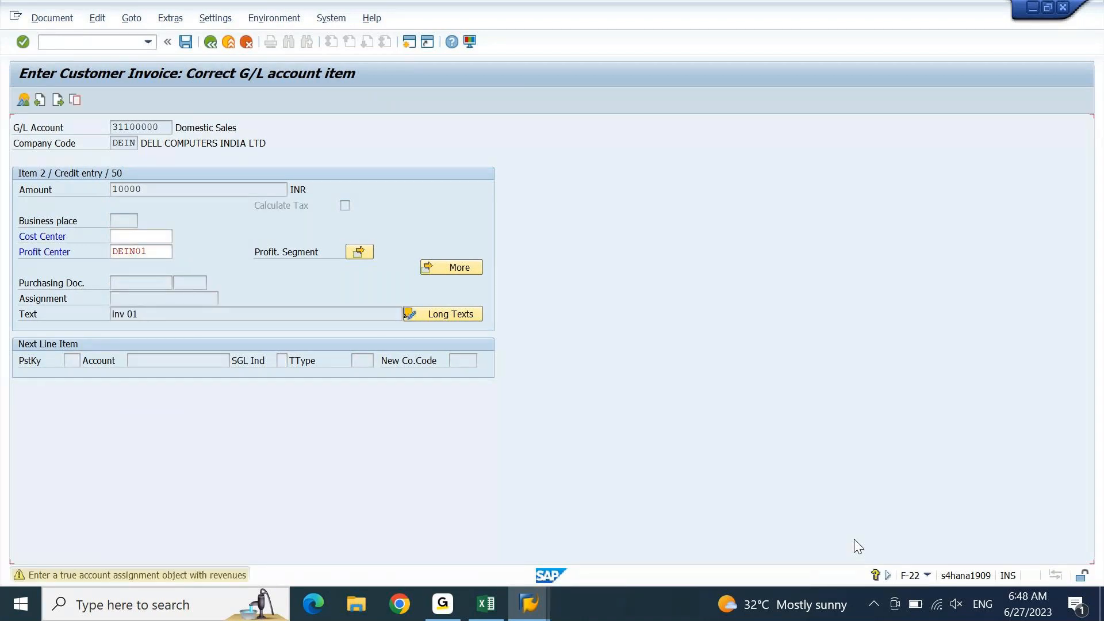
key(Return)
Simulate the general ledger view of the invoice, inspect the document splitting in Expert Mode and return to the document.
click(41, 17)
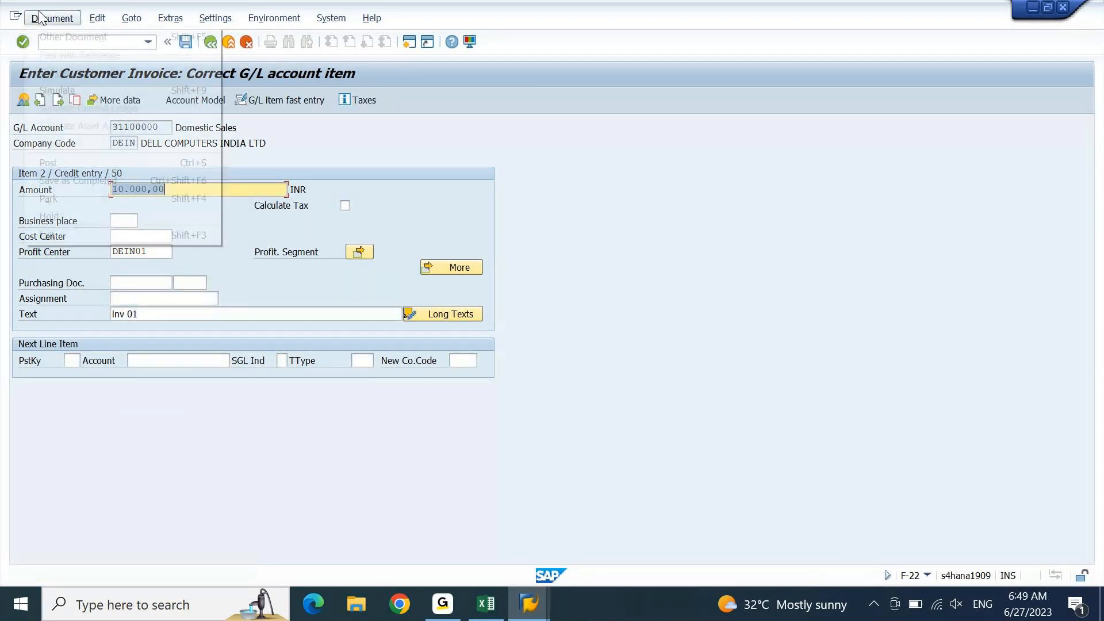
click(61, 82)
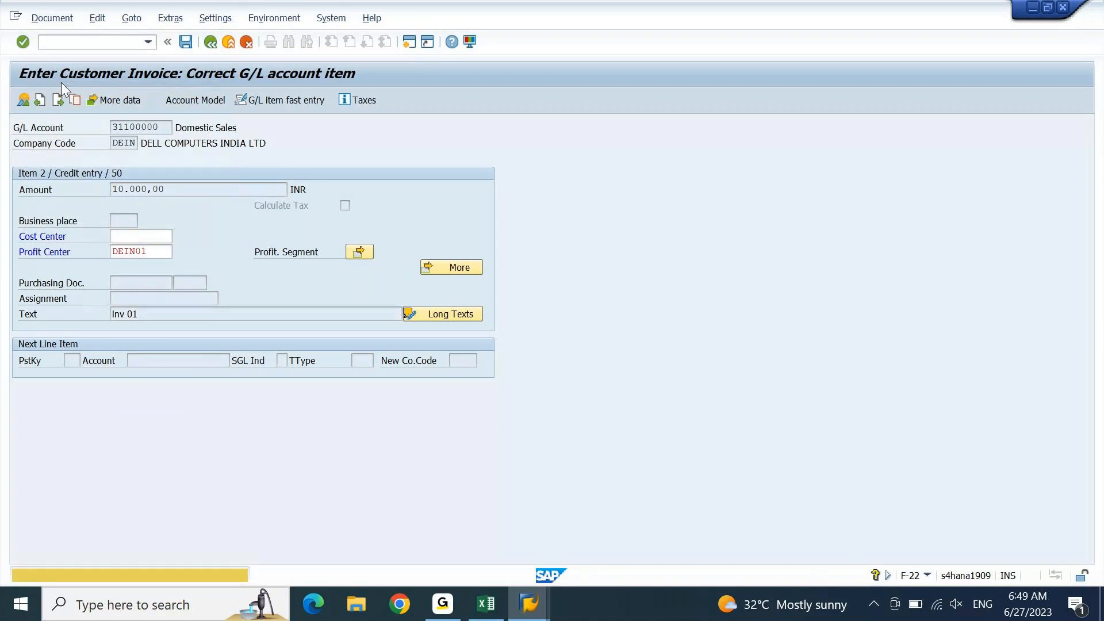
key(Return)
click(55, 22)
click(67, 108)
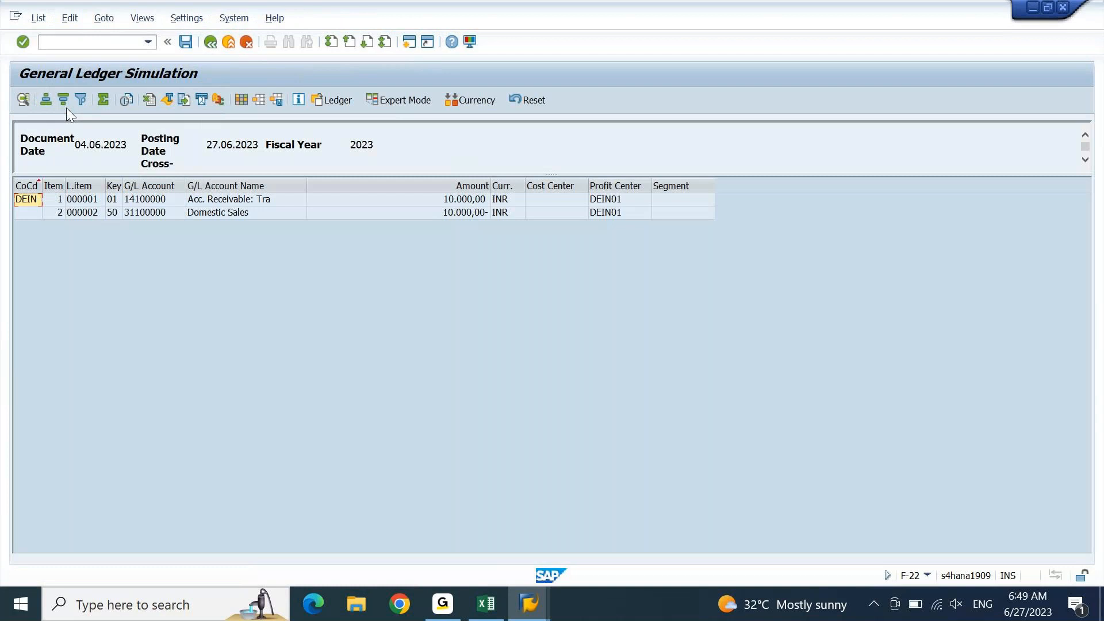
click(401, 99)
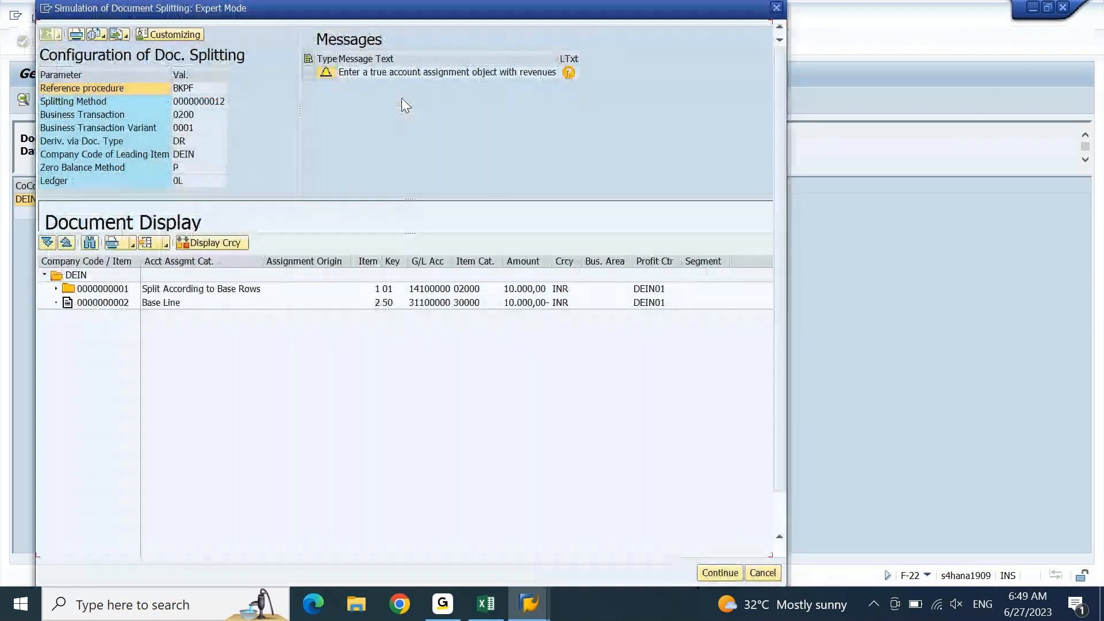
click(778, 8)
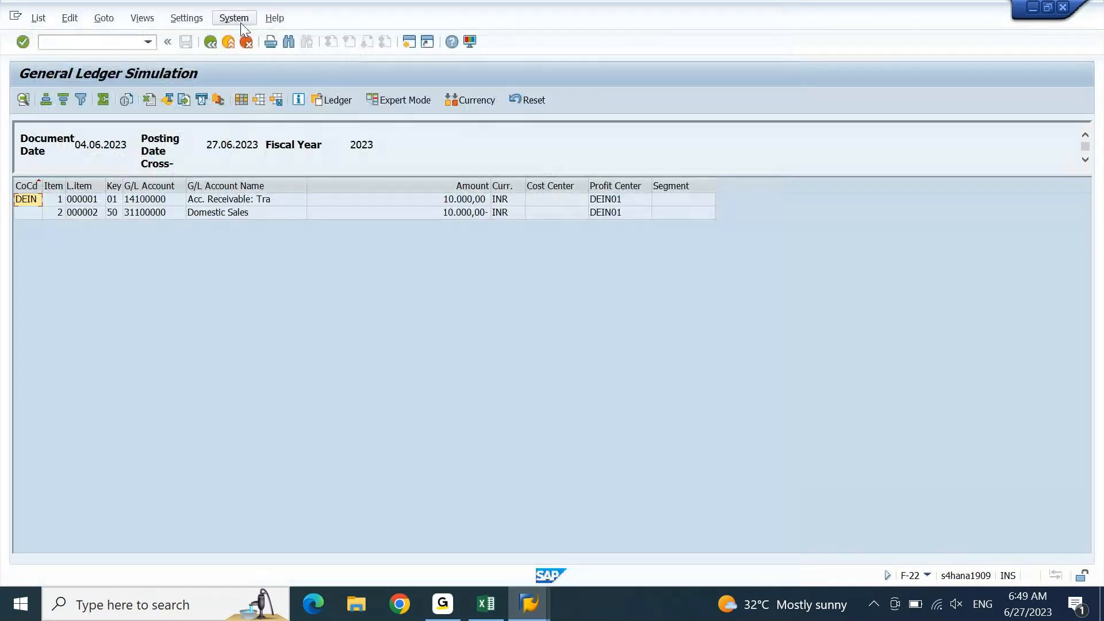
click(216, 44)
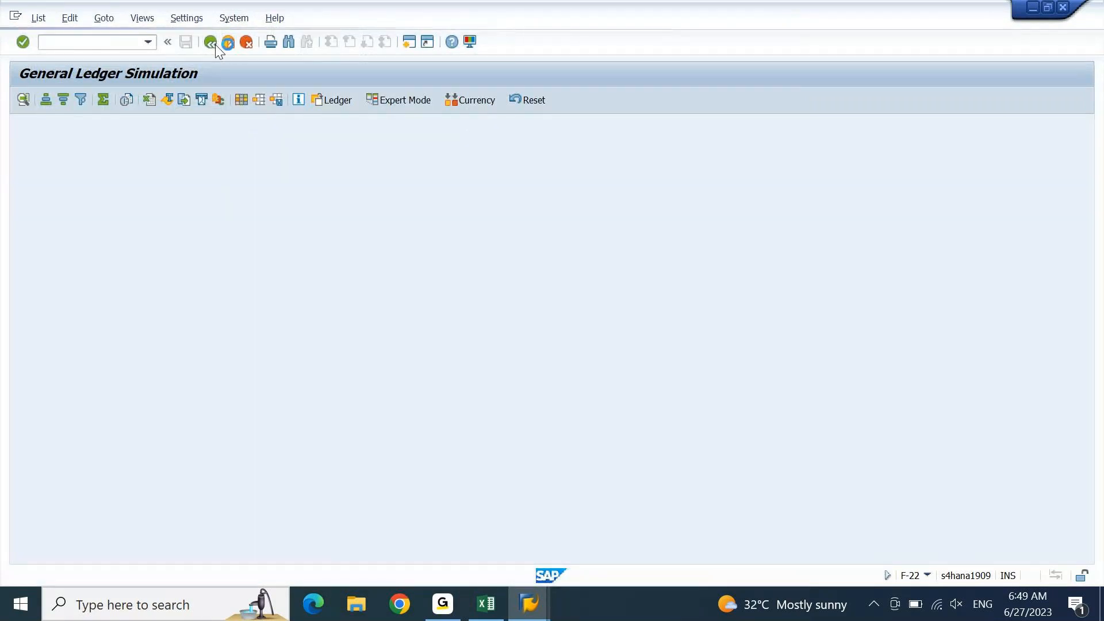
Simulate the customer invoice and try to post it, accepting the account assignment warning.
click(55, 18)
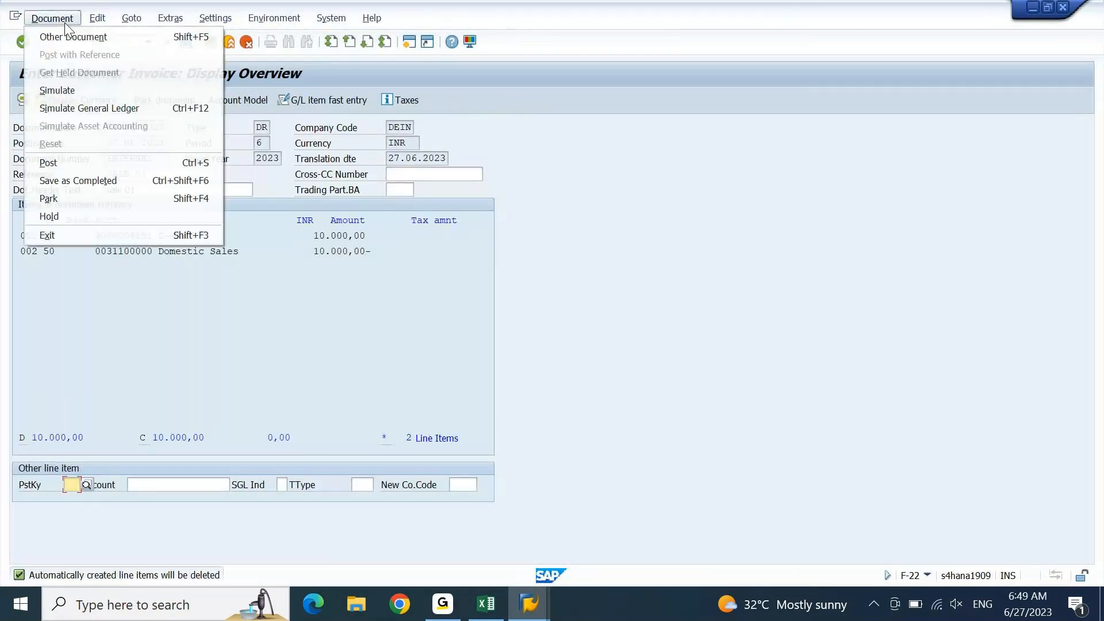
click(53, 86)
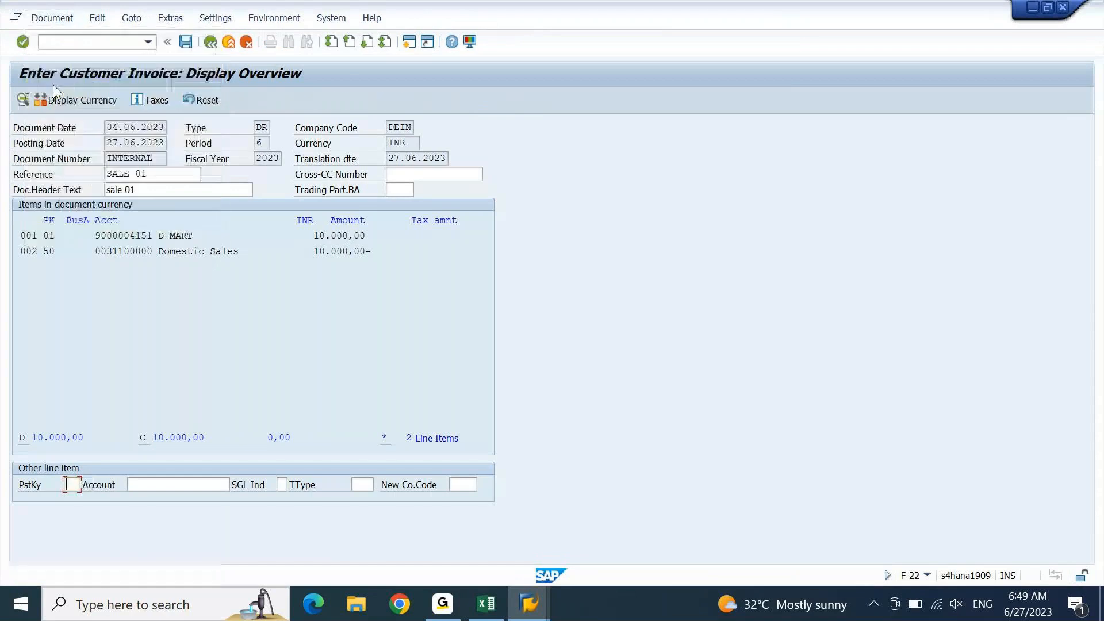
click(185, 45)
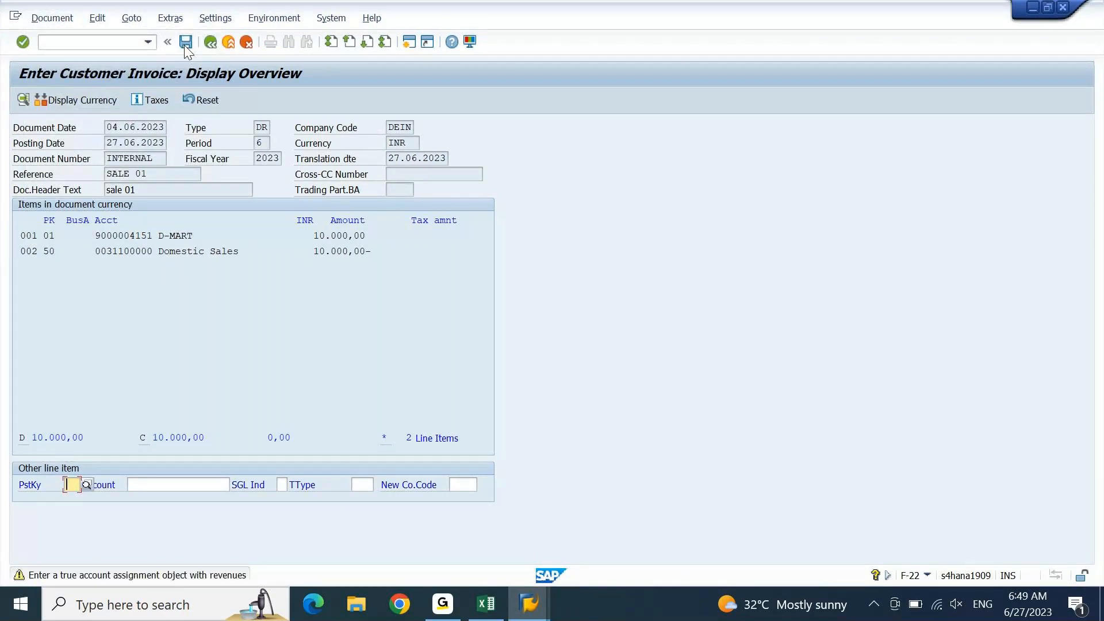
click(186, 43)
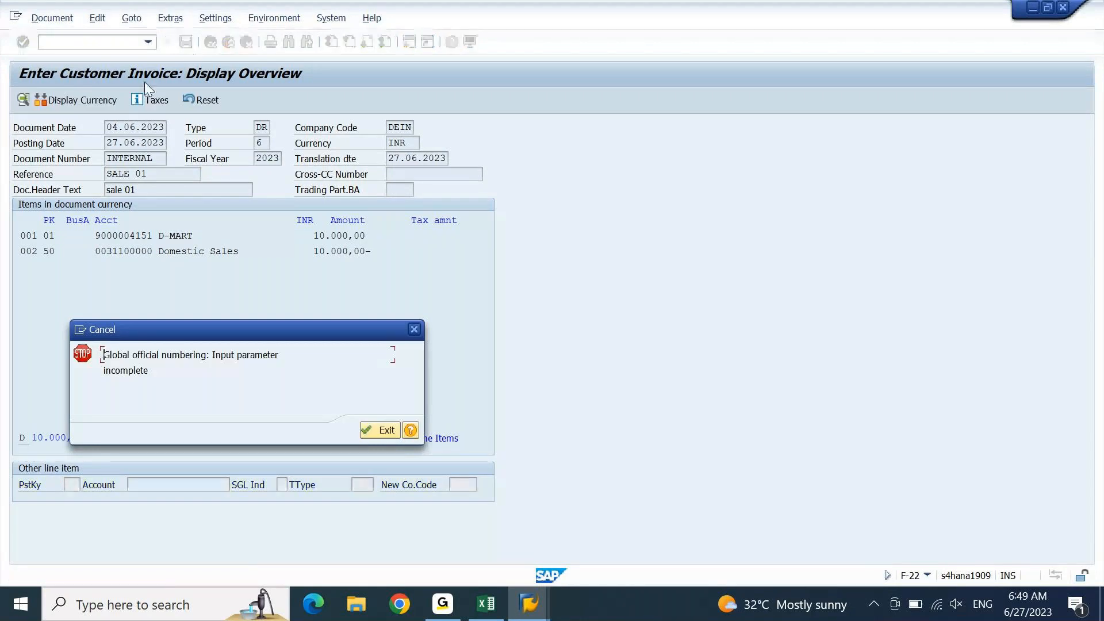
Read the detailed help for the global official numbering error and close it.
drag(184, 331, 239, 167)
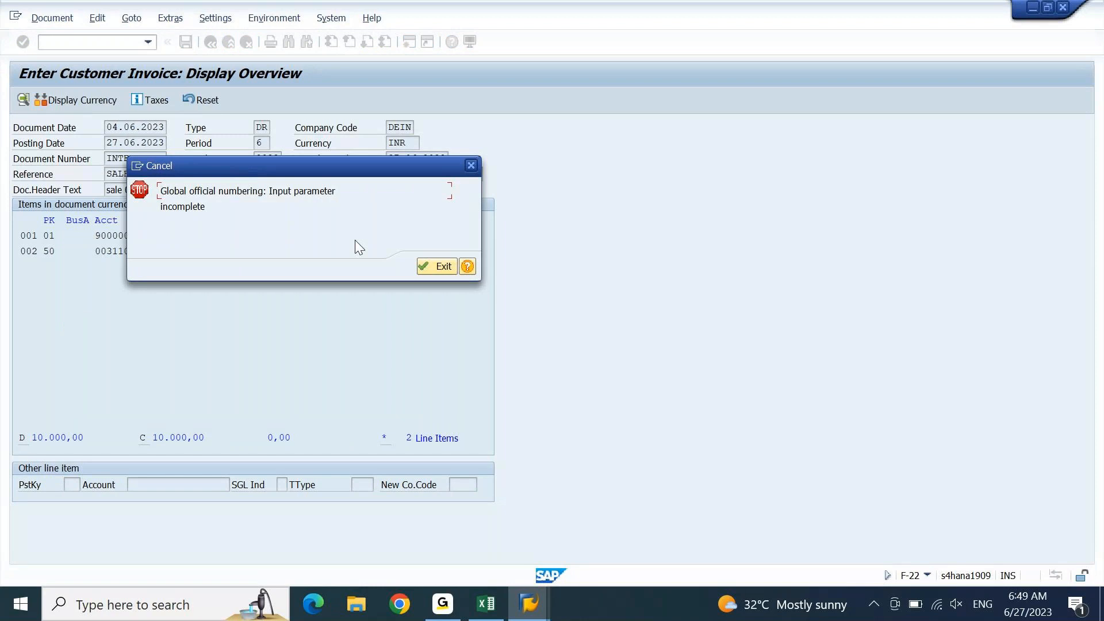
click(464, 266)
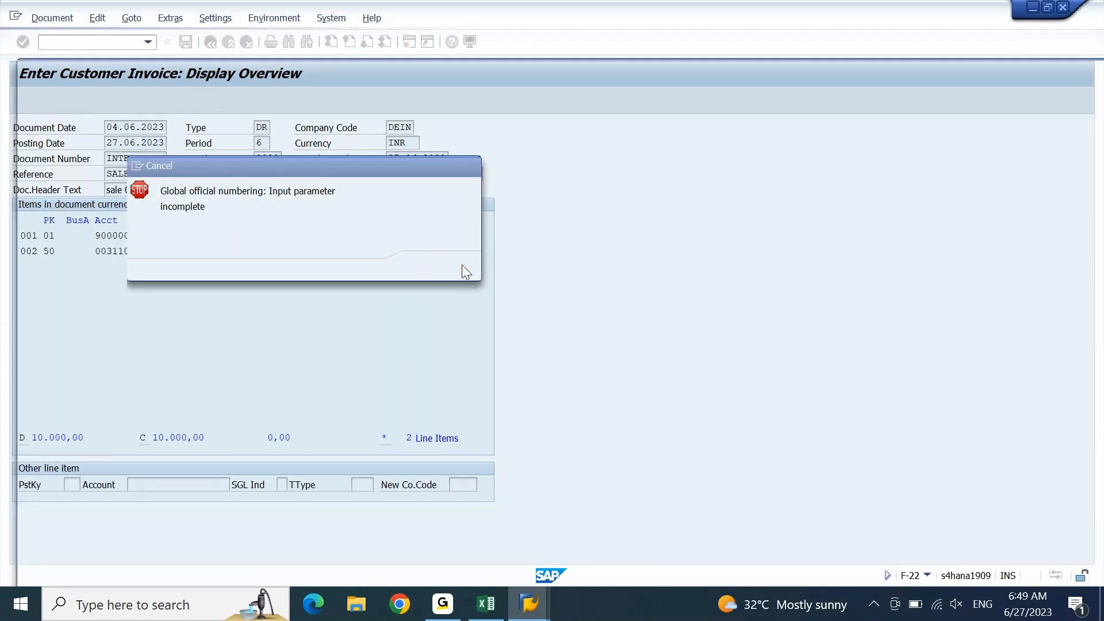
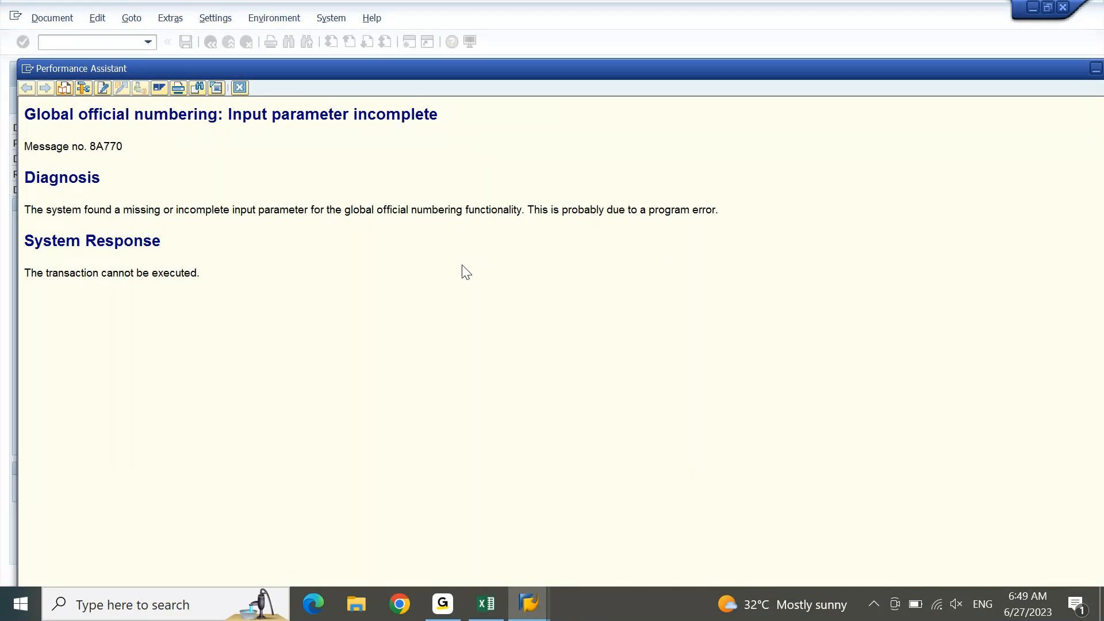
click(240, 87)
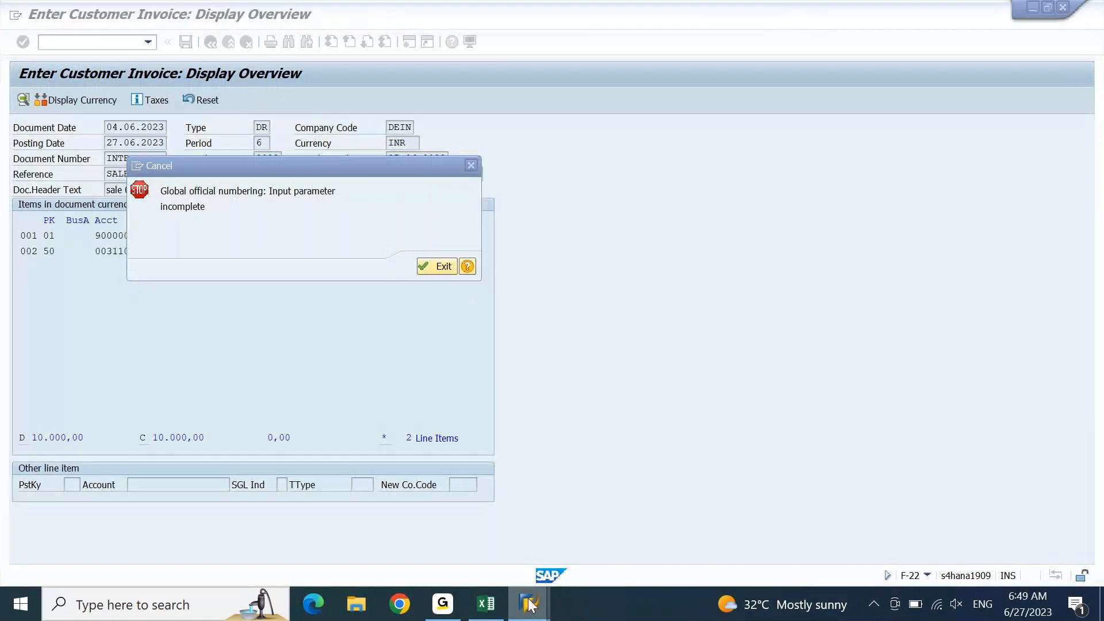
Switch to the Display IMG session and collapse the Cross-Application Components node.
mouse_move(528, 604)
click(690, 525)
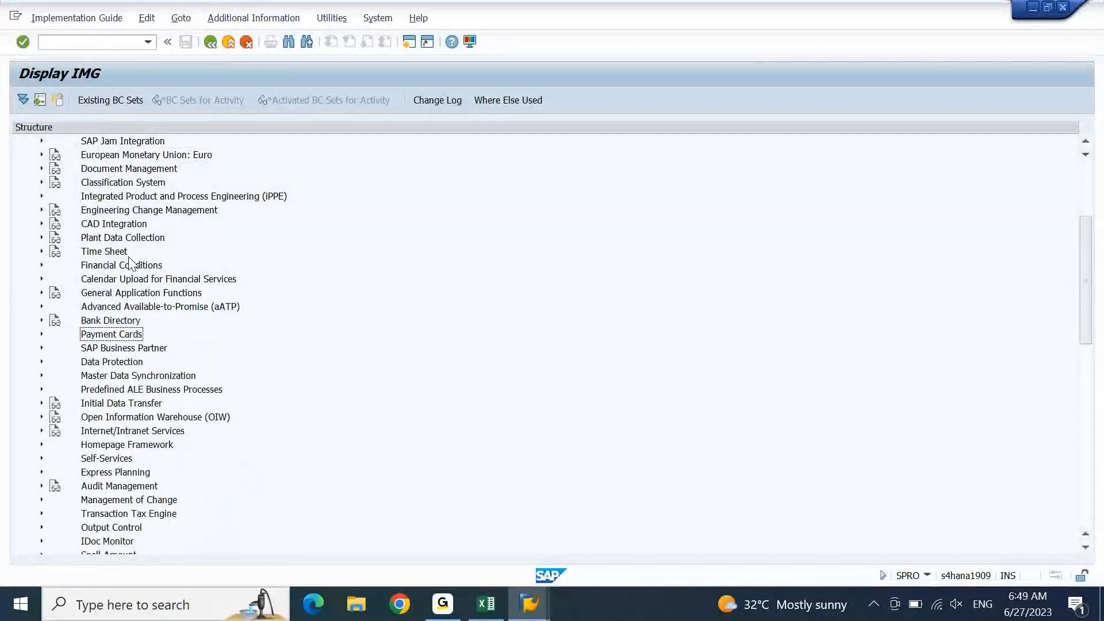
key(Page_Up)
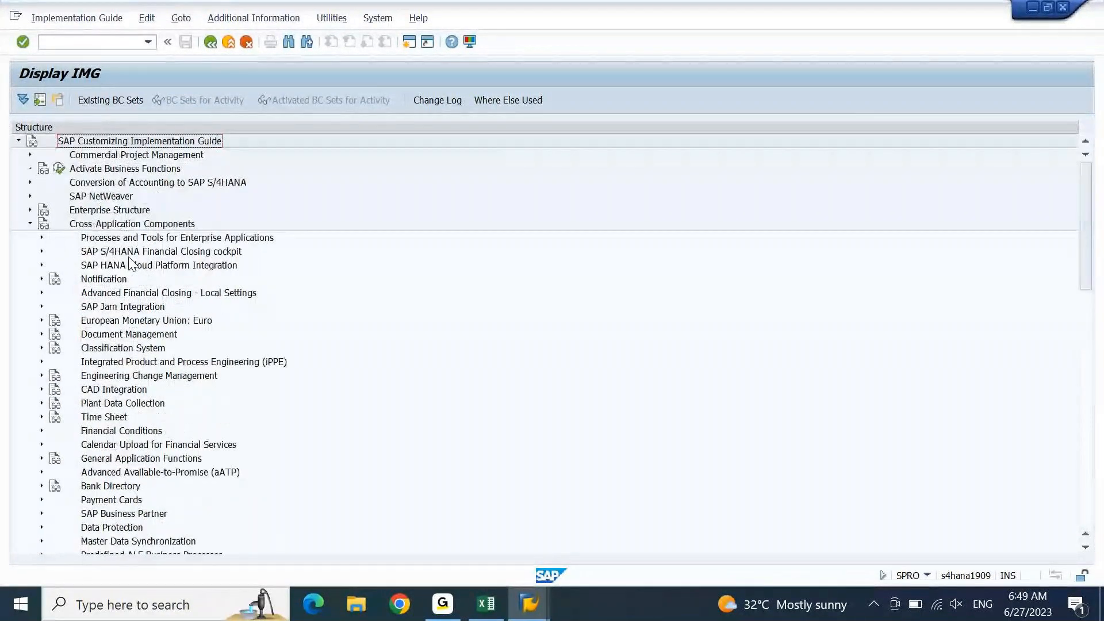
key(Down)
key(Down)
key(Down)
key(Down)
key(Down)
key(Down)
key(Down)
key(Up)
key(Left)
Expand Financial Accounting and its Financial Accounting Global Settings node in the IMG.
key(Down)
key(Down)
key(Down)
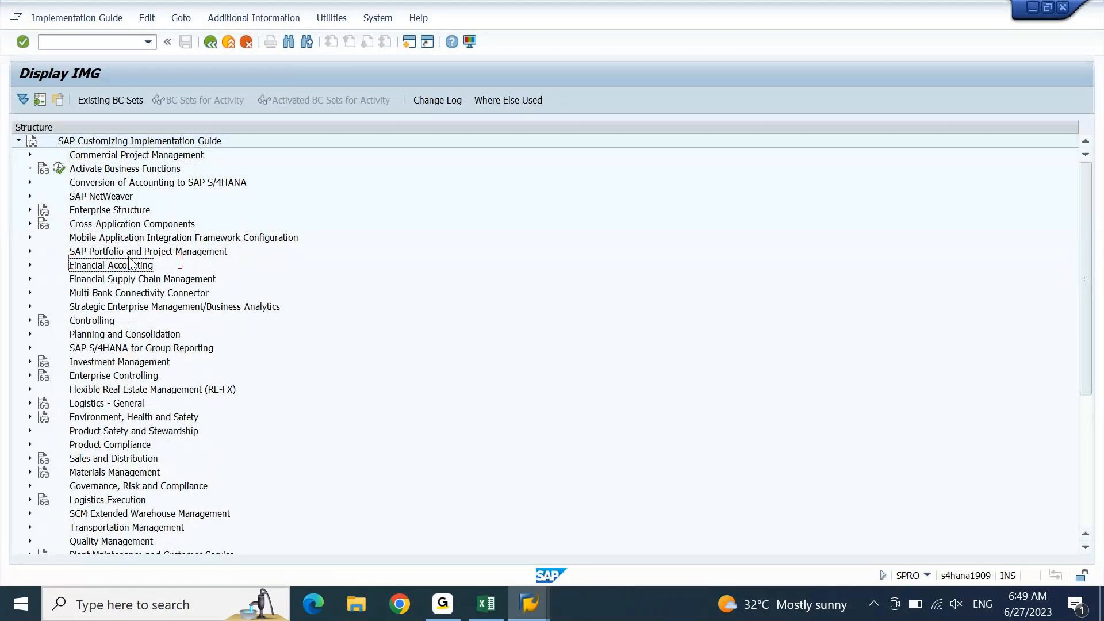
key(Right)
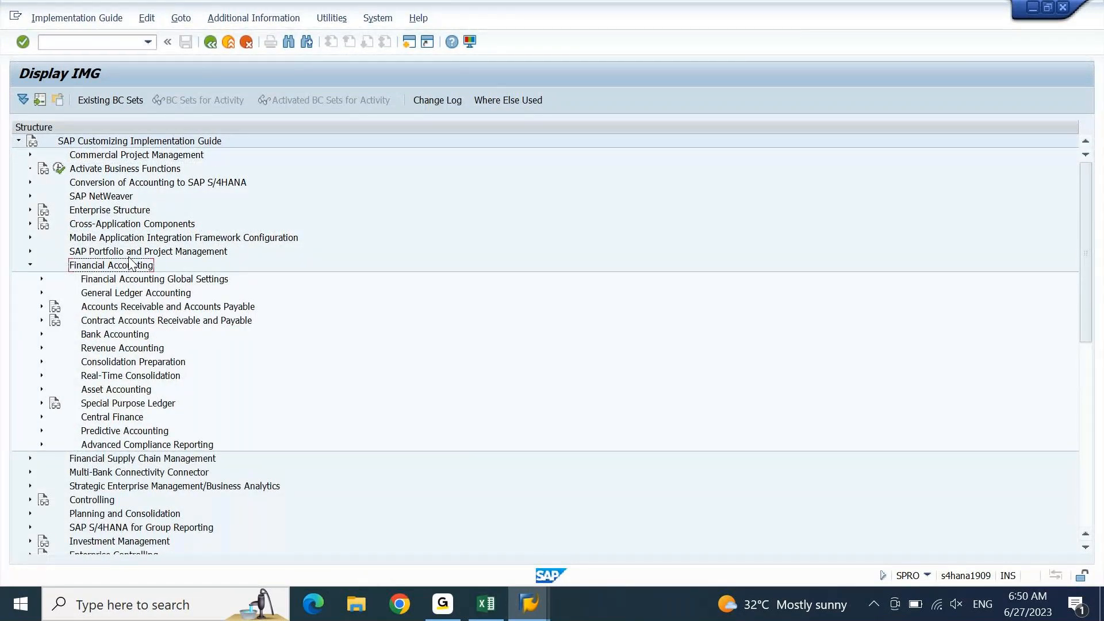
key(Down)
key(Right)
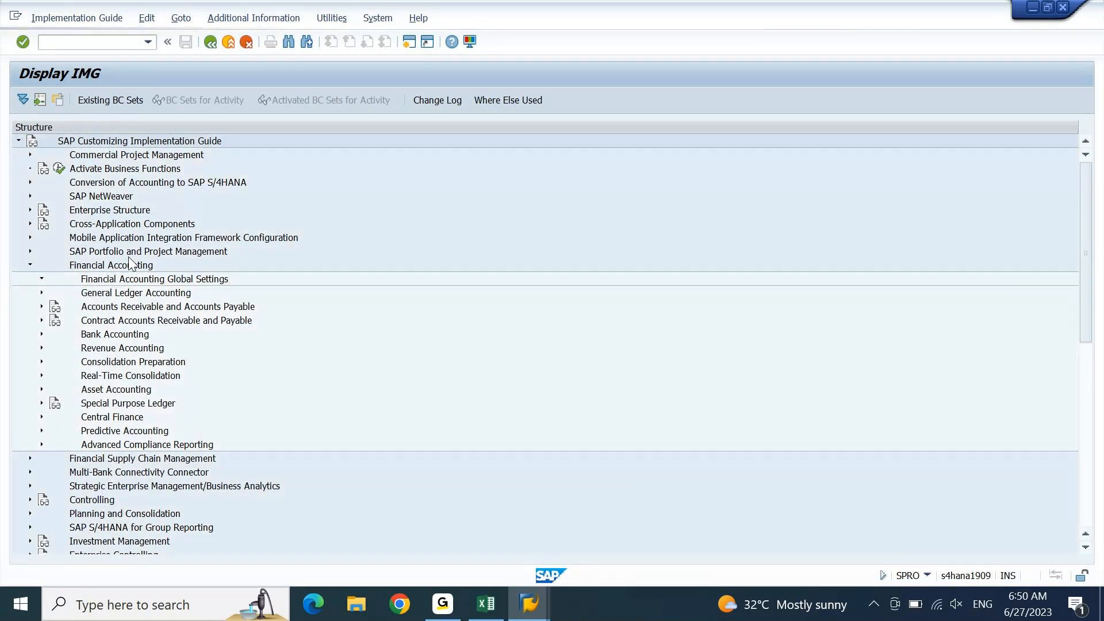
Expand Tax on Sales/Purchases and its Basic Settings under Financial Accounting Global Settings.
key(Down)
key(Down)
key(Down)
key(Down)
key(Down)
key(Down)
key(Down)
key(Down)
key(Up)
key(Up)
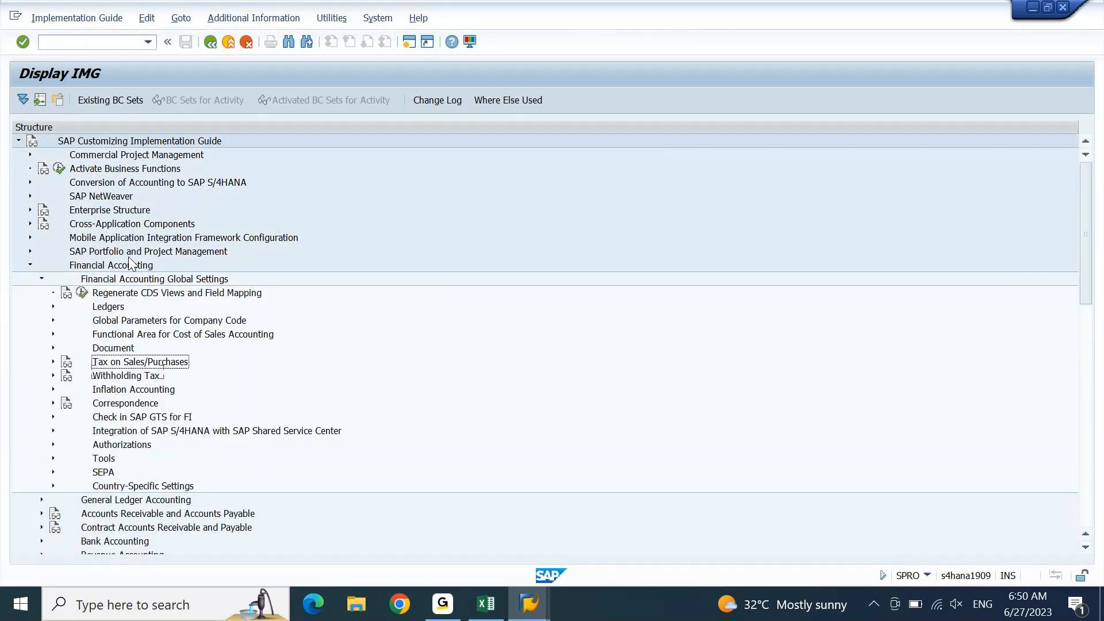
key(Right)
key(Down)
key(Right)
Expand the India node under Basic Settings and its Goods and Services Tax subnode.
key(Down)
key(Down)
key(Down)
key(Down)
key(Down)
key(Down)
key(Down)
key(Down)
key(Down)
key(Down)
key(Down)
key(Down)
key(Down)
key(Down)
key(Down)
key(Down)
key(Down)
key(Down)
key(Down)
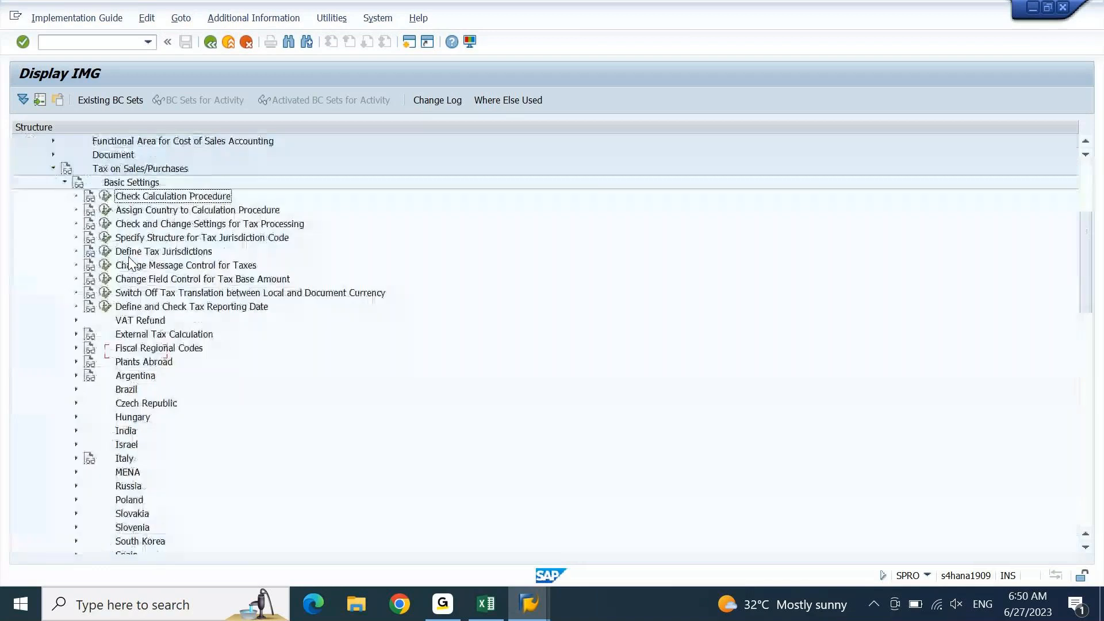
key(Up)
key(Right)
key(Down)
key(Down)
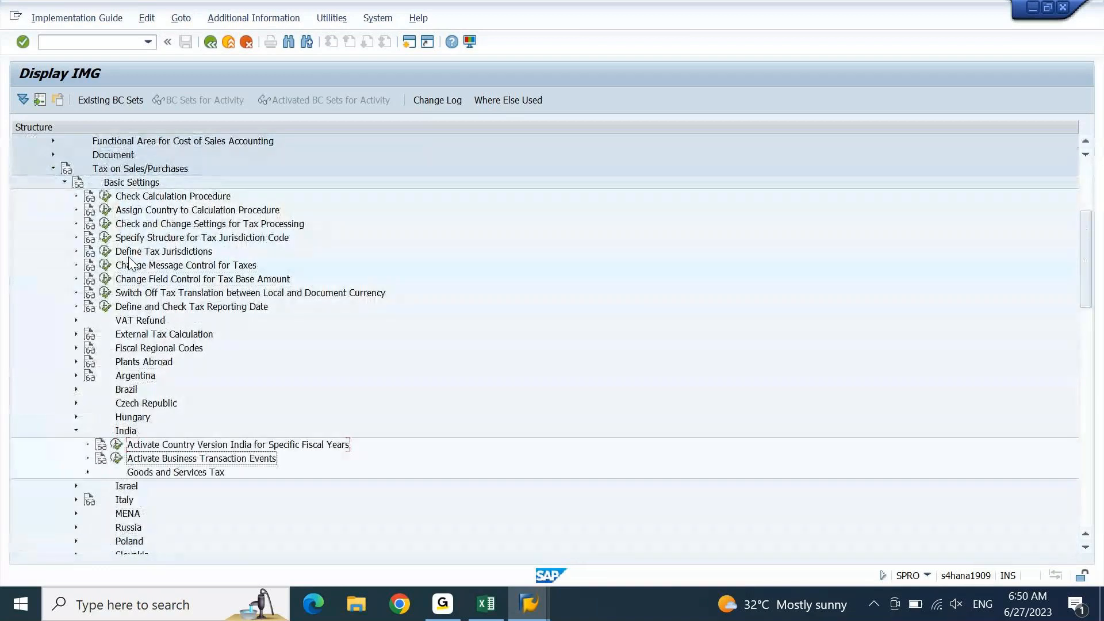
key(Down)
key(Right)
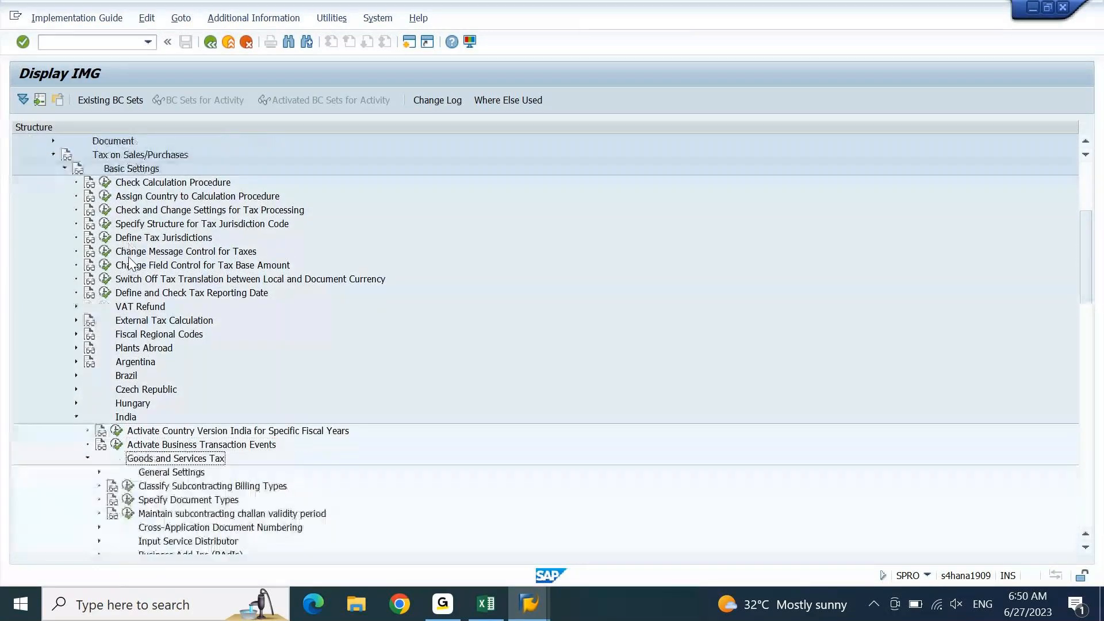
Look through the General Settings activities and the remaining nodes under India's Goods and Services Tax for document numbering settings.
key(Down)
key(Right)
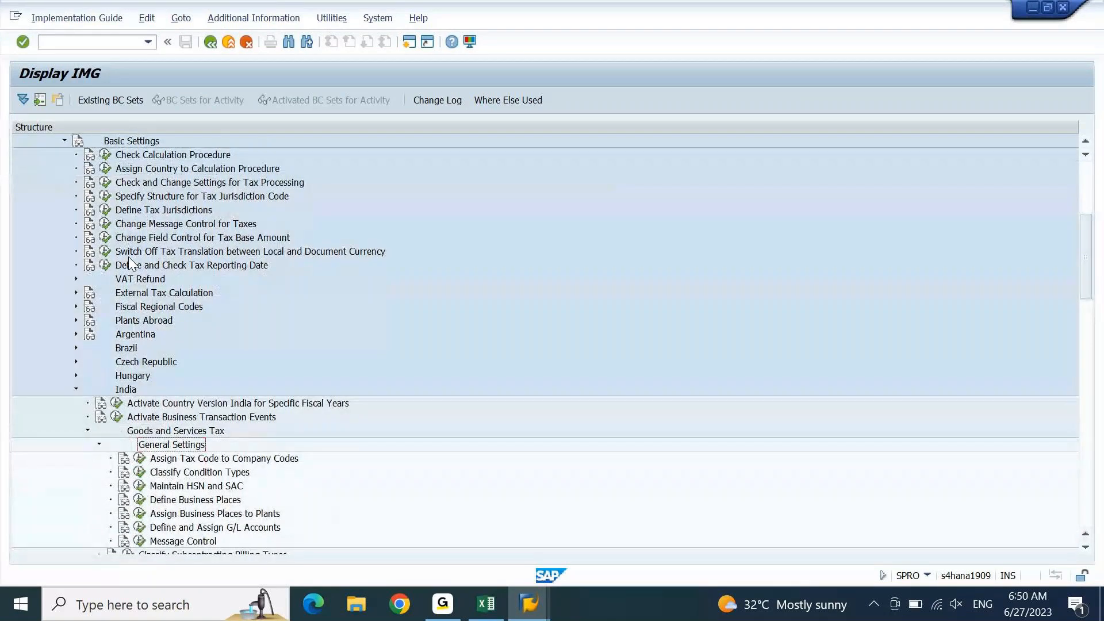
key(Down)
key(Down)
key(Down)
key(Down)
key(Down)
key(Down)
key(Down)
key(Down)
key(Down)
key(Down)
key(Down)
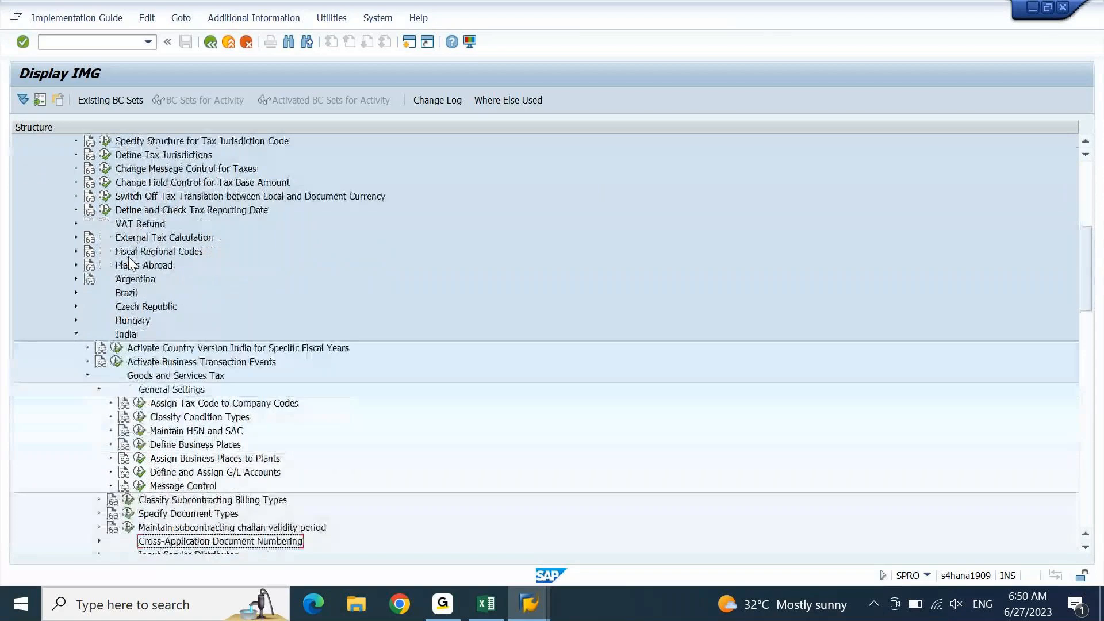
key(Down)
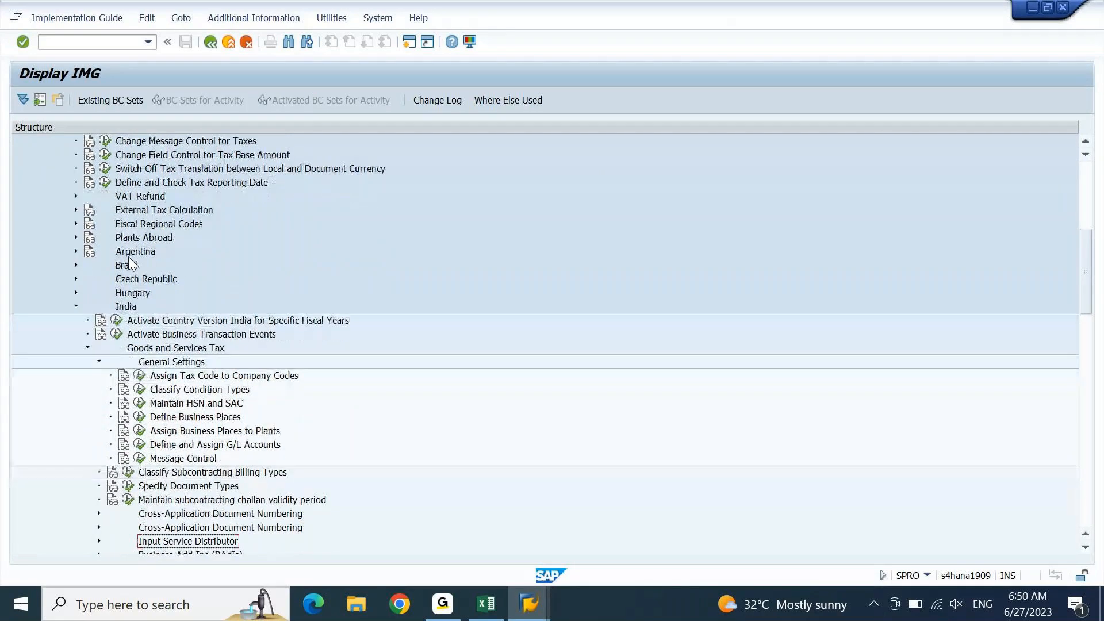
key(Down)
key(Down)
key(Down)
key(Down)
key(Down)
key(Down)
key(Down)
key(Down)
key(Down)
key(Down)
key(Down)
key(Down)
key(Down)
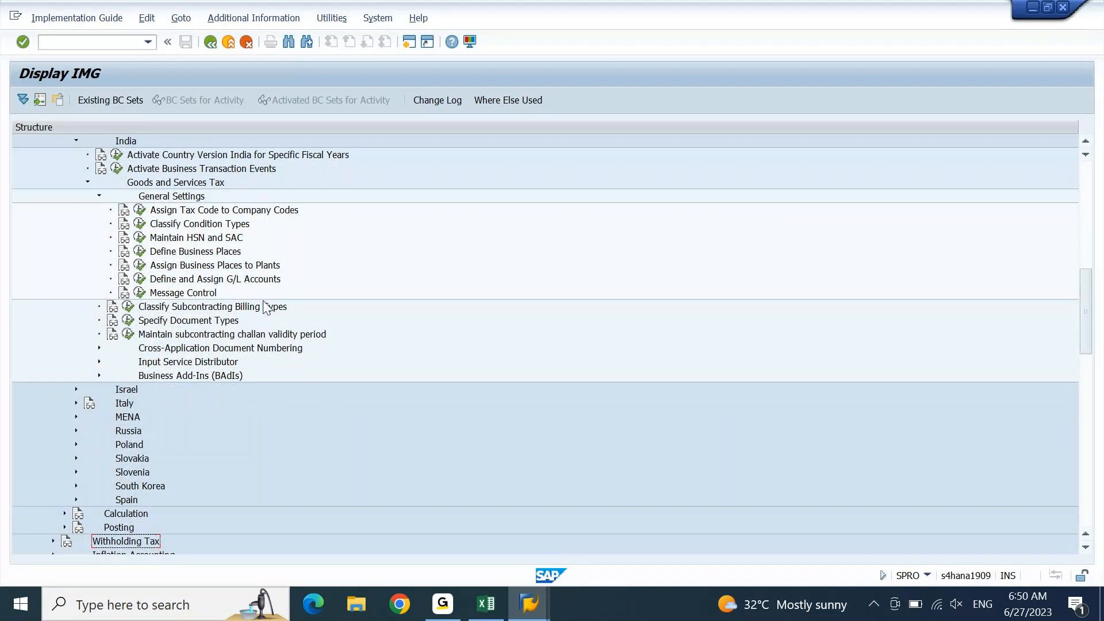
key(Up)
key(Up)
key(Up)
key(Up)
key(Up)
key(Up)
key(Up)
key(Up)
key(Up)
key(Up)
key(Up)
key(Up)
key(Up)
key(Up)
key(Up)
key(Up)
key(Up)
key(Up)
key(Up)
key(Up)
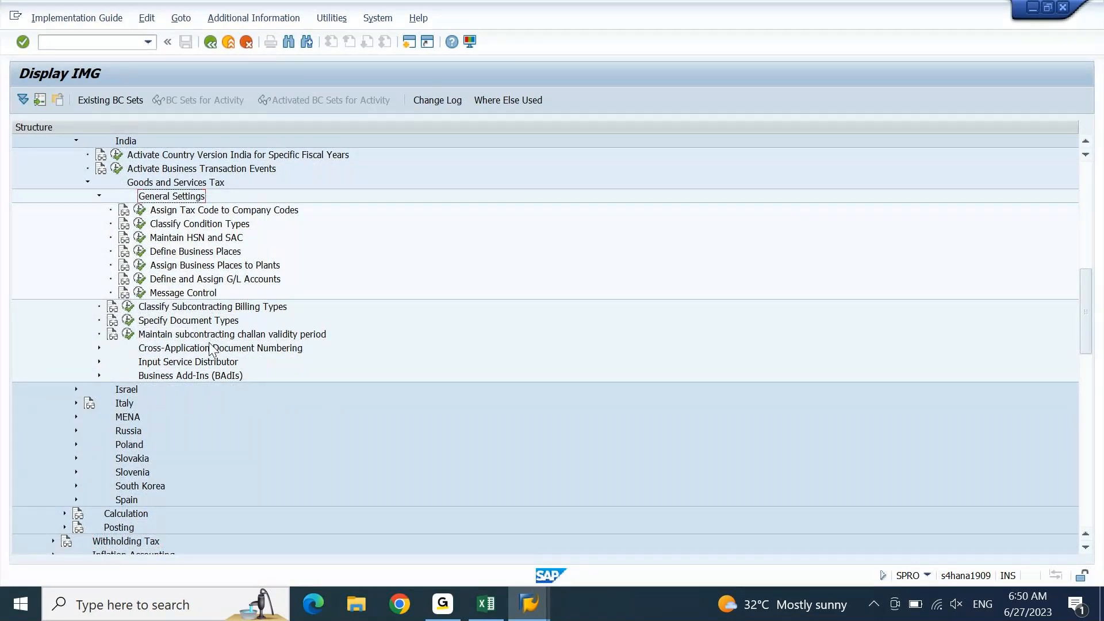
Collapse General Settings and expand Cross-Application Document Numbering under Goods and Services Tax.
key(Left)
key(Down)
key(Down)
key(Down)
key(Down)
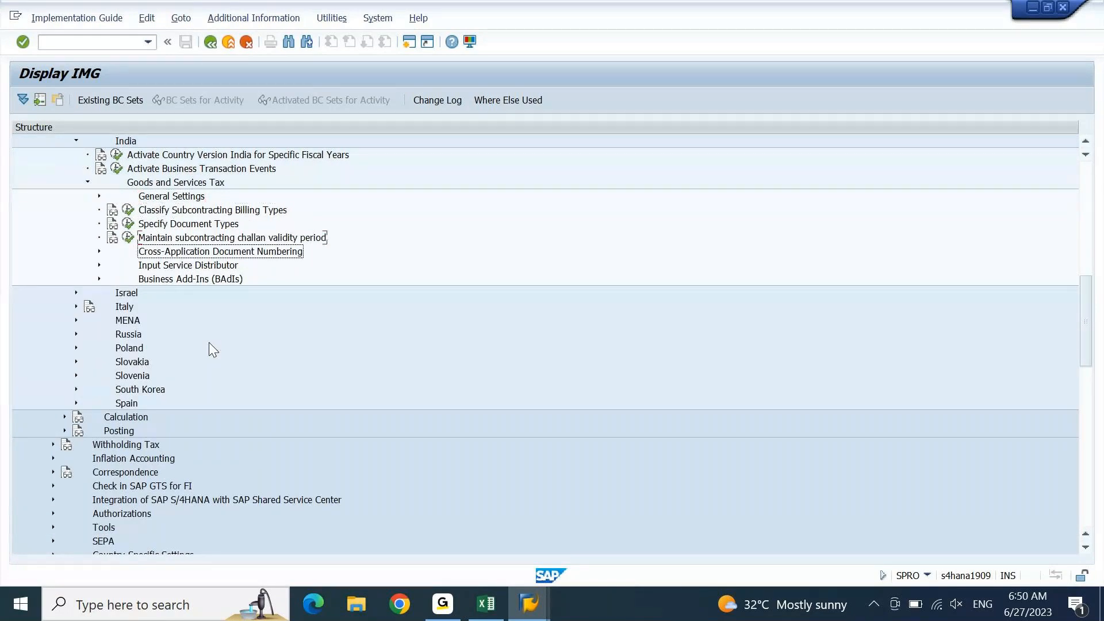
key(Right)
Open the Assign Document Types to Document Classes activity under Cross-Application Document Numbering.
key(Down)
key(Down)
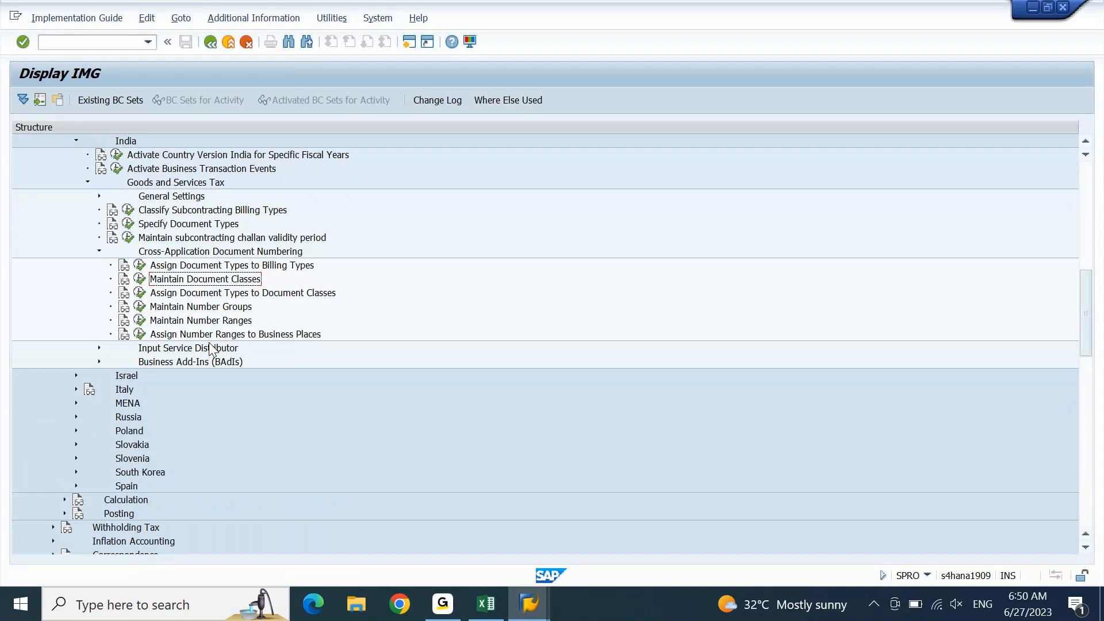
key(Down)
key(Left)
key(Return)
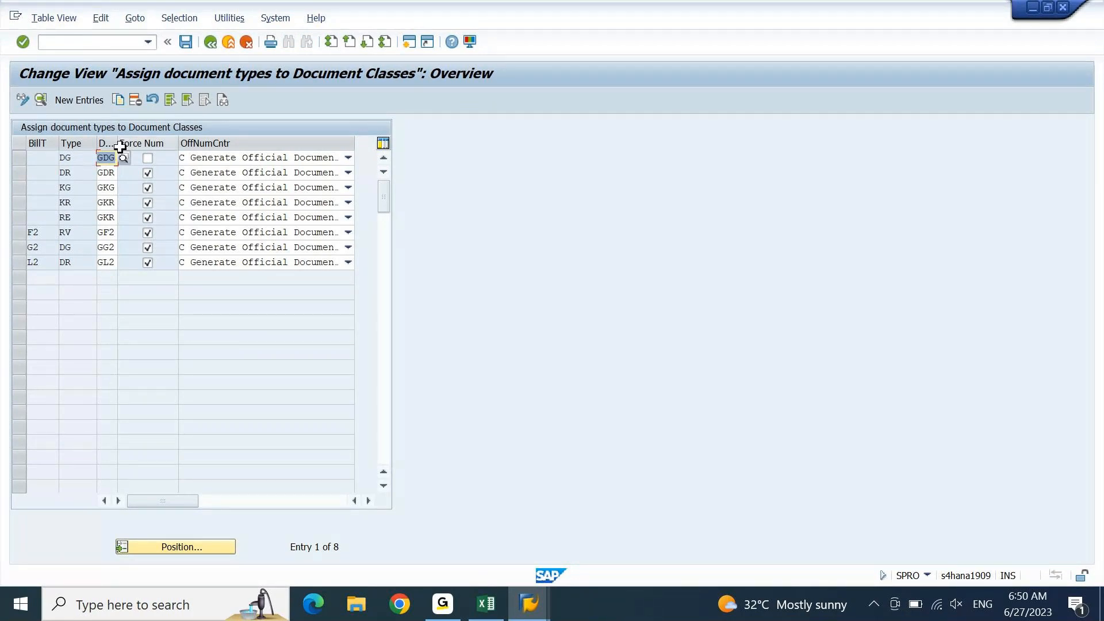
Clear Force Num for document type DR with class GDR and set its OffNumCntr to Using obsolete control.
drag(118, 143, 160, 143)
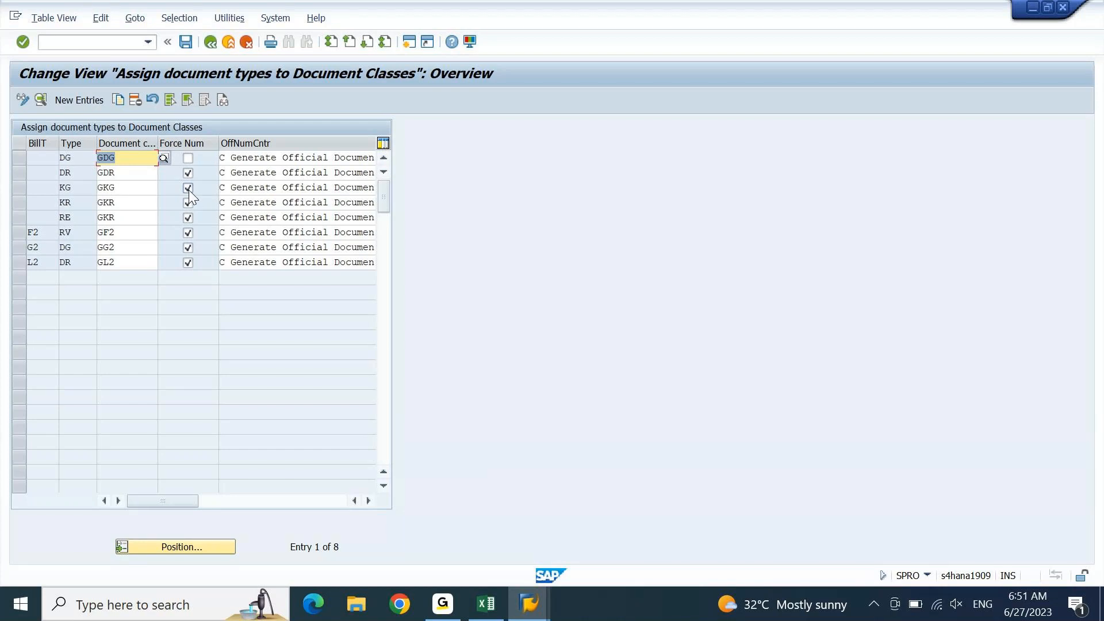
click(188, 174)
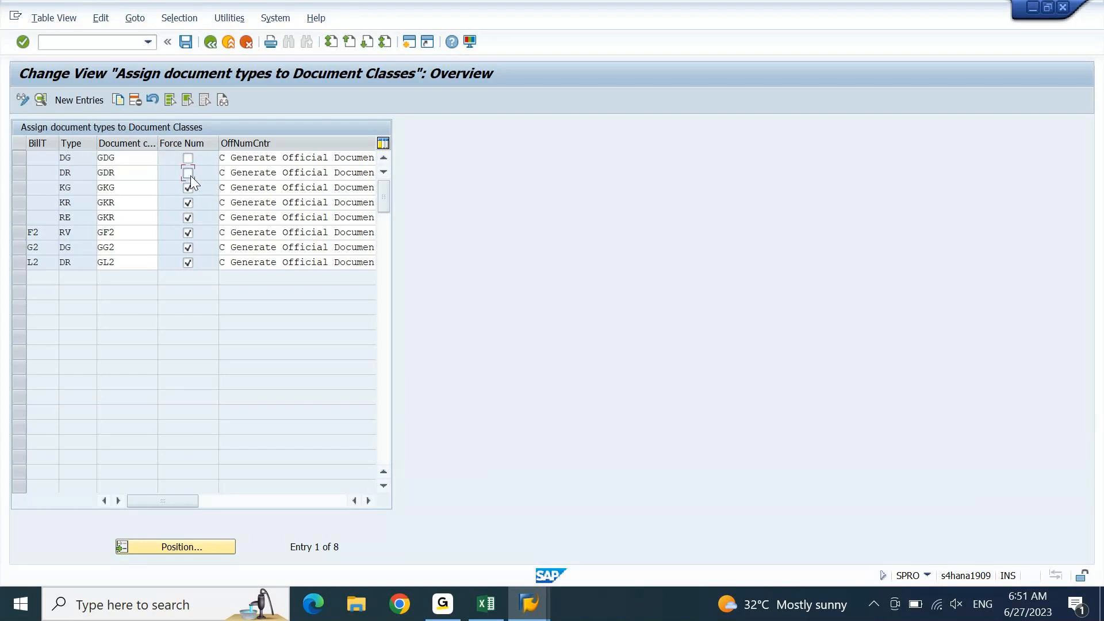
click(368, 499)
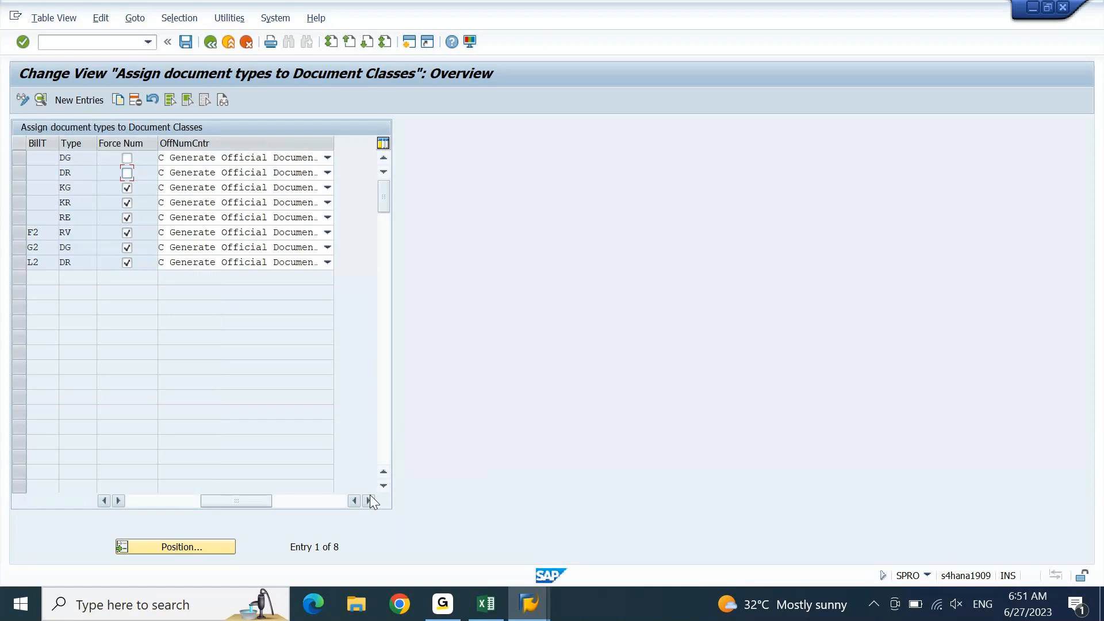
click(368, 500)
click(267, 172)
click(142, 287)
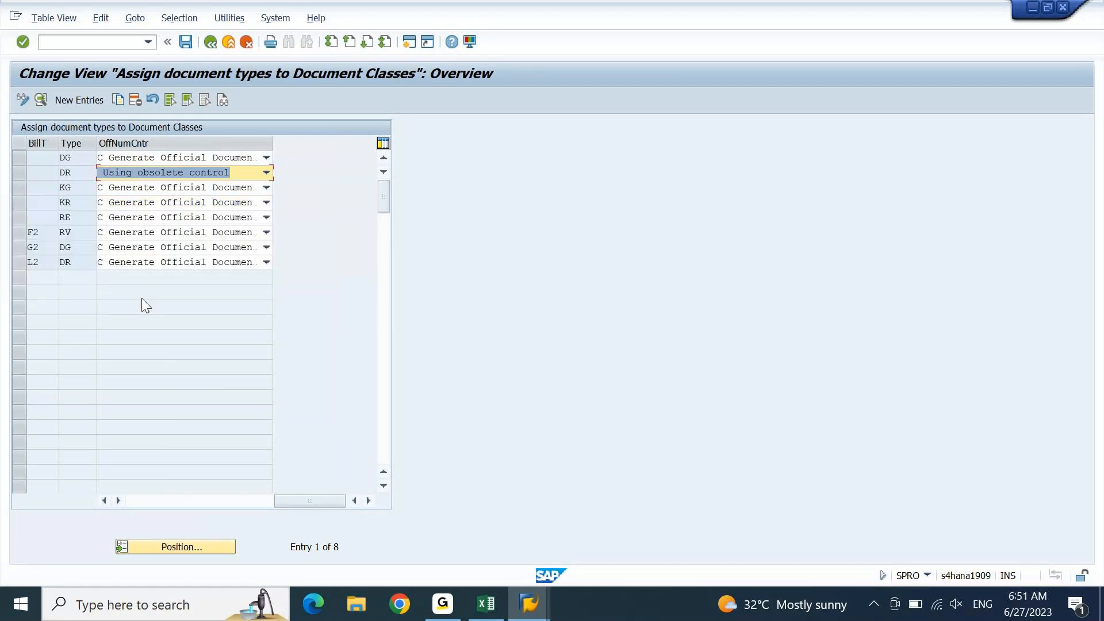
click(266, 172)
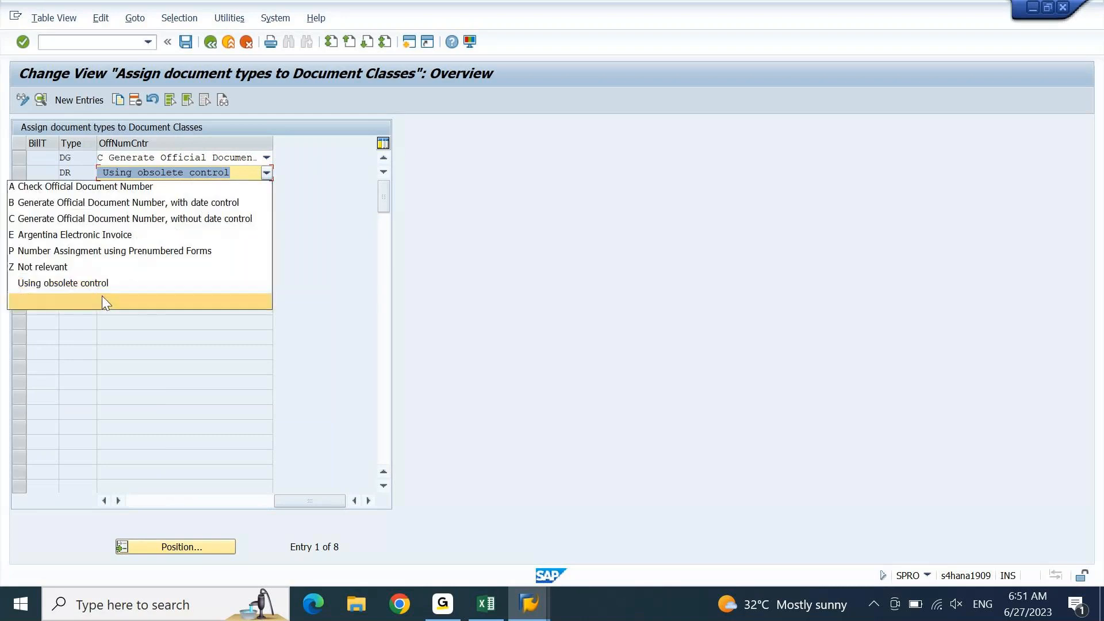
click(102, 295)
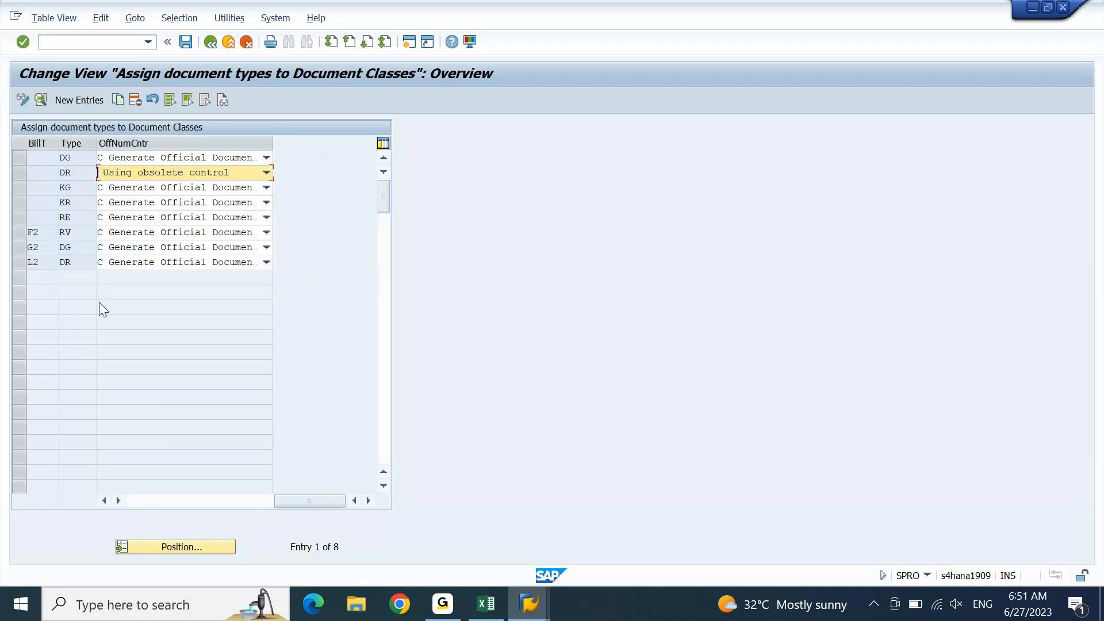
click(265, 172)
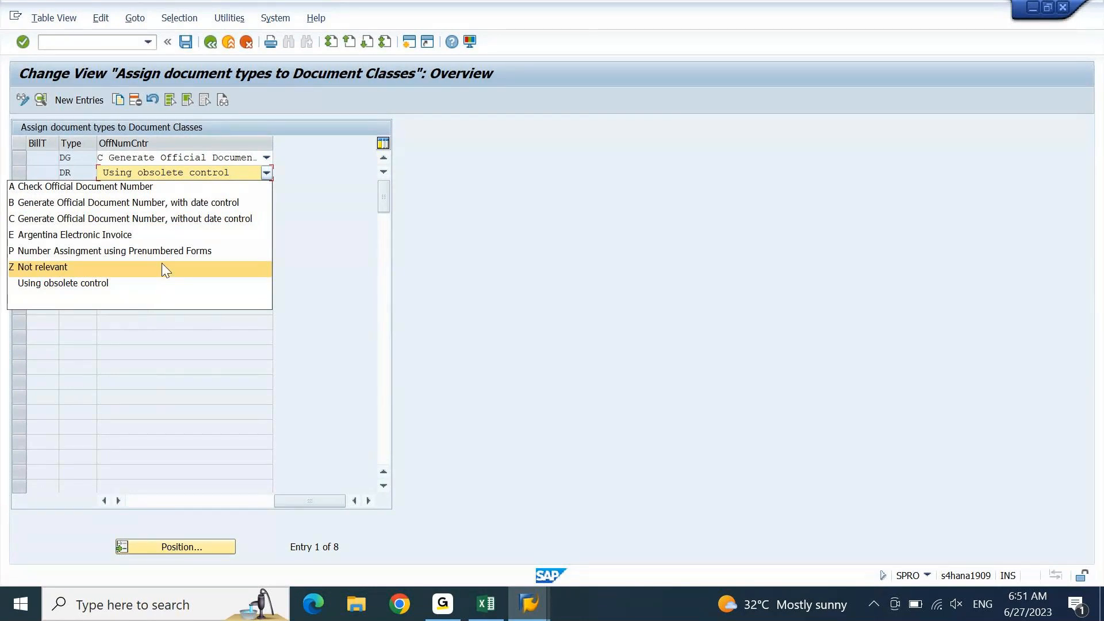
click(153, 282)
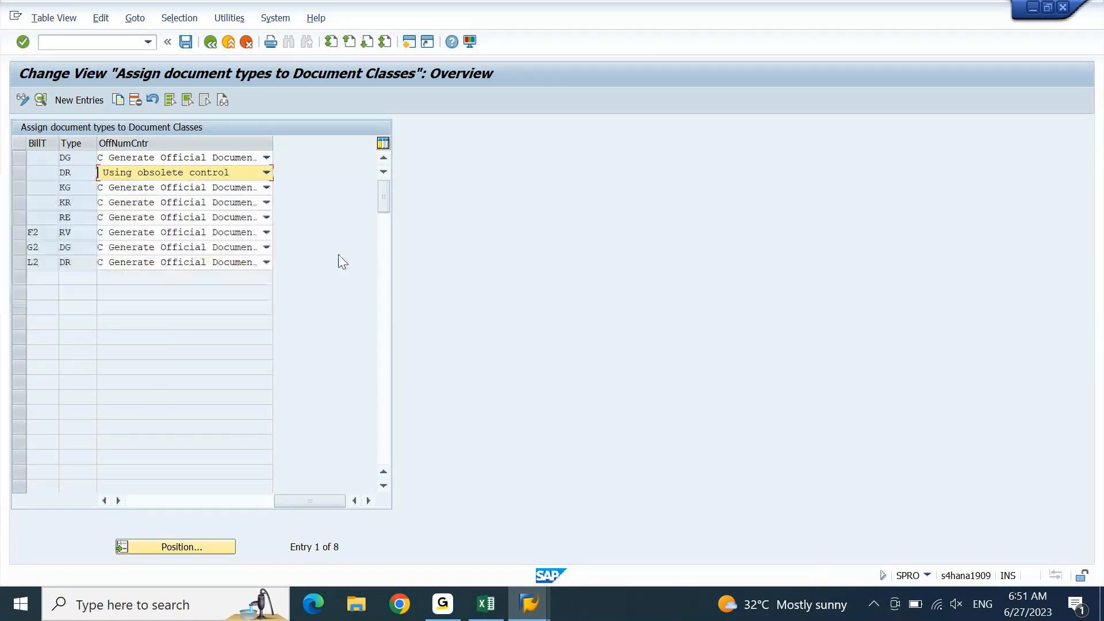
Set the OffNumCntr of document type DG with class GDG to Using obsolete control and save the assignments.
click(160, 503)
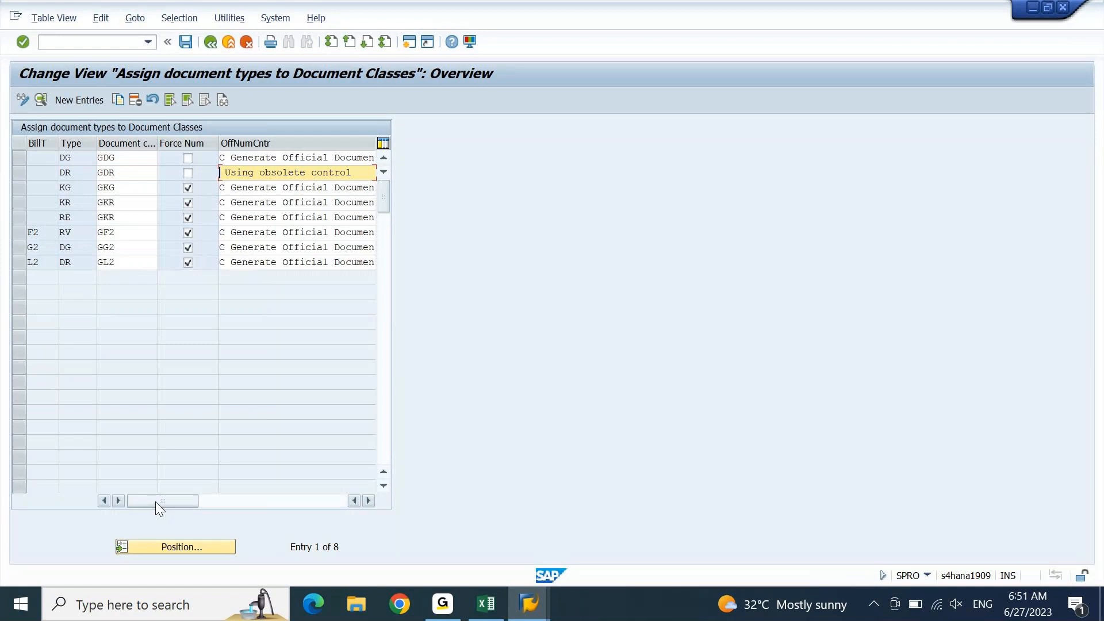
scroll(101, 247, right, 1)
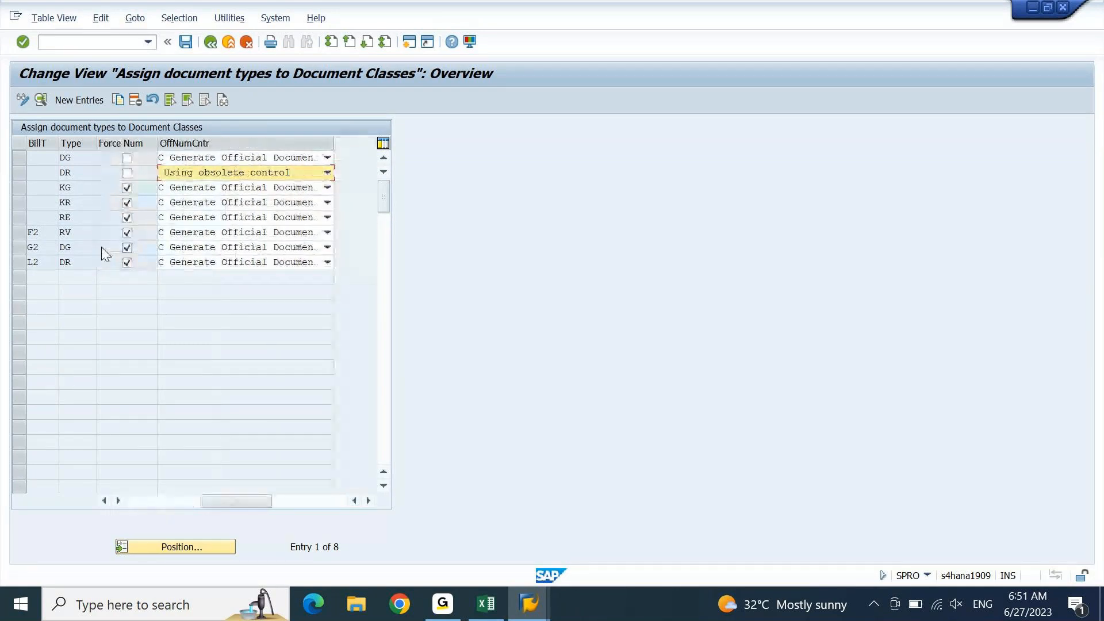
click(327, 157)
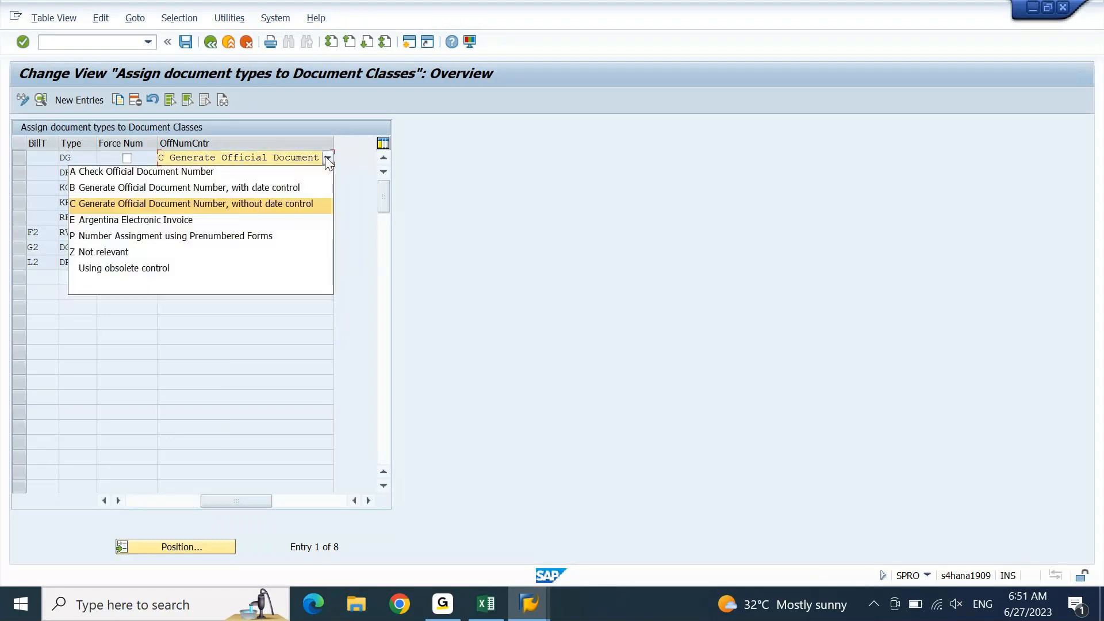
click(181, 287)
key(ctrl+s)
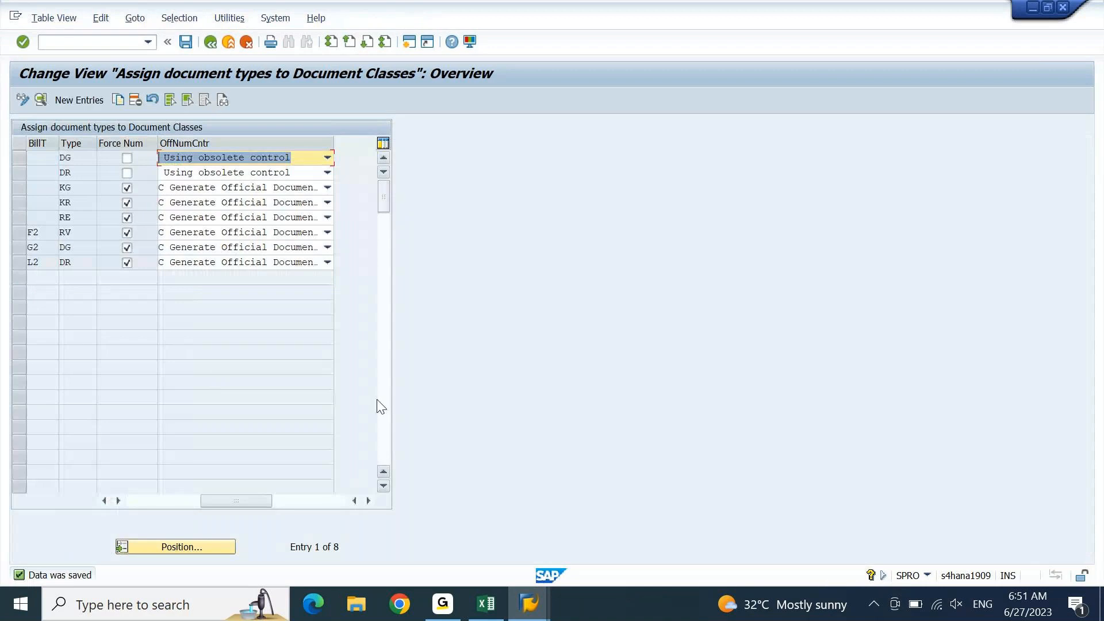
Switch to the Enter Customer Invoice session, leave the rejected invoice and restart customer invoice entry.
click(540, 616)
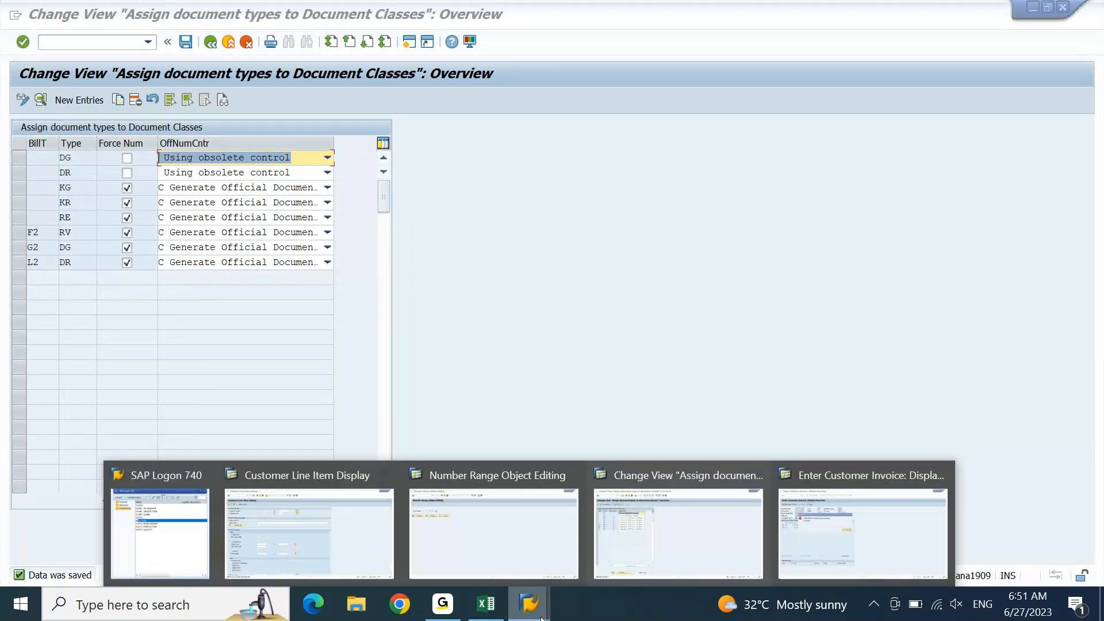
click(816, 526)
key(Return)
key(Down)
key(Return)
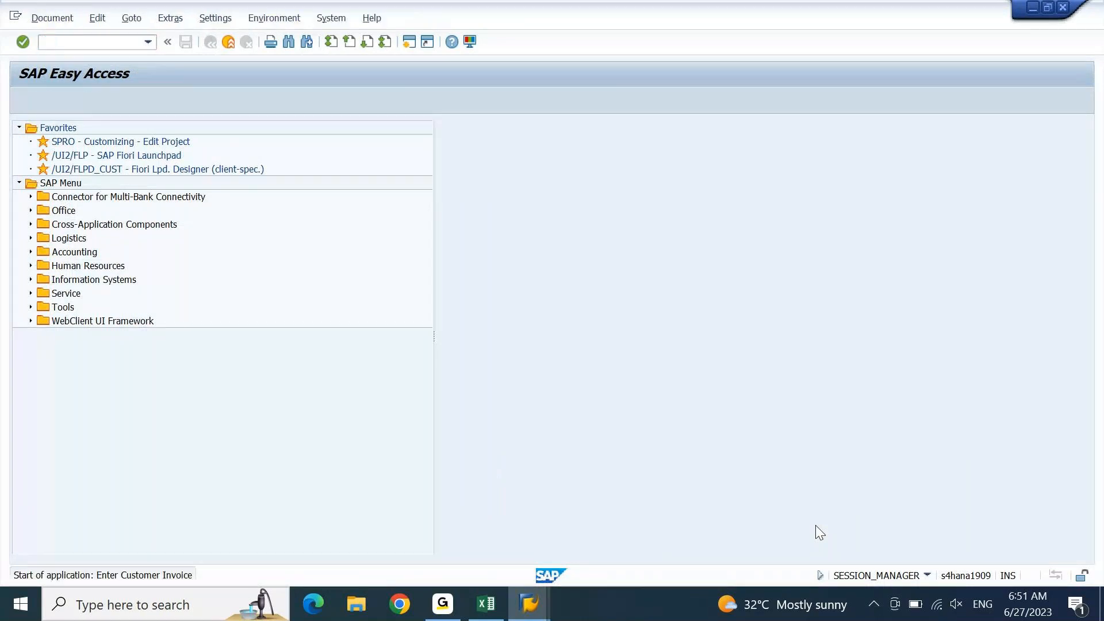
Set both the document date and the posting date of the new customer invoice to 04.06.2023.
key(BackSpace)
key(Down)
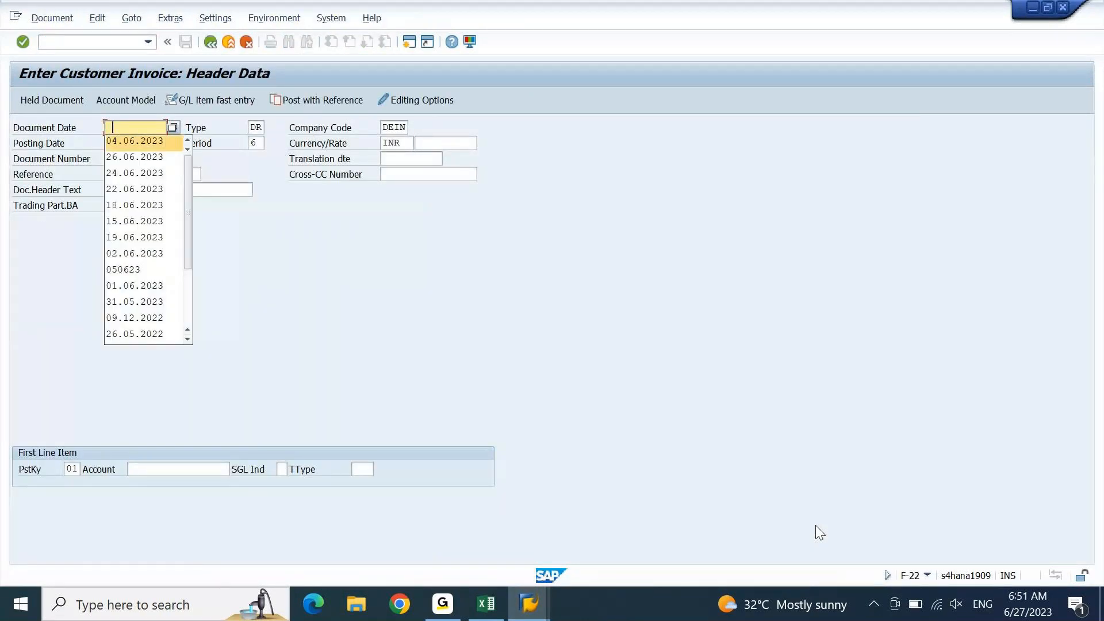
key(Return)
key(Down)
key(Down)
key(Down)
key(Down)
key(Down)
key(Up)
key(Up)
key(Up)
key(Up)
key(Up)
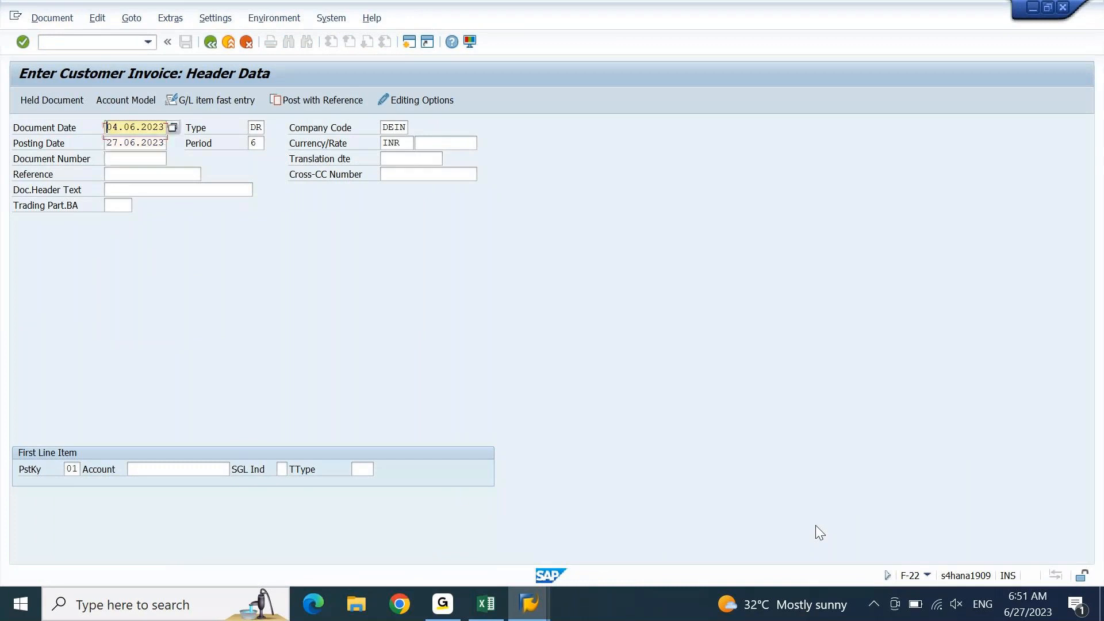
key(Down)
key(BackSpace)
key(Down)
key(Return)
Enter sale 01 as the invoice's reference and document header text.
key(Down)
key(Down)
key(Down)
key(Return)
key(Down)
key(Down)
key(Return)
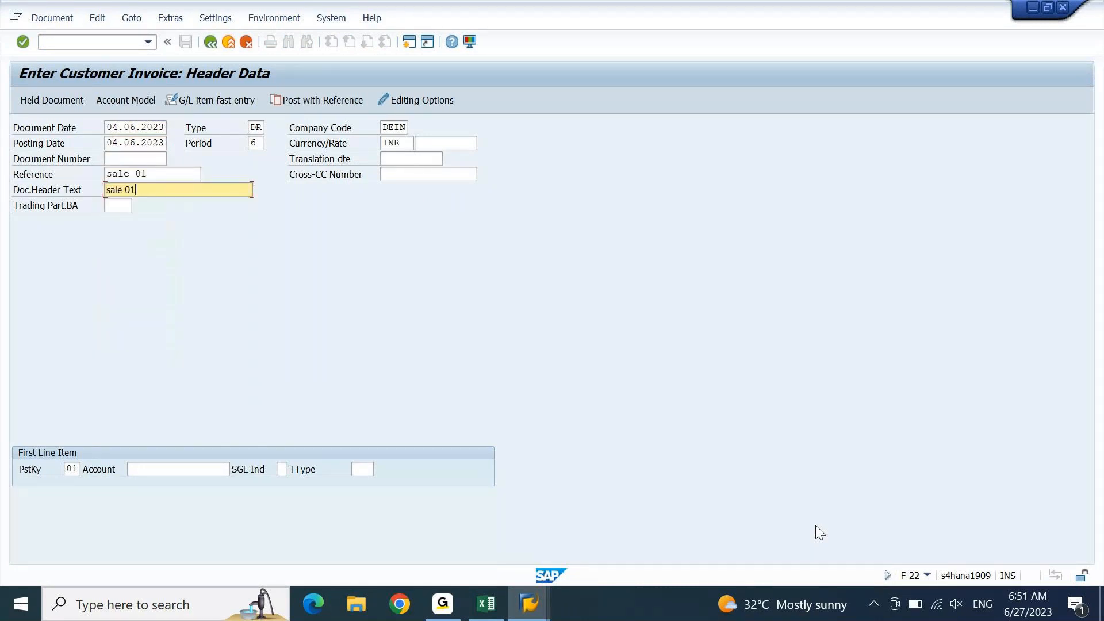
Enter D-MART's customer account for the first line item with posting key 01 and proceed to that item.
key(Tab)
key(Tab)
key(Tab)
key(space)
key(Down)
key(Down)
key(Return)
key(Return)
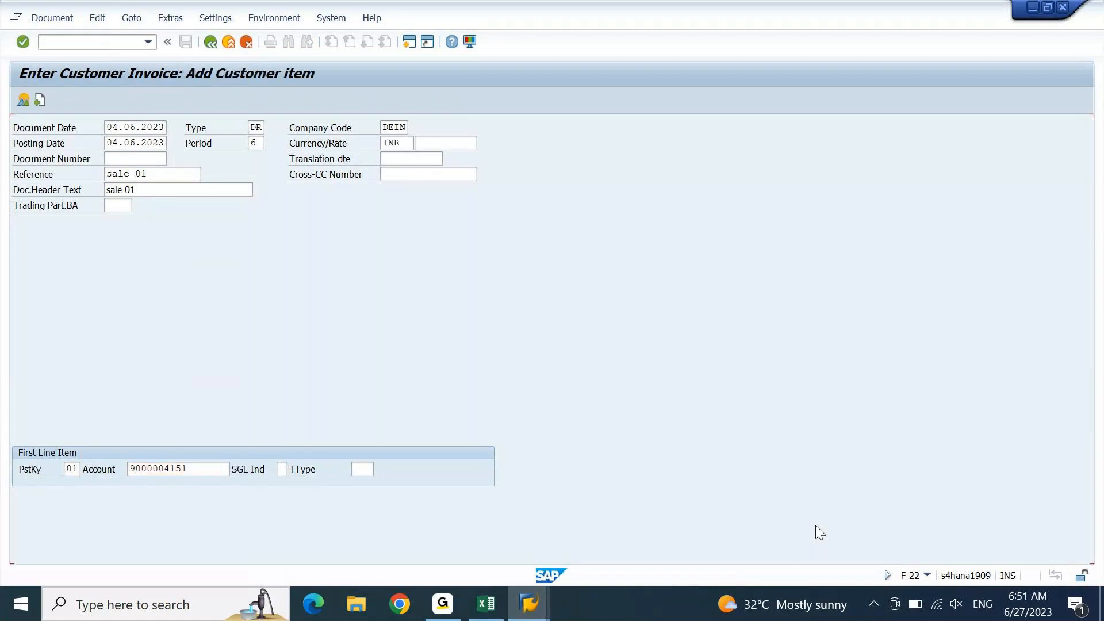
Enter amount 10000 INR and text inv 01 for the D-MART customer item.
key(Down)
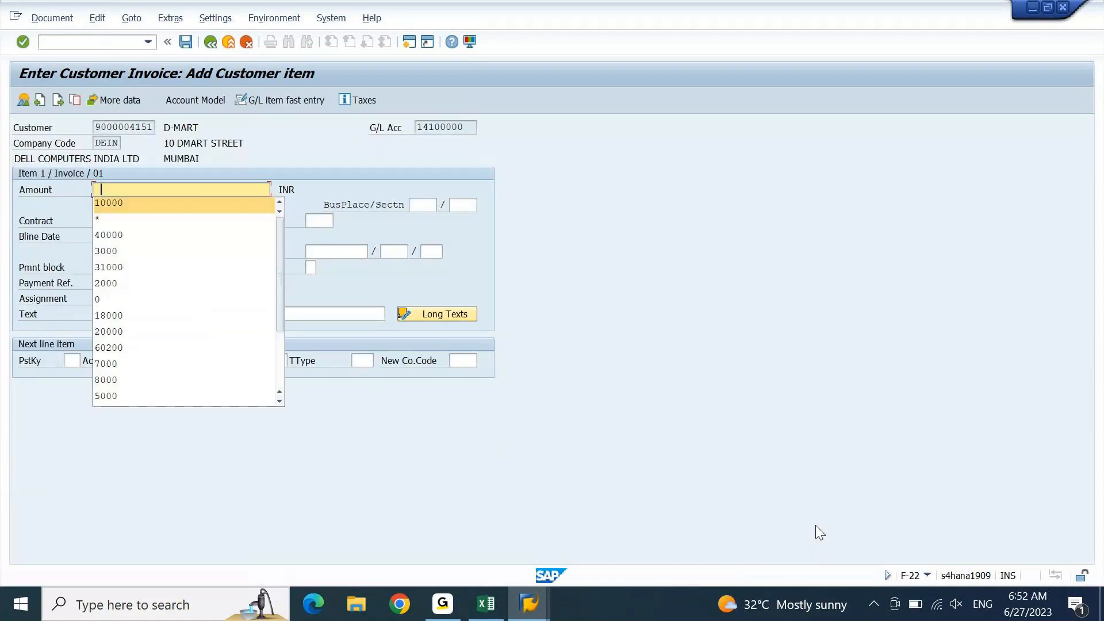
key(Return)
key(Return)
key(Tab)
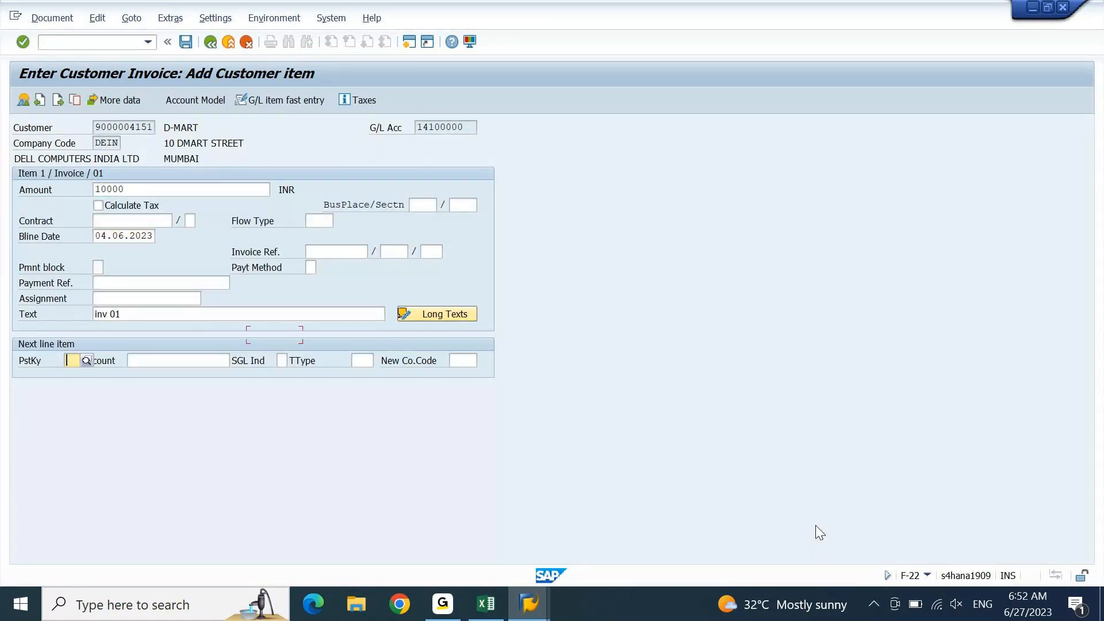
Enter posting key 50 with the Domestic Sales G/L account as the next line item and accept the due date warning.
key(space)
key(Down)
key(Return)
key(Down)
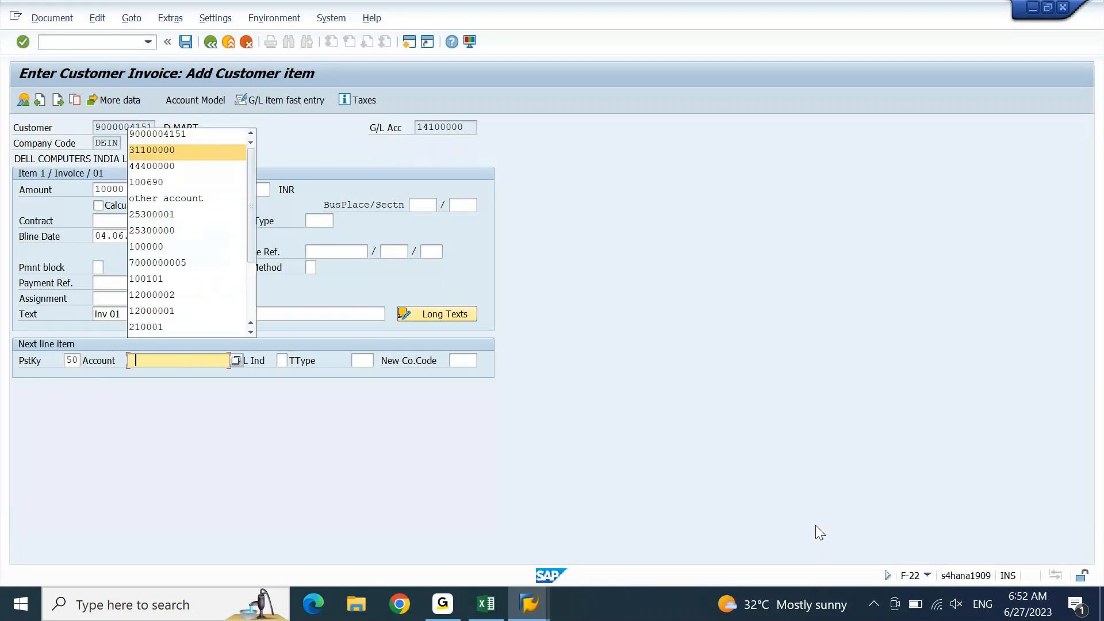
key(Return)
key(Return)
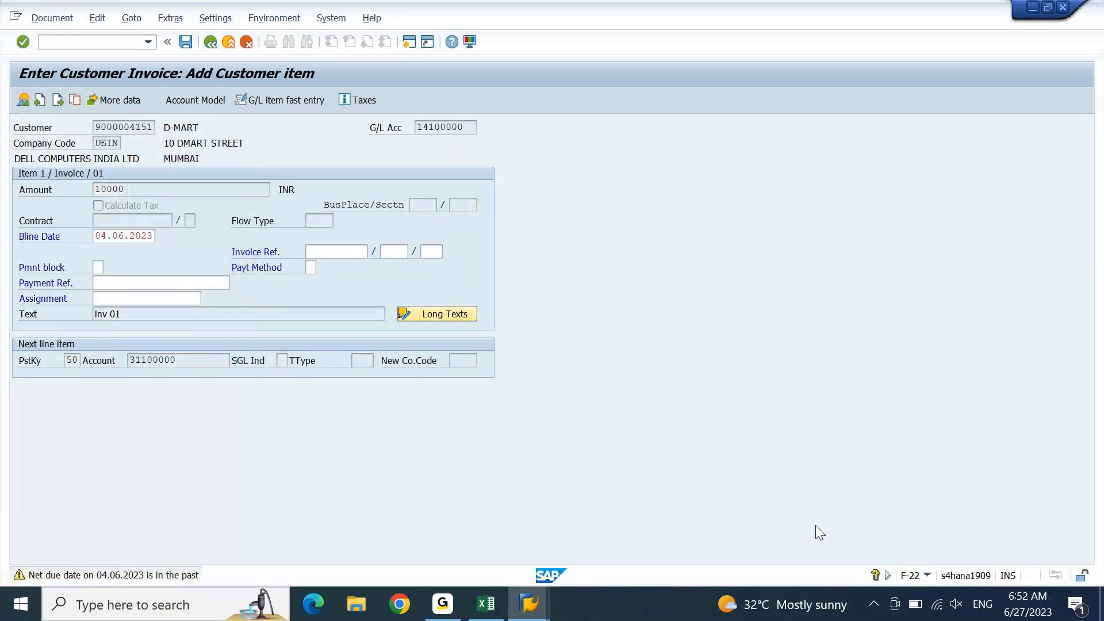
key(Return)
Fill in the Domestic Sales item with amount 10000 INR, profit center DEIN01 and text inv 01.
key(Down)
key(Return)
key(Tab)
key(Tab)
key(Tab)
key(Tab)
key(Down)
key(Return)
key(Tab)
key(Tab)
key(Tab)
key(Tab)
key(Tab)
key(Tab)
key(Down)
key(Return)
key(Return)
Simulate the D-MART customer invoice and post it in company code DEIN.
key(alt+d)
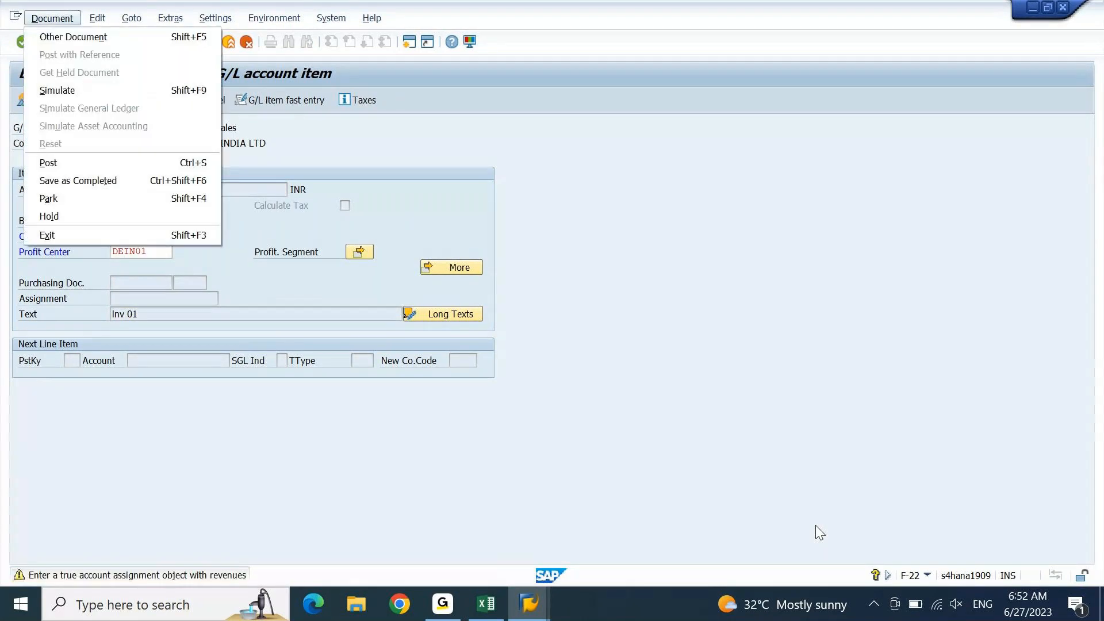
key(s)
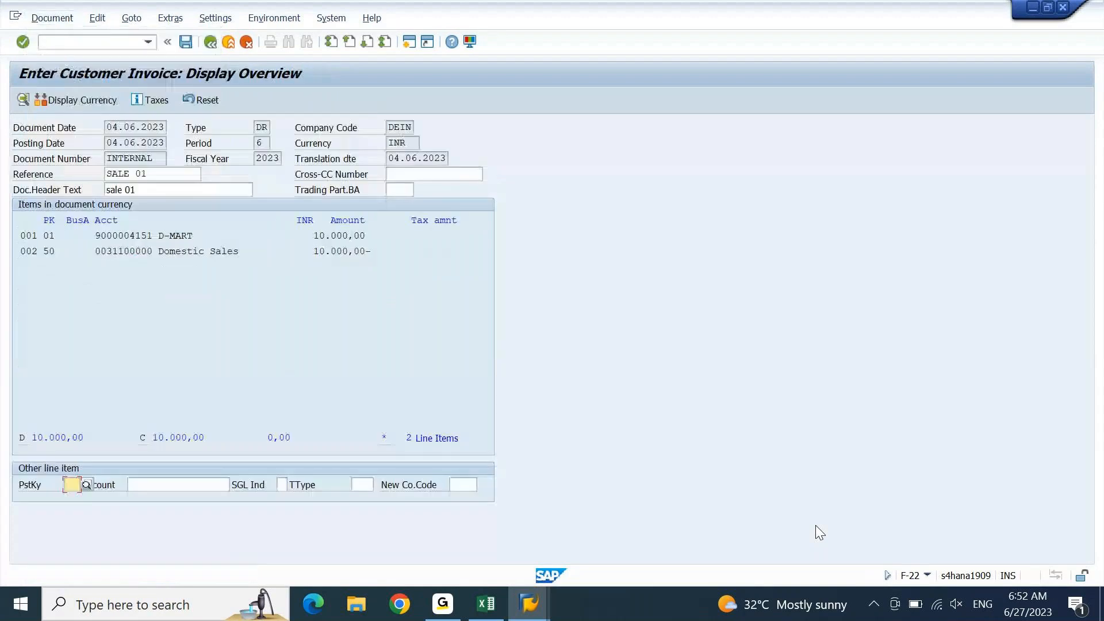
click(187, 46)
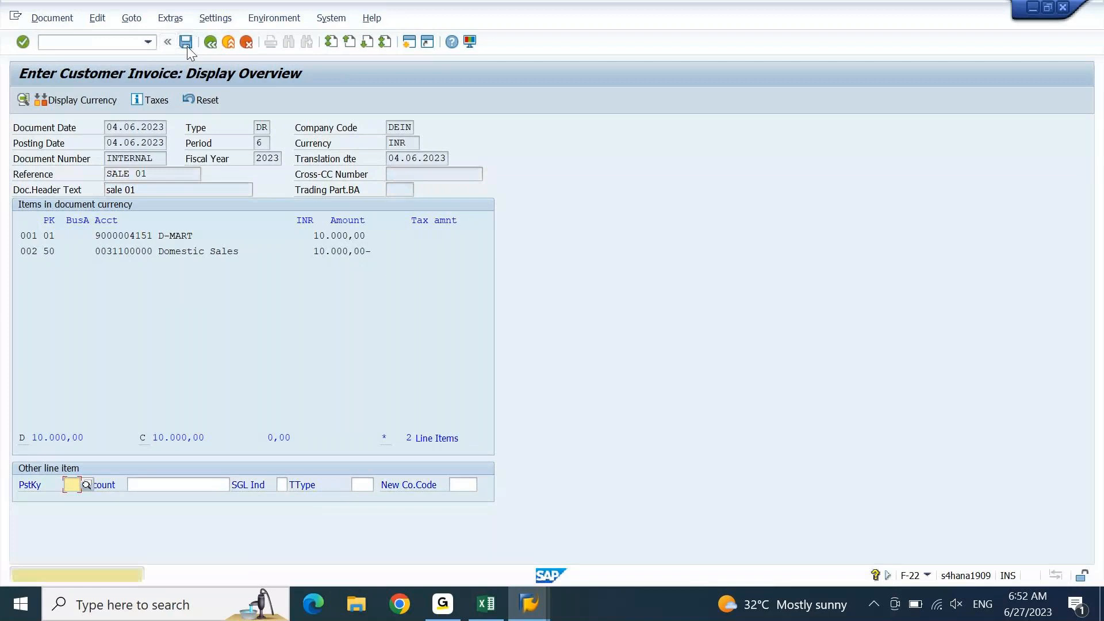
click(187, 46)
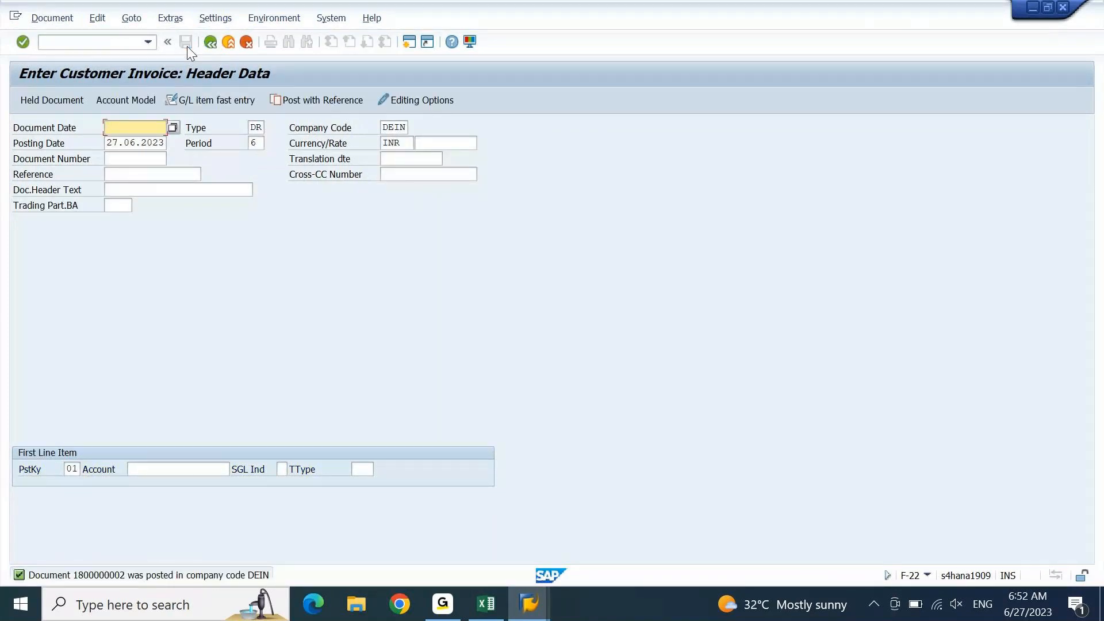
In the document type assignment to document classes, set DR's official numbering control to Z Not relevant and save.
click(532, 613)
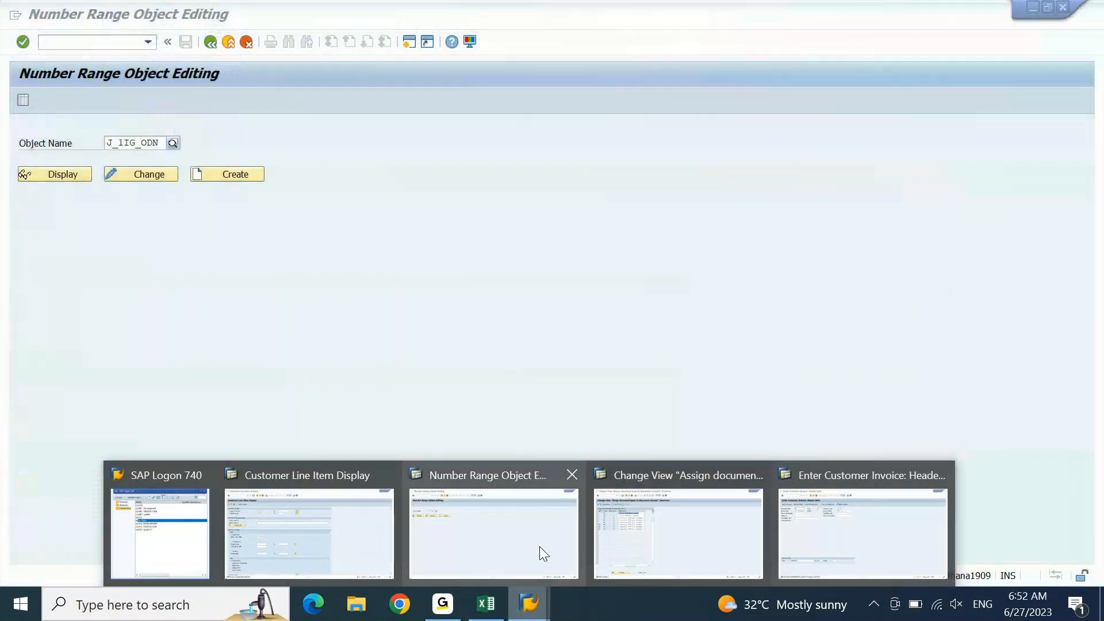
click(671, 533)
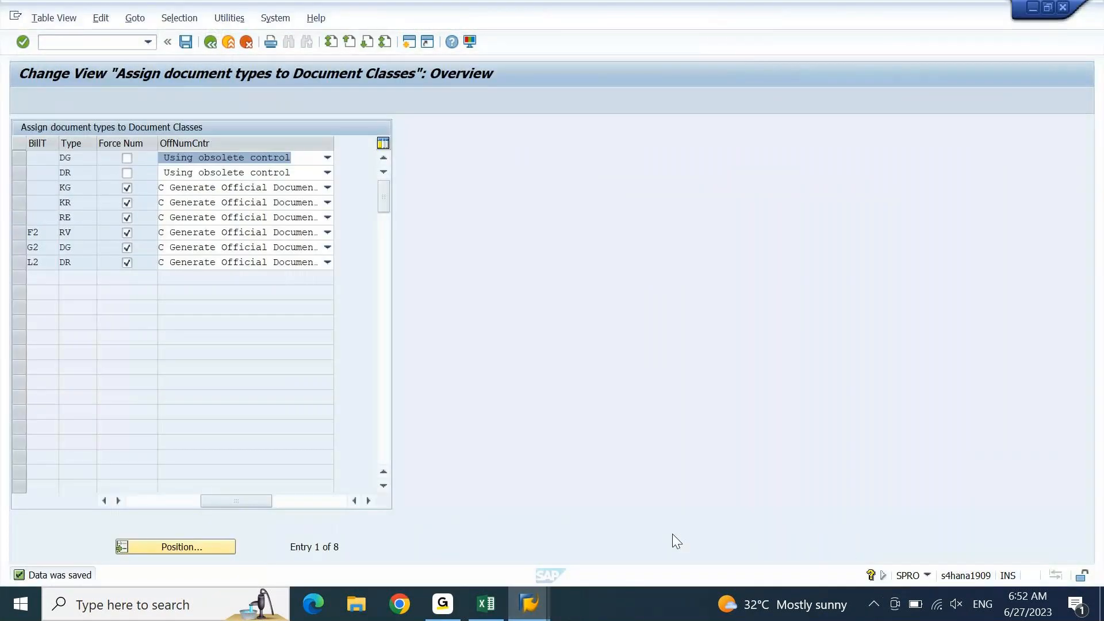
click(327, 173)
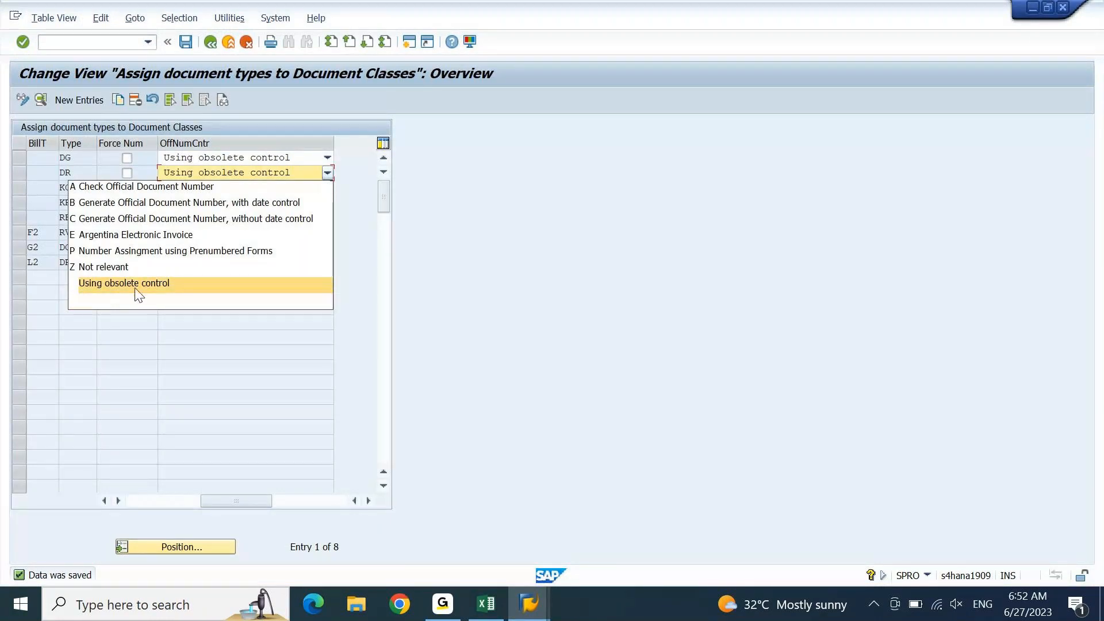
click(105, 272)
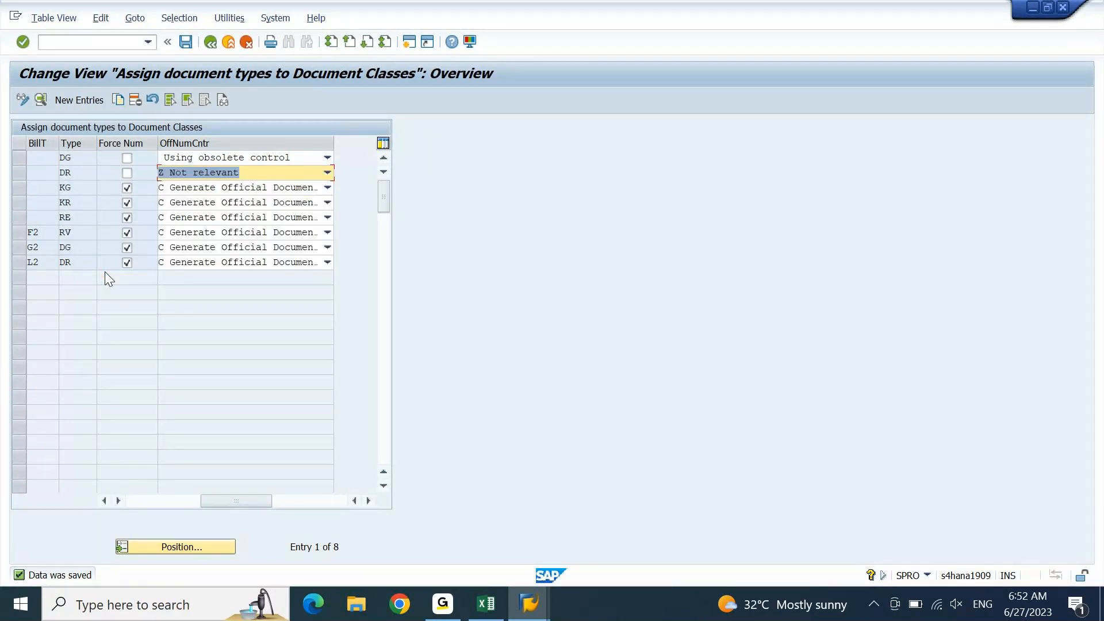
click(186, 42)
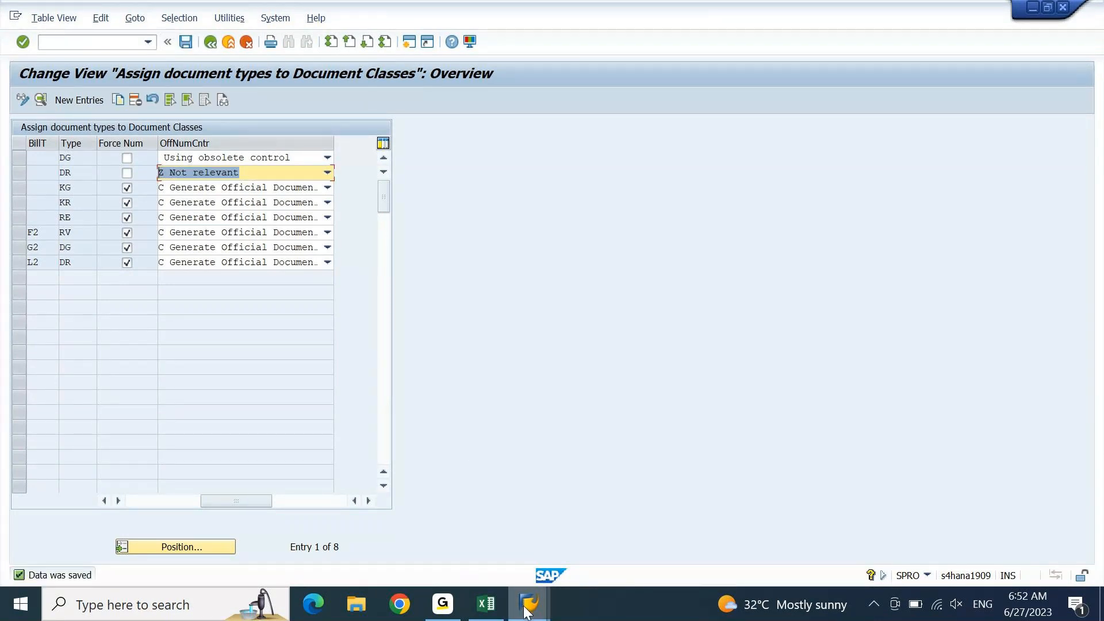
Return to the customer invoice entry session and set the document date and posting date to 24.06.2023.
mouse_move(526, 611)
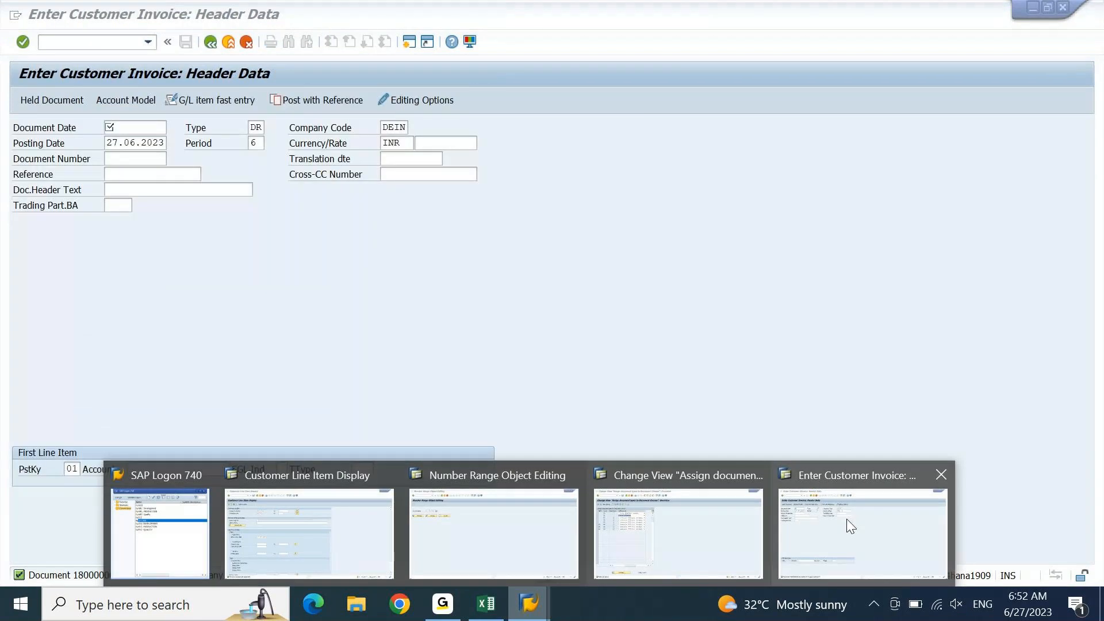
click(846, 518)
key(BackSpace)
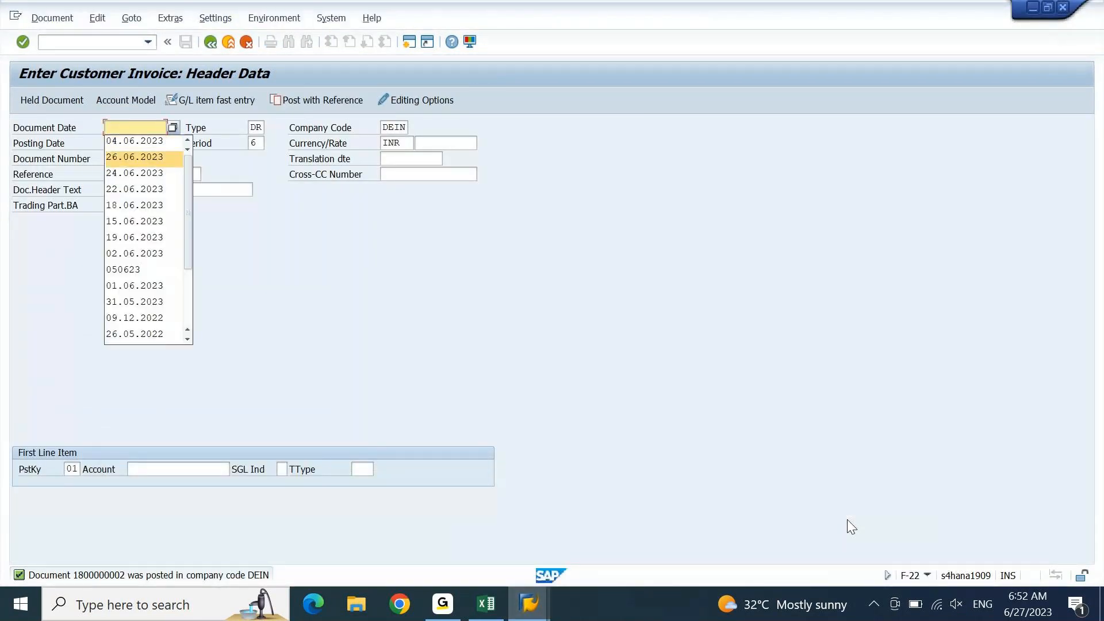
key(Down)
key(Return)
key(Tab)
text(24)
key(Tab)
key(Tab)
Enter sale 02 as both the reference and the document header text of the new invoice.
text(sale 01)
key(BackSpace)
text(2)
key(Tab)
key(BackSpace)
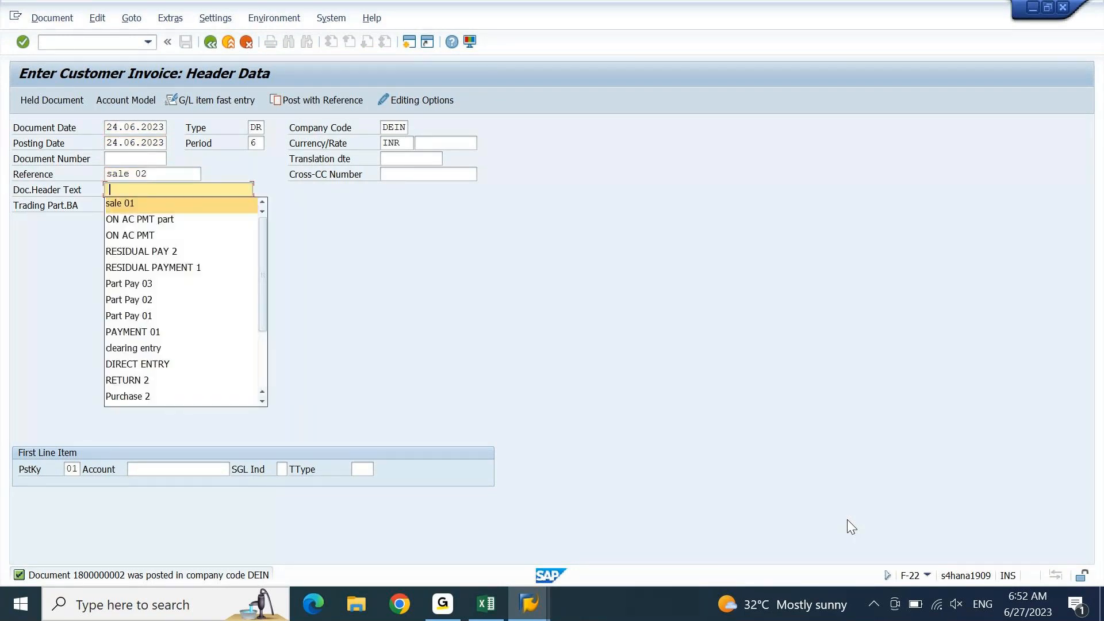
key(Return)
key(BackSpace)
text(2)
Enter the D-MART customer account for the first line item with posting key 01 and proceed to the customer item.
key(Tab)
key(Tab)
key(Tab)
key(BackSpace)
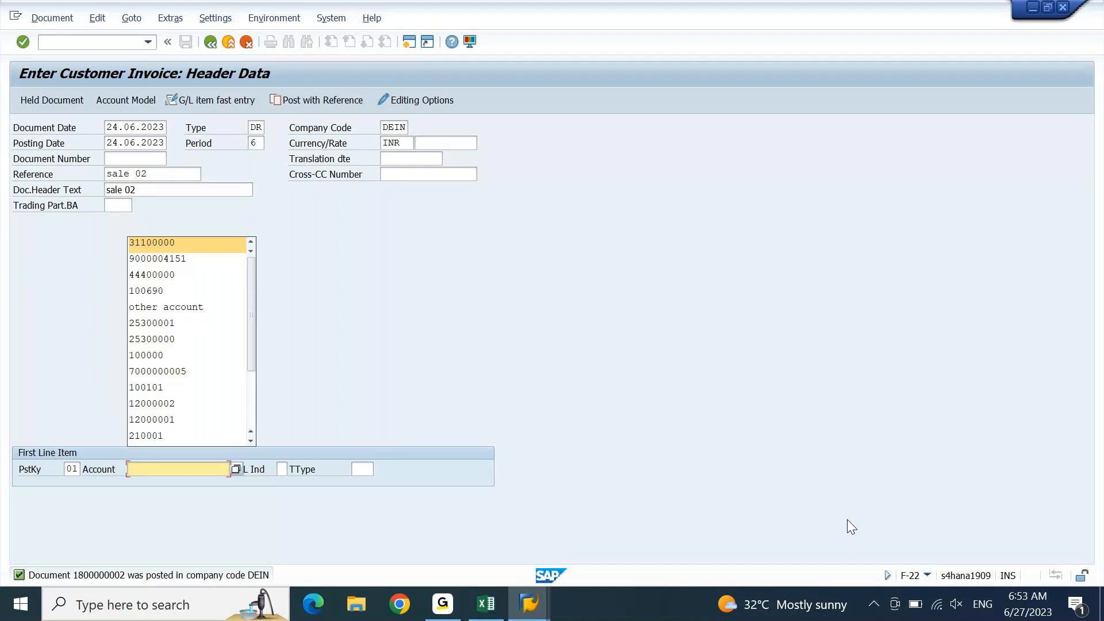
key(Return)
key(Return)
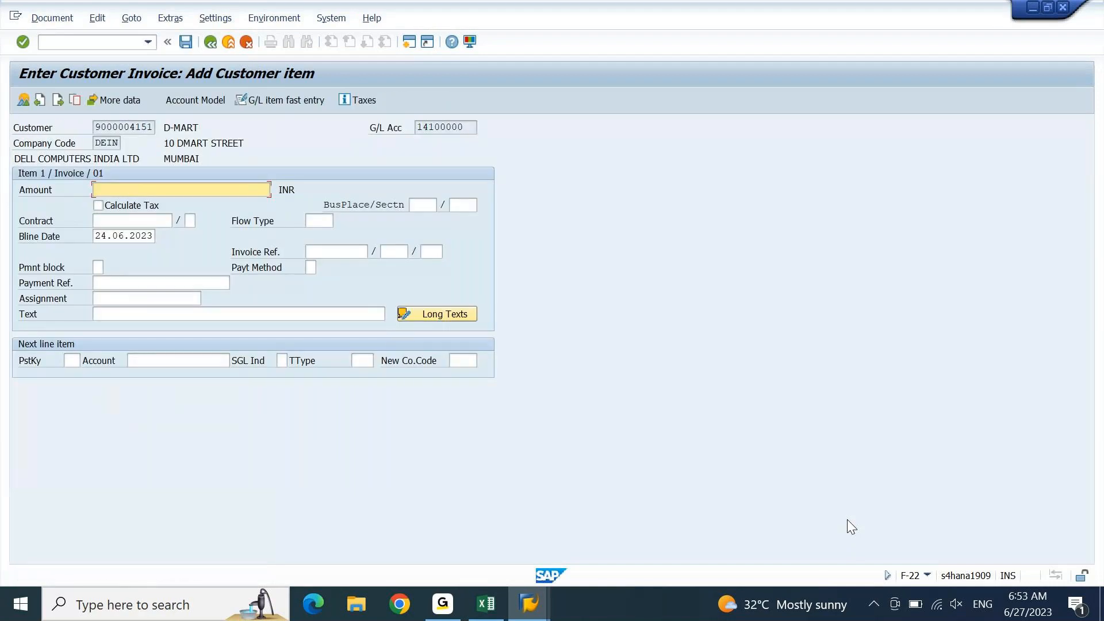
Enter amount 20000 INR and text inv 02 for the D-MART customer item.
key(BackSpace)
key(Down)
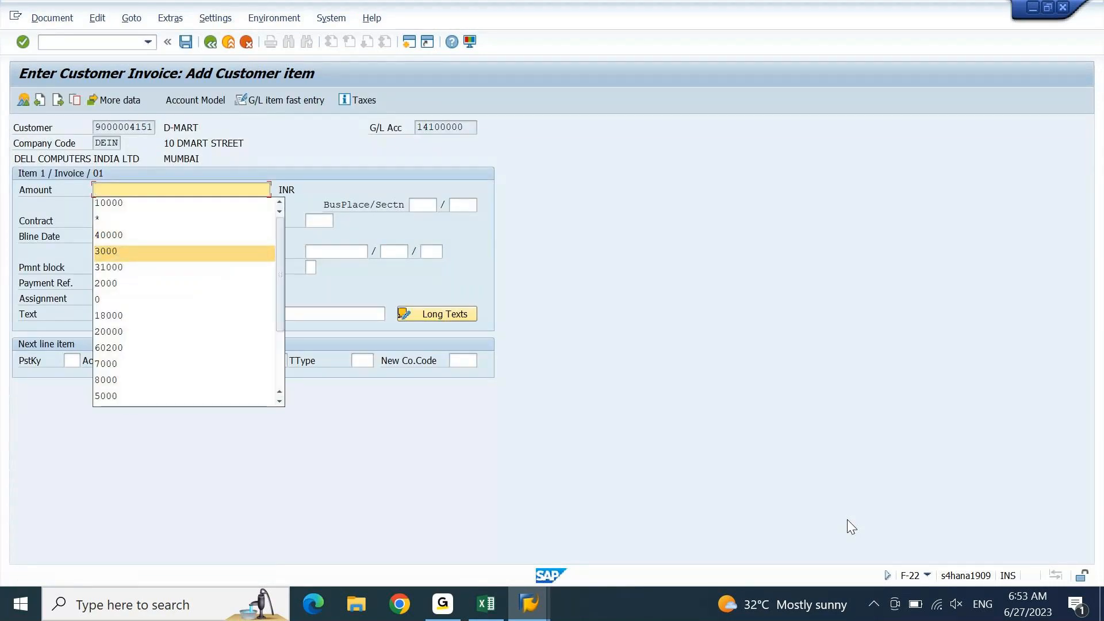
key(Down)
key(Down)
key(Down)
key(Down)
key(Down)
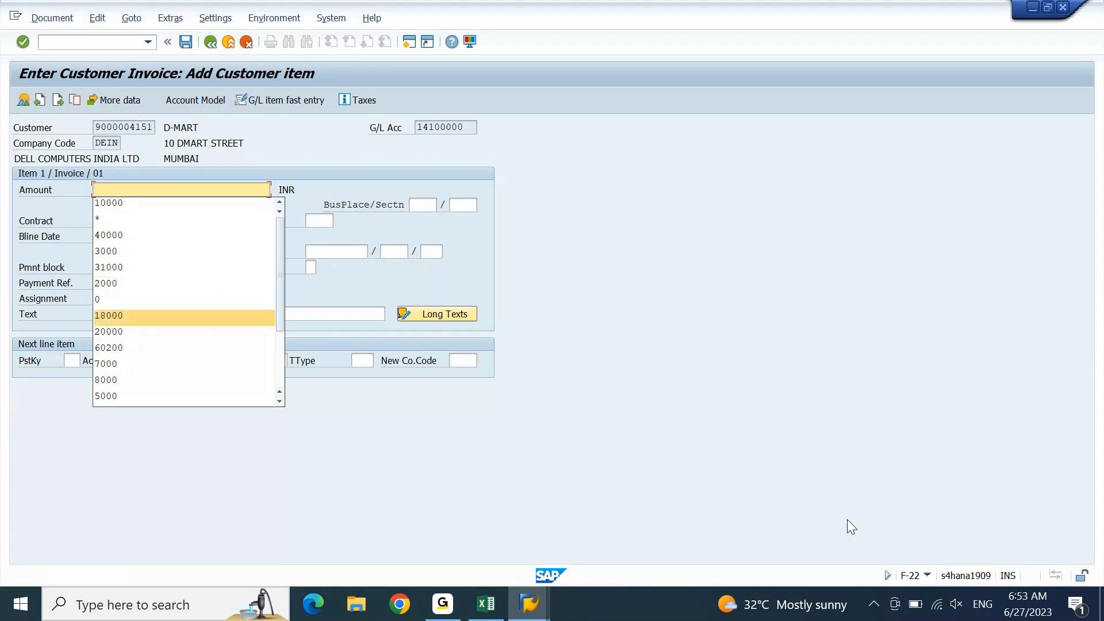
key(Return)
key(Down)
key(Down)
key(Down)
key(Down)
key(Down)
key(Down)
key(Down)
key(Down)
key(Return)
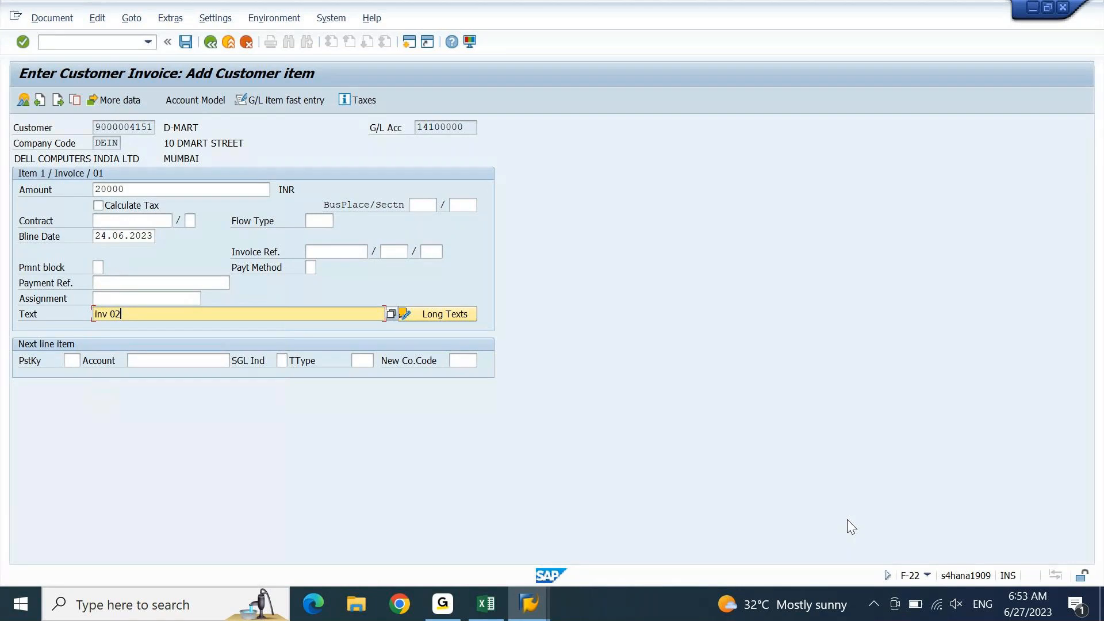
Add the Domestic Sales G/L account with posting key 50 as the next line item and proceed to its details.
key(Down)
key(Left)
text(50)
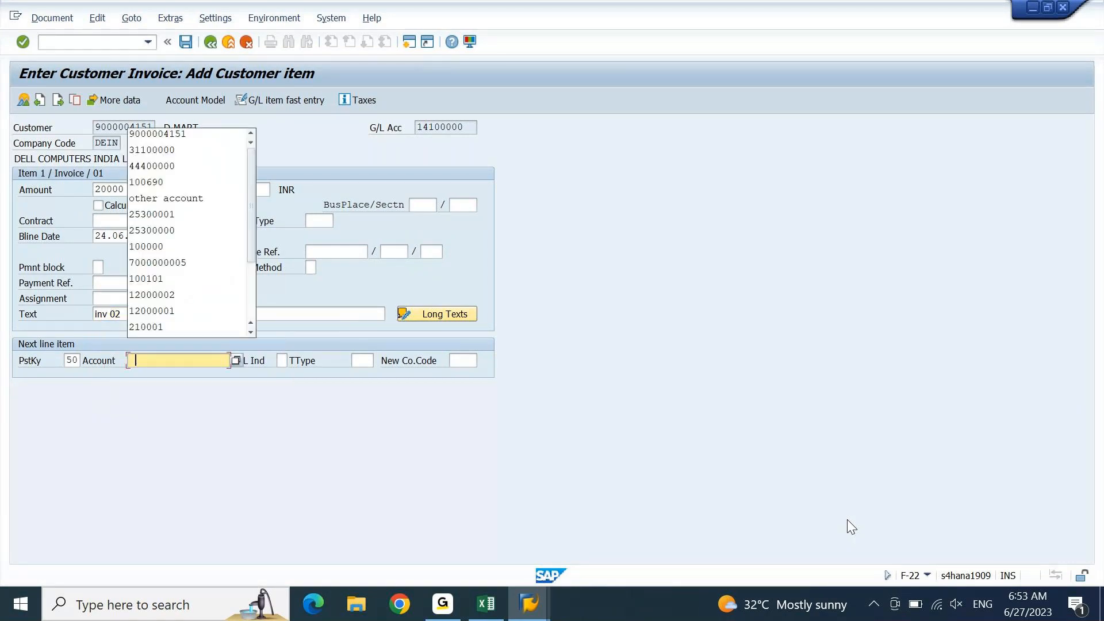
key(Down)
key(Down)
key(Down)
key(Up)
key(Return)
key(Return)
key(Return)
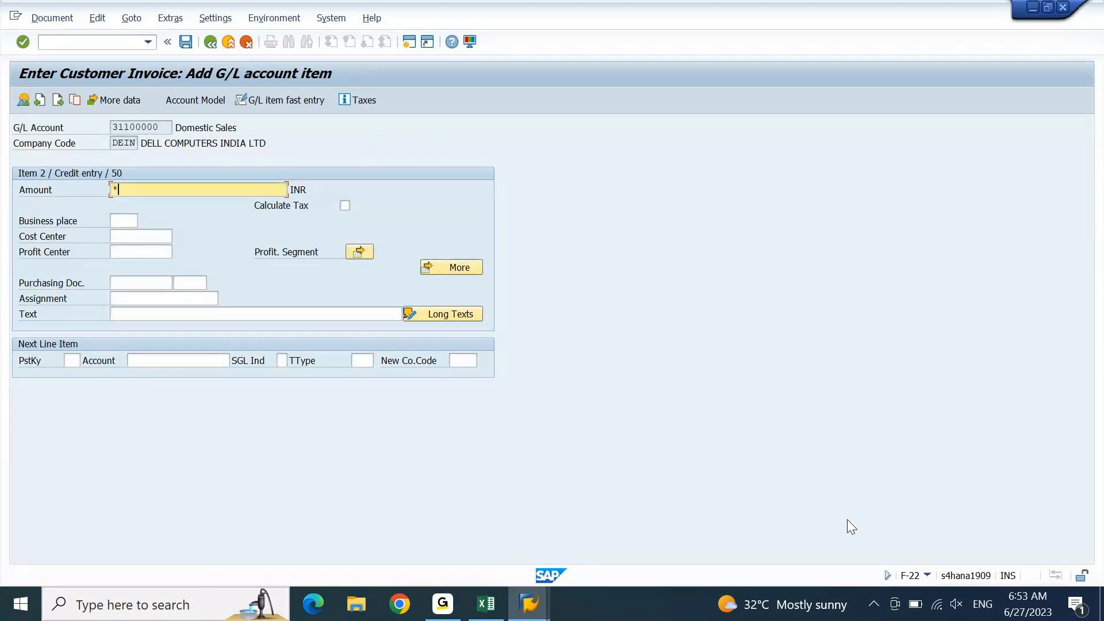
Enter * as the Domestic Sales item's amount and assign profit center DEIN01.
text(*)
key(Tab)
key(Tab)
key(Tab)
key(Tab)
key(space)
key(Down)
key(Return)
key(Return)
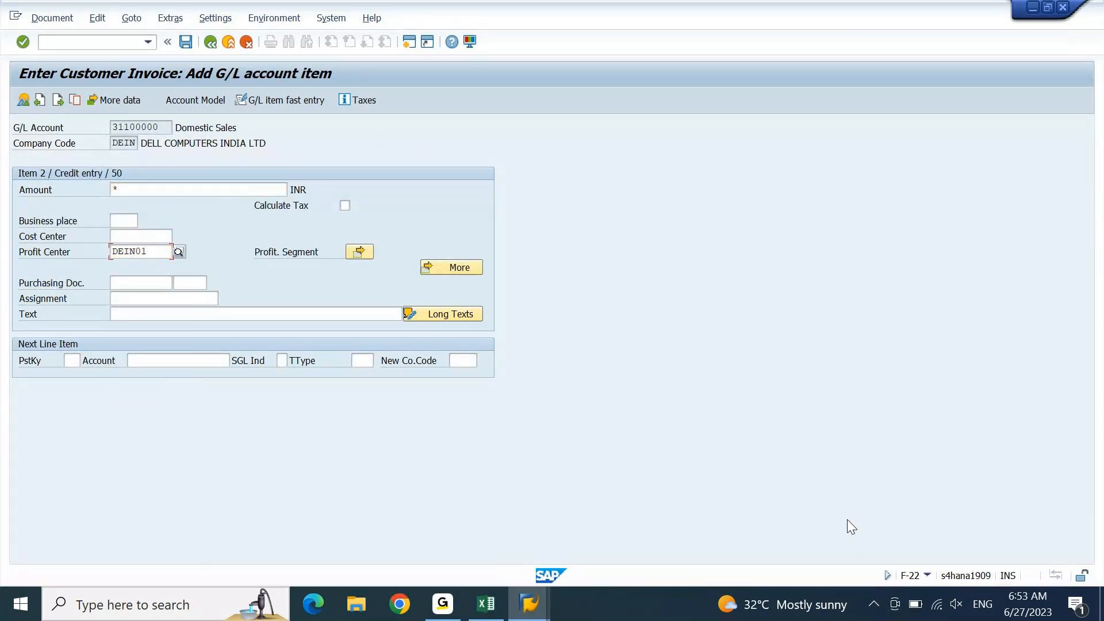
Enter "inv 02" as the item text of the Domestic Sales credit entry.
key(Tab)
key(Tab)
key(Tab)
key(Tab)
key(Tab)
key(Tab)
key(space)
key(Down)
key(Return)
key(BackSpace)
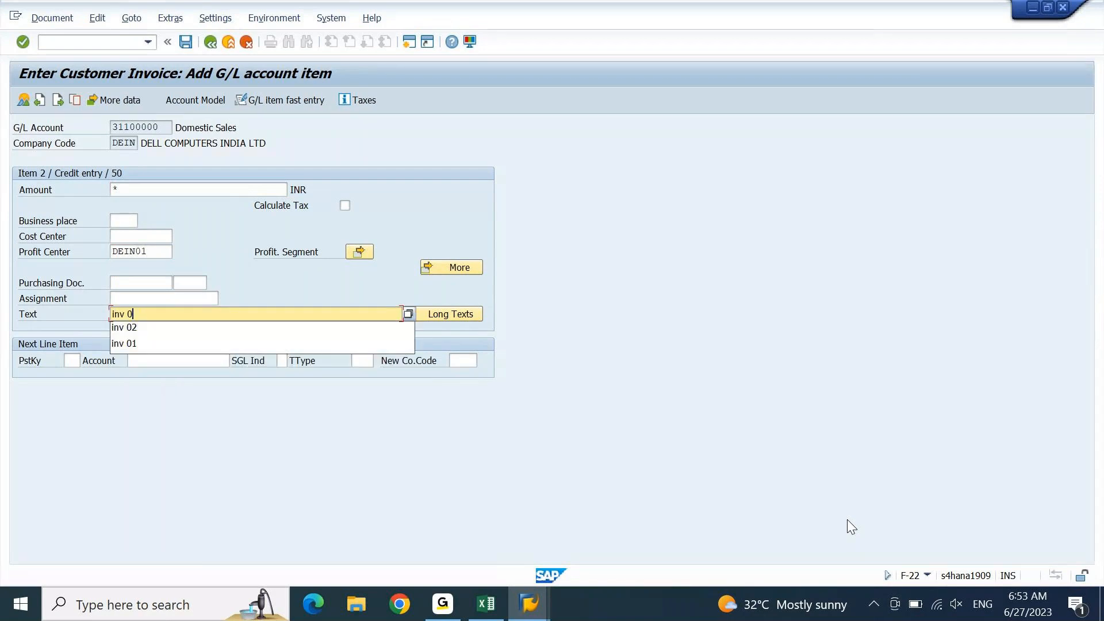
text(2)
key(Return)
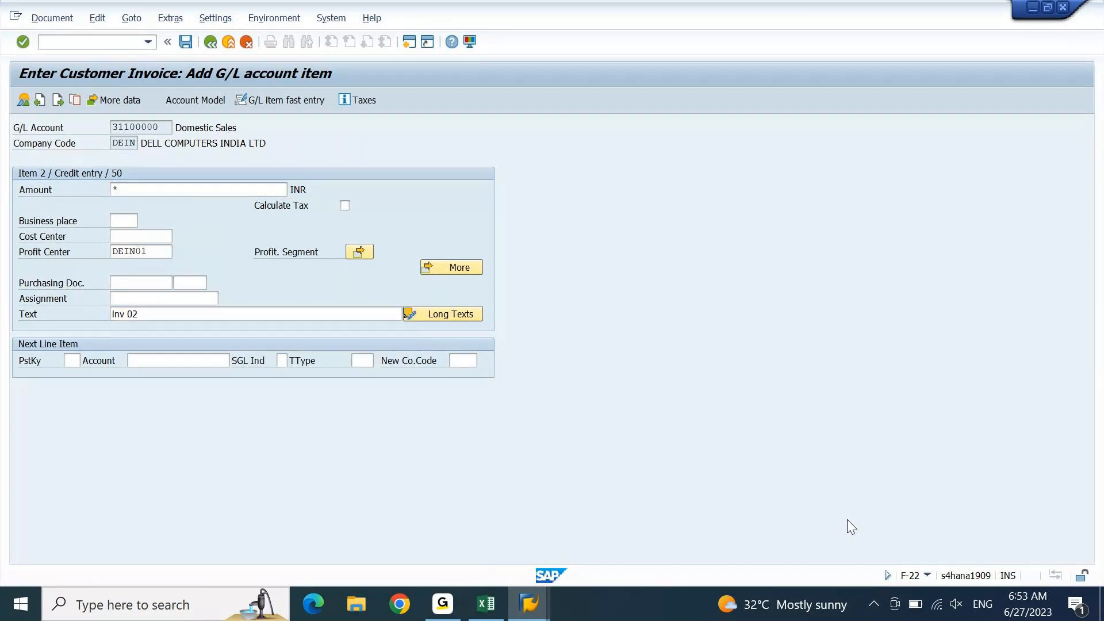
Simulate the customer invoice and post the document.
key(alt+d)
key(s)
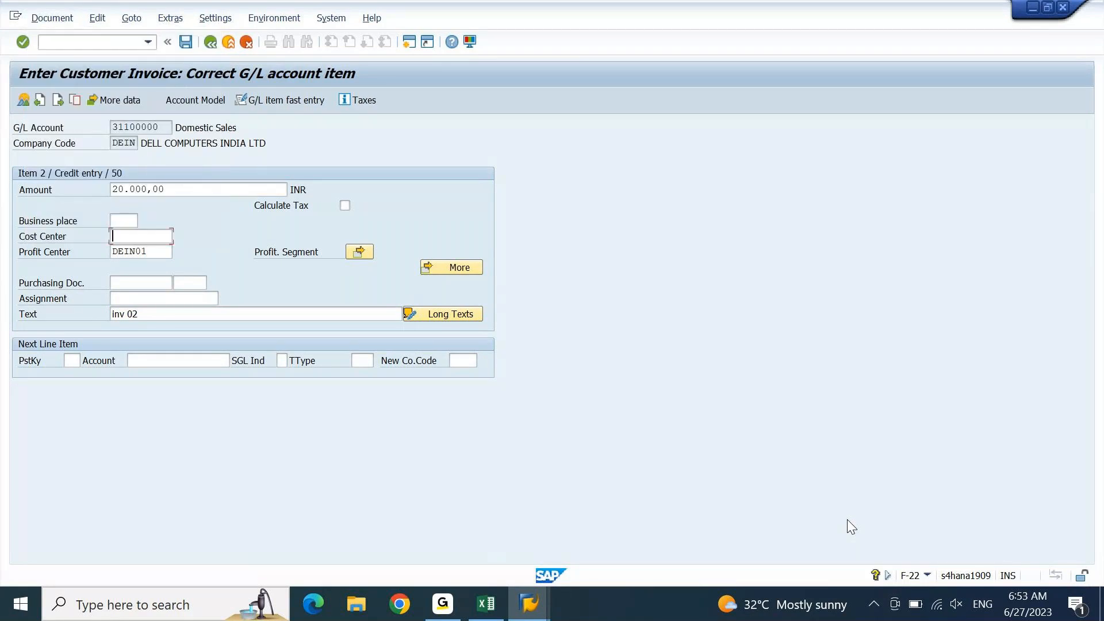
key(Return)
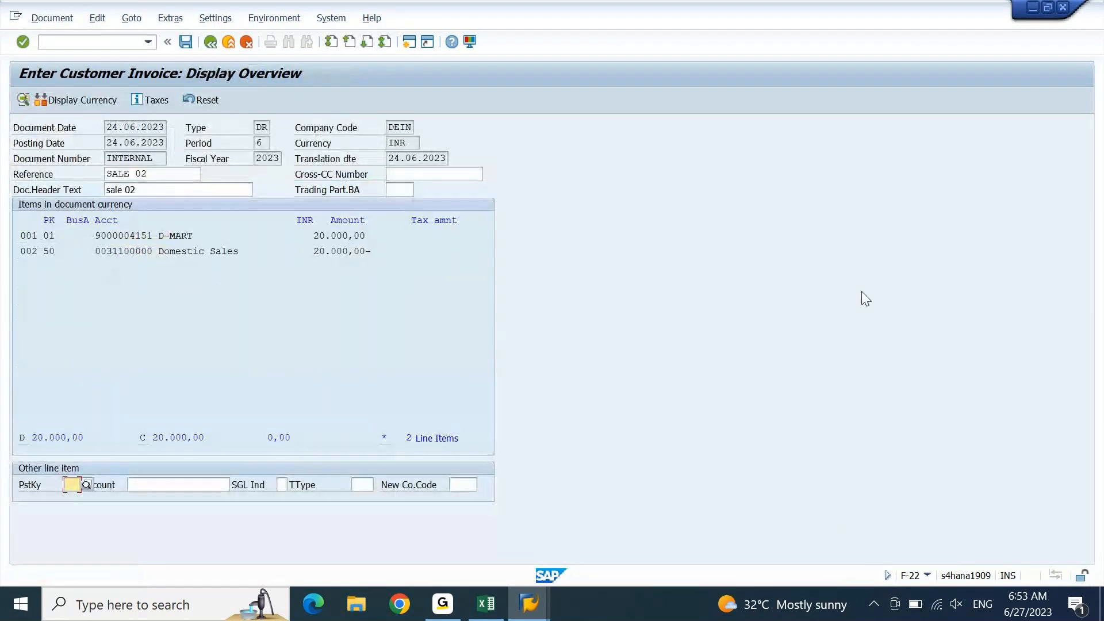
click(186, 42)
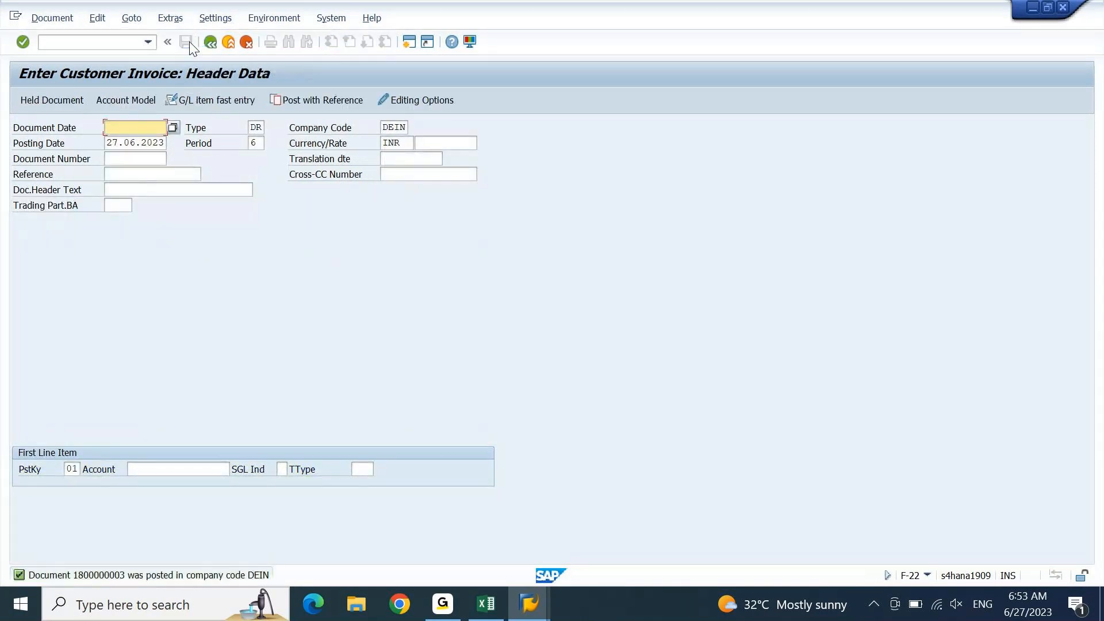
Switch to the session assigning document types to document classes and return to the implementation guide structure.
click(539, 597)
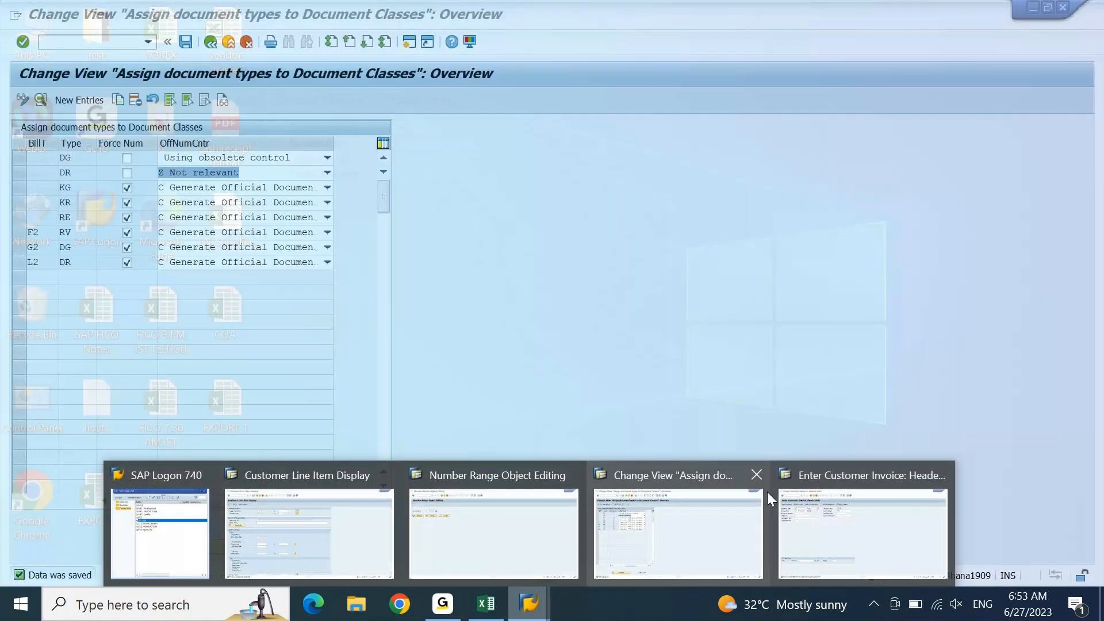
click(767, 492)
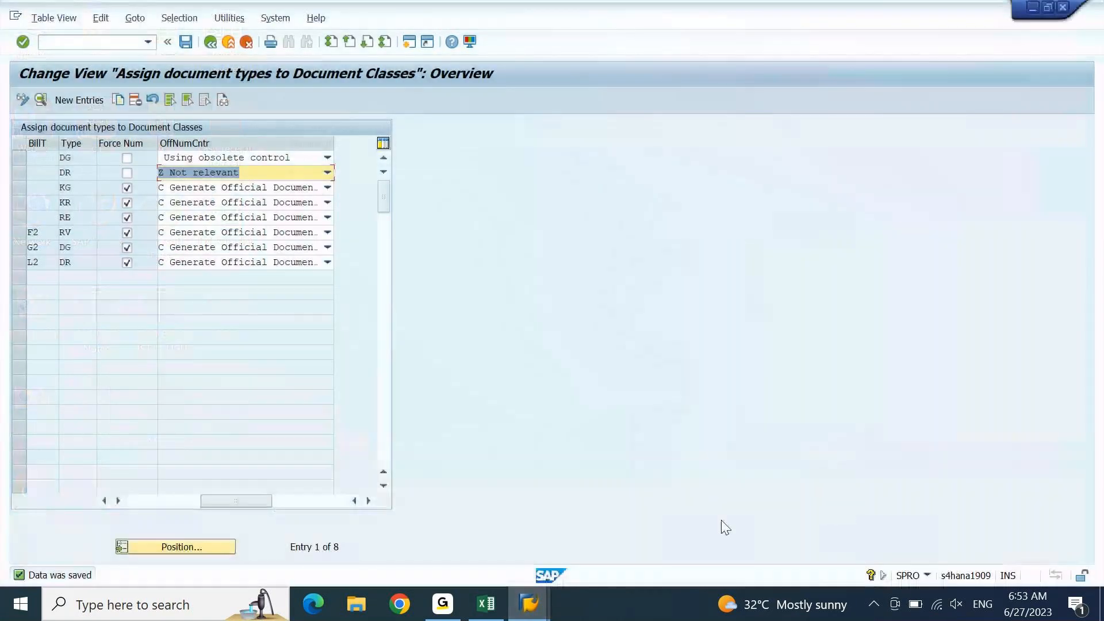
key(F3)
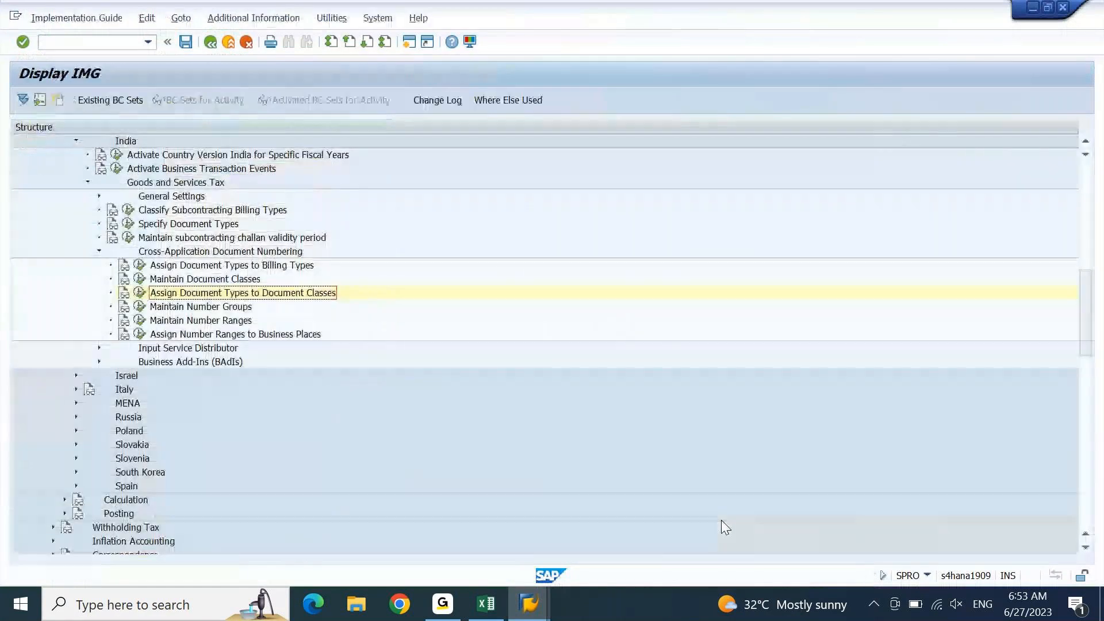
key(Left)
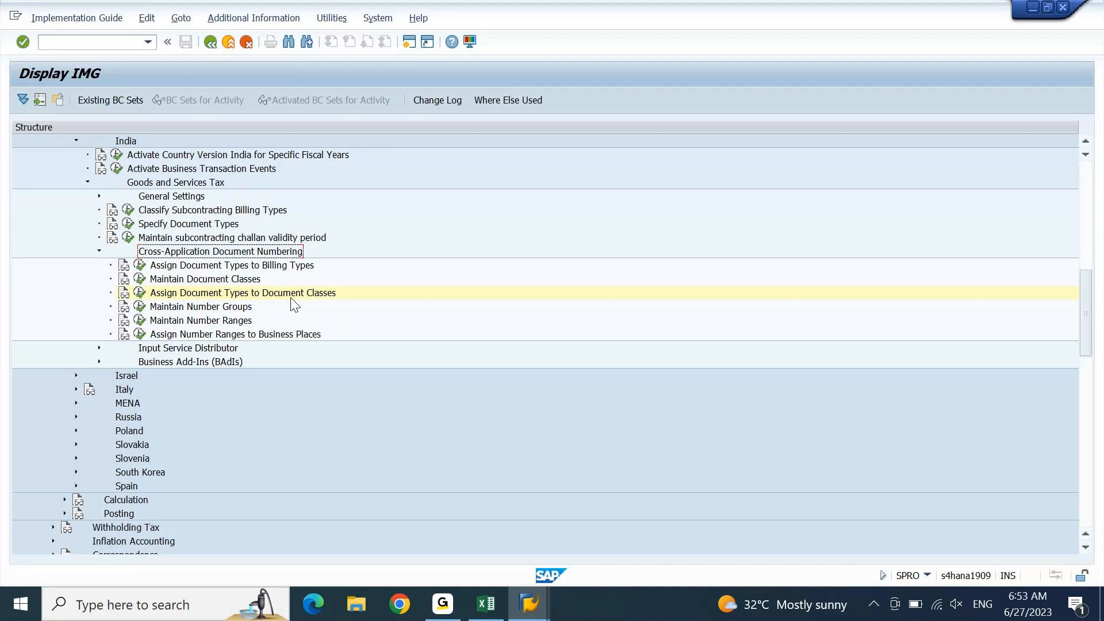
Examine the implementation guide path from Tax on Sales/Purchases through India and Goods and Services Tax to Cross-Application Document Numbering.
click(195, 298)
key(Up)
key(Up)
key(Up)
key(Up)
key(Up)
key(Up)
key(Up)
key(Up)
key(Up)
key(Up)
key(Up)
key(Up)
key(Up)
key(Up)
key(Up)
key(Up)
key(Up)
key(Up)
key(Up)
key(Up)
key(Up)
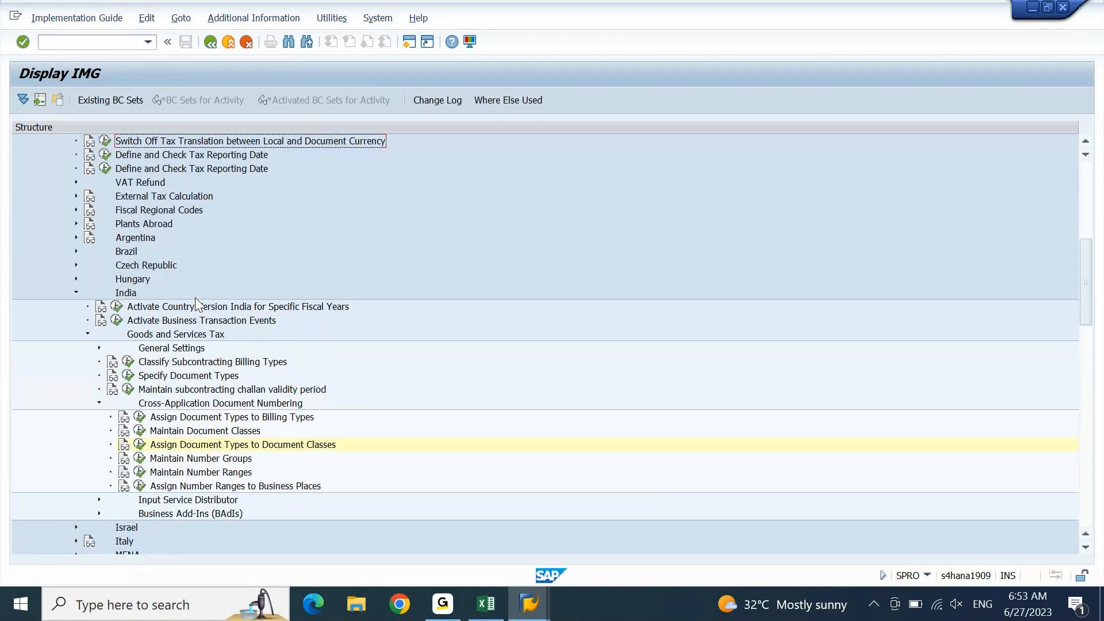
key(Up)
key(Up)
key(Up)
key(Up)
key(Up)
key(Up)
key(Up)
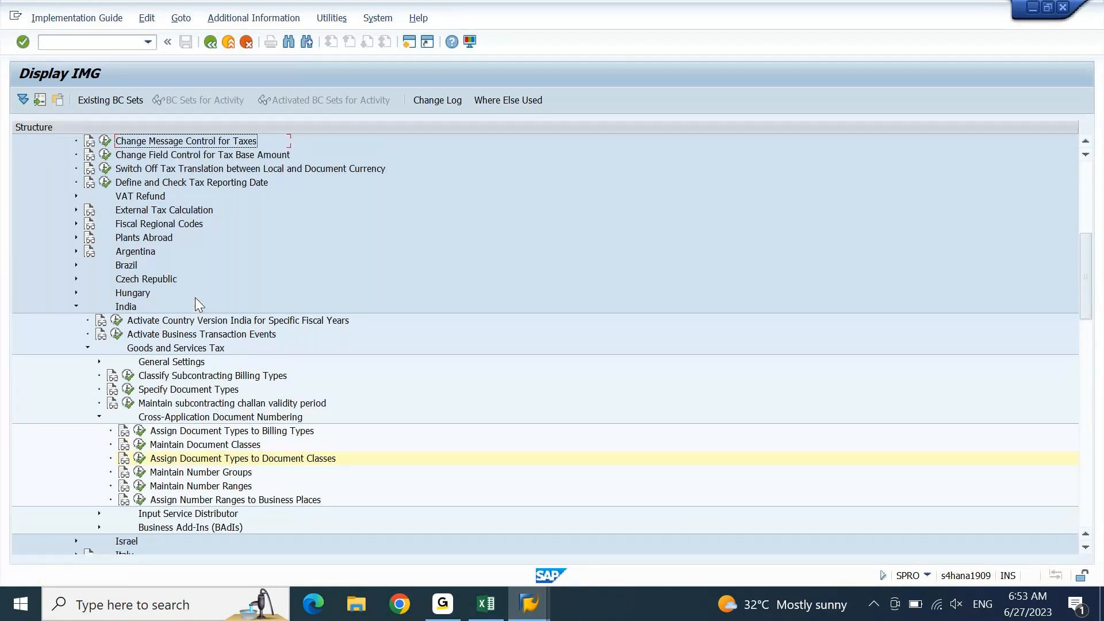
key(Up)
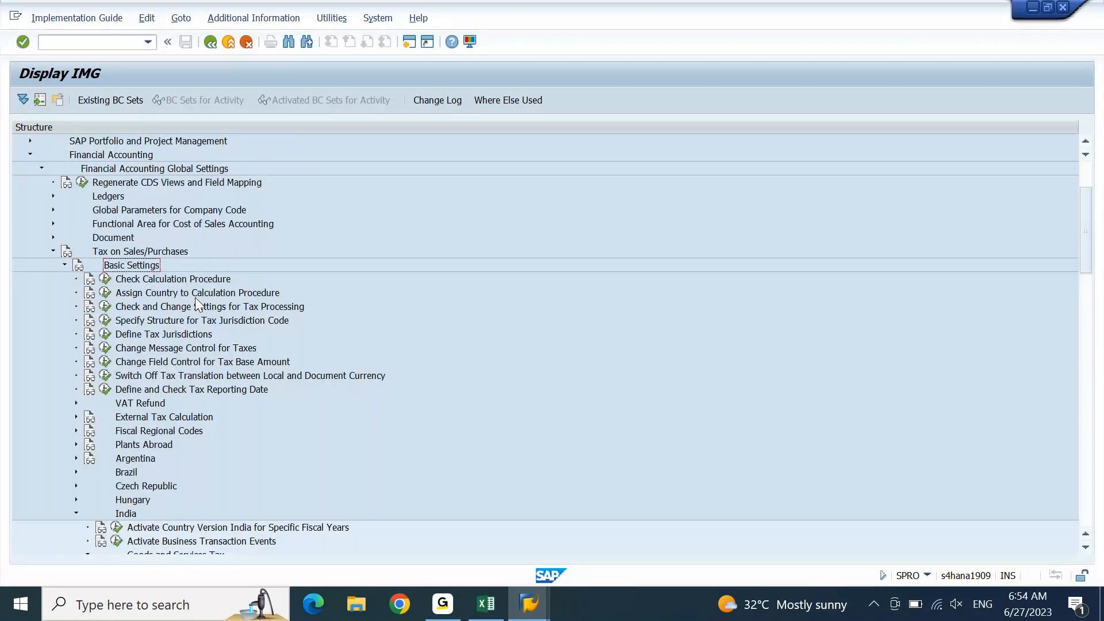
key(Down)
key(Down)
key(Down)
key(Down)
key(Down)
key(Down)
key(Down)
key(Down)
key(Down)
key(Down)
key(Down)
key(Down)
key(Down)
key(Down)
key(Down)
key(Down)
key(Down)
key(Down)
key(Down)
key(Down)
key(Down)
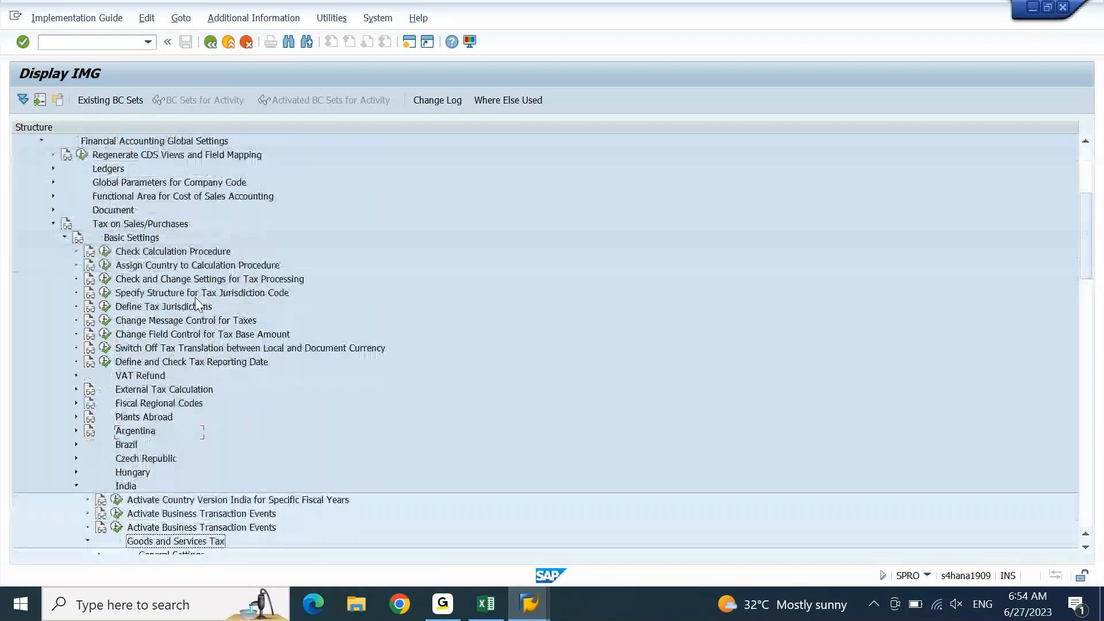
key(Down)
key(Down)
key(Down)
key(Down)
key(Down)
key(Down)
key(Down)
key(Down)
key(Down)
key(Down)
key(Down)
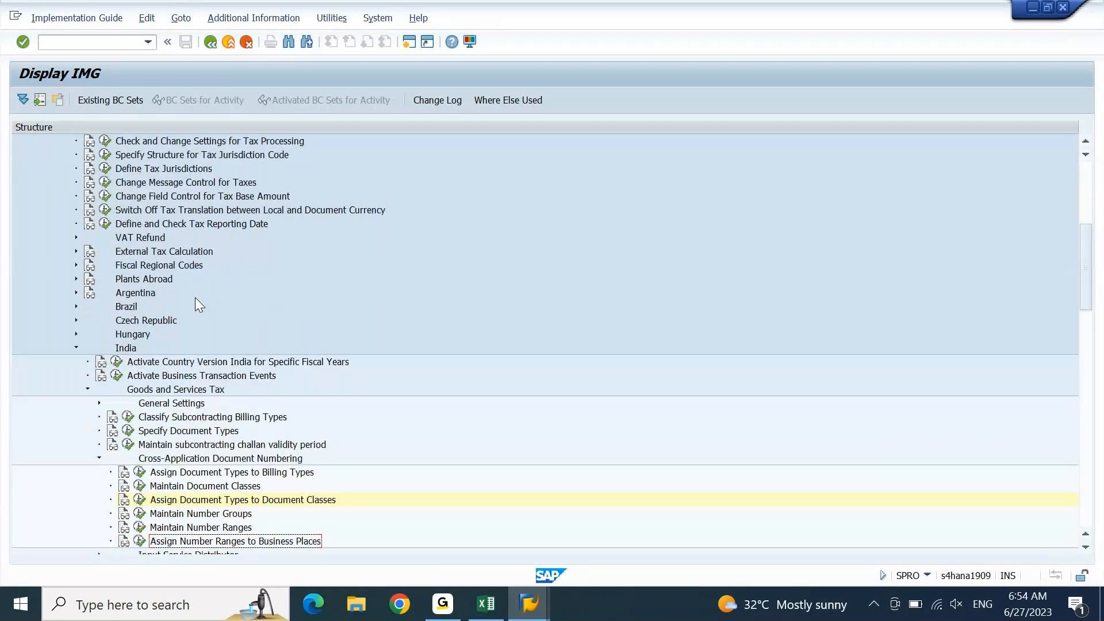
key(Down)
key(Down)
key(Down)
key(Down)
key(Down)
key(Down)
key(Down)
key(Down)
key(Down)
key(Down)
key(Down)
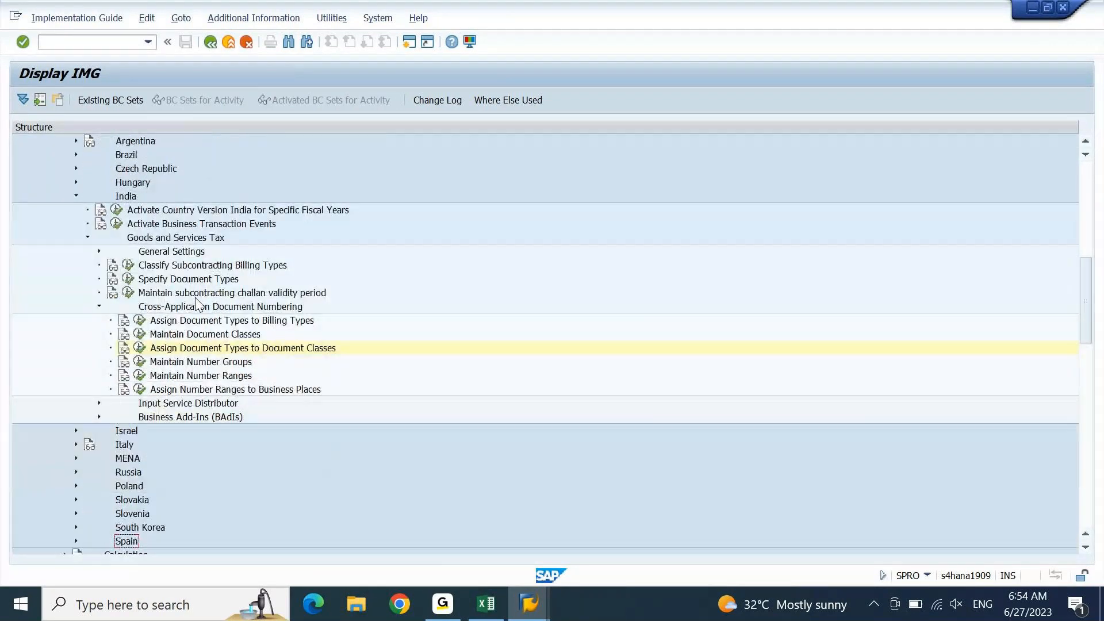
Open Assign Document Types to Document Classes and review the official number control options for document type DR with class GDR.
click(194, 351)
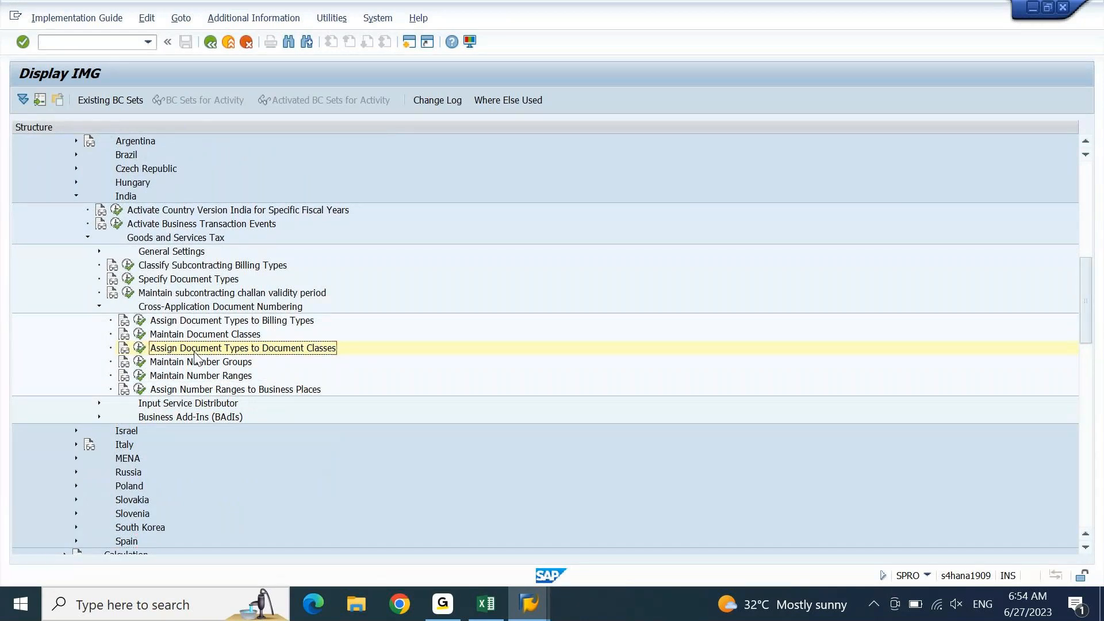
click(140, 349)
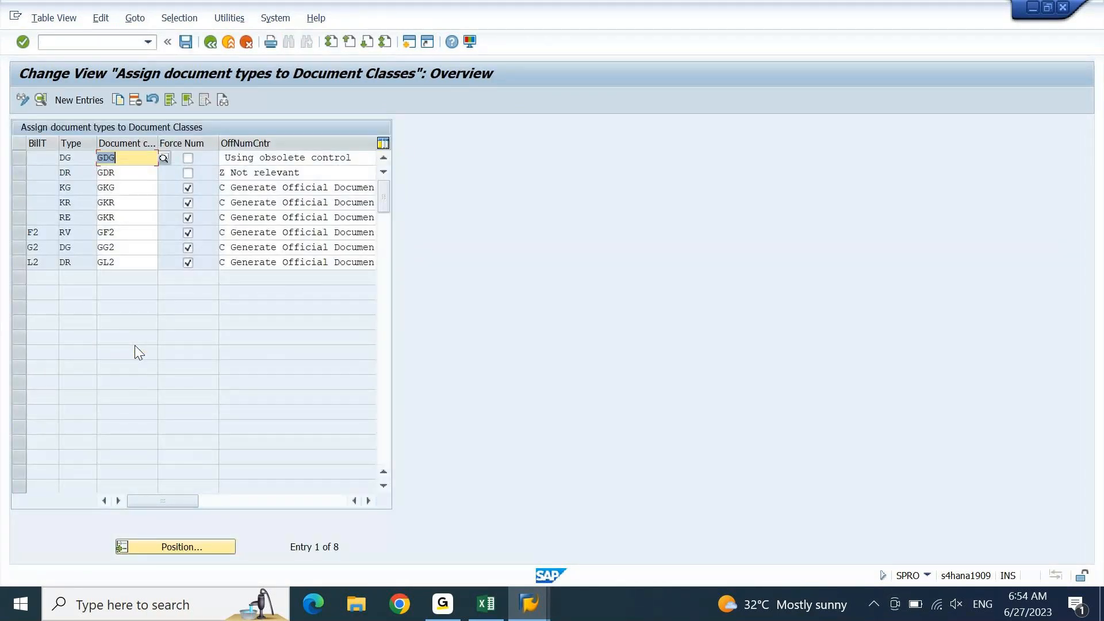
click(15, 172)
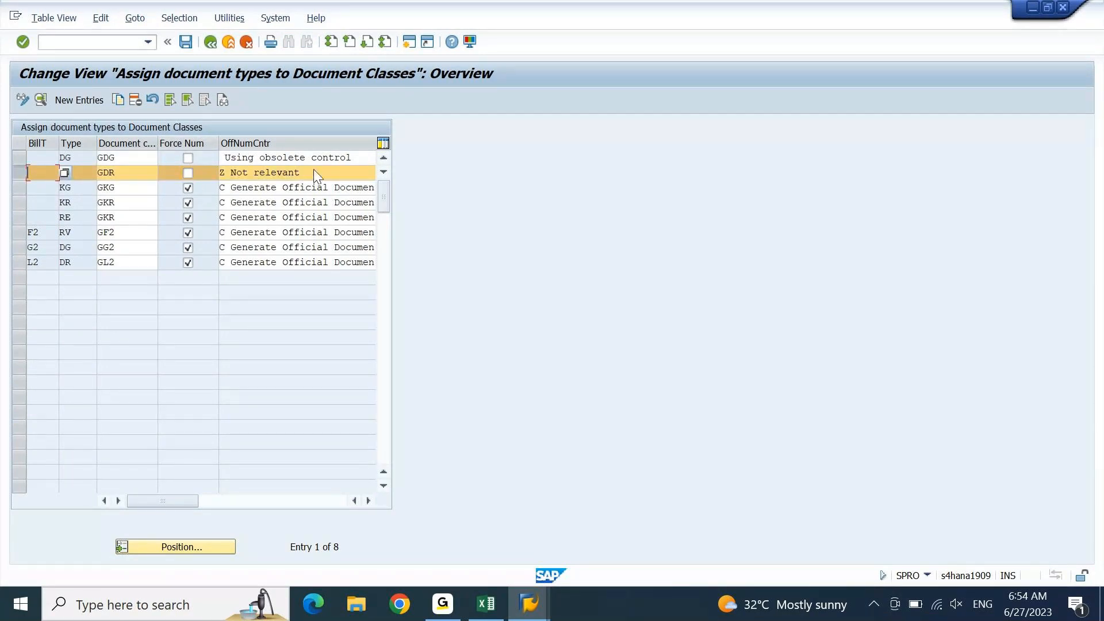
click(356, 172)
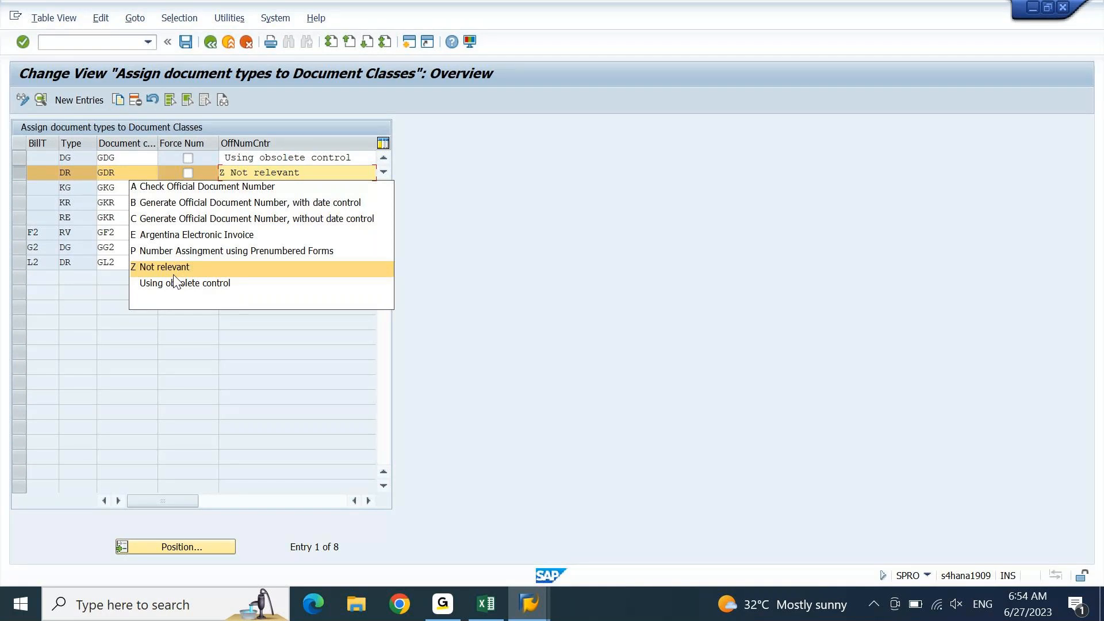
click(395, 293)
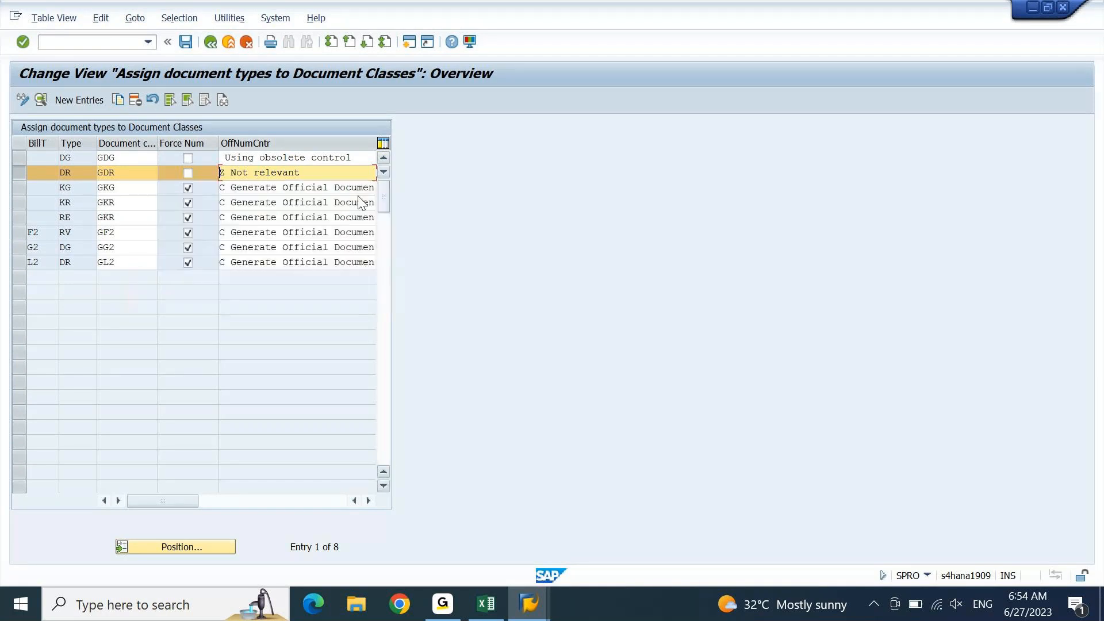
Leave the document class assignment for the SAP Easy Access screen with /n and close the Number Range Object Editing session.
click(129, 47)
text(/n)
key(Return)
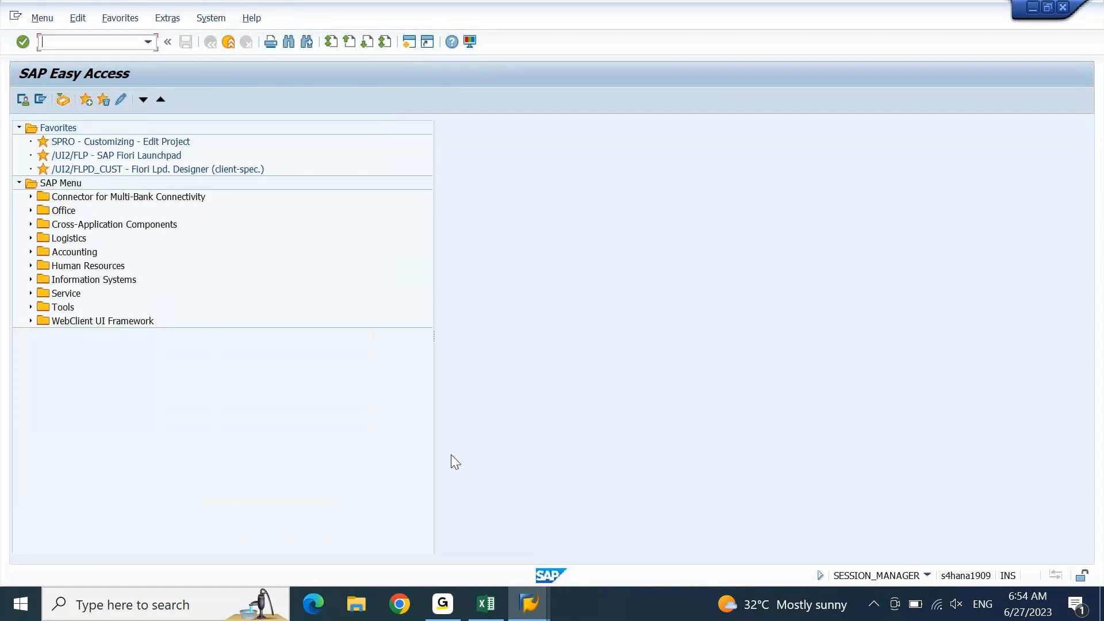
mouse_move(526, 612)
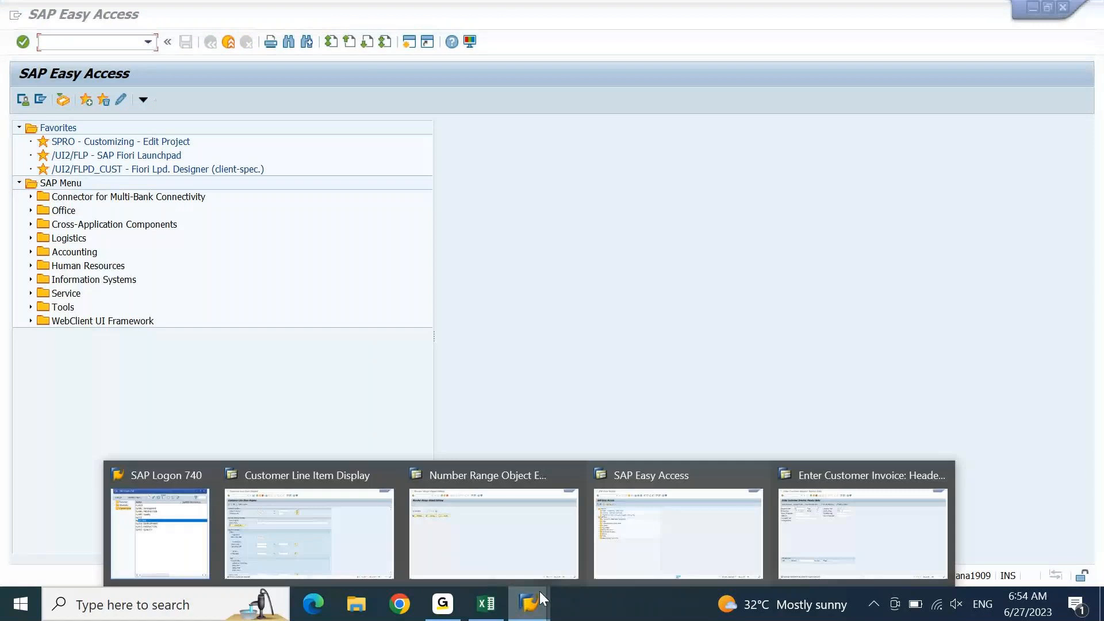
click(564, 472)
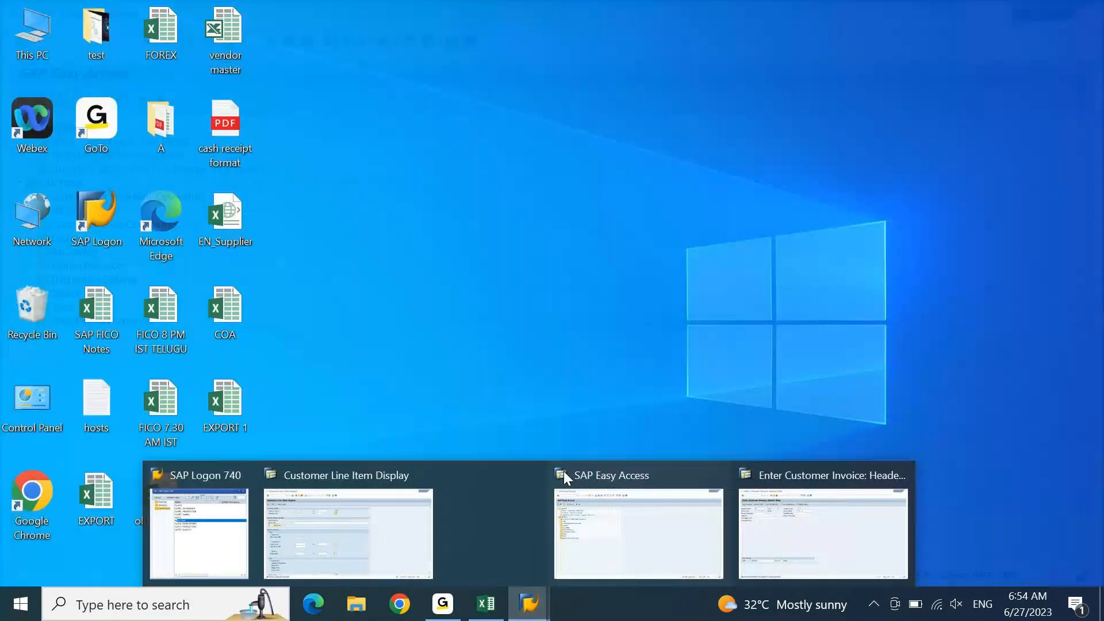
Display the customer's open line items in company code DEIN and switch back to the SAP Easy Access session.
click(438, 512)
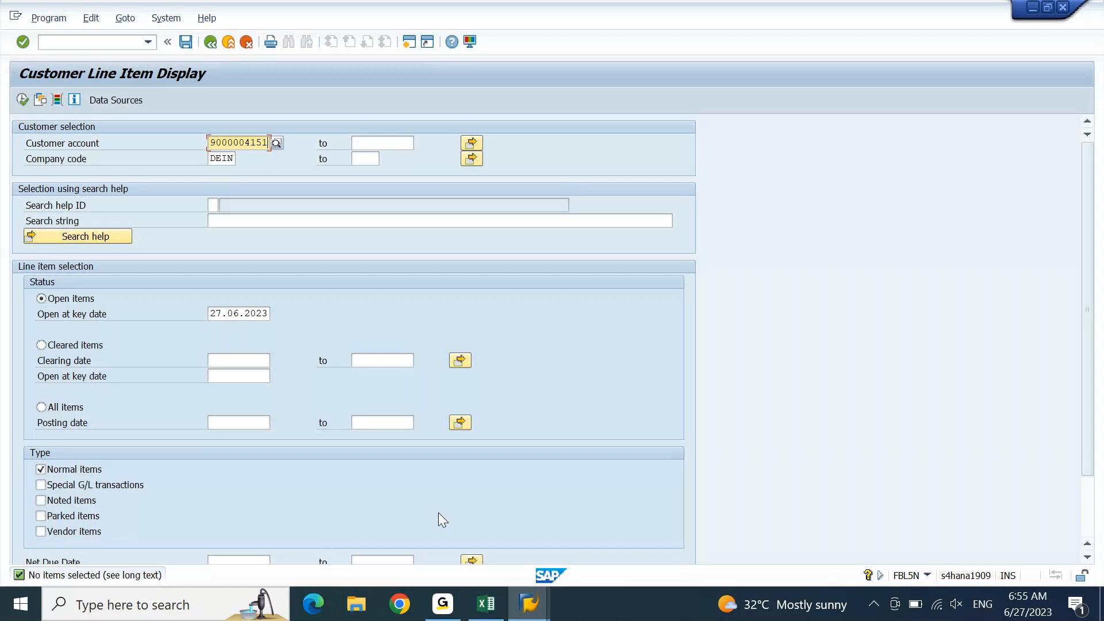
key(F8)
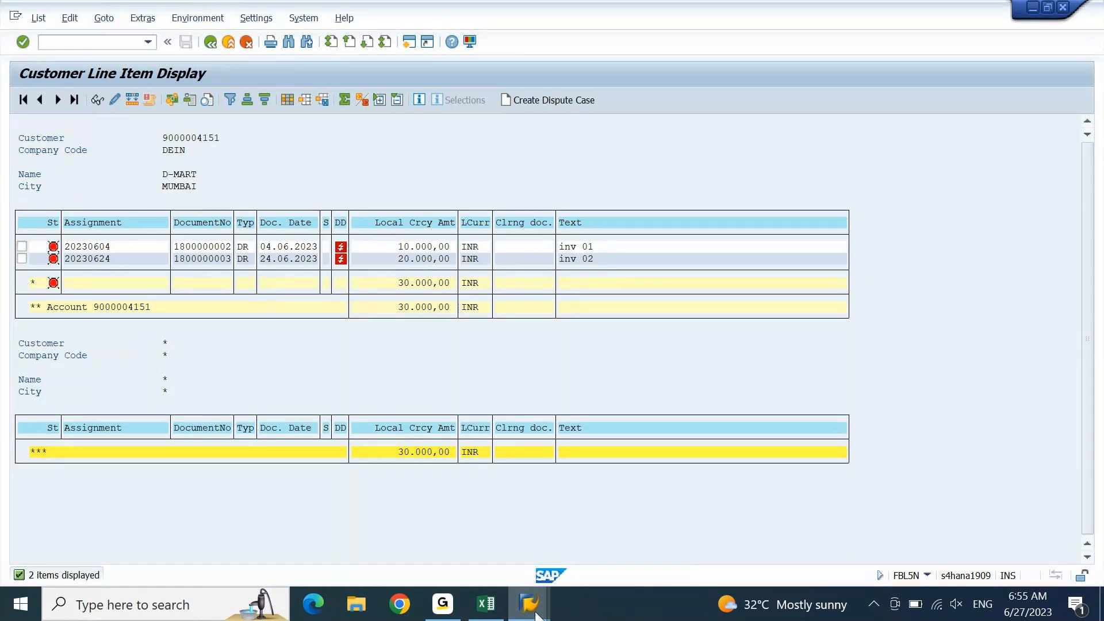
mouse_move(528, 602)
click(649, 551)
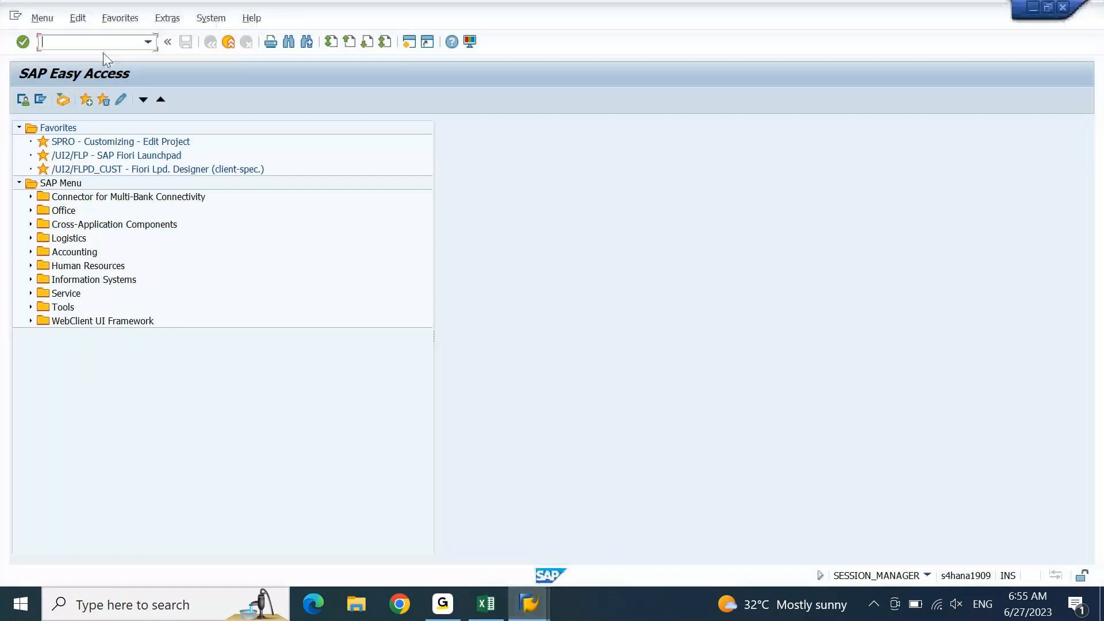
text(F-)
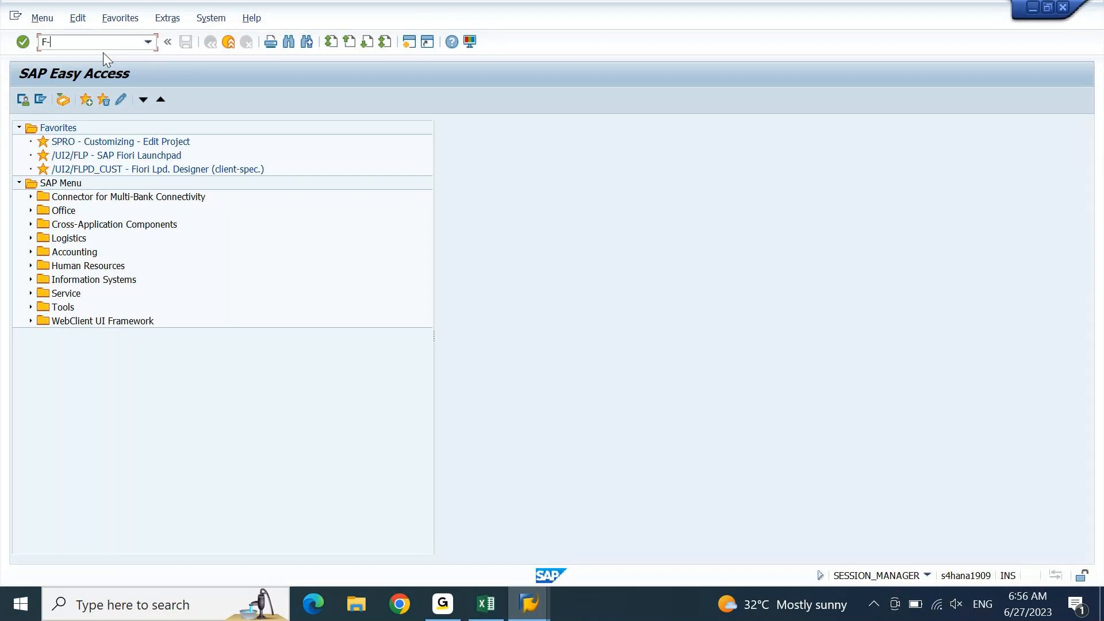
text(2)
key(ctrl+a)
key(BackSpace)
View the user menu and switch back to the standard SAP menu.
click(73, 194)
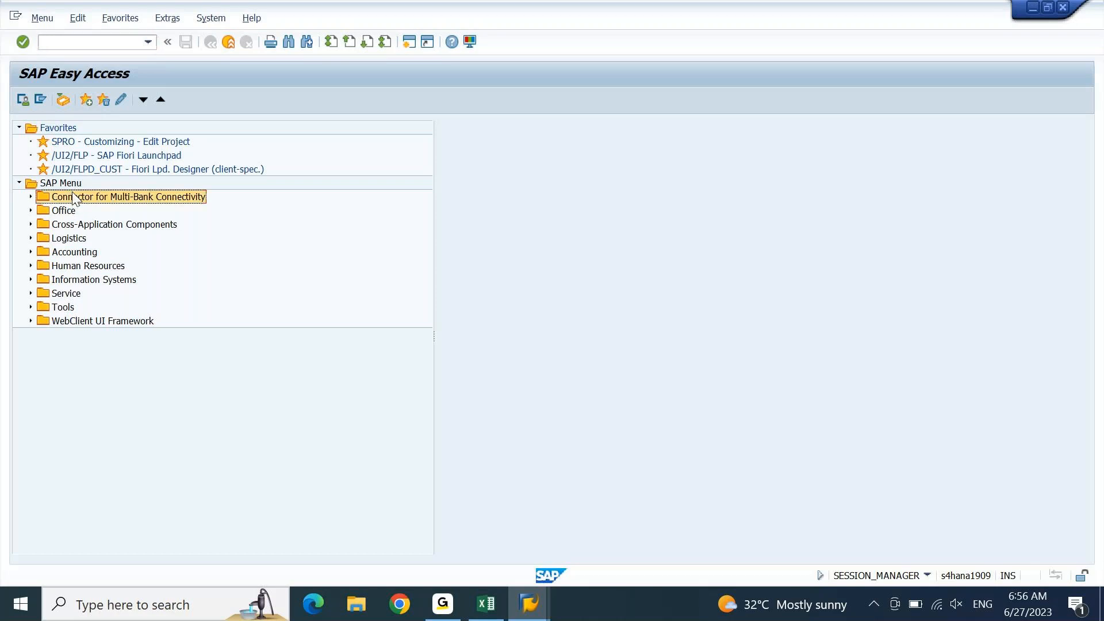
click(73, 187)
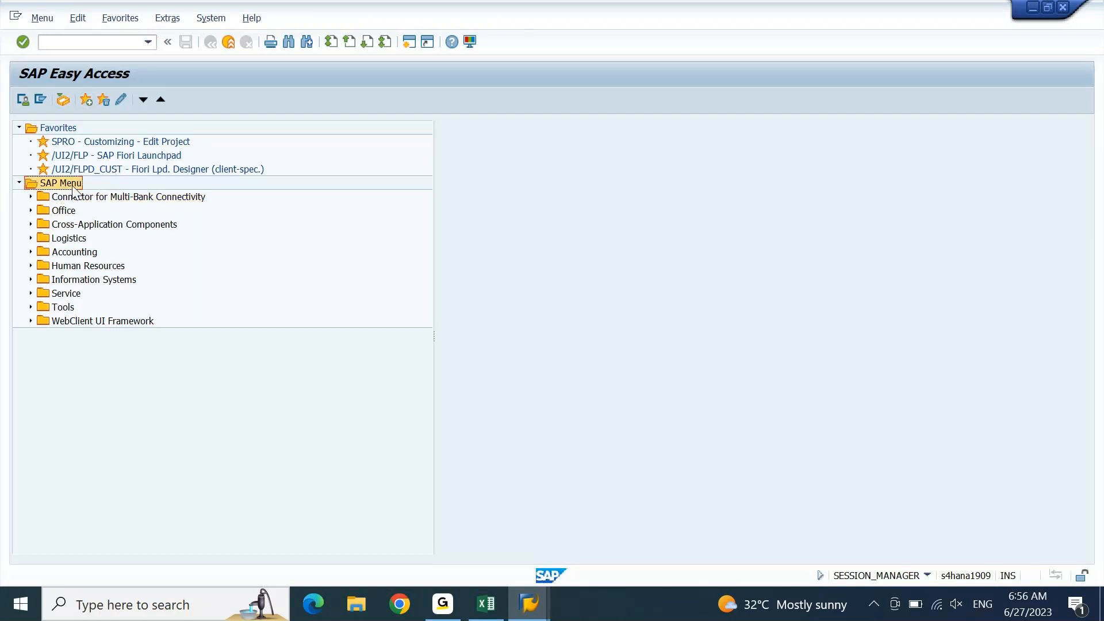
click(41, 101)
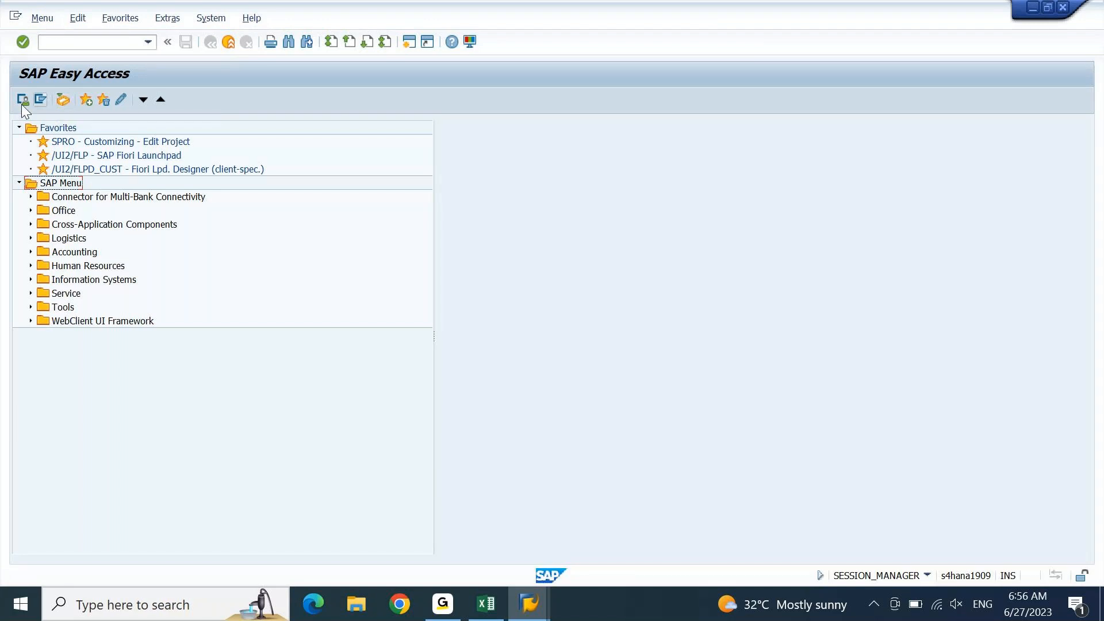
click(23, 100)
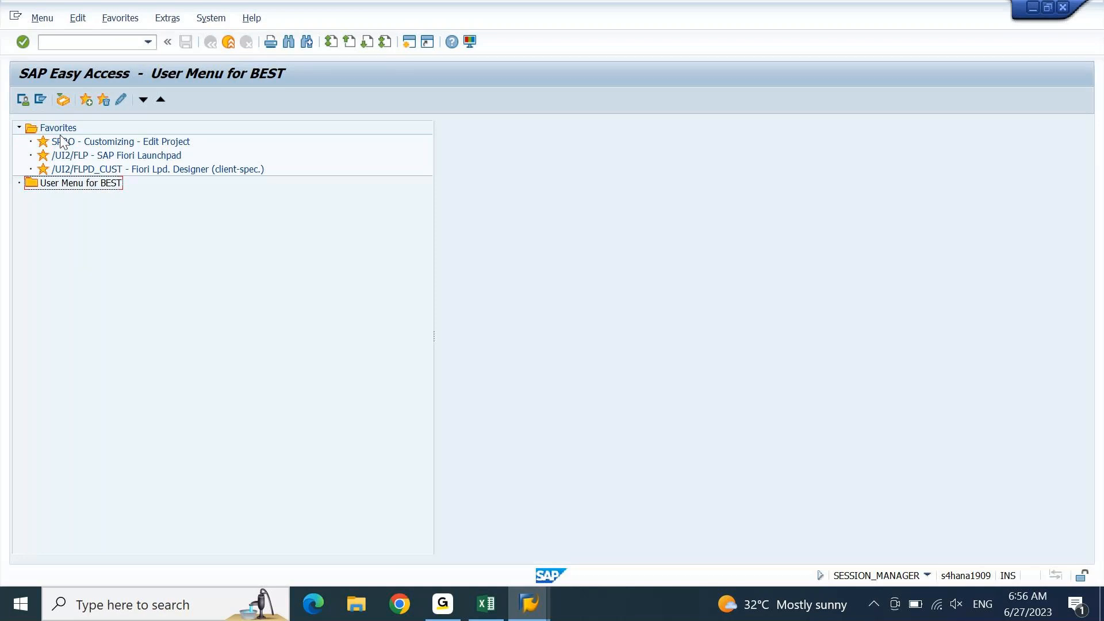
click(43, 98)
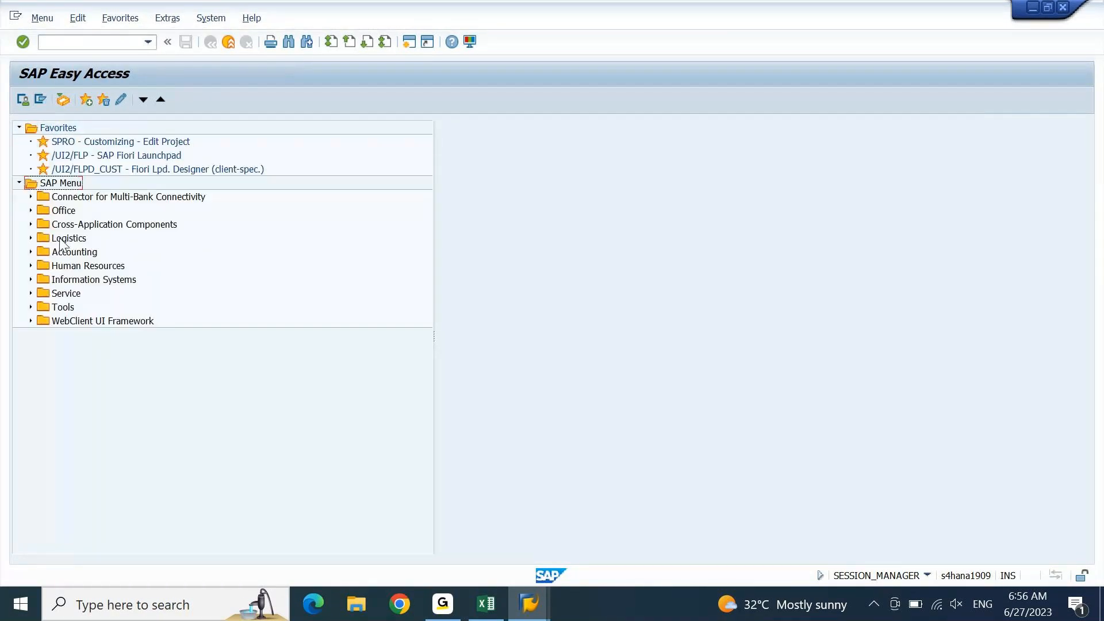
Expand the SAP menu through Accounting, Financial Accounting and Accounts Receivable to the Document Entry transactions.
double_click(69, 255)
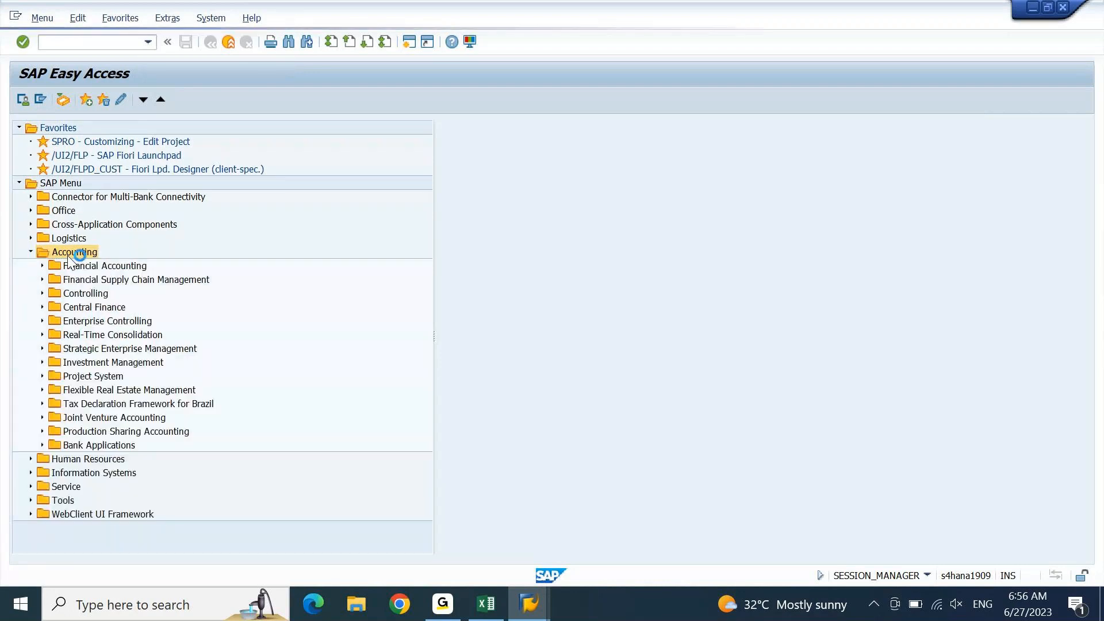
double_click(95, 268)
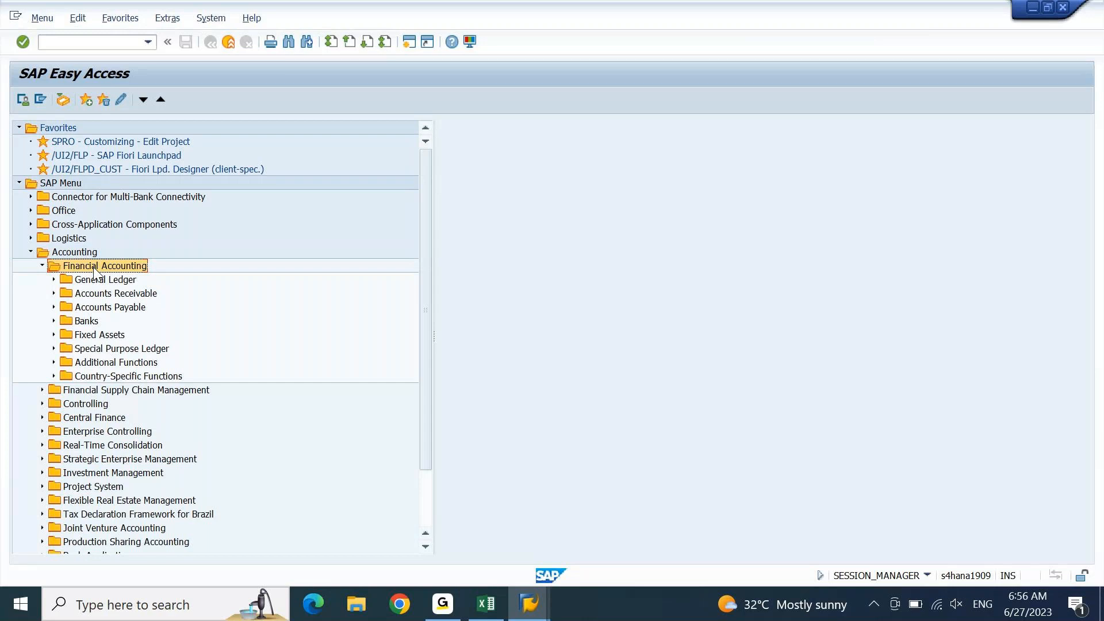
click(107, 305)
click(108, 297)
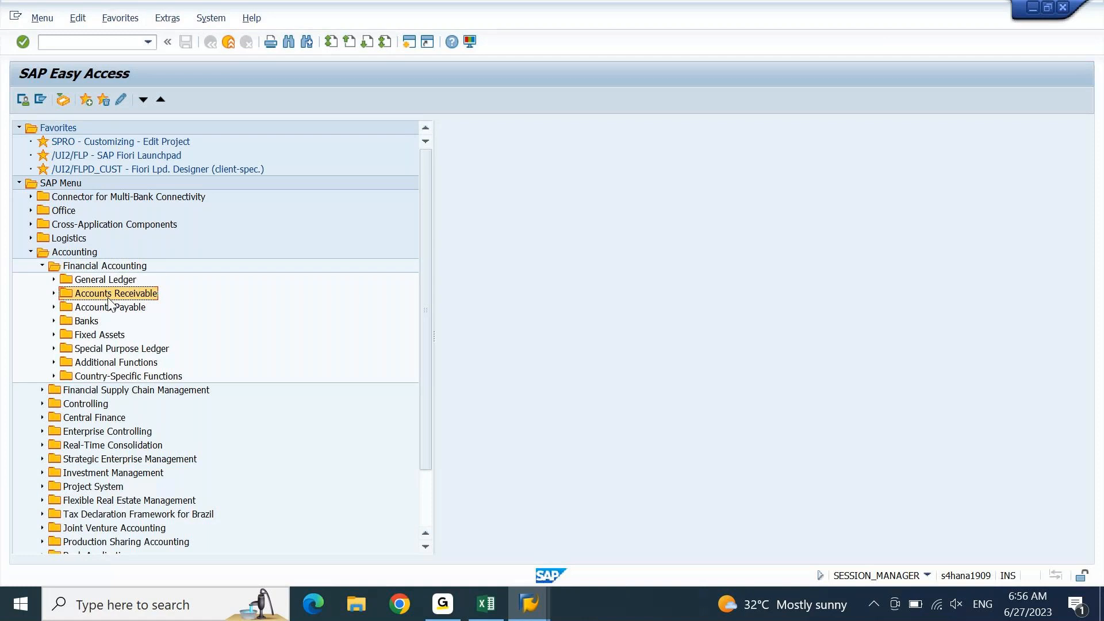
double_click(108, 298)
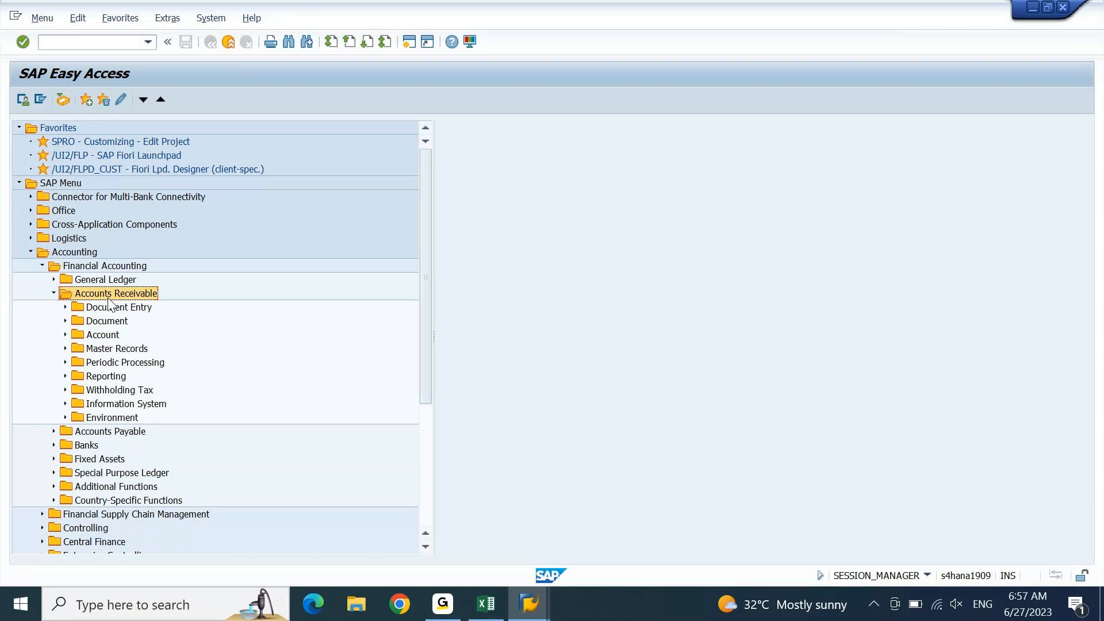
click(110, 306)
key(Right)
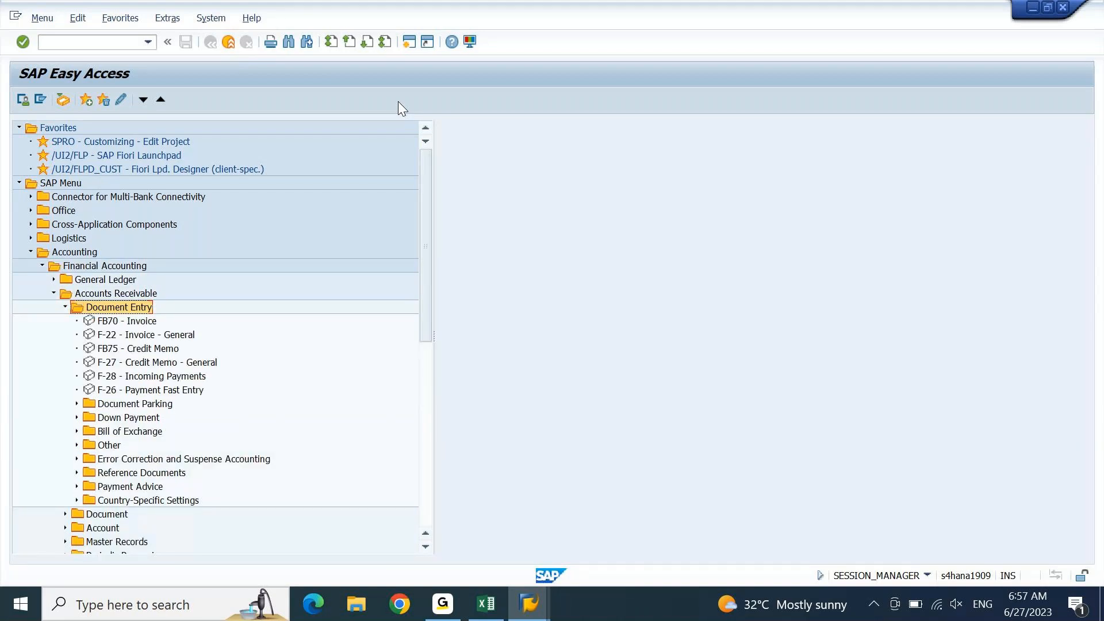
Review the Easy Access settings for displaying technical names and close them without changes.
click(127, 336)
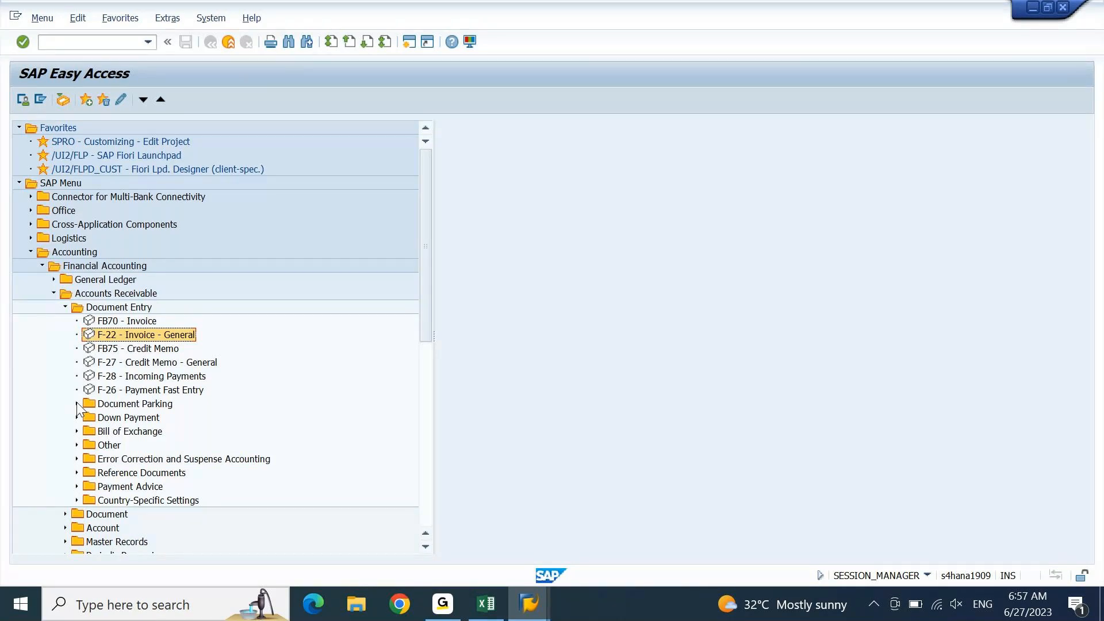
click(173, 19)
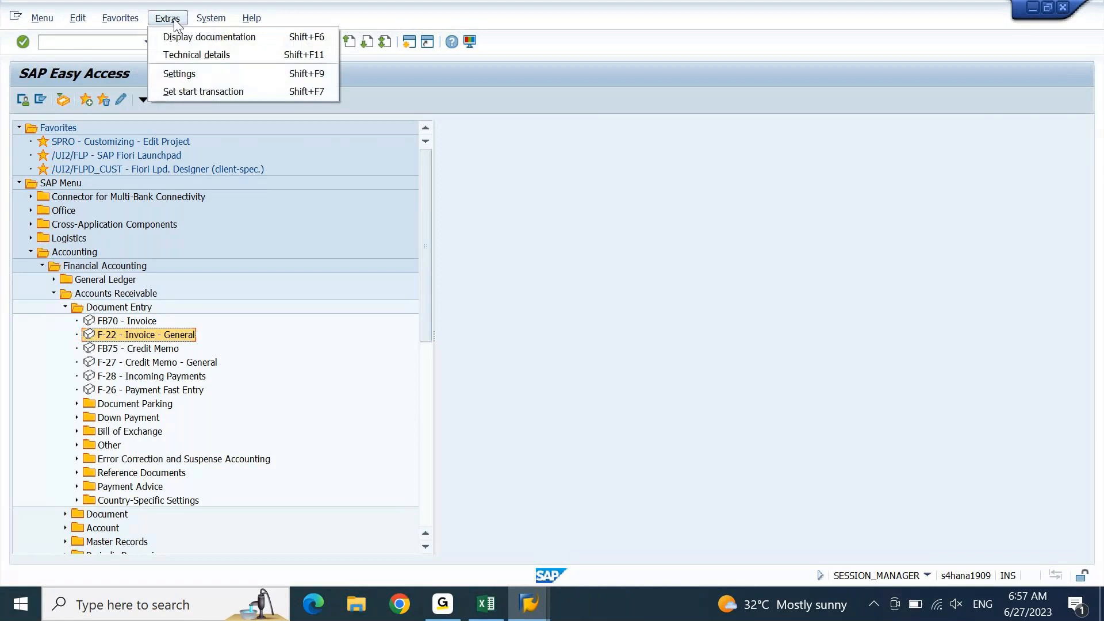
click(180, 70)
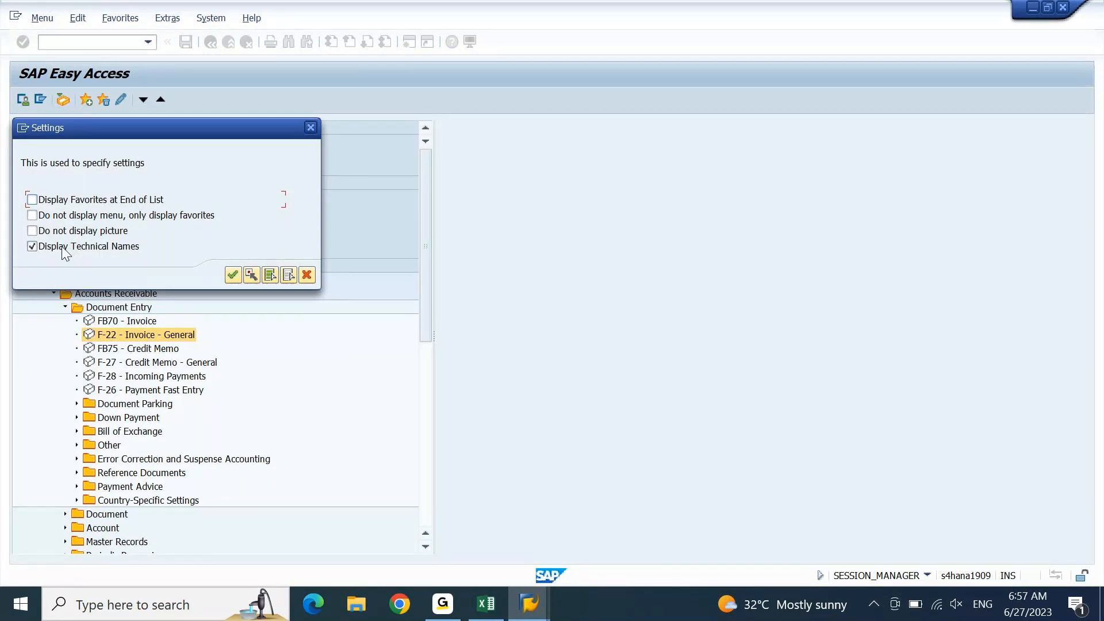
click(310, 124)
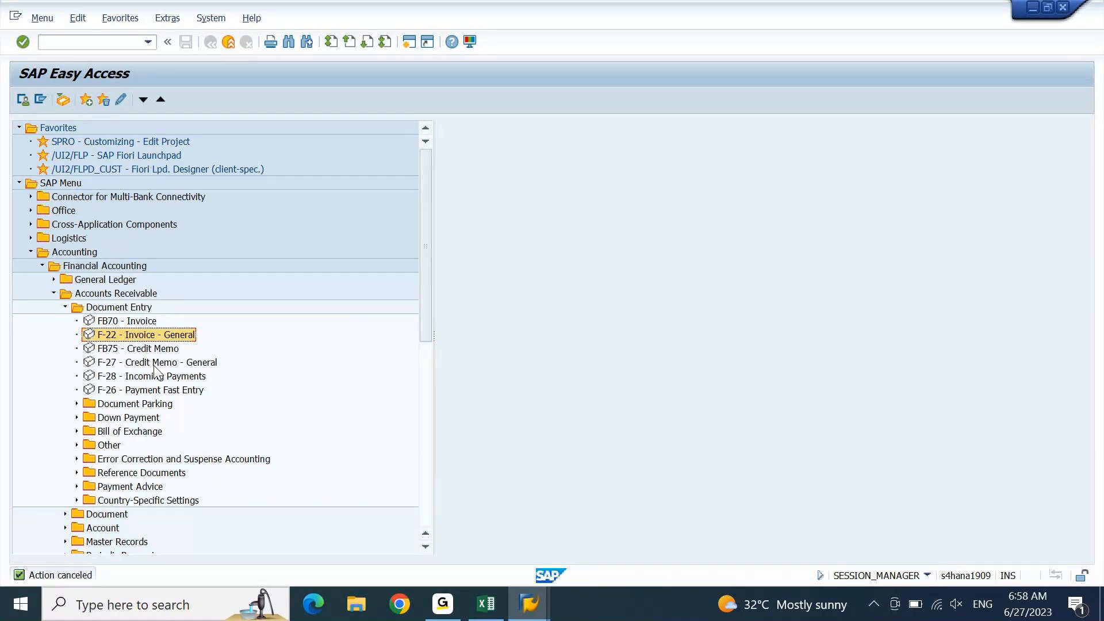
Open transaction F-27 Credit Memo - General and check the document type in its header data.
click(114, 366)
double_click(113, 362)
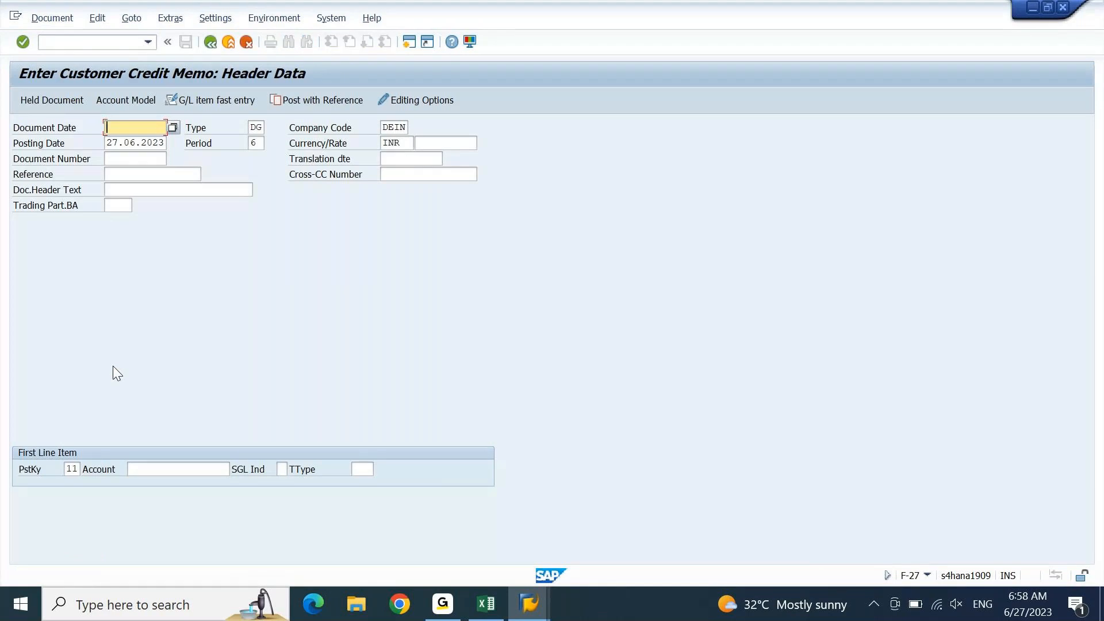
double_click(256, 128)
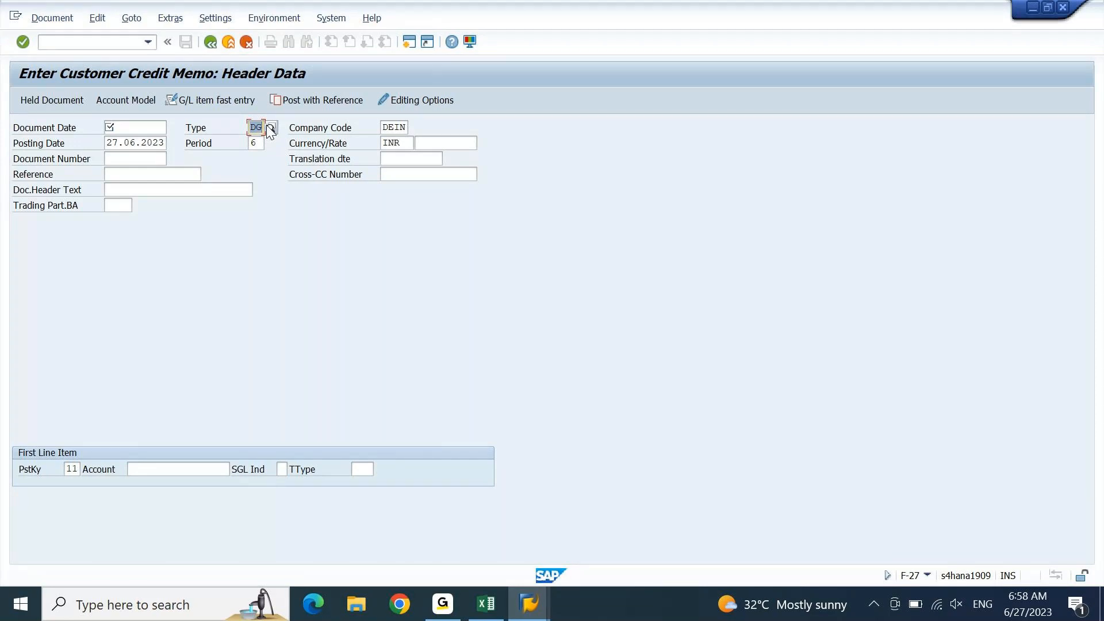
Switch to the customer invoice session and open the document types overview with transaction /NOBA7.
click(555, 601)
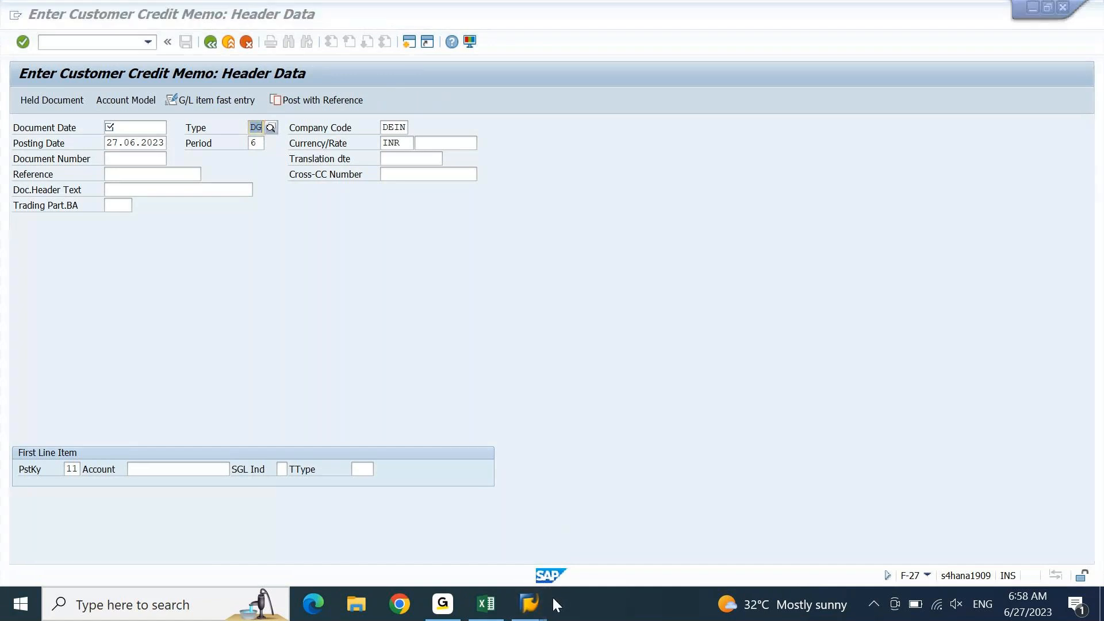
mouse_move(540, 603)
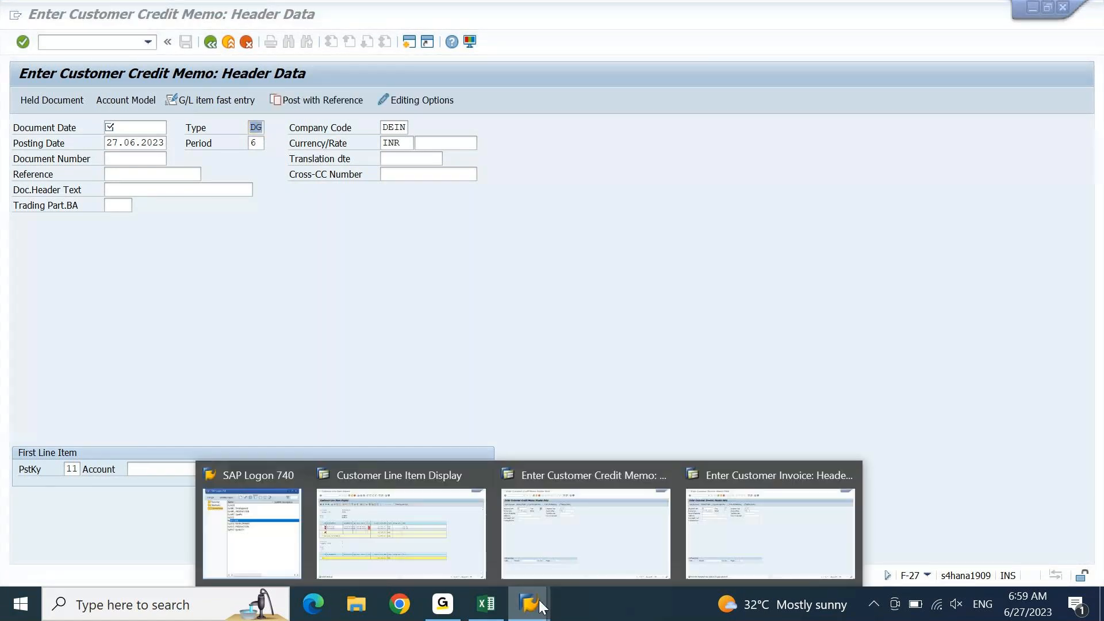
click(730, 547)
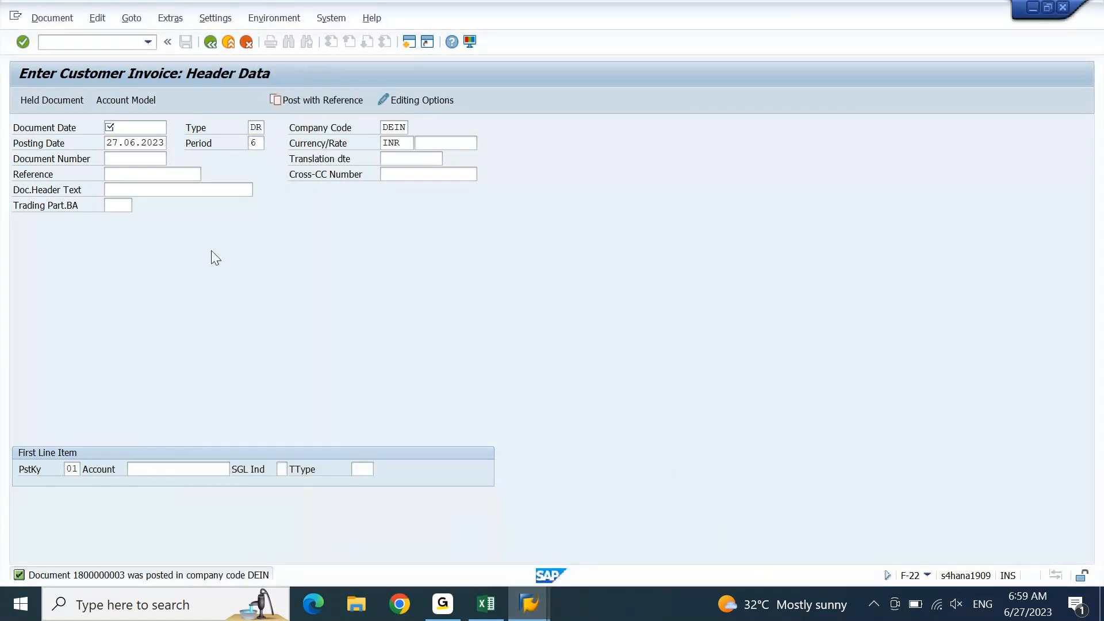
click(92, 42)
text(/N)
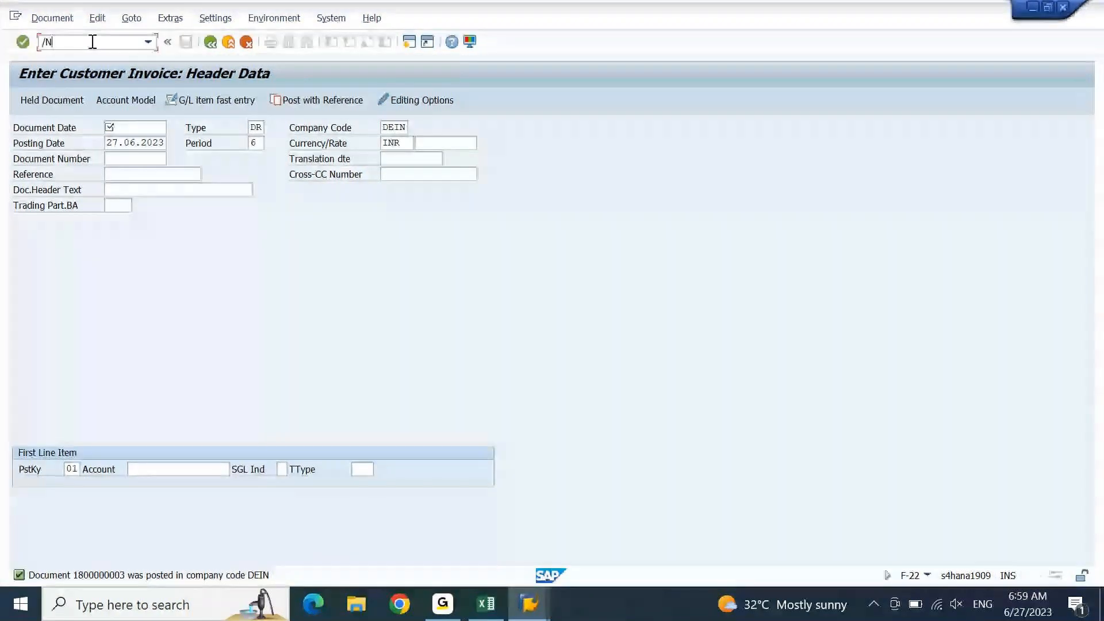
text(O)
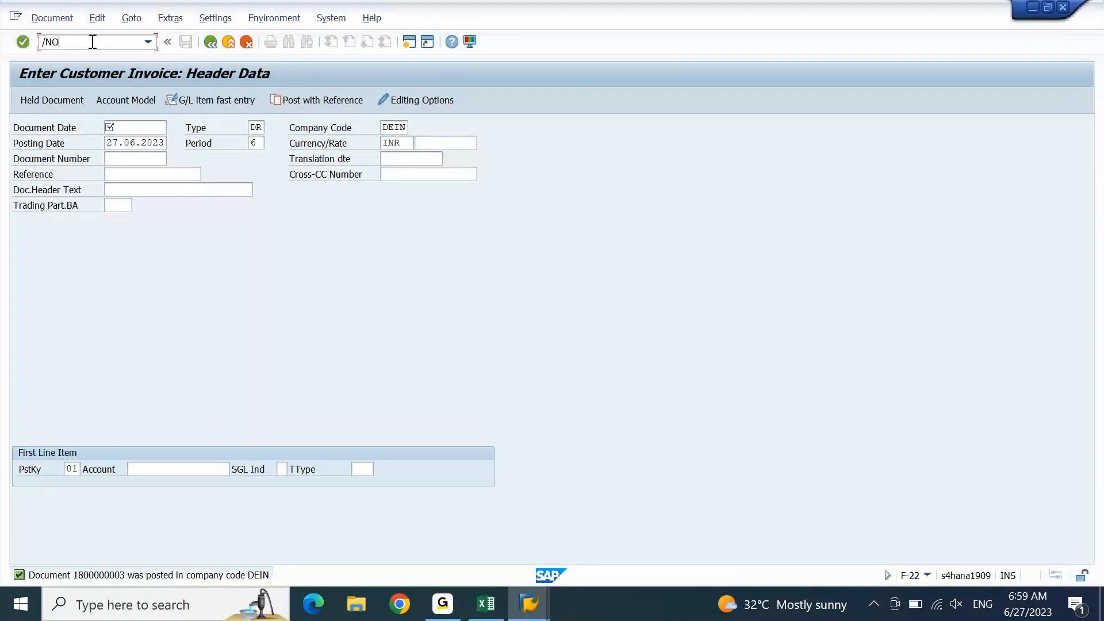
text(BA7)
key(Return)
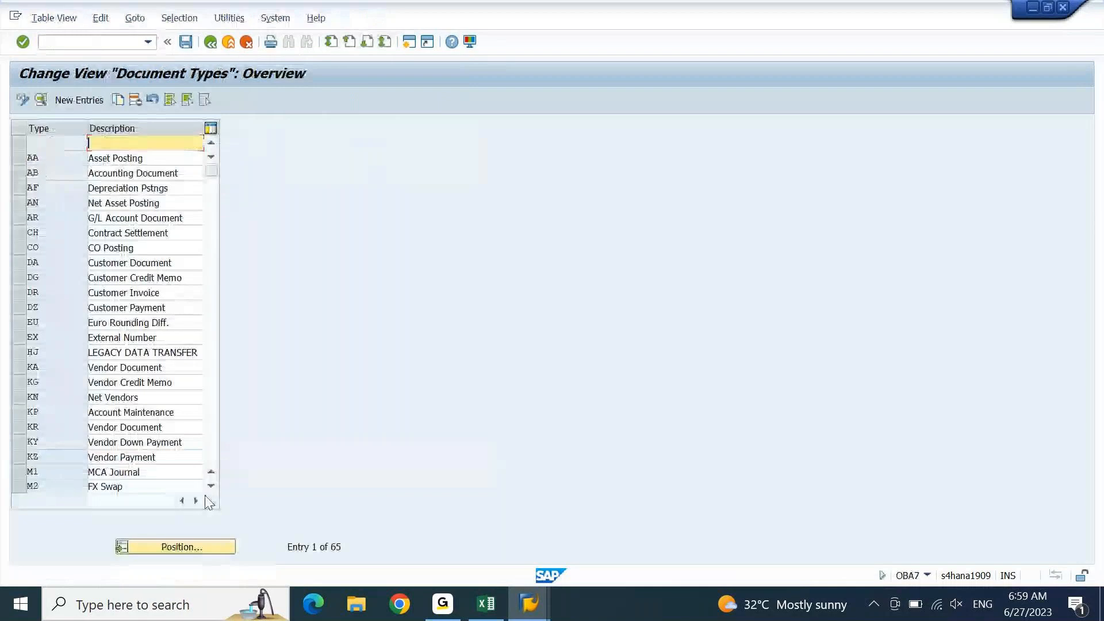
Open document type DG Customer Credit Memo and bring up its number range intervals for company code DEIN.
double_click(131, 277)
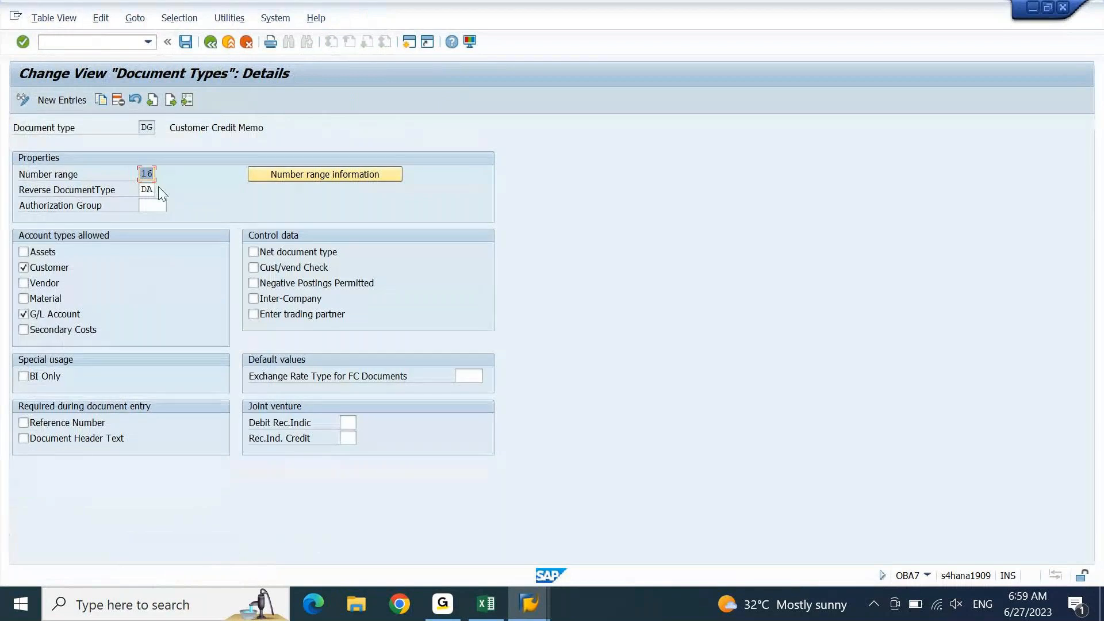
click(337, 174)
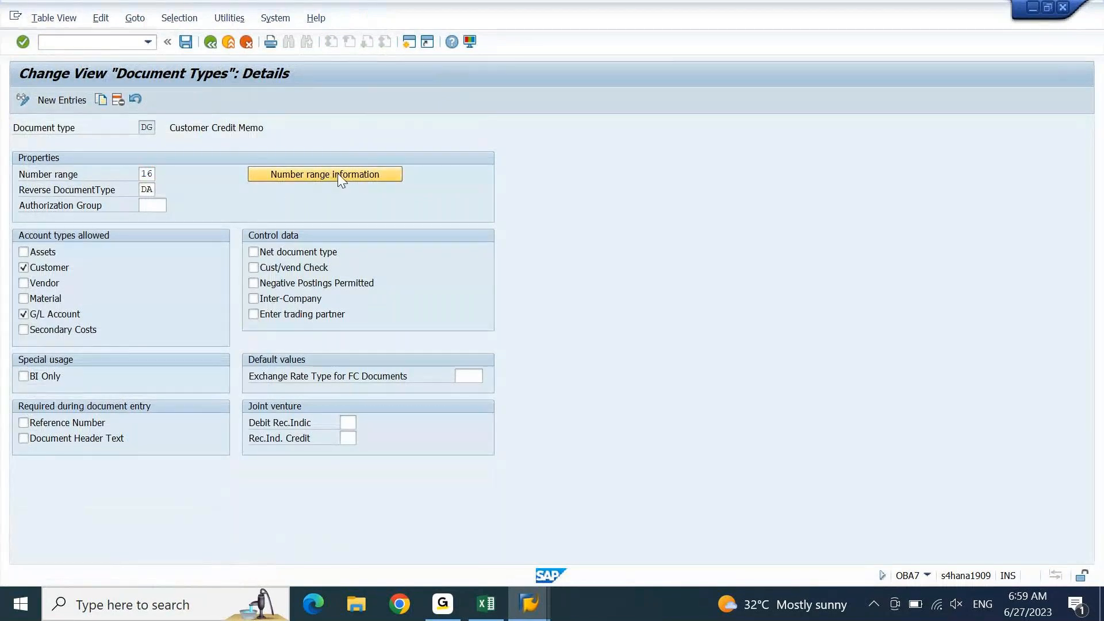
text(DEIN)
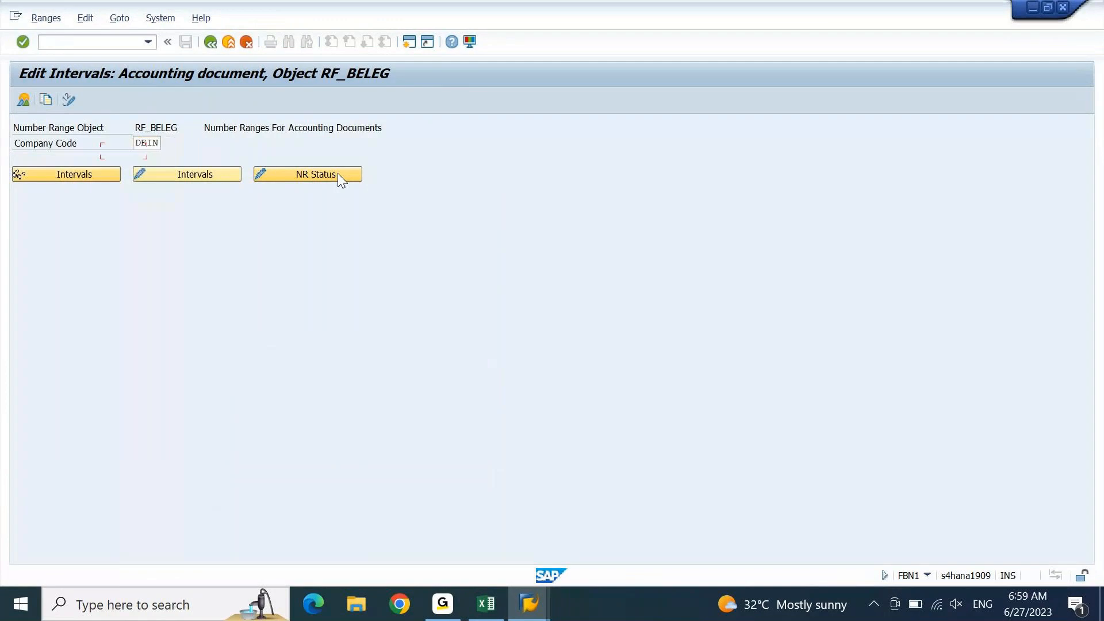
key(Return)
click(337, 174)
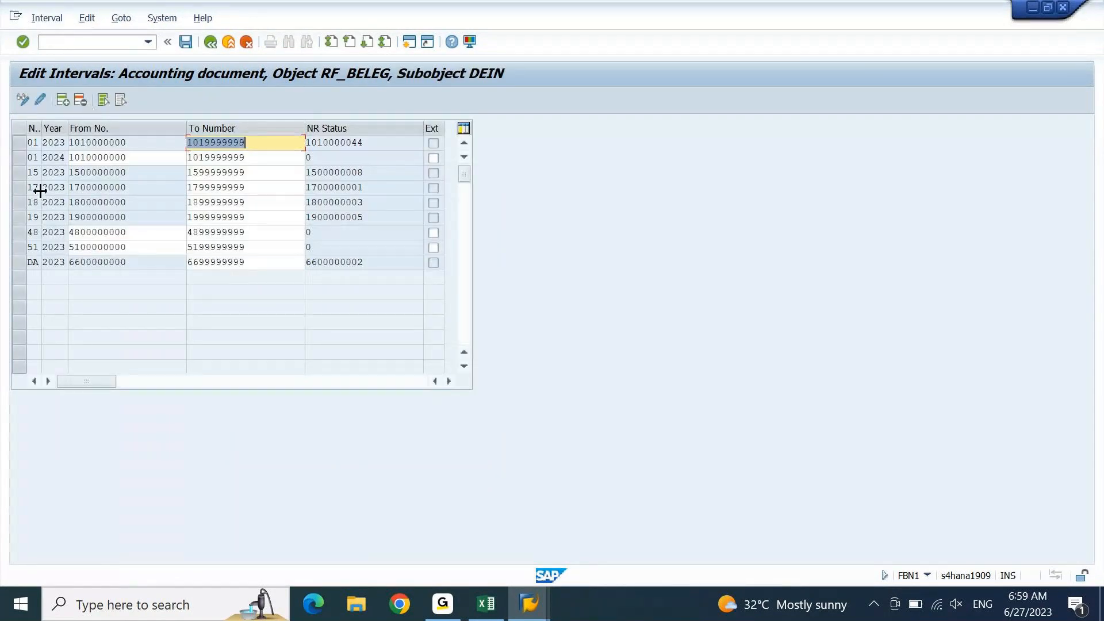
click(64, 104)
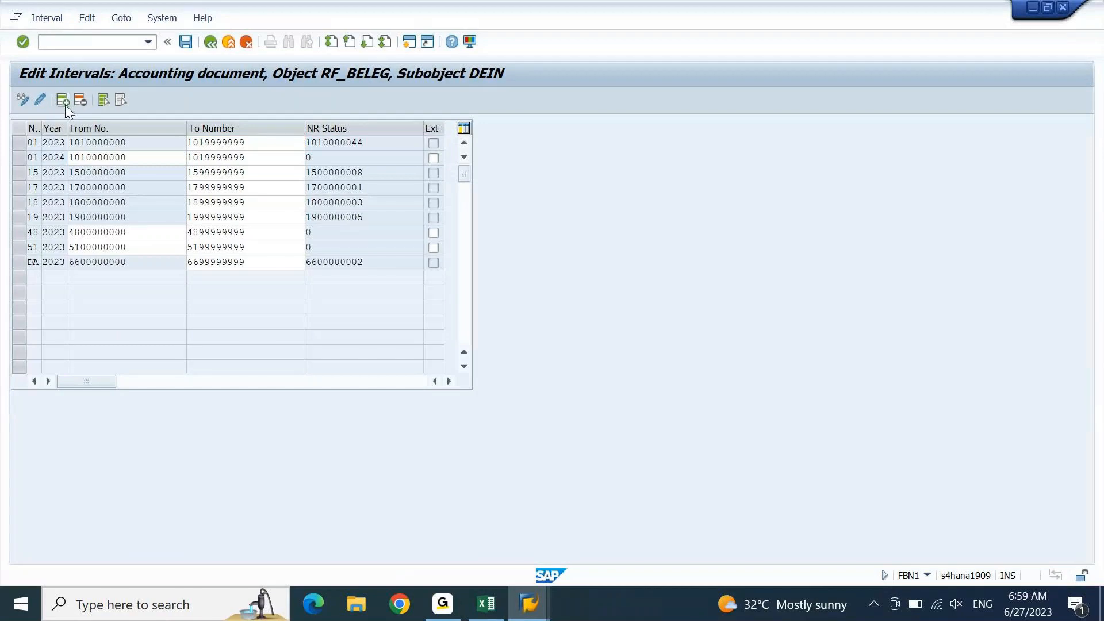
text(16)
text(2023)
text(16)
text(0)
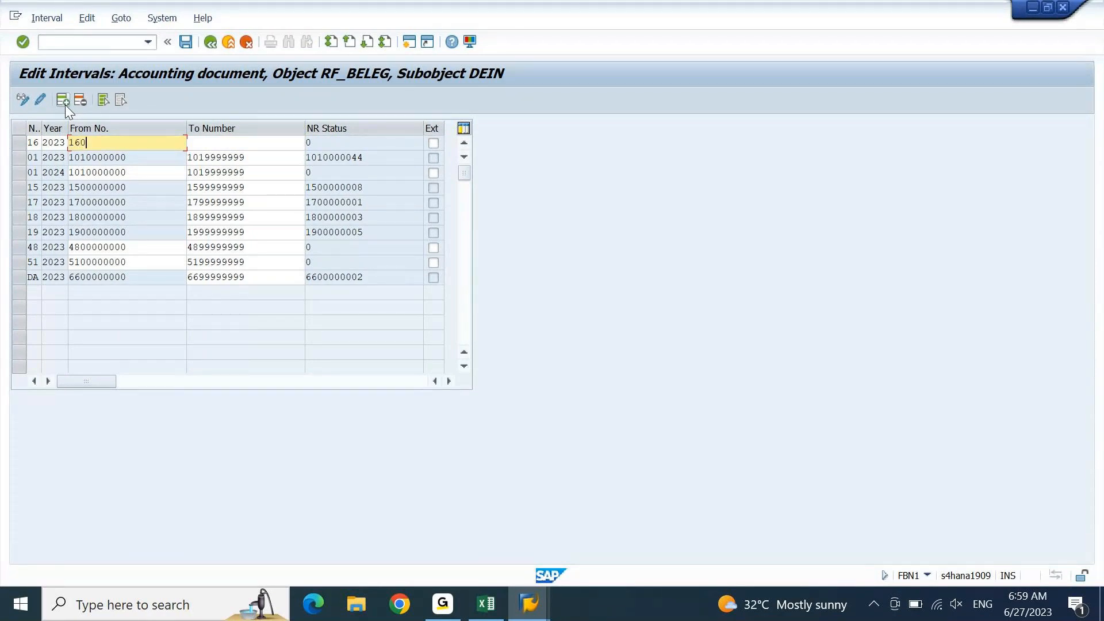
text(000000016)
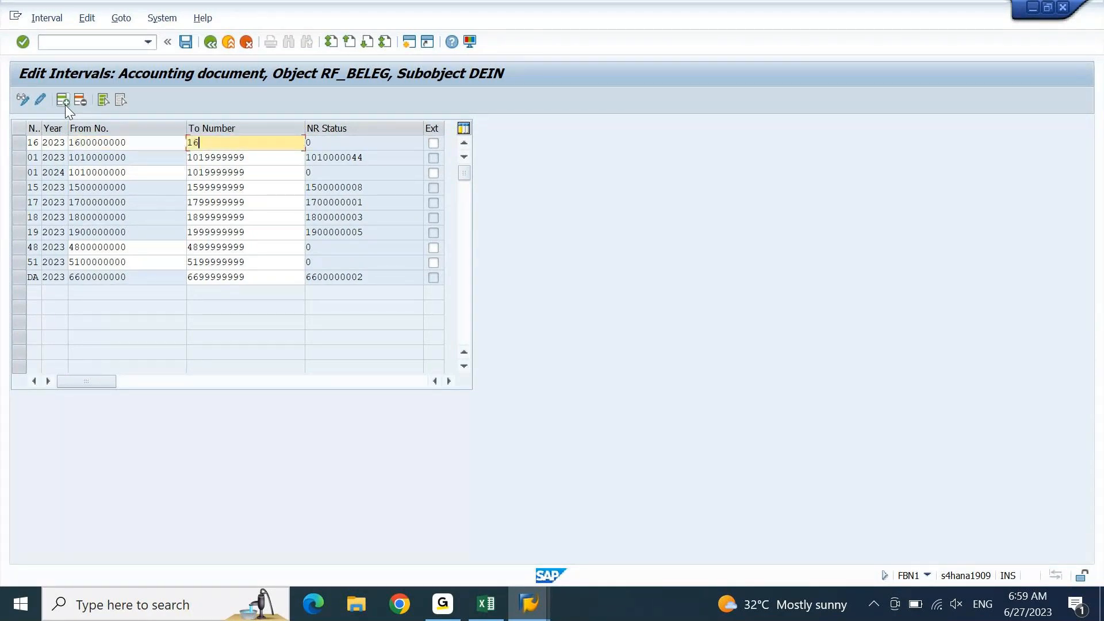
text(99999999)
key(ctrl+s)
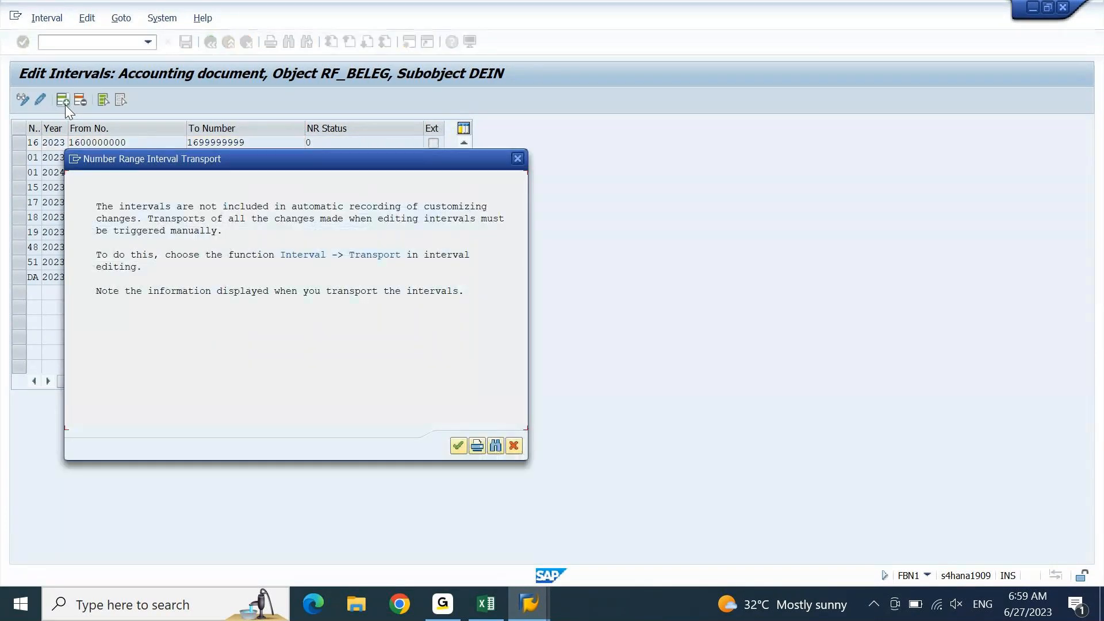
key(Return)
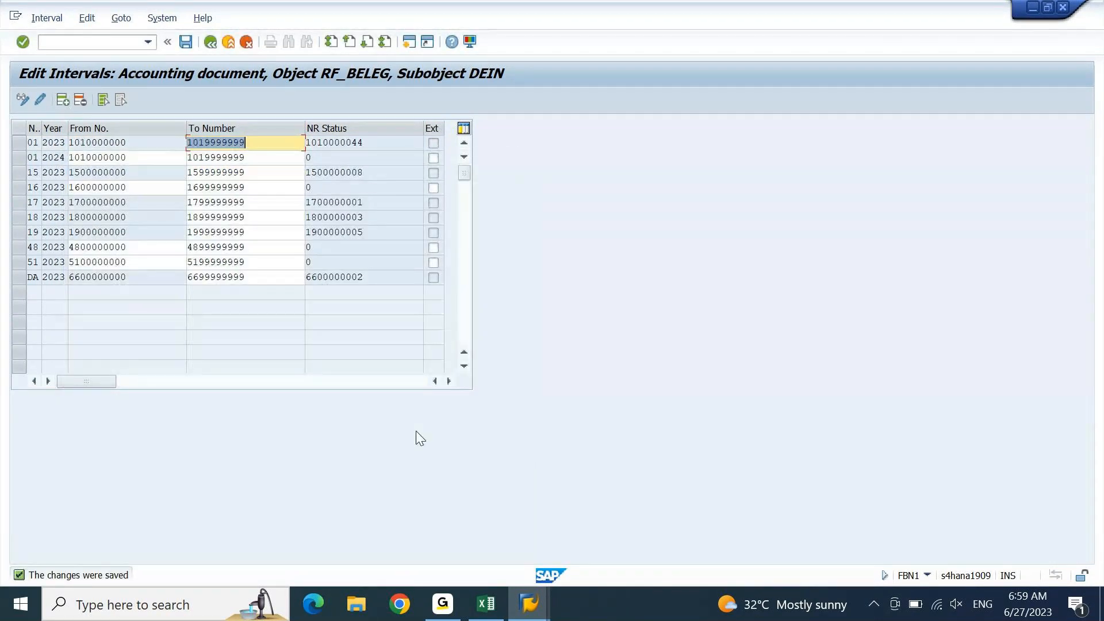
Return to the customer credit memo session and set the document date to 27.06.2023.
click(525, 588)
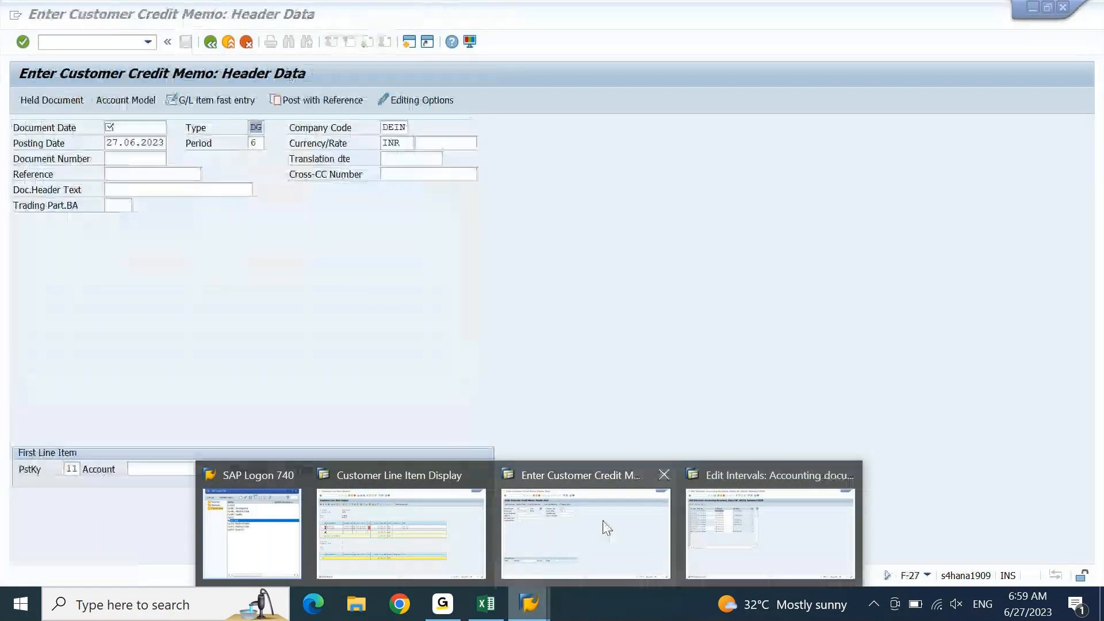
click(603, 522)
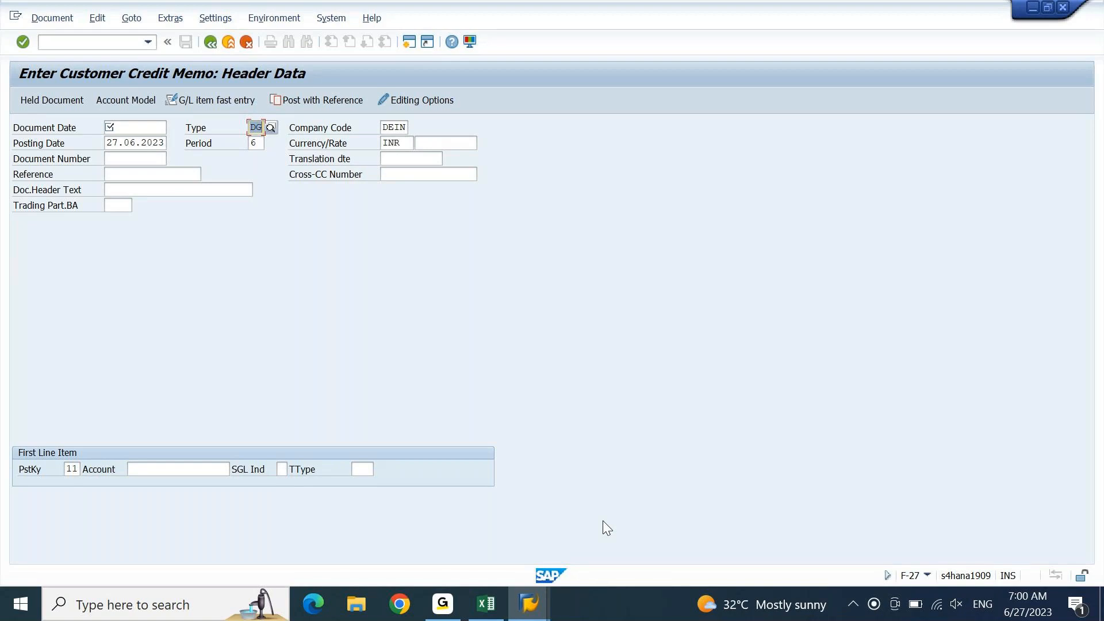
key(shift+Tab)
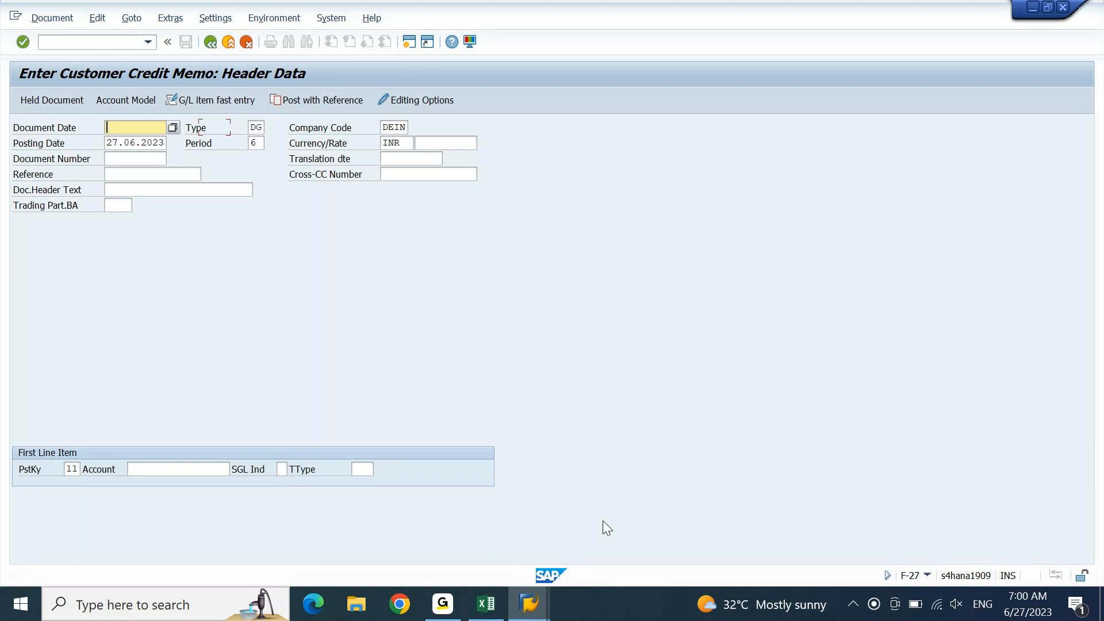
key(space)
key(Down)
key(Return)
key(Down)
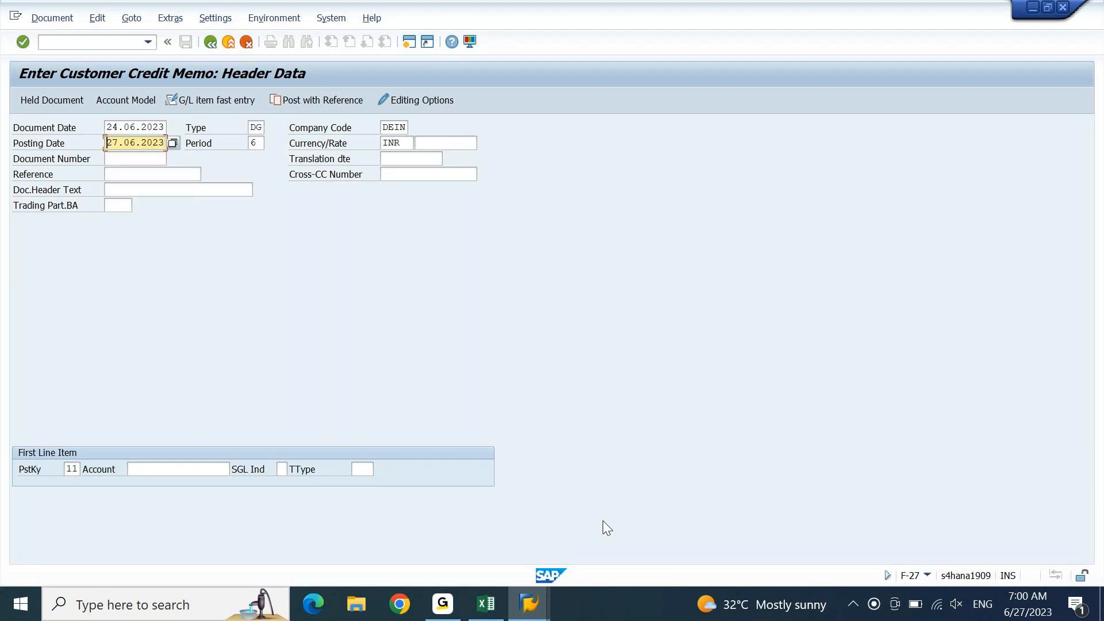
key(Up)
key(Right)
key(shift+Right)
text(7)
Enter CR MEMO1 as both the reference and the document header text.
key(Down)
key(Down)
key(Down)
text(CR )
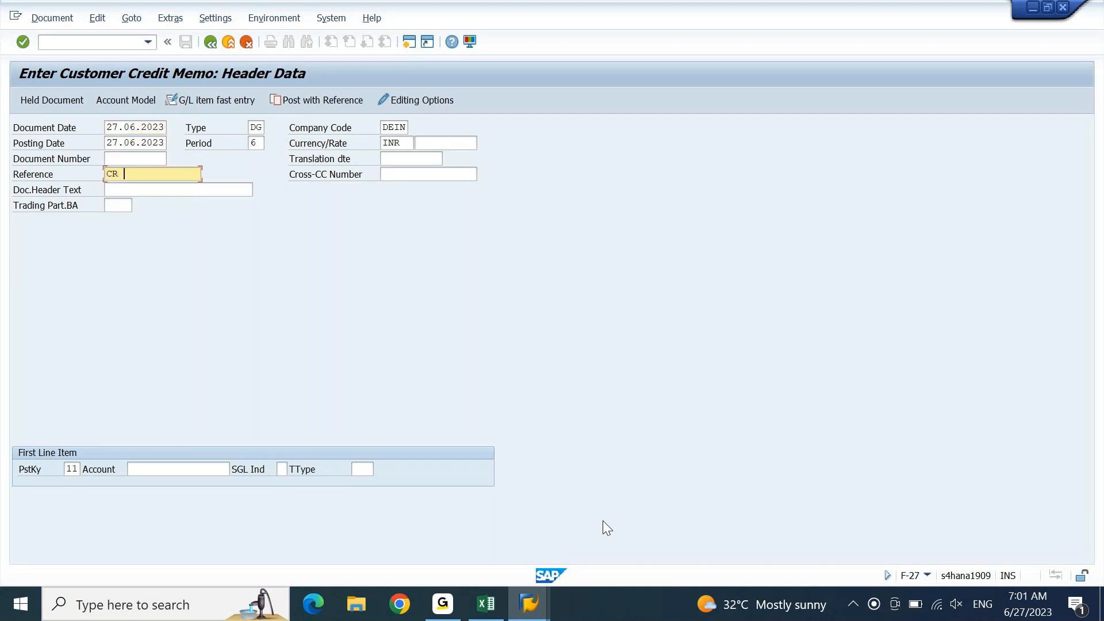
text(MEMO1)
key(shift+Home)
key(ctrl+c)
key(Down)
key(ctrl+v)
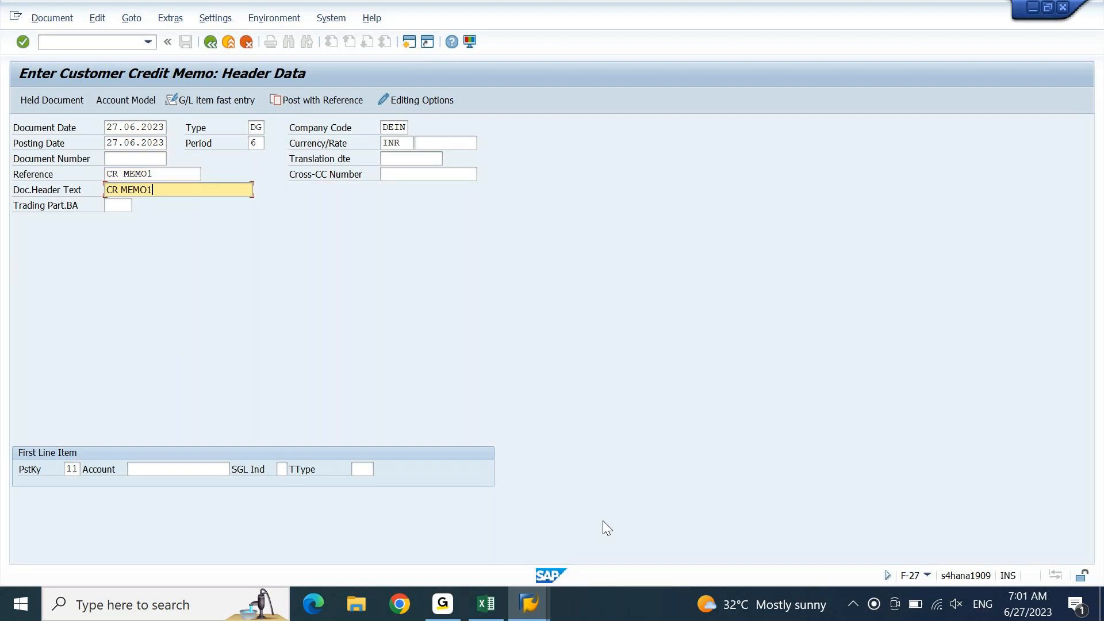
Enter the D-MART customer account for the first line item with posting key 11 and proceed to the item entry screen.
key(Down)
key(Down)
key(Tab)
key(shift+Tab)
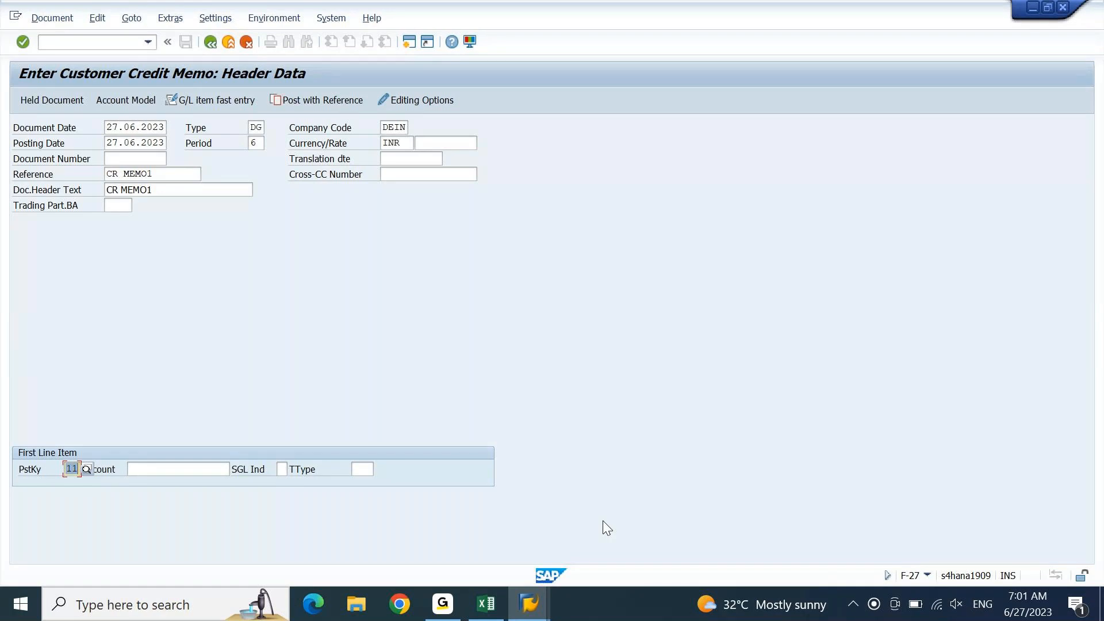
key(Tab)
key(Down)
key(Down)
key(Down)
key(Return)
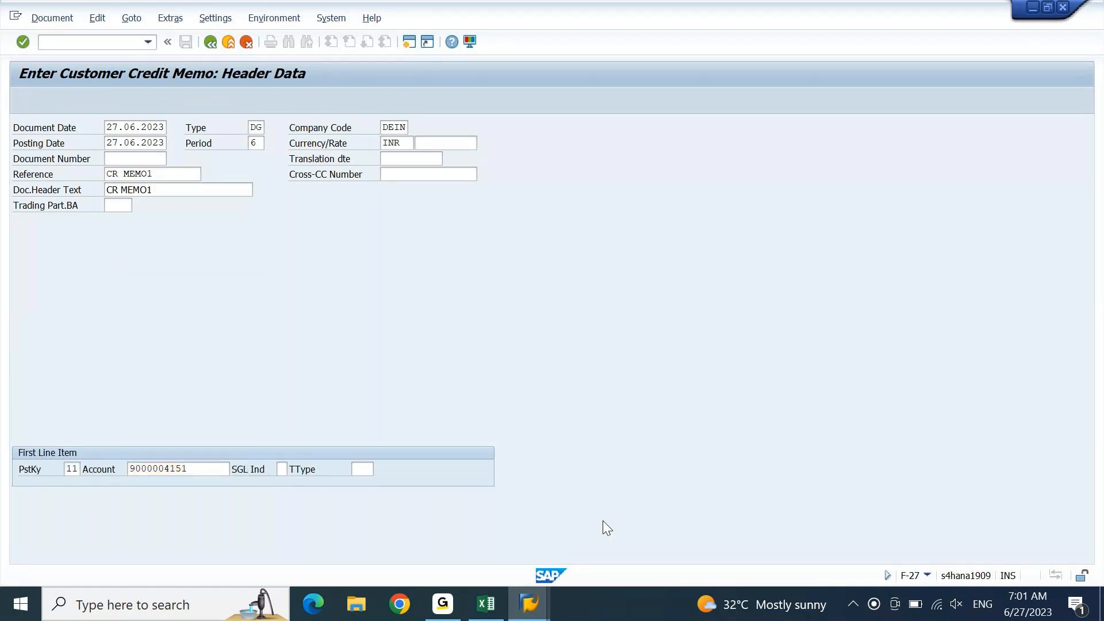
key(Return)
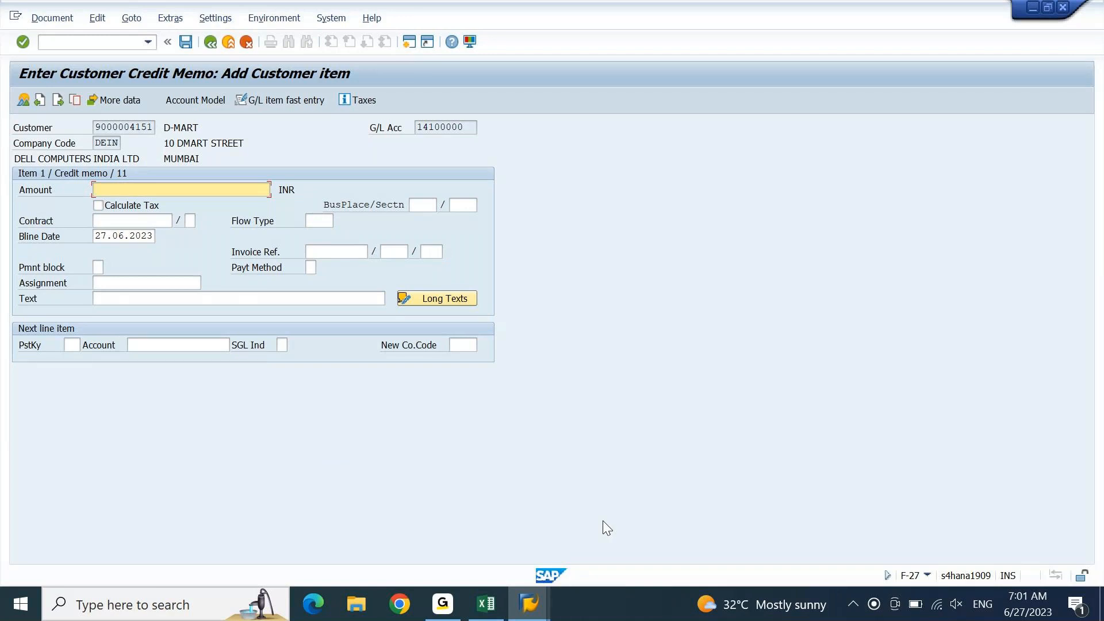
Set the D-MART credit memo item's amount to 1000 and its text to CR MEMO 1.
text(100)
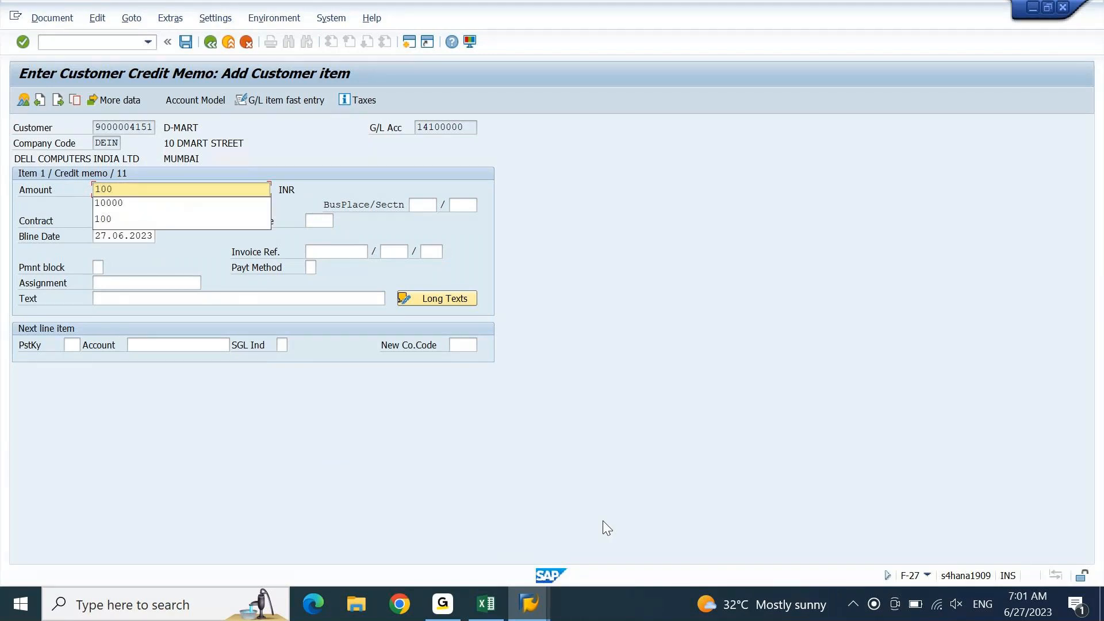
text(0)
key(Down)
key(Down)
key(Down)
key(Down)
key(Down)
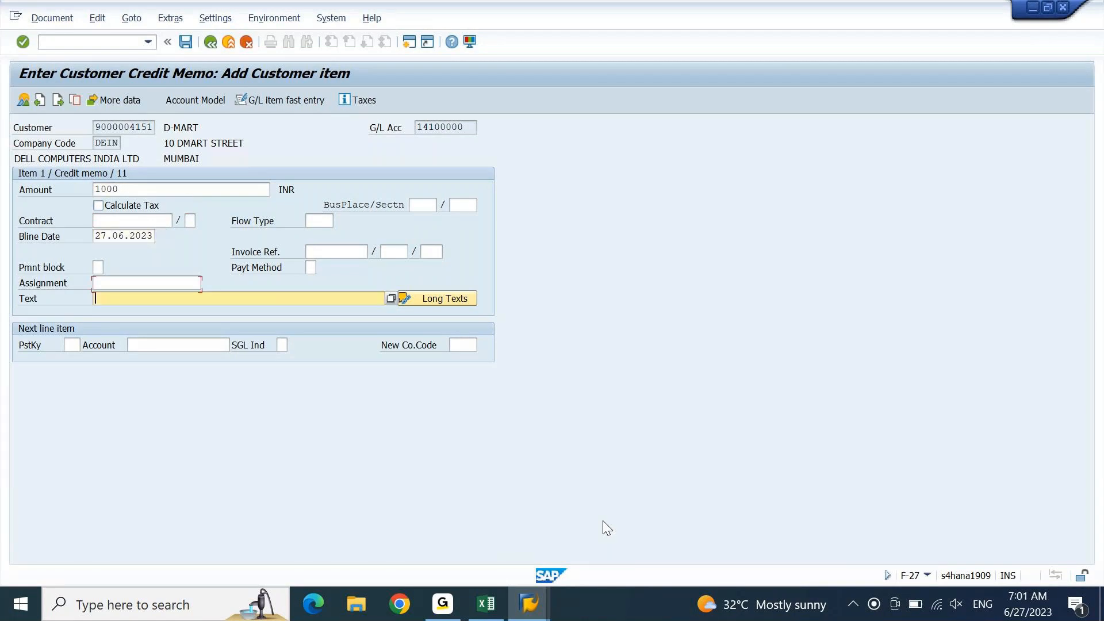
text(CR MEMO 1)
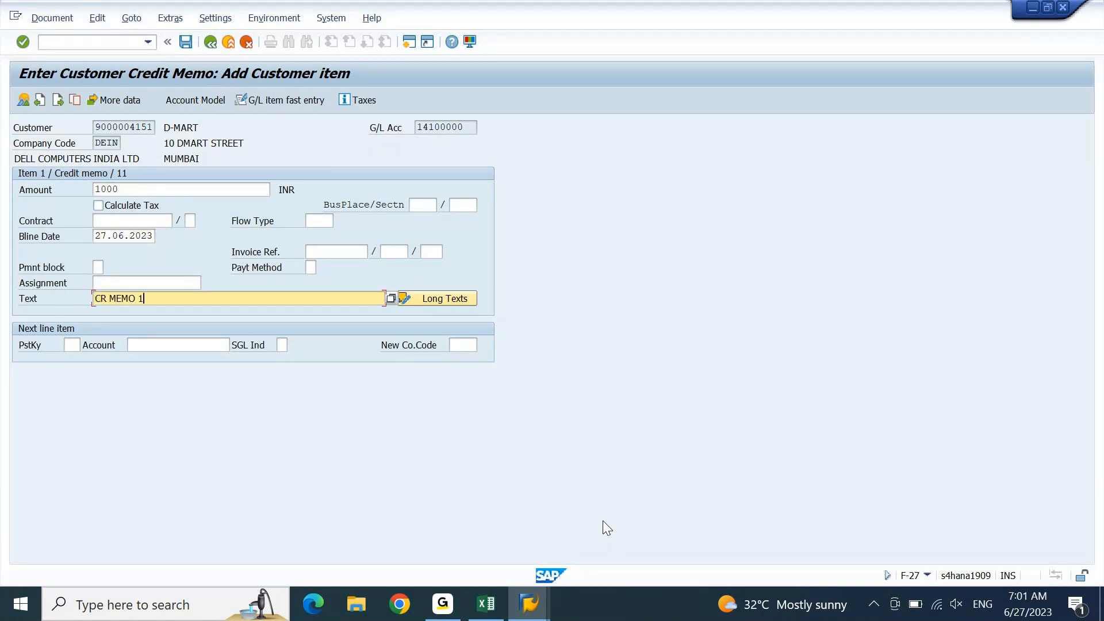
key(Down)
key(shift+Tab)
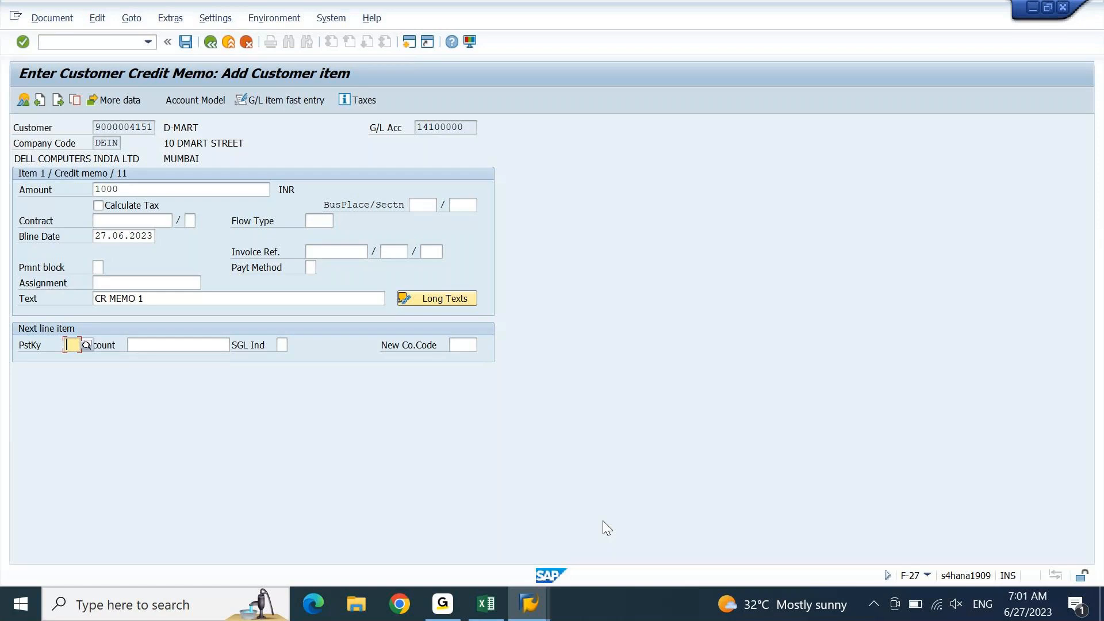
Enter posting key 40 and the Domestic Sales G/L account for the next line item.
text(40)
key(Tab)
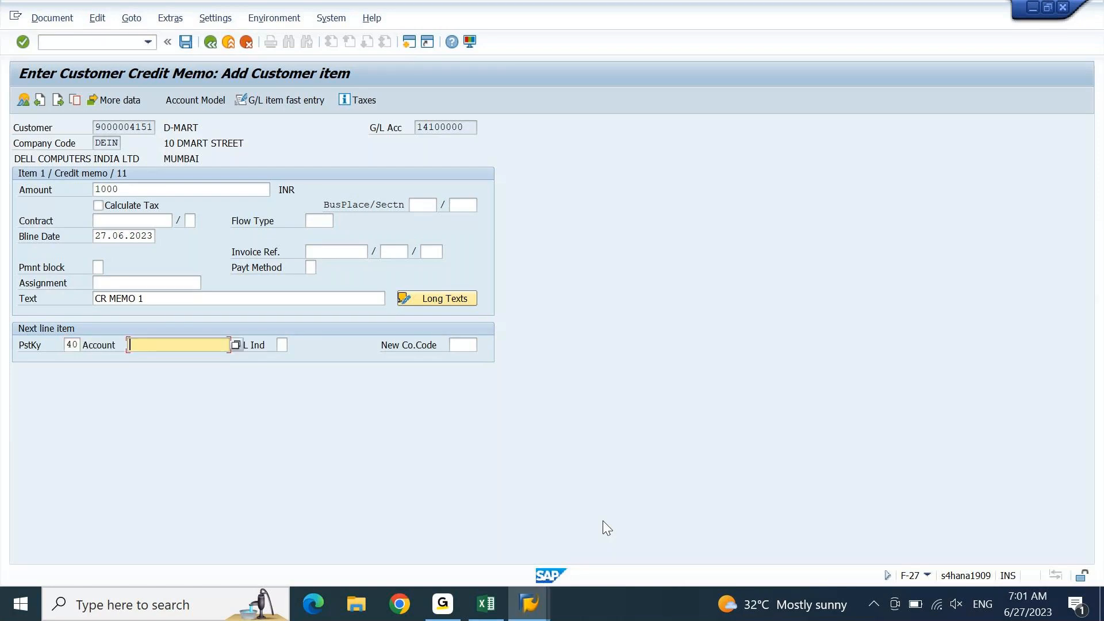
key(Down)
key(Down)
key(Return)
Clear the posting key, list the available posting keys sorted by account type, and examine the customer, G/L, material and vendor entries.
key(shift+Tab)
key(BackSpace)
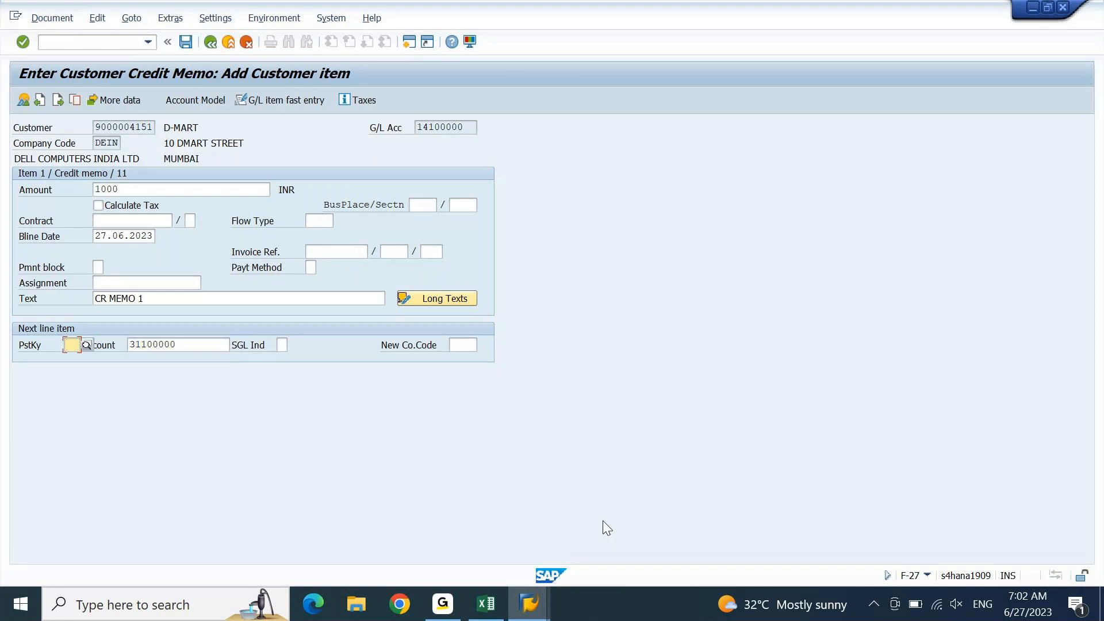
key(F4)
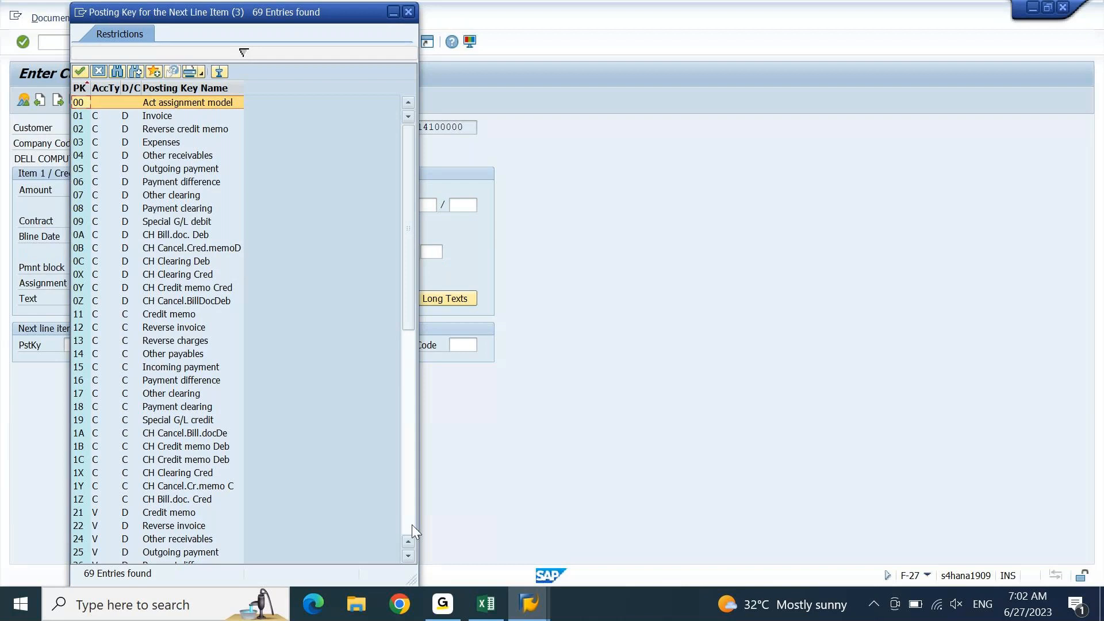
click(102, 88)
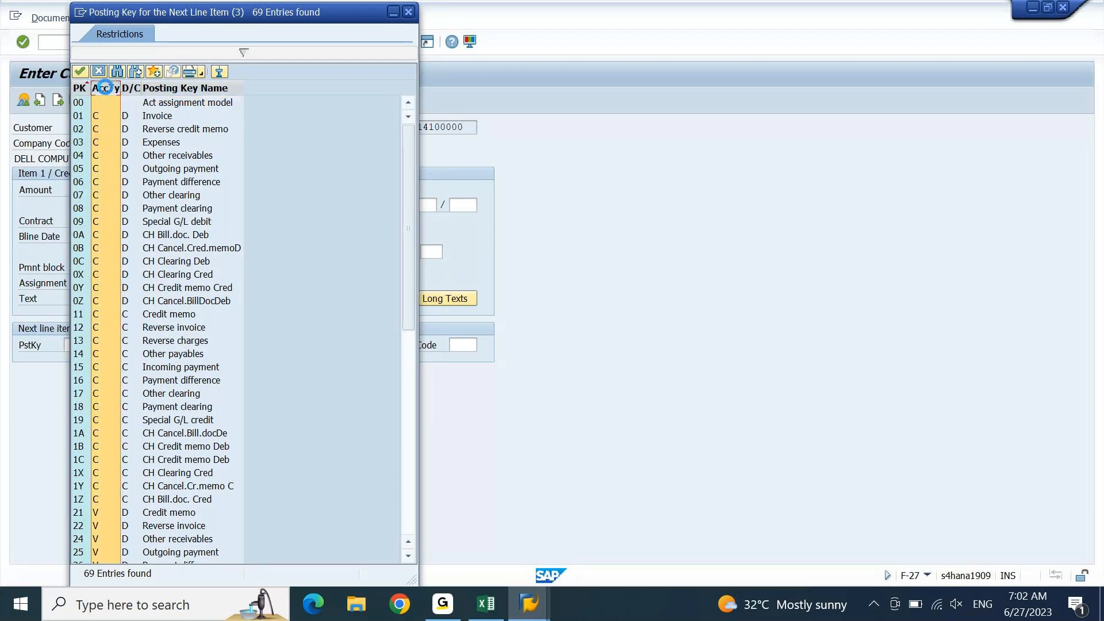
click(99, 113)
click(99, 160)
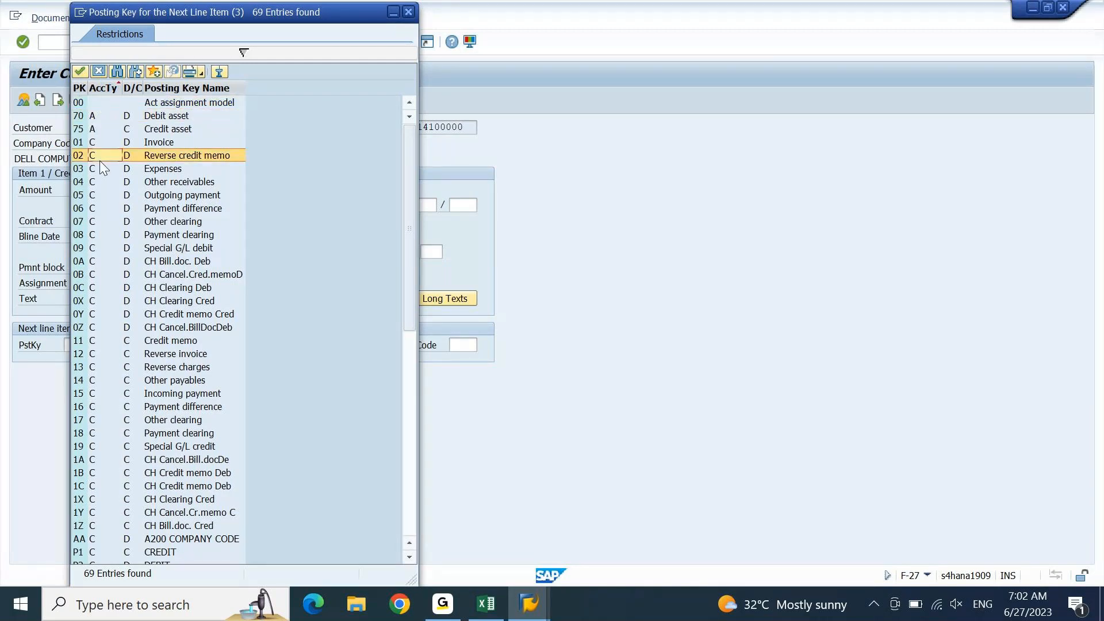
click(409, 439)
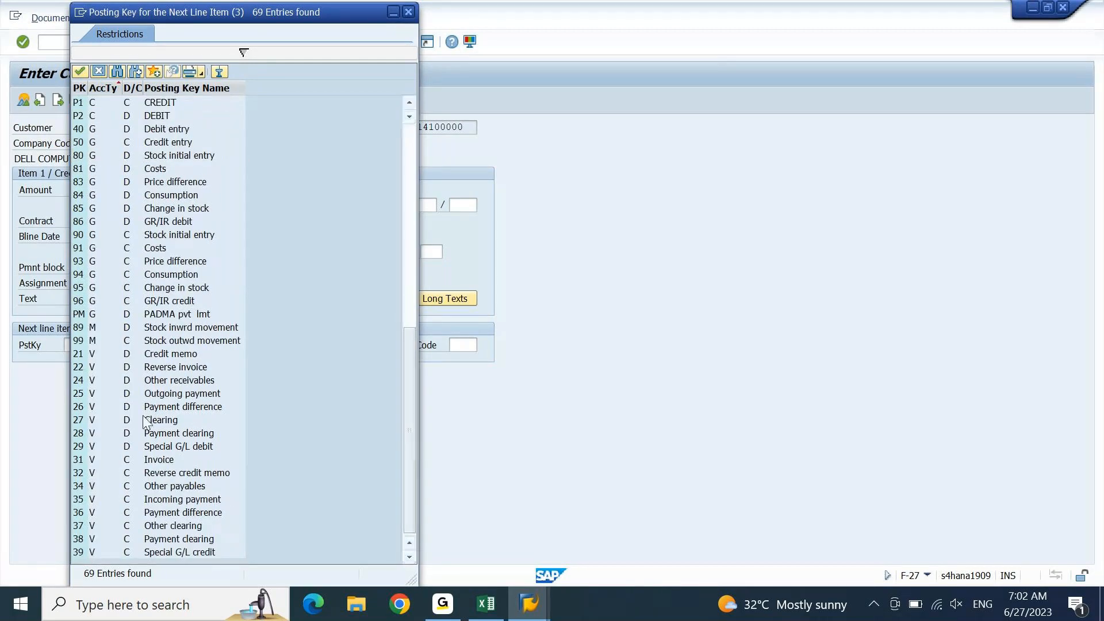
click(94, 332)
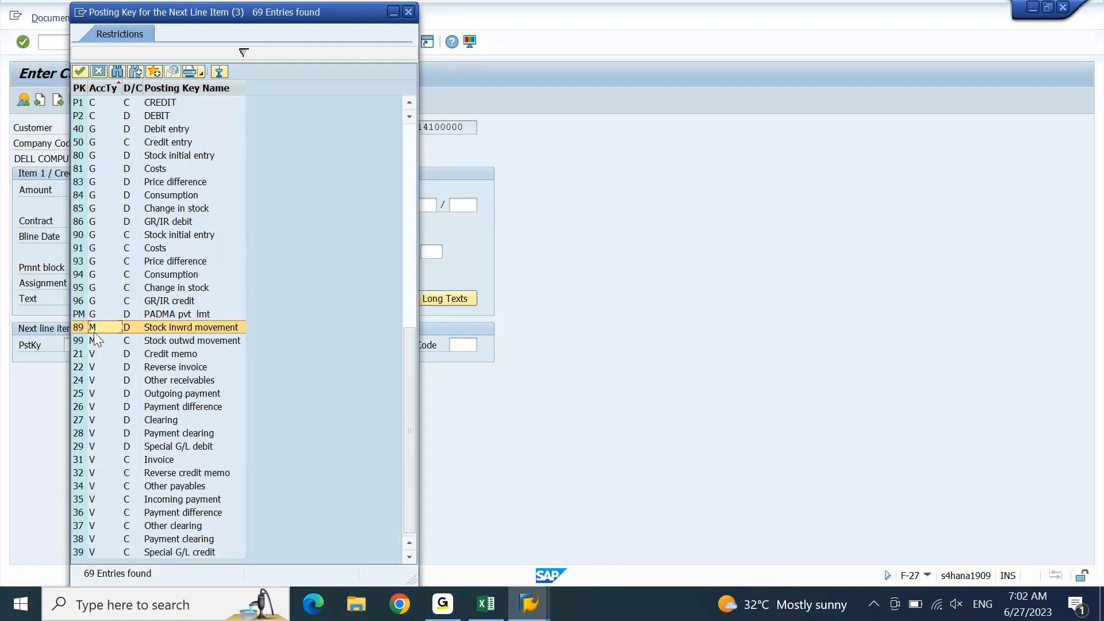
click(95, 292)
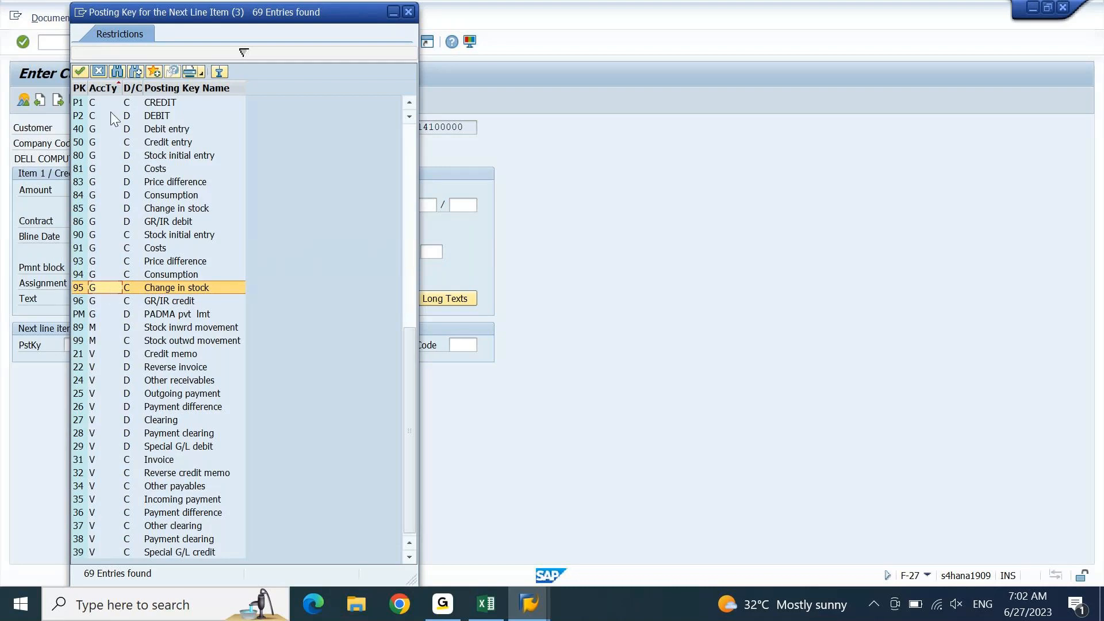
key(Down)
key(Up)
key(Up)
key(Up)
key(Up)
key(Up)
key(Up)
key(Up)
key(Up)
key(Up)
key(Up)
key(Up)
key(Up)
key(Up)
key(Up)
key(Up)
key(Up)
key(Up)
key(Up)
key(Up)
key(Up)
key(Up)
key(Up)
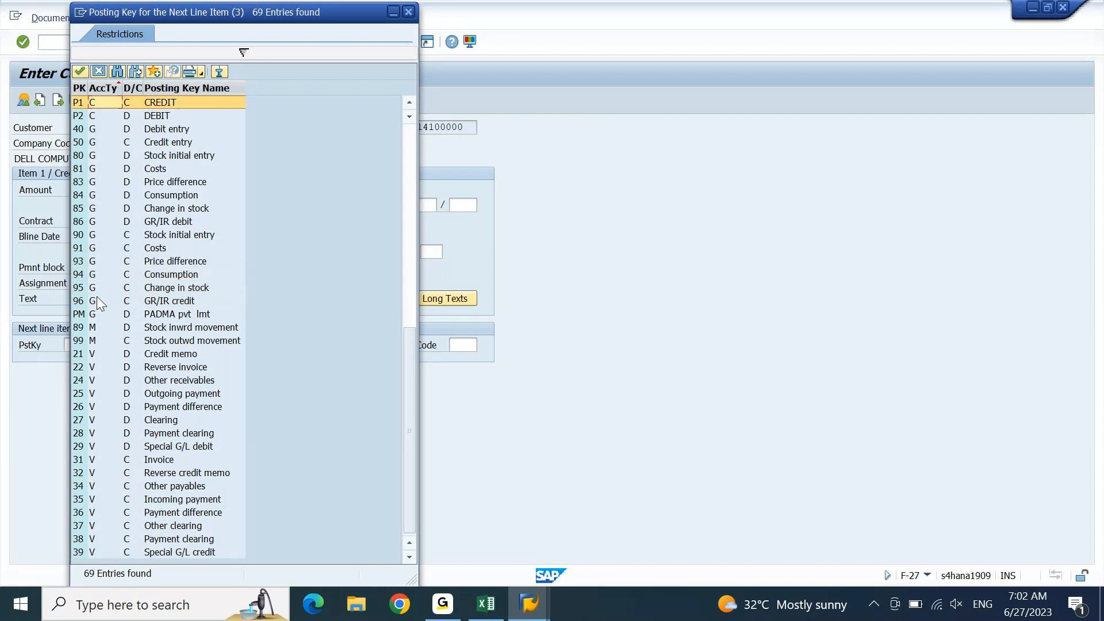
key(Down)
key(Down)
key(Down)
key(Down)
key(Down)
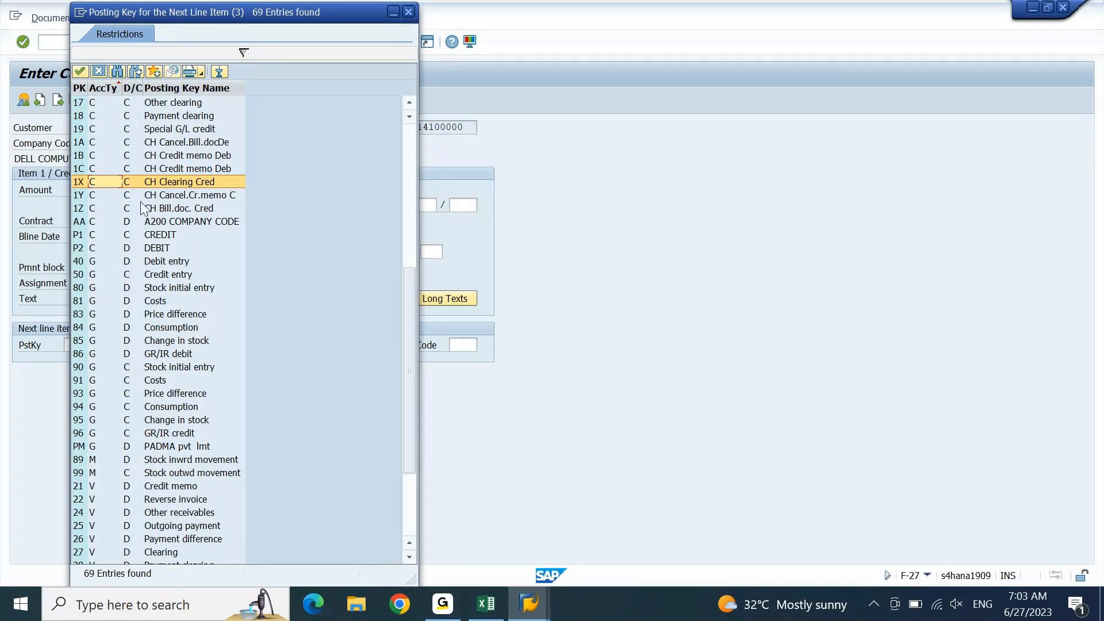
Choose posting key 40, Debit entry, for the next line item and proceed to the G/L account item screen.
click(164, 262)
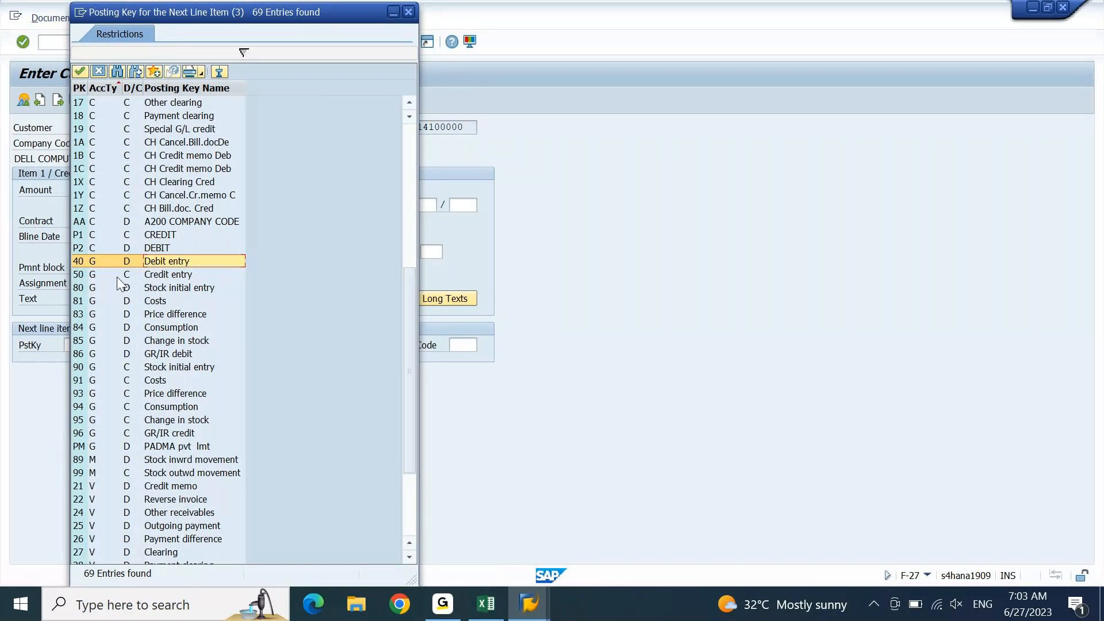
double_click(184, 265)
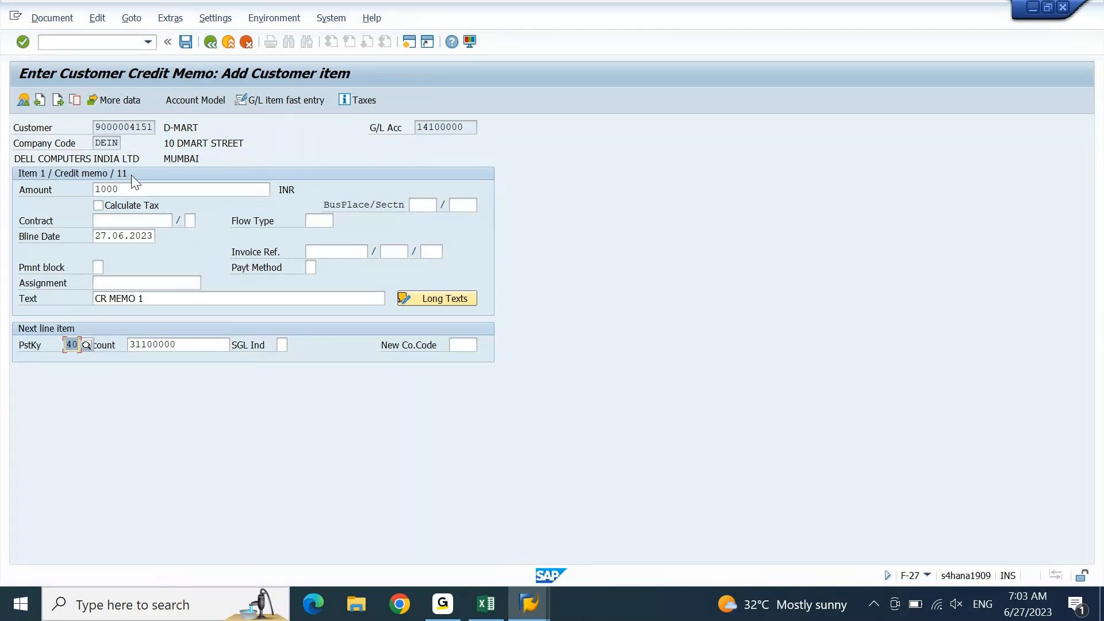
key(Return)
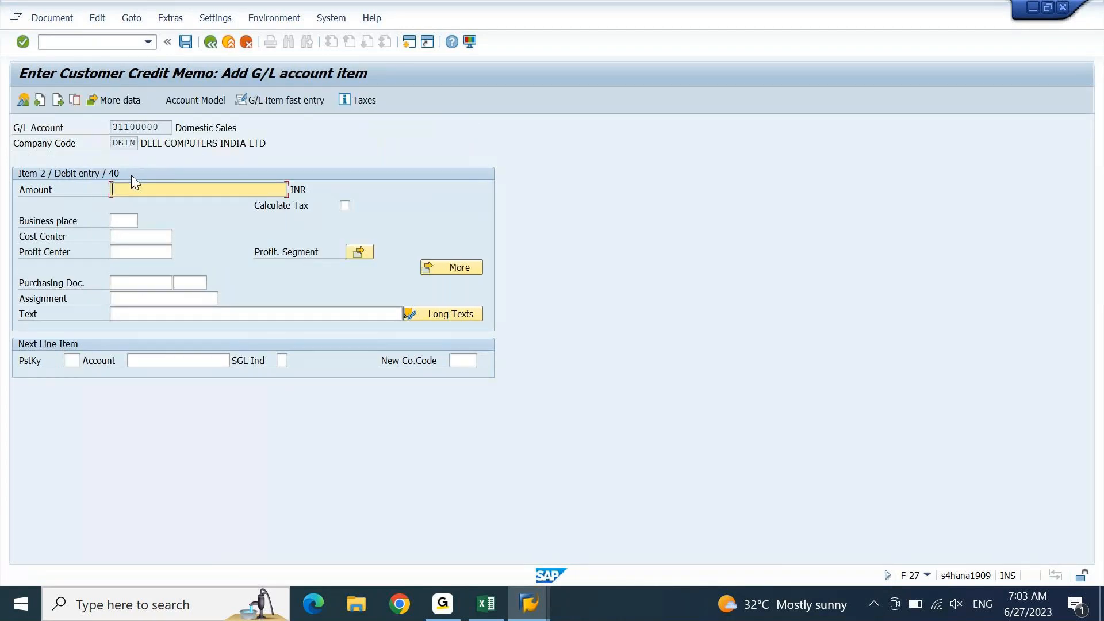
Enter * as the amount of the Domestic Sales item and assign it to profit center DEIN01.
text(*)
click(142, 252)
click(142, 253)
key(Down)
key(Return)
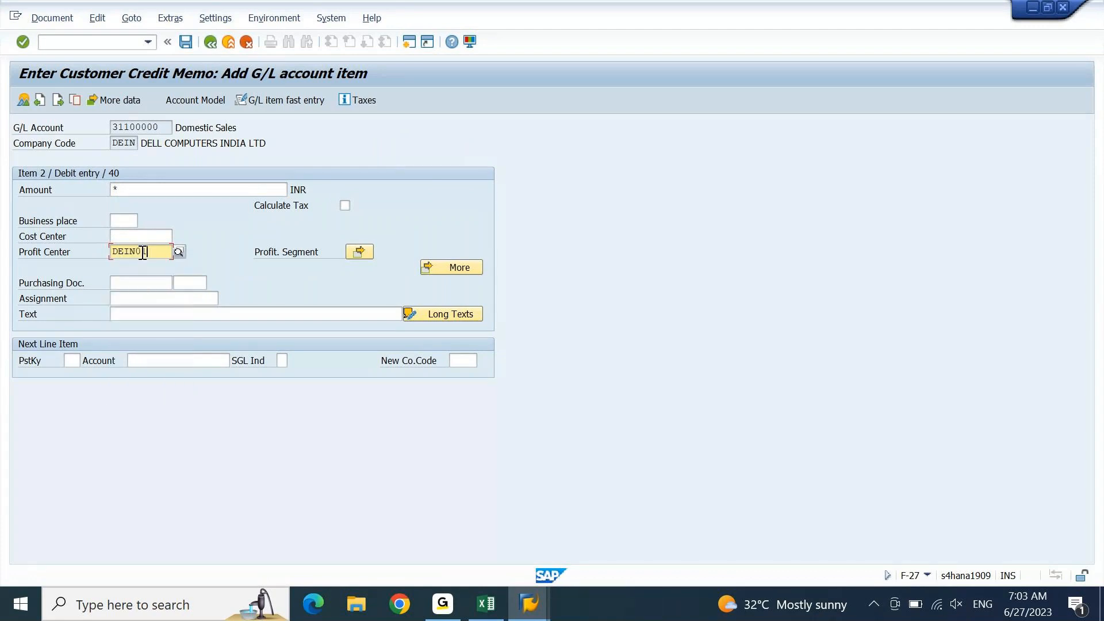
Set the Domestic Sales item's text to CR MEMO 1 and continue past the account assignment warning to the document overview.
key(Right)
key(Tab)
key(Tab)
key(Tab)
key(Tab)
key(Tab)
key(Tab)
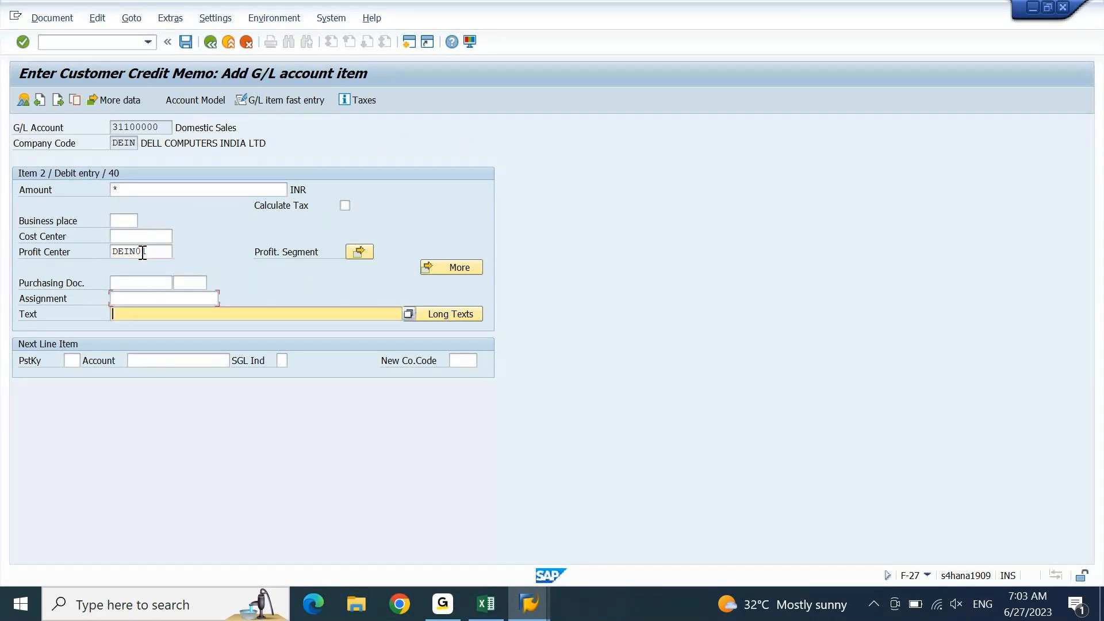
key(Down)
key(Return)
key(Return)
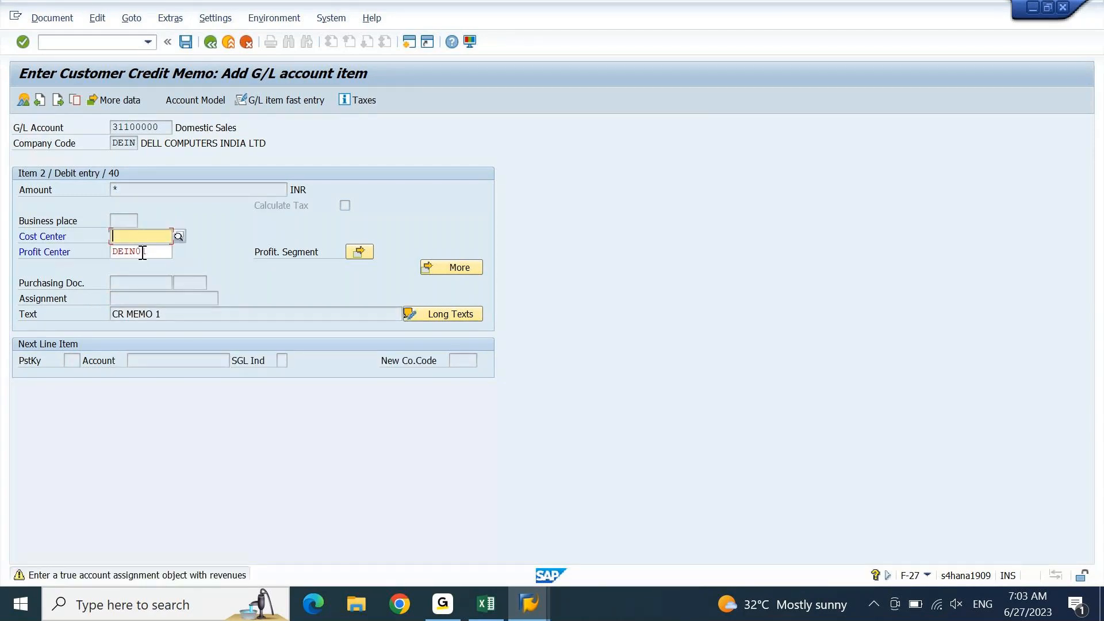
key(Return)
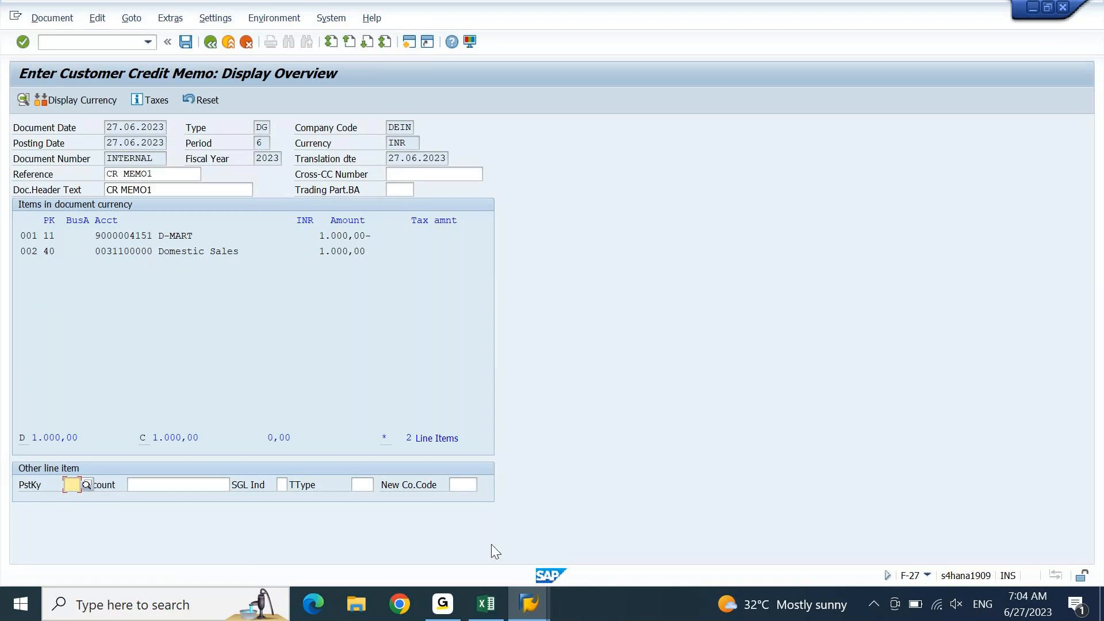
Check D-MART's open items in the customer line item display and go back to the credit memo session.
click(550, 616)
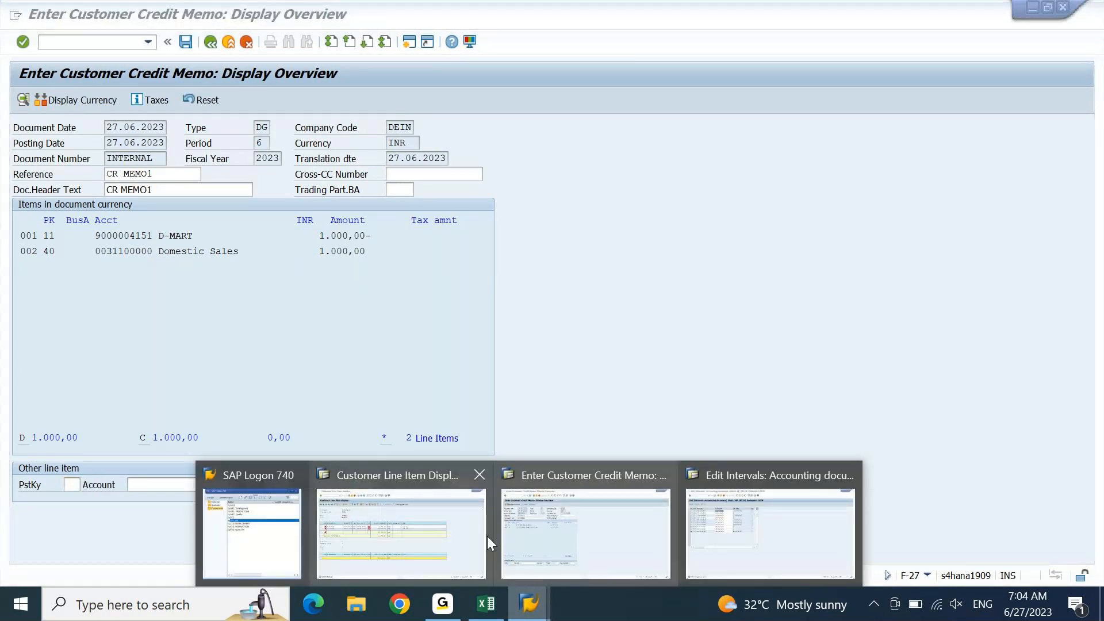
click(467, 526)
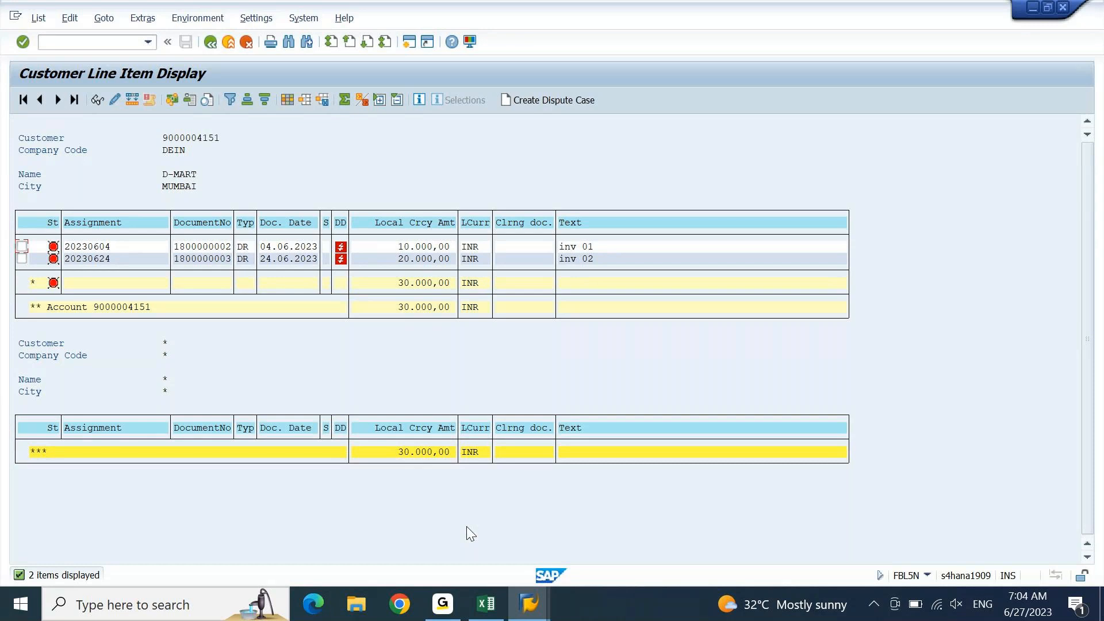
key(alt+Tab)
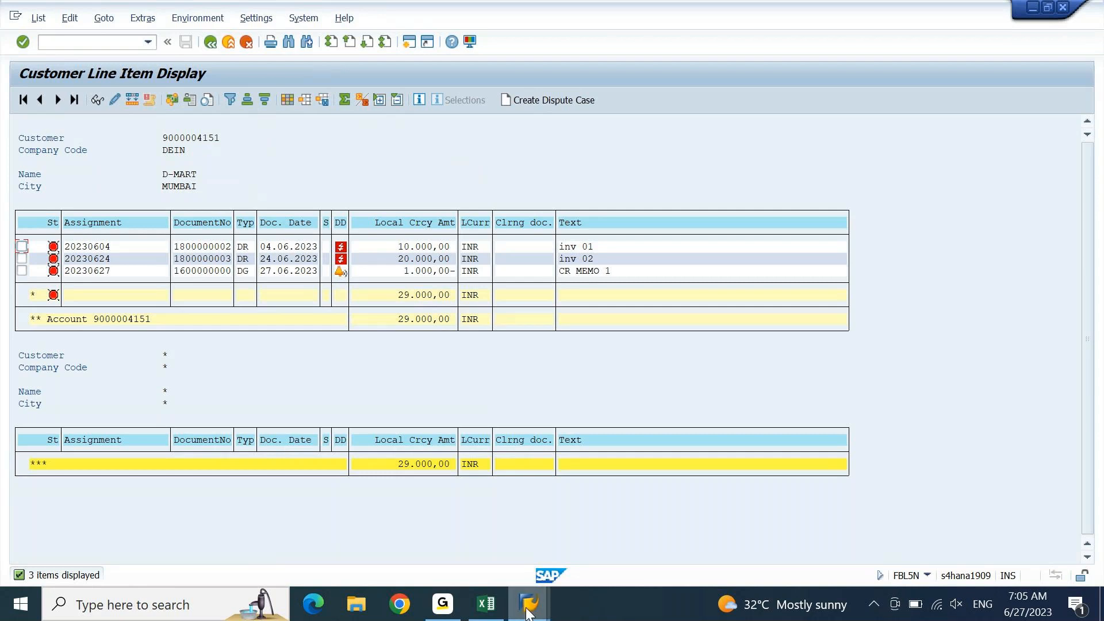
Return to the credit memo session, open the posted credit memo for changing and open its D-MART line item.
mouse_move(528, 604)
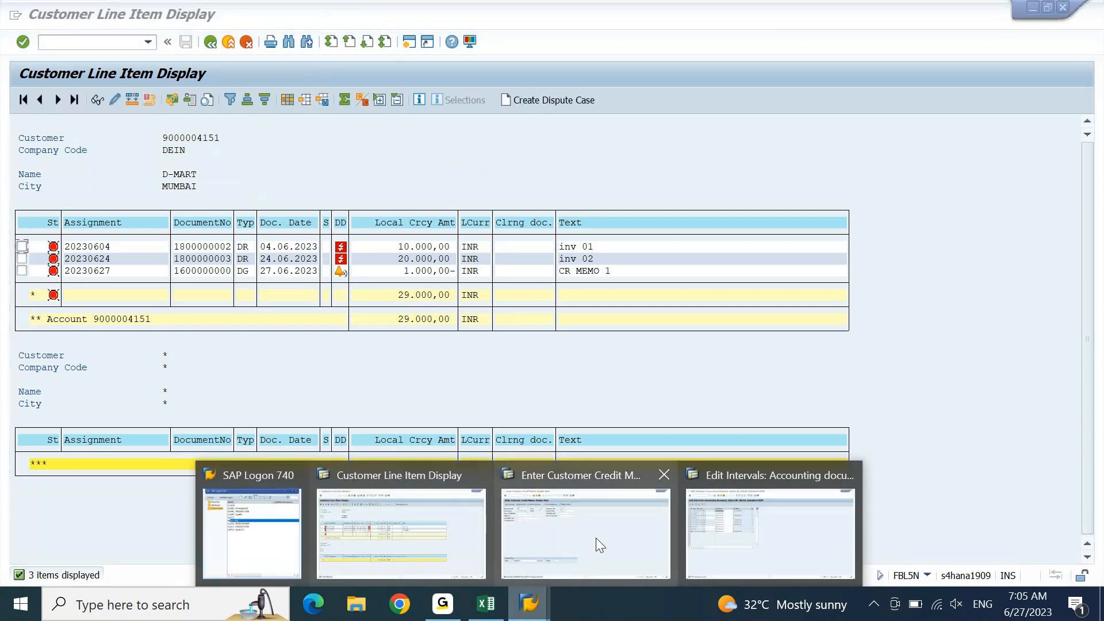
click(588, 545)
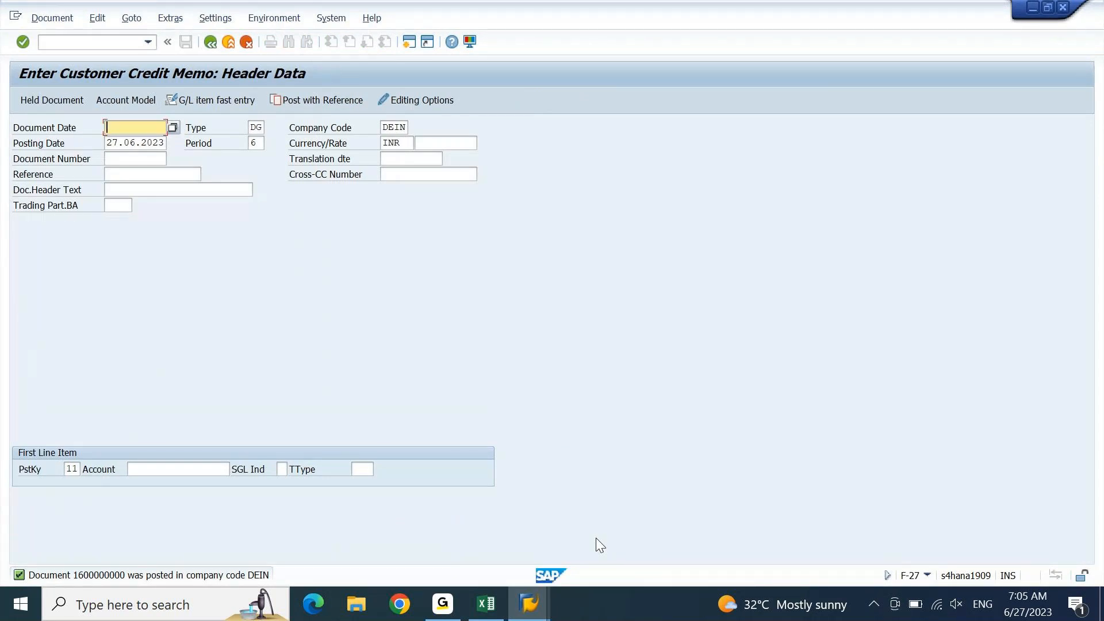
click(75, 18)
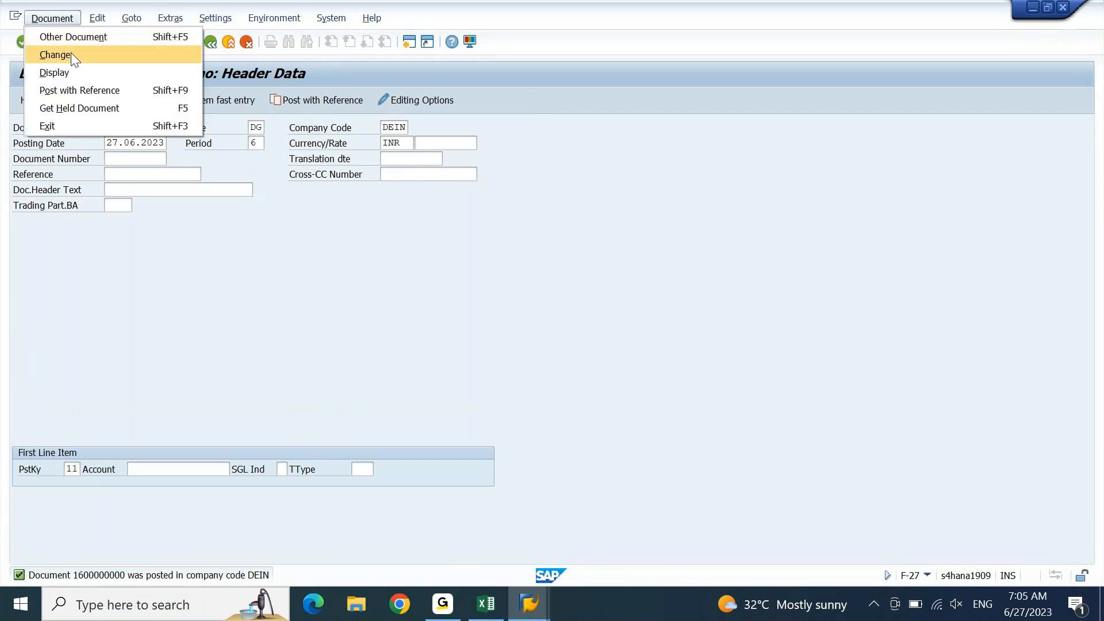
click(71, 54)
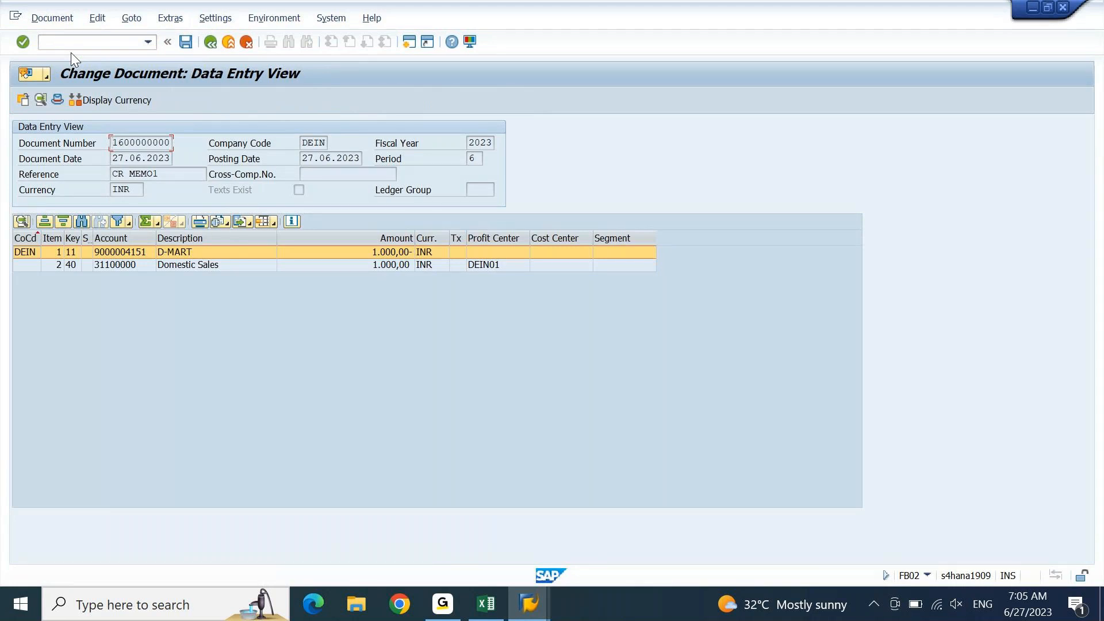
double_click(183, 254)
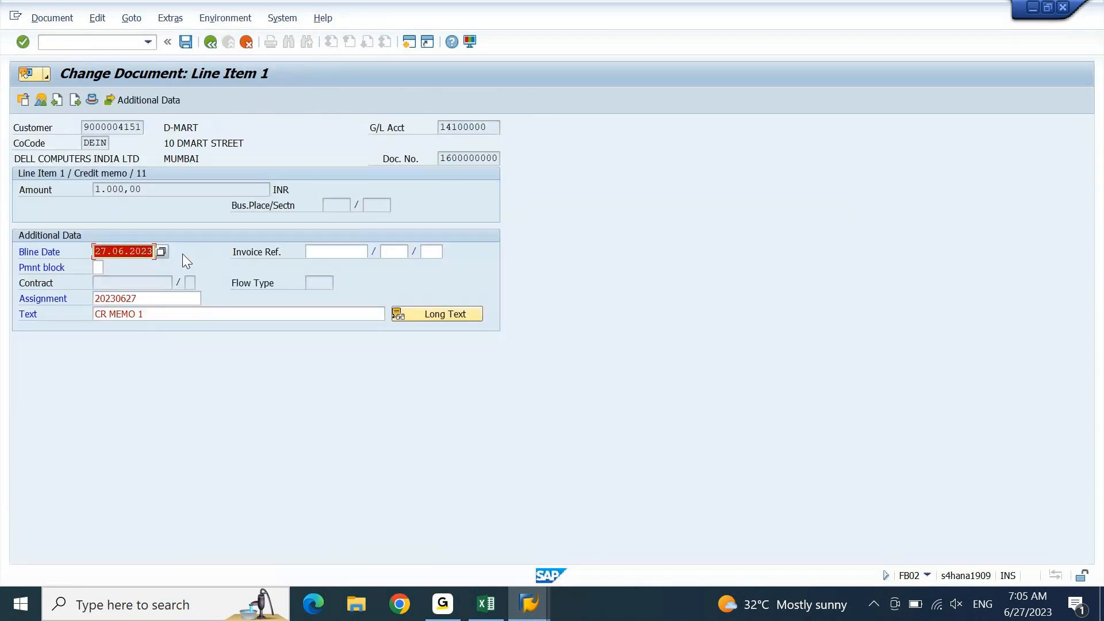
Check the credit memo item's invoice reference fields and copy the document number of invoice inv 01 from the customer line item display.
click(330, 251)
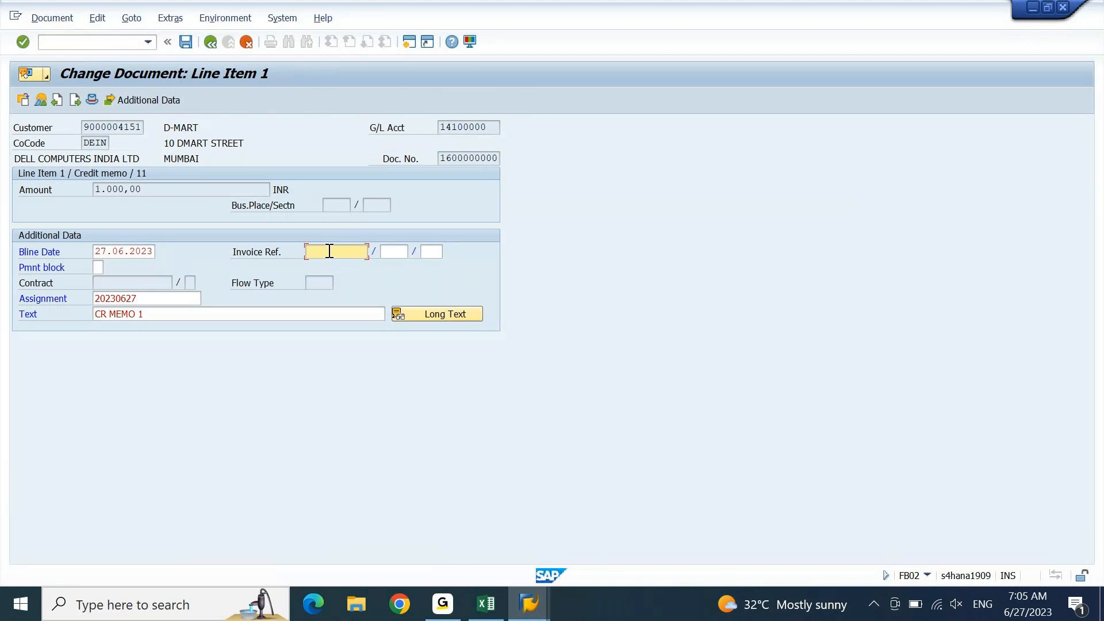
key(Tab)
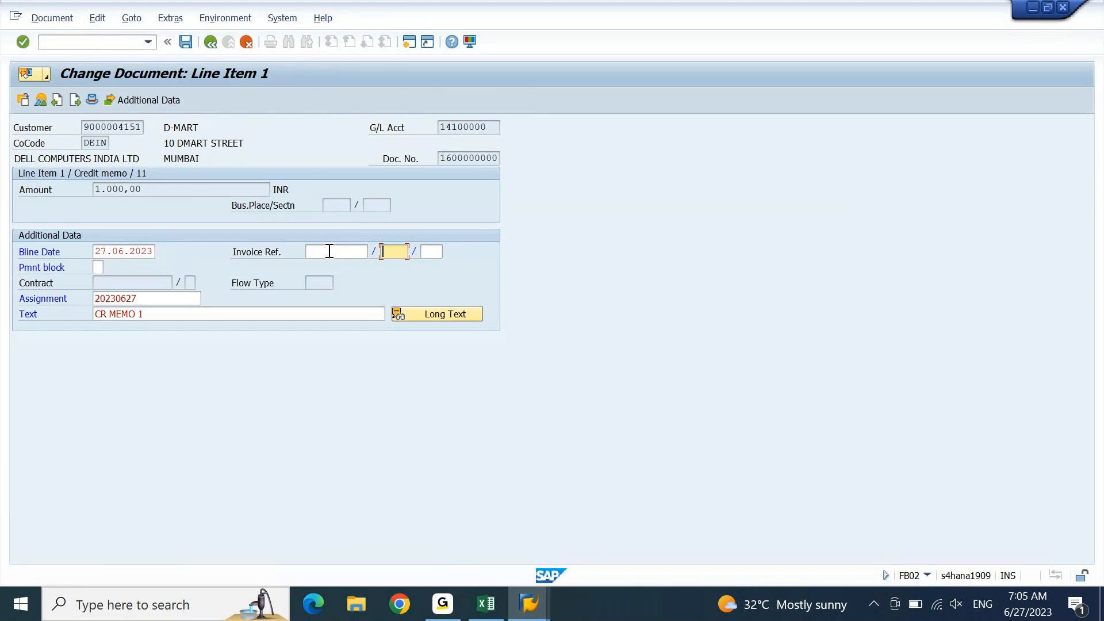
key(Tab)
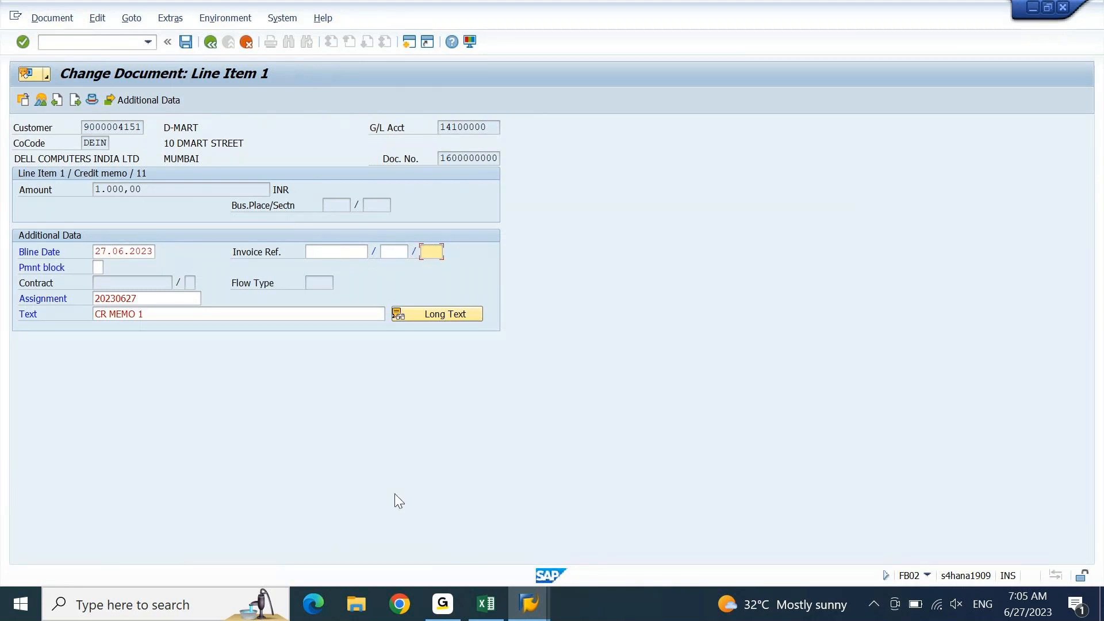
click(525, 605)
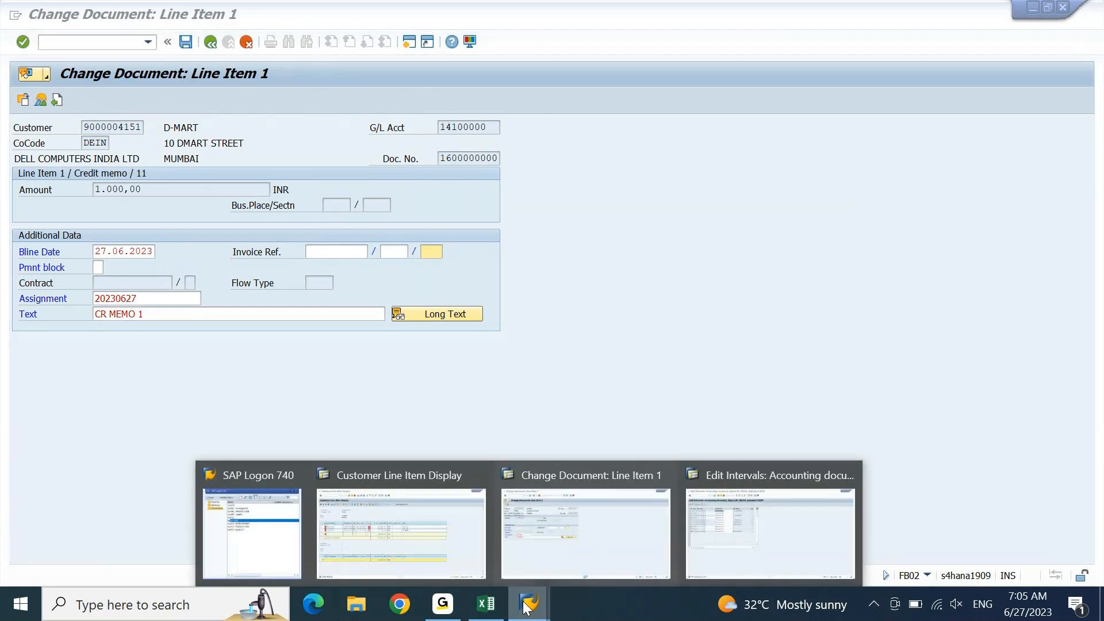
click(367, 542)
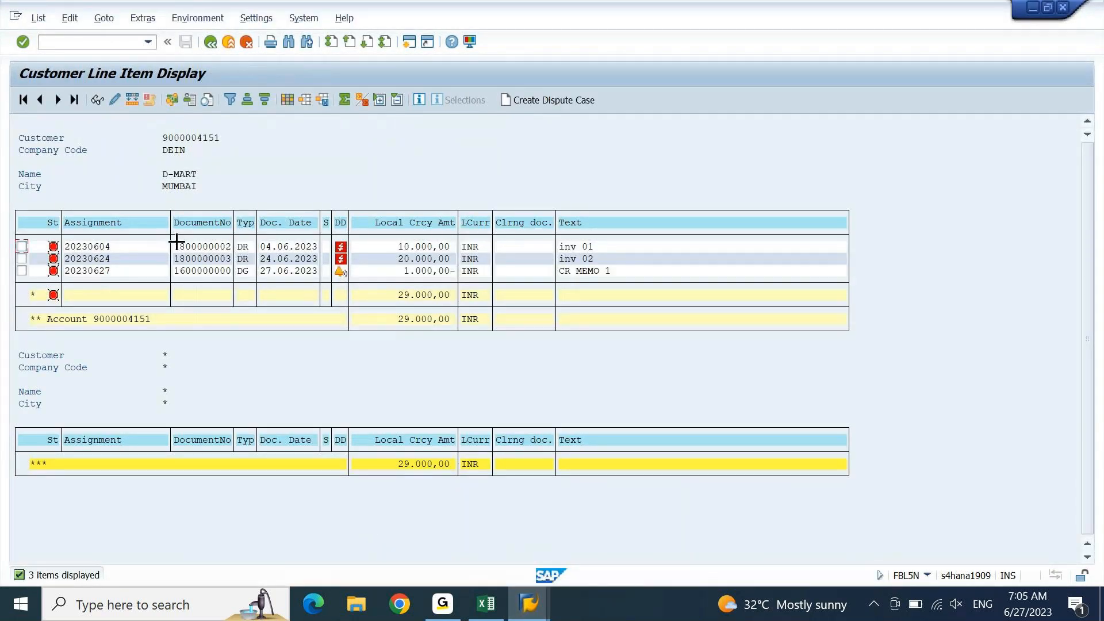
drag(173, 245, 235, 248)
key(ctrl+c)
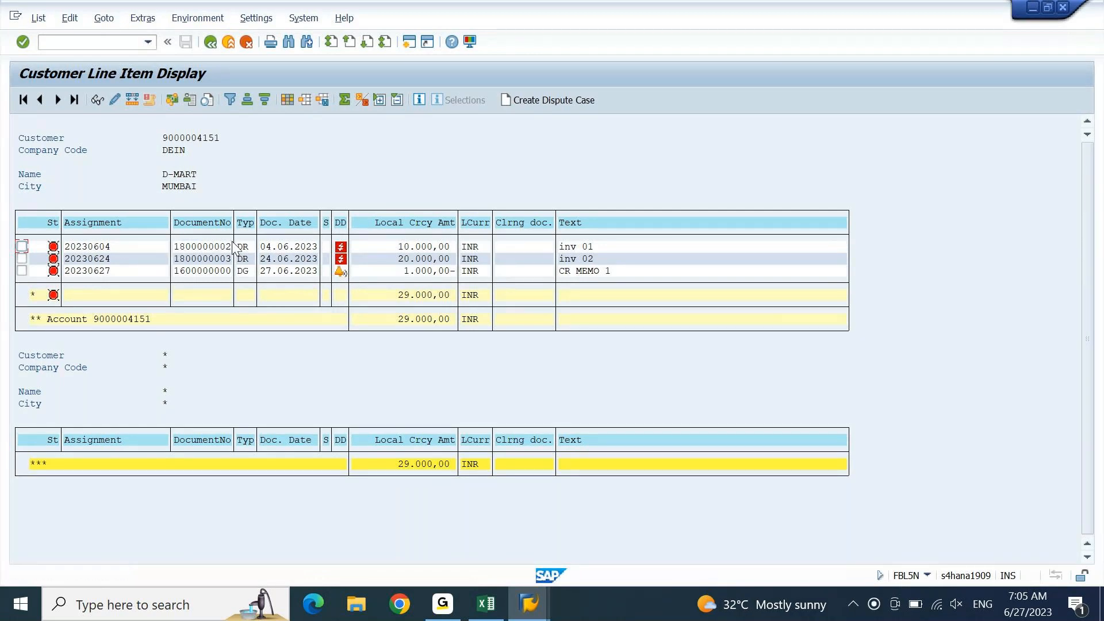
Enter the copied inv 01 document number with year 2023 and item 1 as the credit memo item's invoice reference, and save the document.
mouse_move(531, 606)
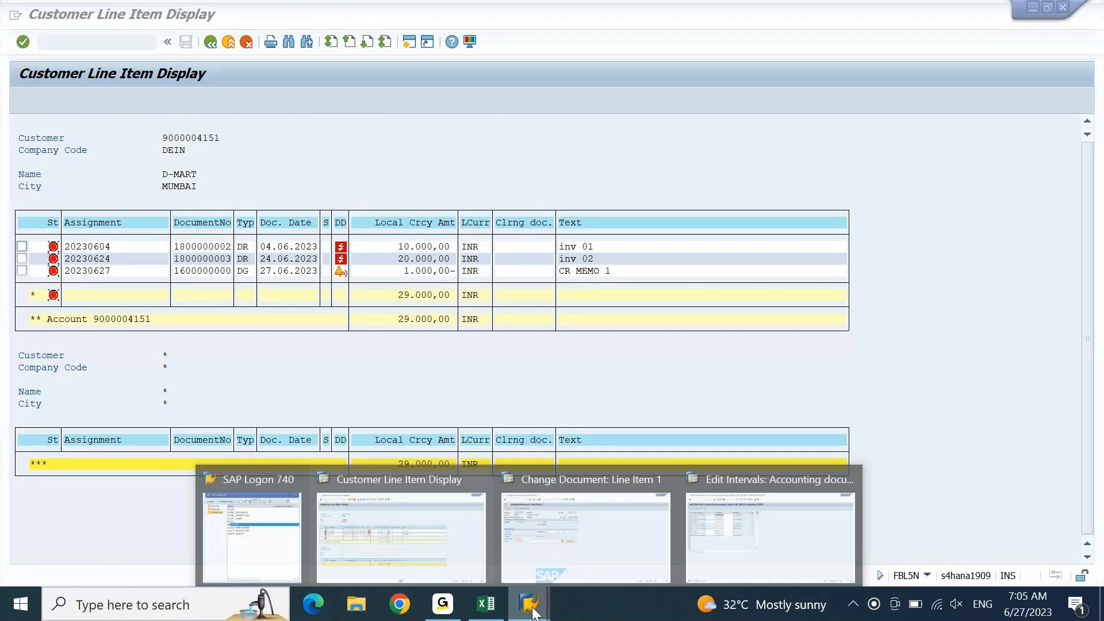
click(570, 538)
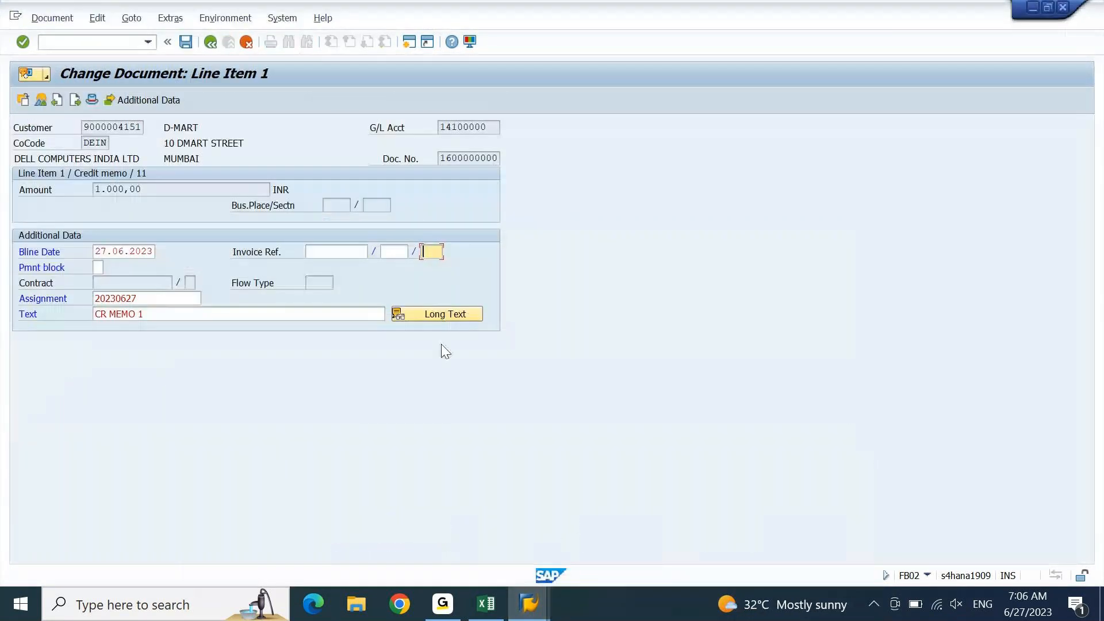
click(353, 251)
key(ctrl+v)
key(Return)
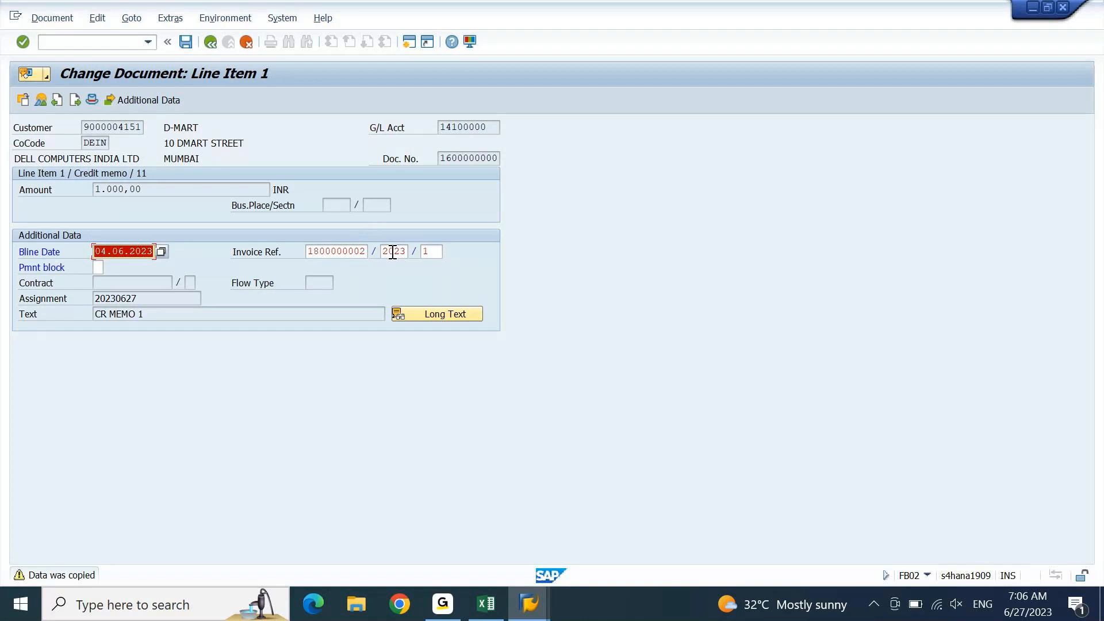
double_click(422, 253)
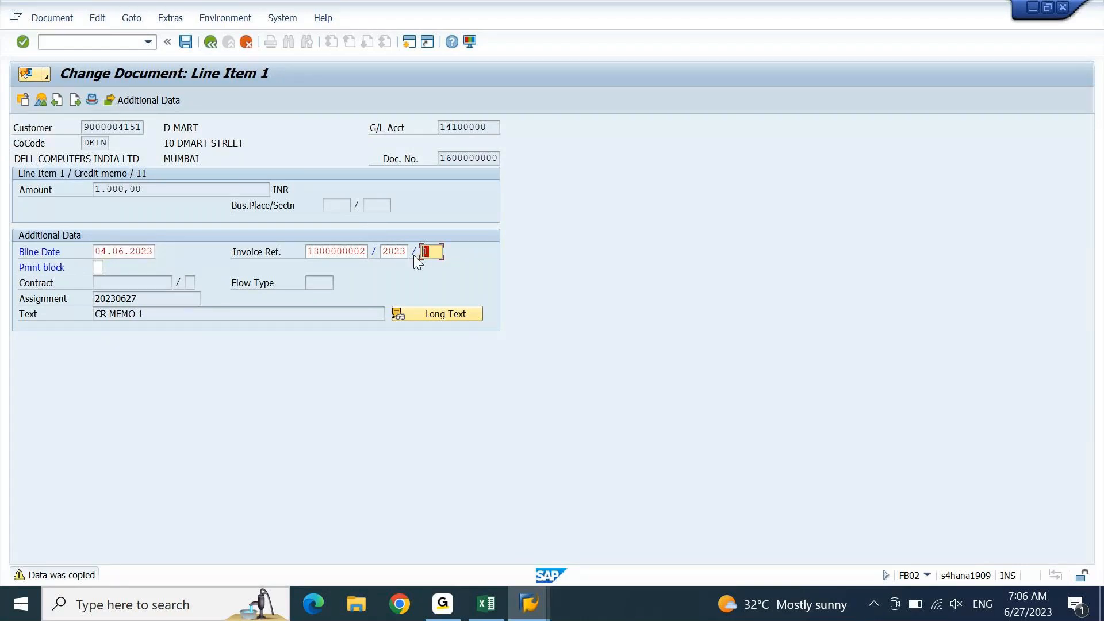
key(Return)
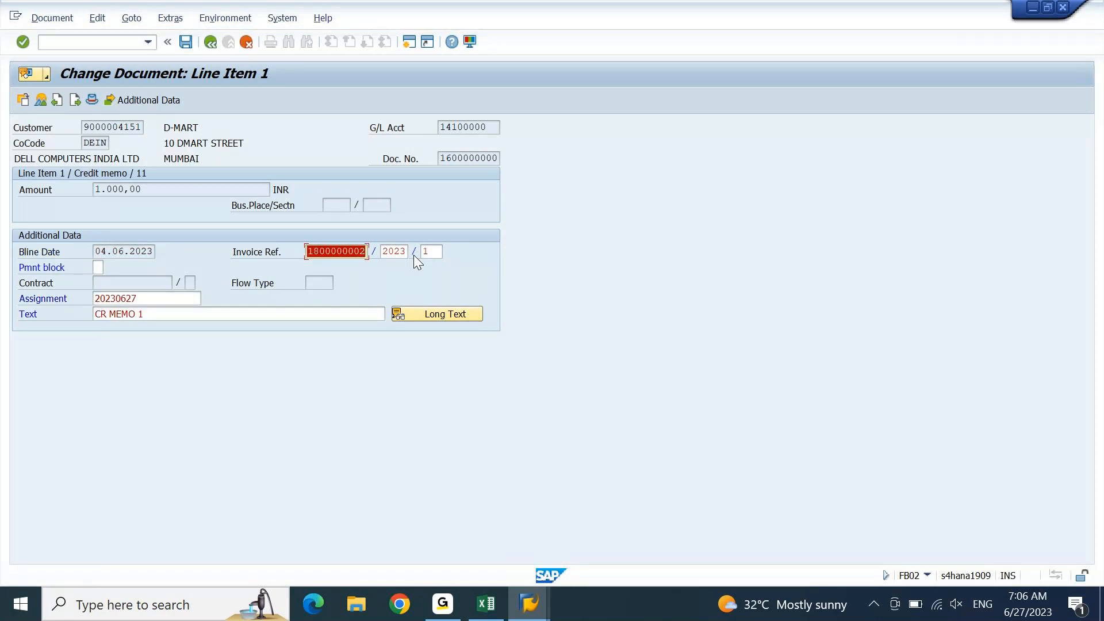
key(ctrl+s)
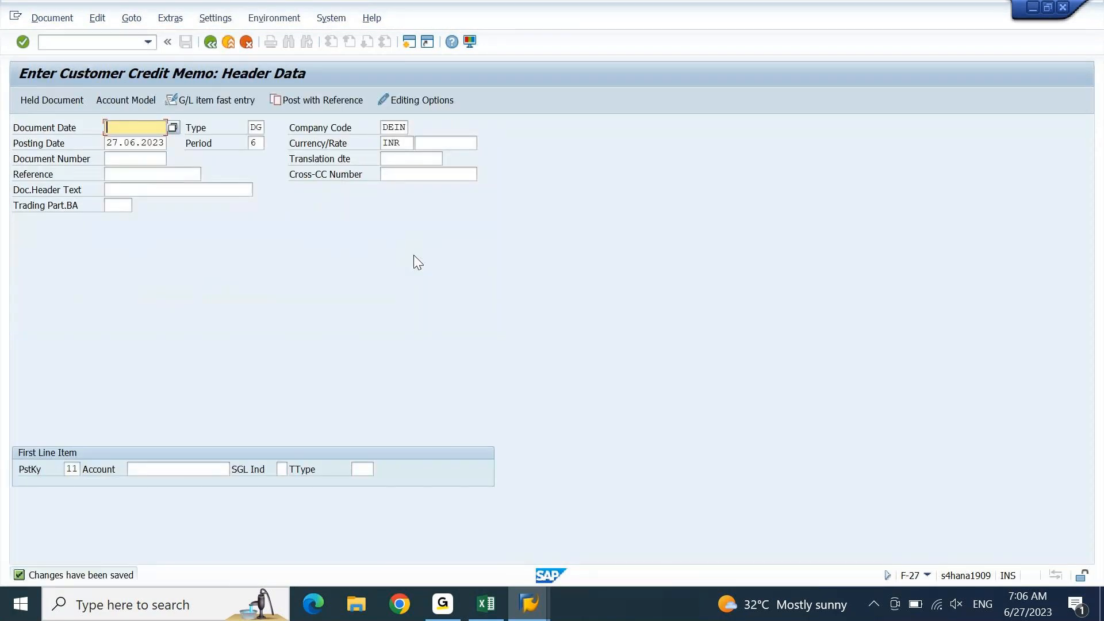
Go back to the customer line item display and look through the list of available layouts.
click(529, 604)
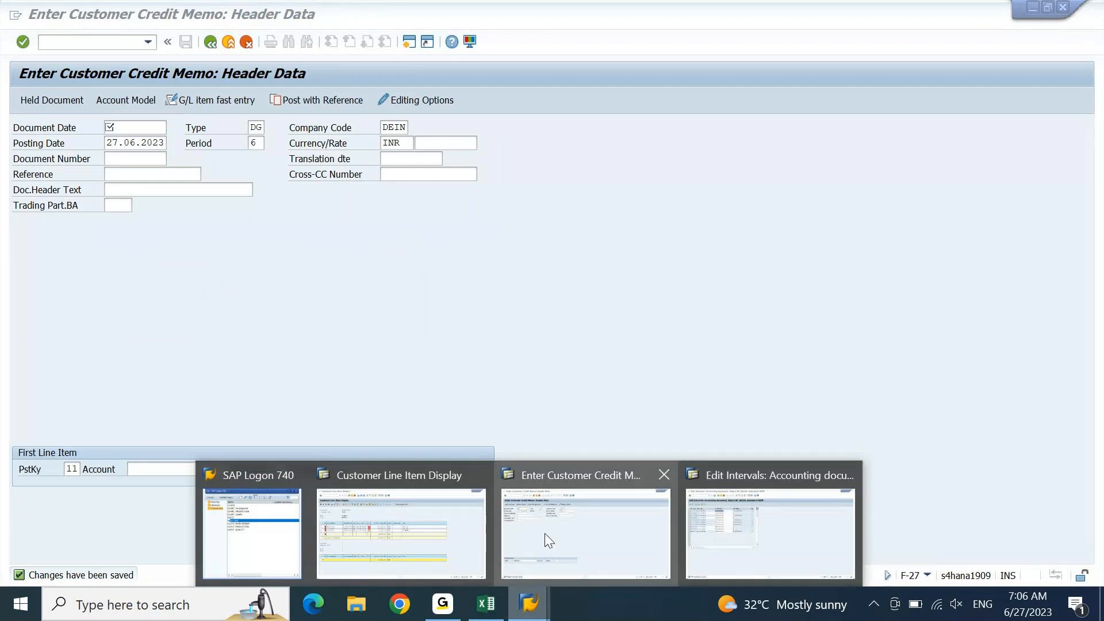
click(436, 522)
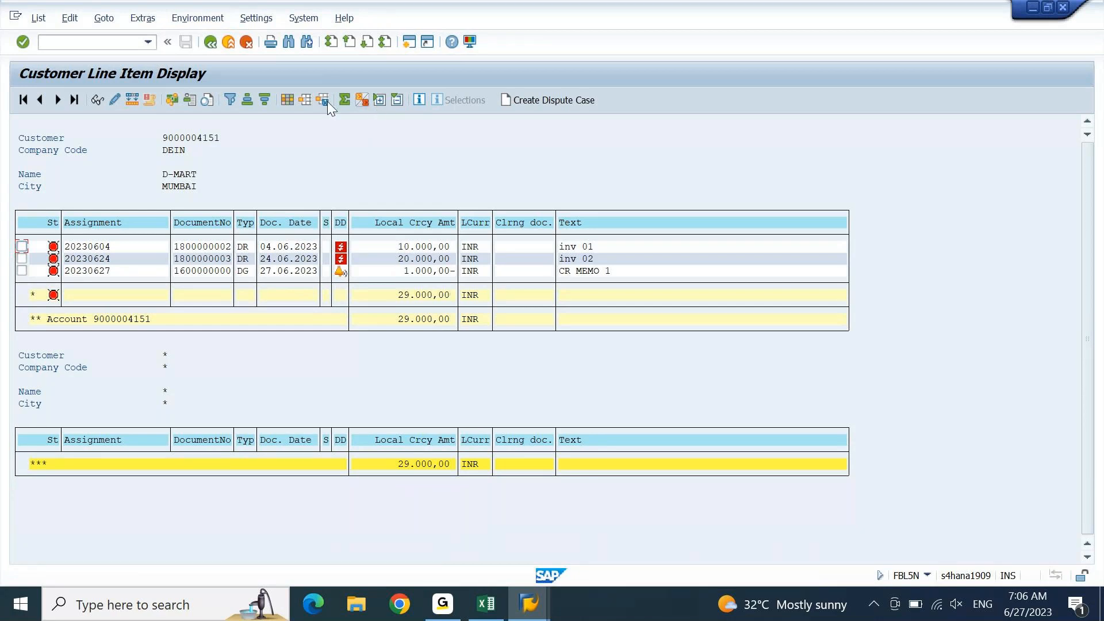
click(305, 99)
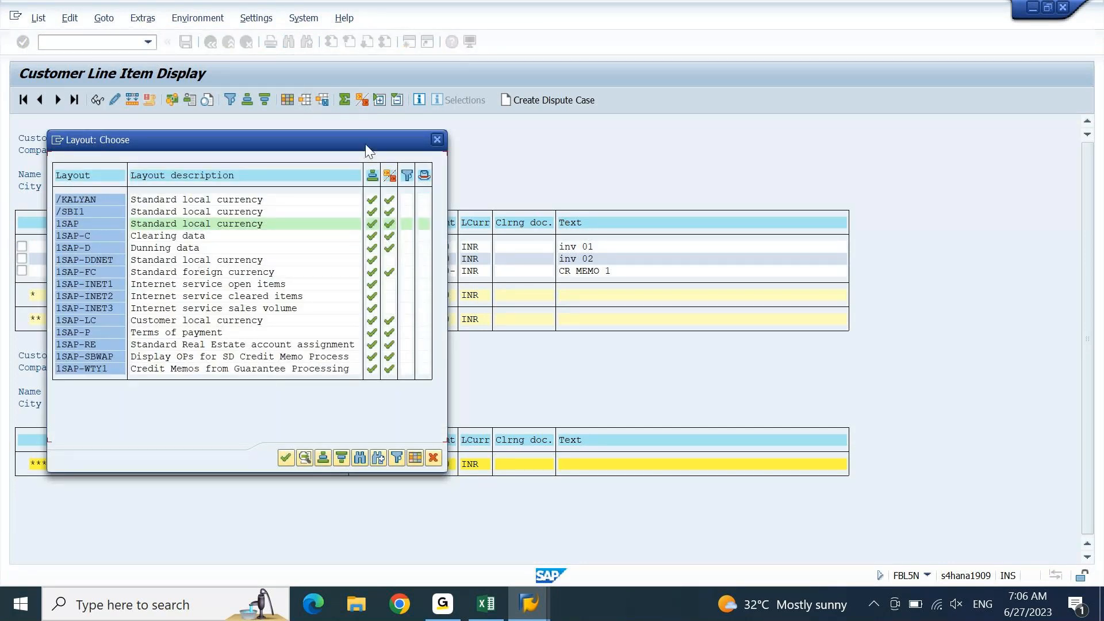
click(440, 135)
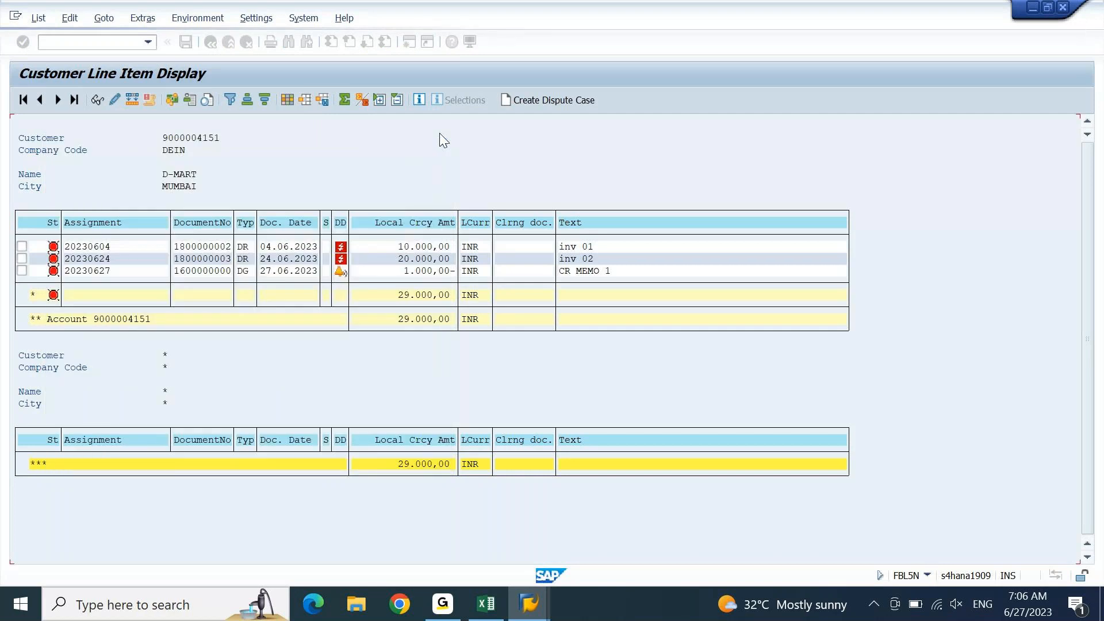
Add the hidden field Invoice Reference as a column to the customer line item display's current layout.
click(287, 98)
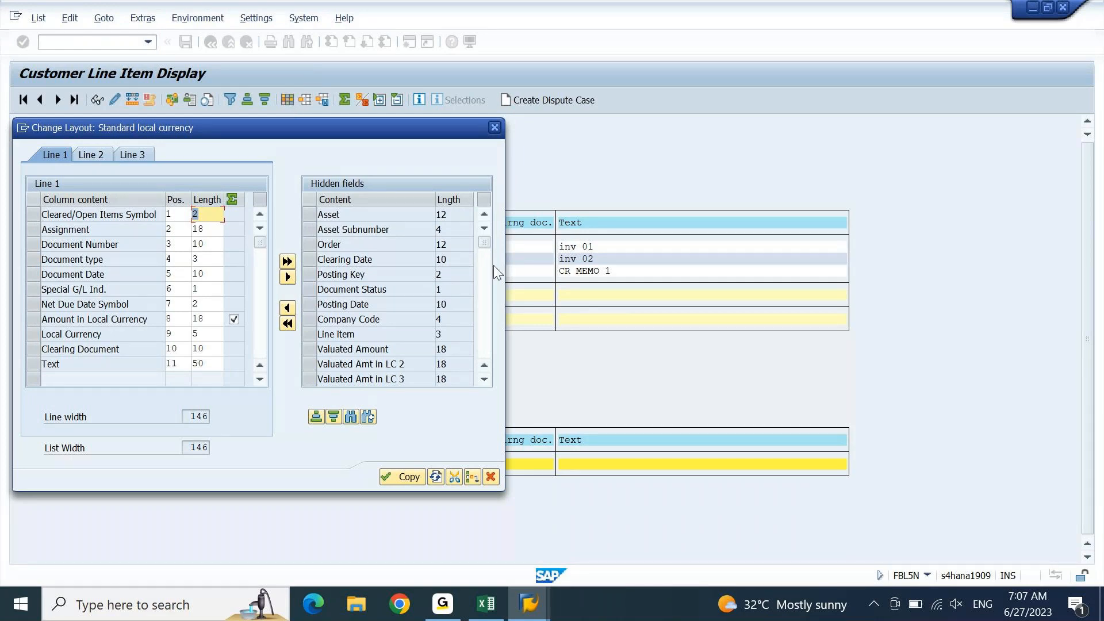
click(334, 417)
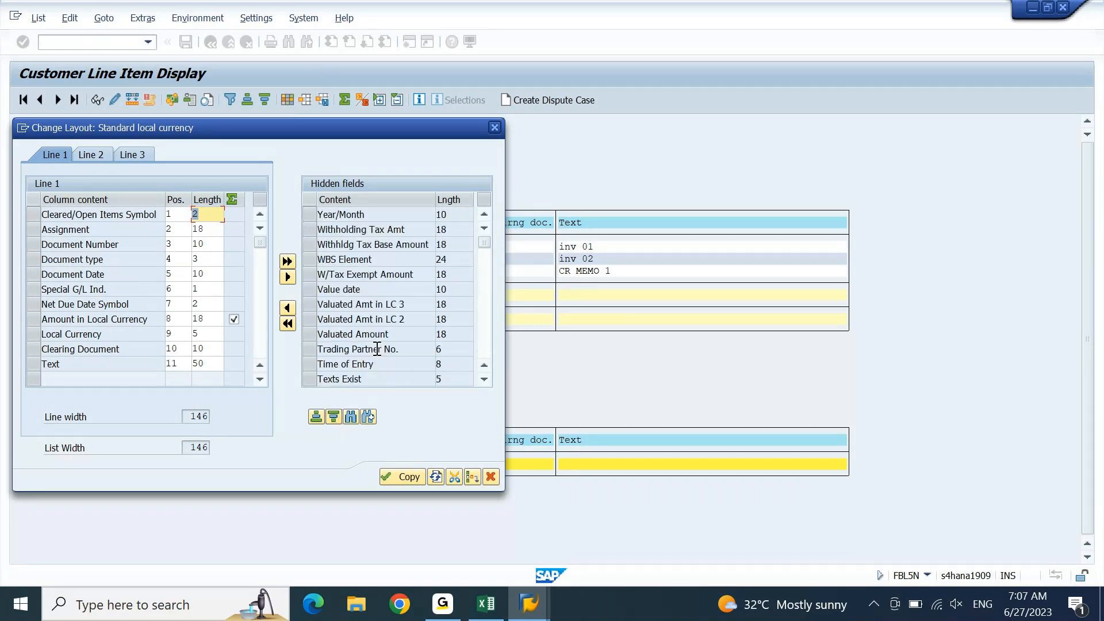
click(484, 343)
click(484, 343)
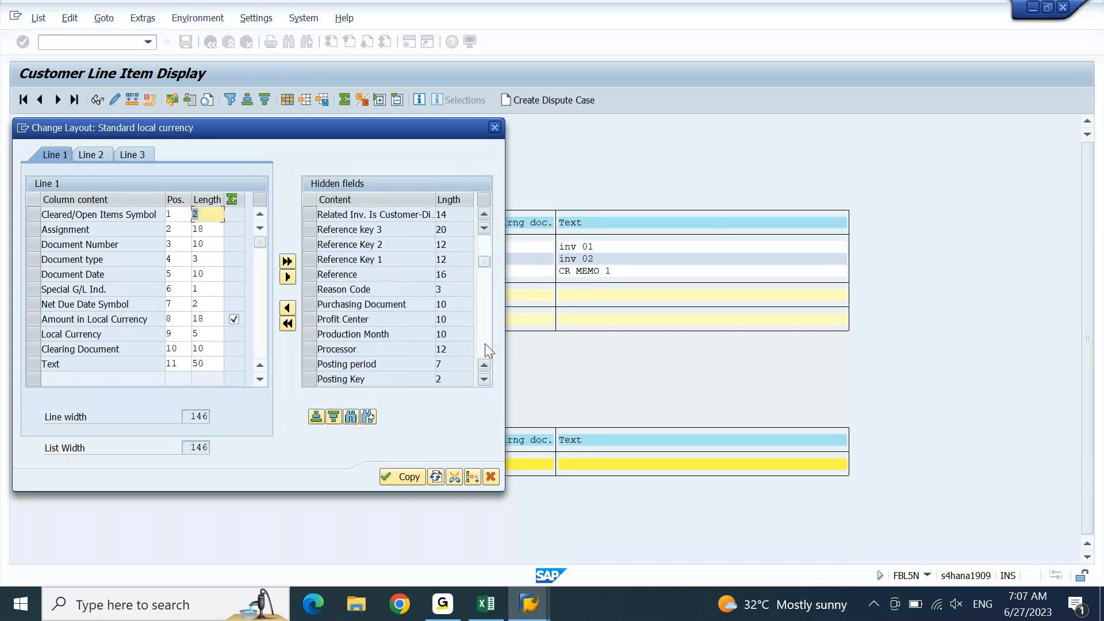
click(485, 343)
click(485, 343)
click(485, 343)
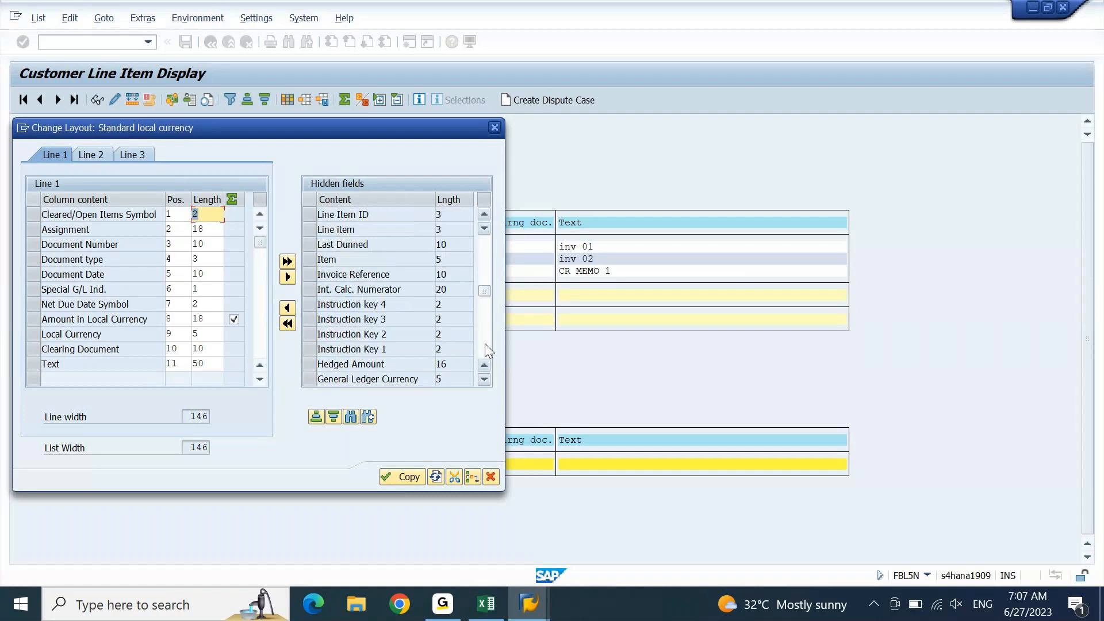
click(309, 273)
click(287, 277)
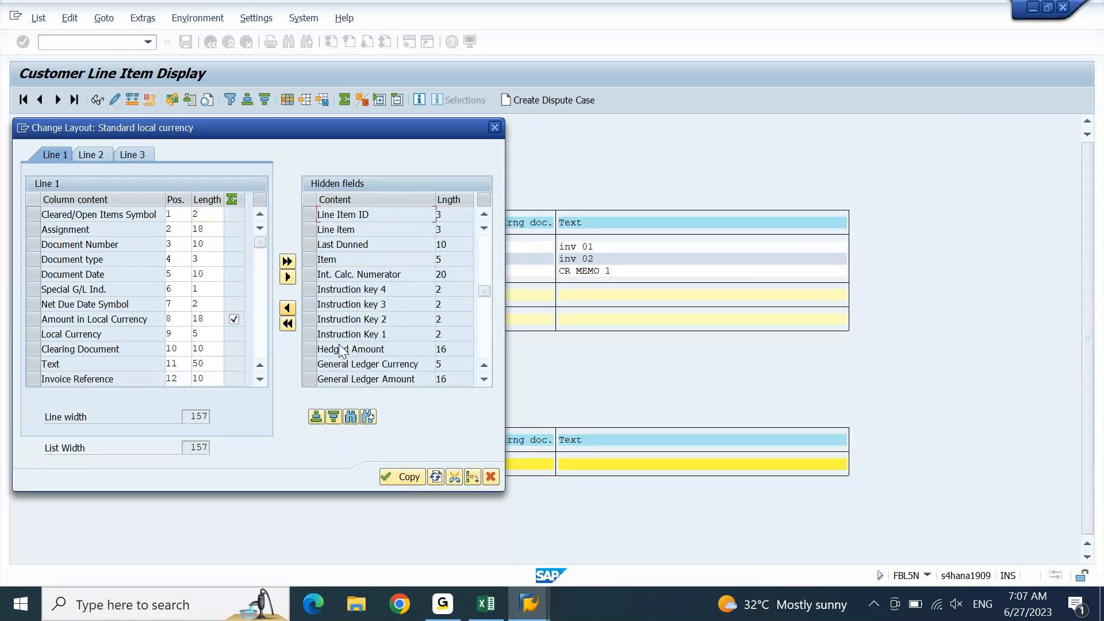
click(397, 474)
Save the layout as a standard layout, with the owner's first name preceded by / as its name and the first name as description.
click(323, 100)
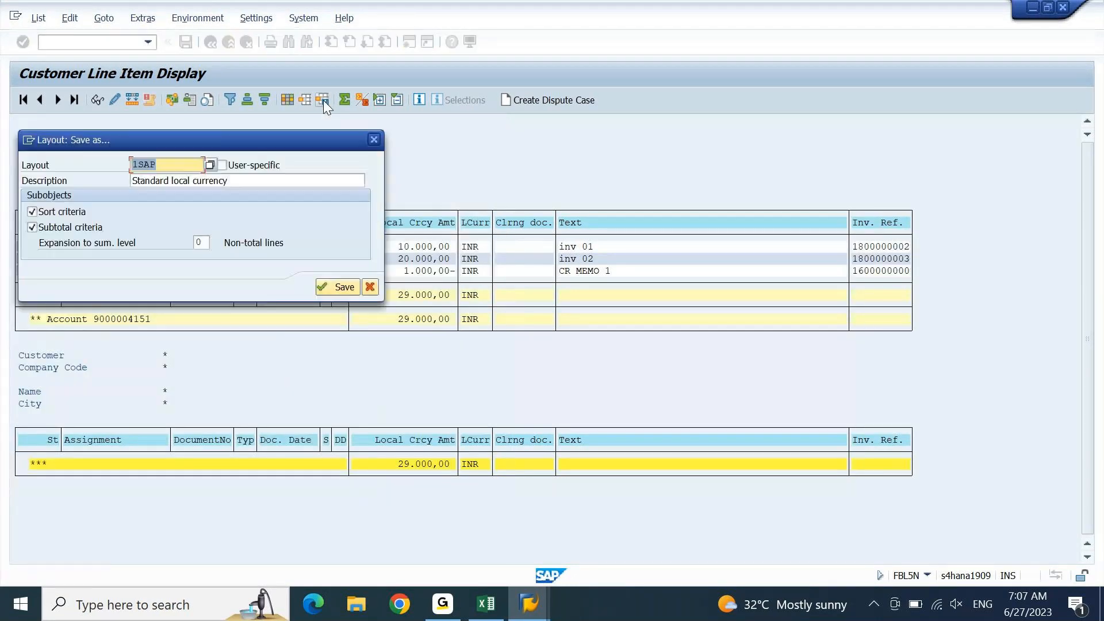
text(AJAY)
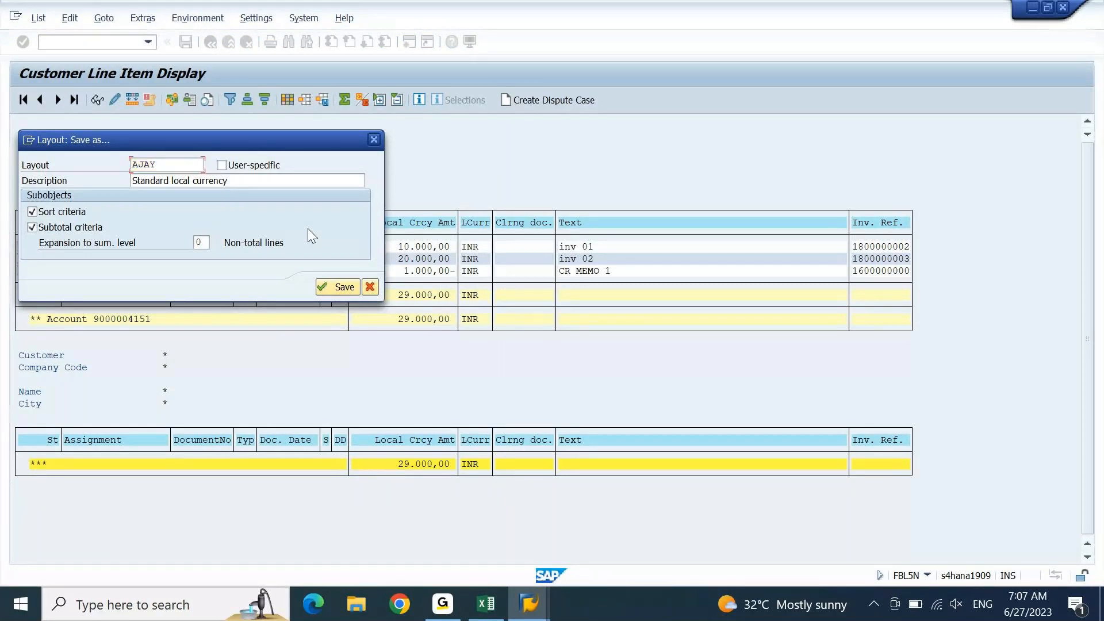
key(Tab)
text(AJAY)
click(345, 287)
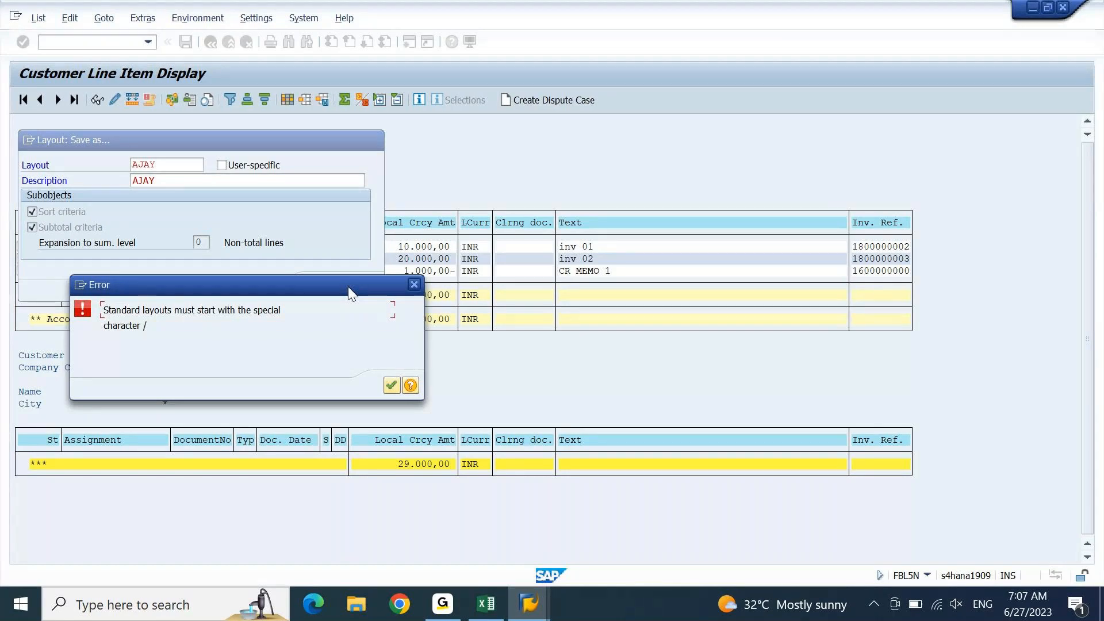
key(Return)
text(/)
click(351, 291)
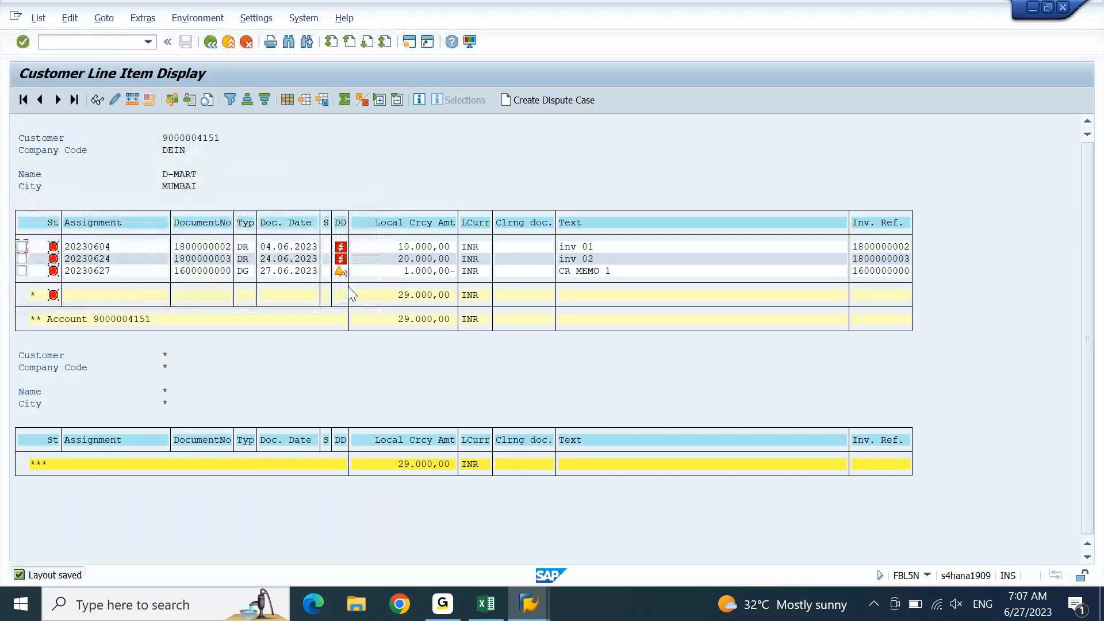
Compare the CR MEMO 1 item's document number with its invoice reference in the customer line item list.
click(242, 273)
click(901, 272)
click(216, 272)
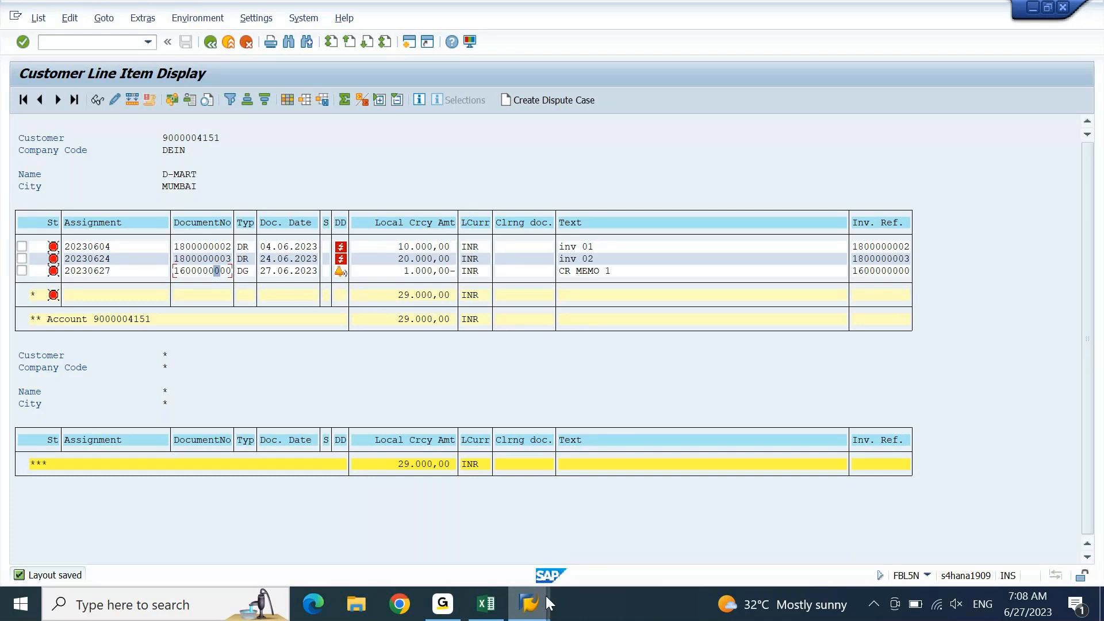
Switch to the credit memo session, display the last document and check the linked invoice number in its D-MART line item.
mouse_move(549, 603)
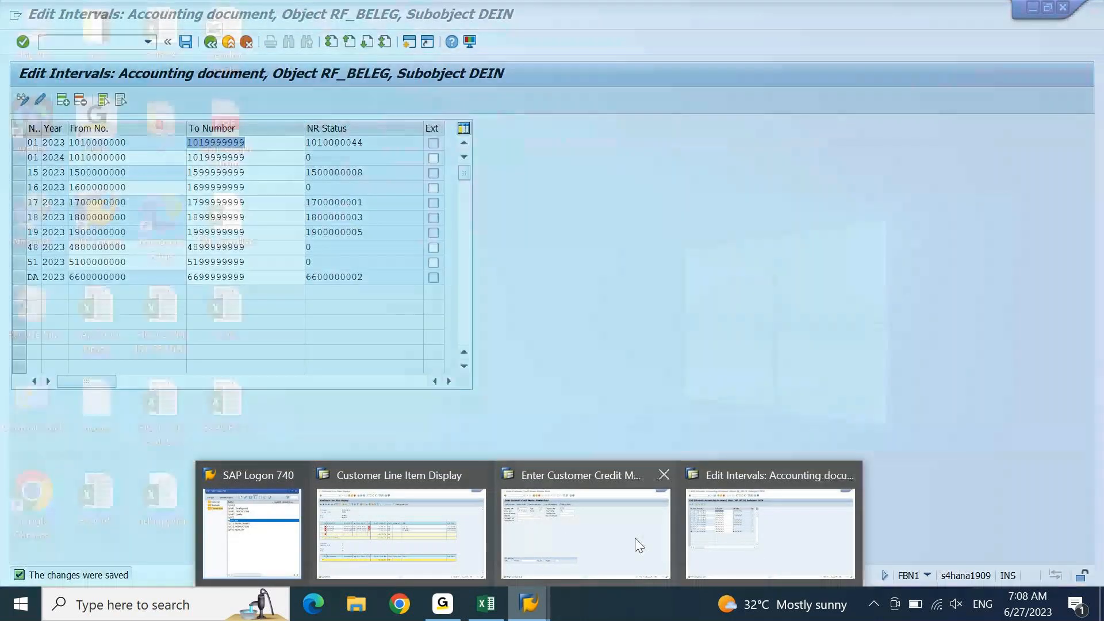
click(634, 537)
click(46, 18)
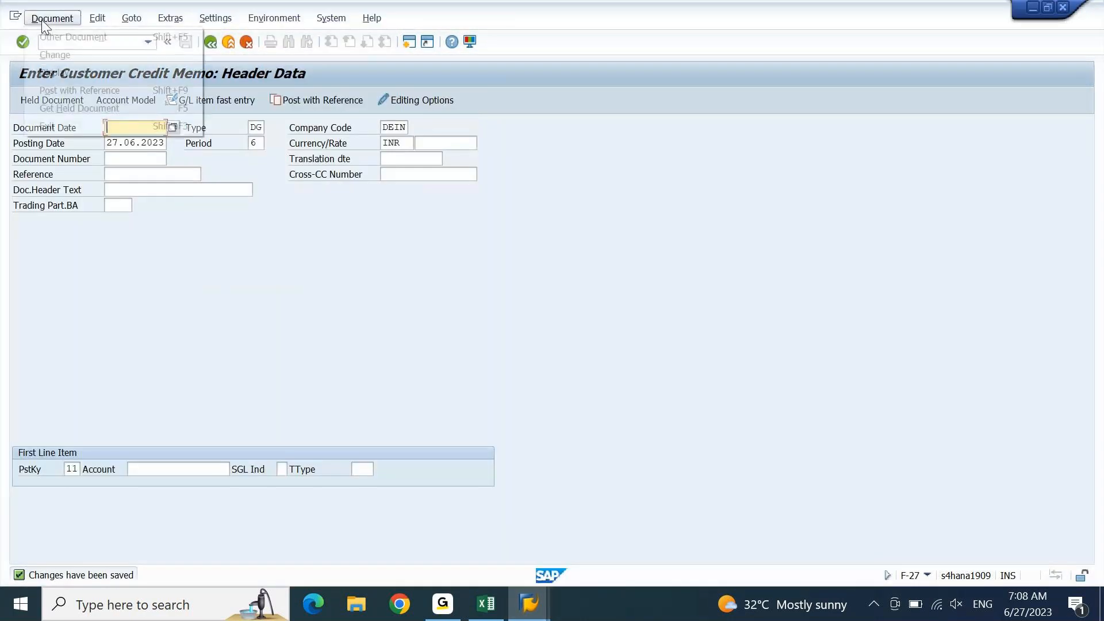
click(54, 69)
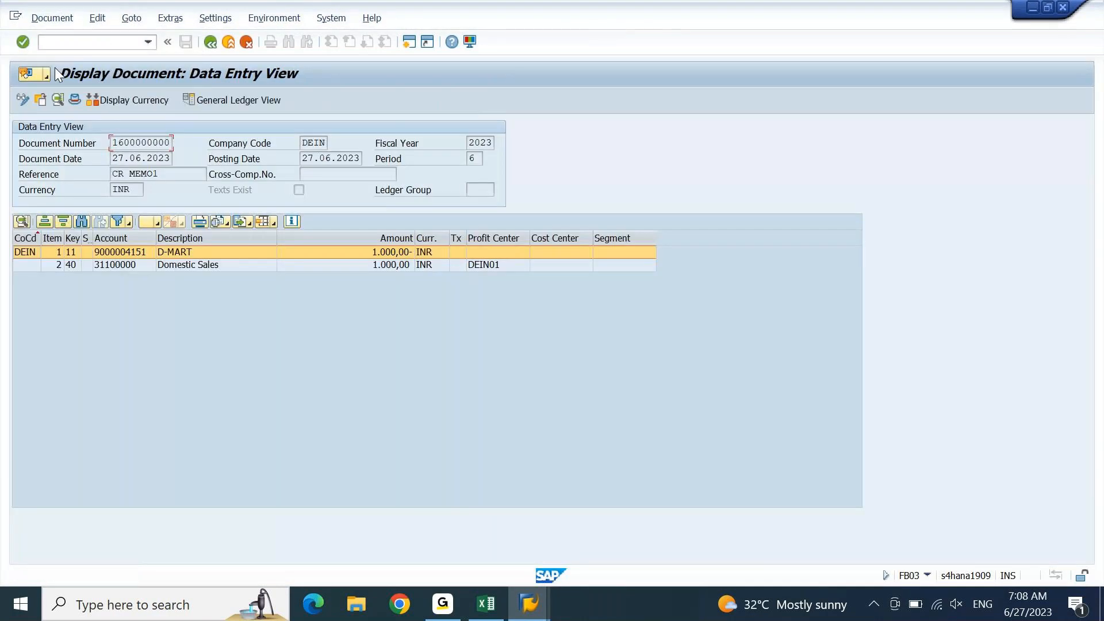
click(173, 253)
double_click(167, 253)
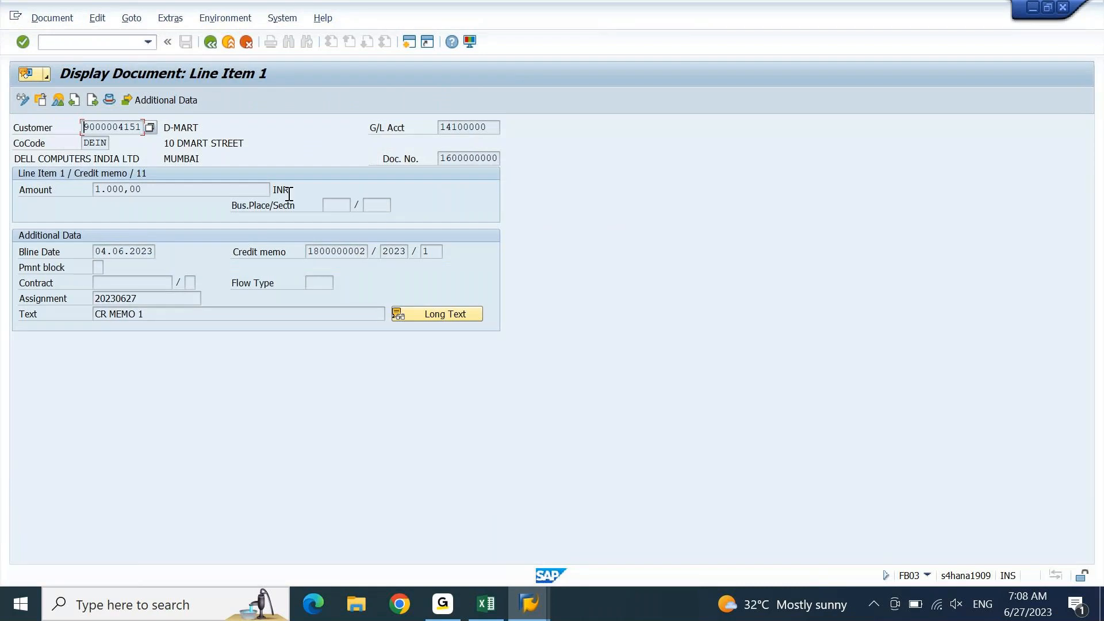
drag(305, 253, 370, 256)
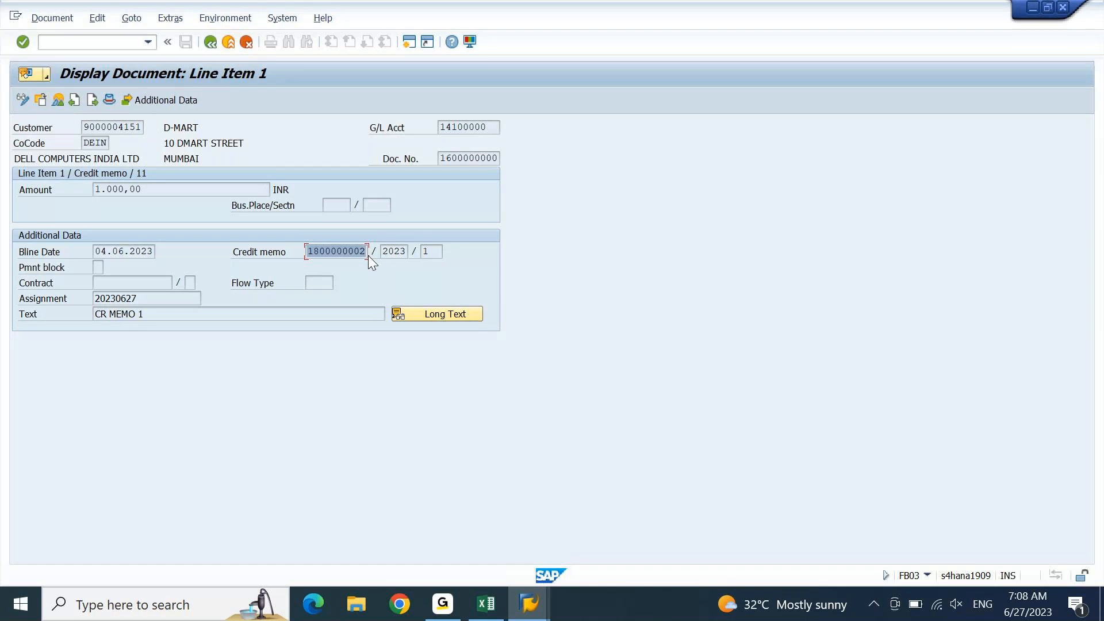
Return to the customer line item display and refresh D-MART's open item list.
click(535, 605)
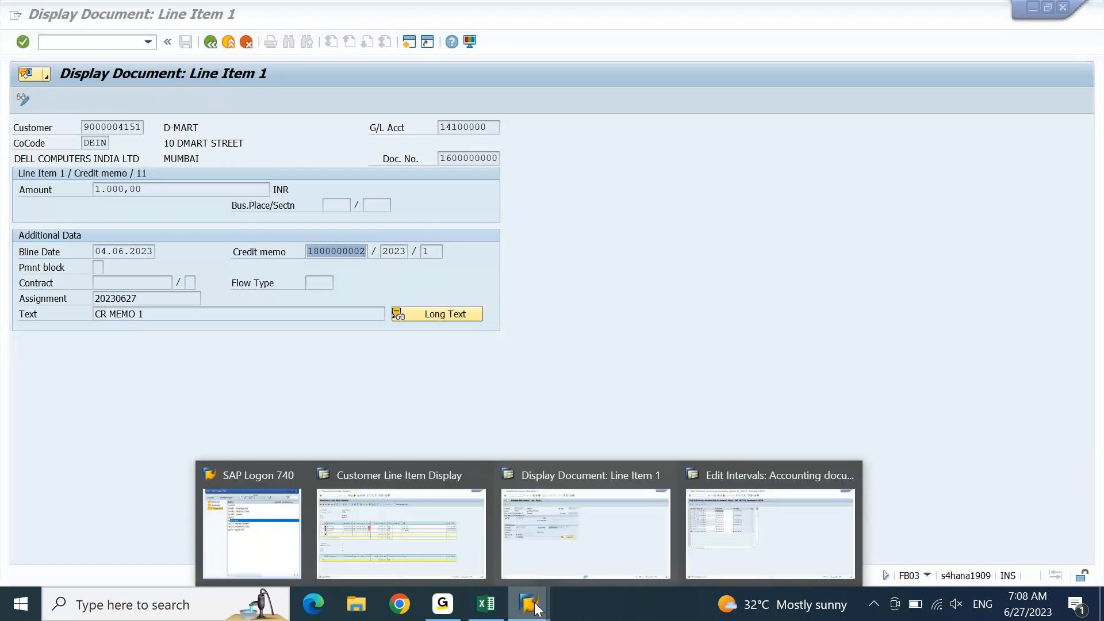
click(469, 508)
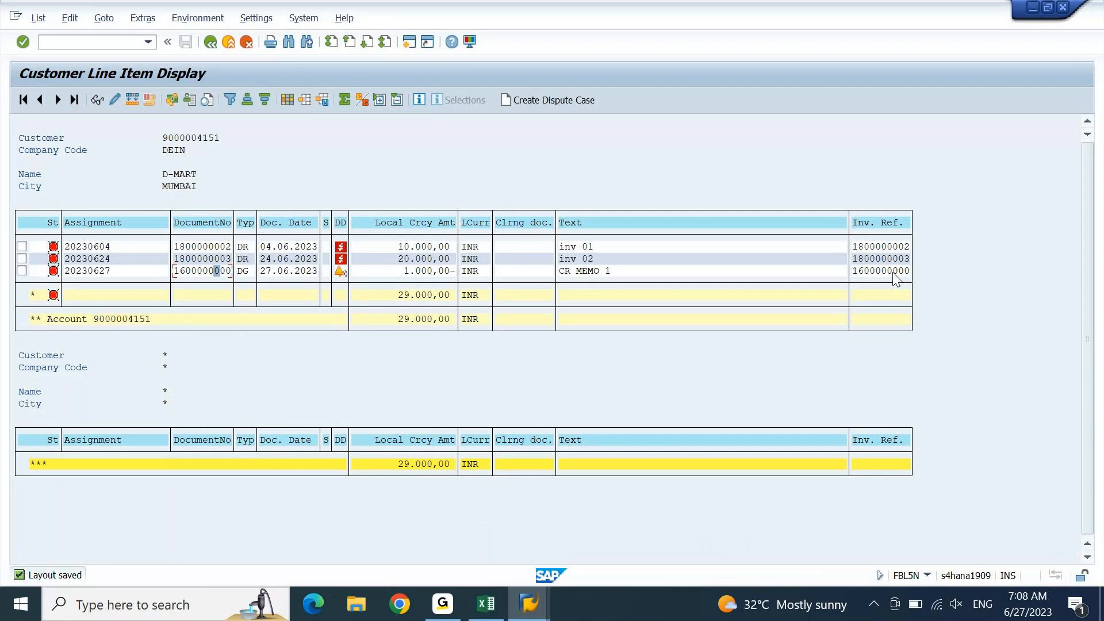
click(38, 18)
click(47, 52)
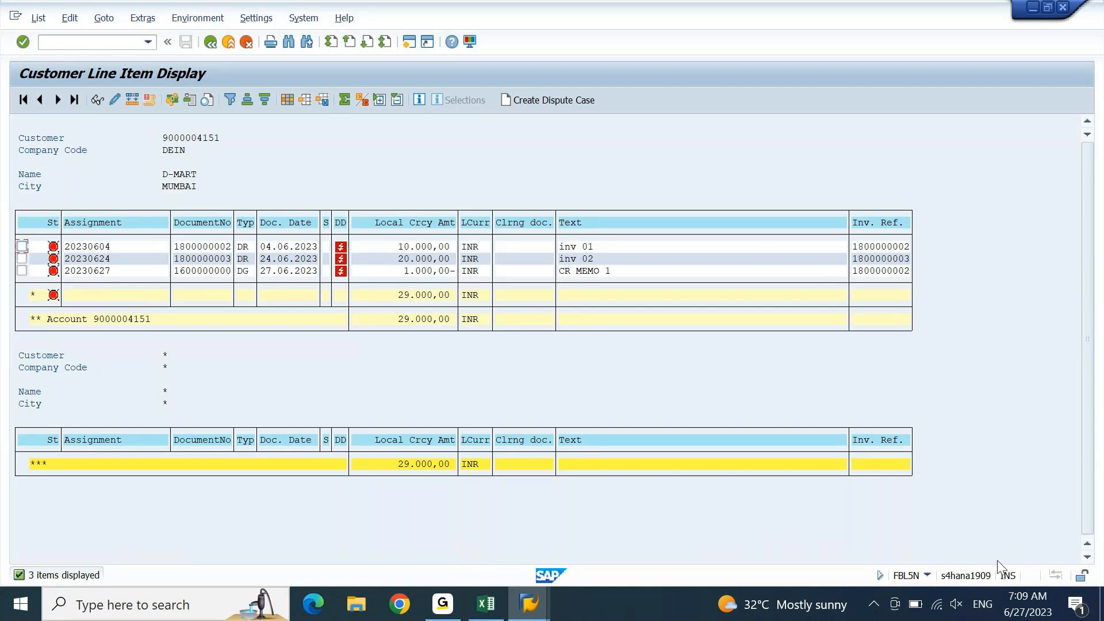
Leave the number range interval session and start transaction FB75 there to enter a customer credit memo.
mouse_move(530, 606)
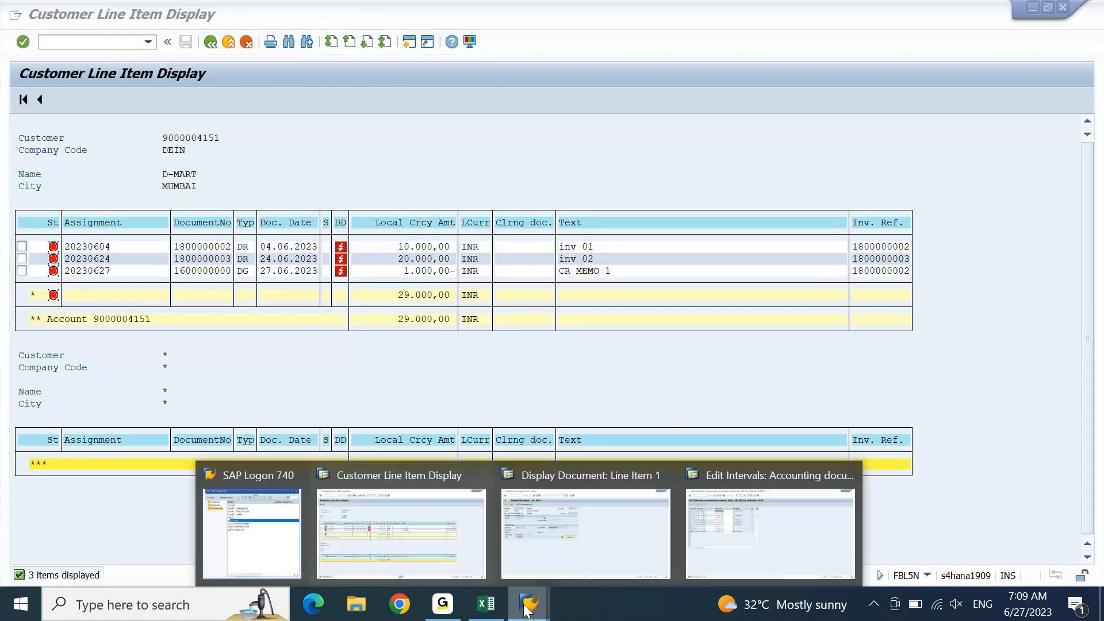
click(755, 512)
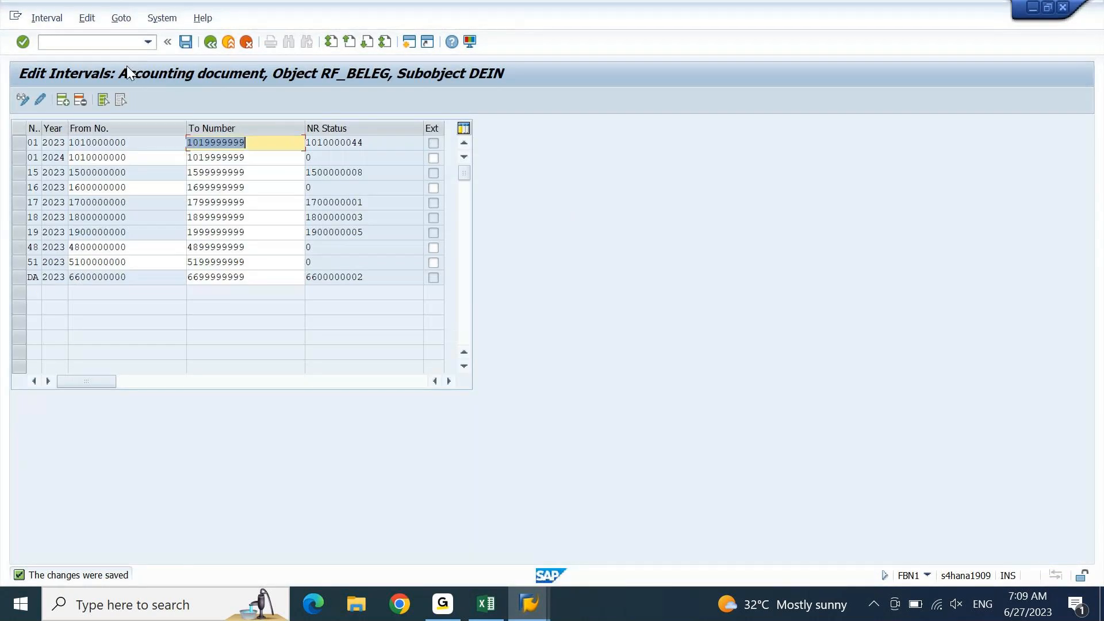
click(104, 43)
text(/n)
key(Return)
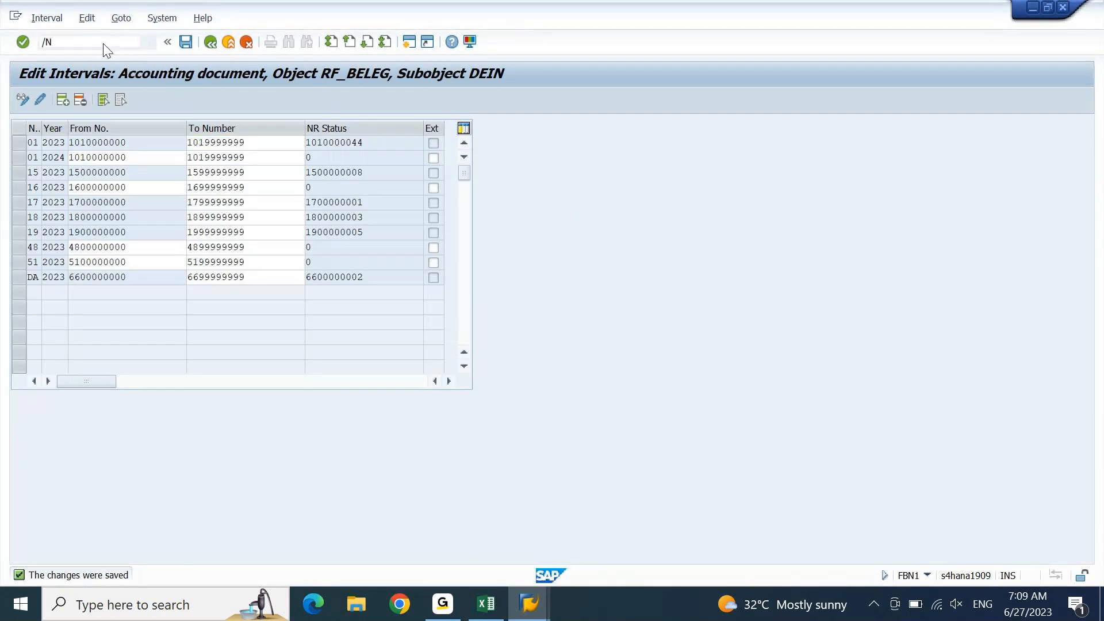
text(B7)
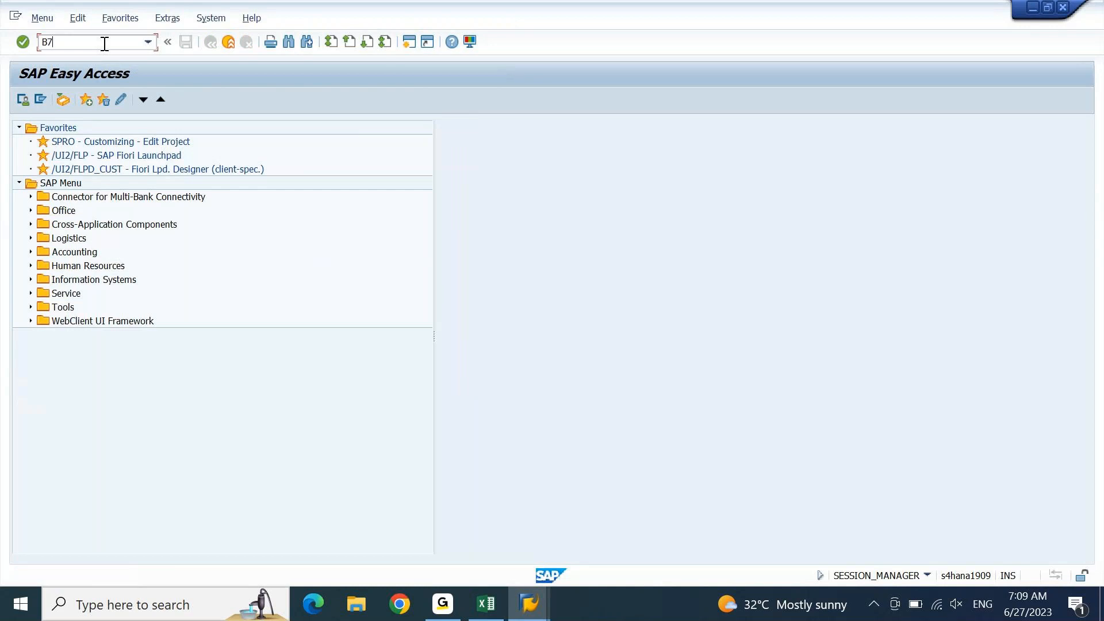
text(5)
key(Home)
text(F)
key(Return)
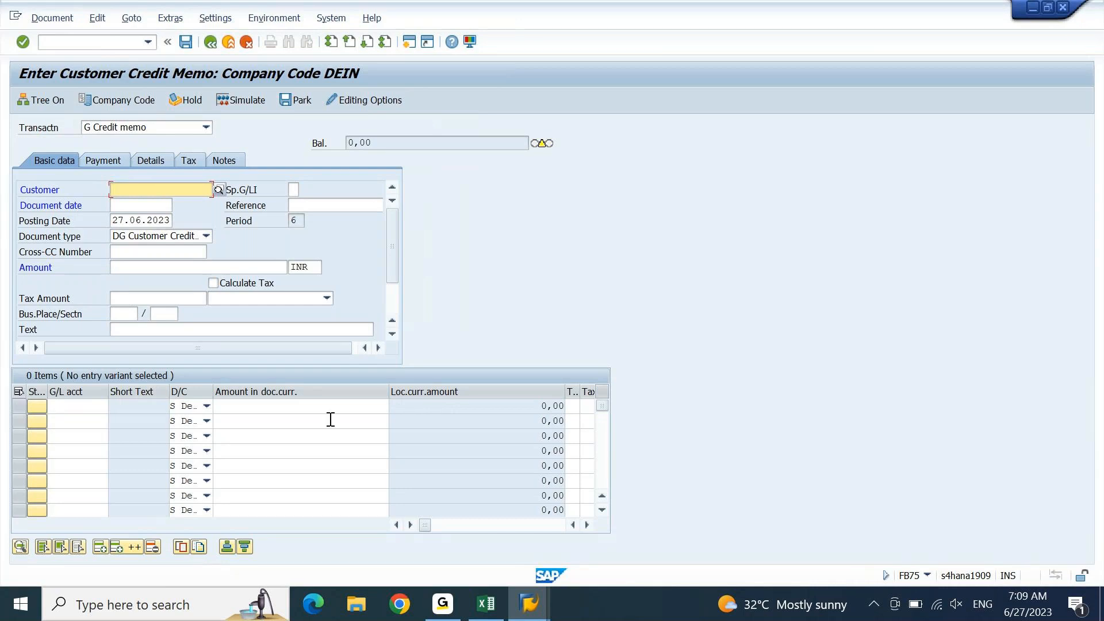
Switch to the displayed credit memo line item and copy D-MART's customer number.
mouse_move(529, 558)
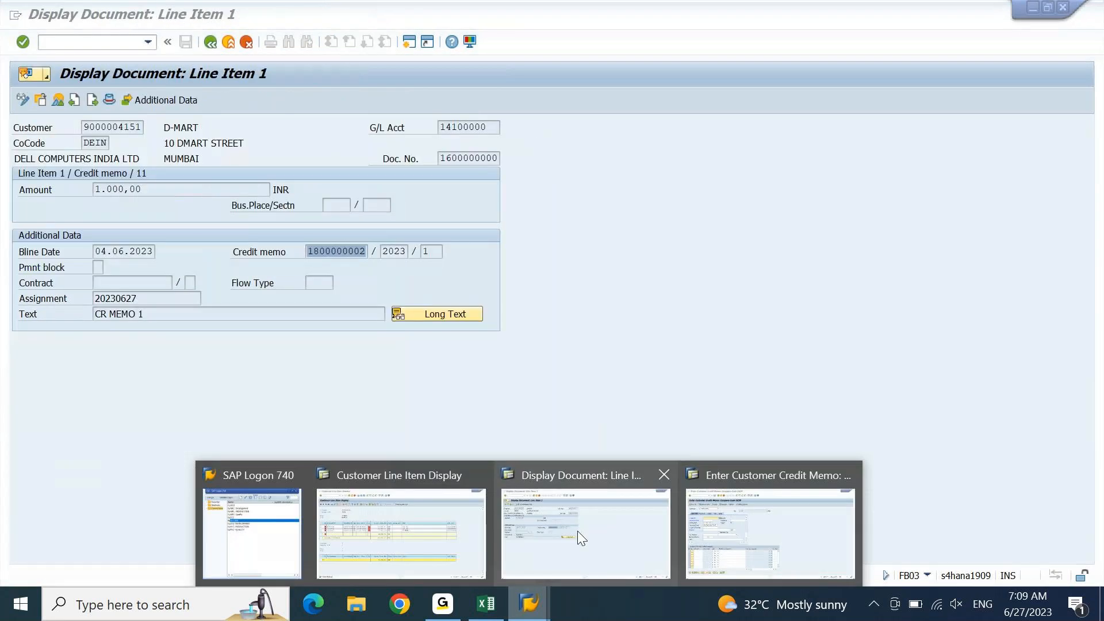
click(577, 530)
drag(85, 127, 176, 127)
key(ctrl+c)
click(176, 127)
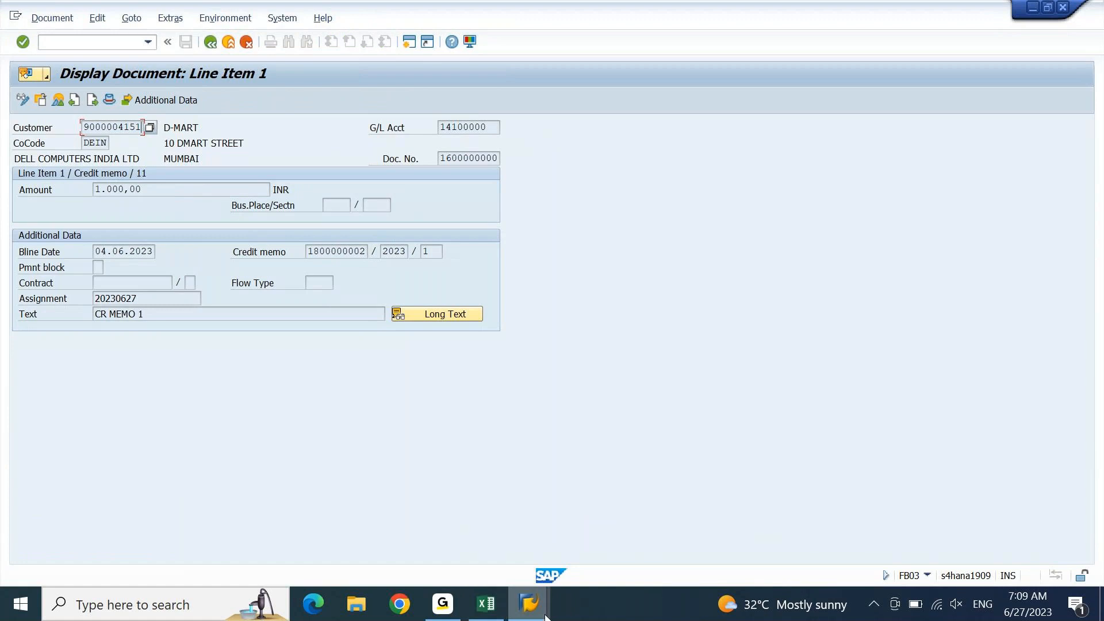
Return to the FB75 credit memo entry session and check the available document types, keeping DG Customer Credit Memo.
click(529, 603)
click(700, 544)
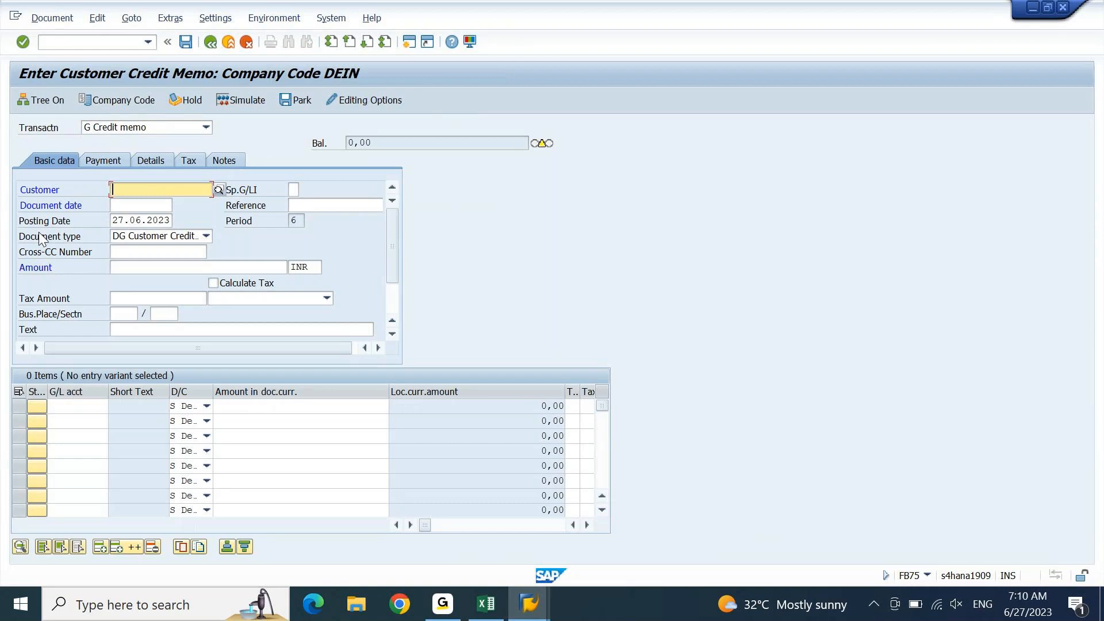
click(201, 236)
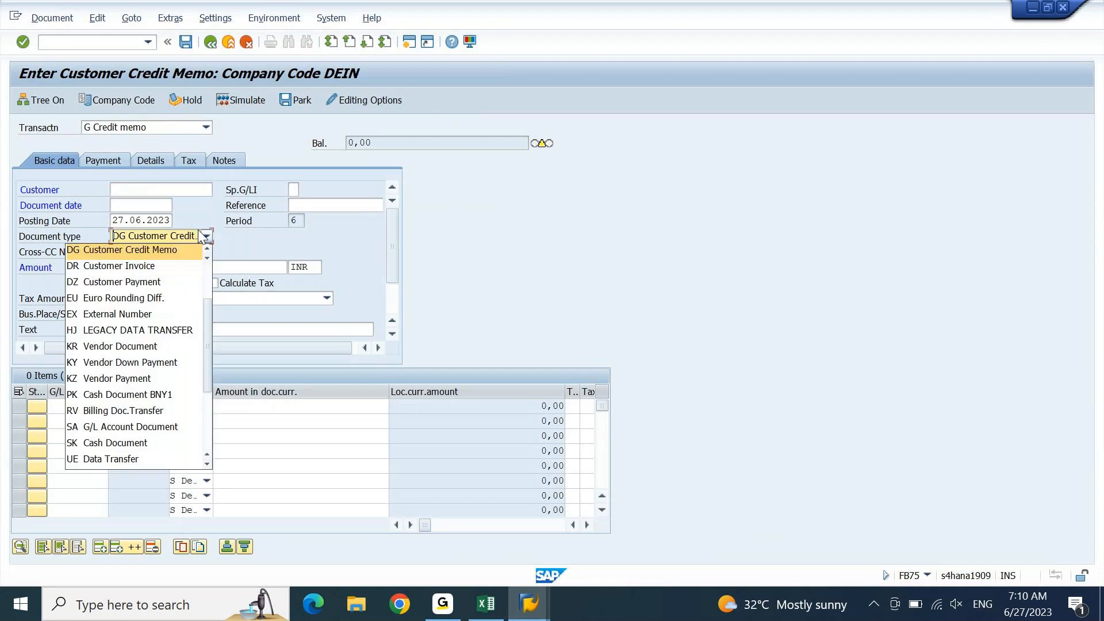
click(180, 246)
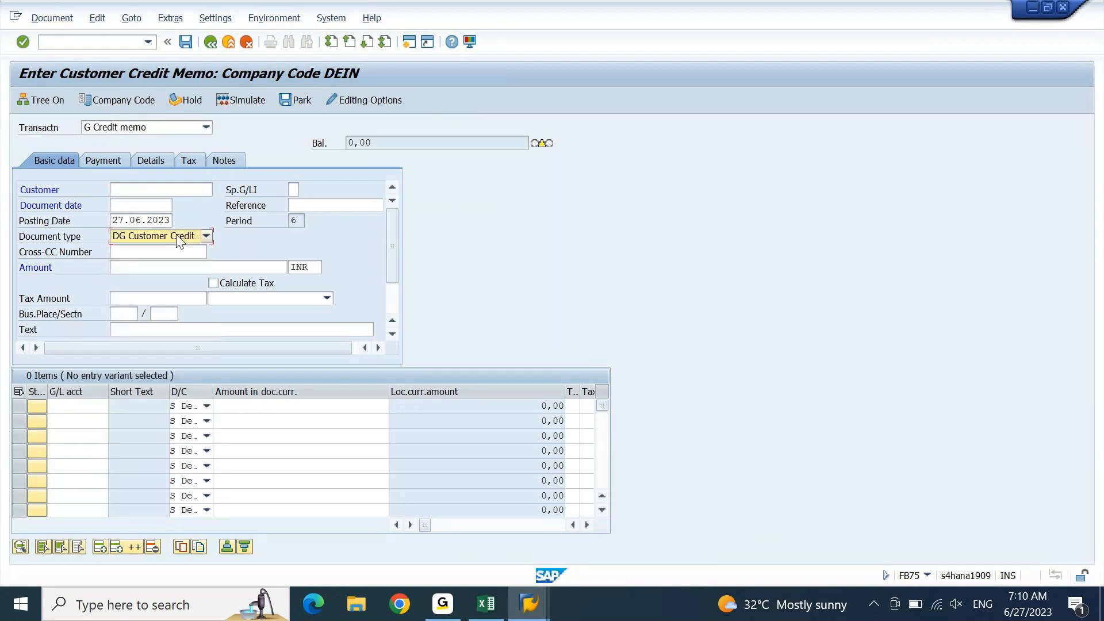
Review the document type option choices in the accounting editing options and return to the credit memo entry.
click(366, 102)
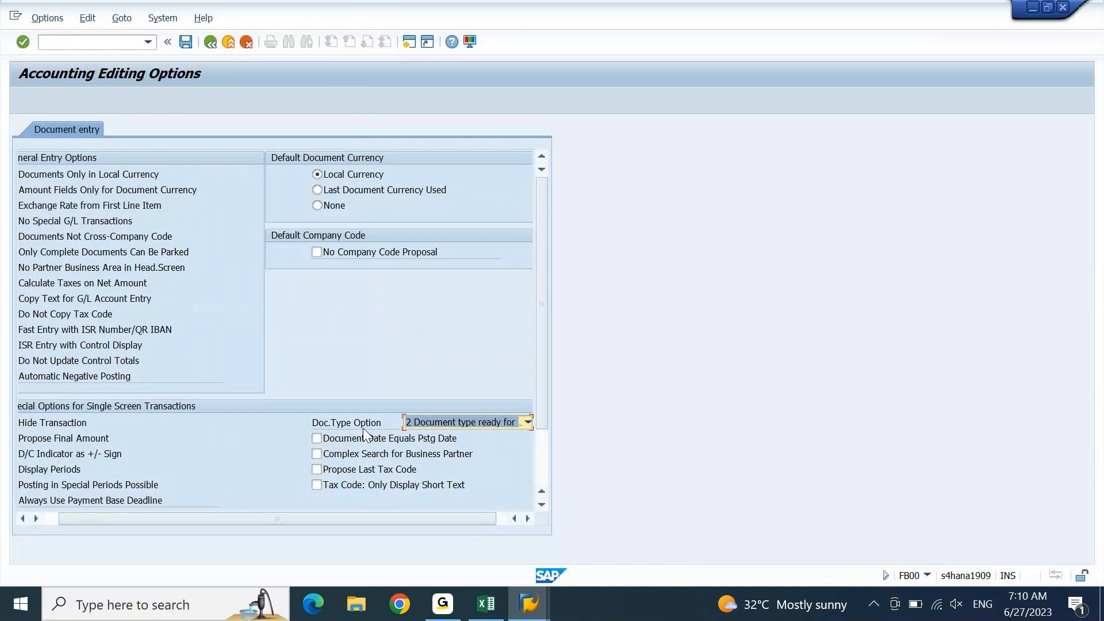
click(529, 423)
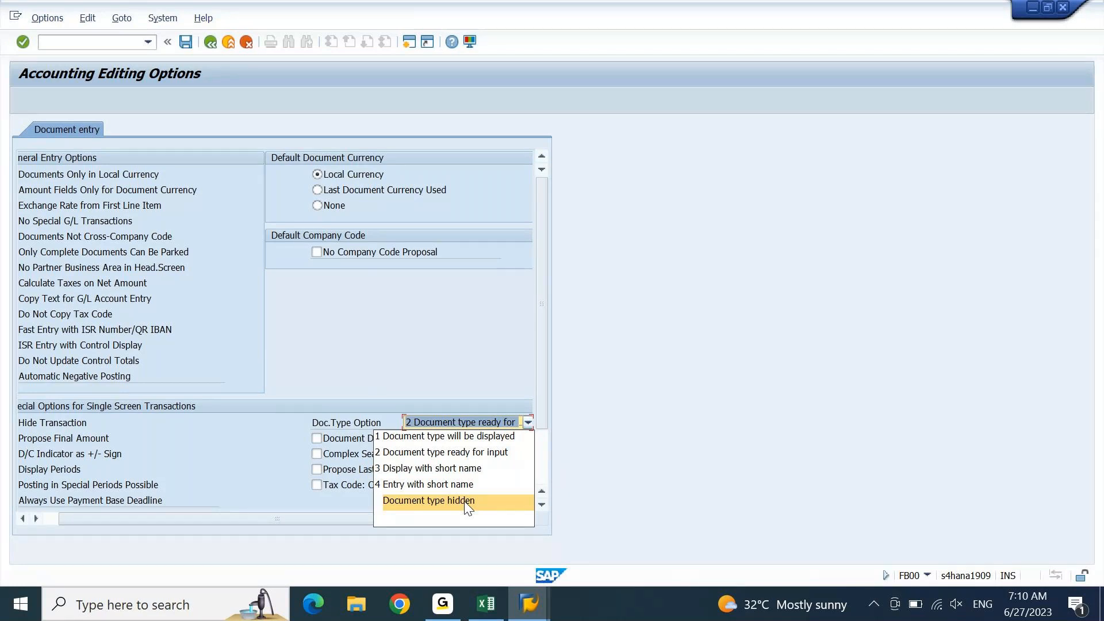
key(Escape)
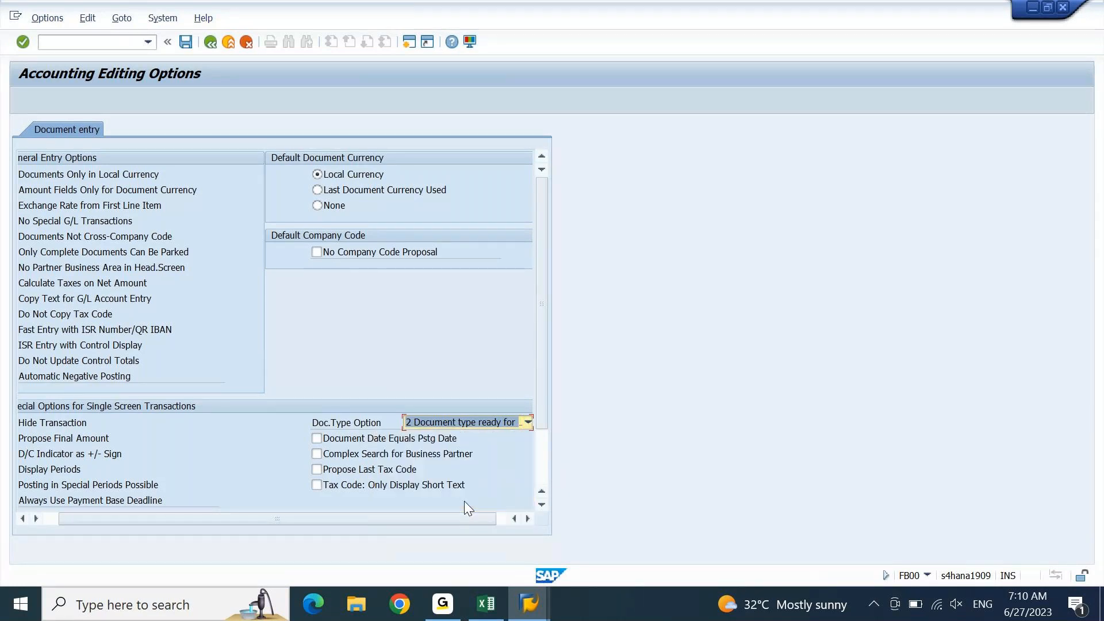
click(210, 43)
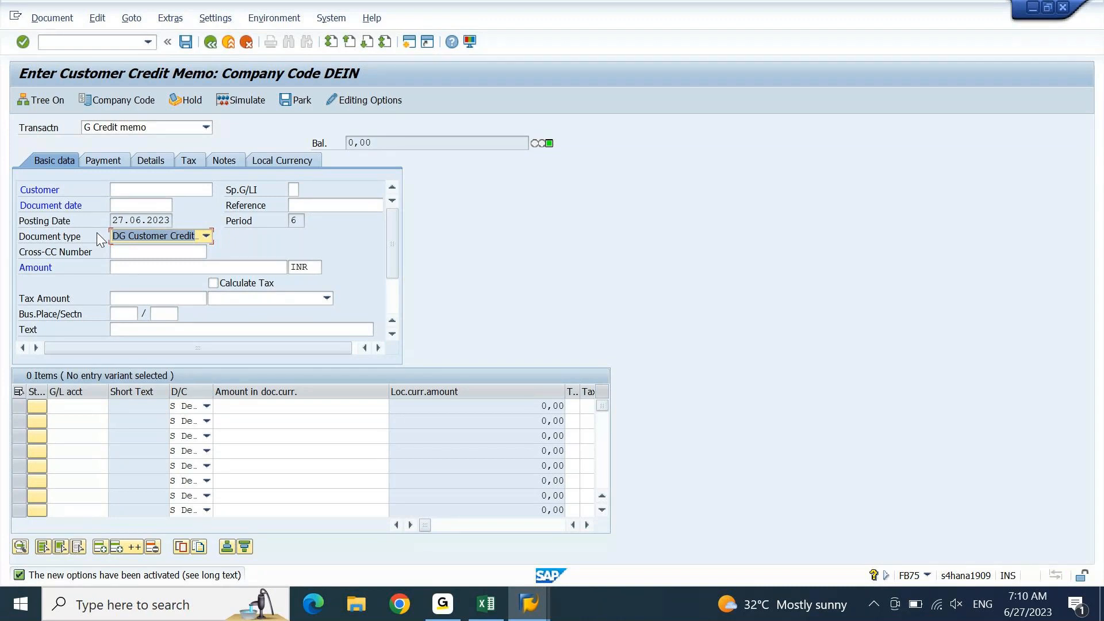
Enter D-MART's copied customer number in the credit memo and set the document date to 27.06.2023.
click(172, 191)
key(ctrl+v)
key(Tab)
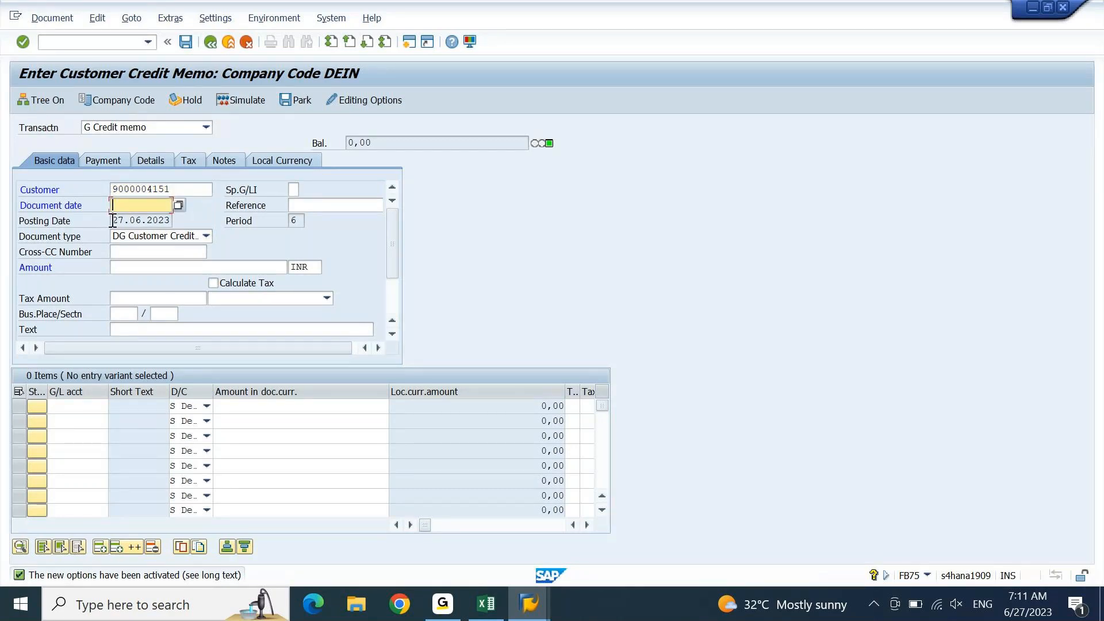
key(Tab)
key(ctrl+c)
key(shift+Tab)
key(ctrl+v)
Set the credit memo's reference to RETURN 02 and its amount to 2000 INR.
key(Tab)
text(SALES 03)
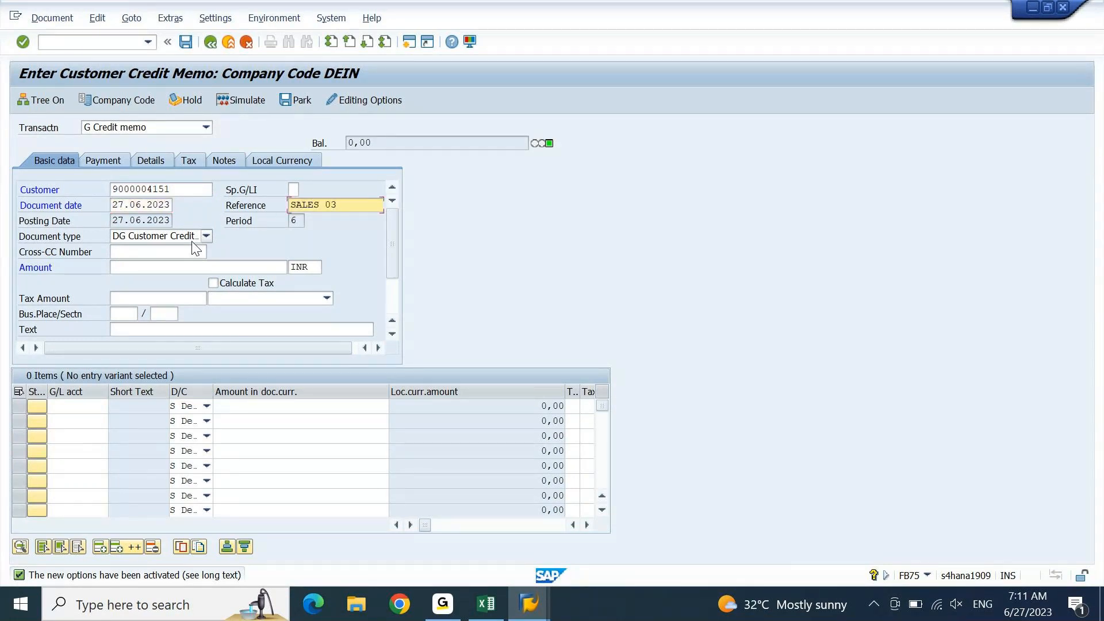
key(ctrl+a)
text(RETURN 02)
click(156, 265)
text(2000)
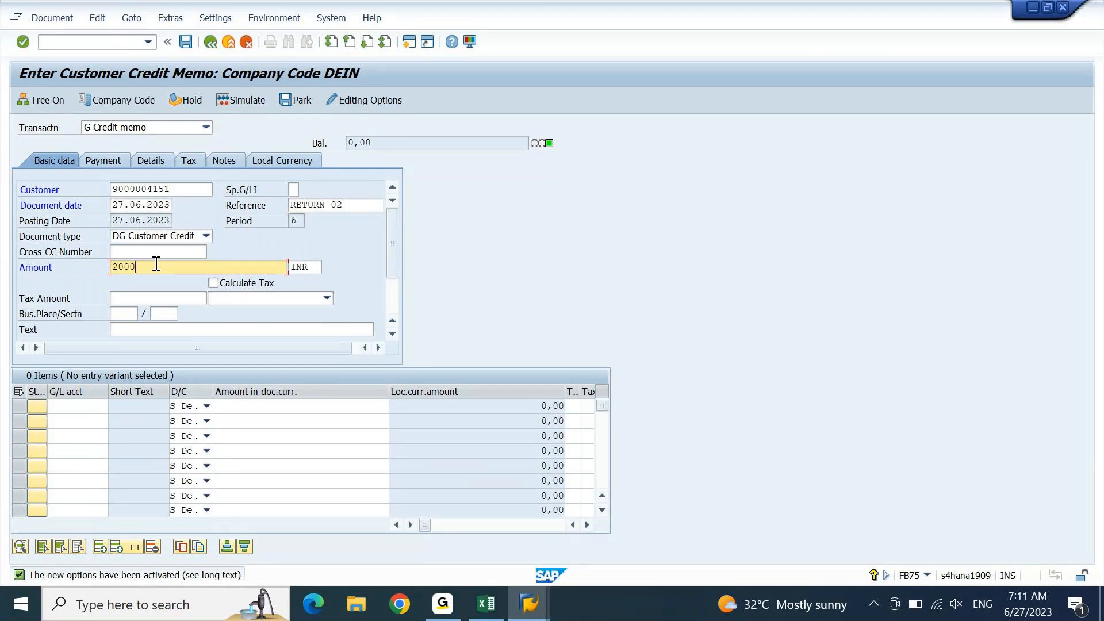
click(60, 188)
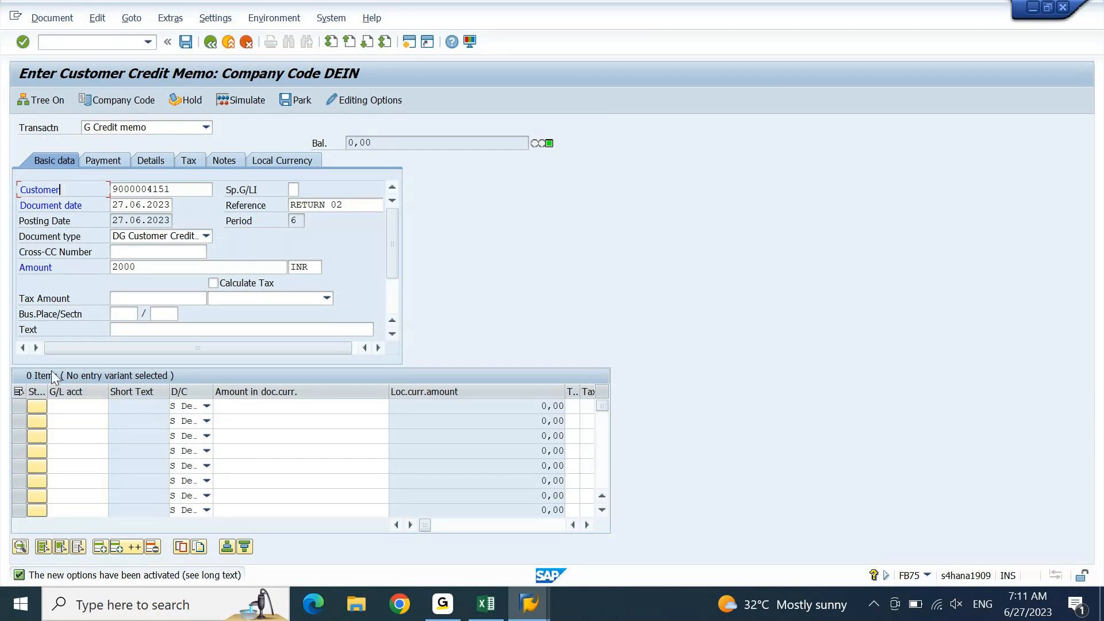
Choose G/L account 31100000, Domestic Sales, for the first item of the credit memo.
click(66, 407)
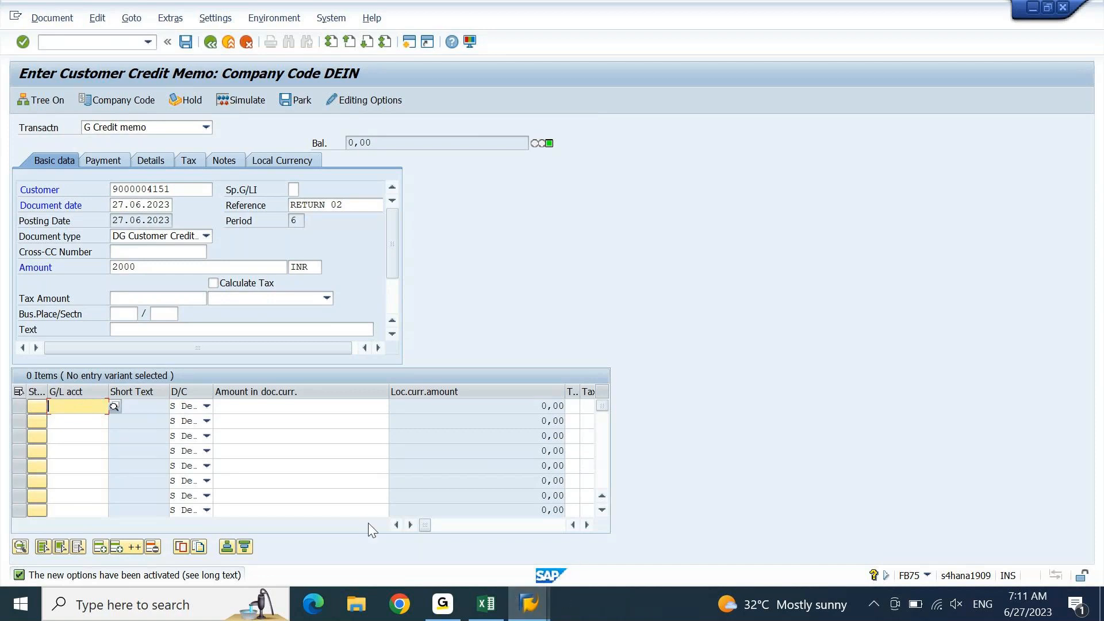
text(3)
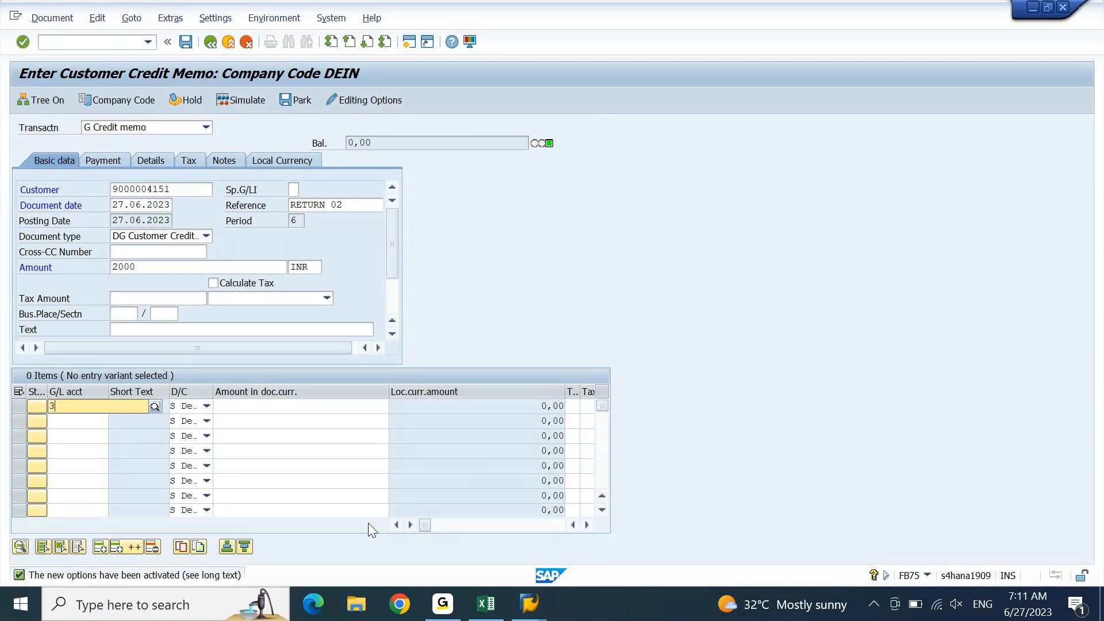
key(Down)
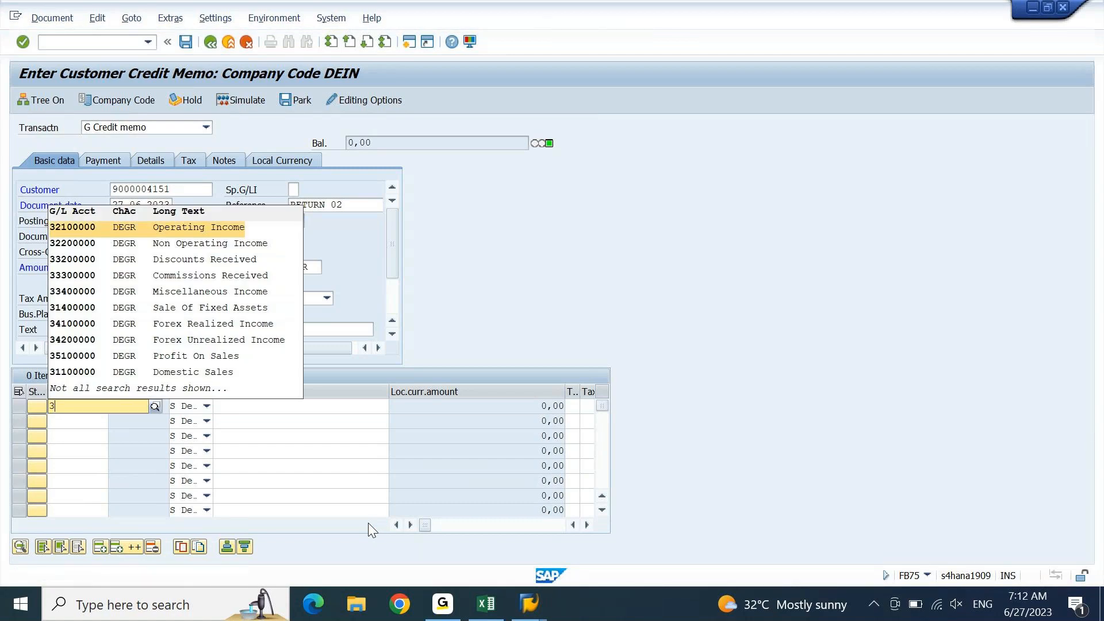
key(Down)
key(Down)
key(Down)
key(Down)
key(Down)
key(Down)
key(Down)
key(Down)
key(Down)
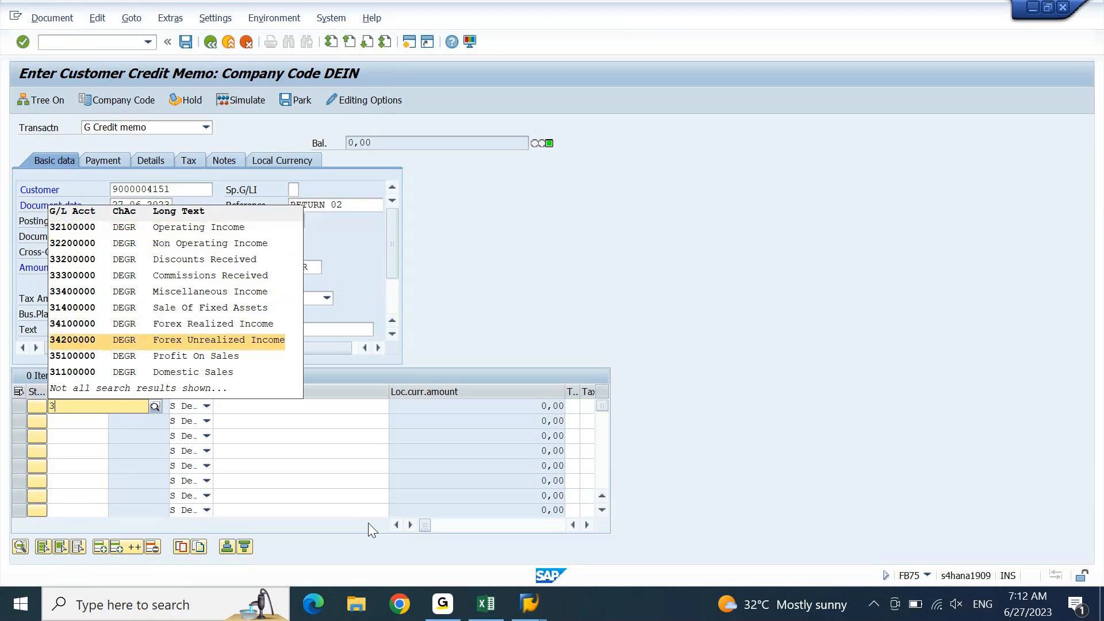
key(Return)
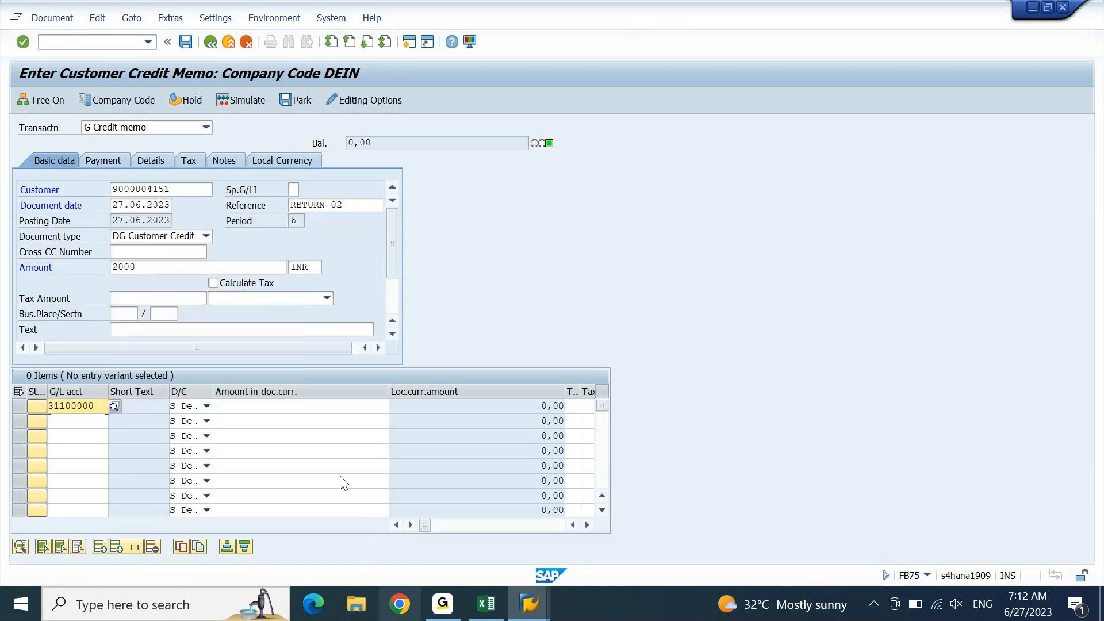
Widen the D/C column, keep the Domestic Sales item as S Debit and enter its amount as 2000.
drag(214, 391, 262, 389)
click(253, 407)
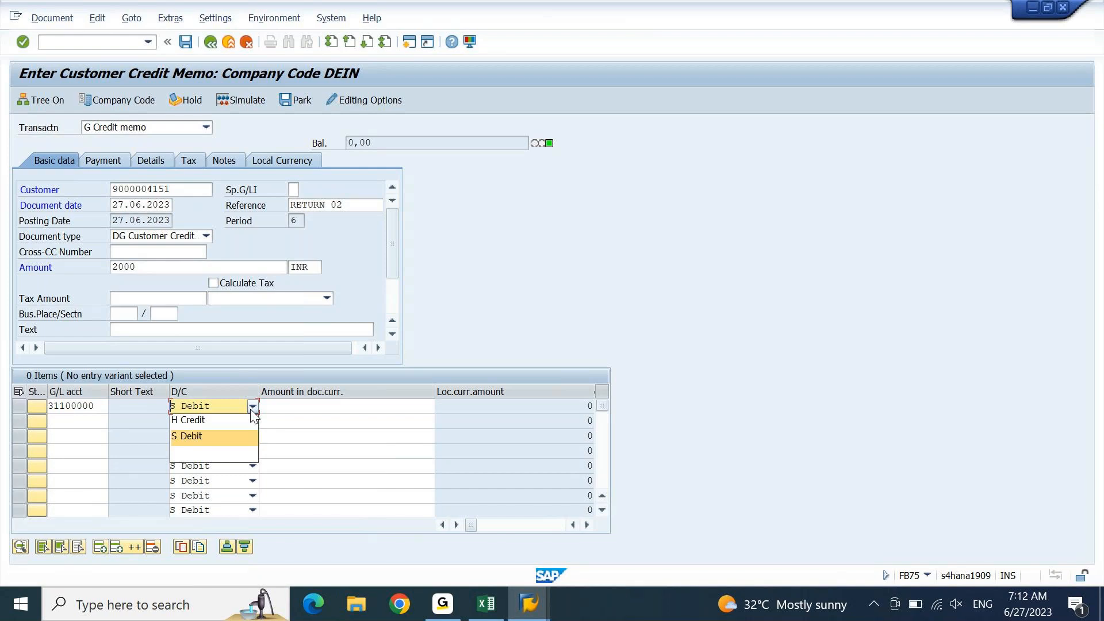
click(56, 240)
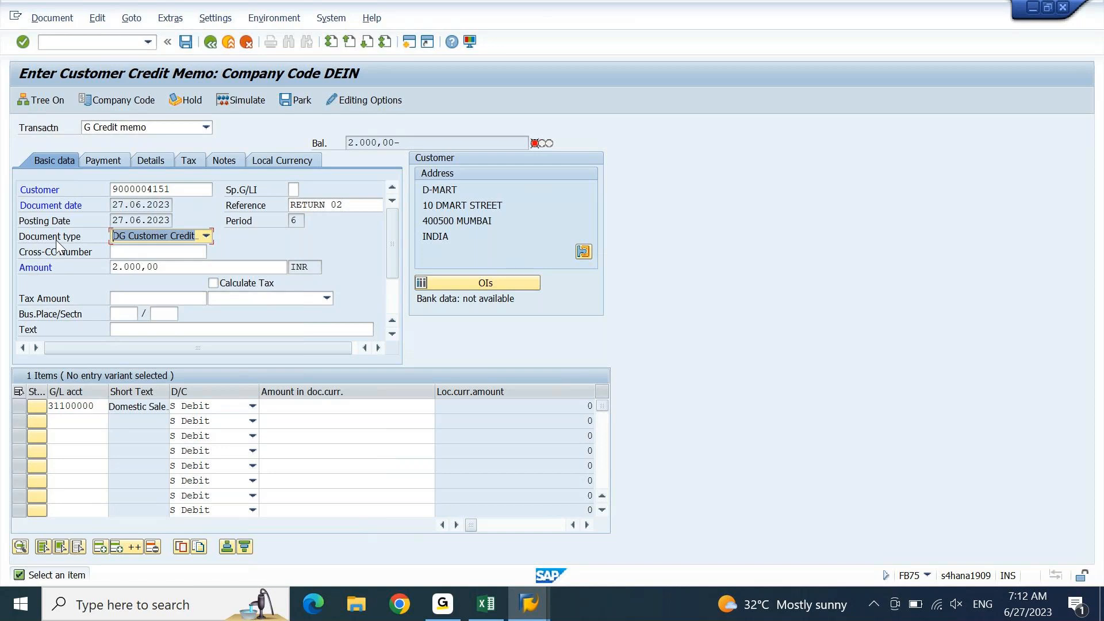
click(289, 405)
text(2000)
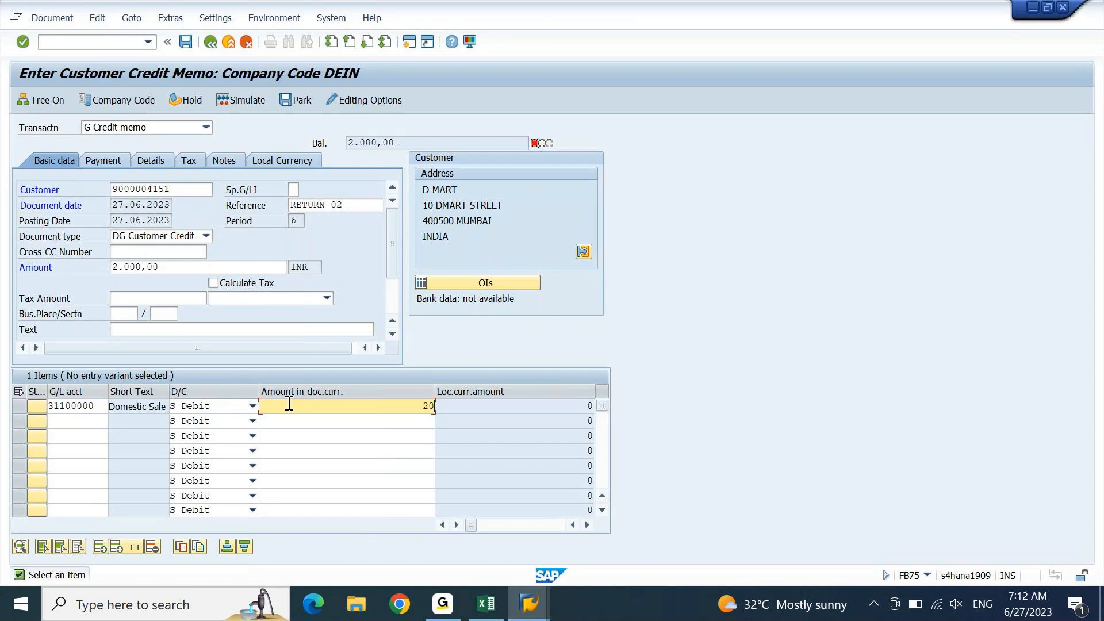
Assign profit center DEIN01 to the Domestic Sales item and confirm the entry.
key(Tab)
key(Tab)
key(Tab)
key(Tab)
key(Tab)
key(Tab)
key(Tab)
key(Tab)
key(Tab)
key(Tab)
key(Tab)
key(Tab)
key(Tab)
key(Tab)
key(Tab)
key(Tab)
key(Tab)
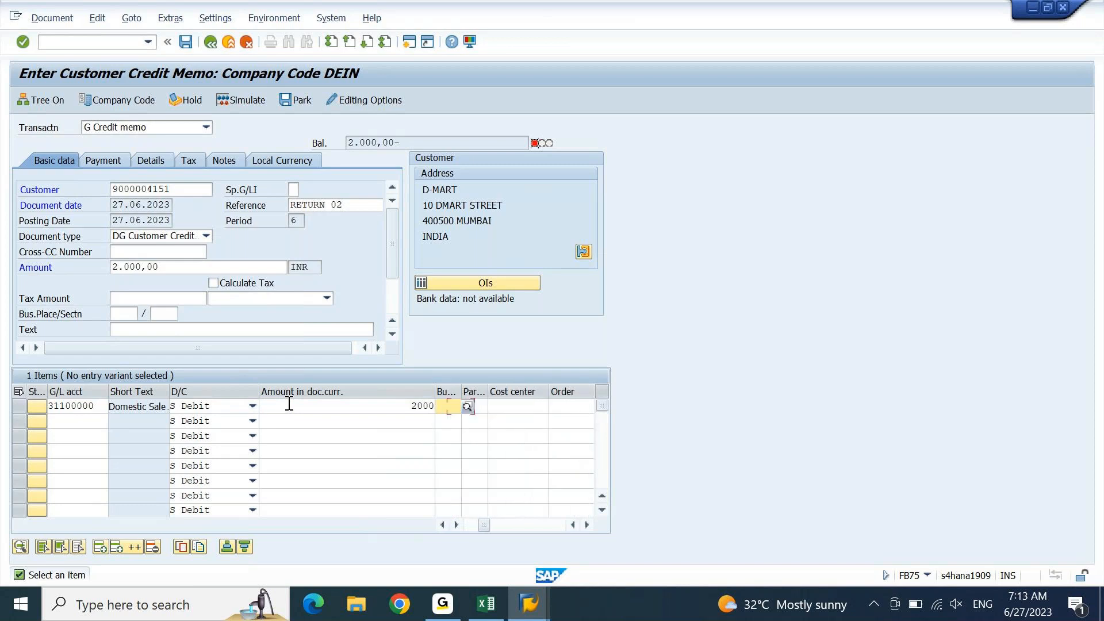
key(shift+Tab)
key(shift+Tab)
key(shift+Tab)
key(shift+Tab)
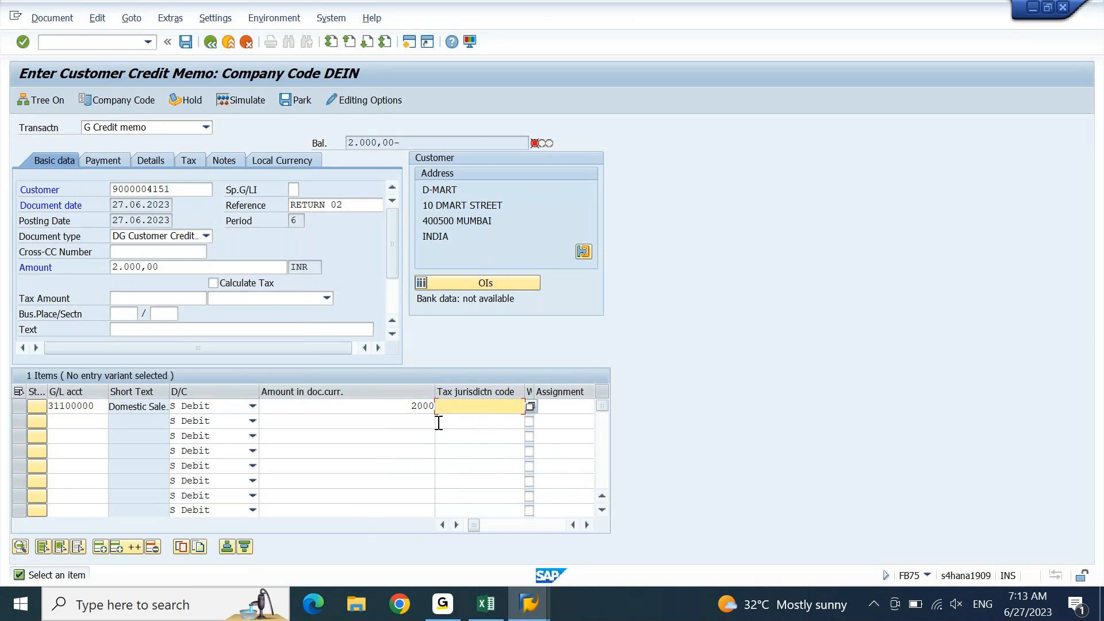
key(Tab)
key(Tab)
key(Tab)
key(Tab)
key(Tab)
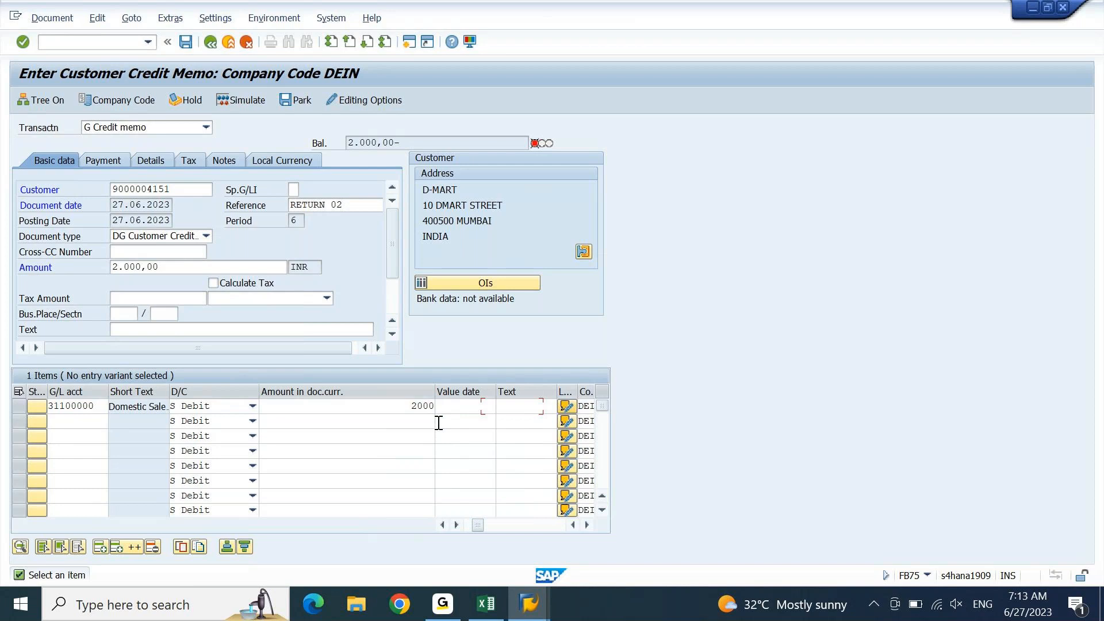
key(Tab)
key(Tab)
key(Tab)
key(Tab)
key(Tab)
key(Tab)
key(Tab)
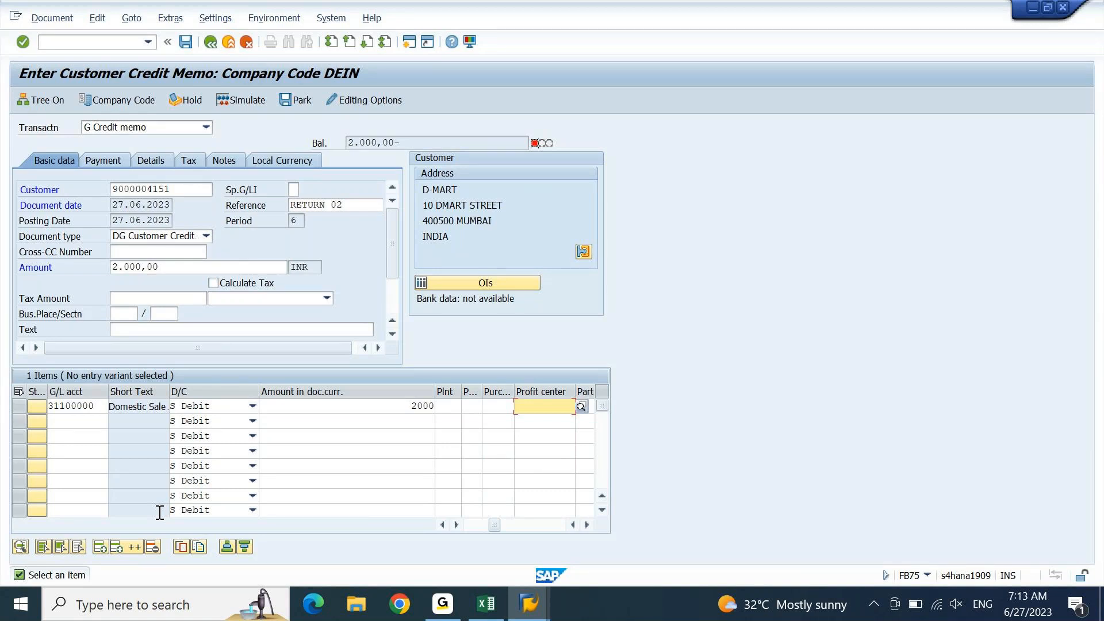
text(DE)
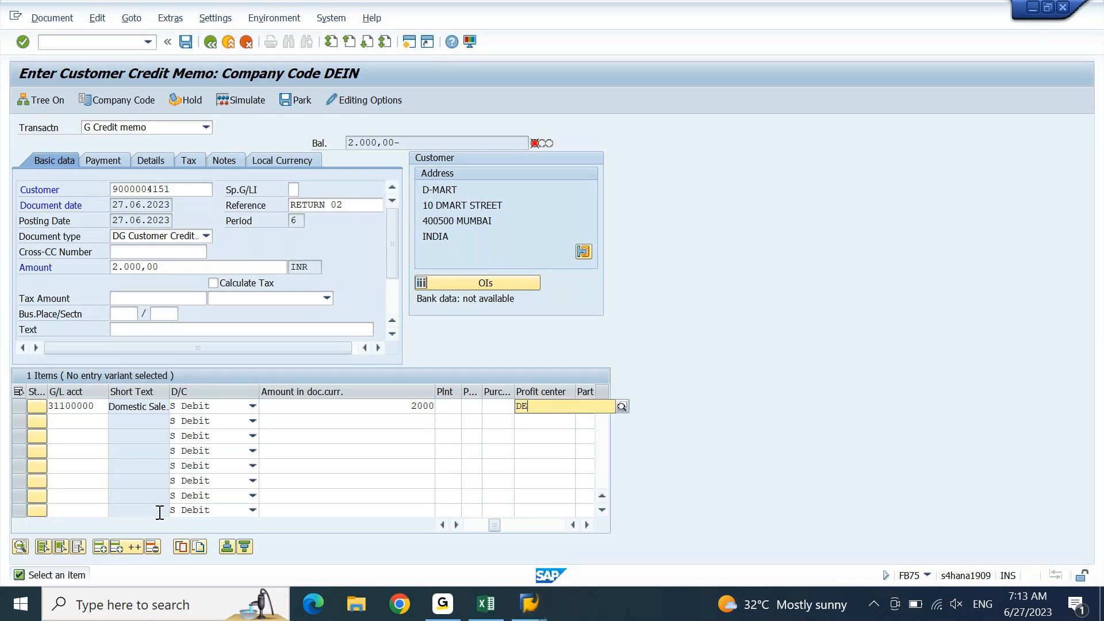
text(IN02)
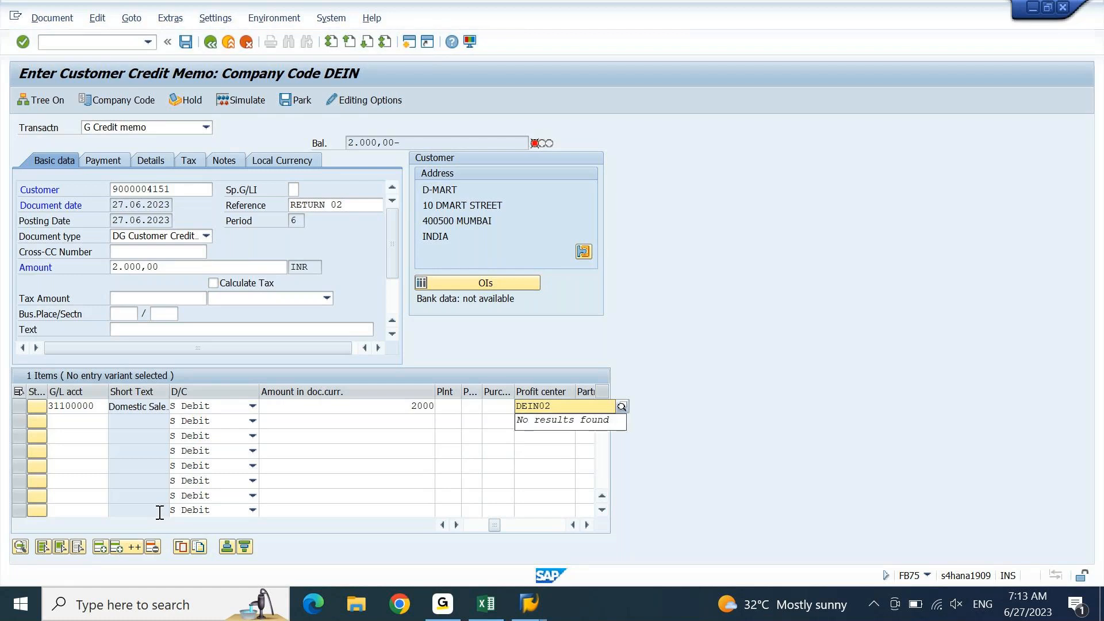
key(BackSpace)
text(1)
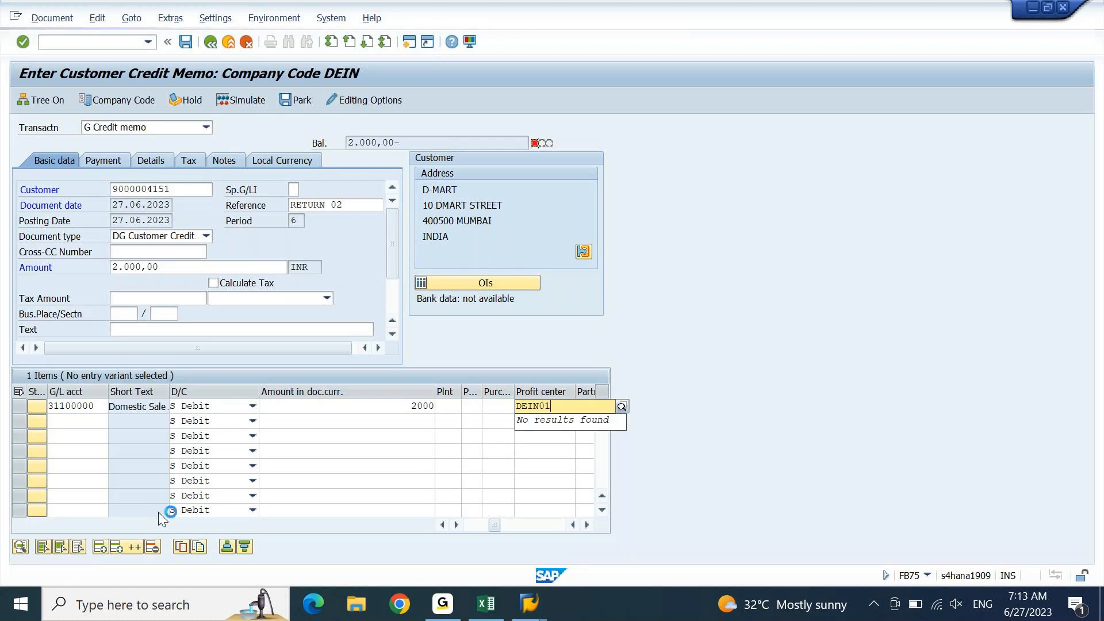
key(Return)
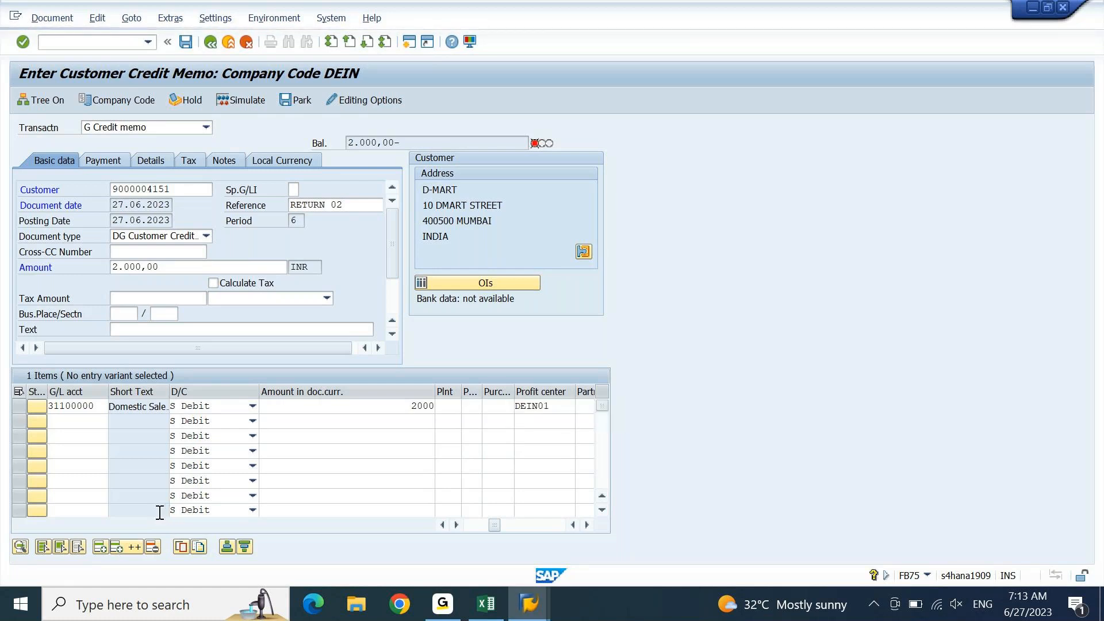
key(Return)
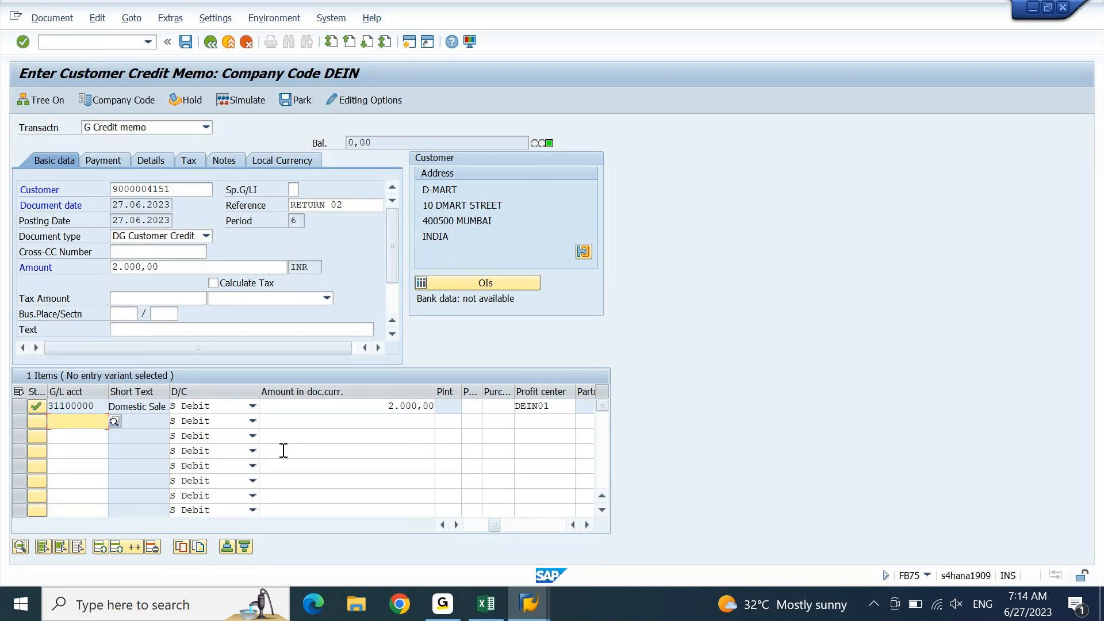
Prepare the credit memo's payment invoice reference for entry and copy the document number of inv 02 from the customer line item display.
click(103, 161)
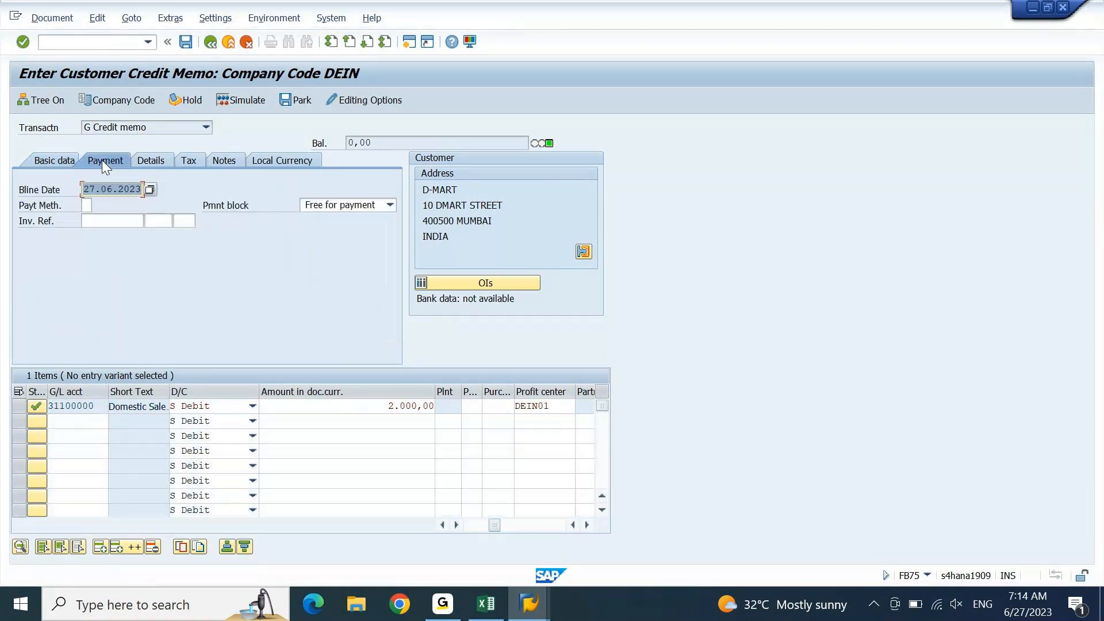
click(113, 221)
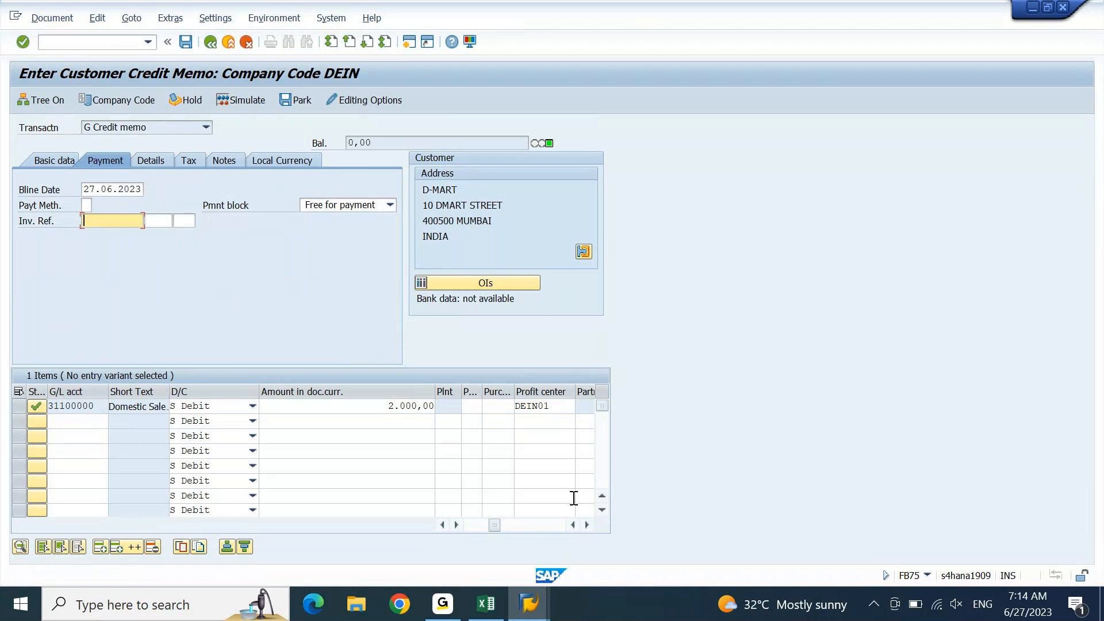
mouse_move(531, 608)
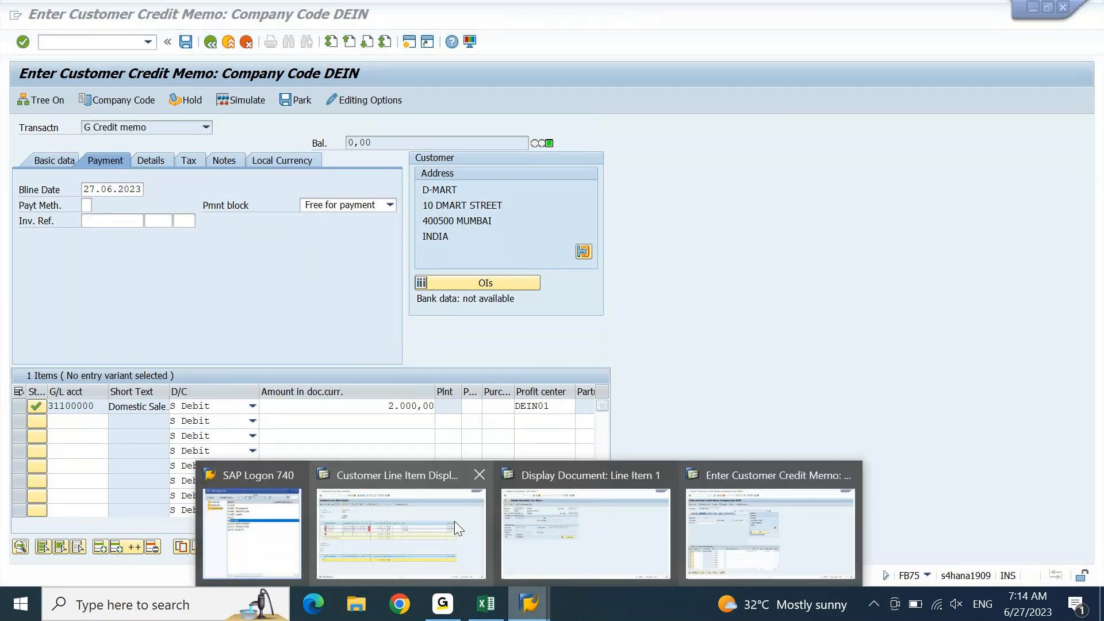
click(454, 521)
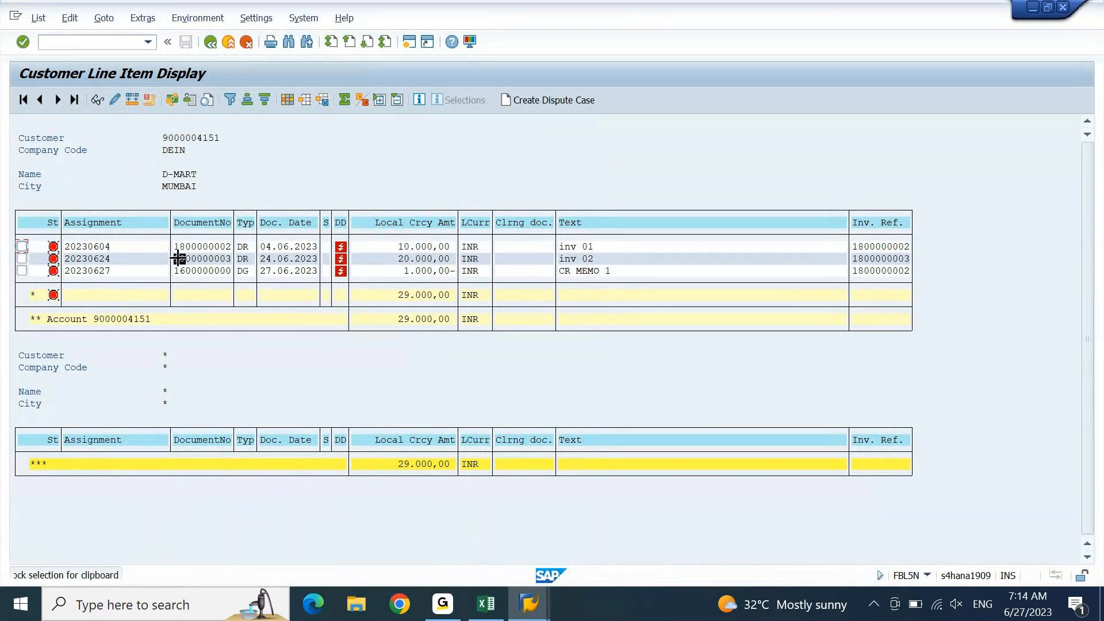
drag(174, 258, 231, 259)
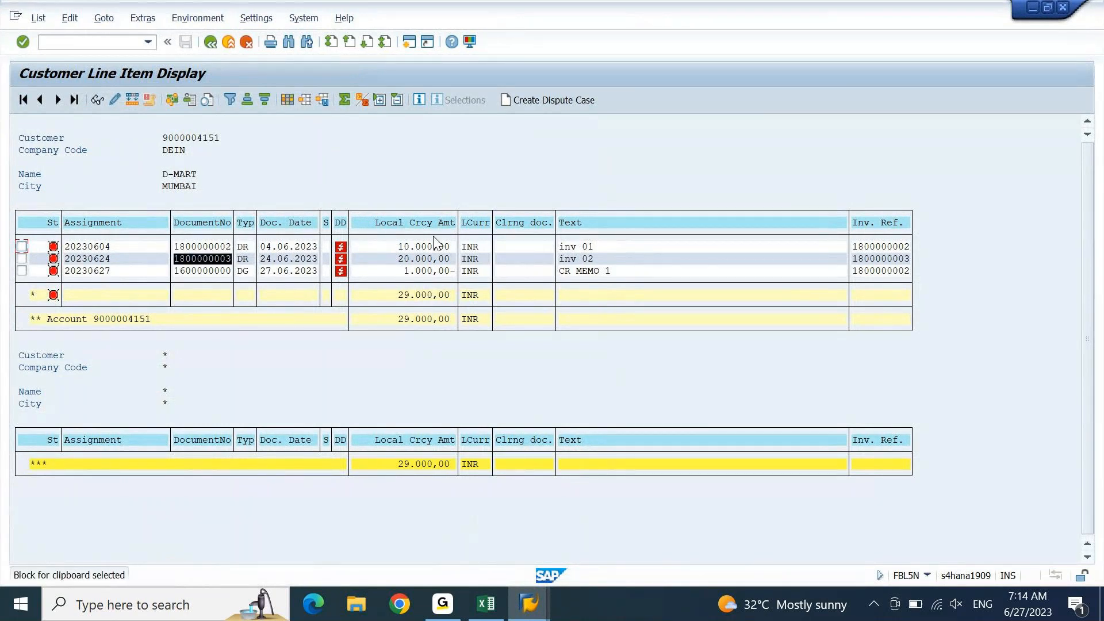
key(ctrl+c)
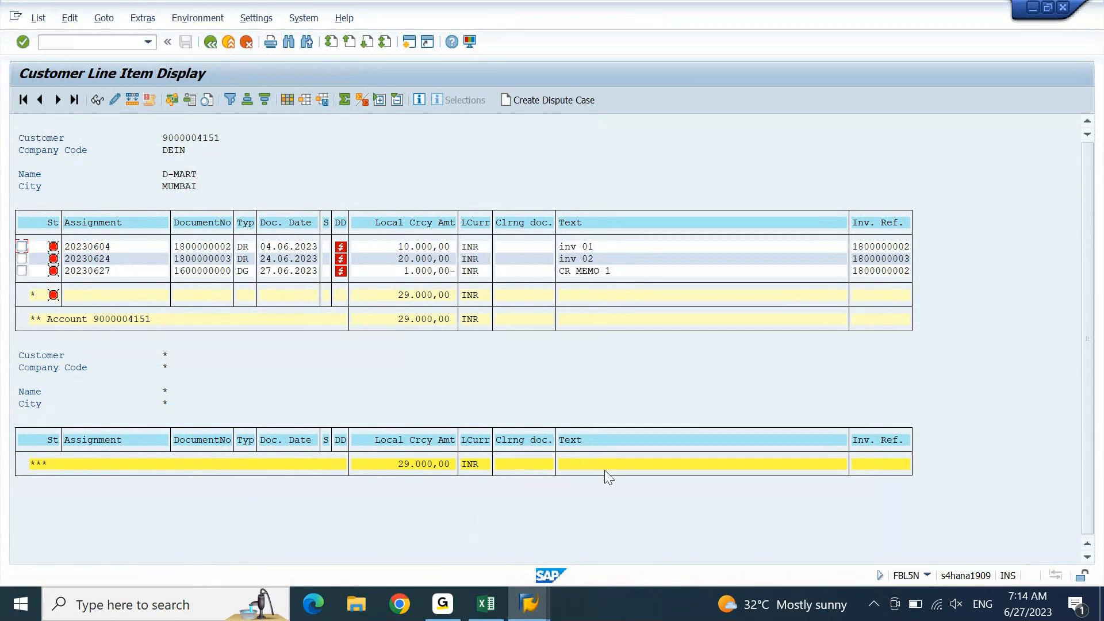
Enter the copied inv 02 document number as the credit memo's invoice reference and accept the due date and account assignment warnings.
mouse_move(537, 610)
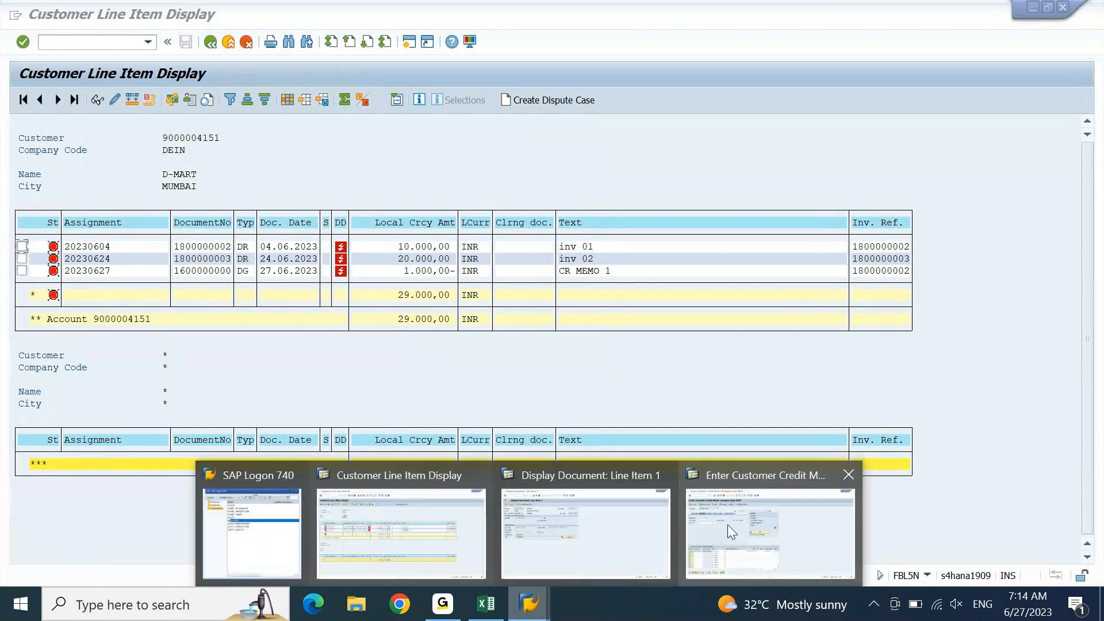
click(727, 524)
key(ctrl+v)
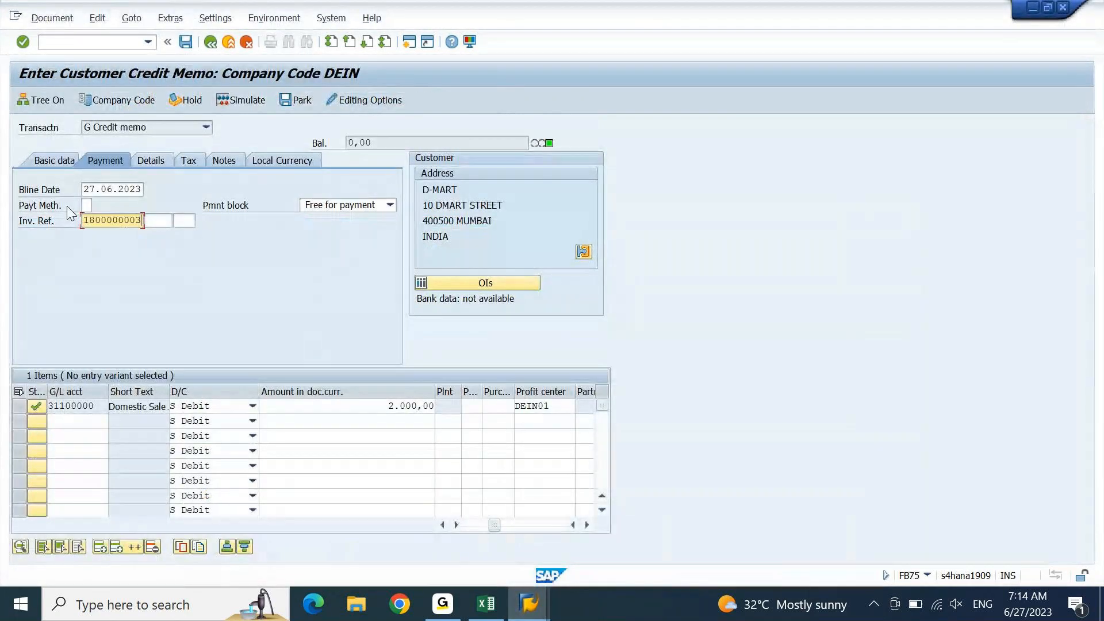
key(Return)
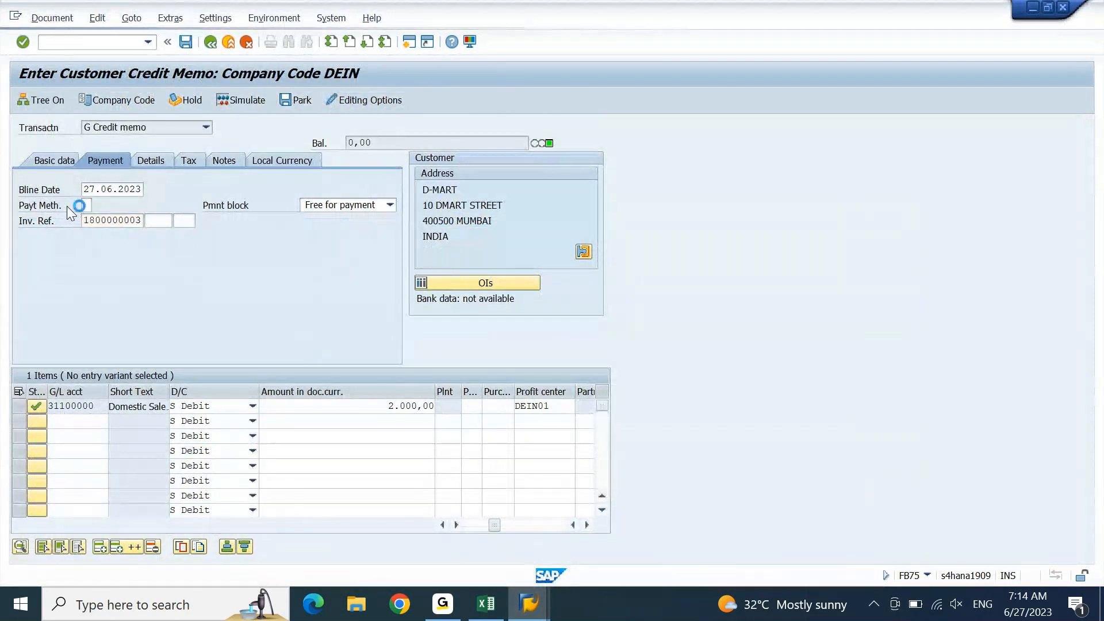
key(Return)
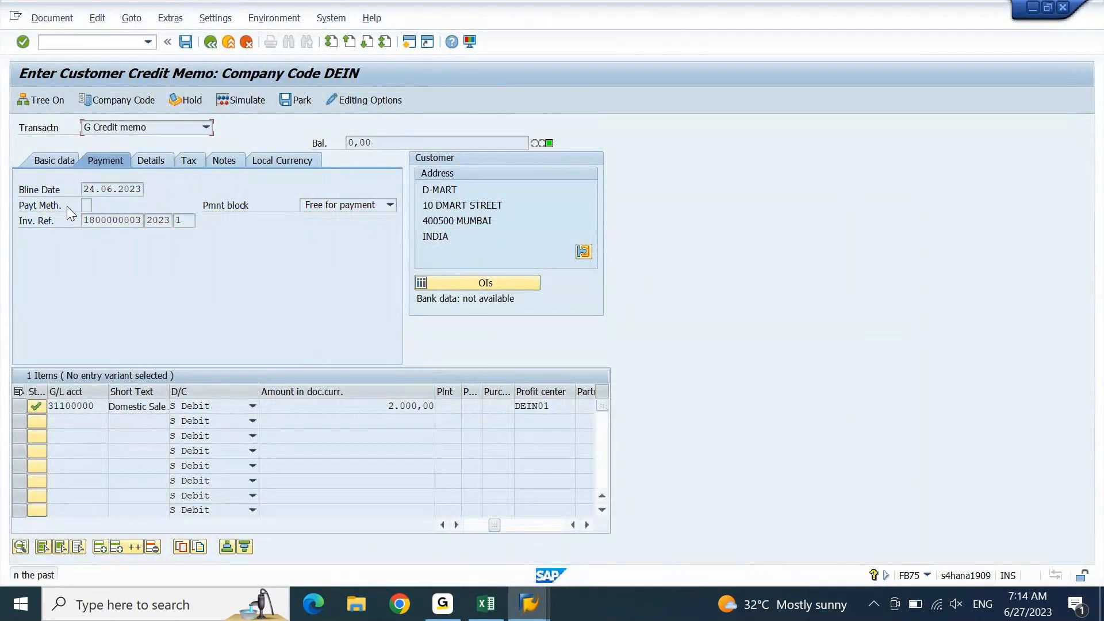
key(Return)
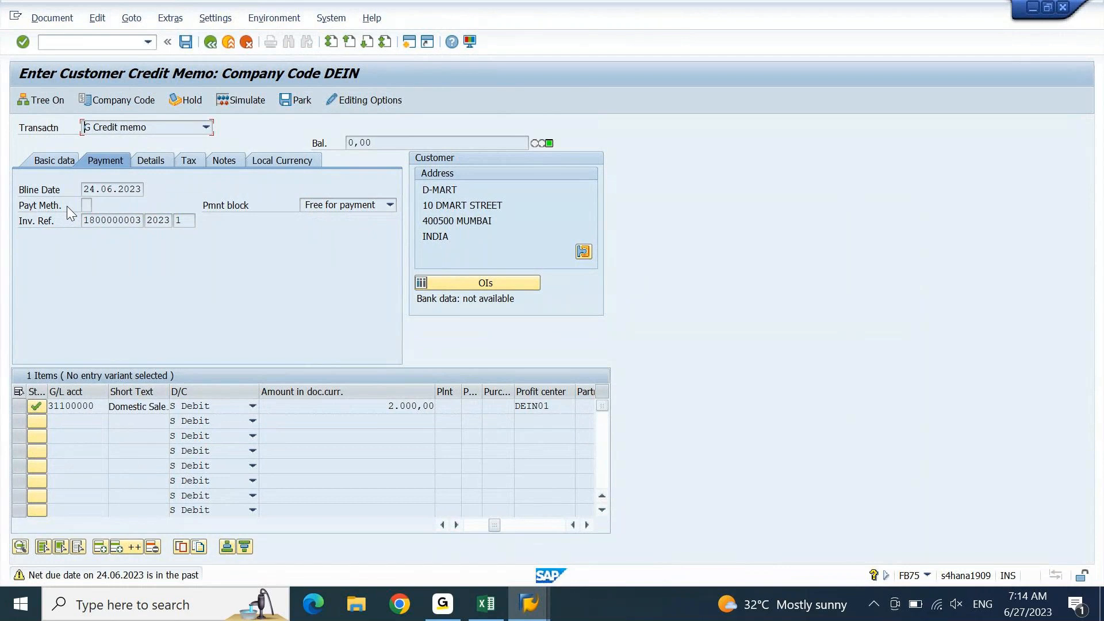
key(Return)
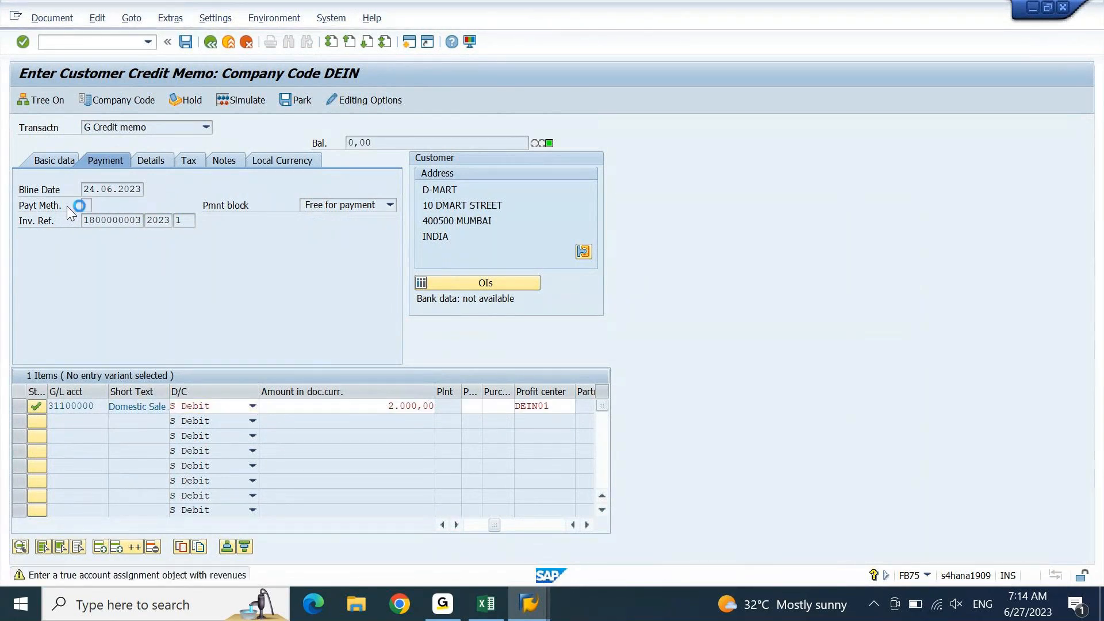
key(Return)
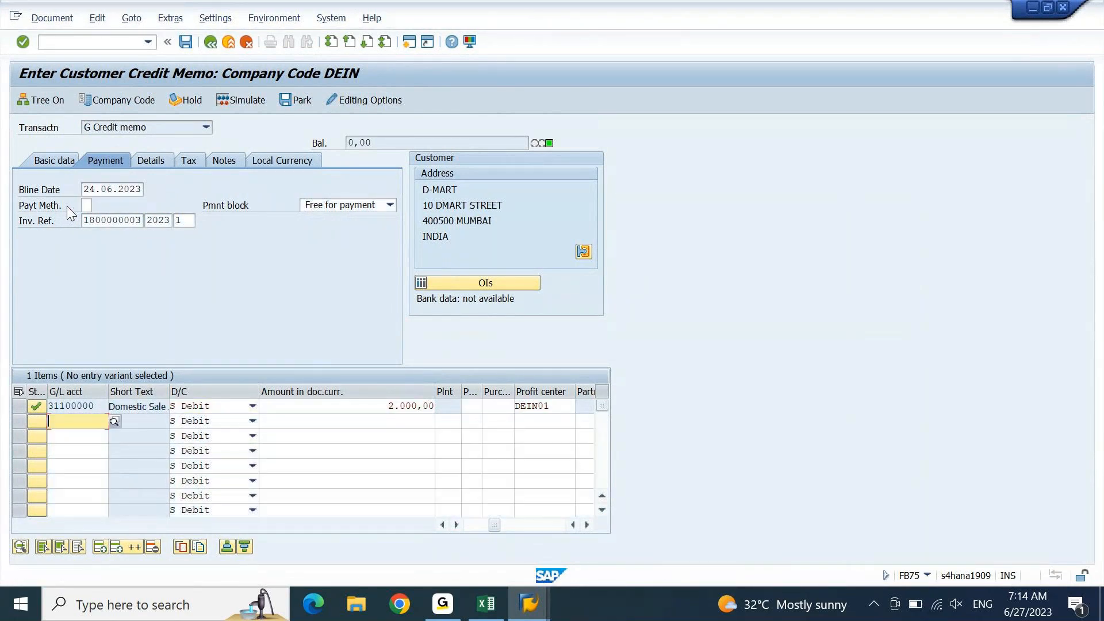
Review the credit memo's reconciliation G/L account, assignment and tax data, and return to its basic data.
click(159, 163)
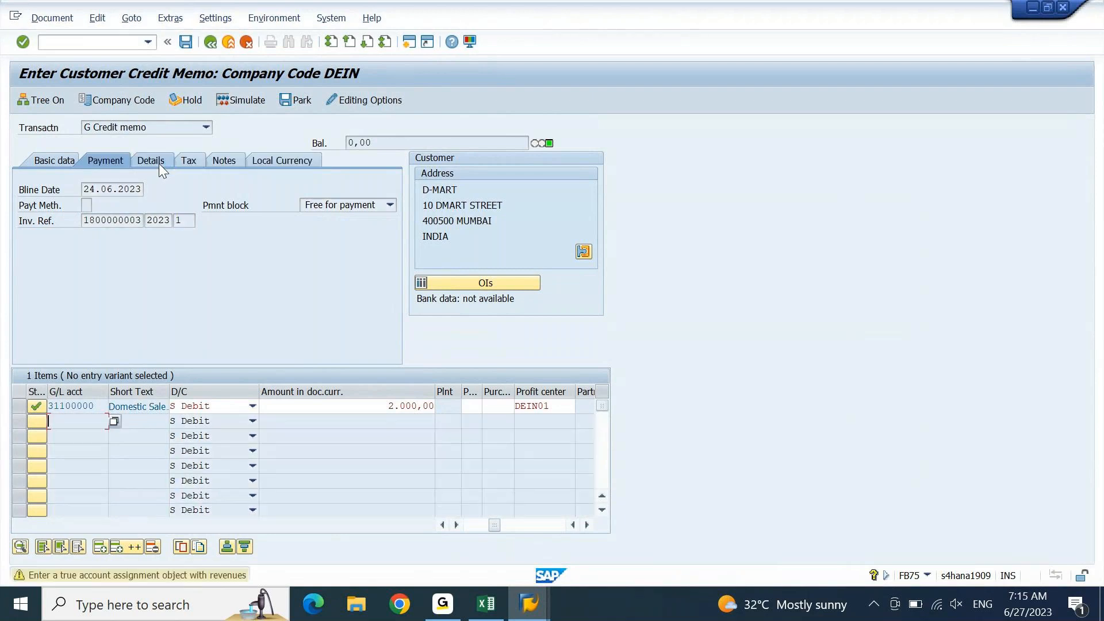
click(159, 163)
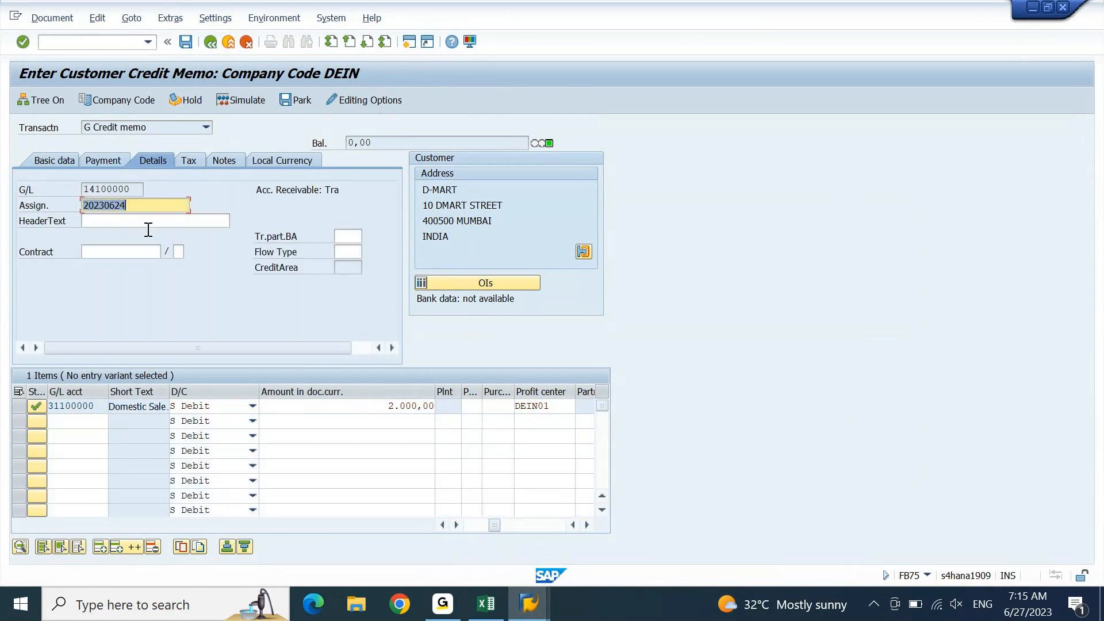
click(150, 221)
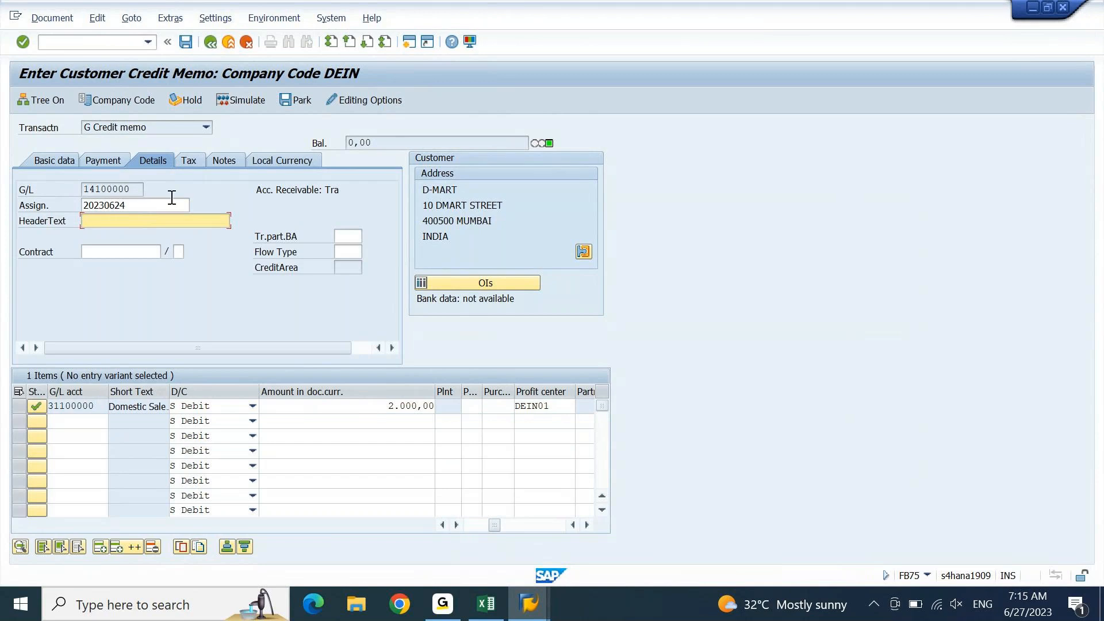
drag(90, 188, 130, 189)
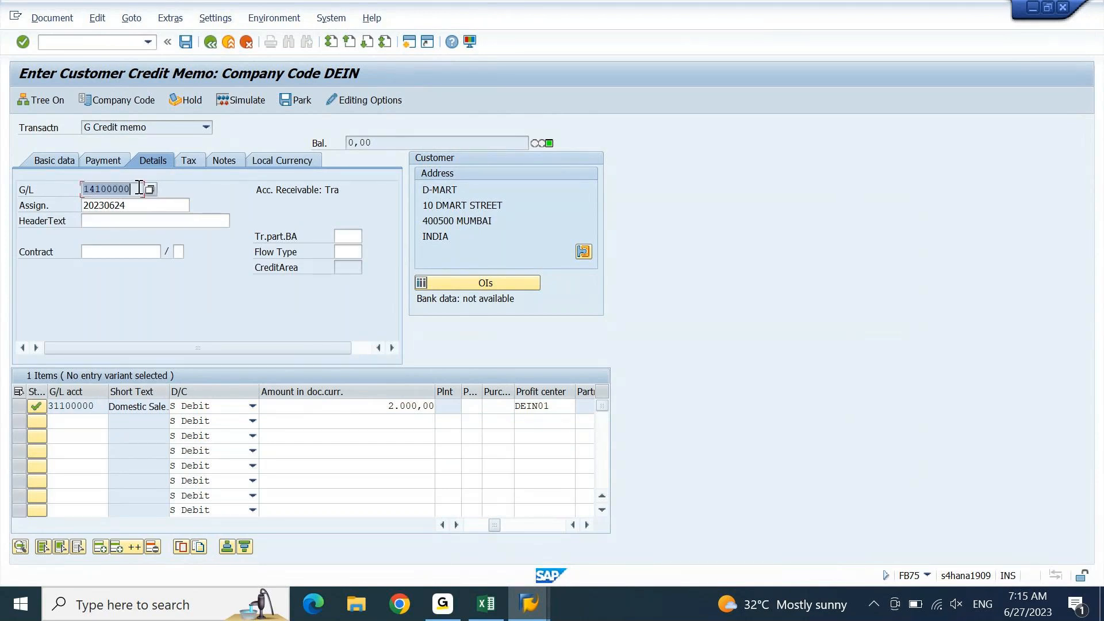
drag(463, 190, 429, 193)
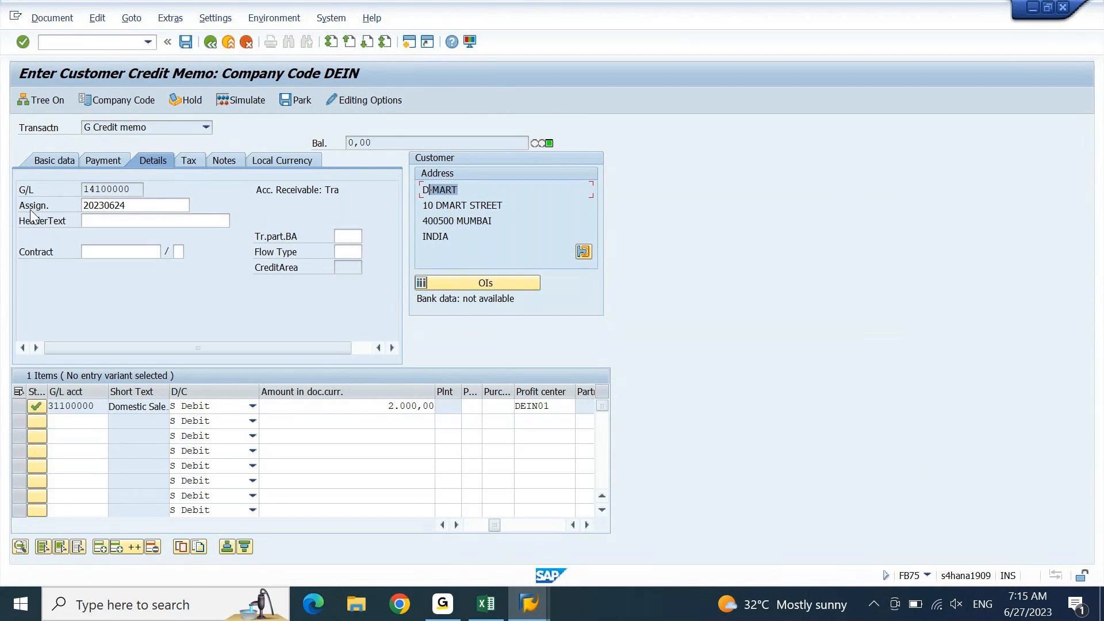
click(190, 162)
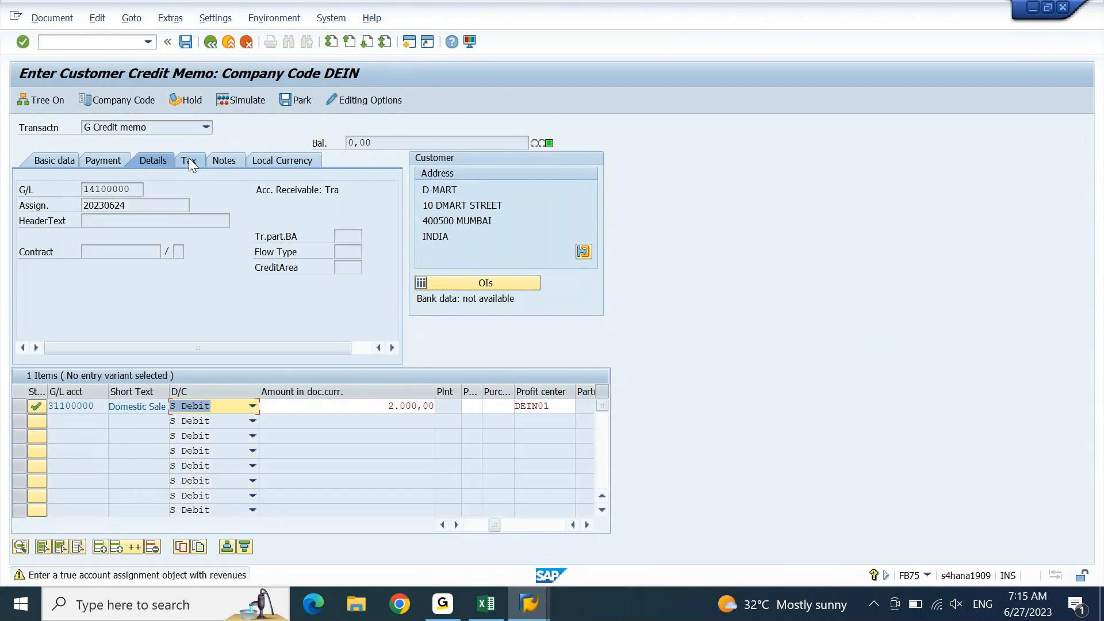
click(191, 162)
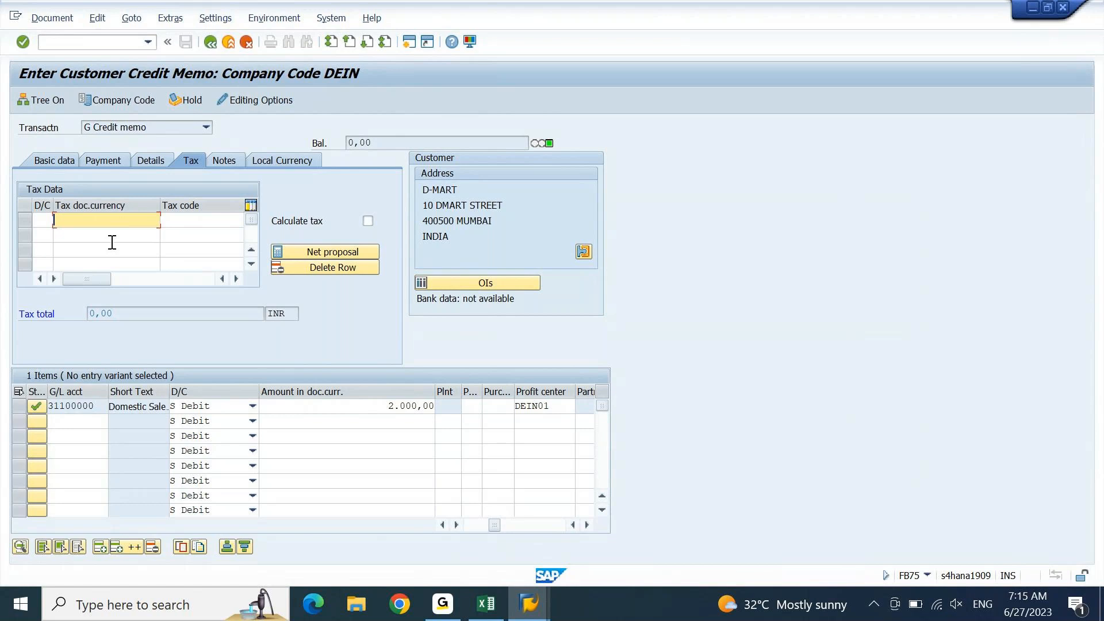
click(158, 161)
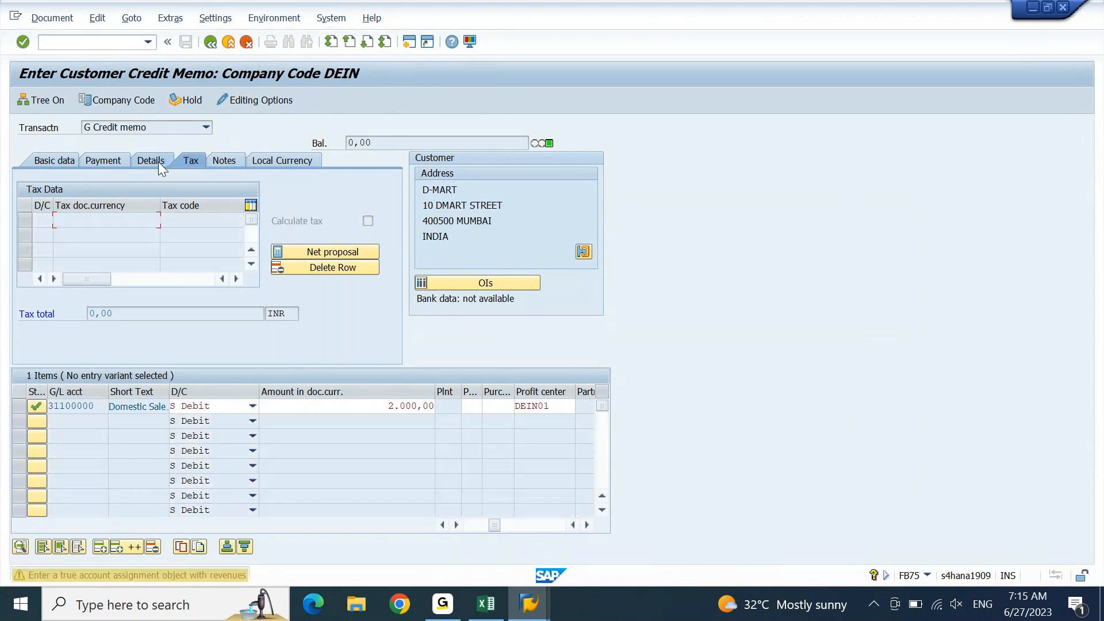
click(157, 161)
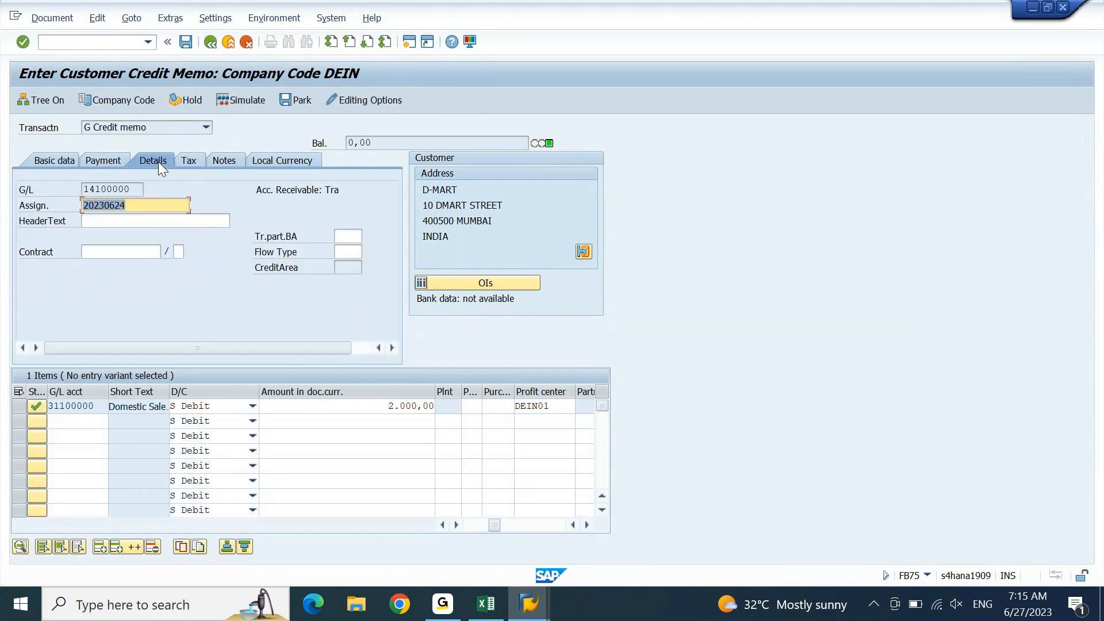
click(68, 160)
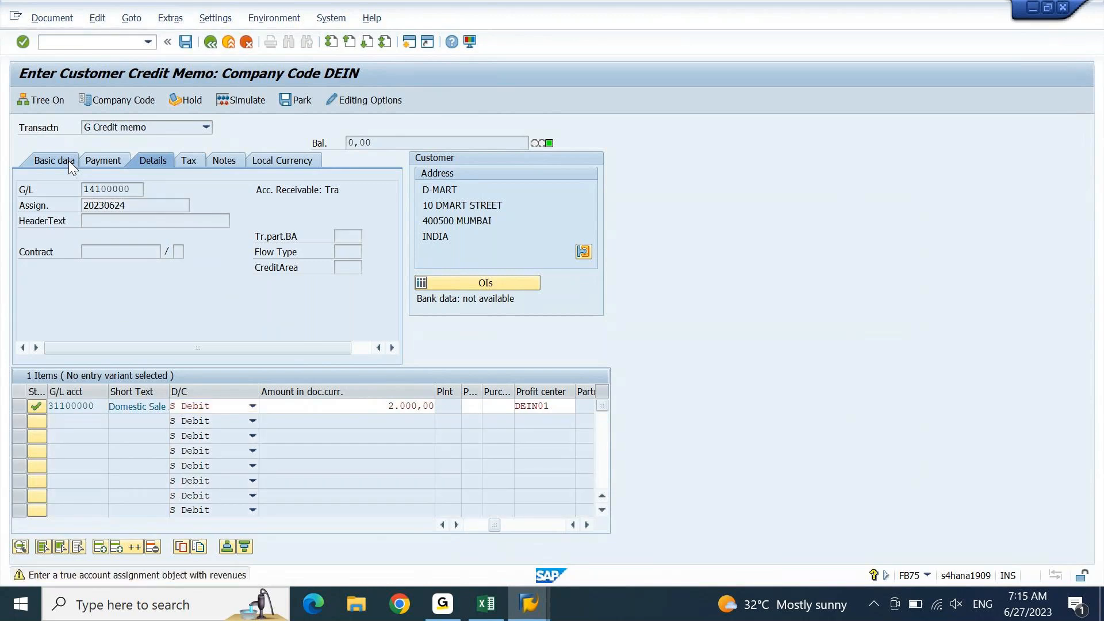
click(68, 160)
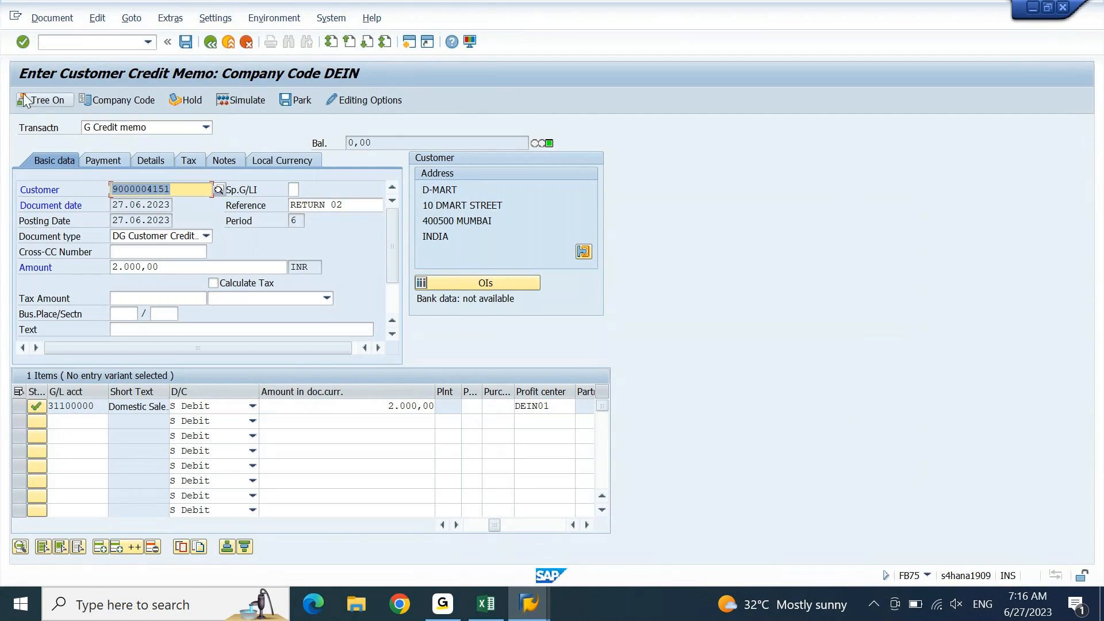
Simulate the RETURN 02 credit memo to check its posting keys and line items, and return to the entry screen.
click(51, 19)
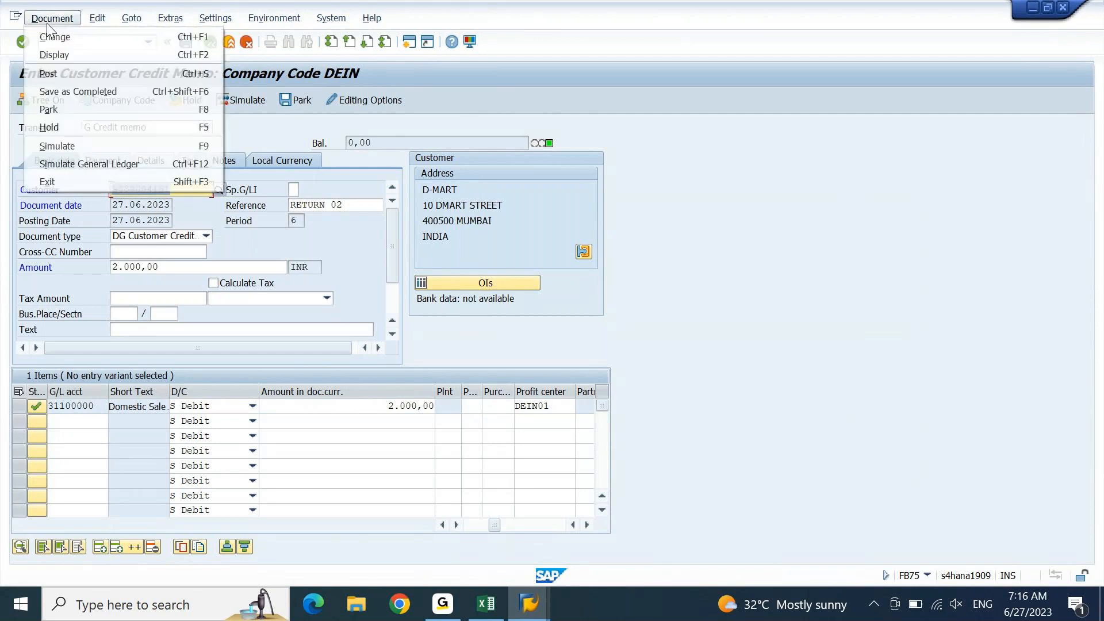
click(58, 150)
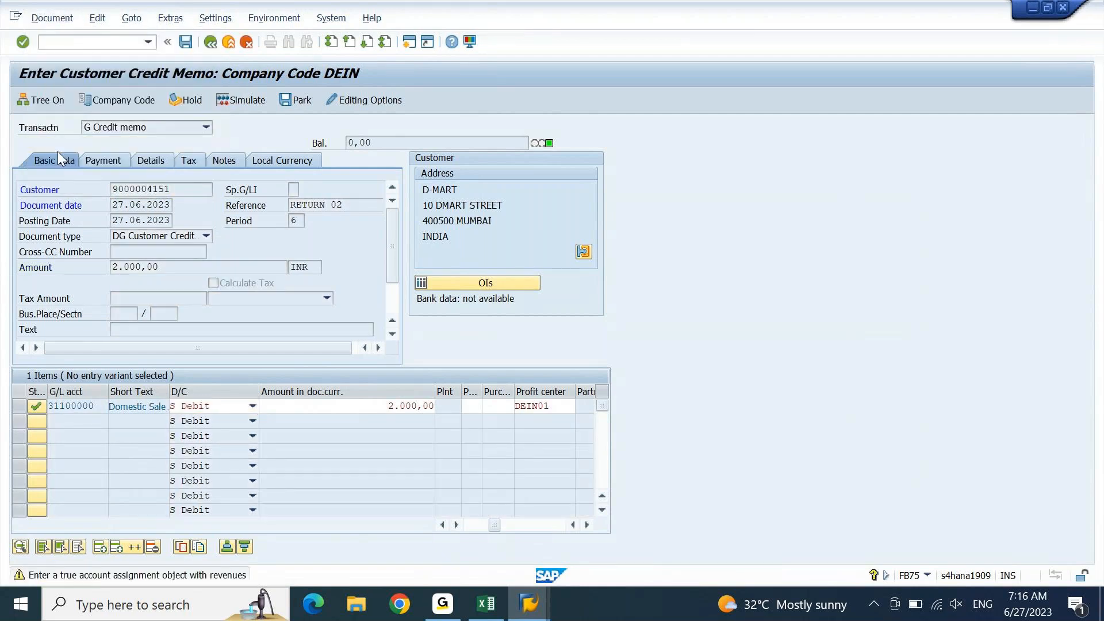
key(Return)
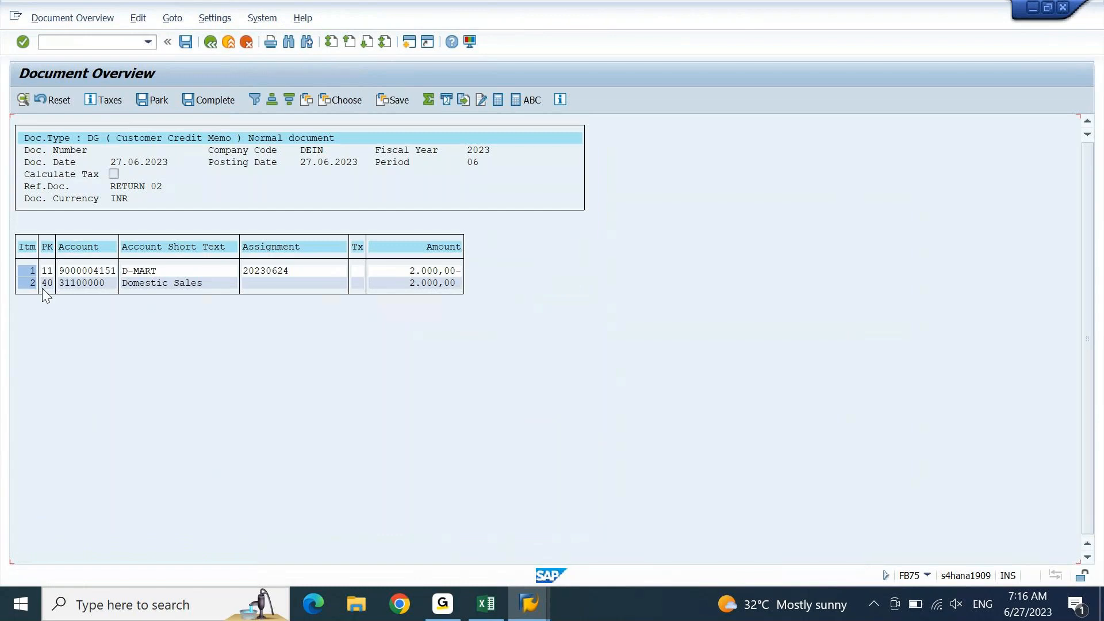
key(F3)
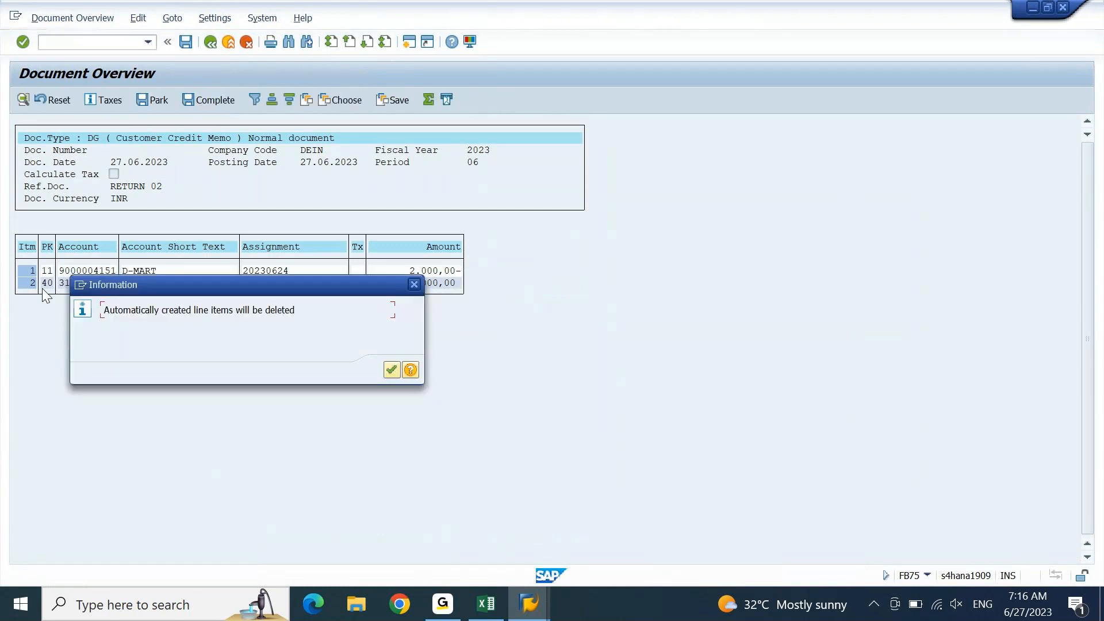
key(Return)
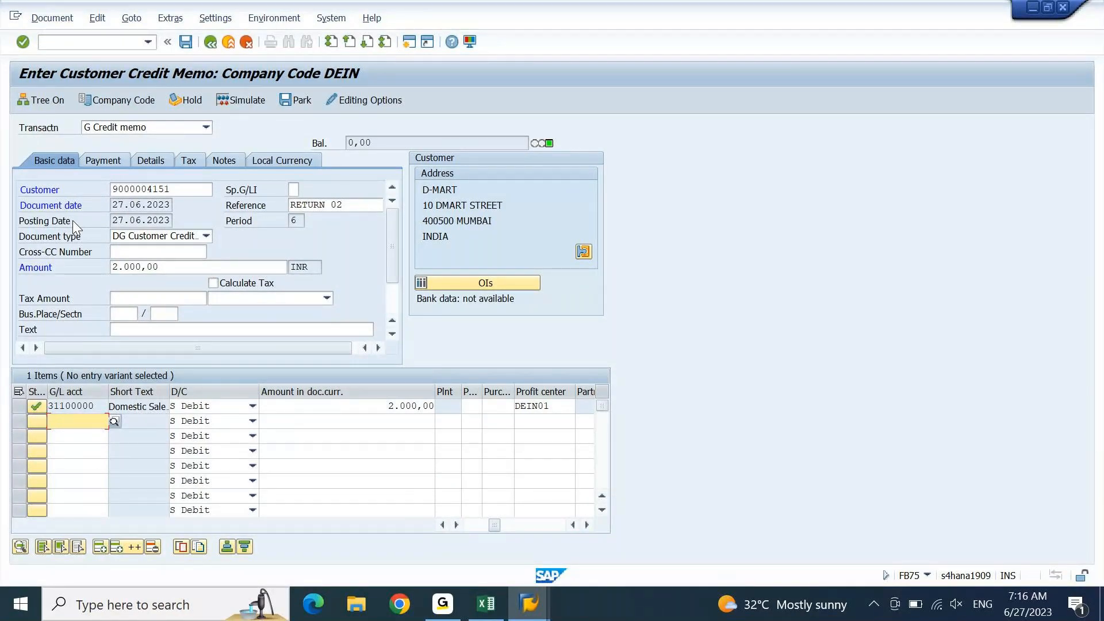
Post the RETURN 02 customer credit memo, accepting the account assignment warning.
key(Return)
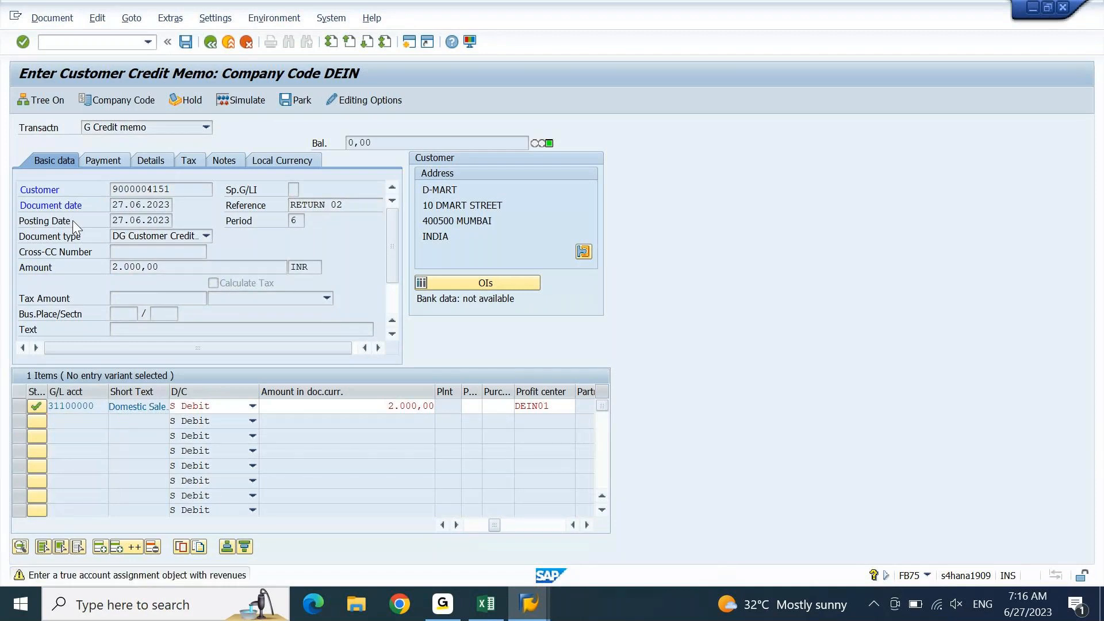
key(Return)
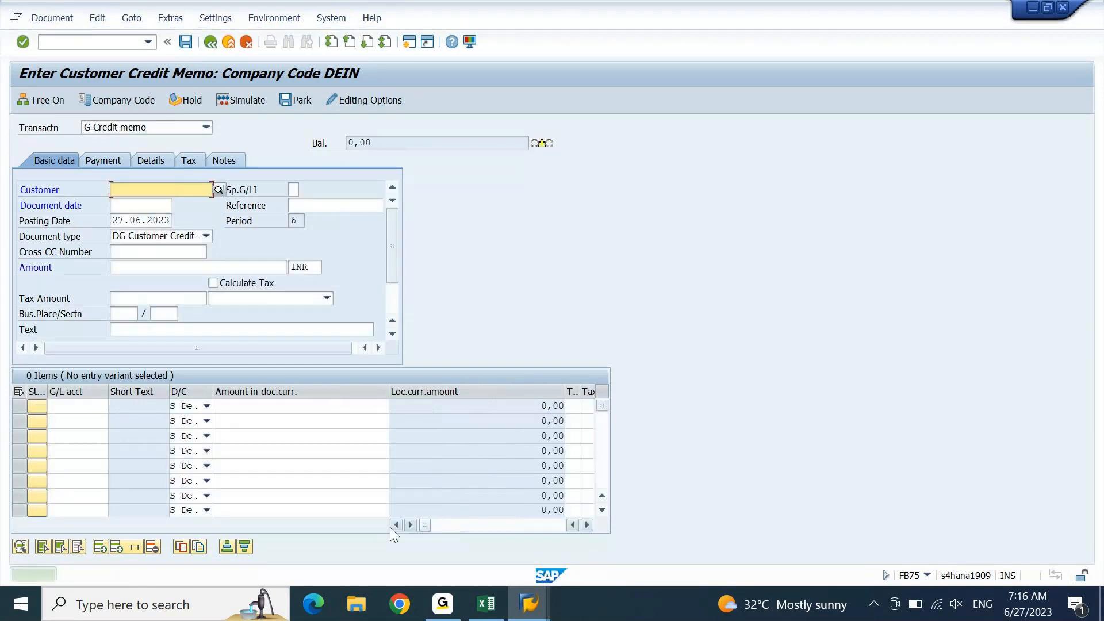
Return to D-MART's customer line item display and refresh the list.
mouse_move(528, 604)
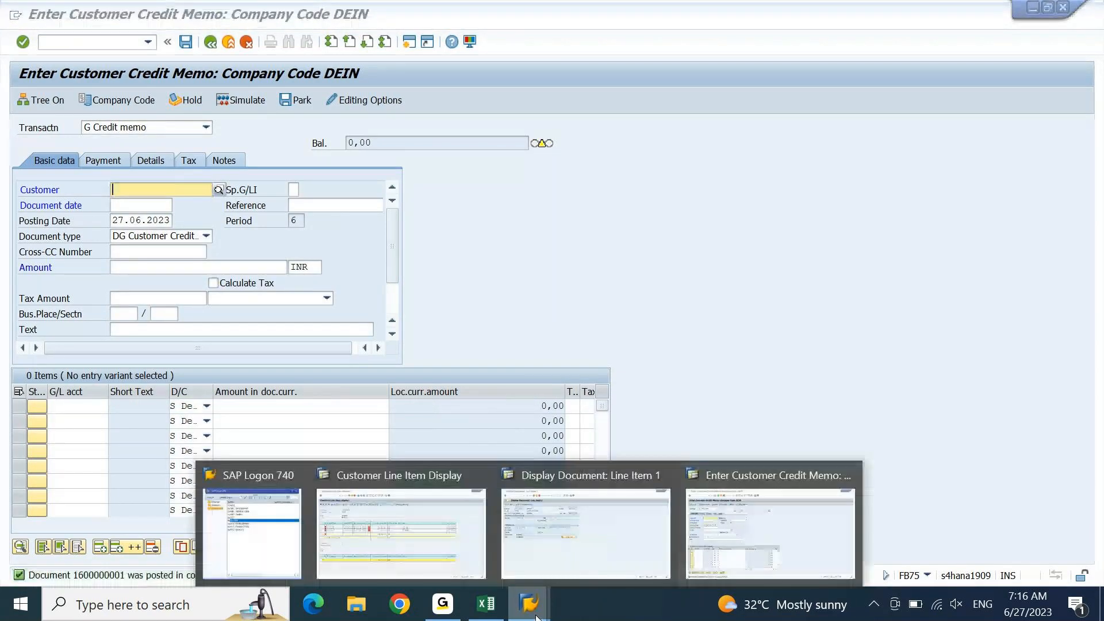
click(429, 547)
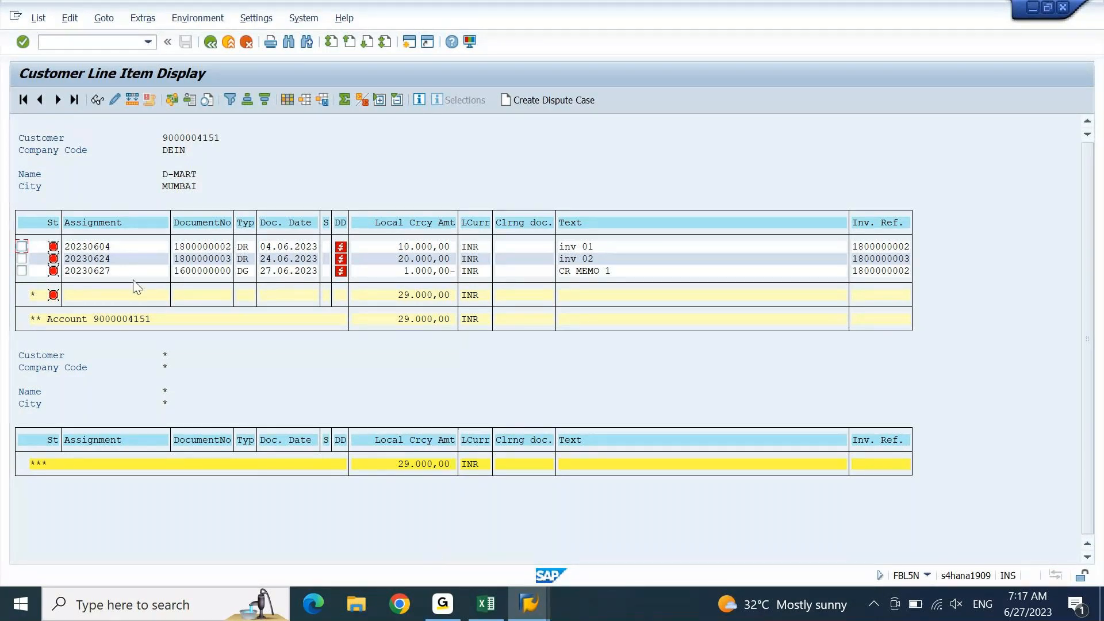
click(44, 18)
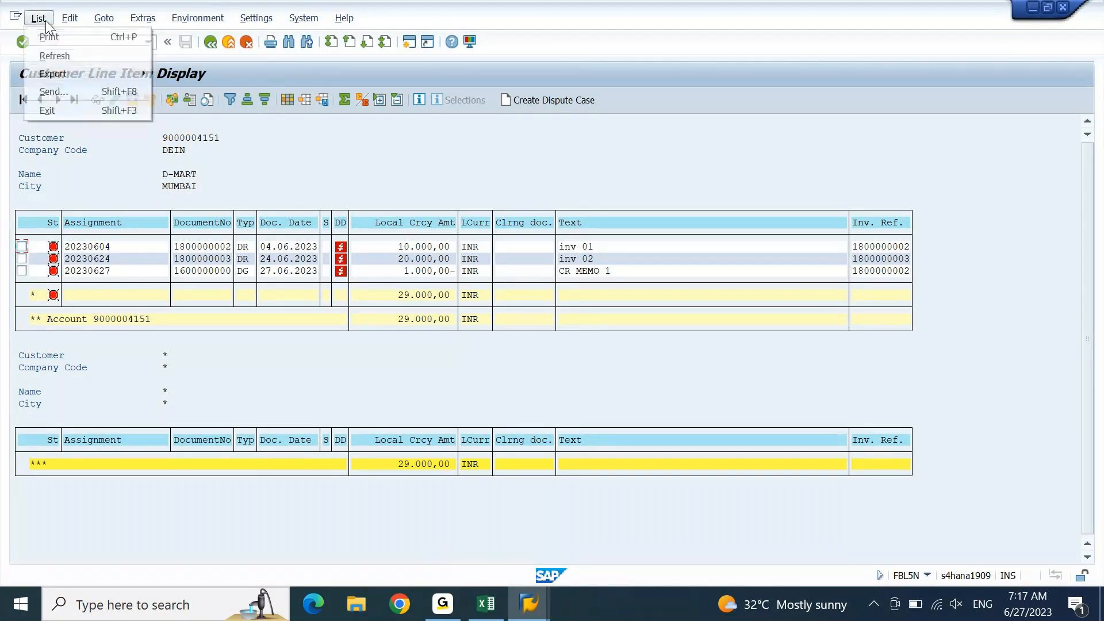
click(53, 57)
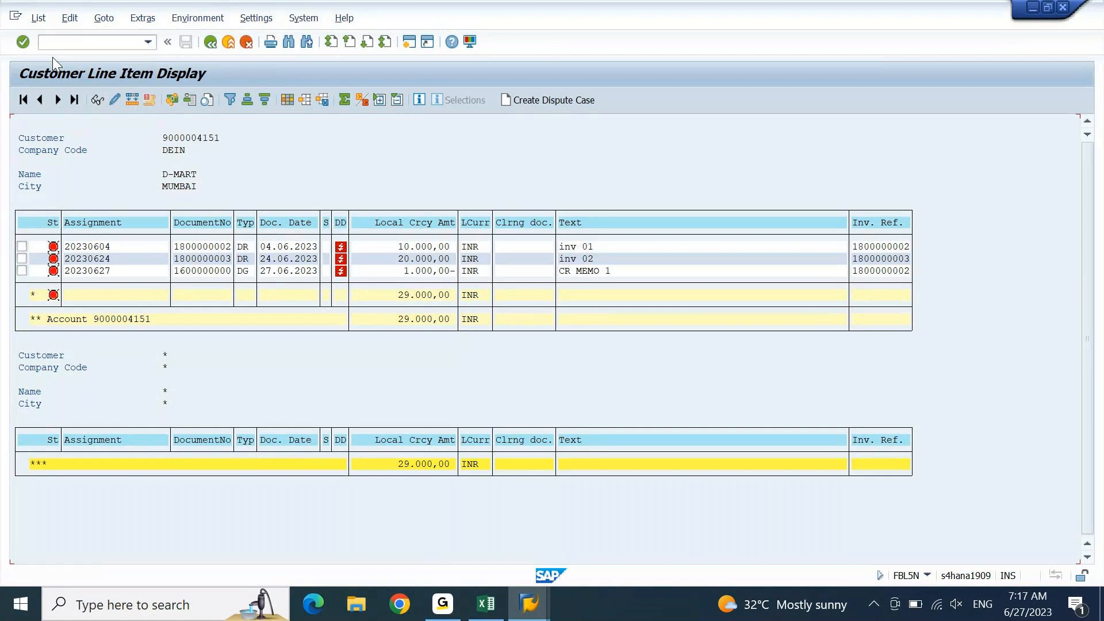
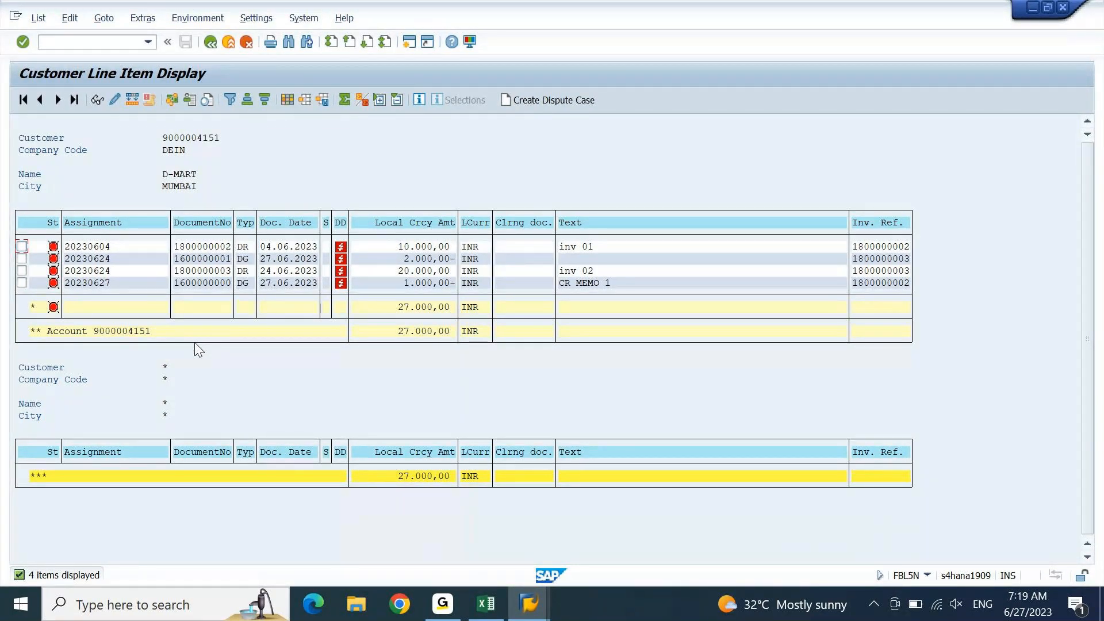
Look at the customer credit memo entry session and return to D-MART's customer line item display.
click(528, 604)
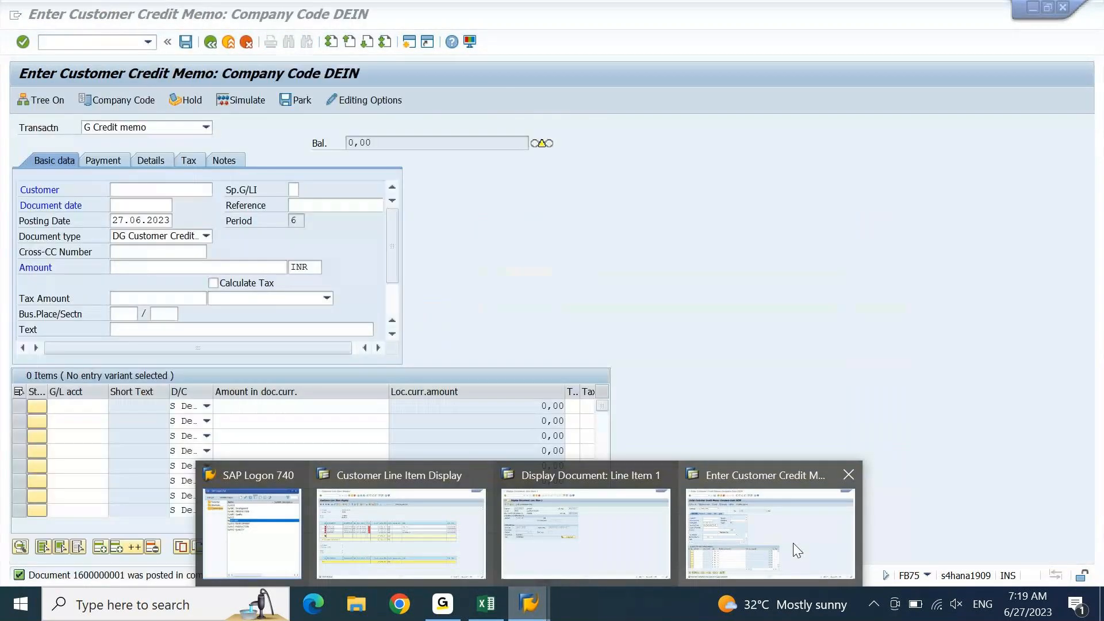
click(797, 536)
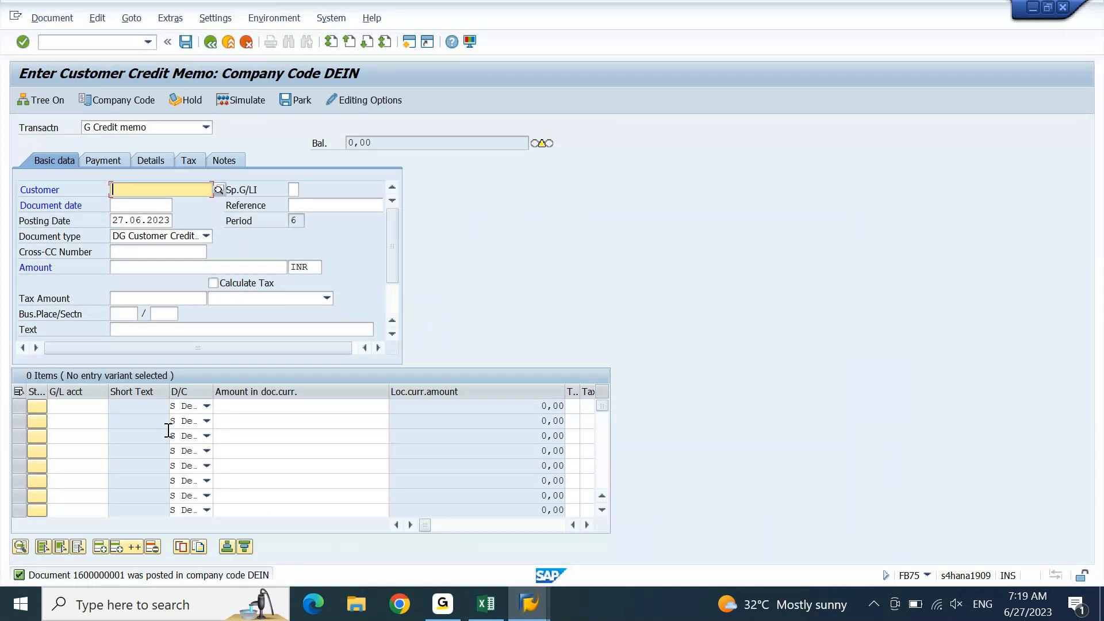
mouse_move(530, 606)
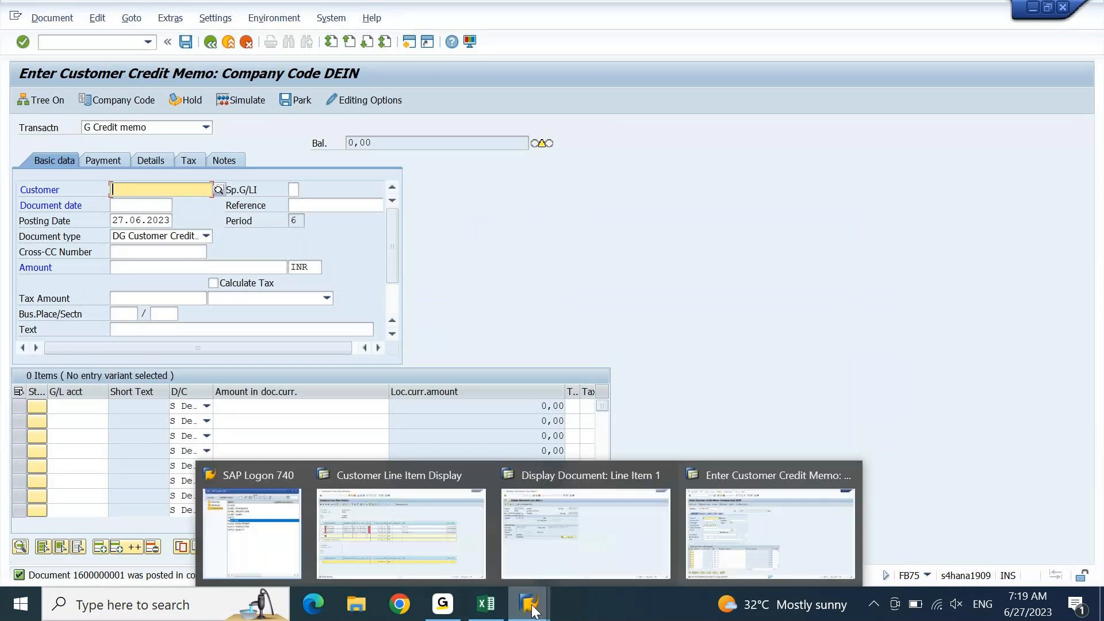
click(433, 553)
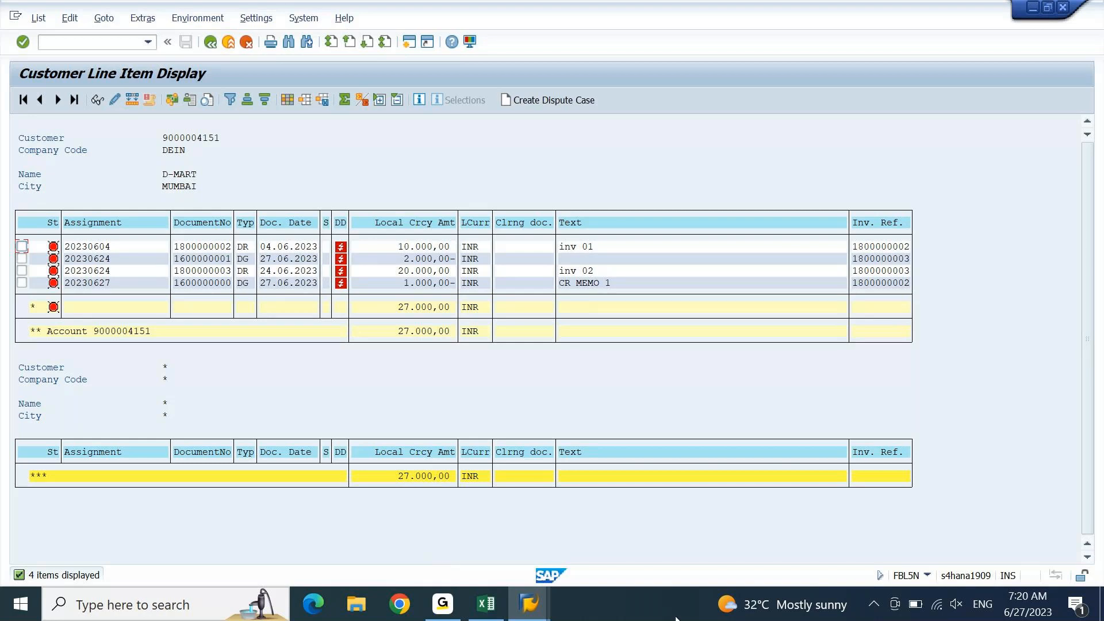
Switch to the customer credit memo session and start transaction SE16N there in place of the entry screen.
mouse_move(527, 617)
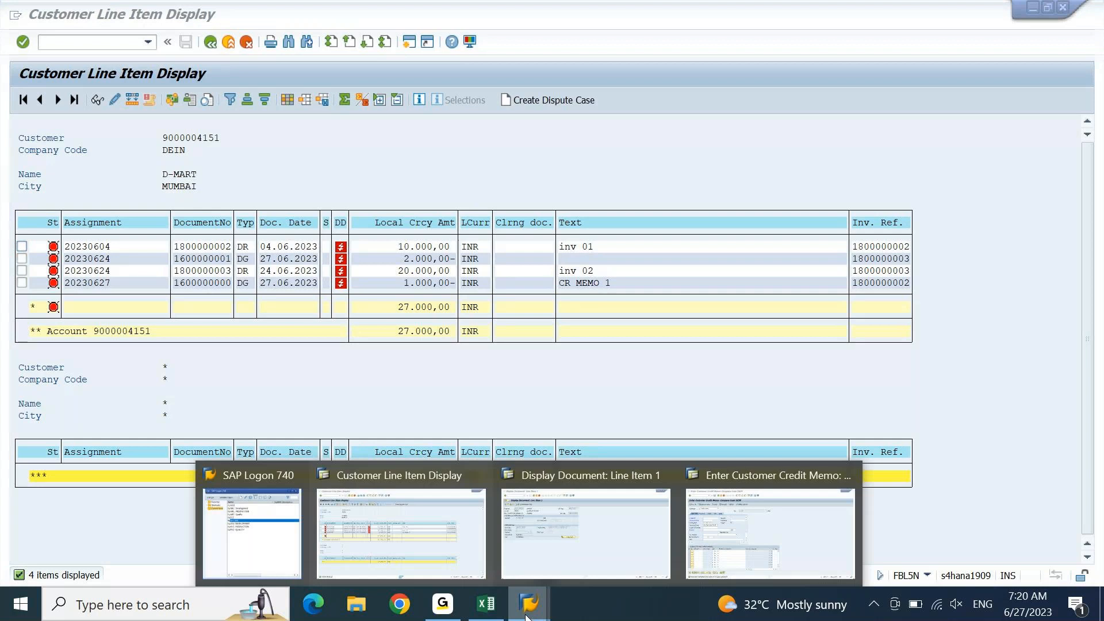
click(691, 557)
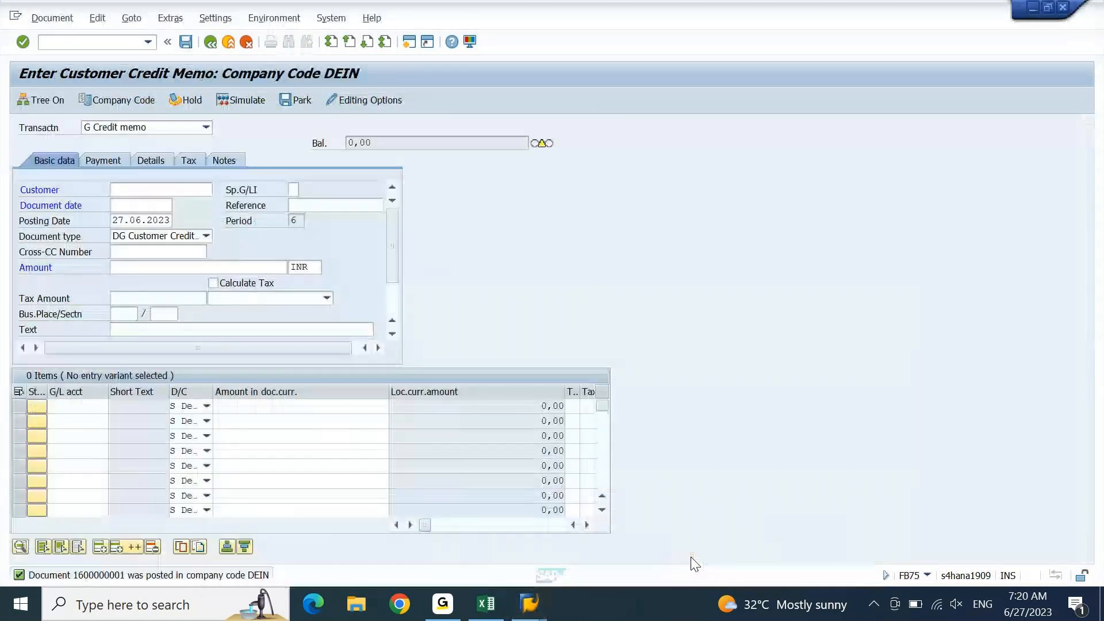
click(98, 43)
text(/N)
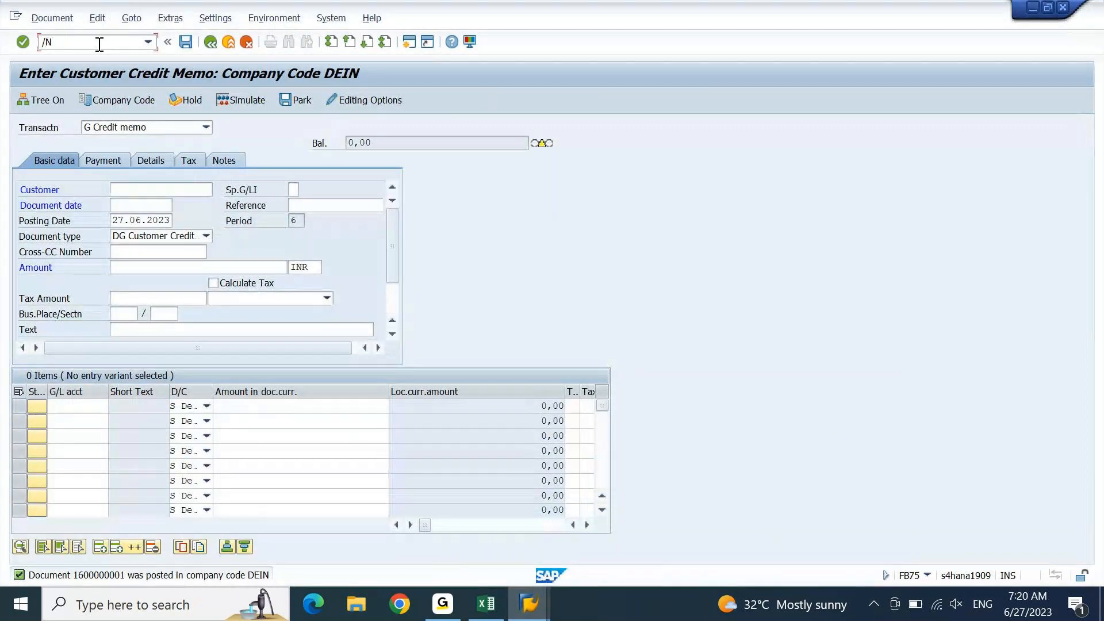
text(SE16N)
key(Return)
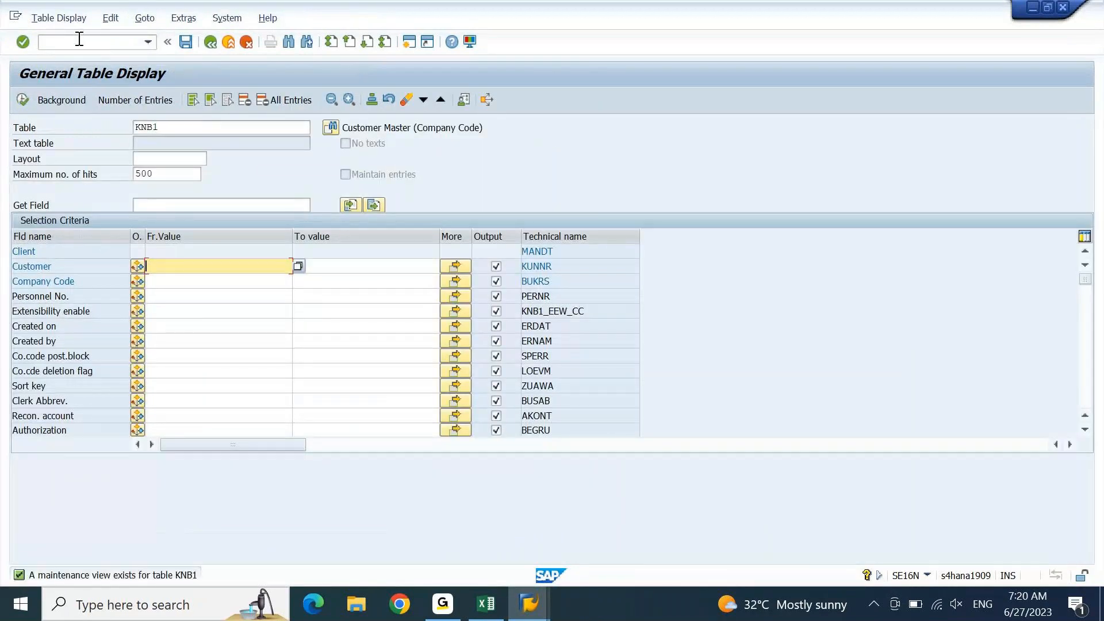
Load the selection fields of table BSID in the general table display.
drag(164, 127, 95, 136)
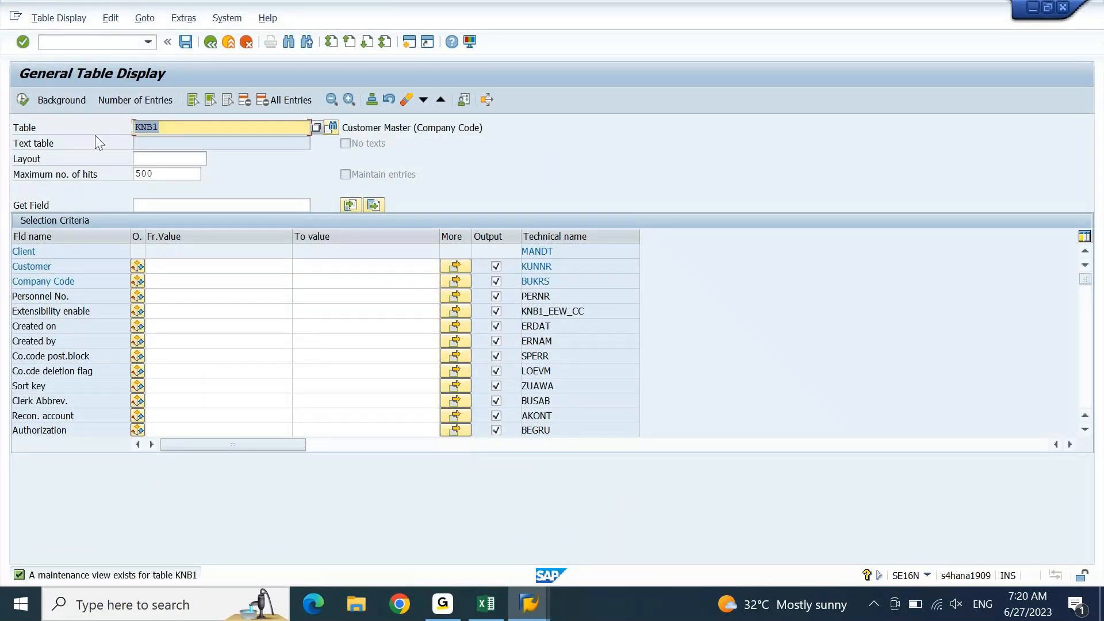
text(BS)
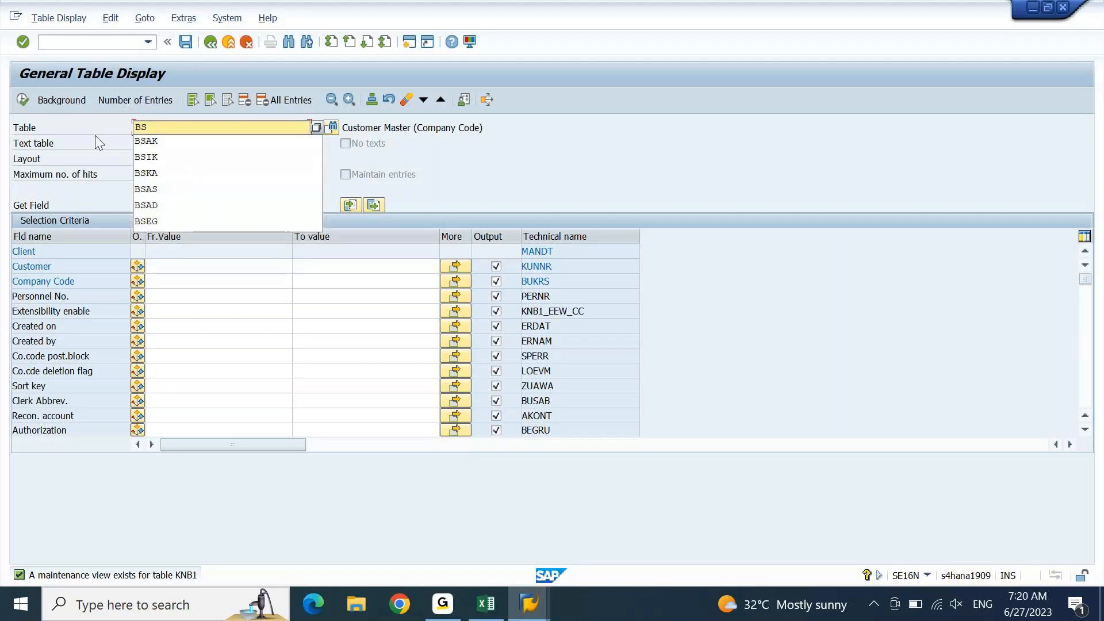
text(ID)
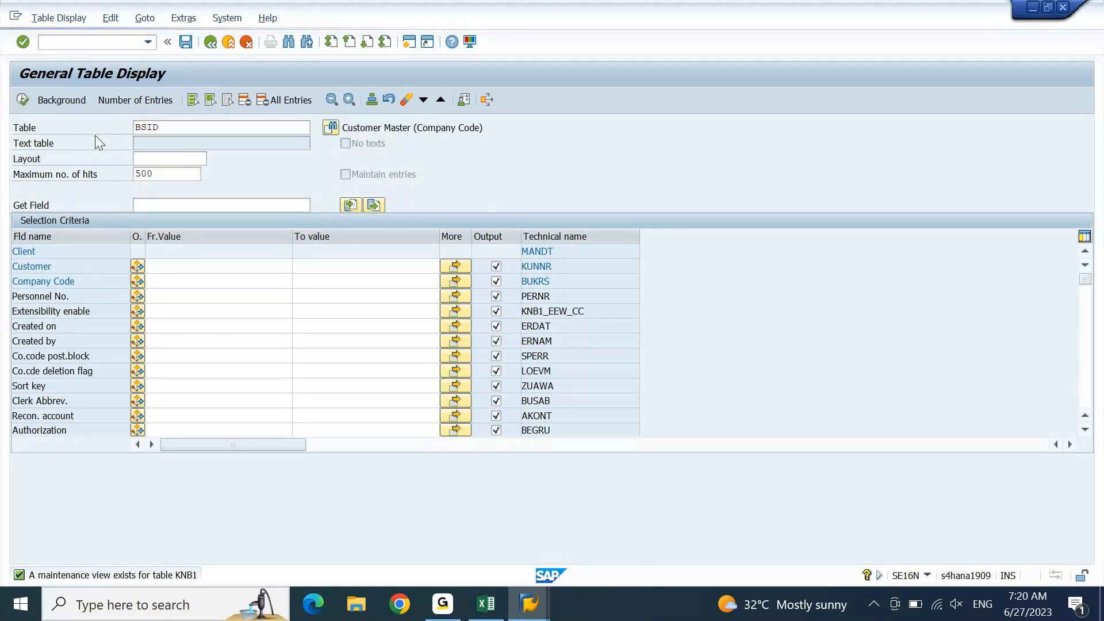
key(Return)
text(DEIN)
key(Return)
key(Down)
key(Down)
key(Down)
key(Down)
key(Down)
key(Down)
key(Down)
key(Down)
key(Up)
key(ctrl+v)
key(F8)
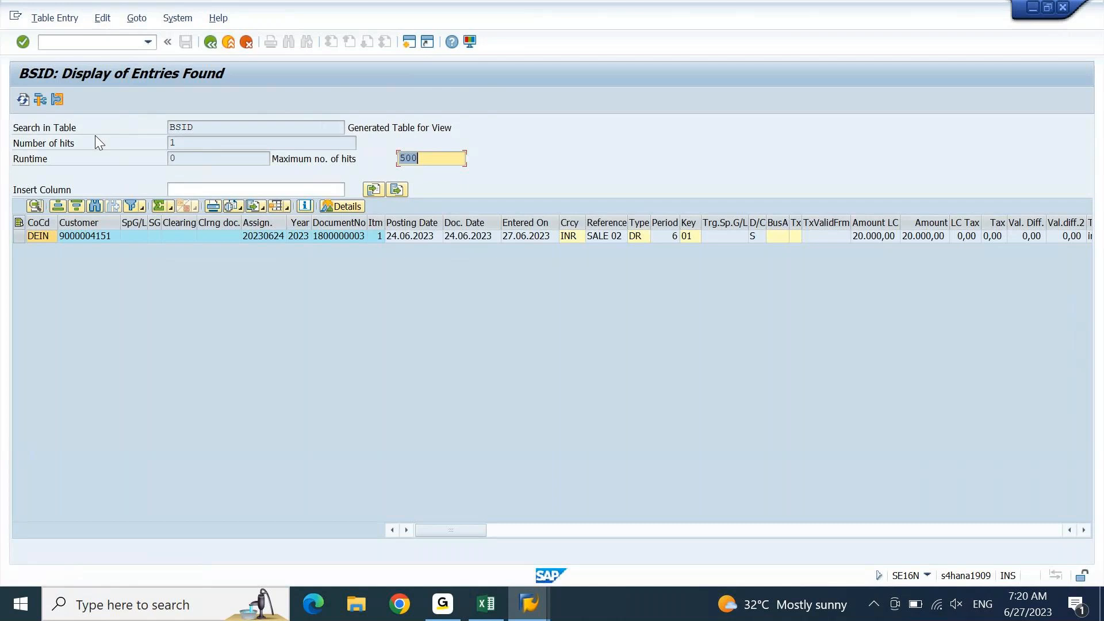
Examine all columns of the BSID entry, including amounts, G/L accounts and payment data, and return to its first column.
click(80, 234)
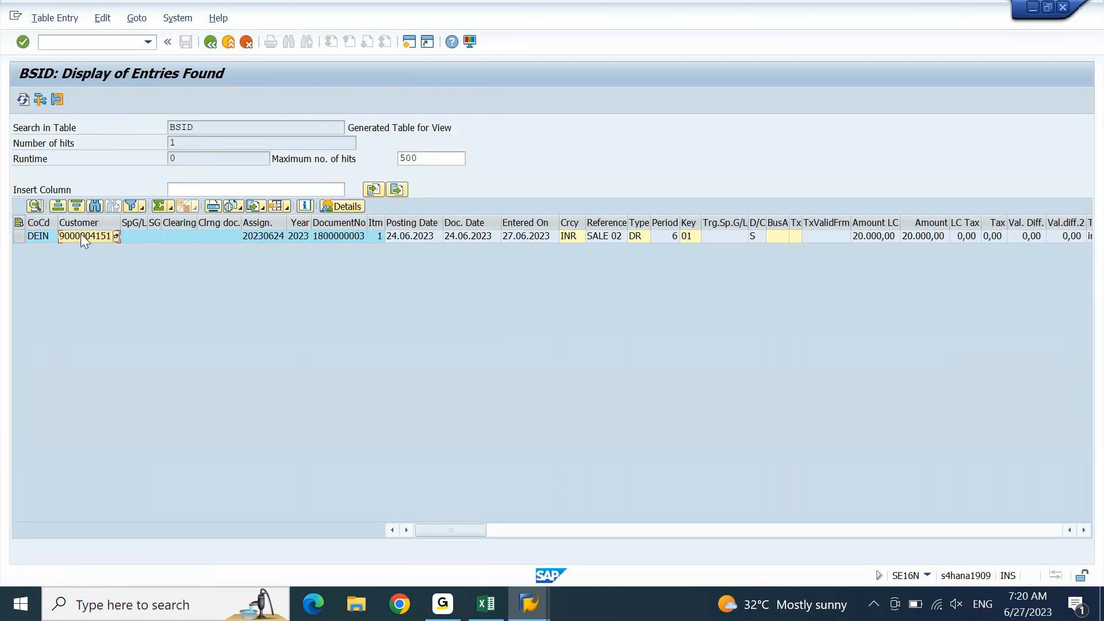
key(Right)
key(Right)
key(Right)
key(Right)
key(Right)
key(Right)
key(Right)
key(Right)
key(Right)
key(Right)
key(Right)
key(Right)
key(Right)
key(Right)
key(Right)
key(Right)
key(Right)
key(Right)
key(Right)
key(Right)
key(Right)
key(Right)
key(Right)
key(Right)
key(Right)
key(Right)
key(Right)
key(Right)
key(Right)
key(Right)
key(Right)
key(Right)
key(Right)
key(Right)
key(Right)
key(Right)
key(Right)
key(Right)
key(Right)
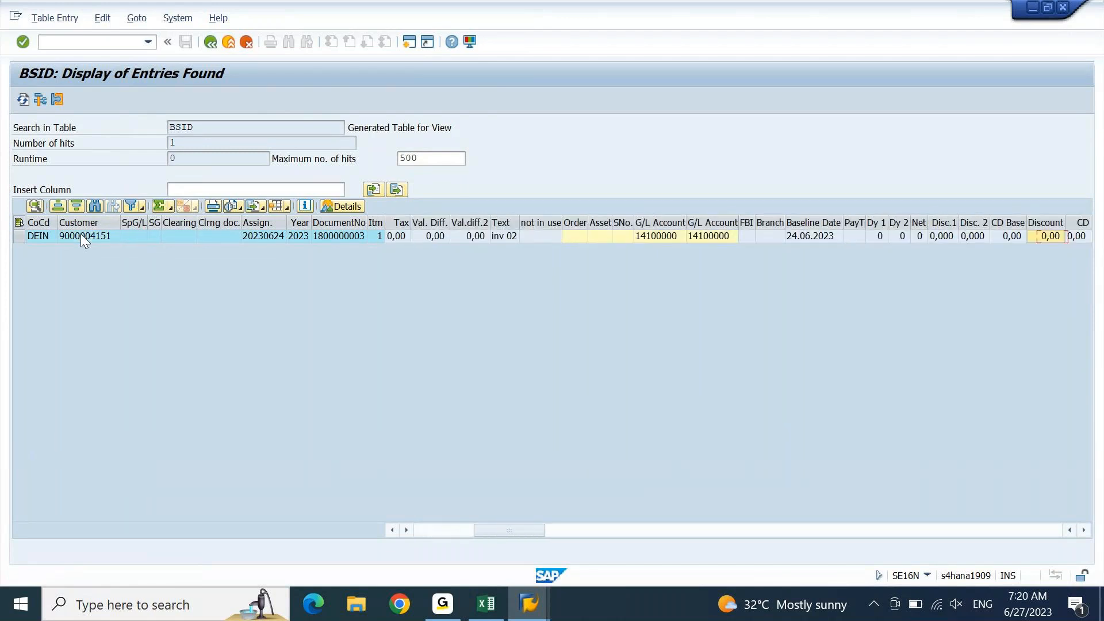
key(Right)
key(Right)
key(Right)
key(Right)
key(Right)
key(Right)
key(Right)
key(Right)
key(Right)
key(Right)
key(Right)
key(Right)
key(Right)
key(Right)
key(Right)
key(Right)
key(Right)
key(Right)
key(Right)
key(Right)
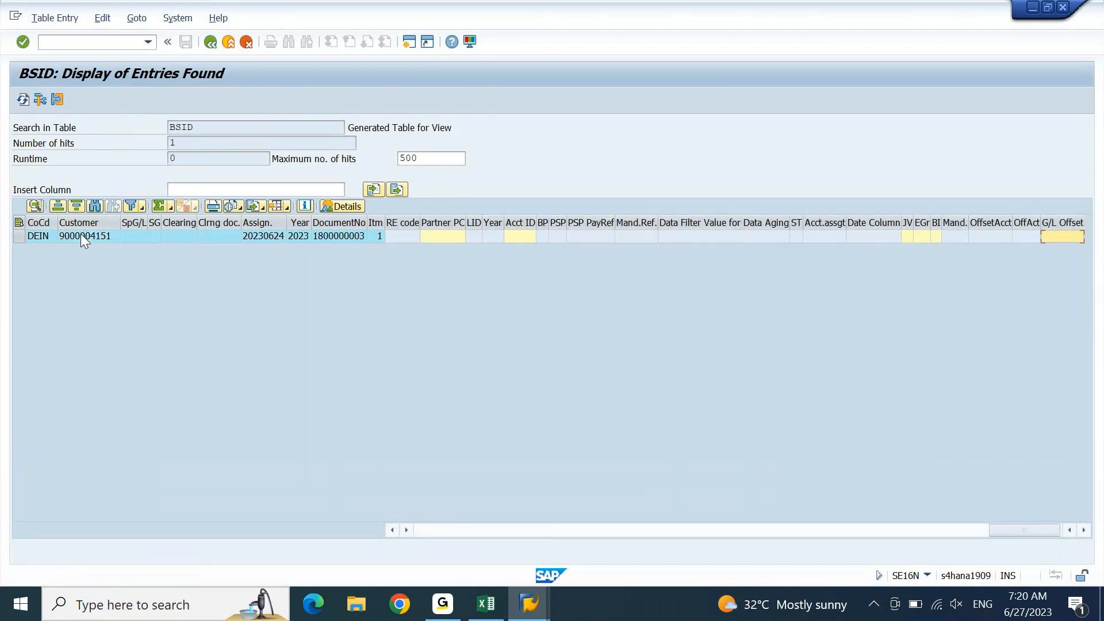
key(Home)
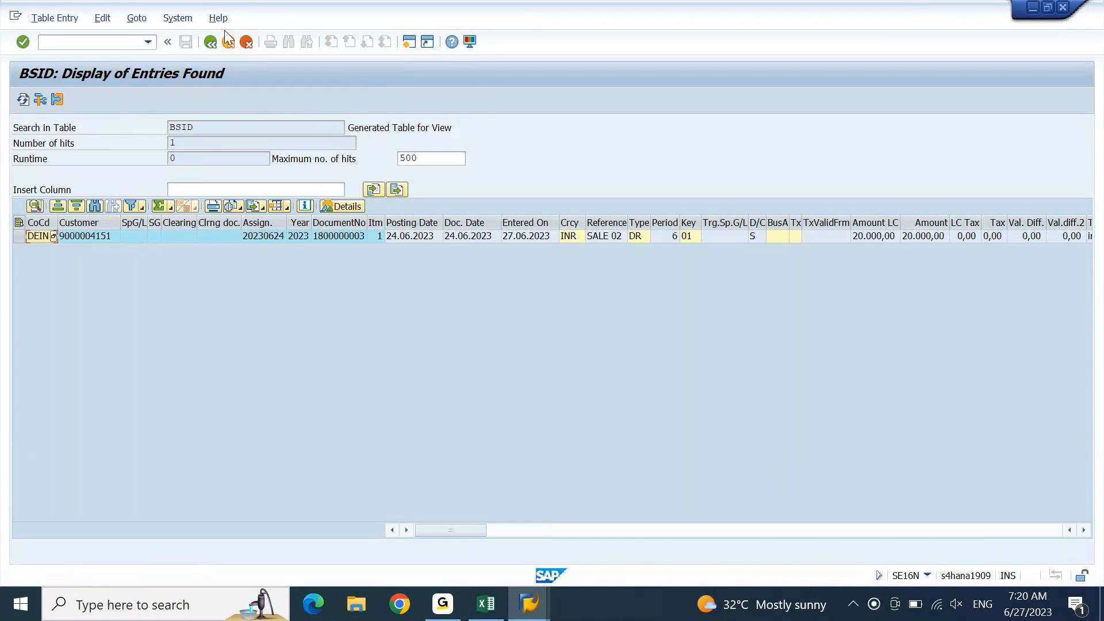
Return to the table selection and load the selection fields of table ACDOCA.
click(208, 43)
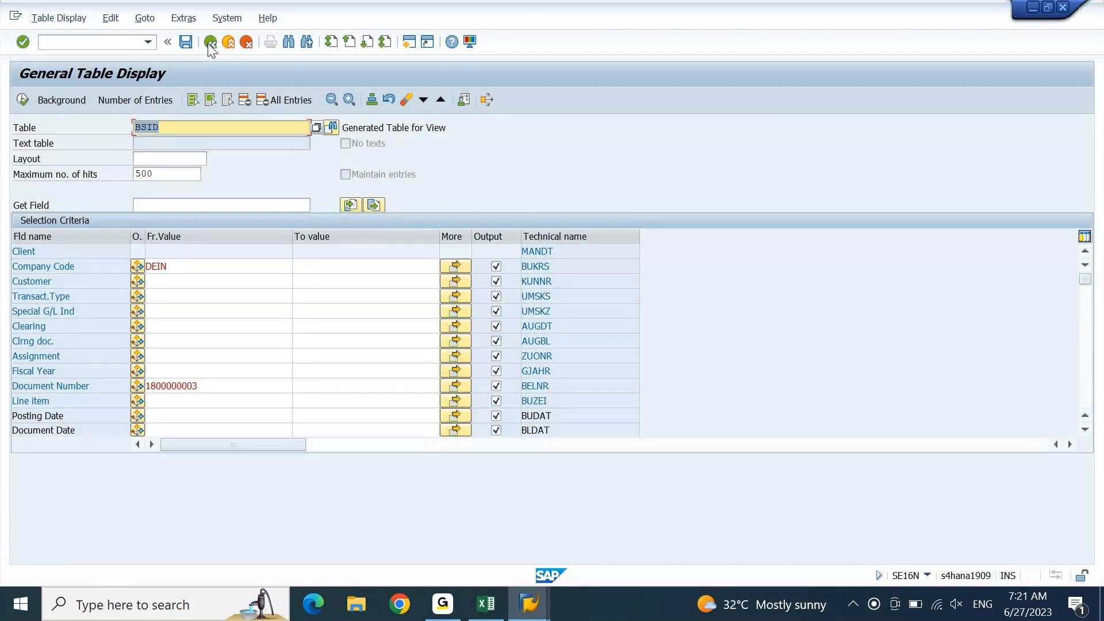
text(ACDOCA)
key(Return)
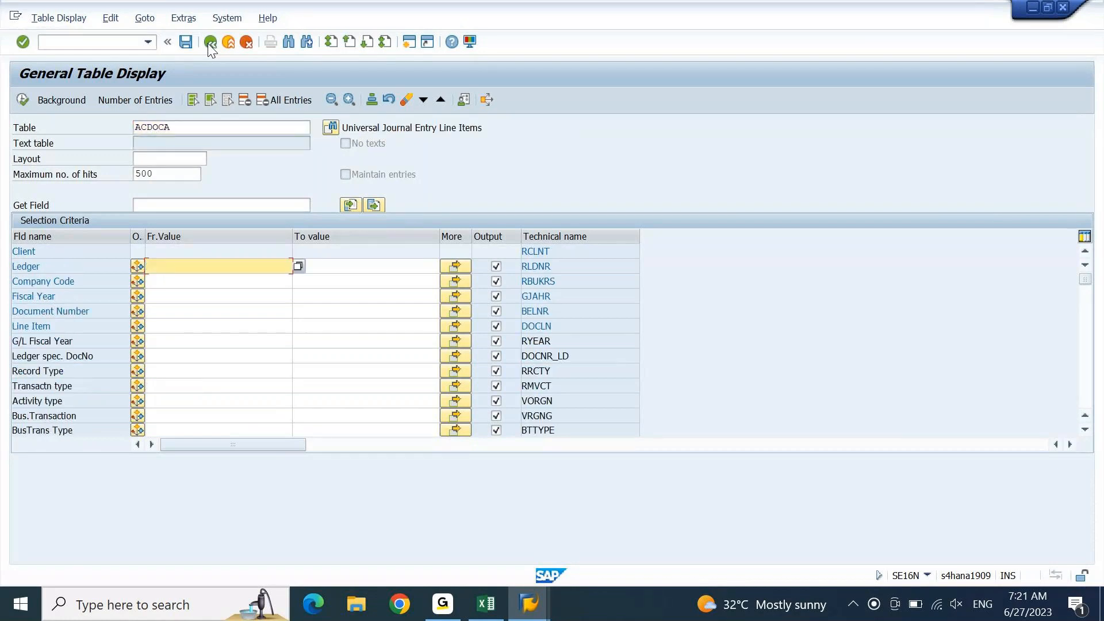
text(0L)
key(Down)
text(DEIN)
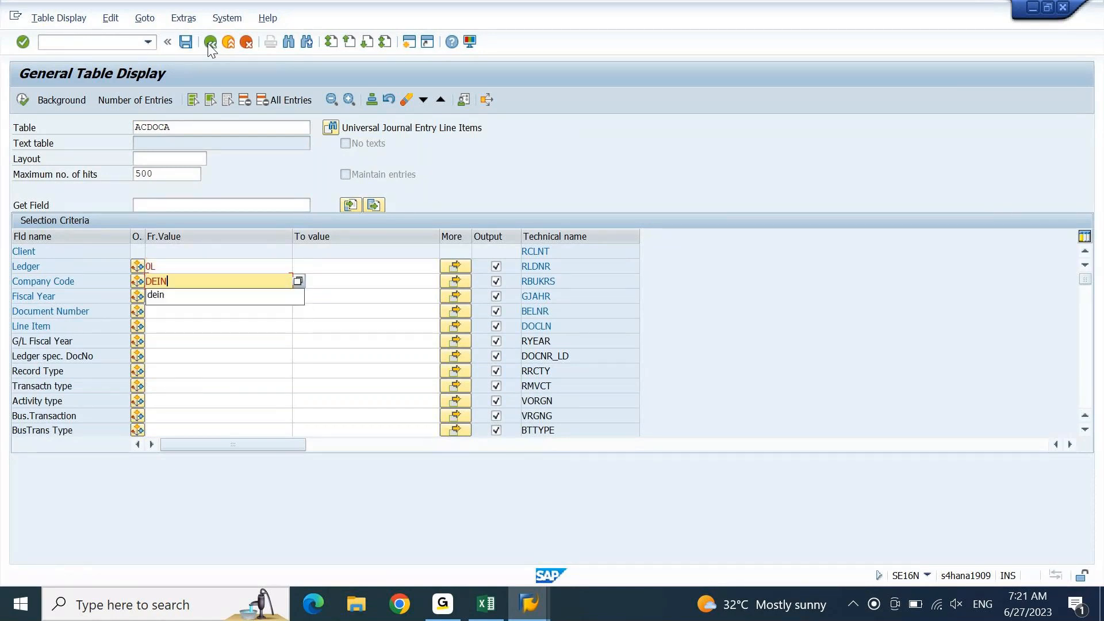
key(Down)
key(Down)
key(ctrl+v)
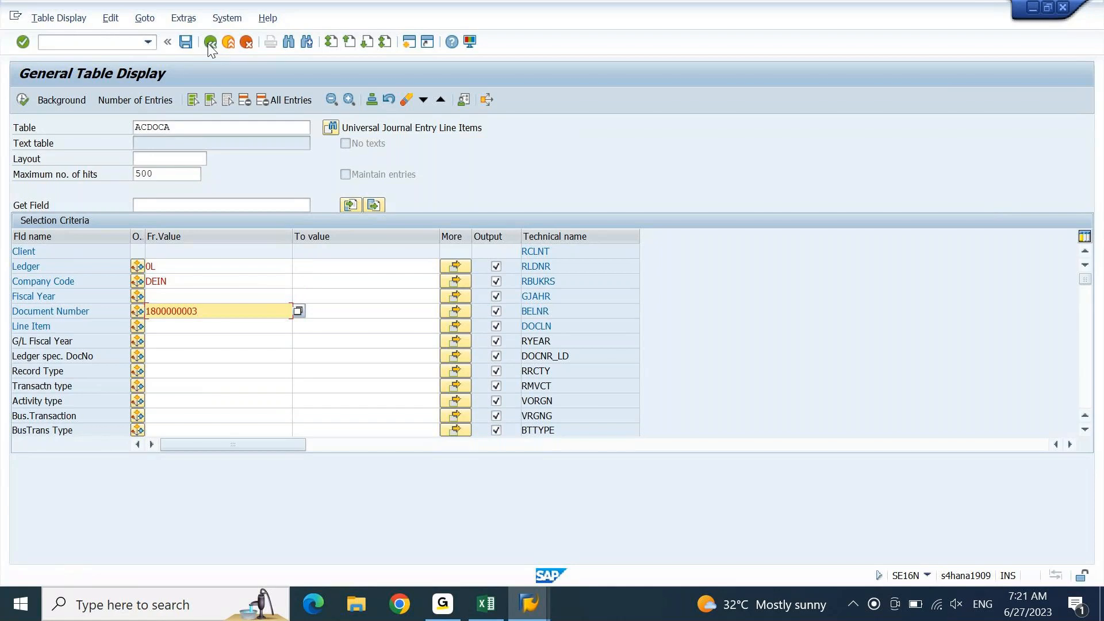
key(Up)
text(2023)
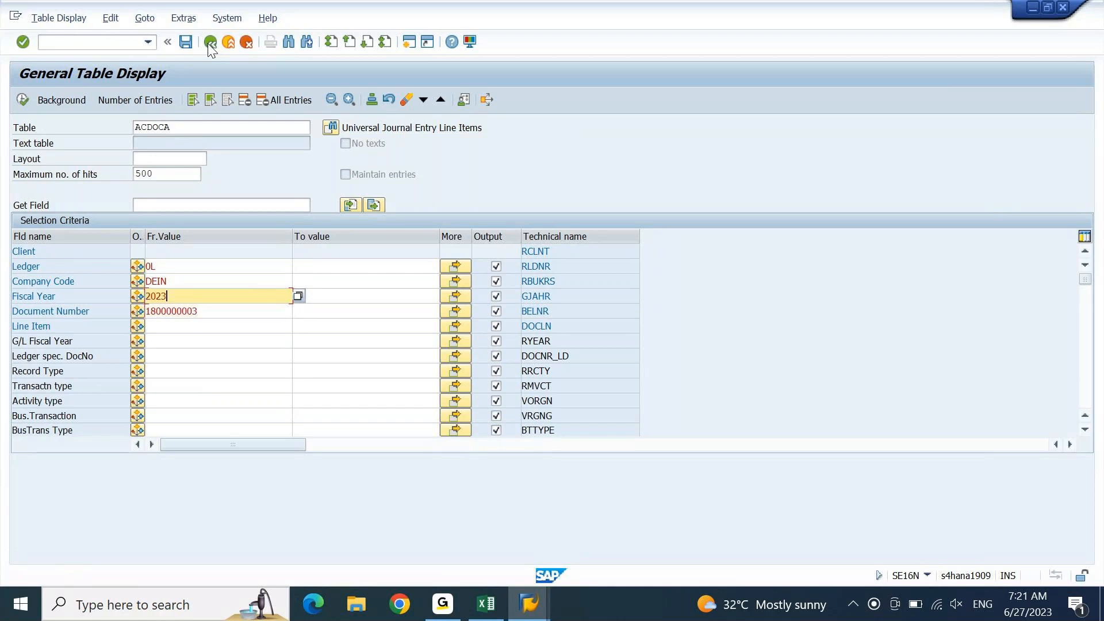
key(F8)
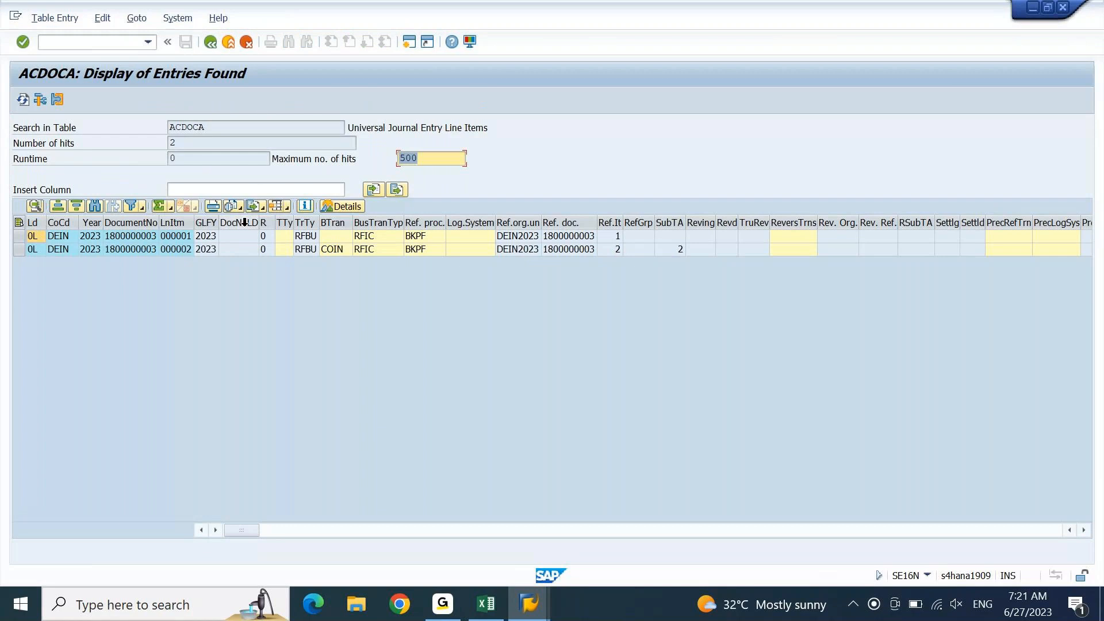
Examine the ACDOCA columns from the line item through the reference and preceding document fields to the account and profit center.
click(154, 242)
key(Right)
key(Right)
key(Right)
key(Right)
key(Right)
key(Right)
key(Right)
key(Right)
key(Right)
key(Right)
key(Right)
key(Right)
key(Right)
key(Right)
key(Right)
key(Right)
key(Right)
key(Right)
key(Right)
key(Right)
key(Right)
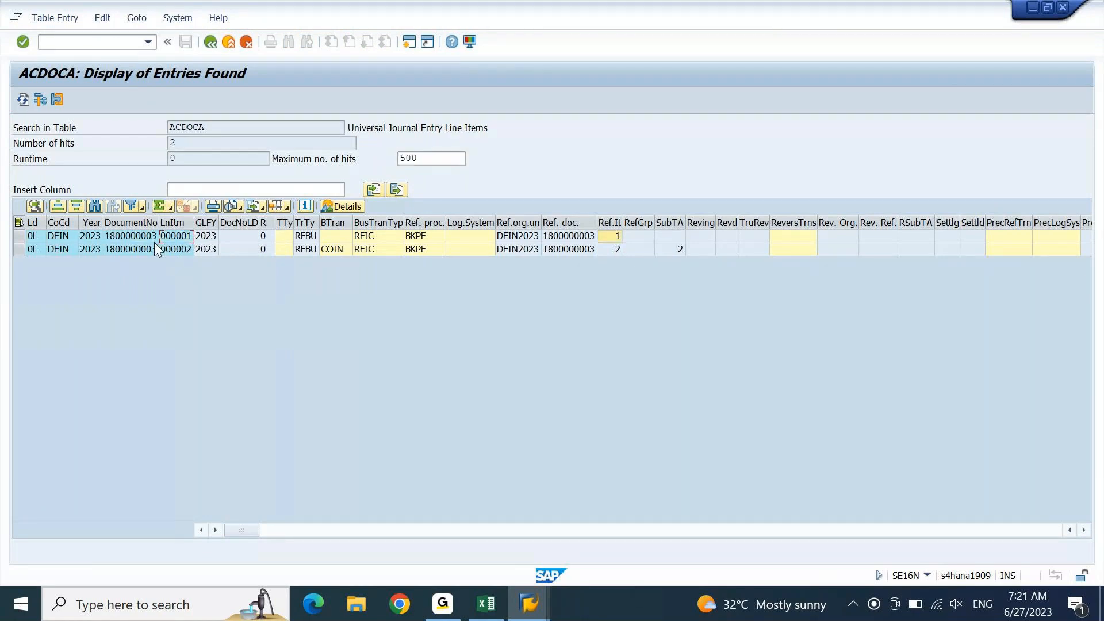
key(Right)
key(Right)
key(Right)
key(Right)
key(Right)
key(Right)
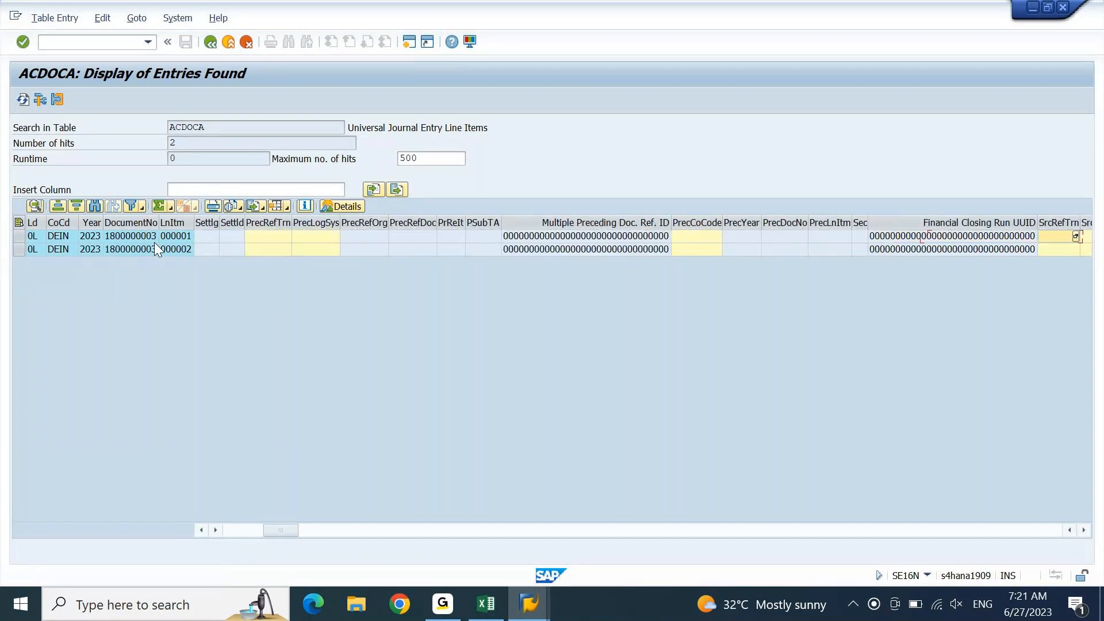
key(Right)
key(Right)
key(Right)
key(Right)
key(Right)
key(Right)
key(Right)
key(Right)
key(Right)
key(Right)
key(Right)
key(Right)
key(Right)
key(Right)
key(Right)
key(Right)
key(Right)
key(Right)
key(Right)
key(Right)
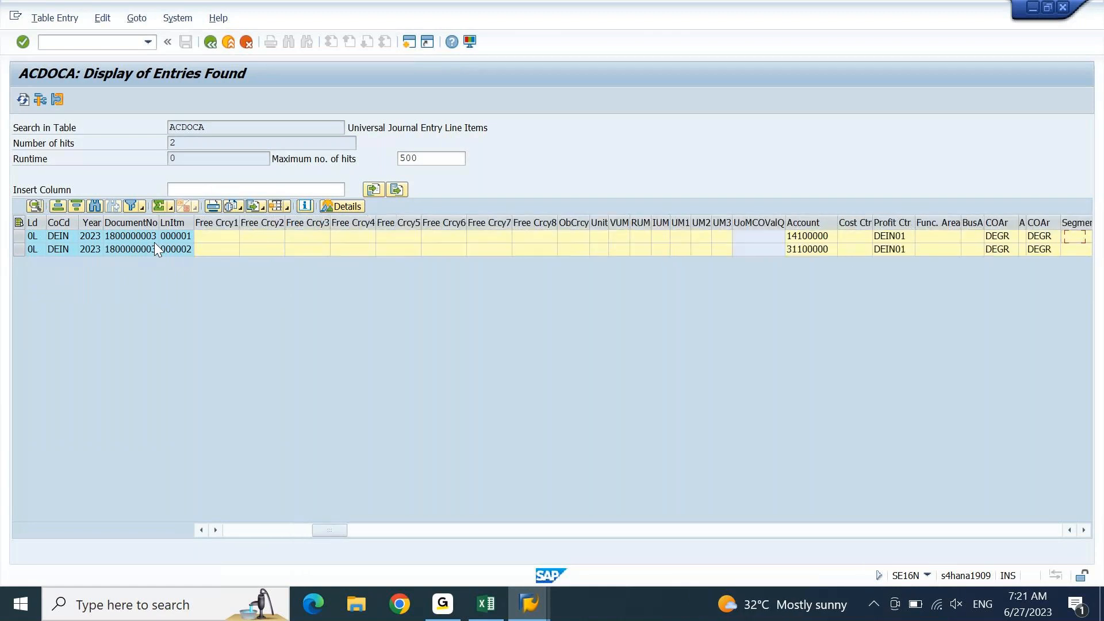
Examine the segment, partner and amount columns of both ACDOCA line items.
key(Right)
key(Right)
key(Right)
key(Right)
key(Right)
key(Right)
key(Right)
key(Right)
key(Right)
key(Right)
key(Right)
key(Right)
key(Right)
key(Right)
key(Right)
key(Right)
key(Right)
key(Right)
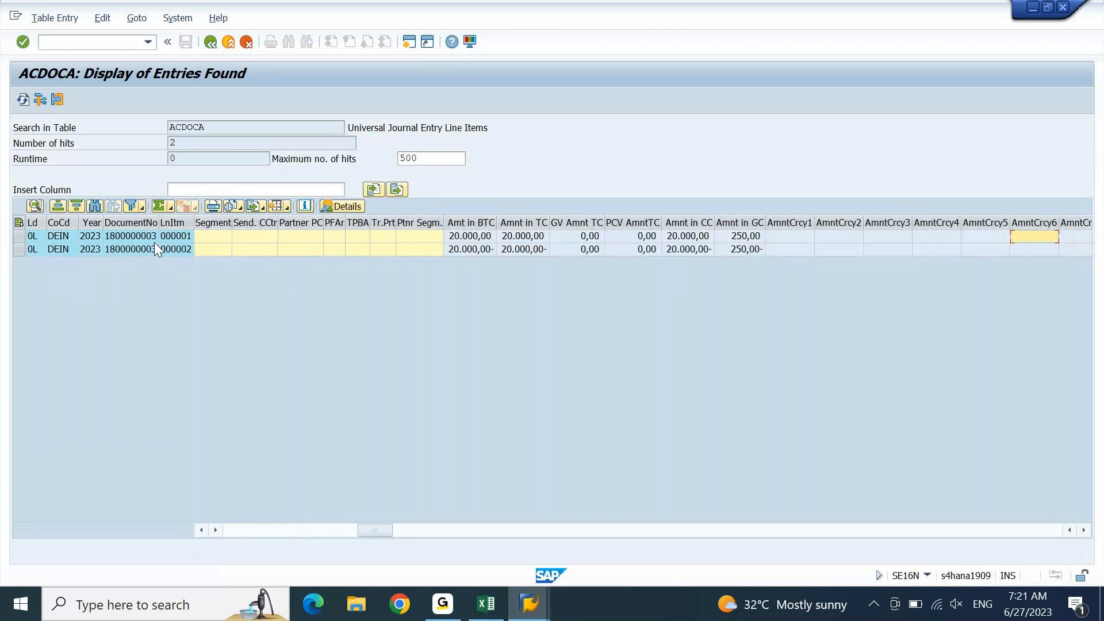
Go back to the Account and Profit Ctr columns and review them alongside the amounts.
key(Left)
key(Left)
key(Left)
key(Left)
key(Left)
key(Left)
key(Left)
key(Left)
key(Left)
key(Left)
key(Left)
key(Left)
key(Left)
key(Left)
key(Left)
key(Left)
key(Left)
key(Left)
key(Left)
key(Left)
key(Right)
key(Right)
key(Right)
key(Right)
key(Right)
key(Right)
key(Right)
key(Right)
key(Right)
key(Right)
key(Right)
key(Right)
key(Right)
key(Right)
key(Right)
key(Right)
key(Right)
key(Right)
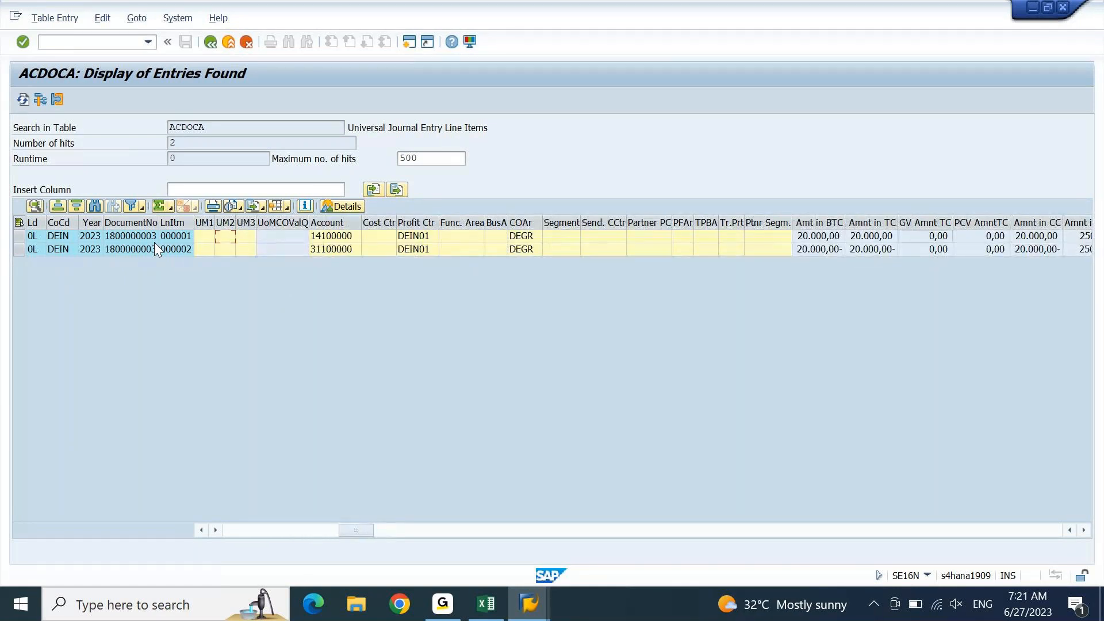
Examine the remaining amount and valuation columns, continuing through the period, posting date, document type and chart of accounts fields.
key(Right)
key(Right)
key(Right)
key(Right)
key(Right)
key(Right)
key(Right)
key(Right)
key(Right)
key(Right)
key(Right)
key(Right)
key(Right)
key(Right)
key(Right)
key(Right)
key(Right)
key(Right)
key(Right)
key(Right)
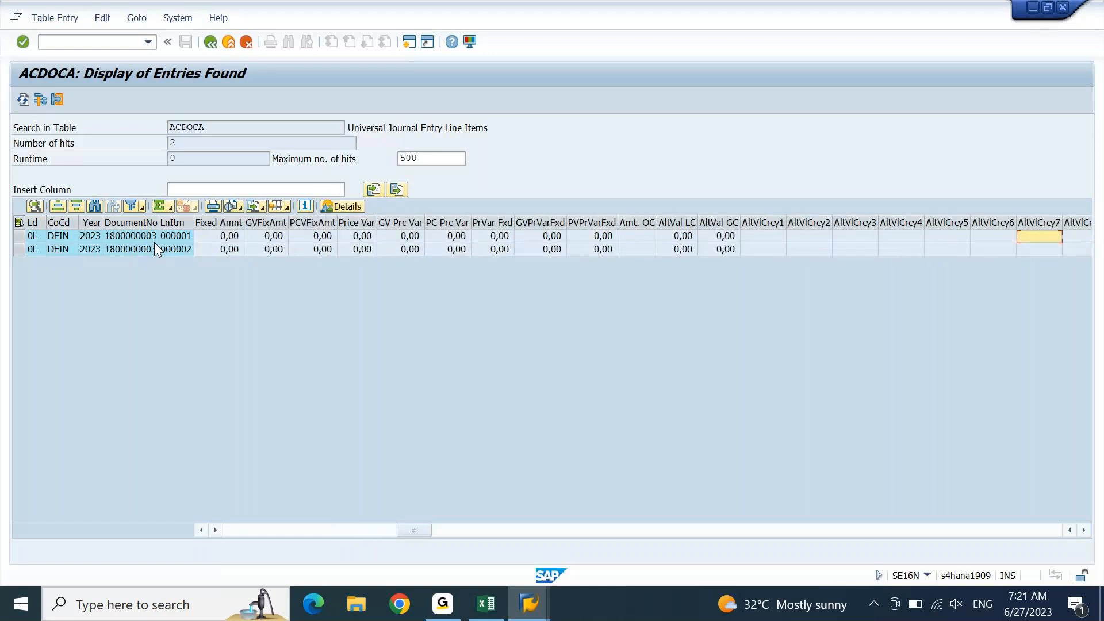
key(Right)
key(Right)
key(Right)
key(Right)
key(Right)
key(Right)
key(Right)
key(Right)
key(Right)
key(Right)
key(Right)
key(Right)
key(Right)
key(Right)
key(Right)
key(Right)
key(Right)
key(Right)
key(Right)
key(Right)
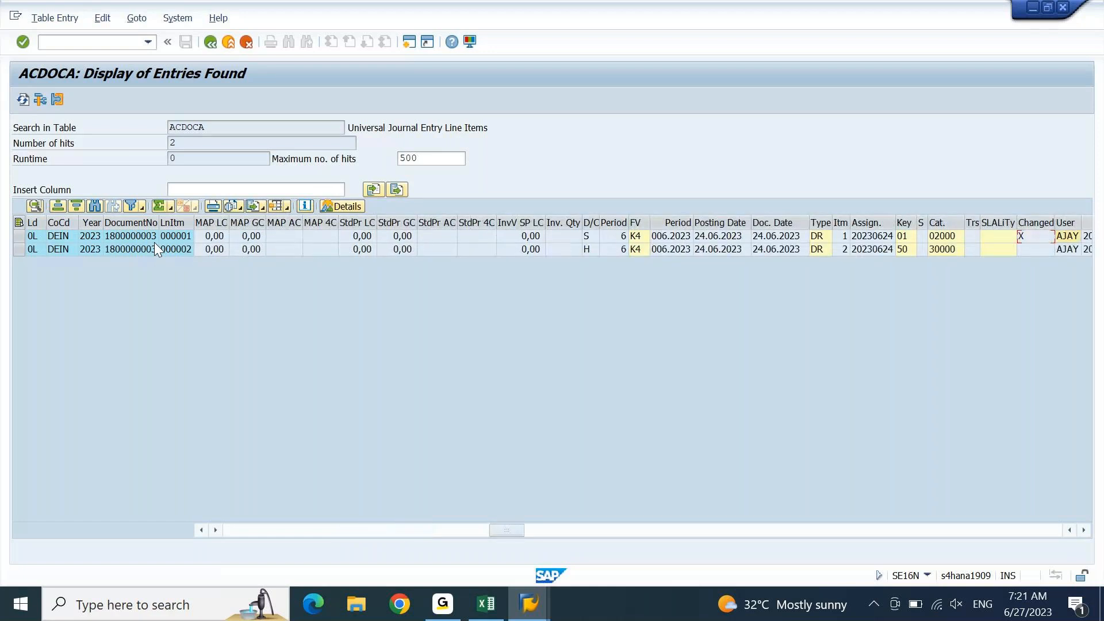
key(Right)
key(Right)
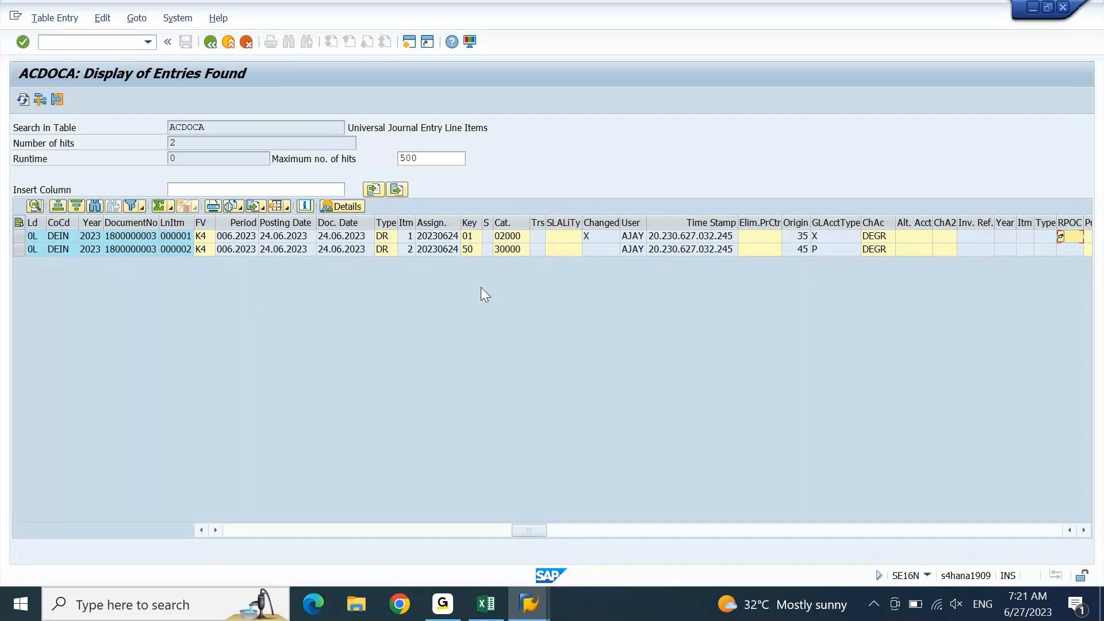
Inspect the posting key, assignment, user and chart of accounts columns of the two line items.
click(473, 222)
ctrl+click(438, 222)
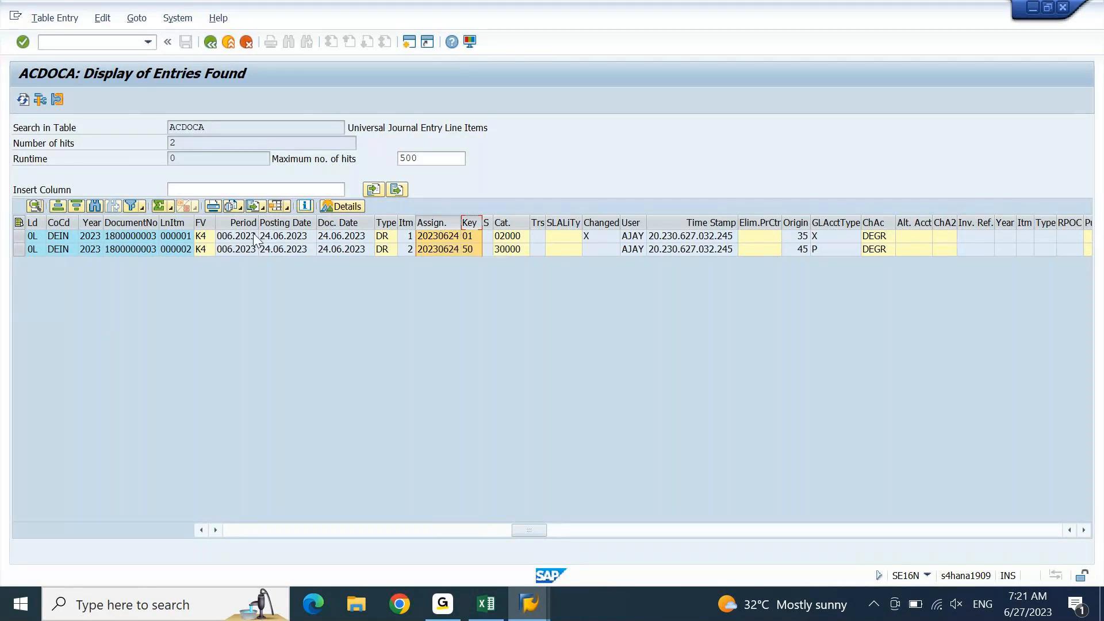
click(630, 224)
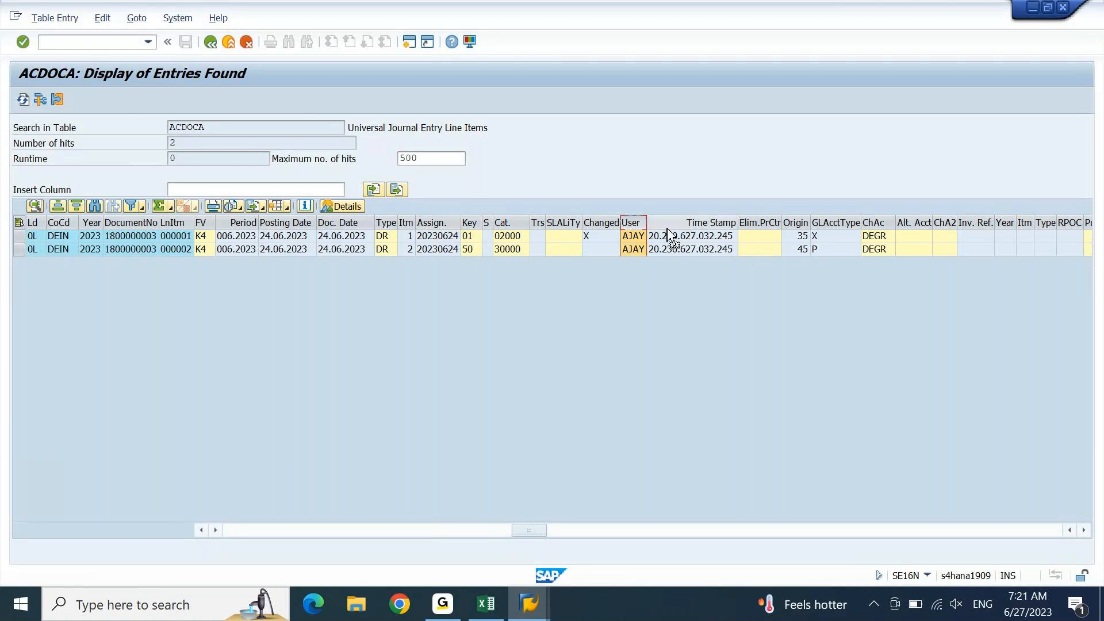
click(872, 240)
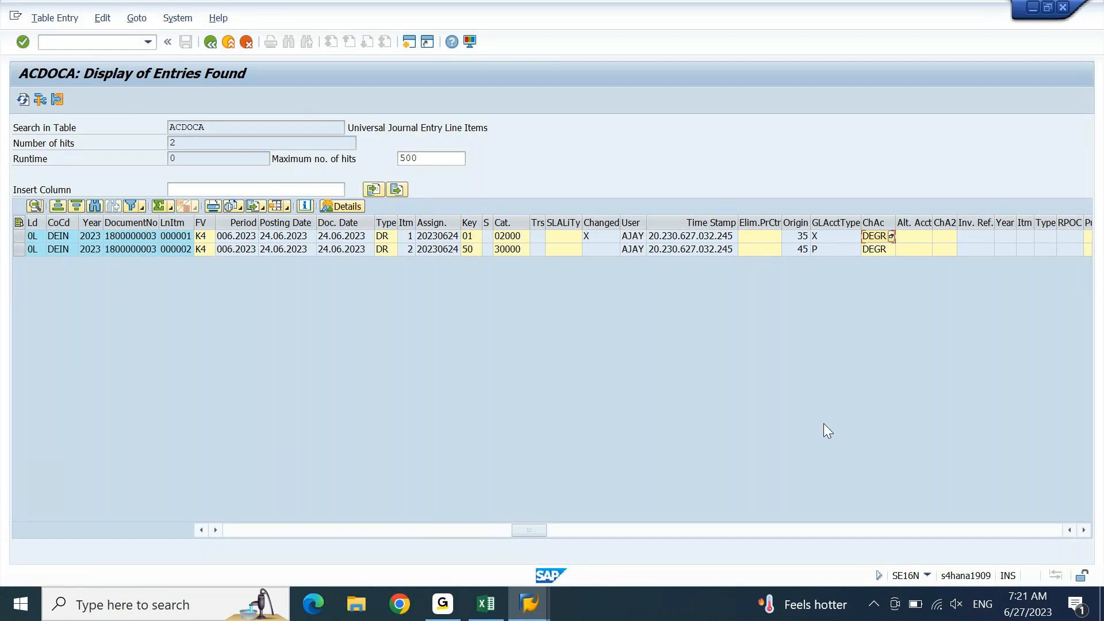
Examine the G/L account type column of both line items and the reference, purchasing, text, material, vendor and customer columns.
click(829, 237)
click(826, 251)
key(Right)
key(Right)
key(Right)
key(Right)
key(Right)
key(Right)
key(Right)
key(Right)
key(Right)
key(Right)
key(Right)
key(Right)
key(Right)
key(Right)
key(Right)
key(Right)
key(Right)
key(Right)
key(Right)
key(Right)
key(Right)
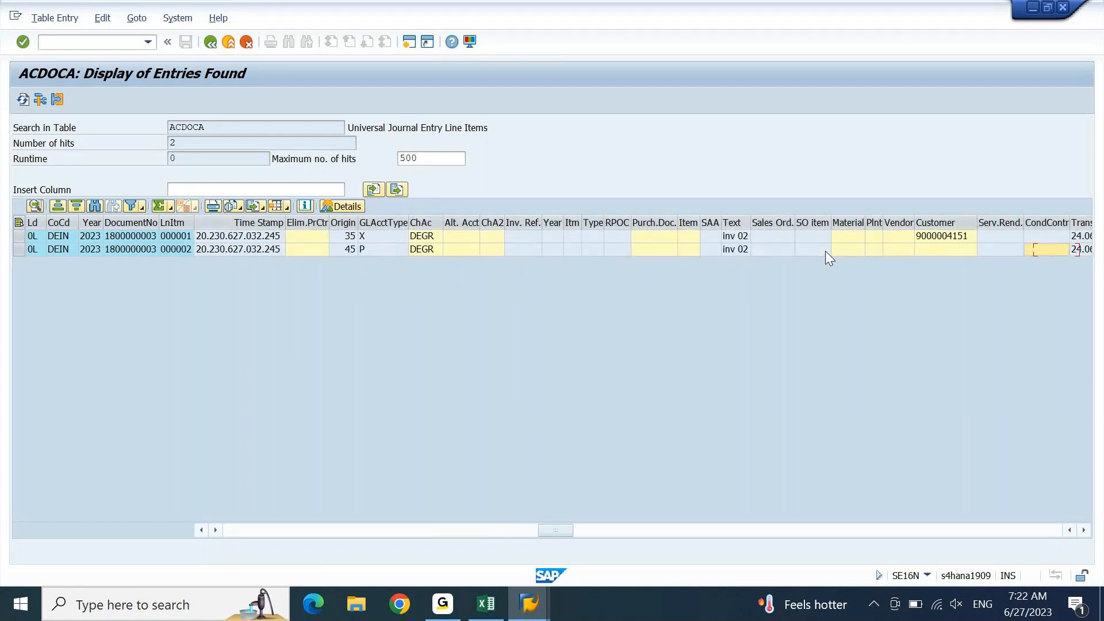
click(641, 224)
click(853, 226)
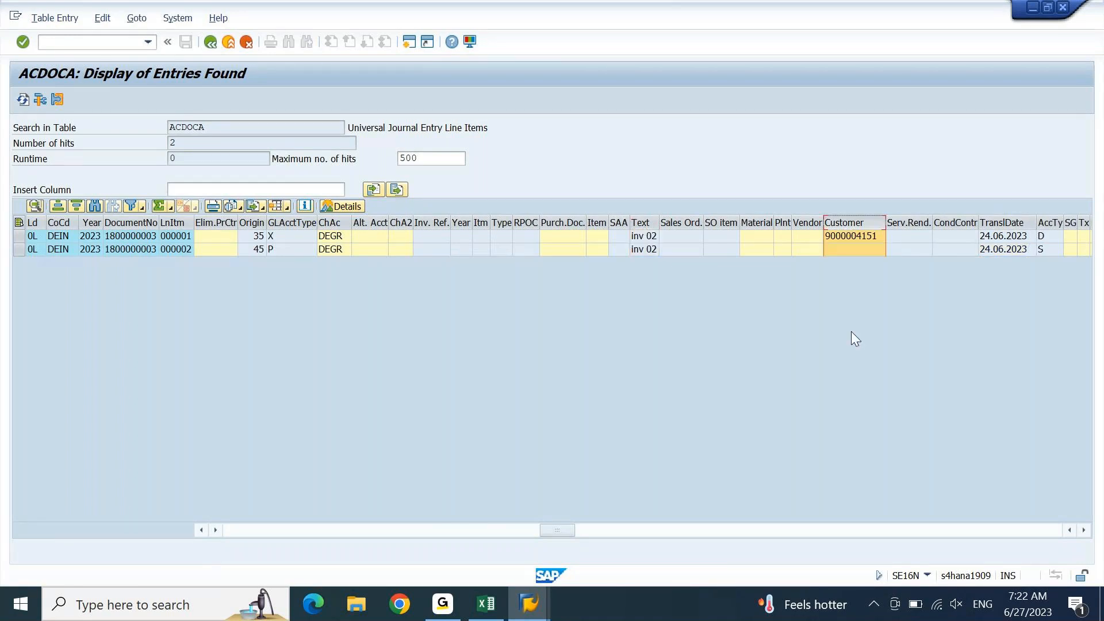
Review the translation date and account type columns of the two line items.
click(826, 238)
key(Right)
key(Right)
key(Right)
key(Right)
key(Right)
key(Right)
key(Right)
key(Right)
key(Right)
key(Right)
key(Right)
key(Right)
key(Right)
key(Right)
click(791, 224)
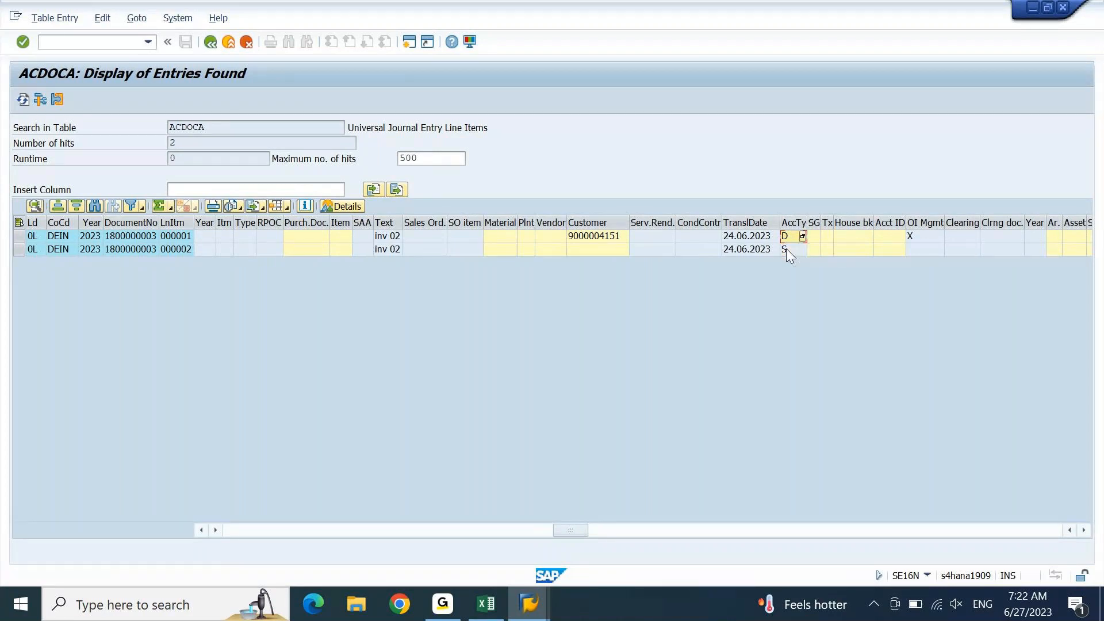
Look through the open item management, clearing and asset columns, continuing to the rate and valuation fields.
key(Right)
key(Right)
key(Right)
key(Right)
key(Right)
key(Right)
key(Right)
key(Right)
key(Right)
key(Right)
key(Right)
key(Right)
key(Right)
key(Right)
key(Right)
key(Right)
key(Right)
key(Right)
key(Right)
key(Right)
key(Right)
key(Right)
key(Right)
key(Right)
key(Right)
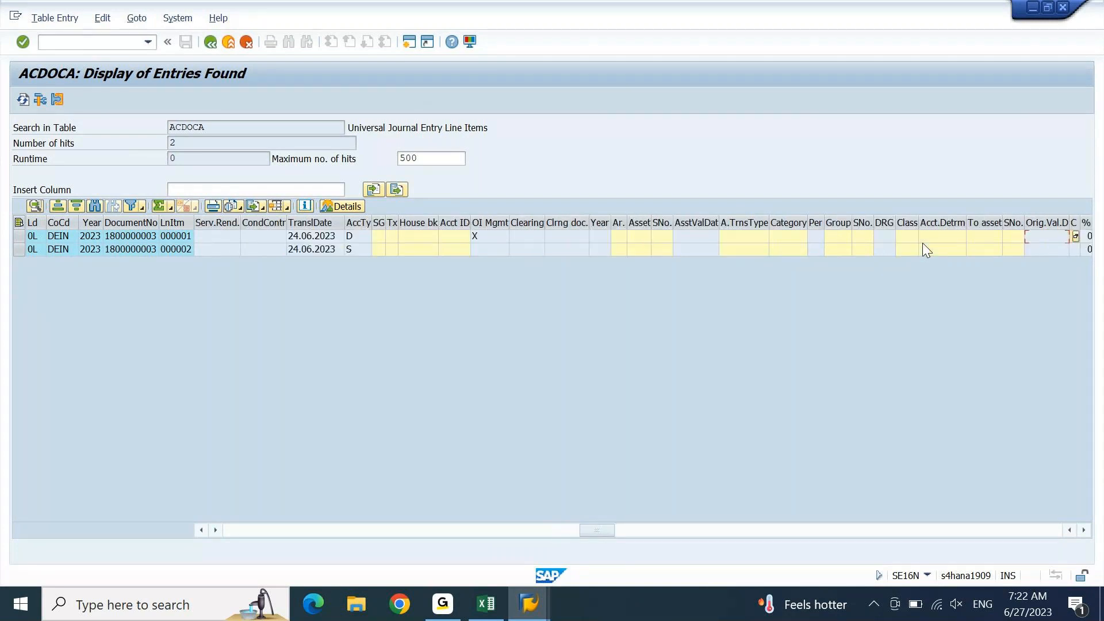
key(Right)
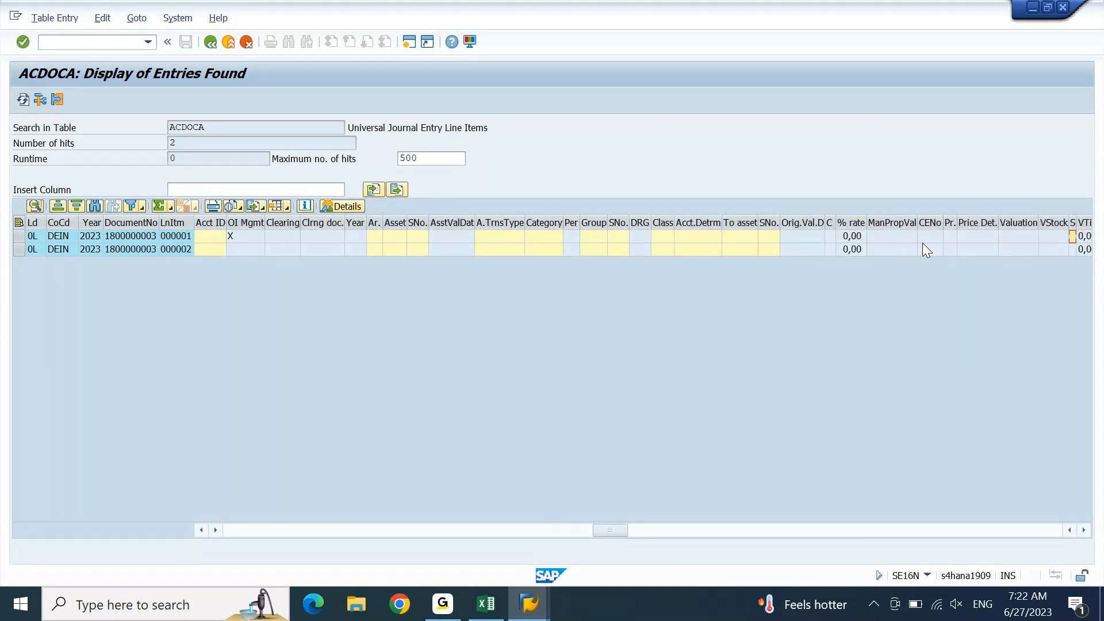
Look through the sender account, object number and debit/credit columns up to the profitability segment field.
key(Right)
key(Right)
key(Right)
key(Right)
key(Right)
key(Right)
key(Right)
key(Right)
key(Right)
key(Right)
key(Right)
key(Right)
key(Right)
key(Right)
key(Right)
key(Right)
key(Right)
key(Right)
key(Right)
key(Right)
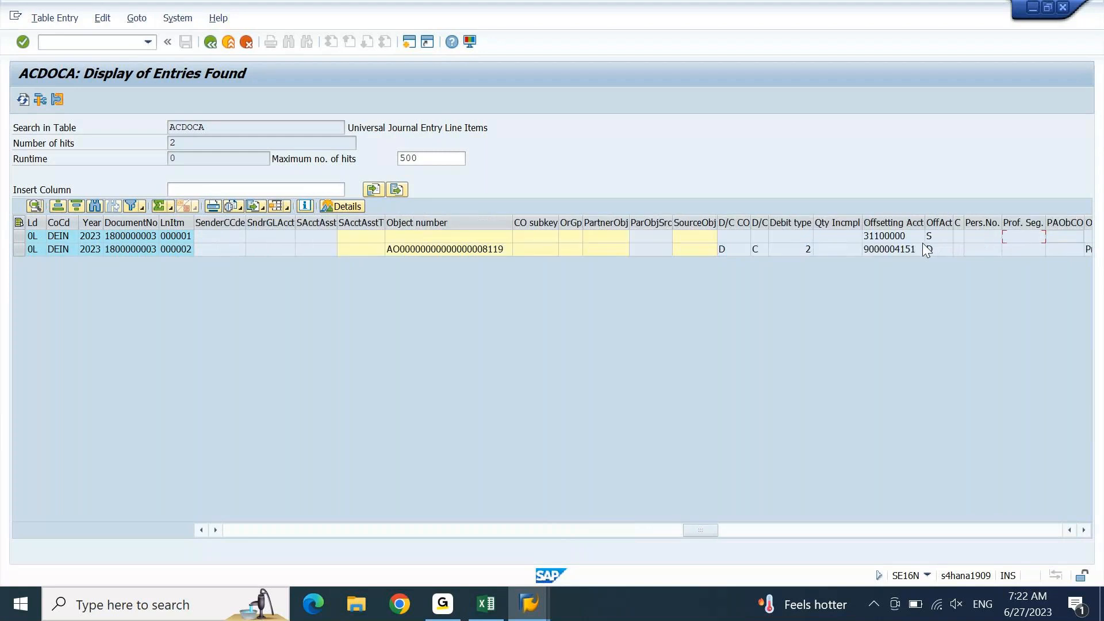
Go back to the debit type, offsetting account and offsetting account type columns and compare them for both line items.
key(Right)
key(Right)
key(Left)
key(Left)
key(Left)
key(Left)
key(Left)
key(Left)
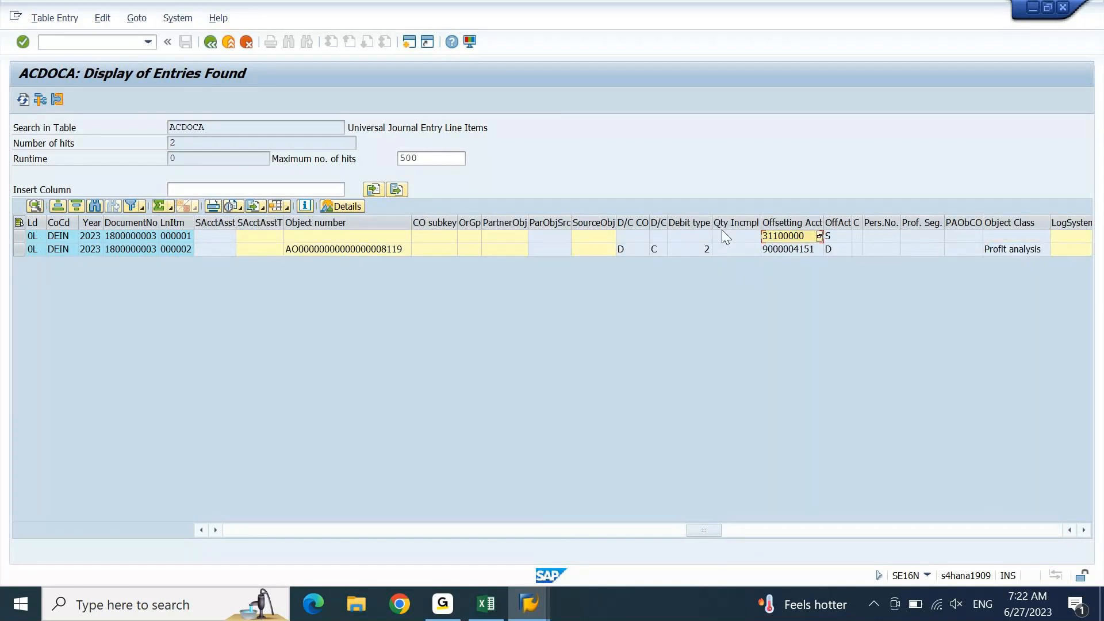
click(688, 236)
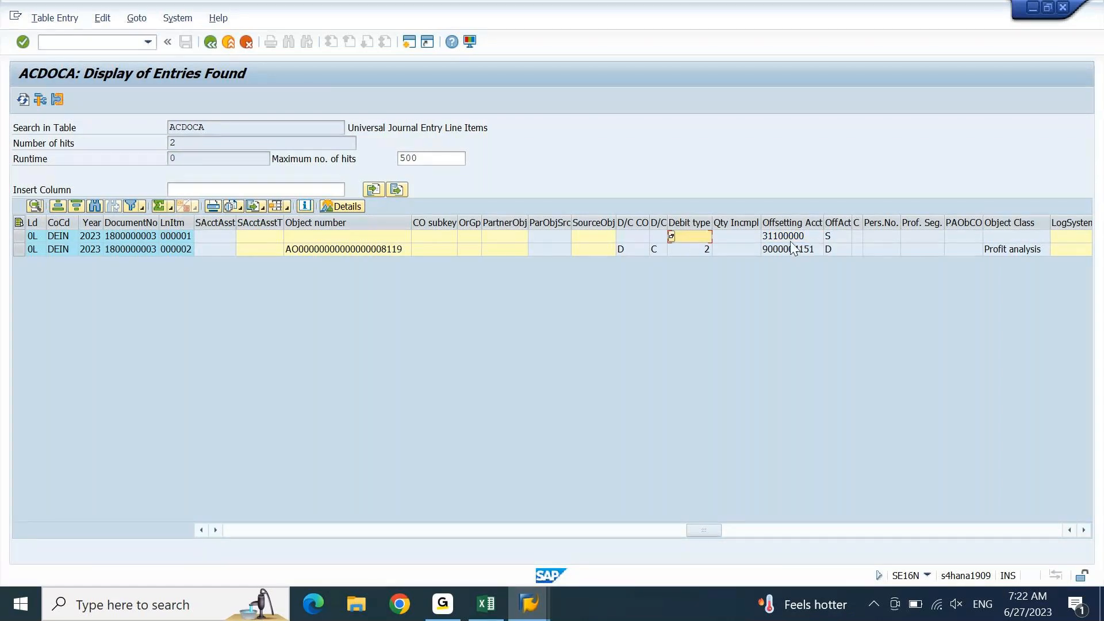
key(Right)
key(Right)
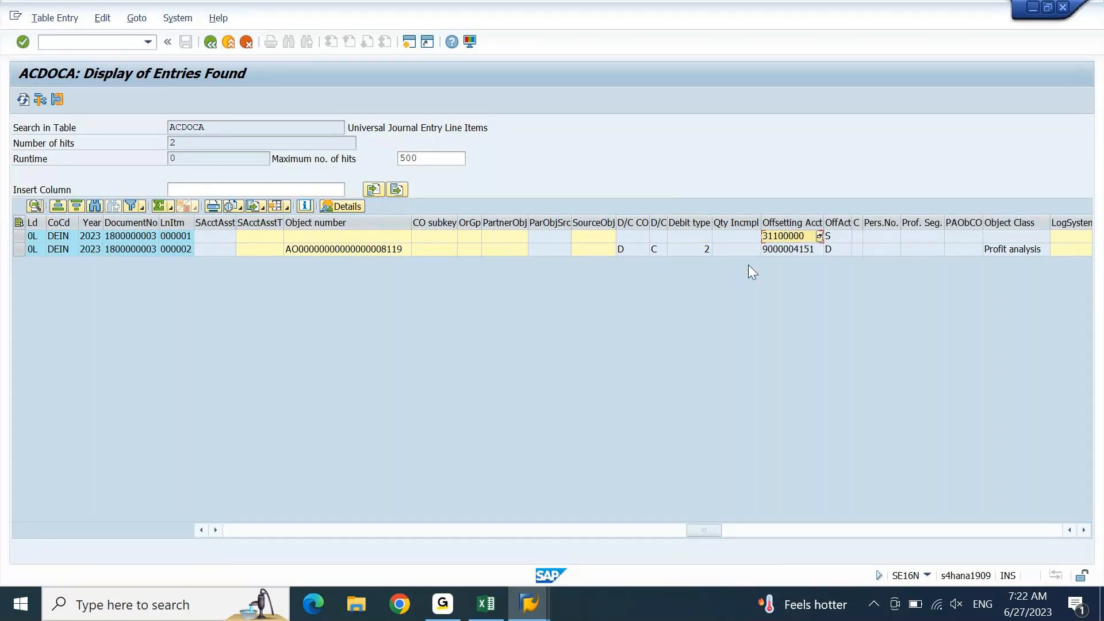
click(785, 247)
click(846, 222)
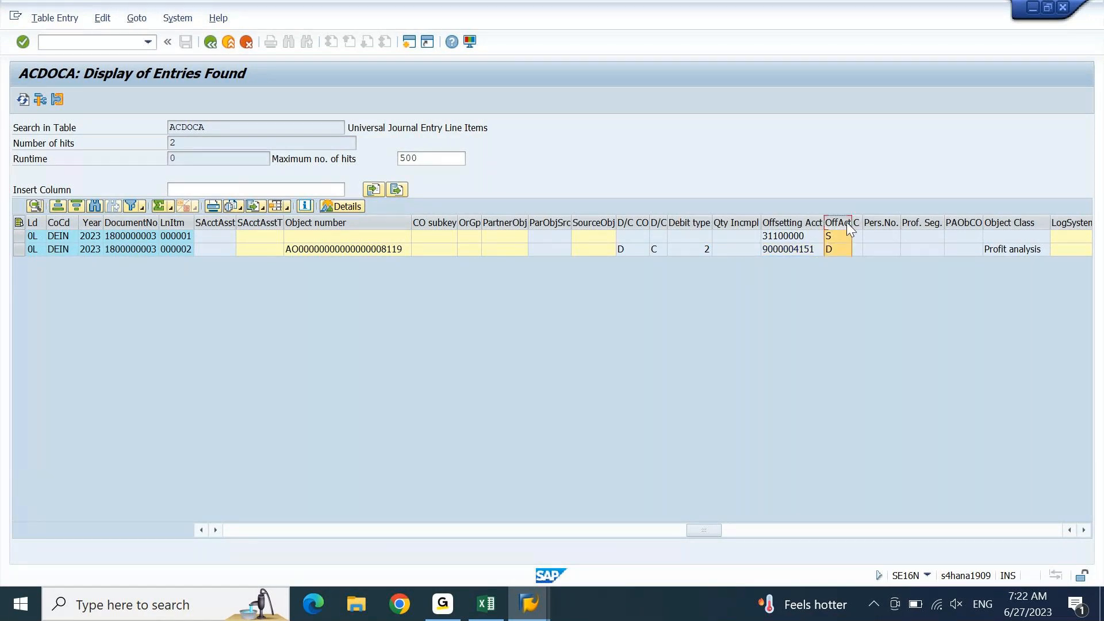
Look through the object class, origin object, account assignment, order, project and network columns up to the cost object field.
click(859, 236)
key(Right)
key(Right)
key(Right)
key(Right)
key(Right)
key(Right)
key(Right)
key(Right)
key(Right)
key(Right)
key(Right)
key(Right)
key(Right)
key(Right)
key(Right)
key(Right)
key(Right)
key(Right)
key(Right)
key(Right)
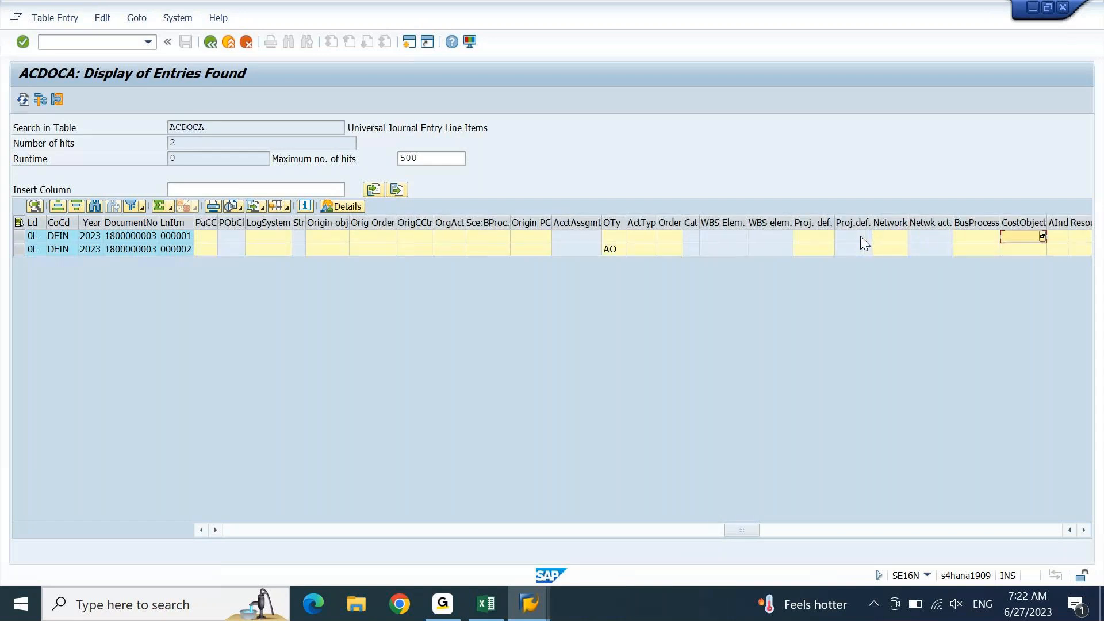
Look through the partner account assignment, partner order, project, business process and service document columns.
key(Right)
key(Right)
key(Right)
key(Right)
key(Right)
key(Right)
key(Right)
key(Right)
key(Right)
key(Right)
key(Right)
key(Right)
key(Right)
key(Right)
key(Right)
key(Right)
key(Right)
key(Right)
key(Right)
key(Right)
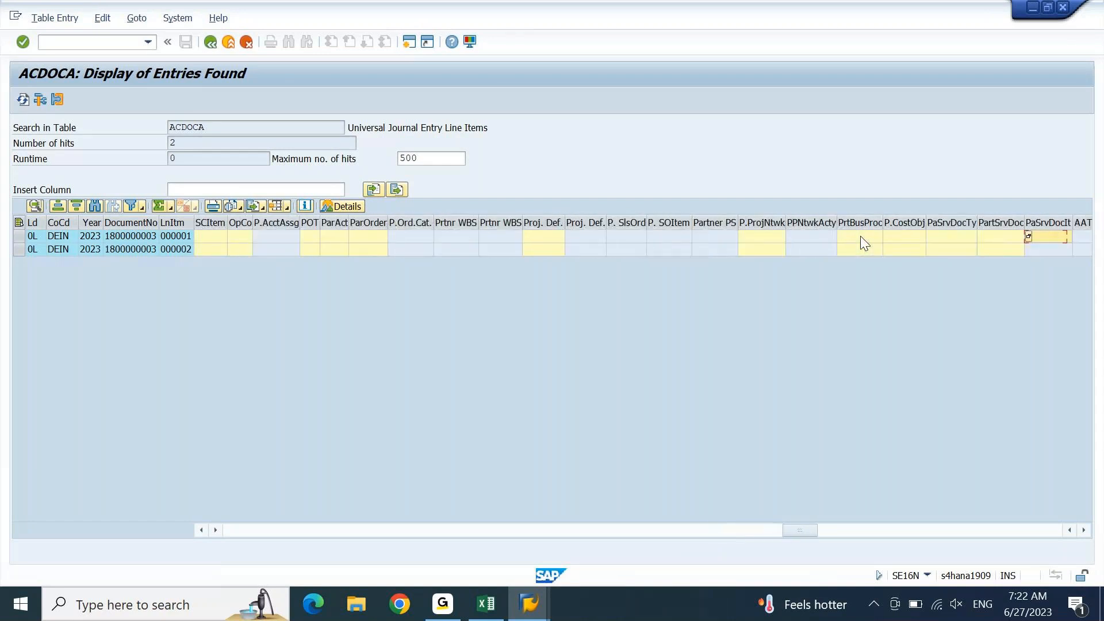
Look through the ledger row reference, overtime, equipment and material columns, and select the second line item's filled document number field.
key(Right)
key(Right)
key(Right)
key(Right)
key(Right)
key(Right)
key(Right)
key(Right)
key(Right)
key(Right)
key(Right)
key(Right)
key(Right)
key(Right)
key(Right)
key(Right)
key(Right)
key(Right)
key(Right)
key(Right)
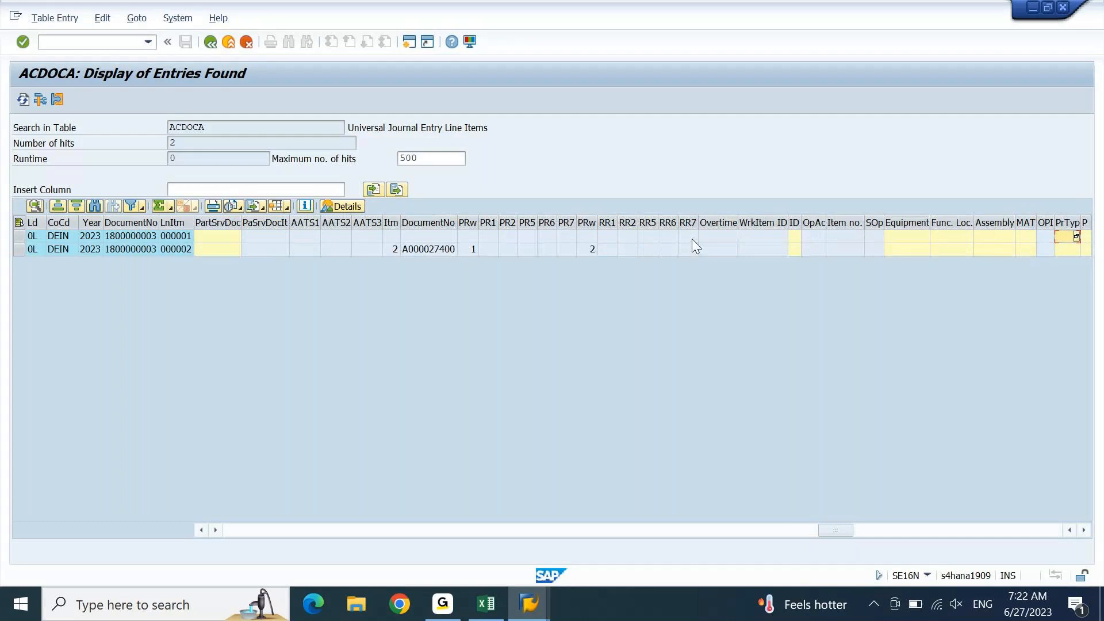
click(437, 248)
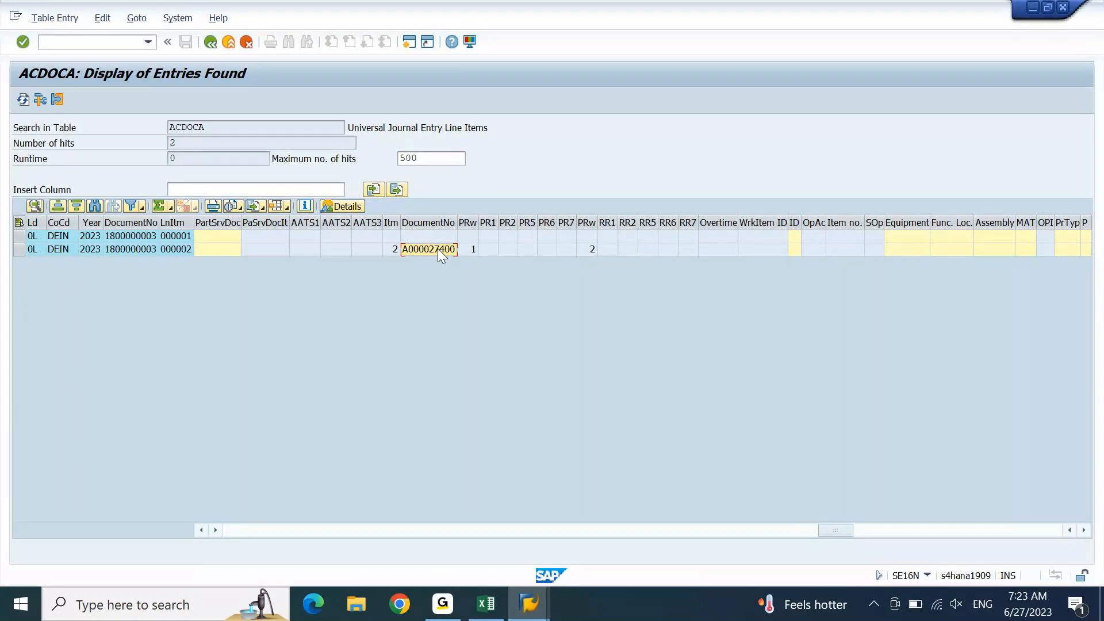
Look through the remaining ACDOCA columns, including net due date and risk class, up to the data filter value for data aging.
key(Right)
key(Right)
key(Right)
key(Right)
key(Right)
key(Right)
key(Right)
key(Right)
key(Right)
key(Right)
key(Right)
key(Right)
key(Right)
key(Right)
key(Right)
key(Right)
key(Right)
key(Right)
key(Right)
key(Right)
key(Right)
key(Right)
key(Right)
key(Right)
key(Right)
key(Right)
key(Right)
key(Right)
key(Right)
key(Right)
key(Right)
key(Right)
key(Right)
key(Right)
key(Right)
key(Right)
key(Right)
key(Right)
key(Right)
key(Right)
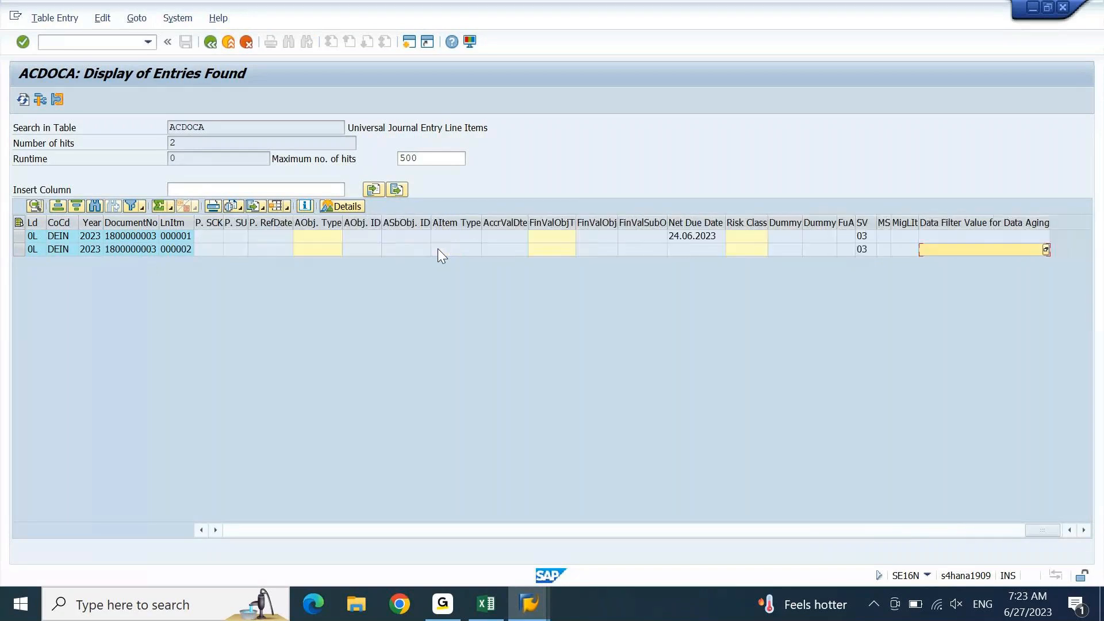
Return to the first columns of the ACDOCA entries and select the second line item's reference procedure.
key(Home)
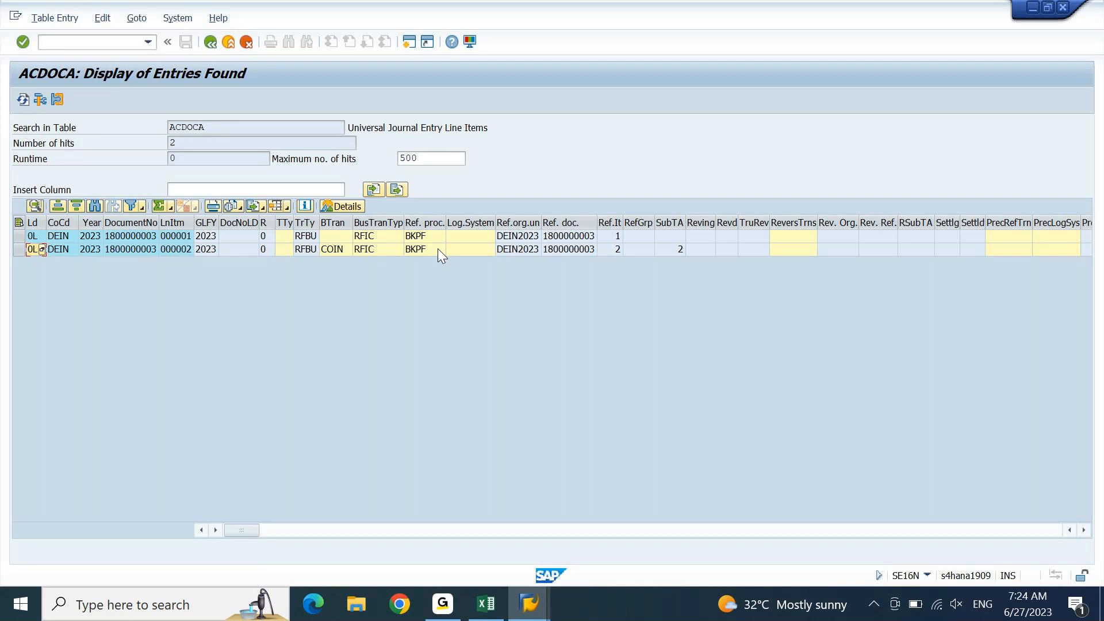
click(439, 251)
click(447, 603)
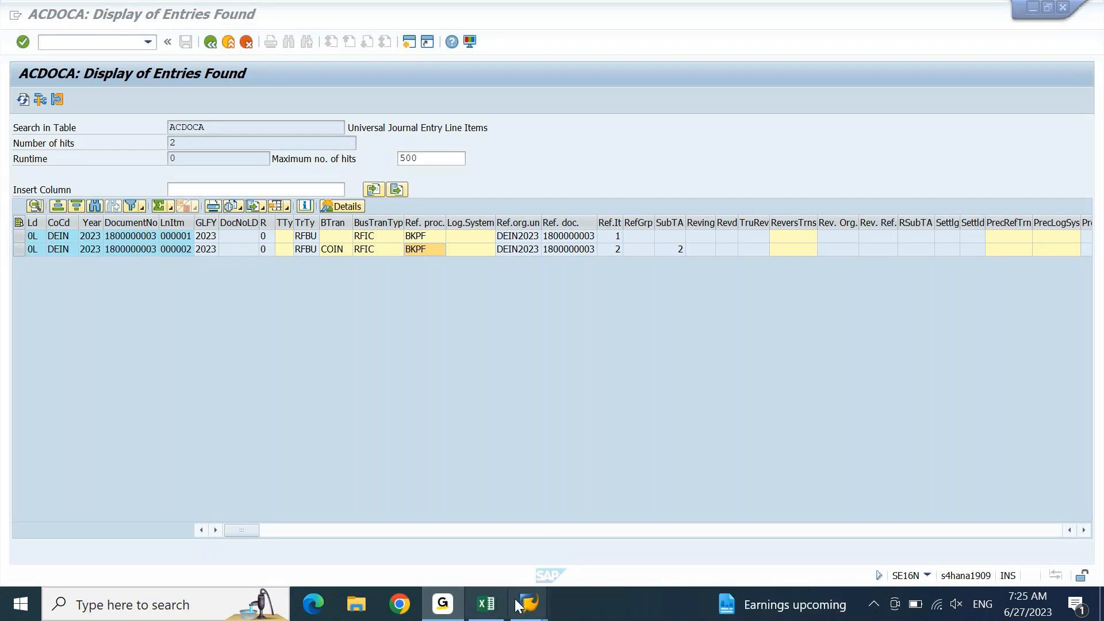
Switch to the Display Document session, leave the document and open the SAP implementation guide through transaction SPRO.
mouse_move(530, 603)
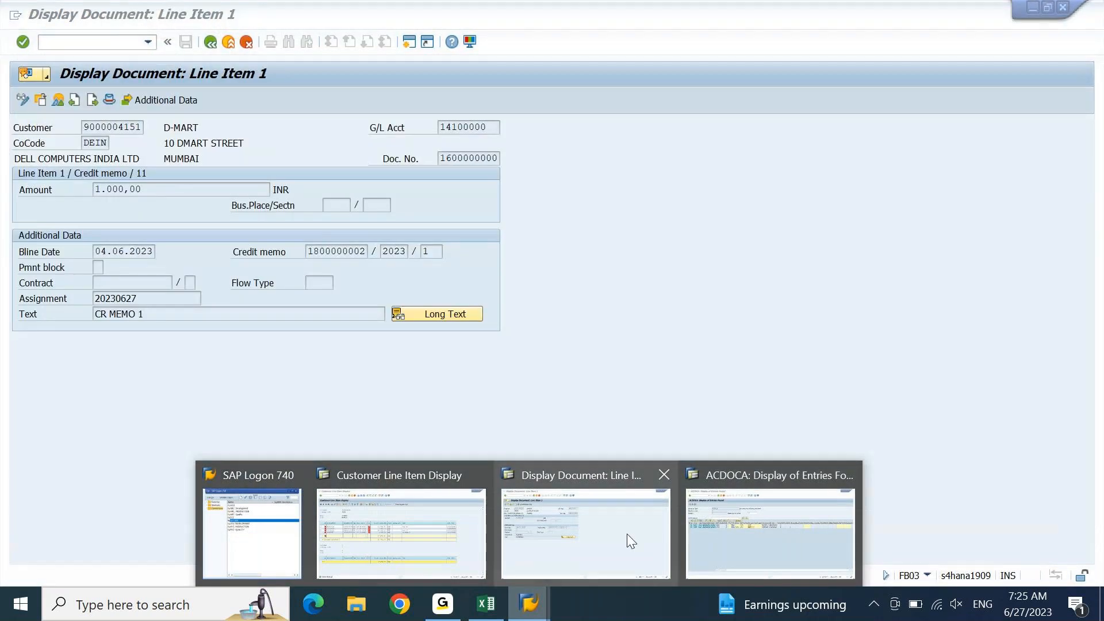
click(627, 535)
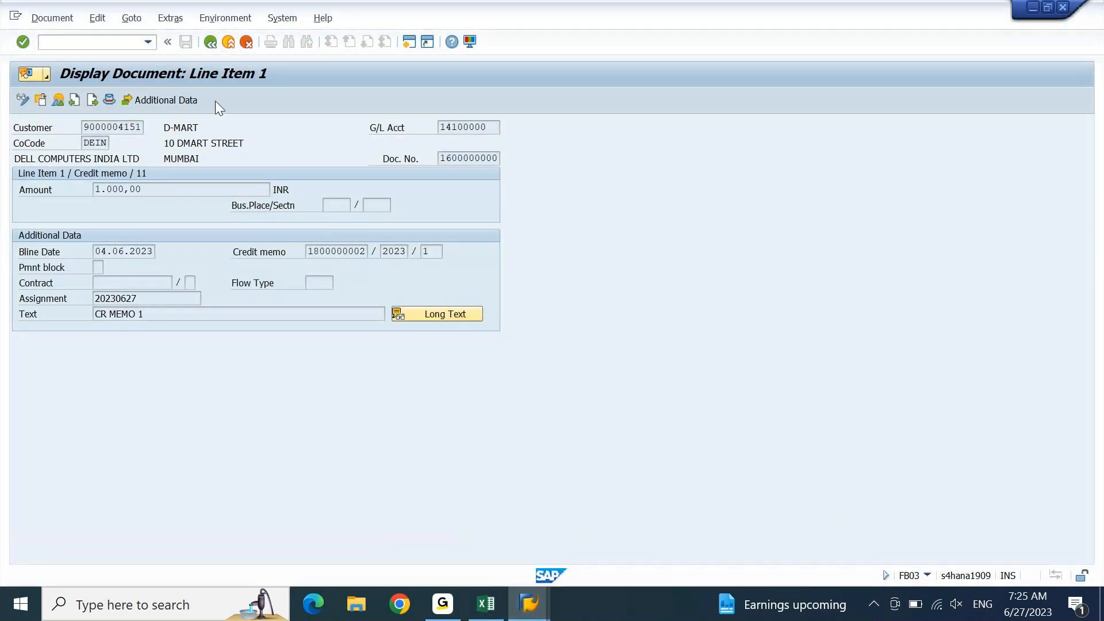
text(/n)
key(Return)
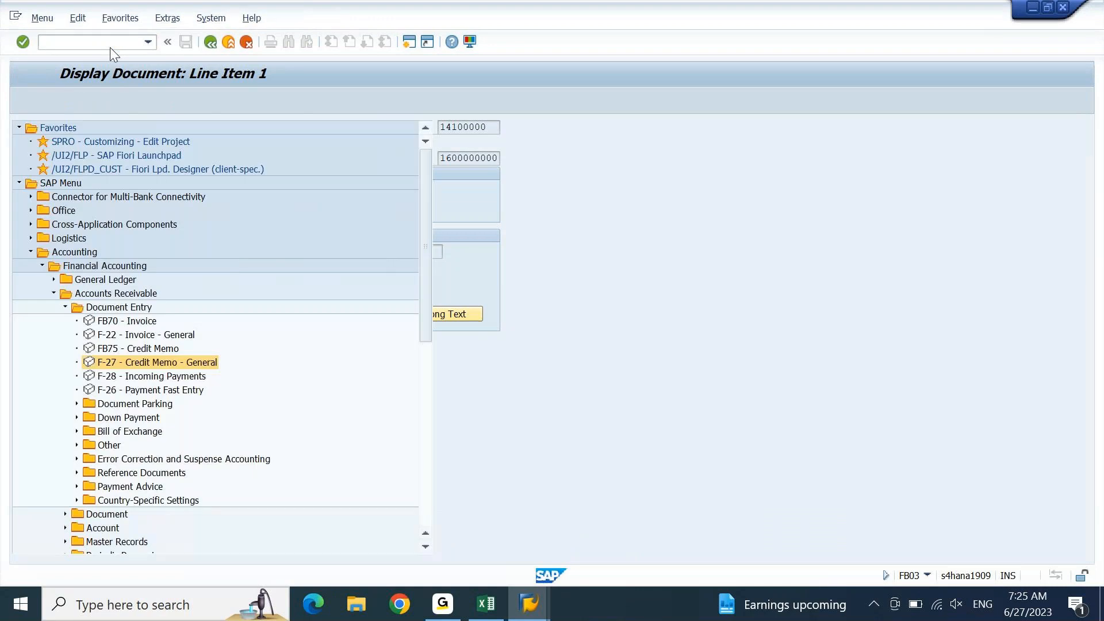
text(SPRO)
key(Return)
click(90, 101)
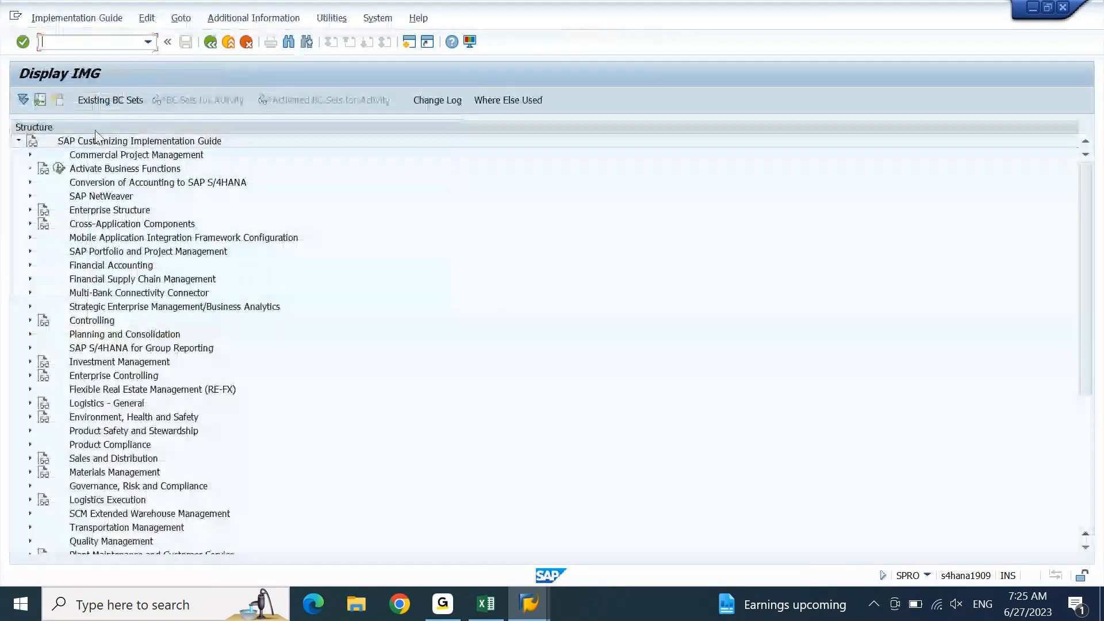
Expand SAP NetWeaver in the implementation guide and go to its General settings node.
key(Right)
key(Down)
key(Down)
key(Down)
key(Down)
key(Down)
key(Down)
key(Down)
key(Down)
key(Up)
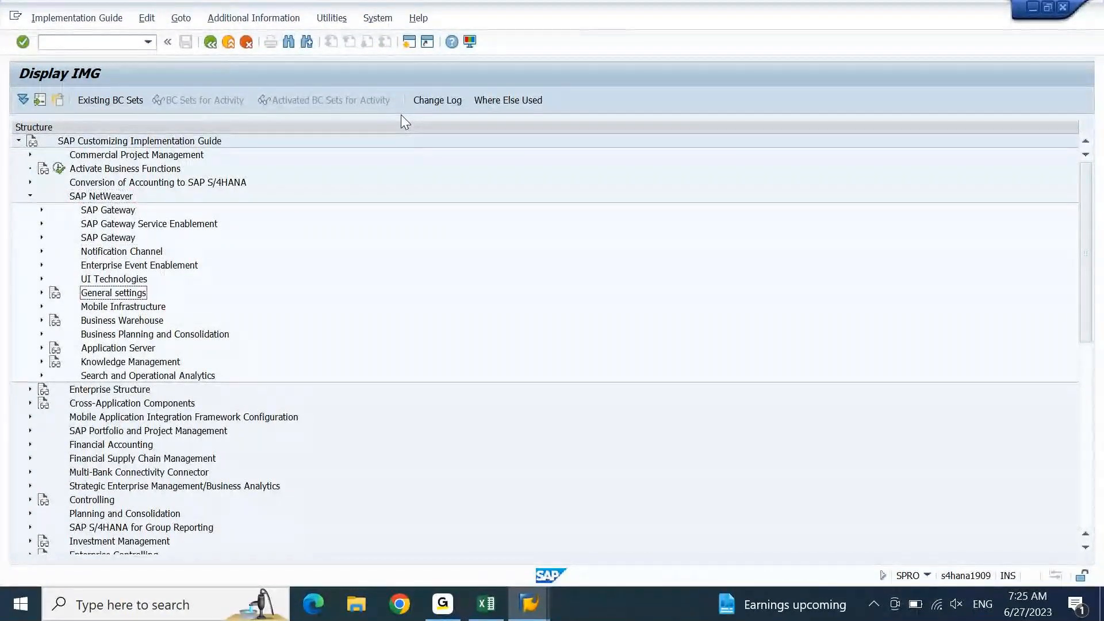
Expand General settings and Currencies, and go to the Set Decimal Places for Currencies activity.
key(Right)
key(Down)
key(Down)
key(Down)
key(Right)
key(Down)
key(Down)
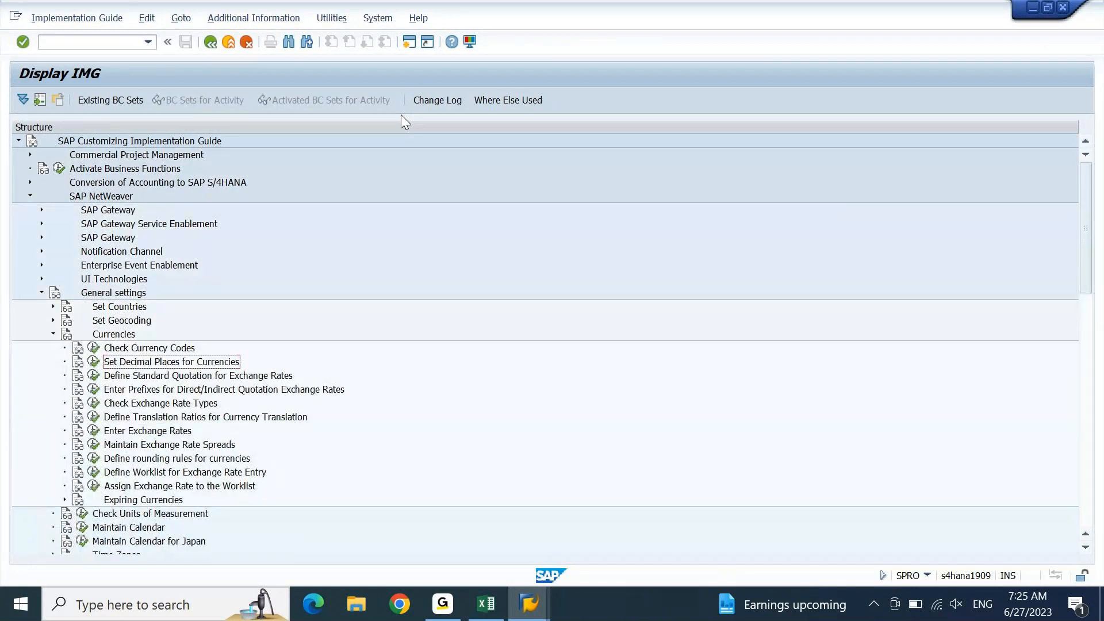
Run the Set Decimal Places for Currencies activity and accept the warning about changing decimal places.
key(Left)
key(Return)
key(Return)
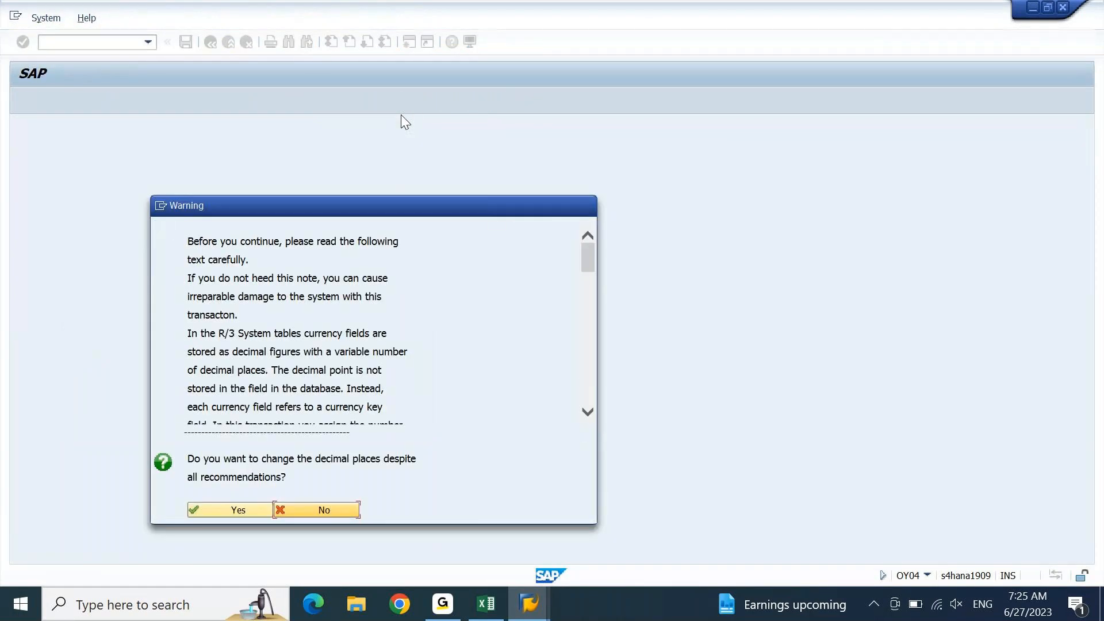
key(Return)
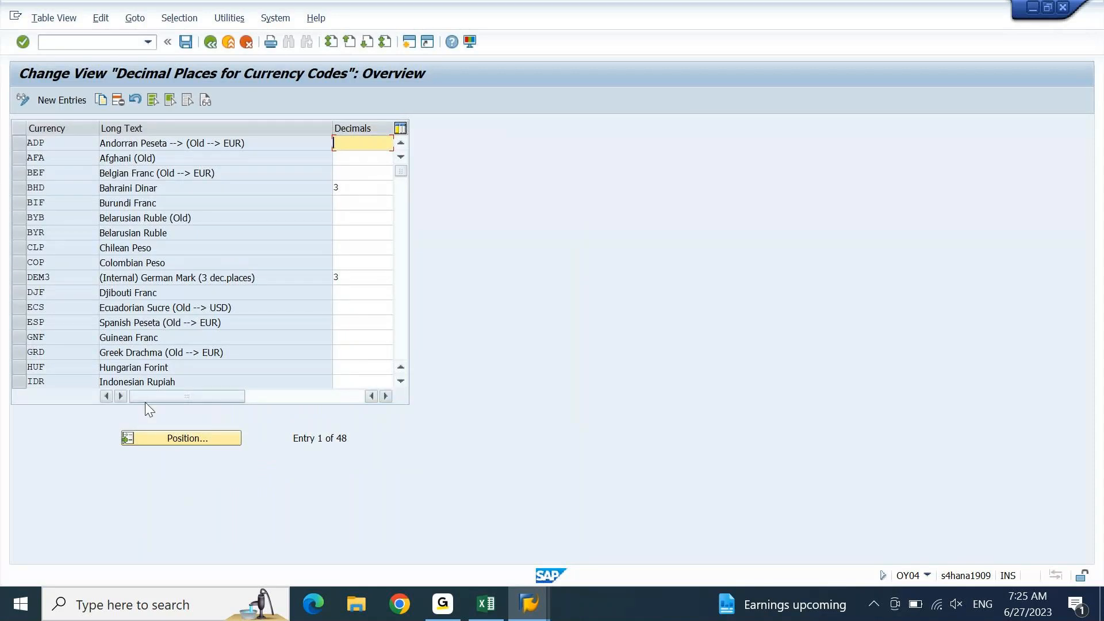
Find the Japanese Yen (JPY) entry in the currency list and check its Decimals field.
key(Page_Down)
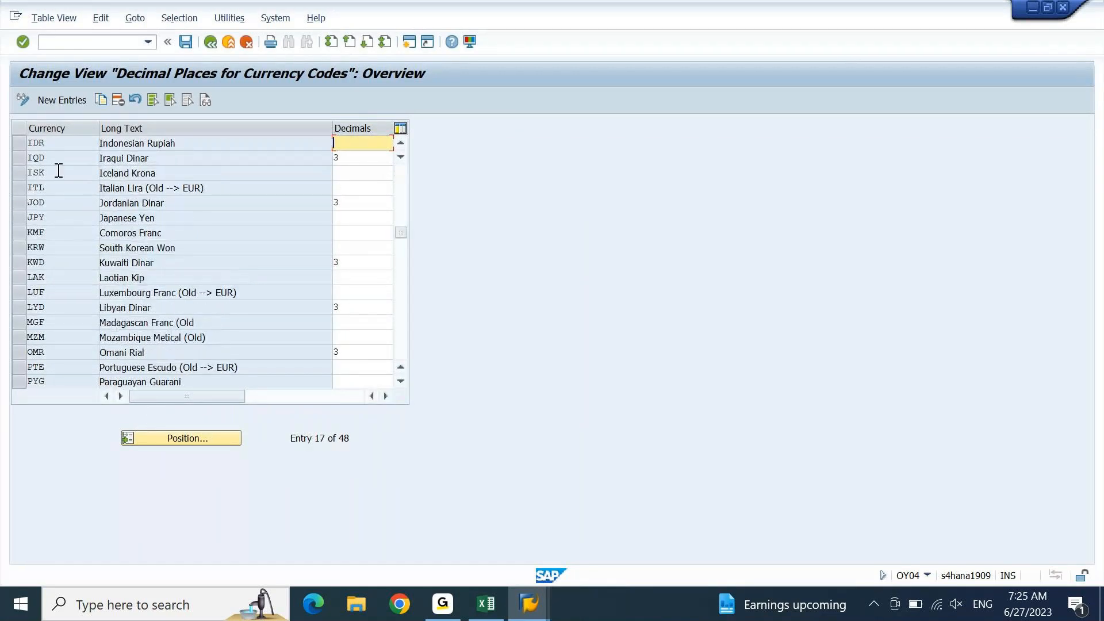
click(20, 217)
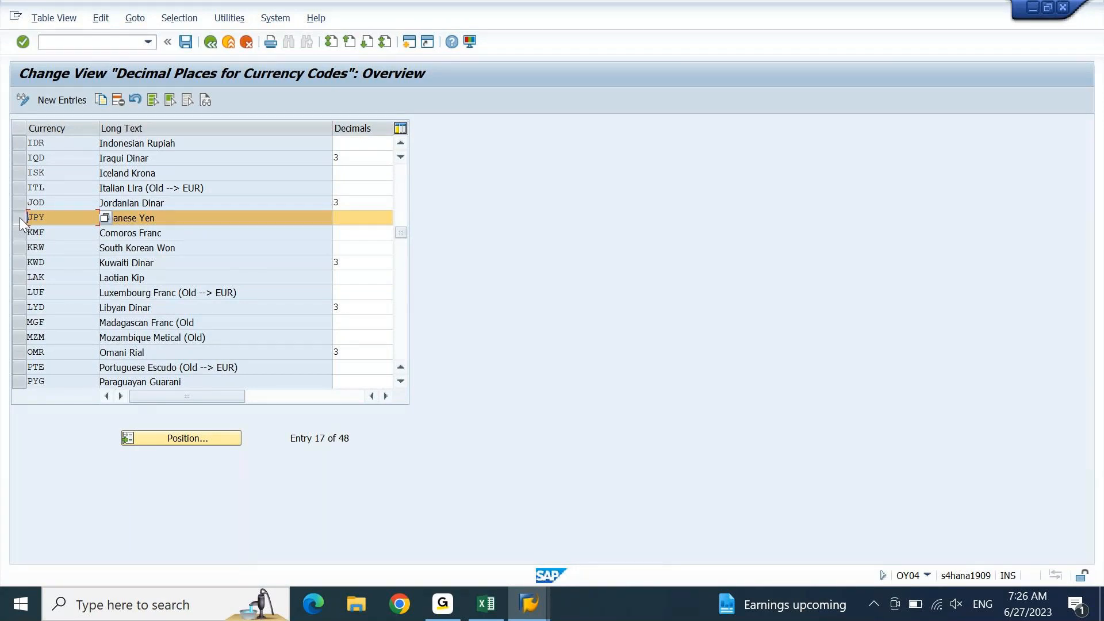
click(372, 222)
key(F3)
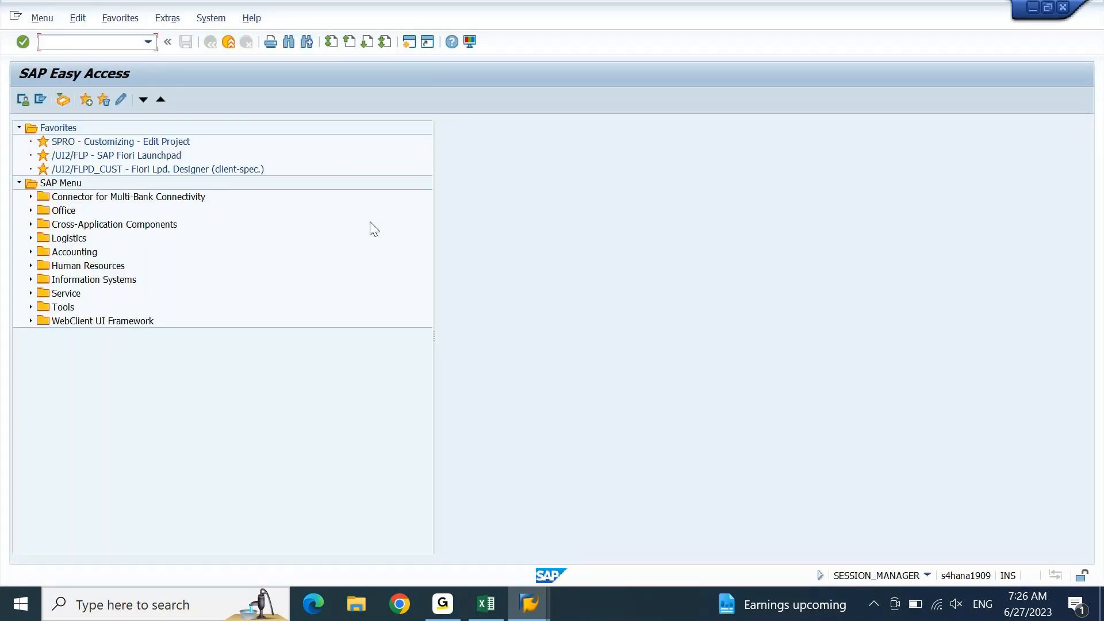
Switch to the Customer Line Item Display session, exit to SAP Easy Access and try to start transaction SE16N.
key(alt+Tab)
key(alt+shift+Tab)
key(alt+shift+Tab)
key(alt+shift+Tab)
key(alt+shift+Tab)
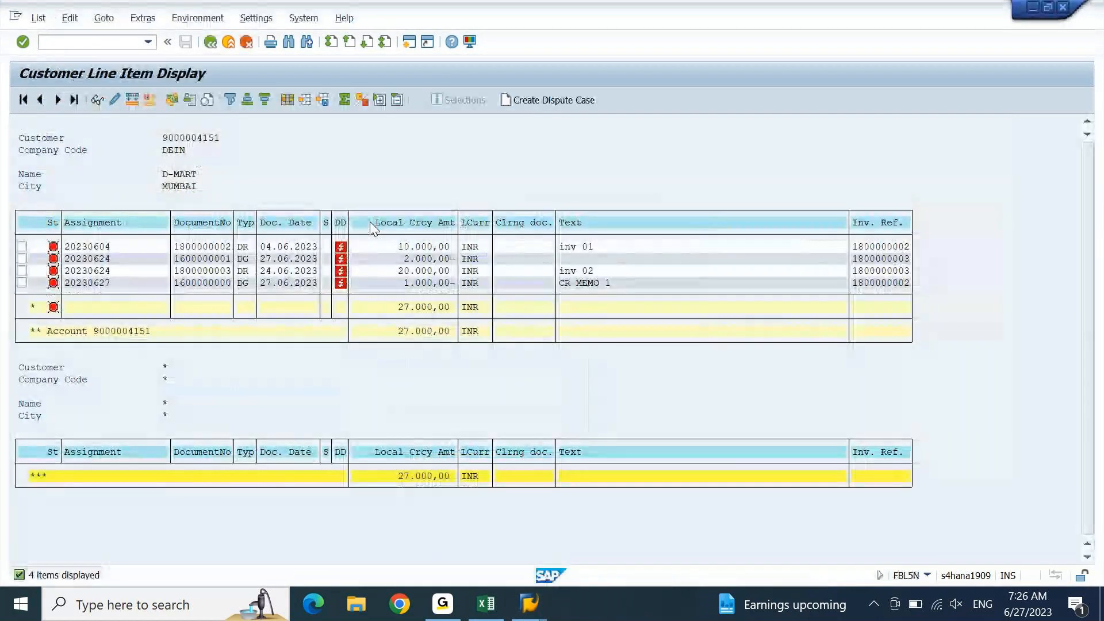
key(F3)
key(F3)
text(SE16N)
key(Return)
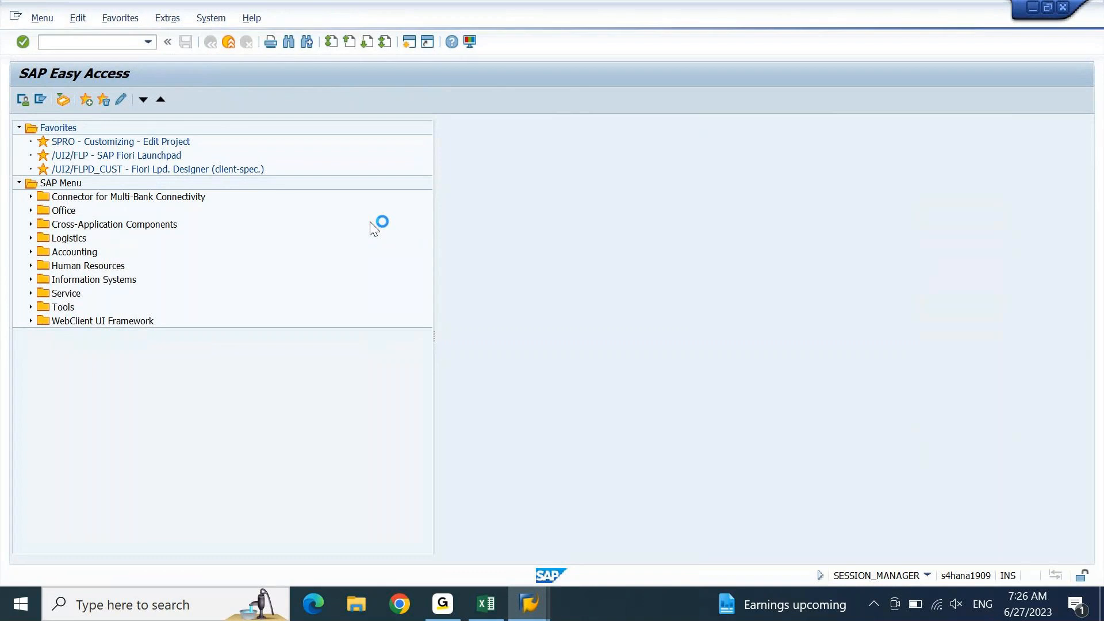
Check the ACDOCA session and try to start transaction SE16N from another SAP Easy Access session.
click(527, 593)
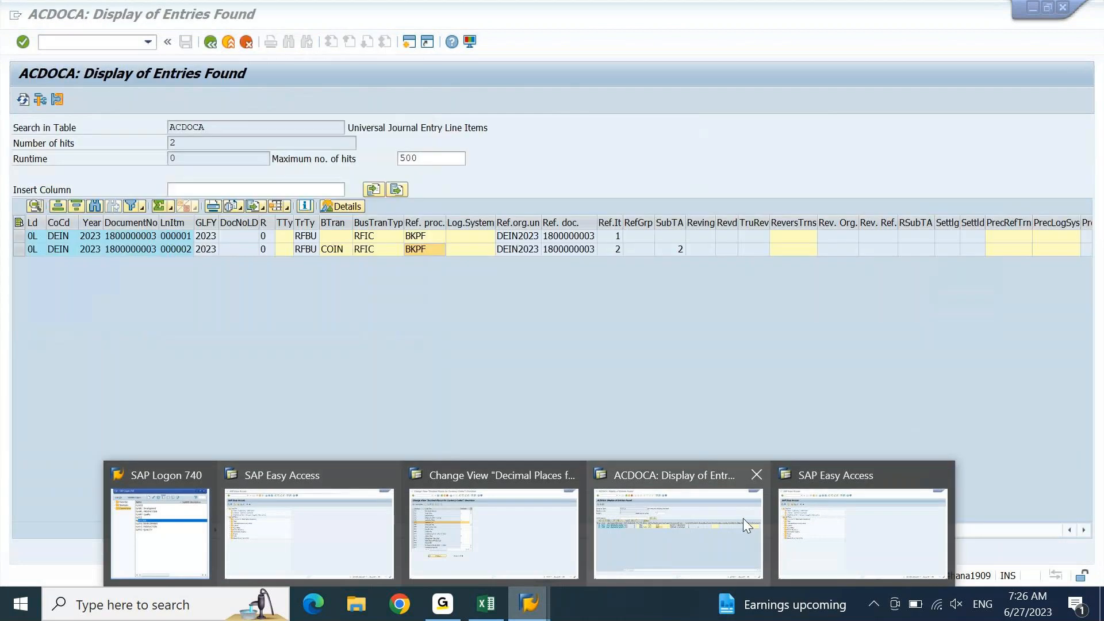
click(742, 520)
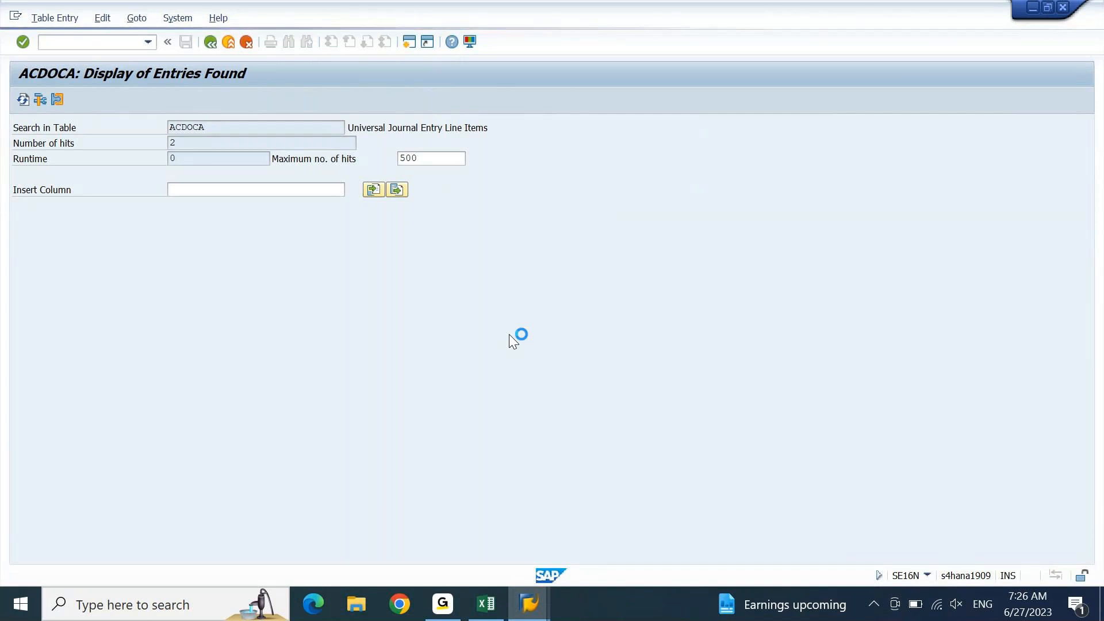
mouse_move(532, 587)
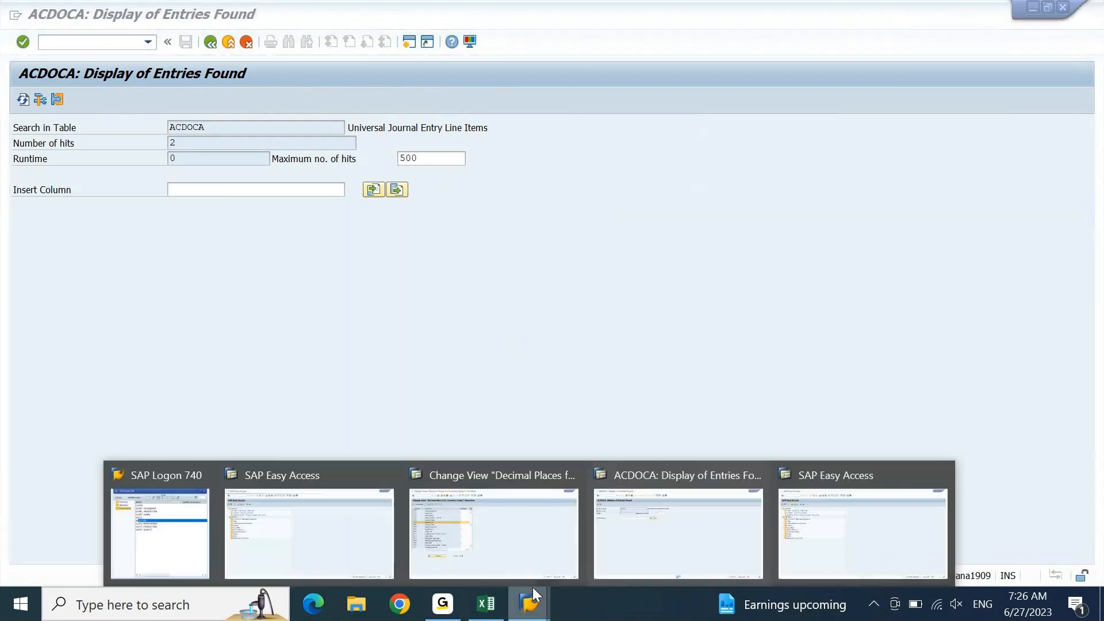
click(850, 535)
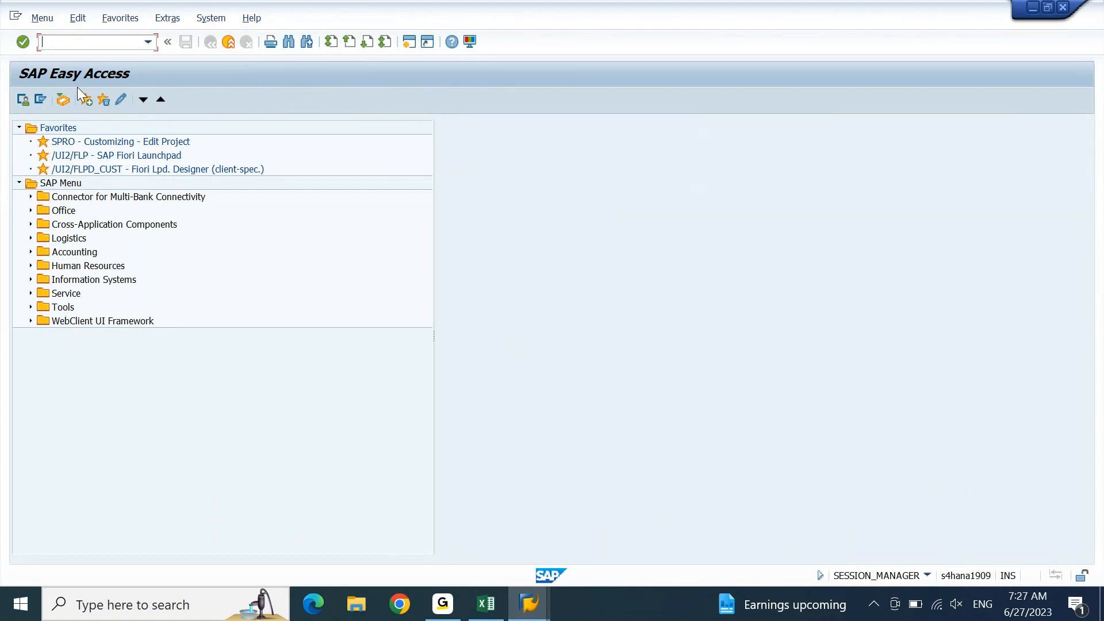
text(SE16N)
key(Return)
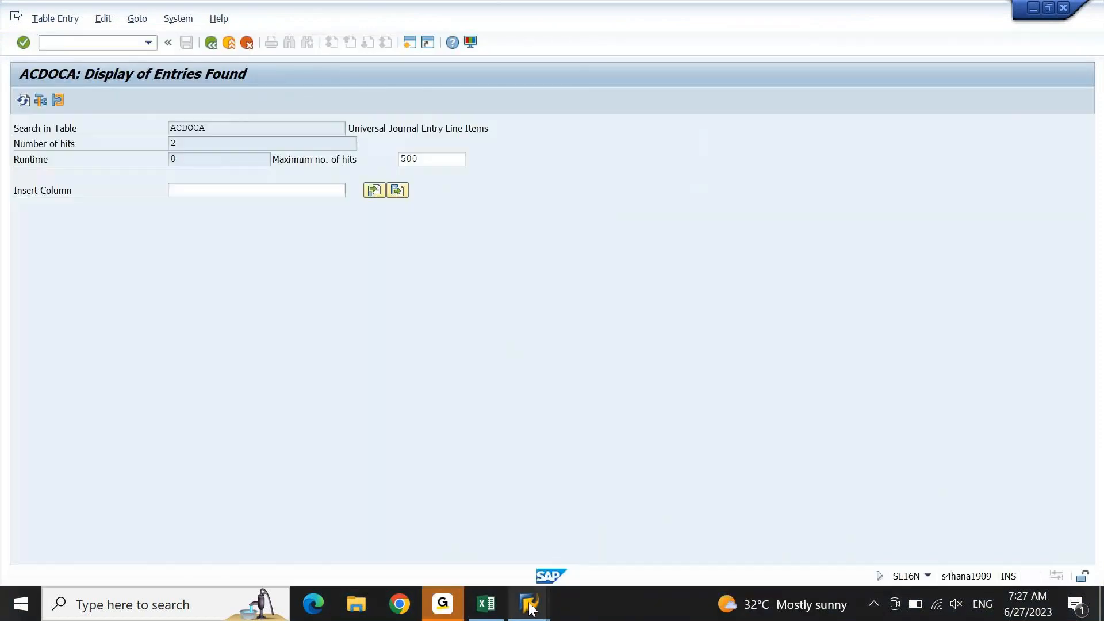
mouse_move(529, 609)
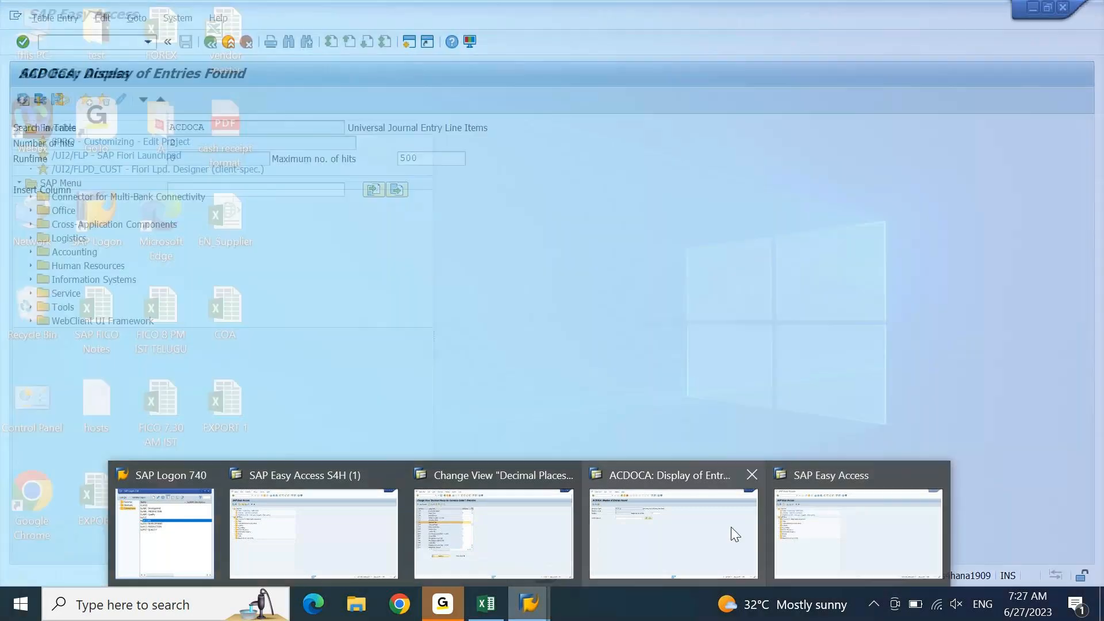
click(707, 527)
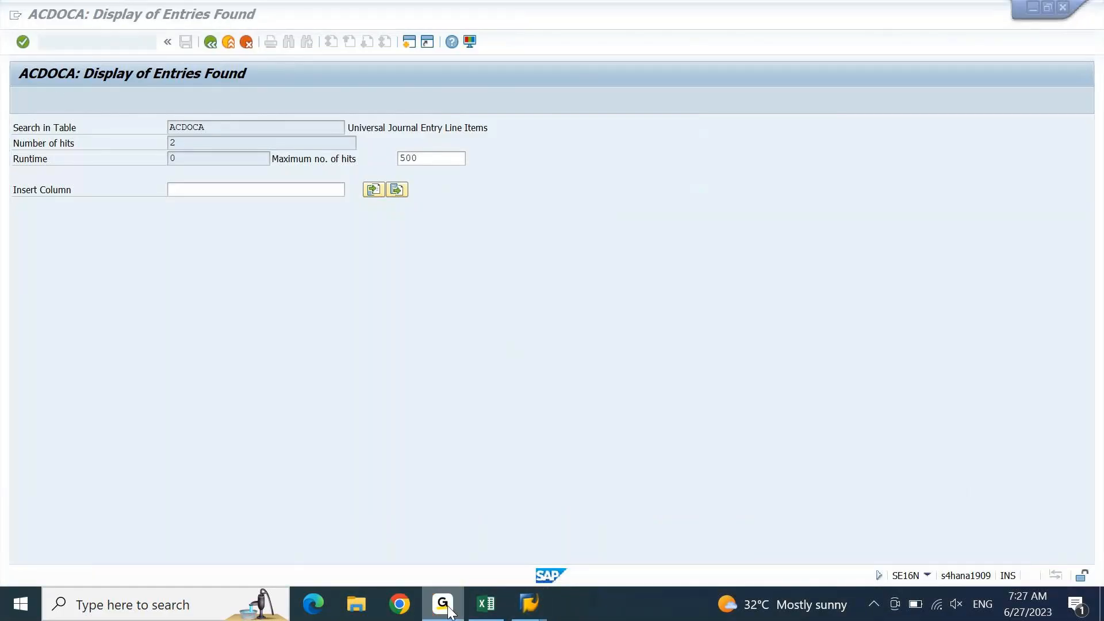
click(528, 604)
click(722, 520)
click(71, 45)
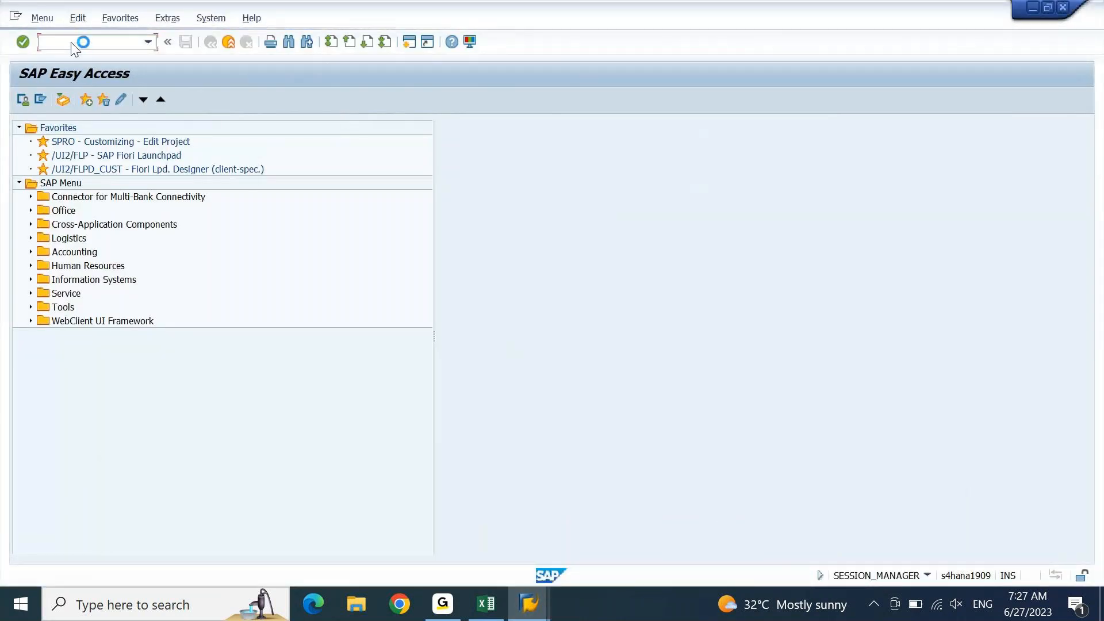
click(528, 605)
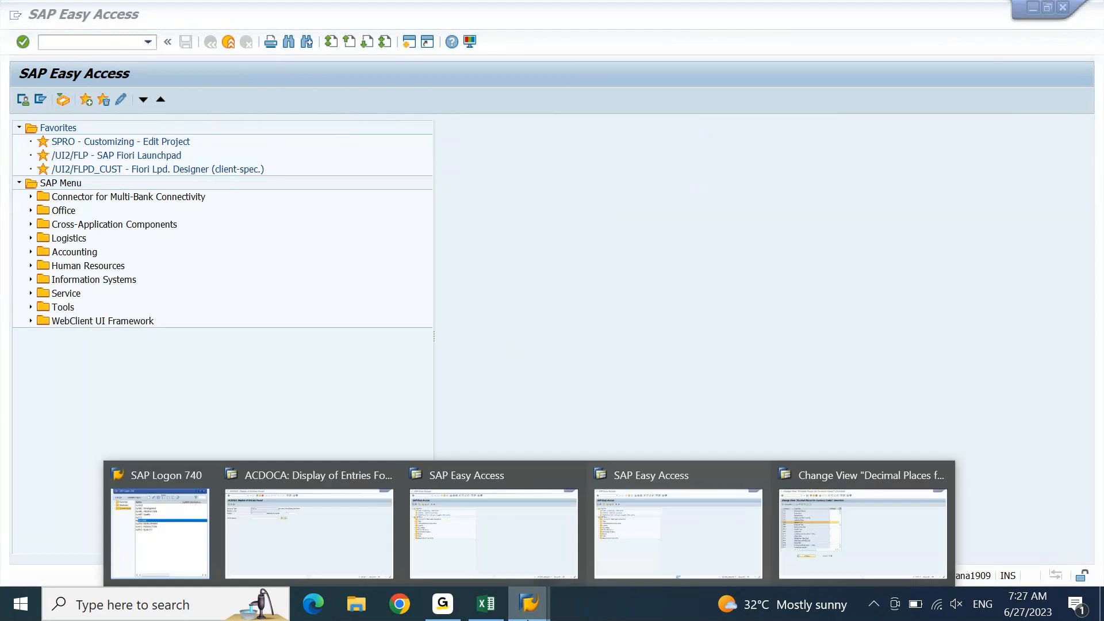
click(311, 501)
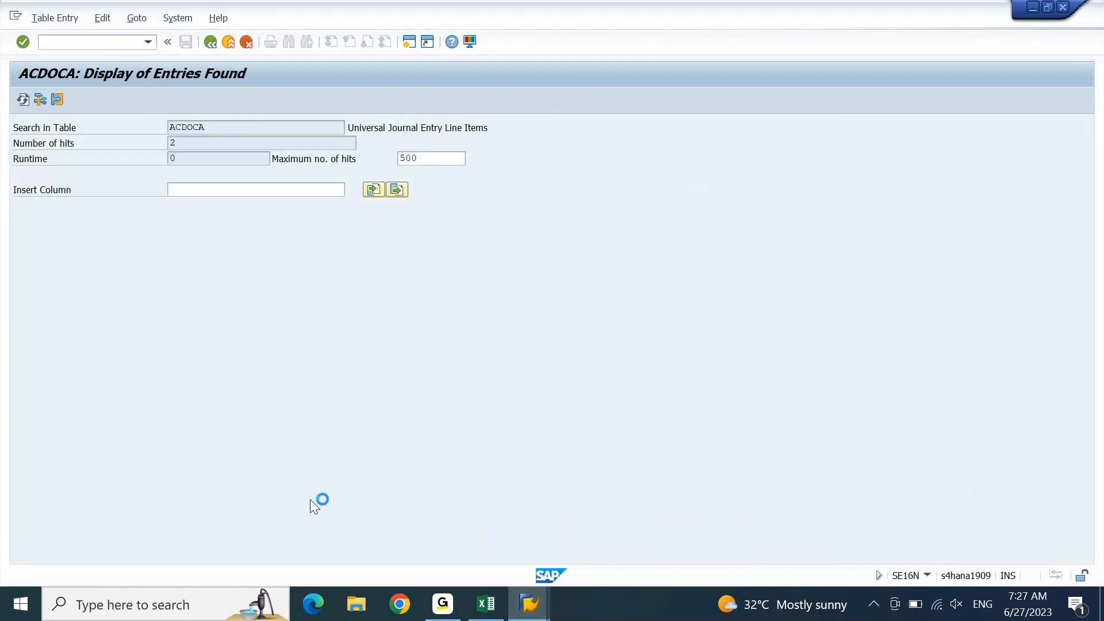
click(435, 615)
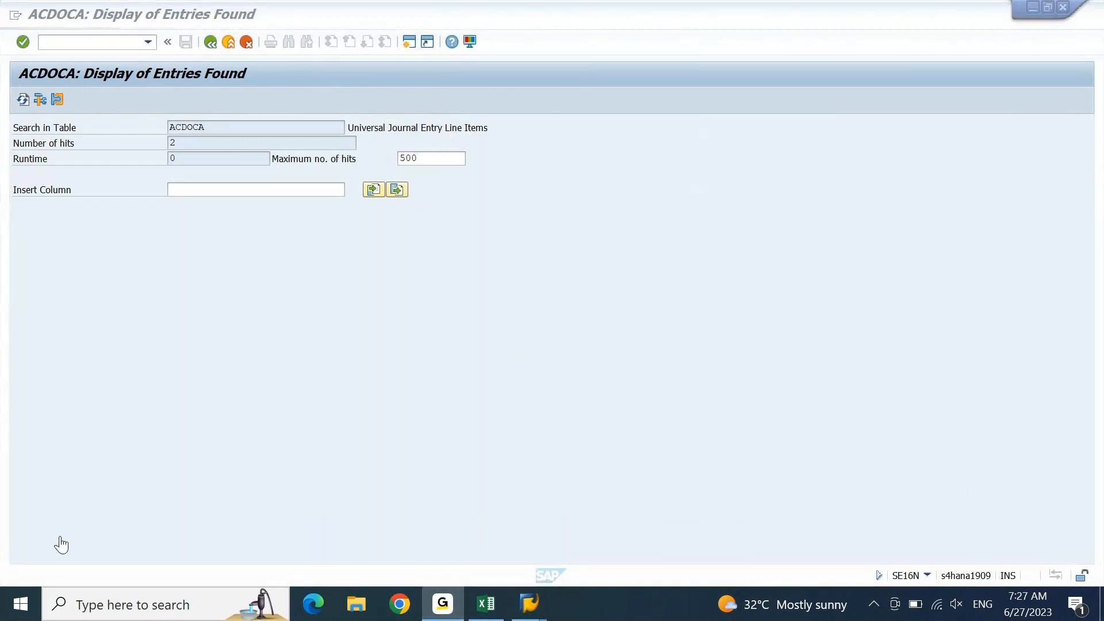